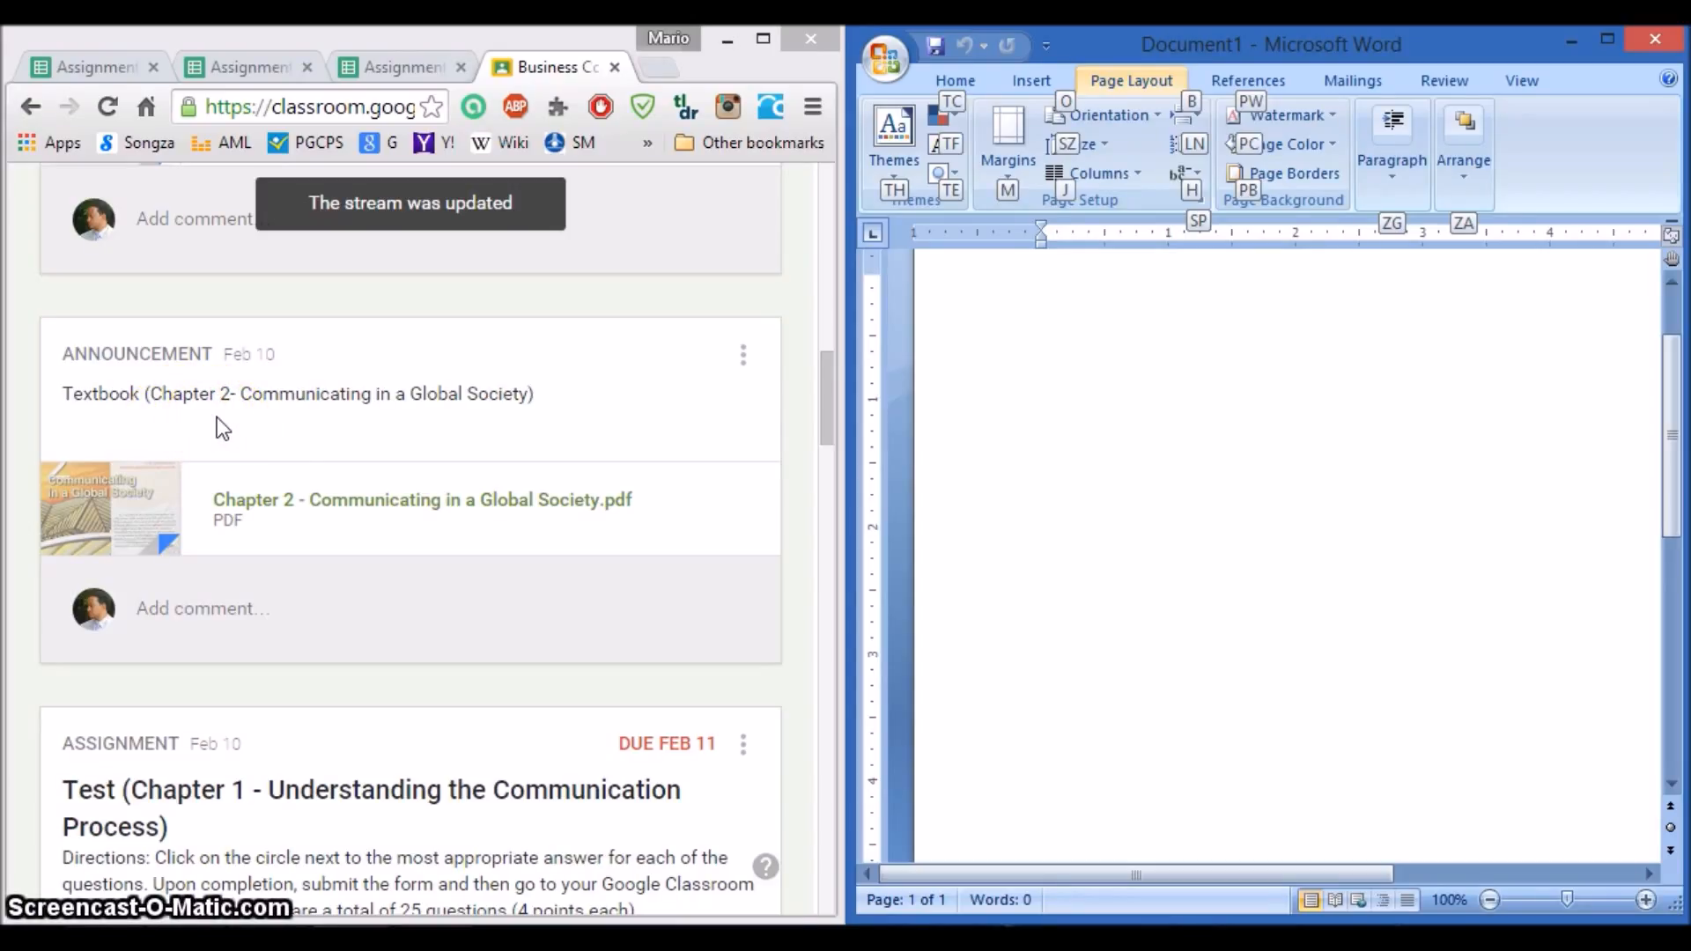
Step: Open the Chapter 2 PDF from Classroom, then start saving the blank Word document as .docx
click(278, 501)
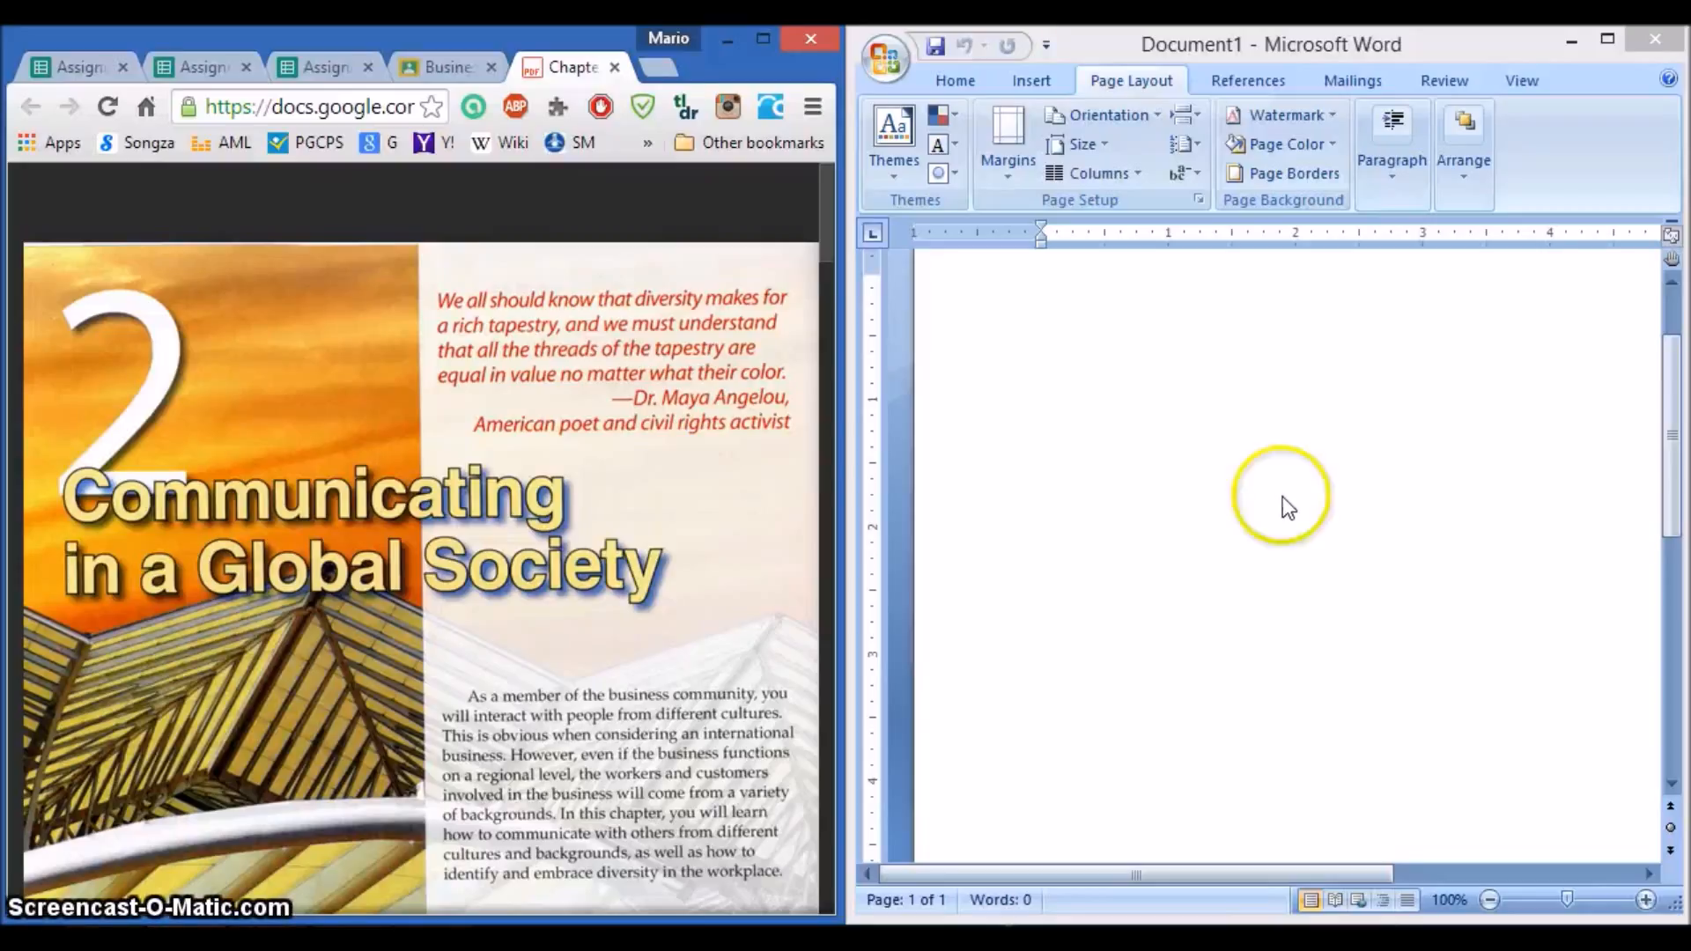
click(1091, 351)
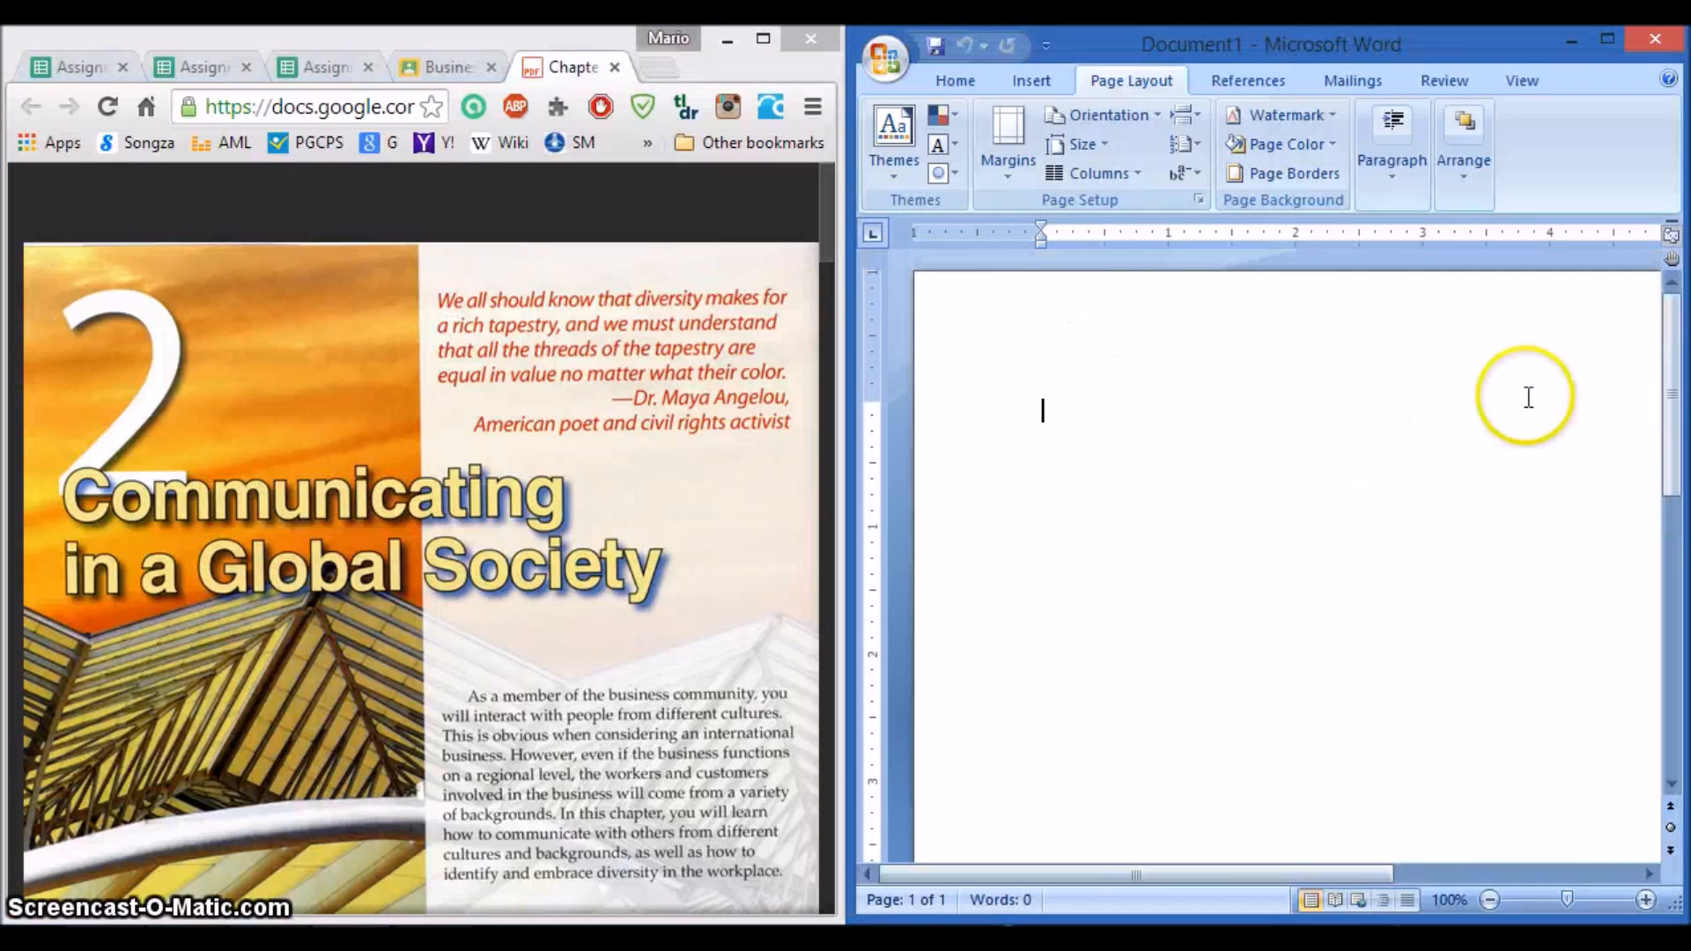
click(879, 53)
mouse_move(942, 291)
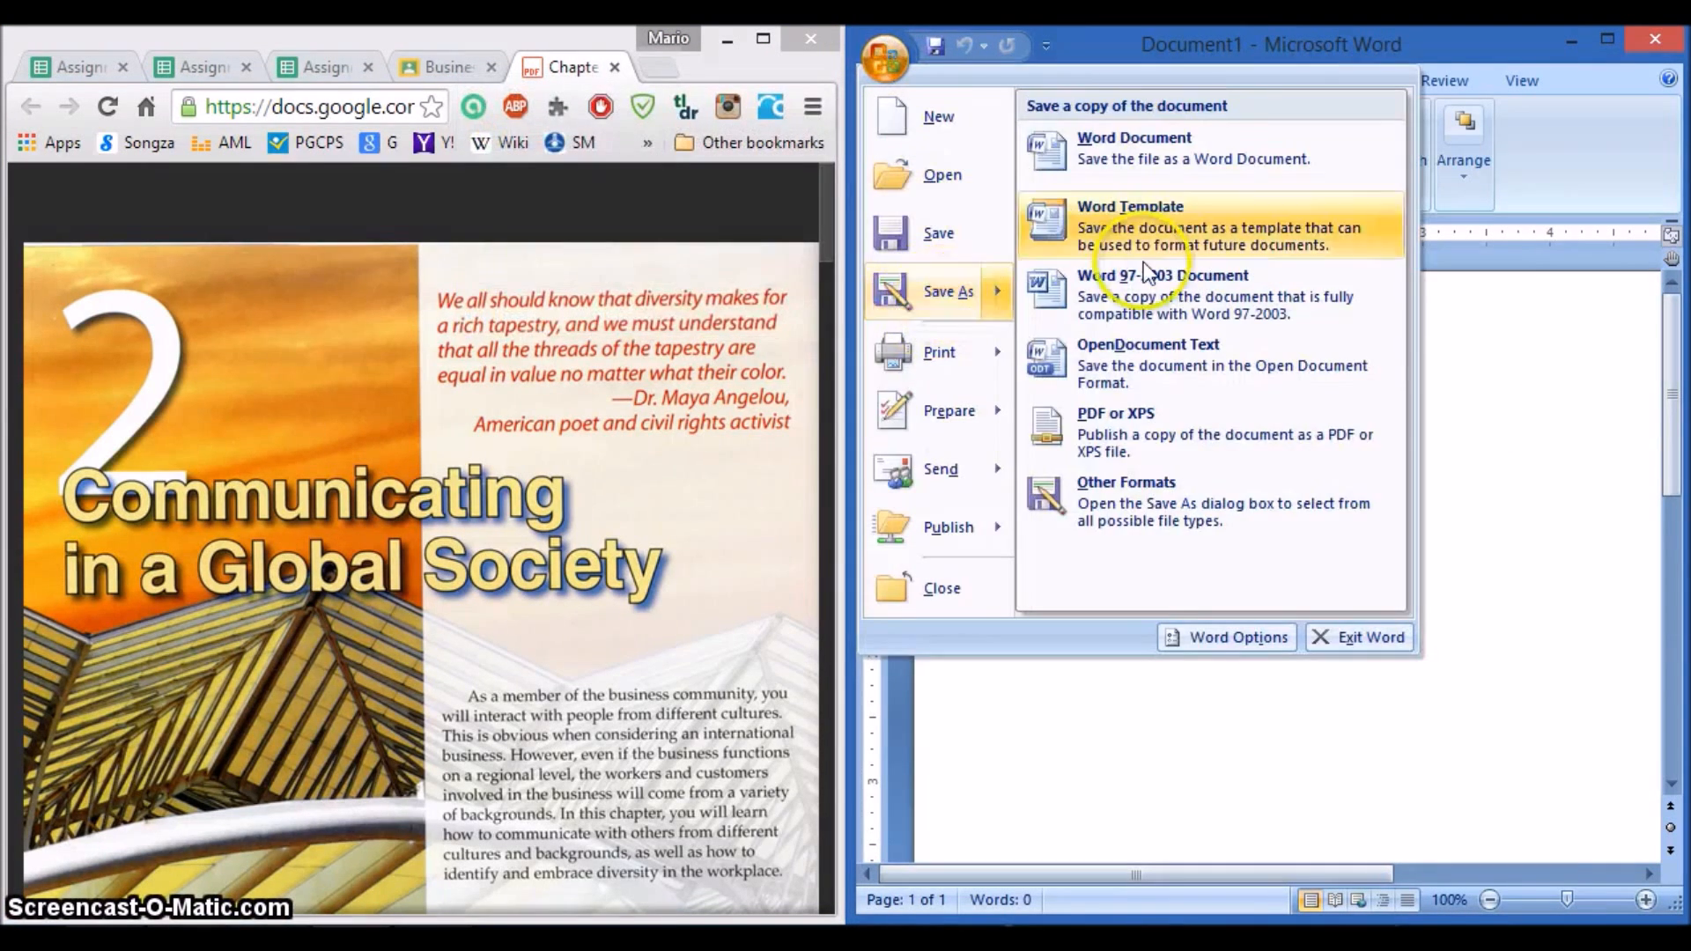
click(1238, 166)
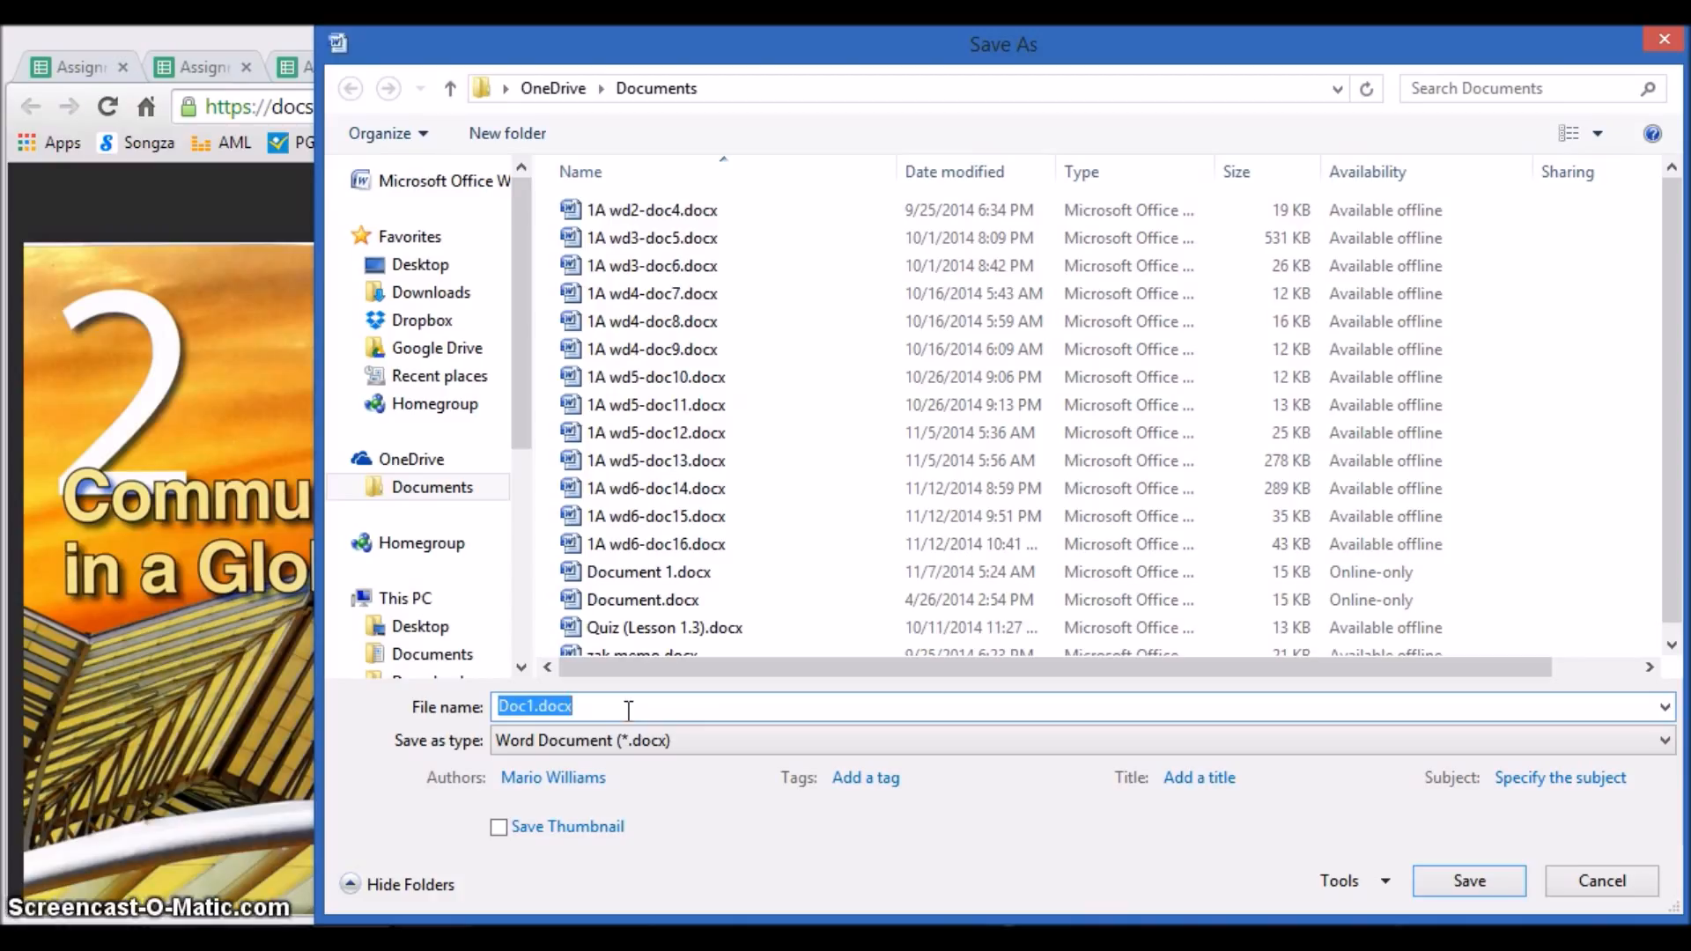
Step: Save the document as '1B Chapter 2 (Outline)'
text(1B)
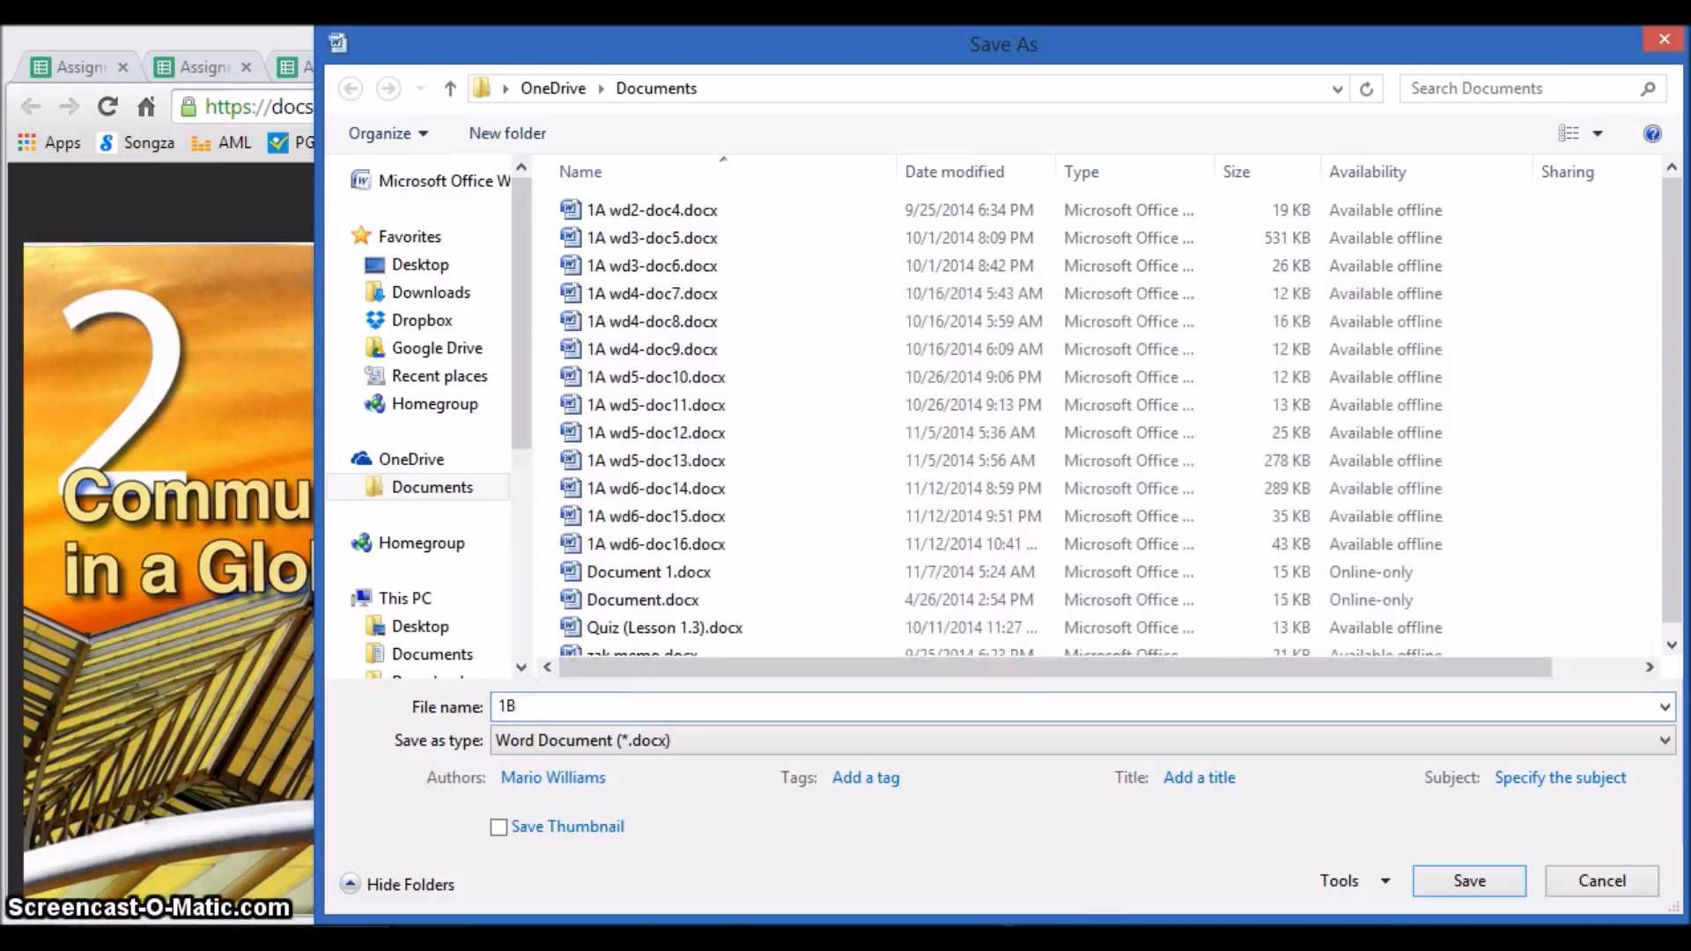
text( Chapter)
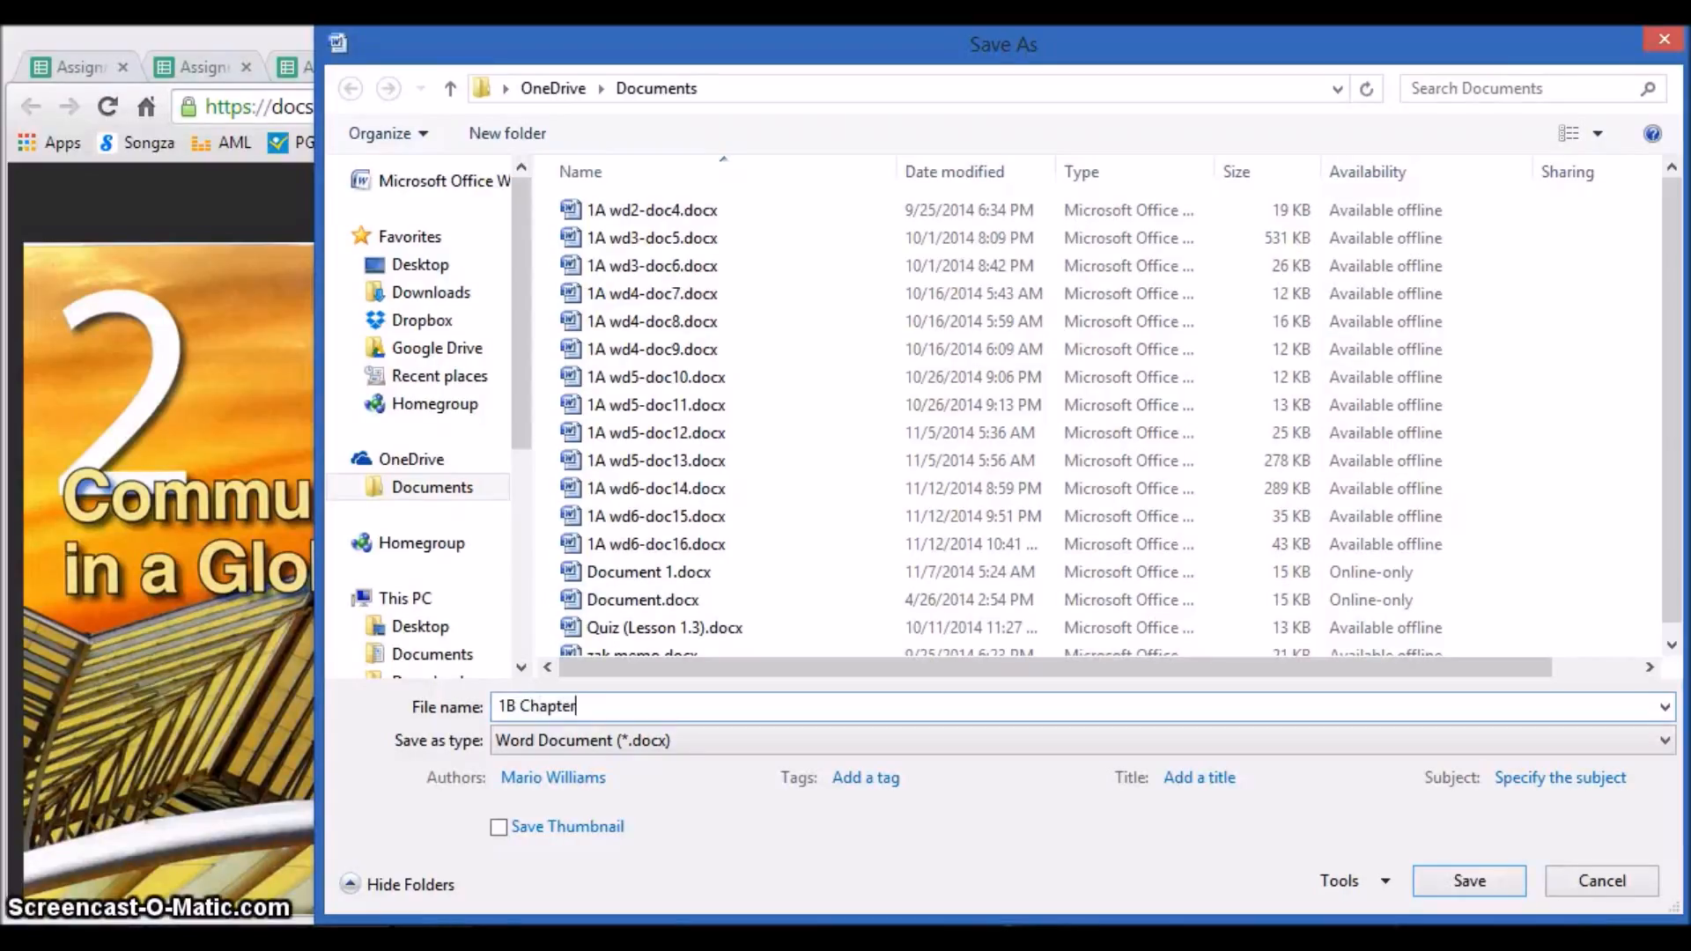
text( 2 (Outline))
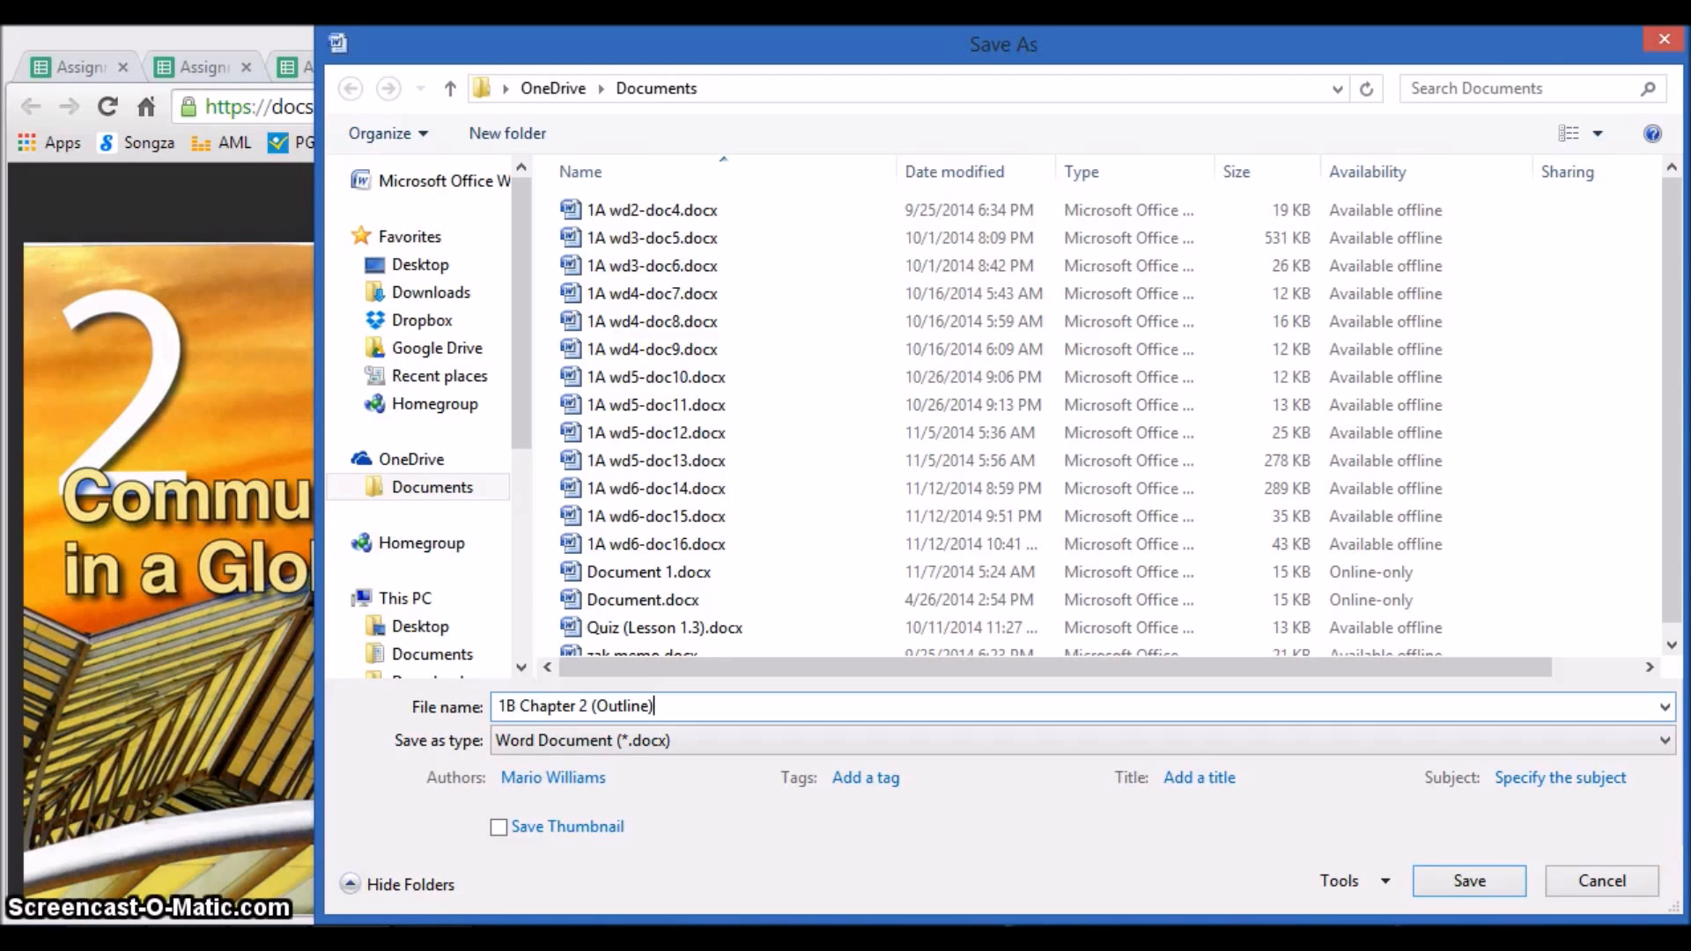
click(1468, 882)
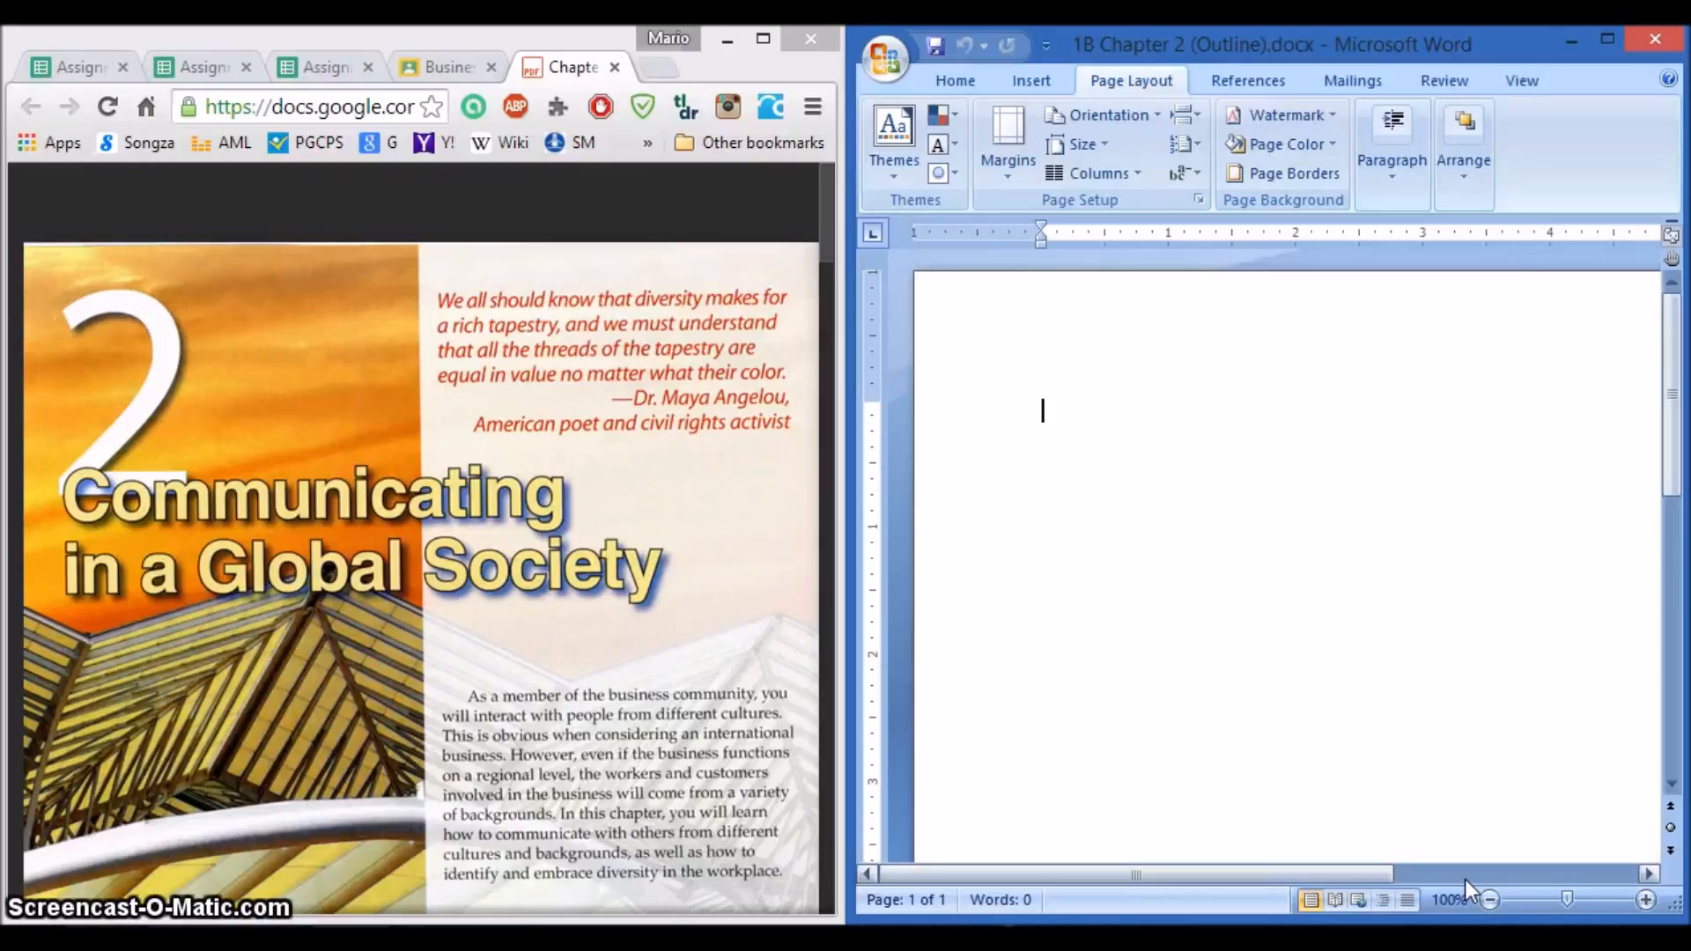
Step: Enter the student's full name on the first line, add a new line, and maximize Word
text(W. Mario )
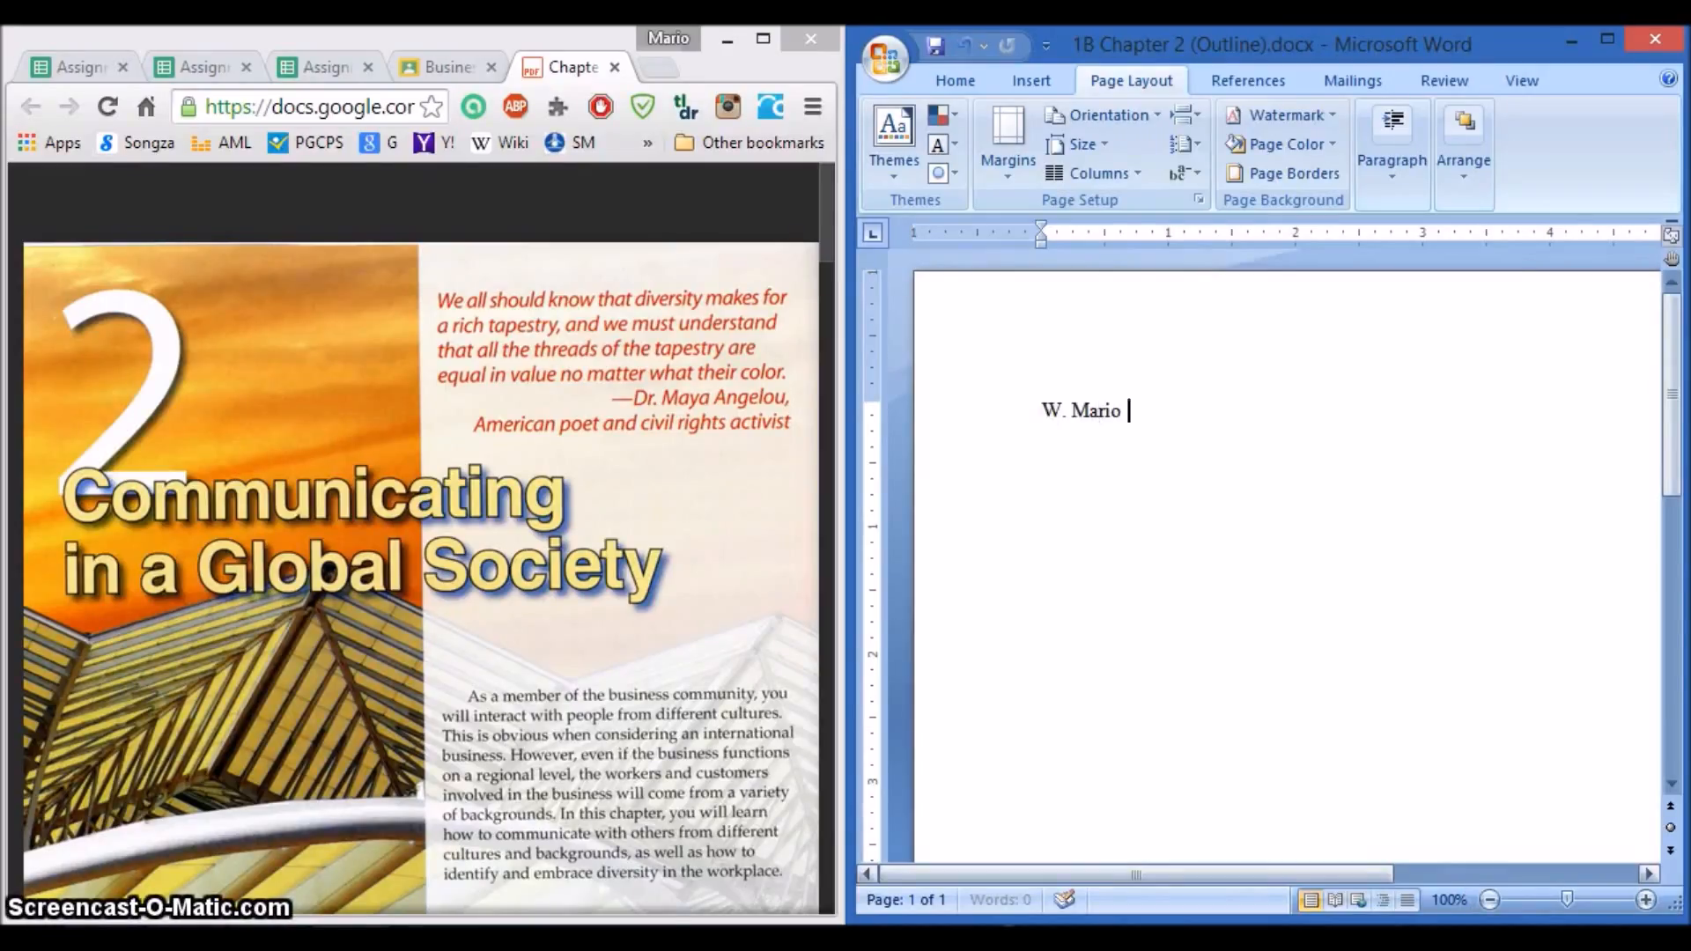
text(Williams Jr.)
key(Return)
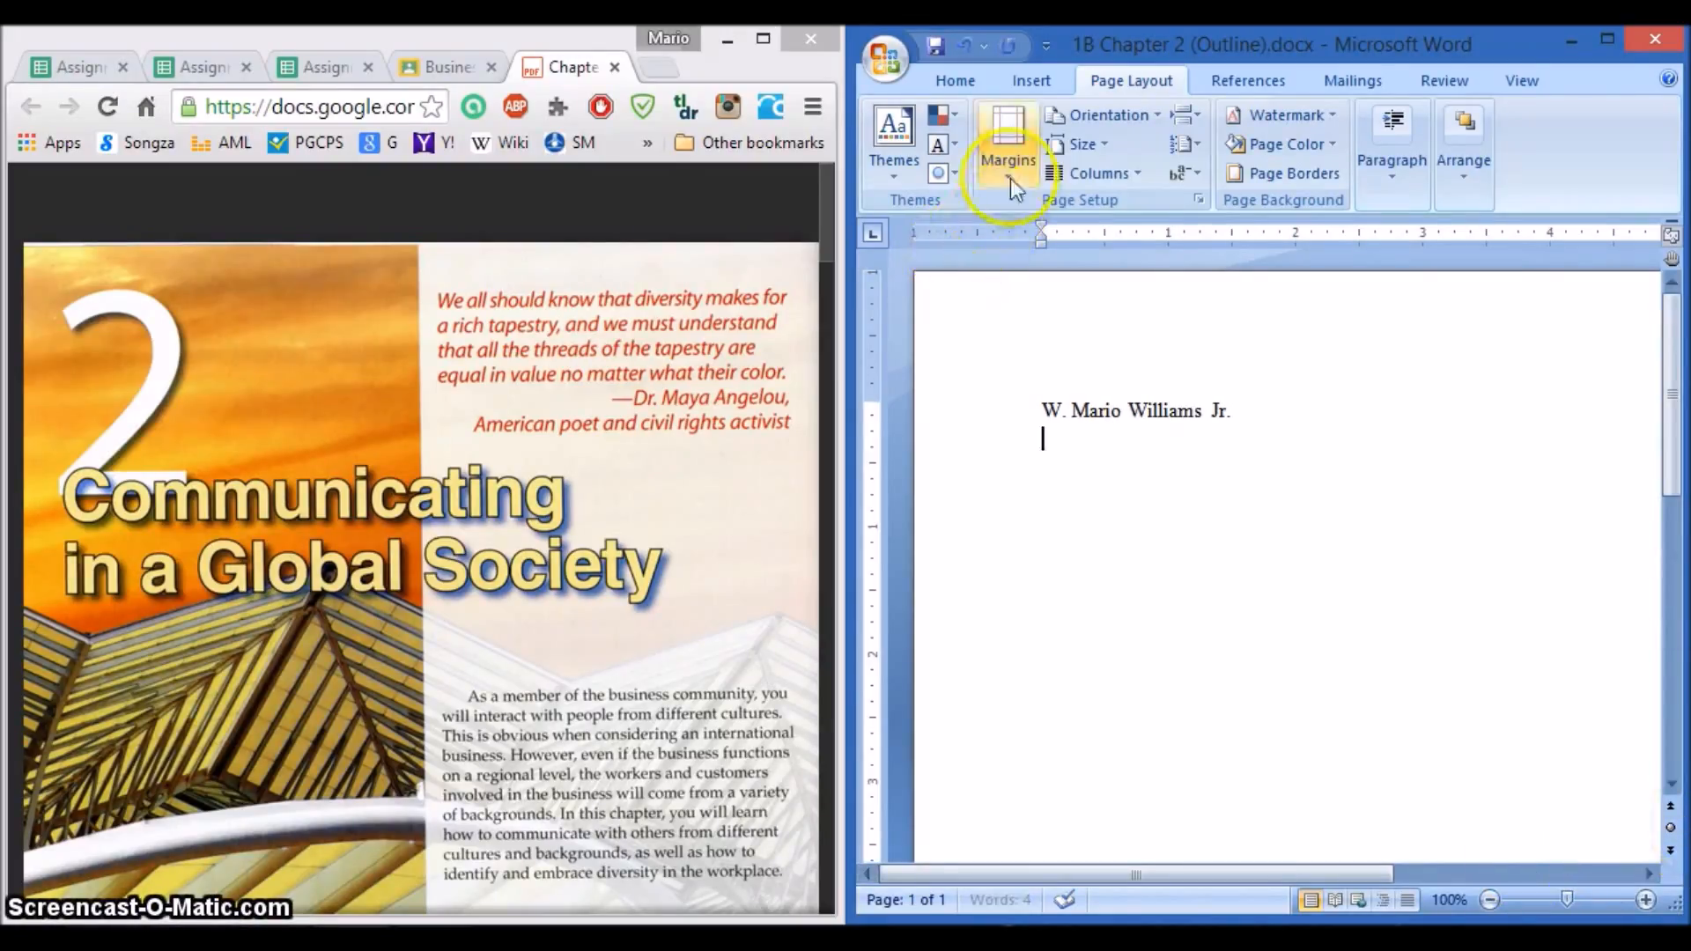
click(1607, 38)
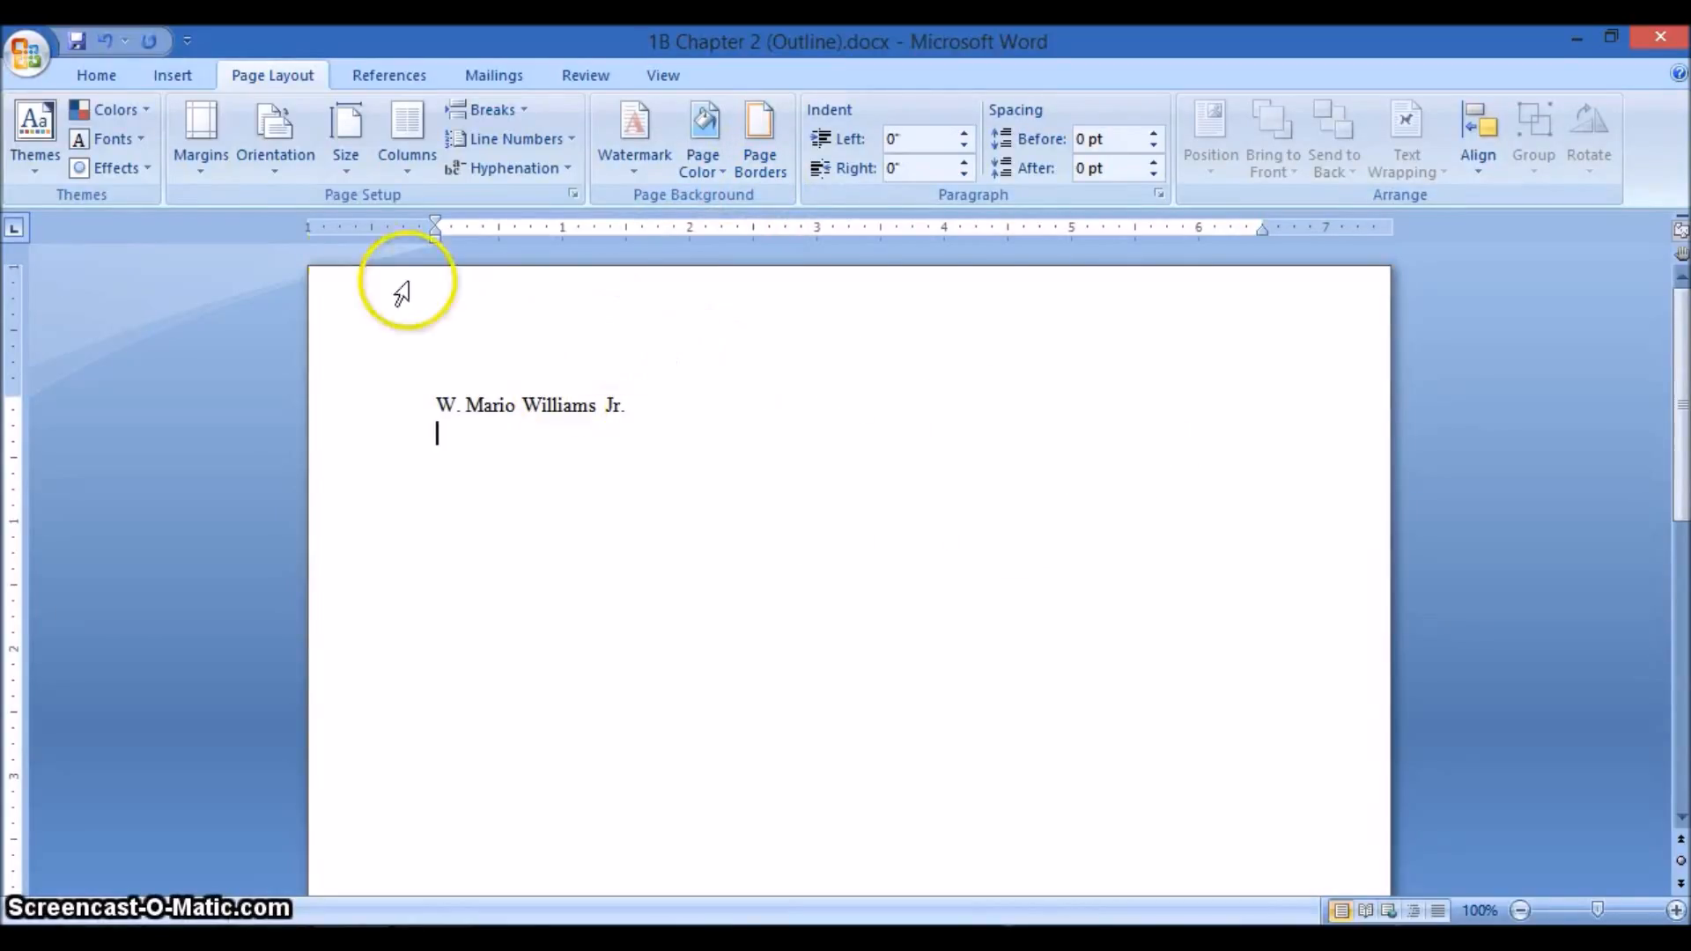
Step: Insert the date in the 'Monday, February 16, 2015' format below the name, then start a new line
click(176, 76)
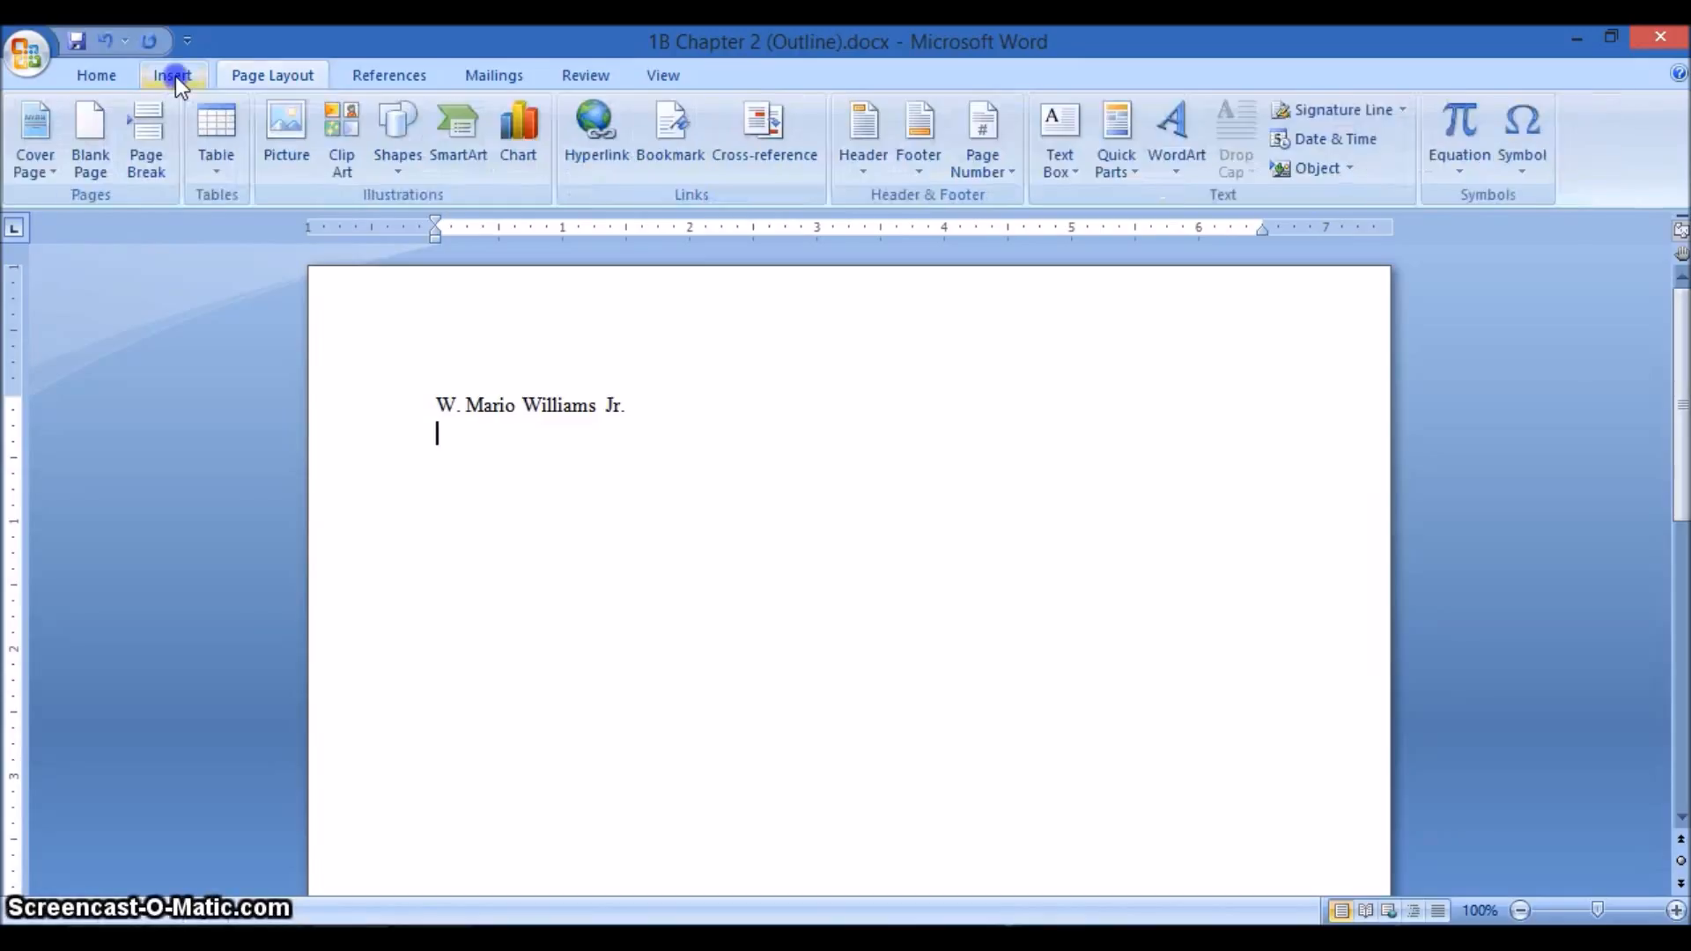
click(1333, 140)
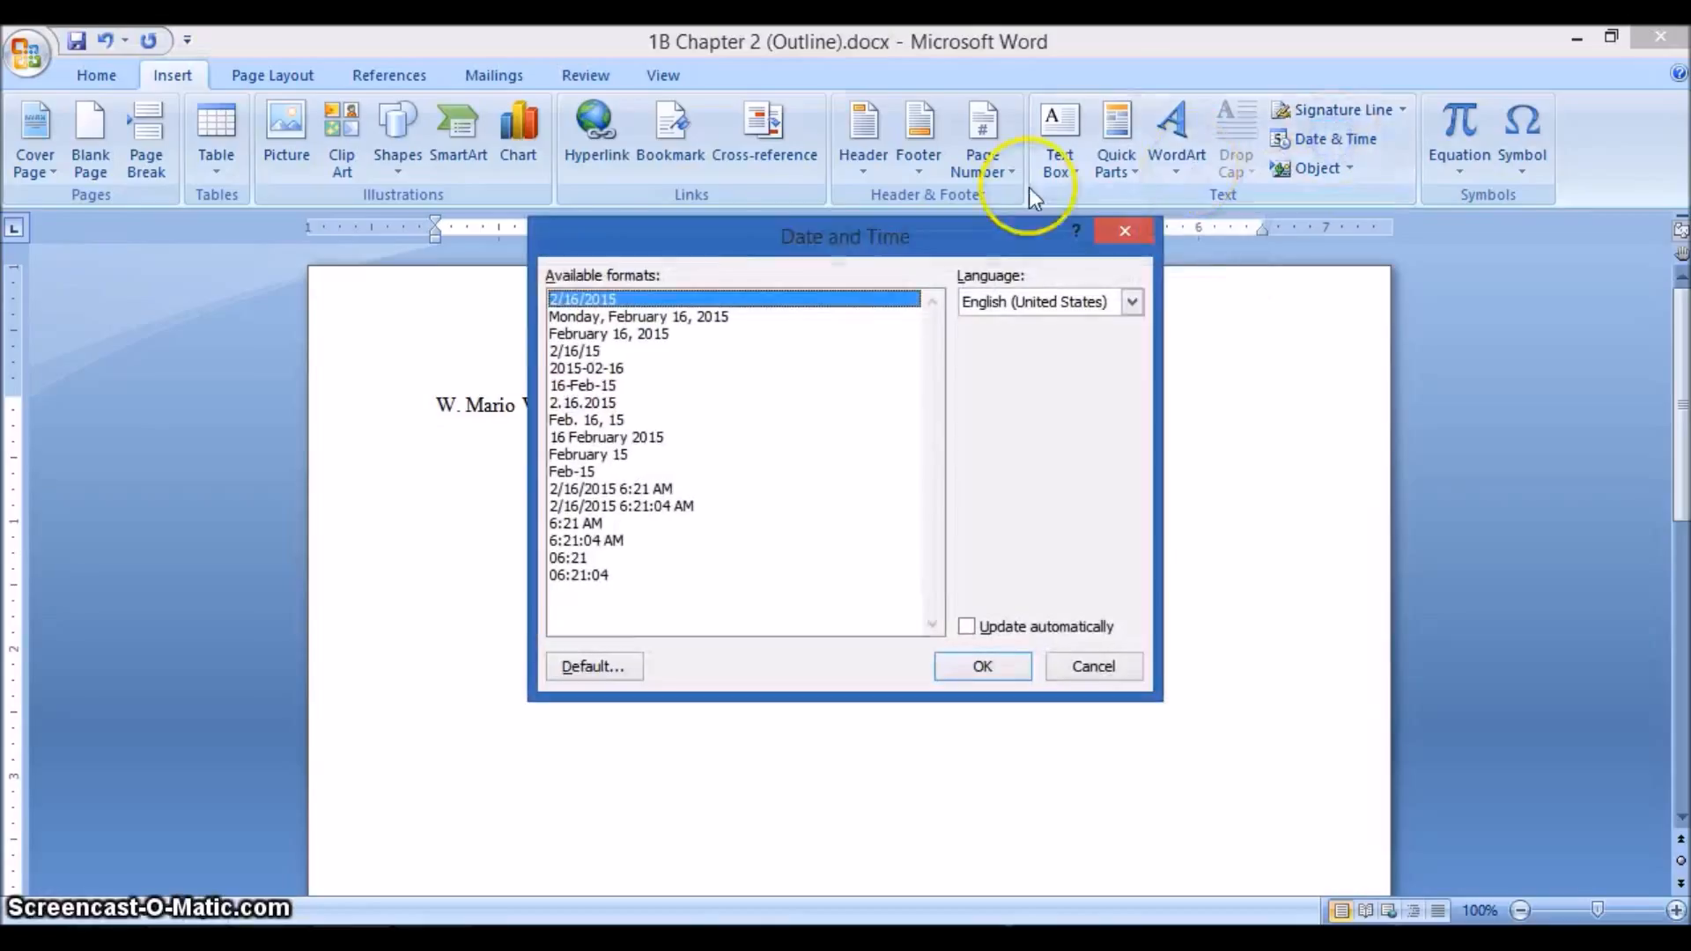
click(615, 317)
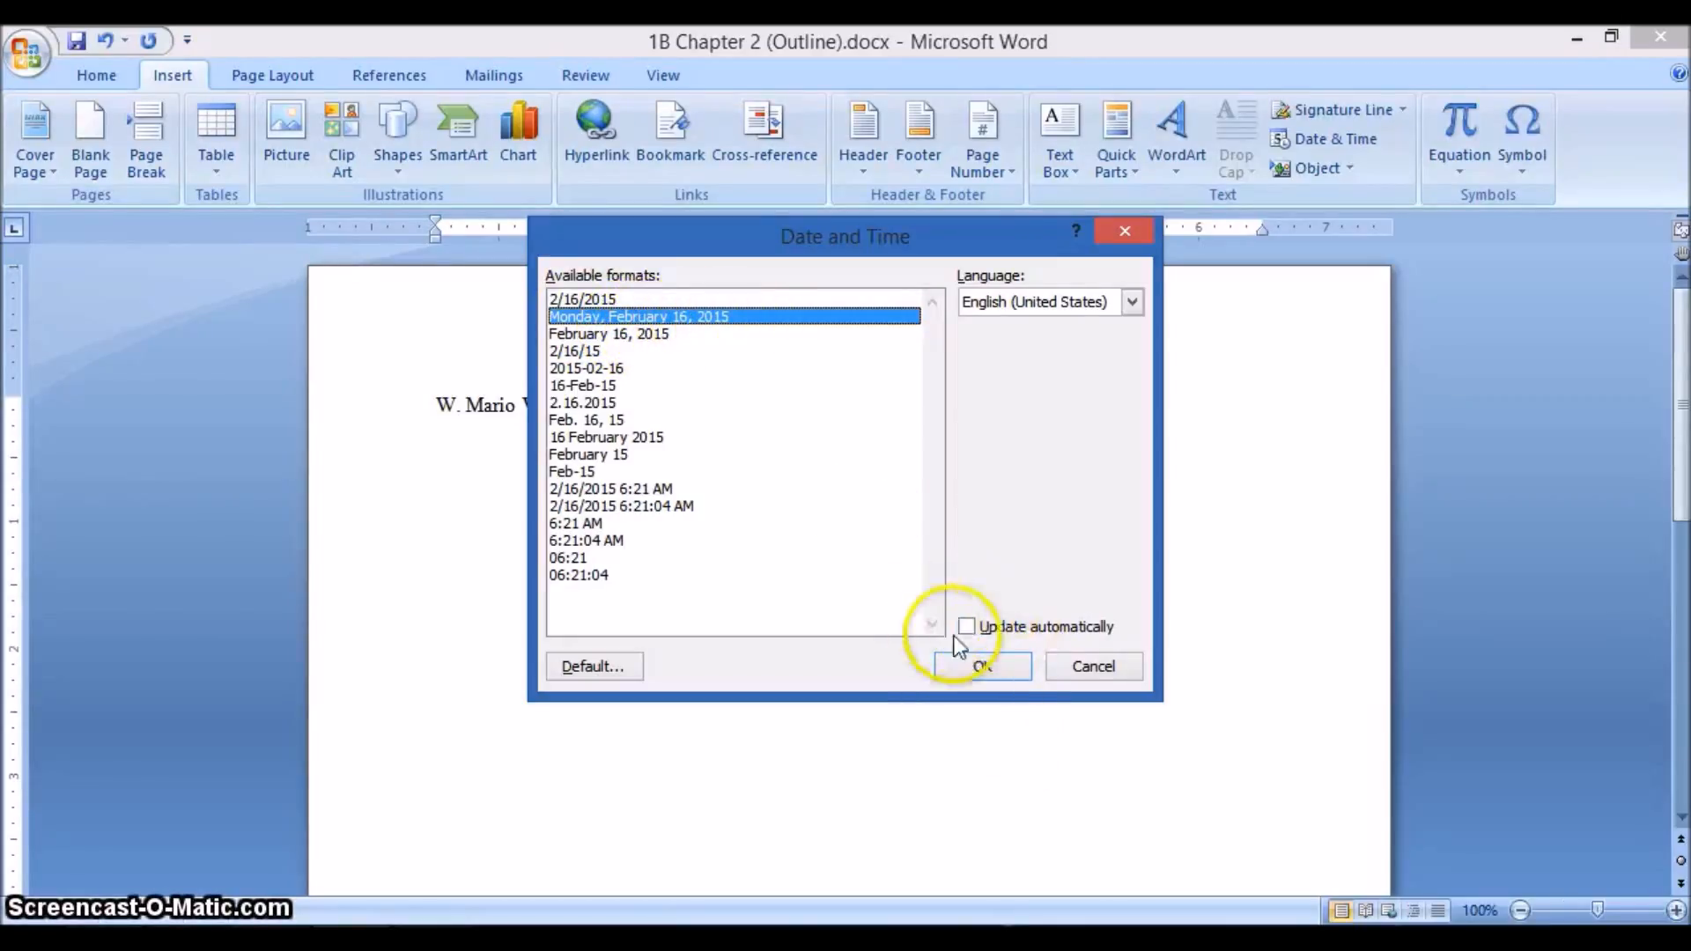
click(983, 669)
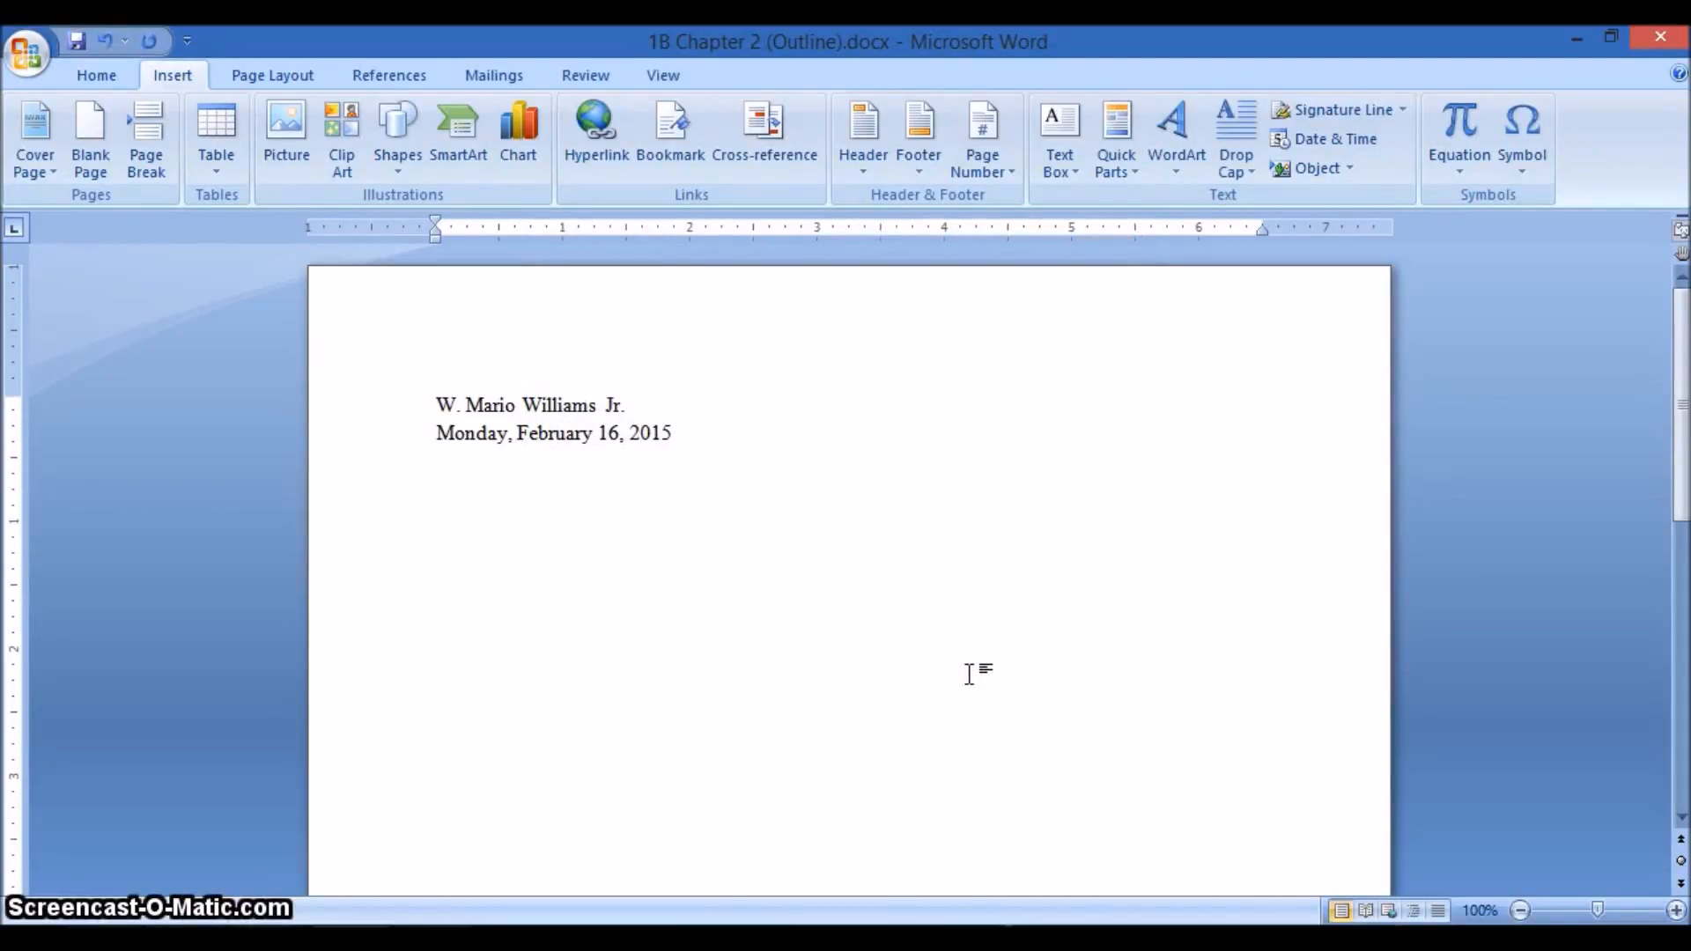
key(Return)
Step: Add 'Business Communications' and 'Period 1B' header lines, followed by blank lines
text(Business Communications)
key(Return)
text(Period 1B)
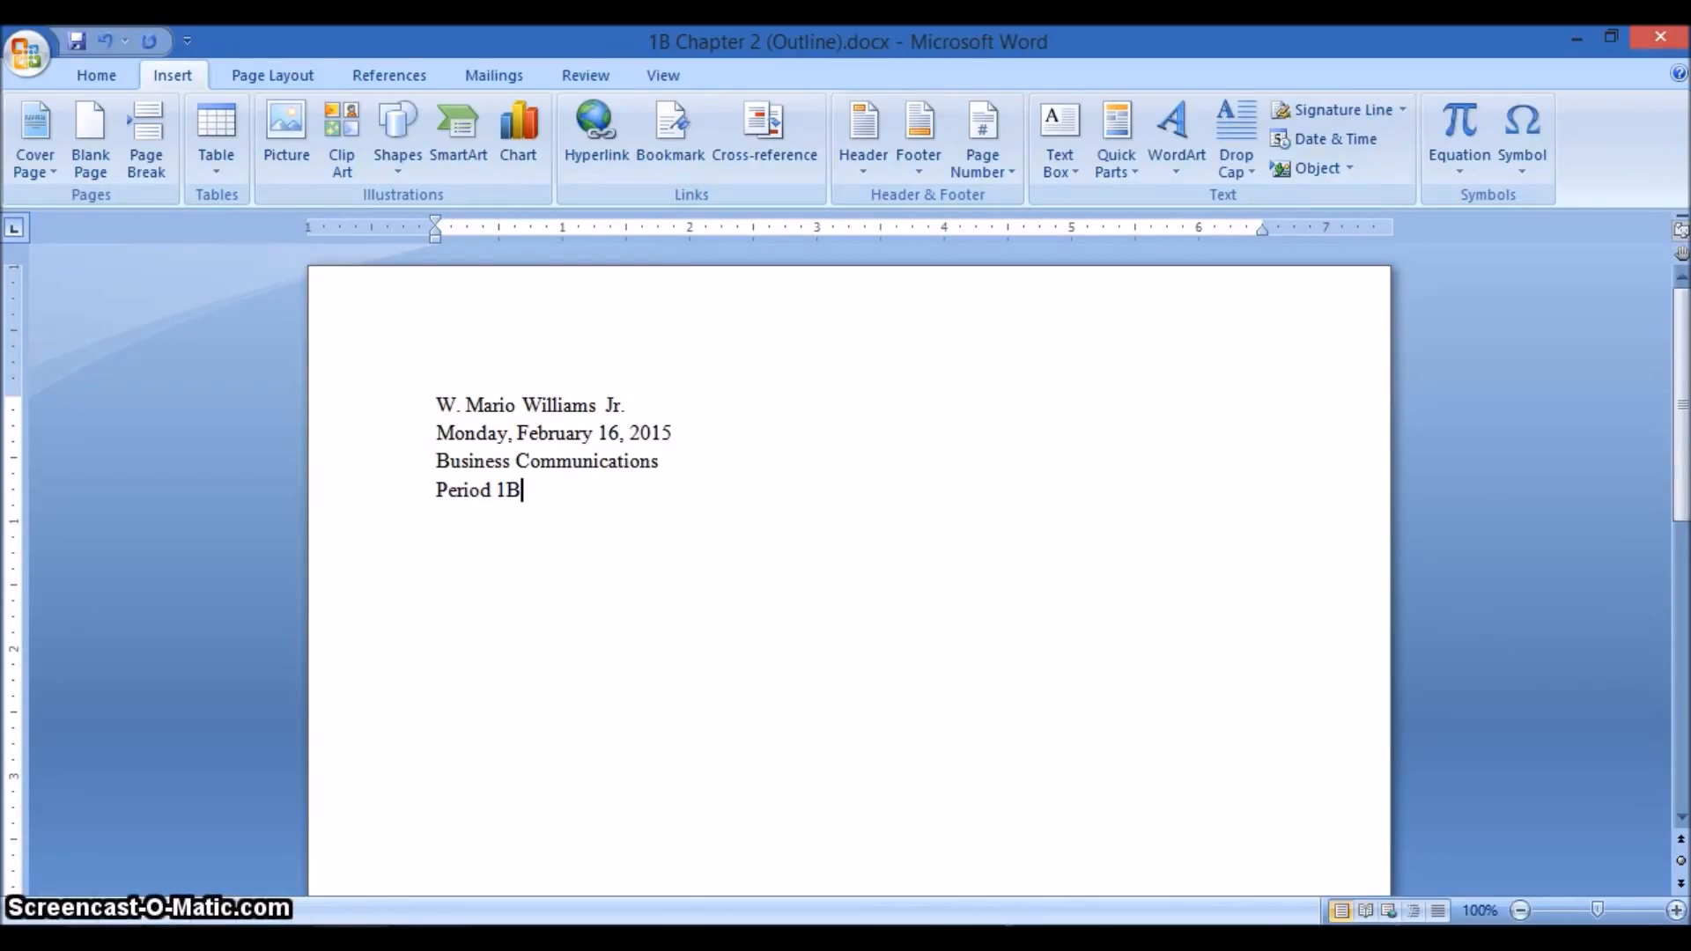
key(Return)
key(Return)
key(Return)
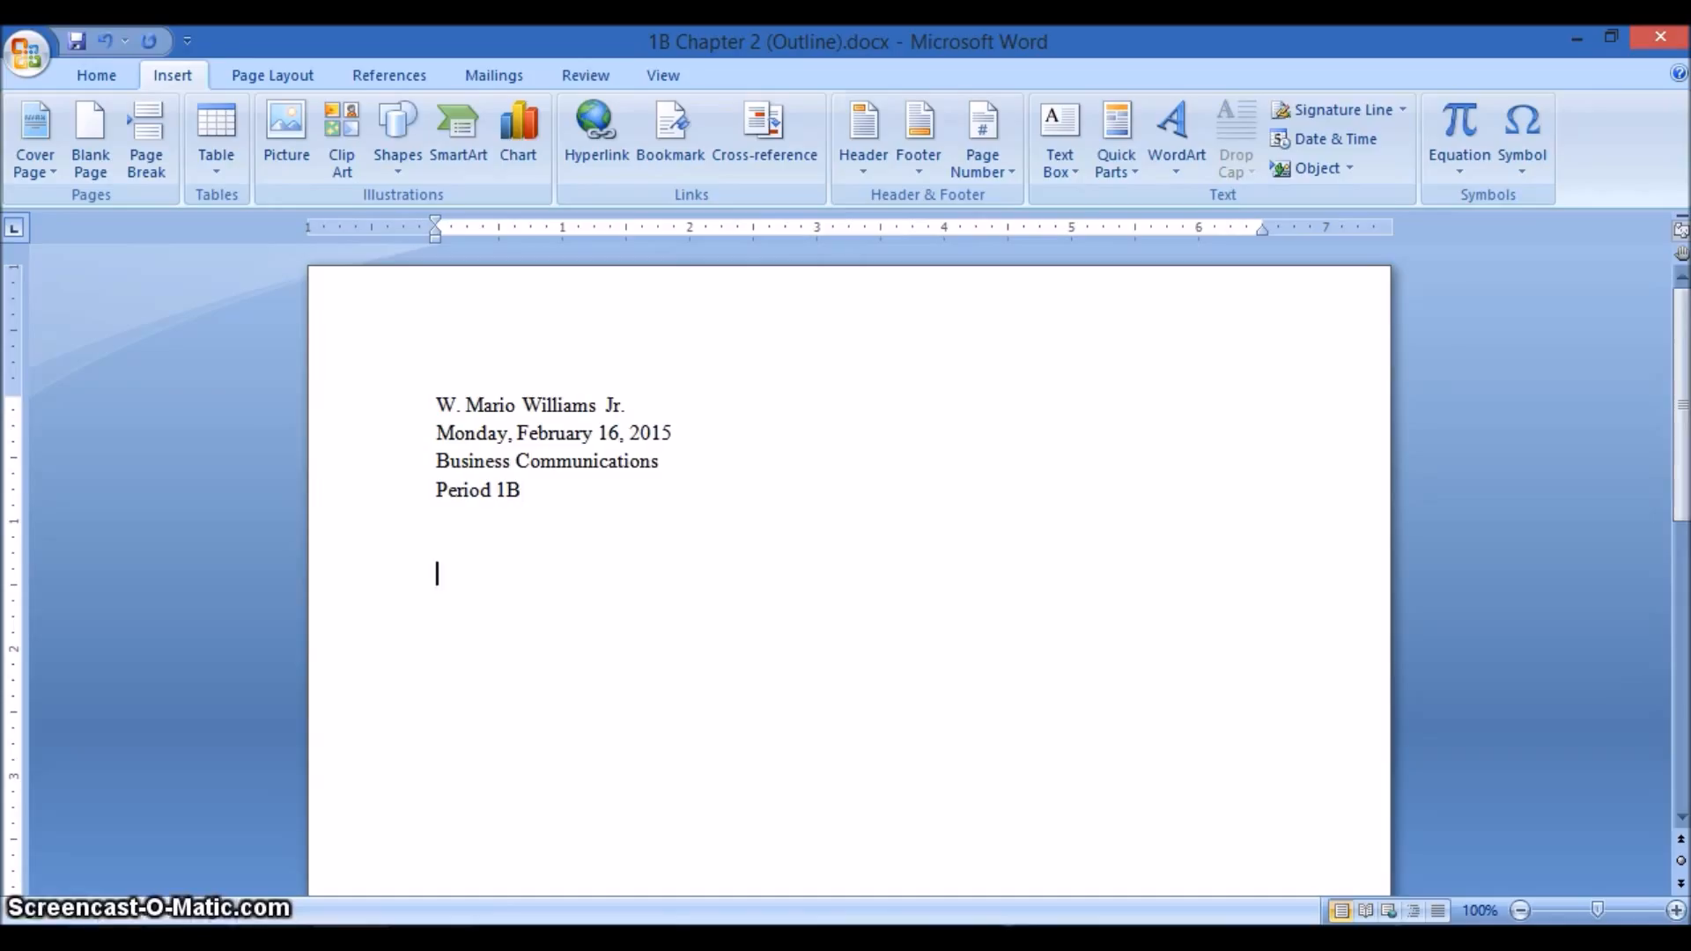
click(102, 74)
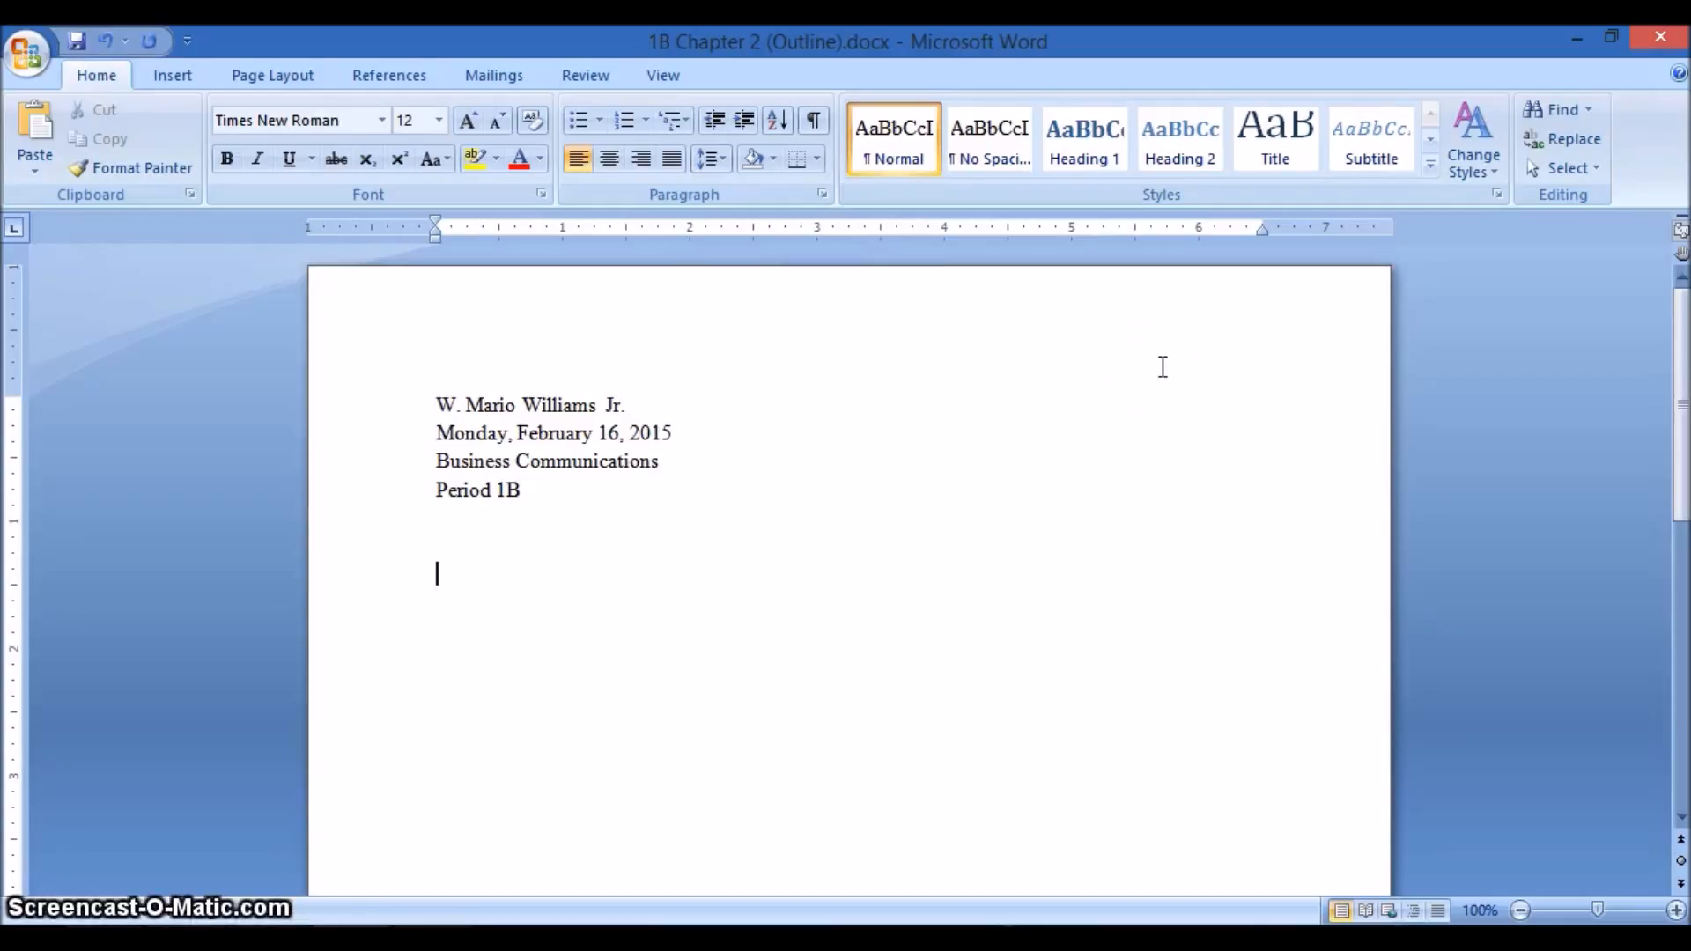
Step: Type the bold, centered title 'CHAPTER 2 - COMMUNICATING IN A GLOBAL SOCIETY'
click(609, 159)
click(227, 160)
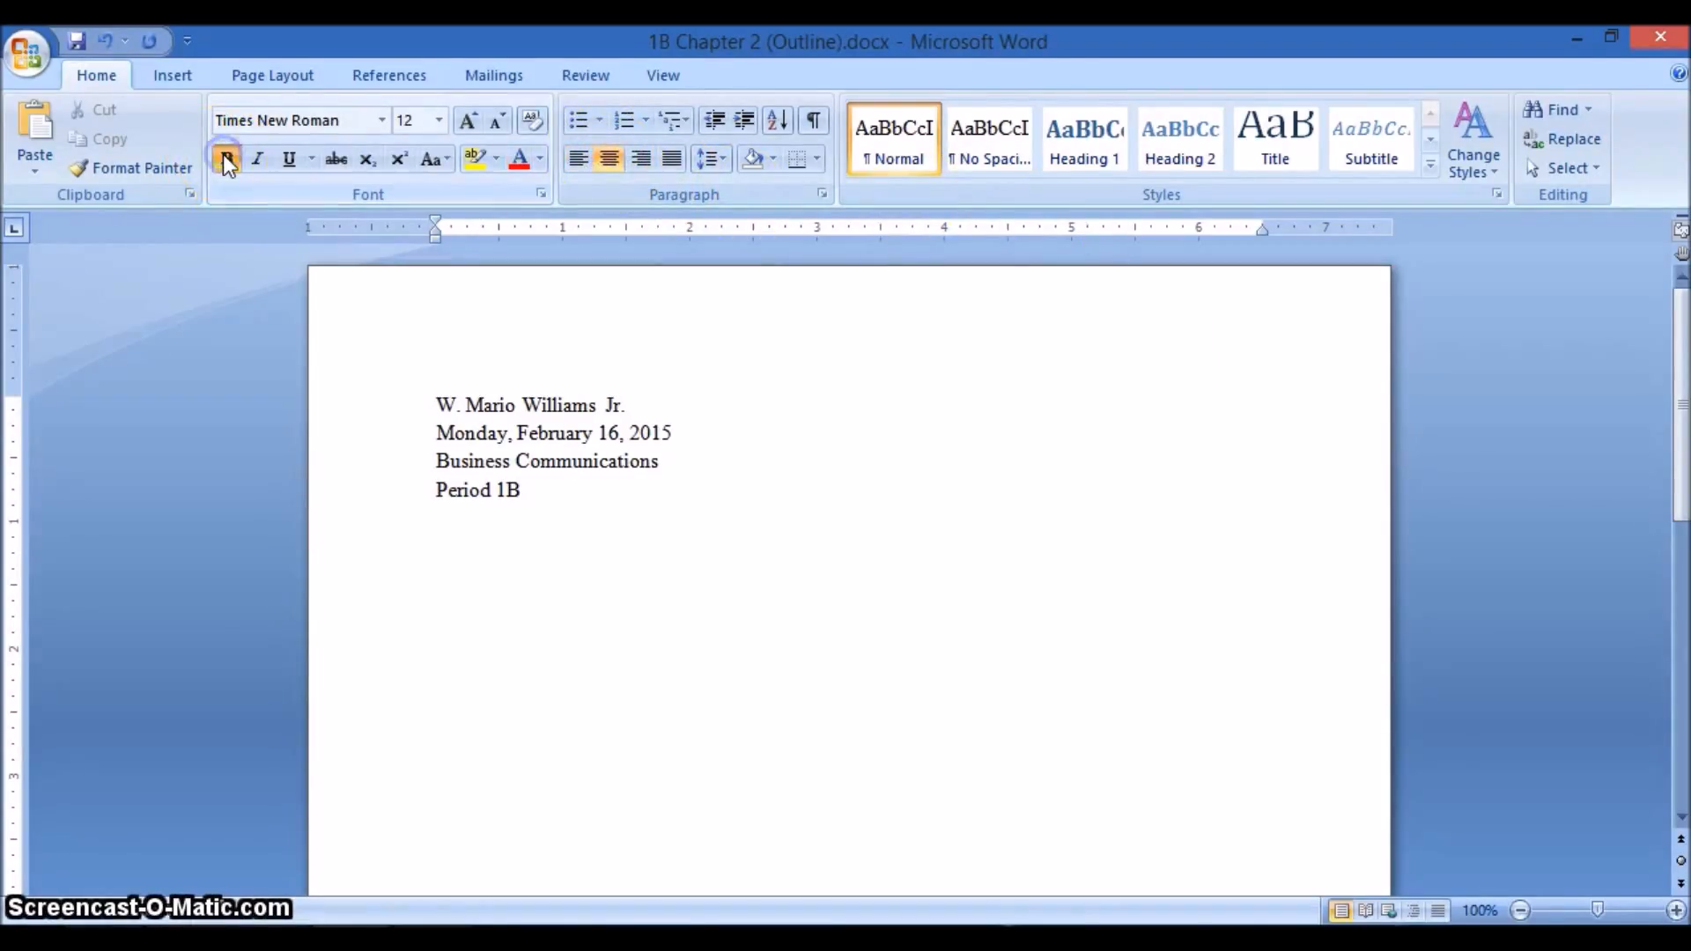
text(cH)
key(BackSpace)
key(BackSpace)
text(CH)
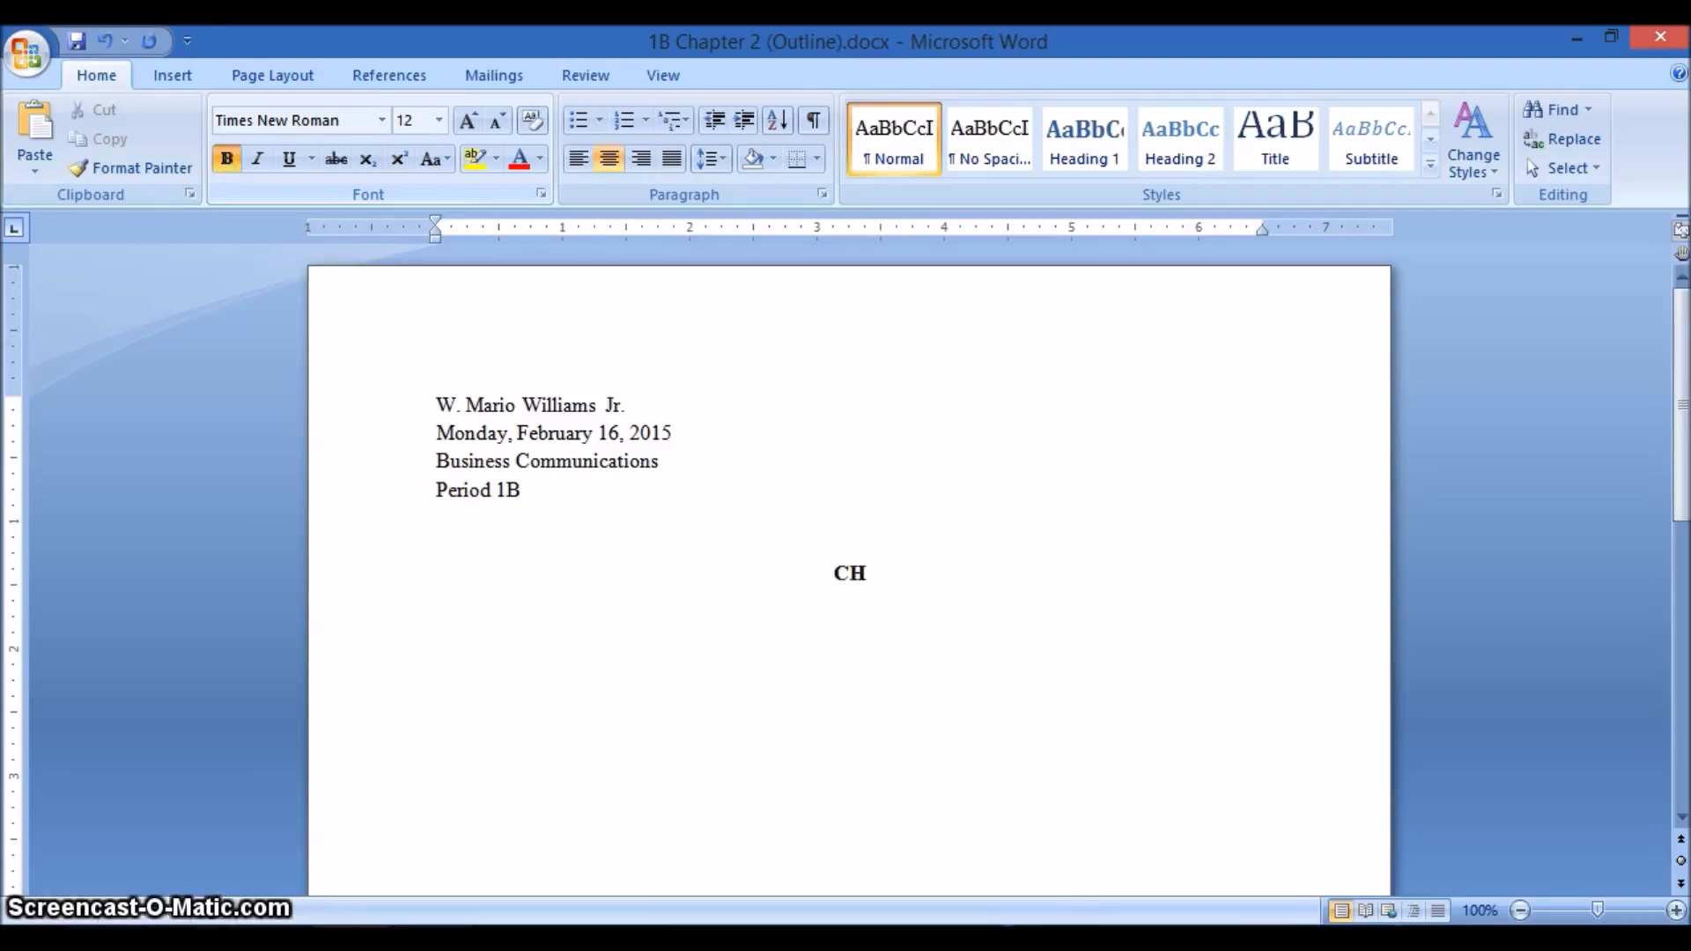
text(APTER 2)
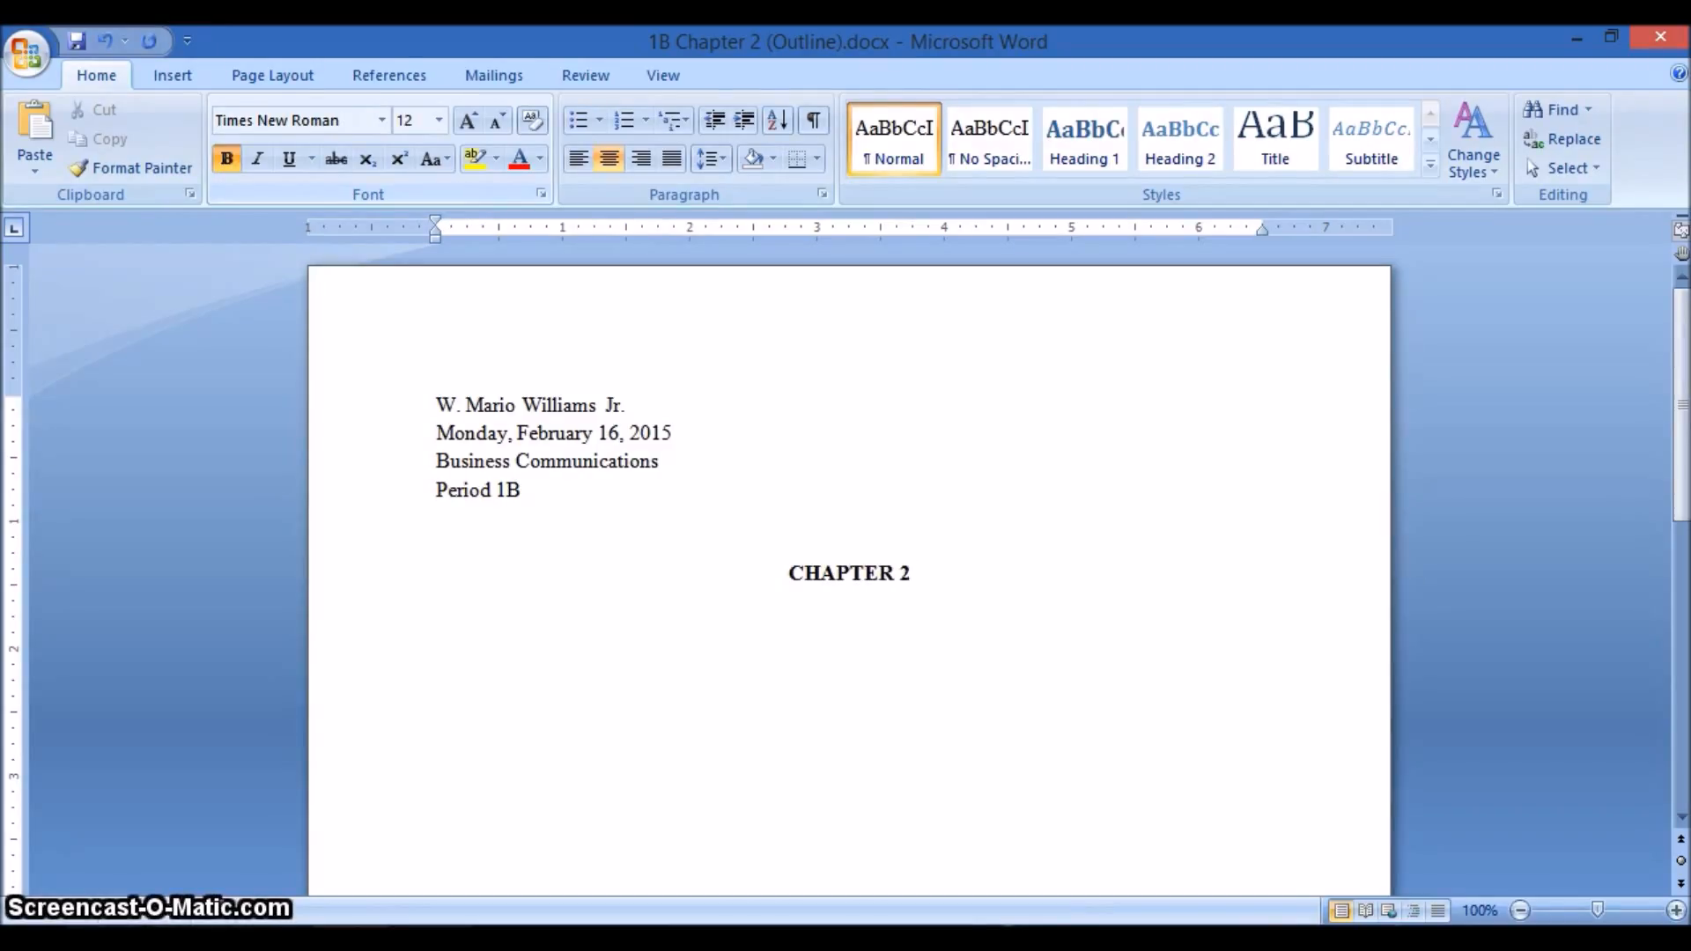
text( - C)
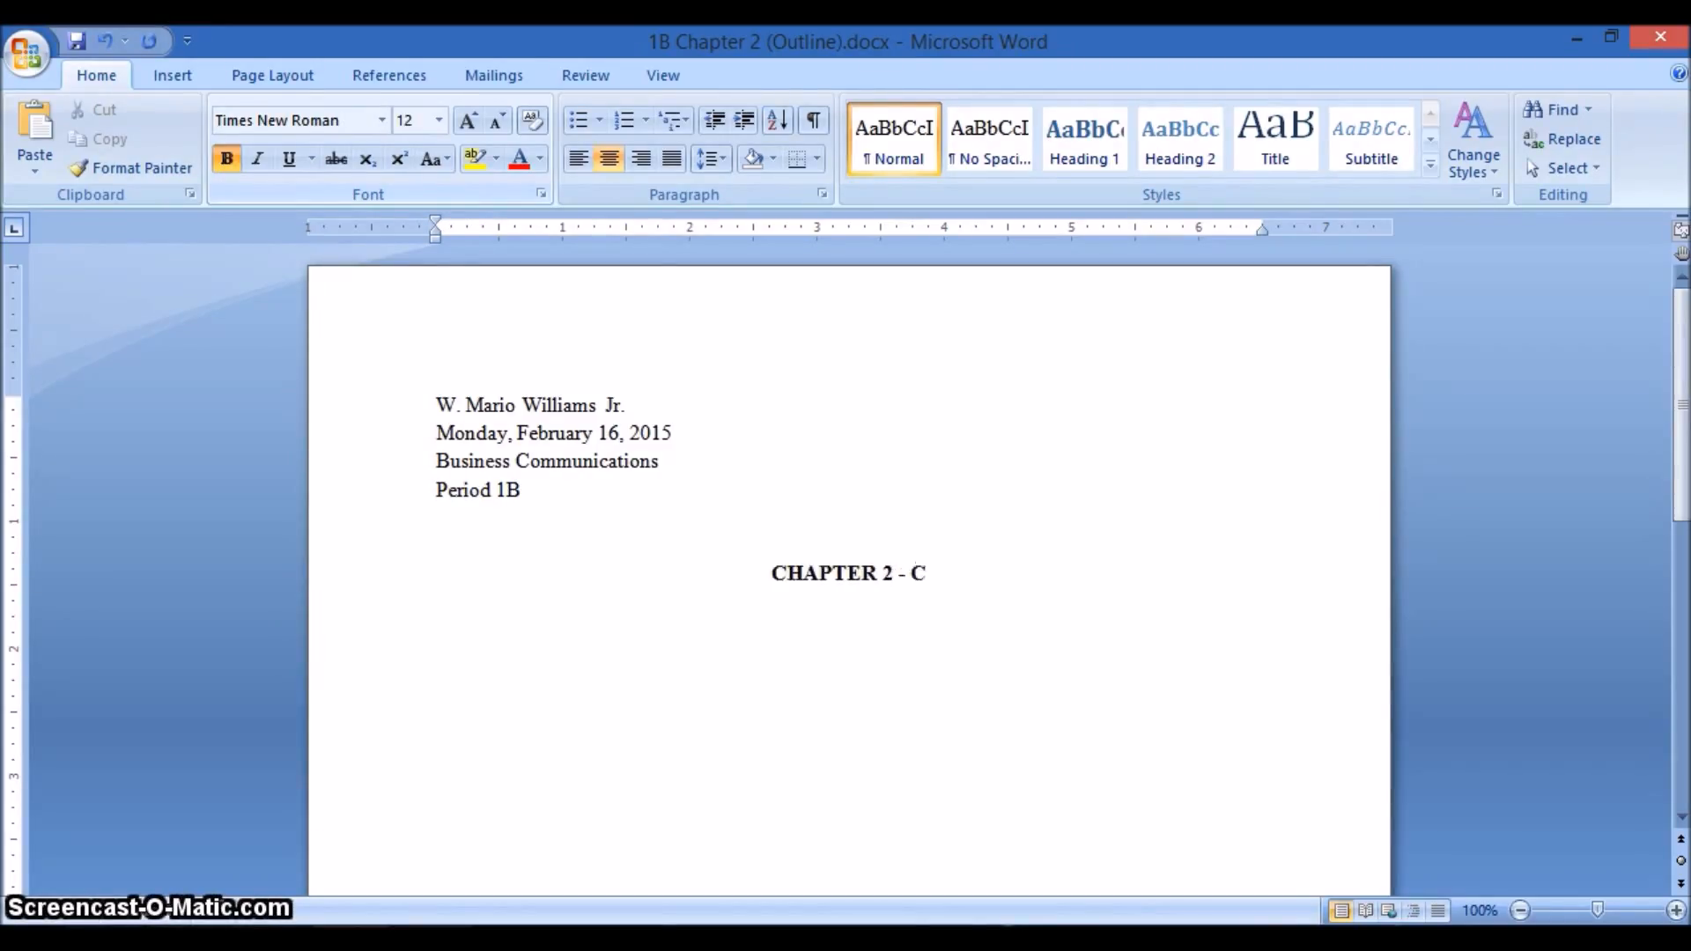
text(OMMUNINCA)
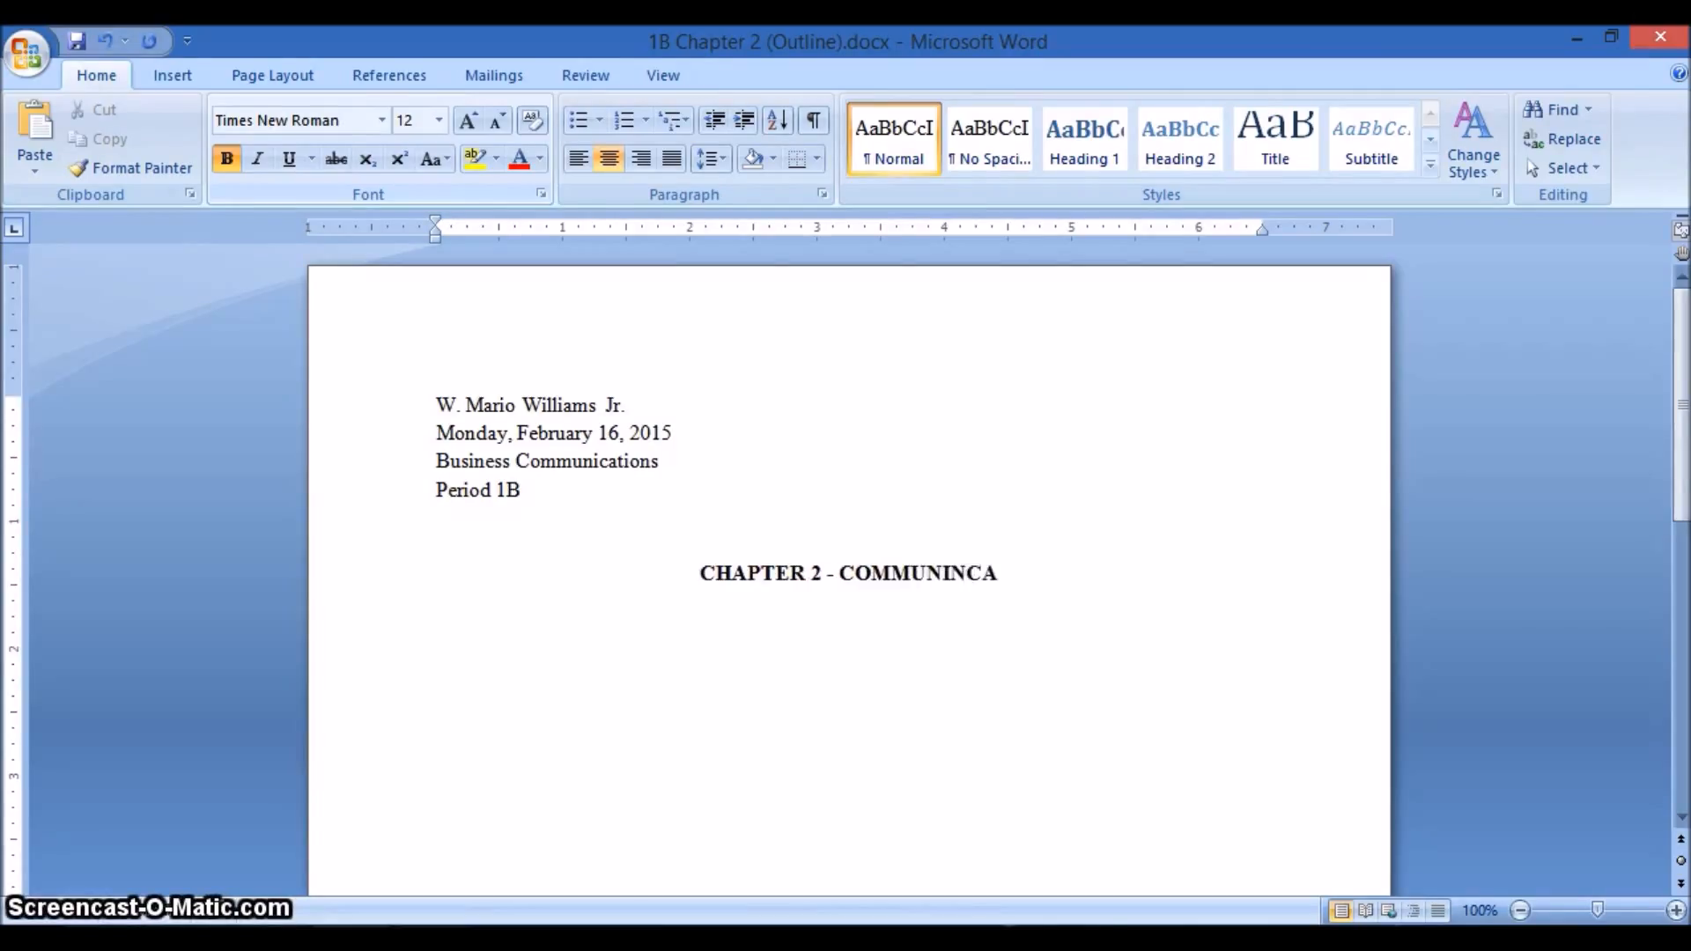
text(TING IN A GLOBAL SOCIETY)
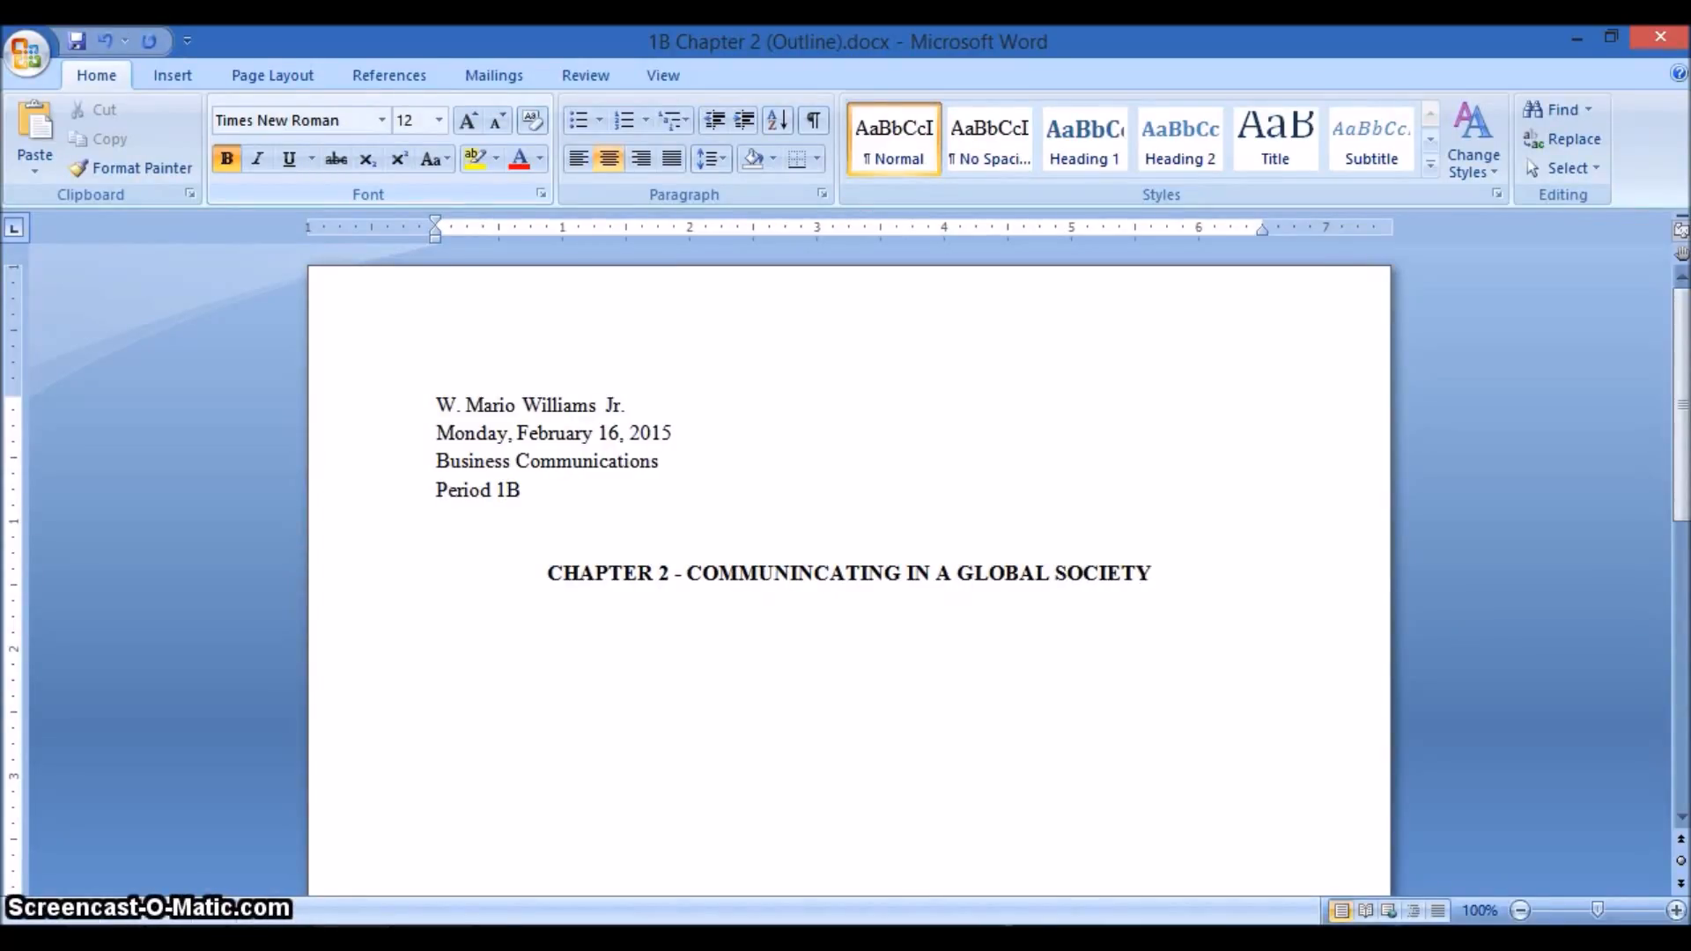
Step: Fix the COMMUNINCATING typo and left-align the empty line below the title
click(802, 568)
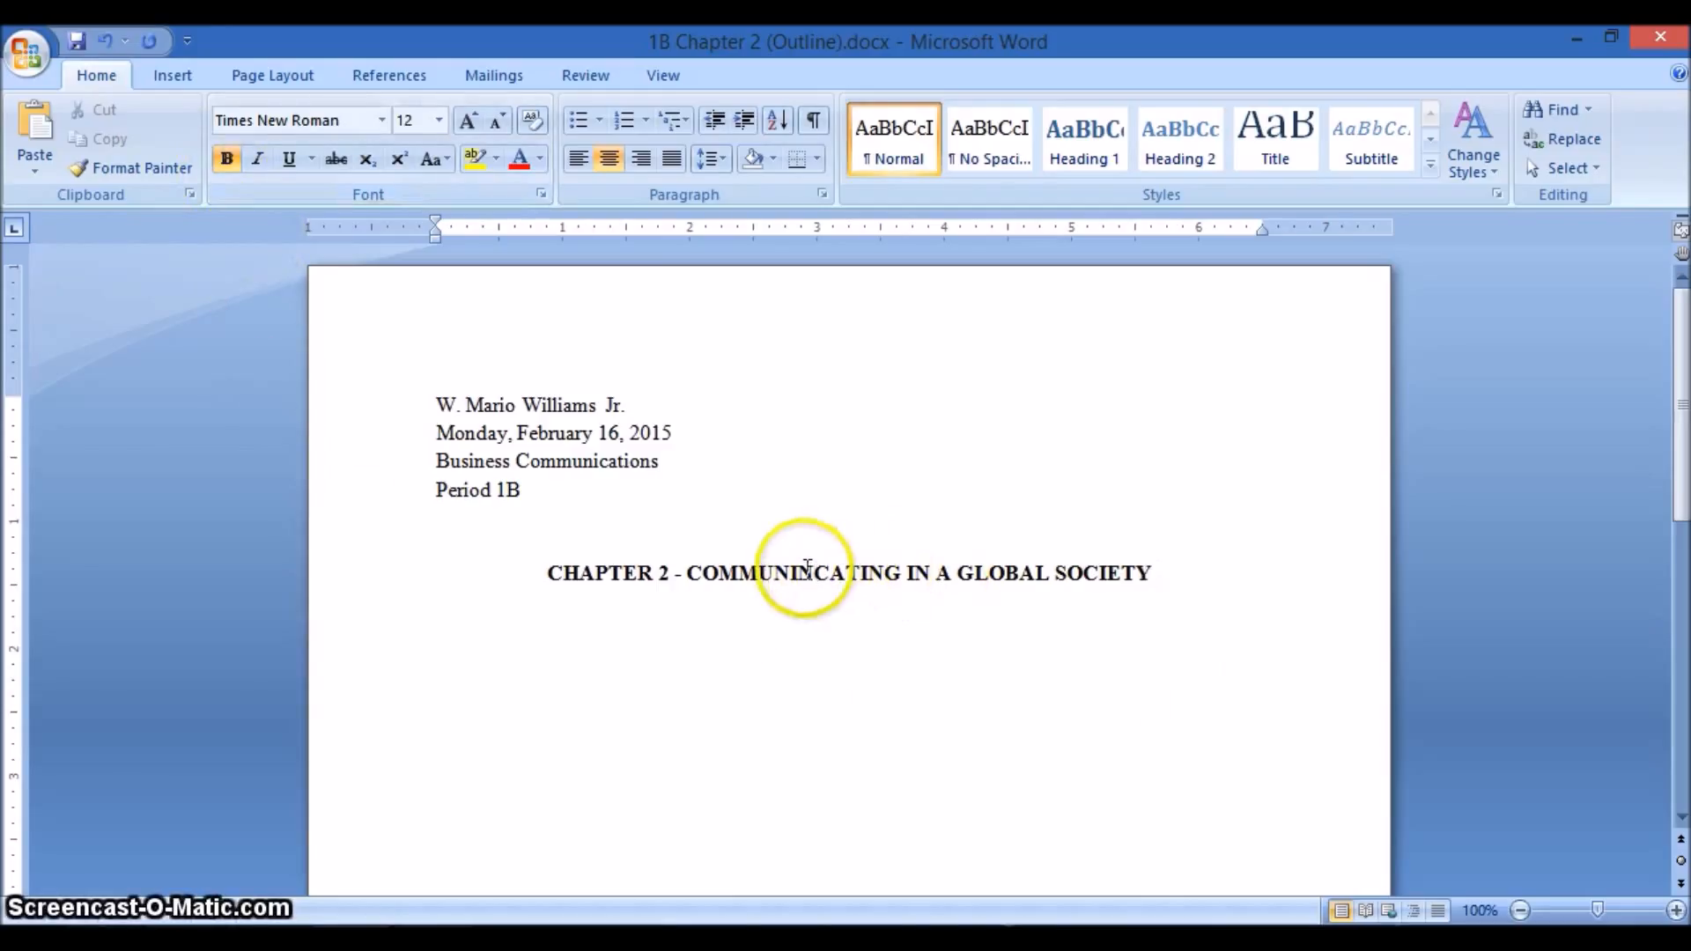
key(BackSpace)
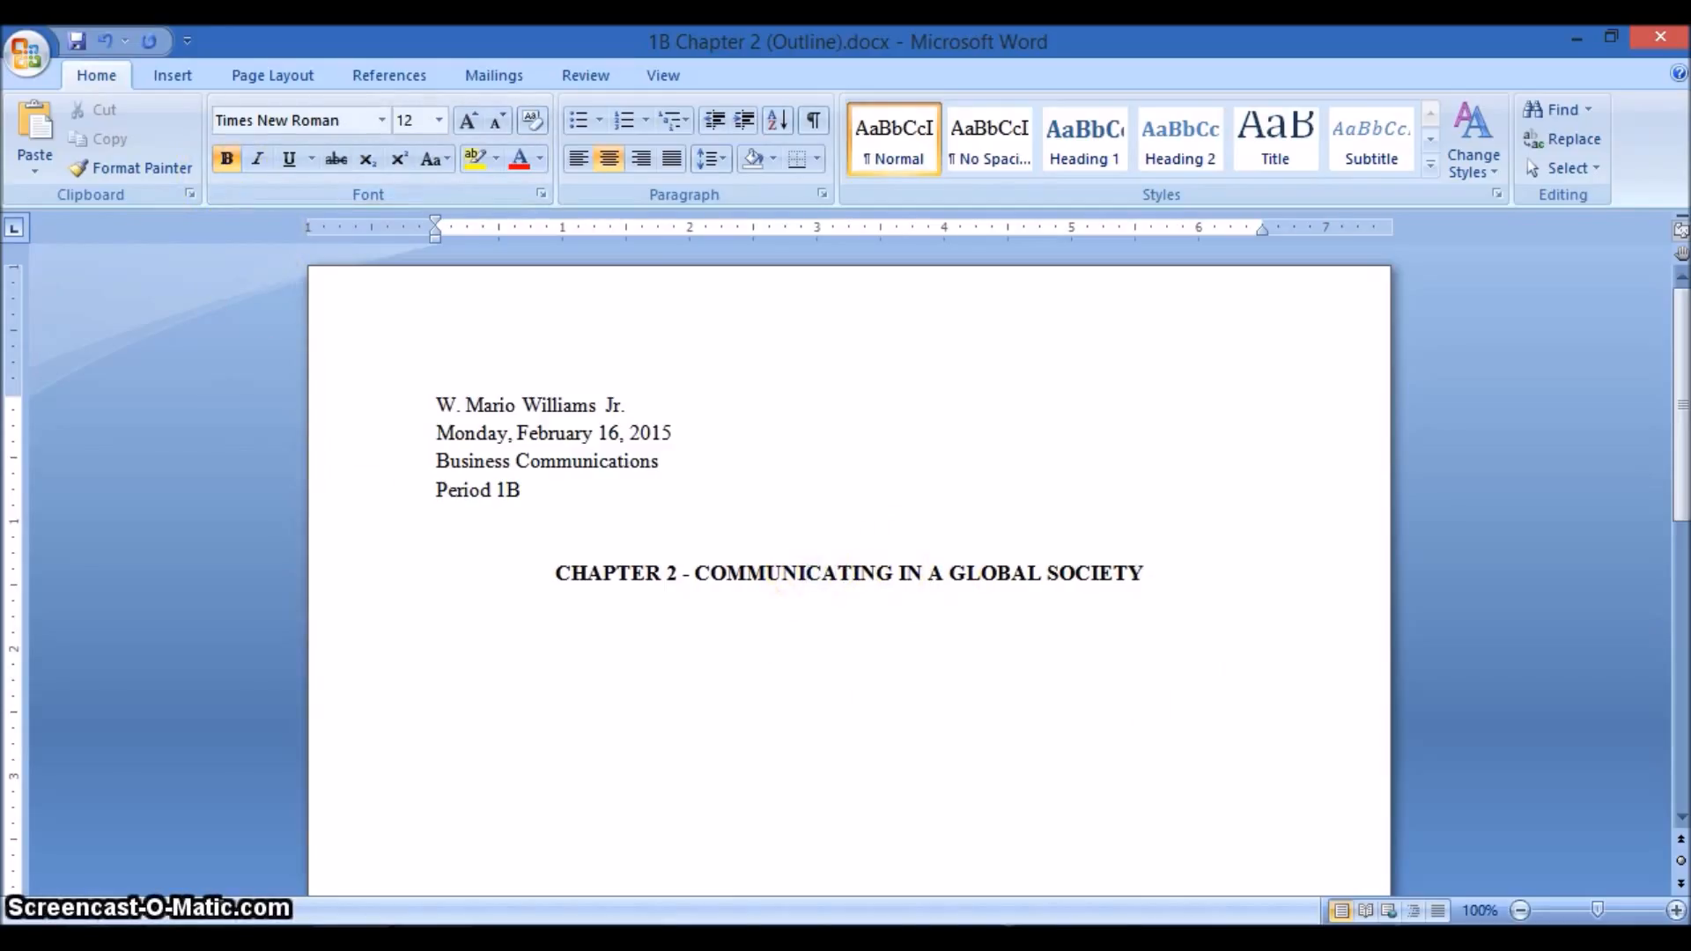
click(1160, 557)
click(1171, 573)
click(577, 159)
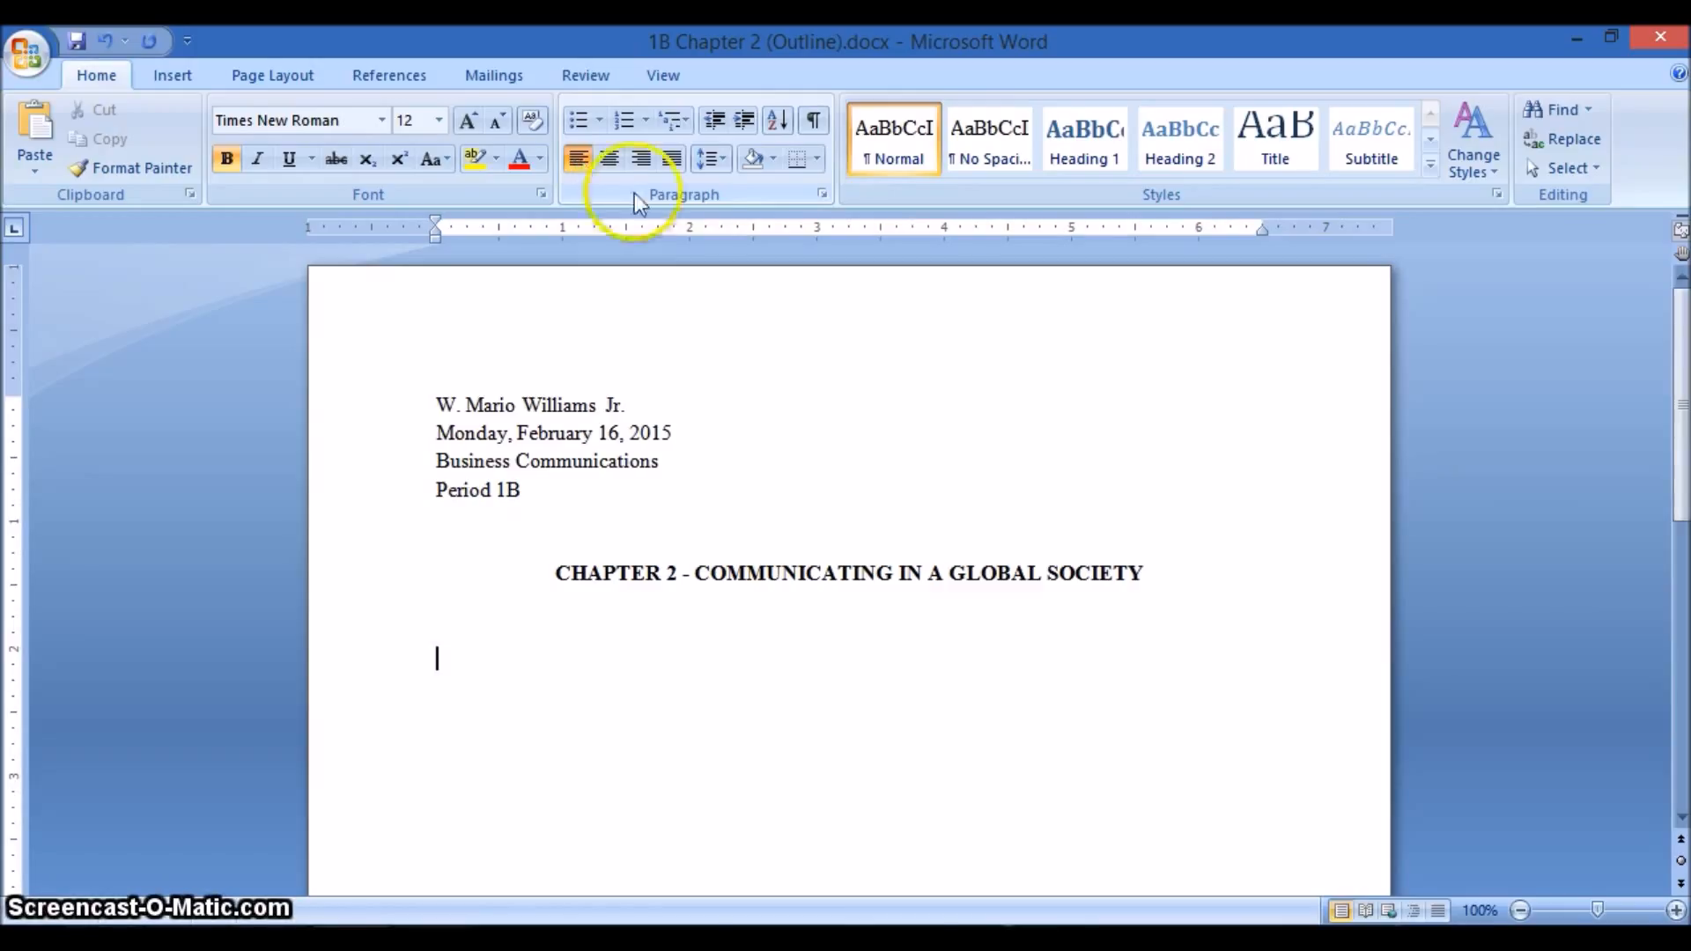
Step: Start a Roman-numeral (I., II., III.) numbered list below the title and dock Word on the right half
click(625, 121)
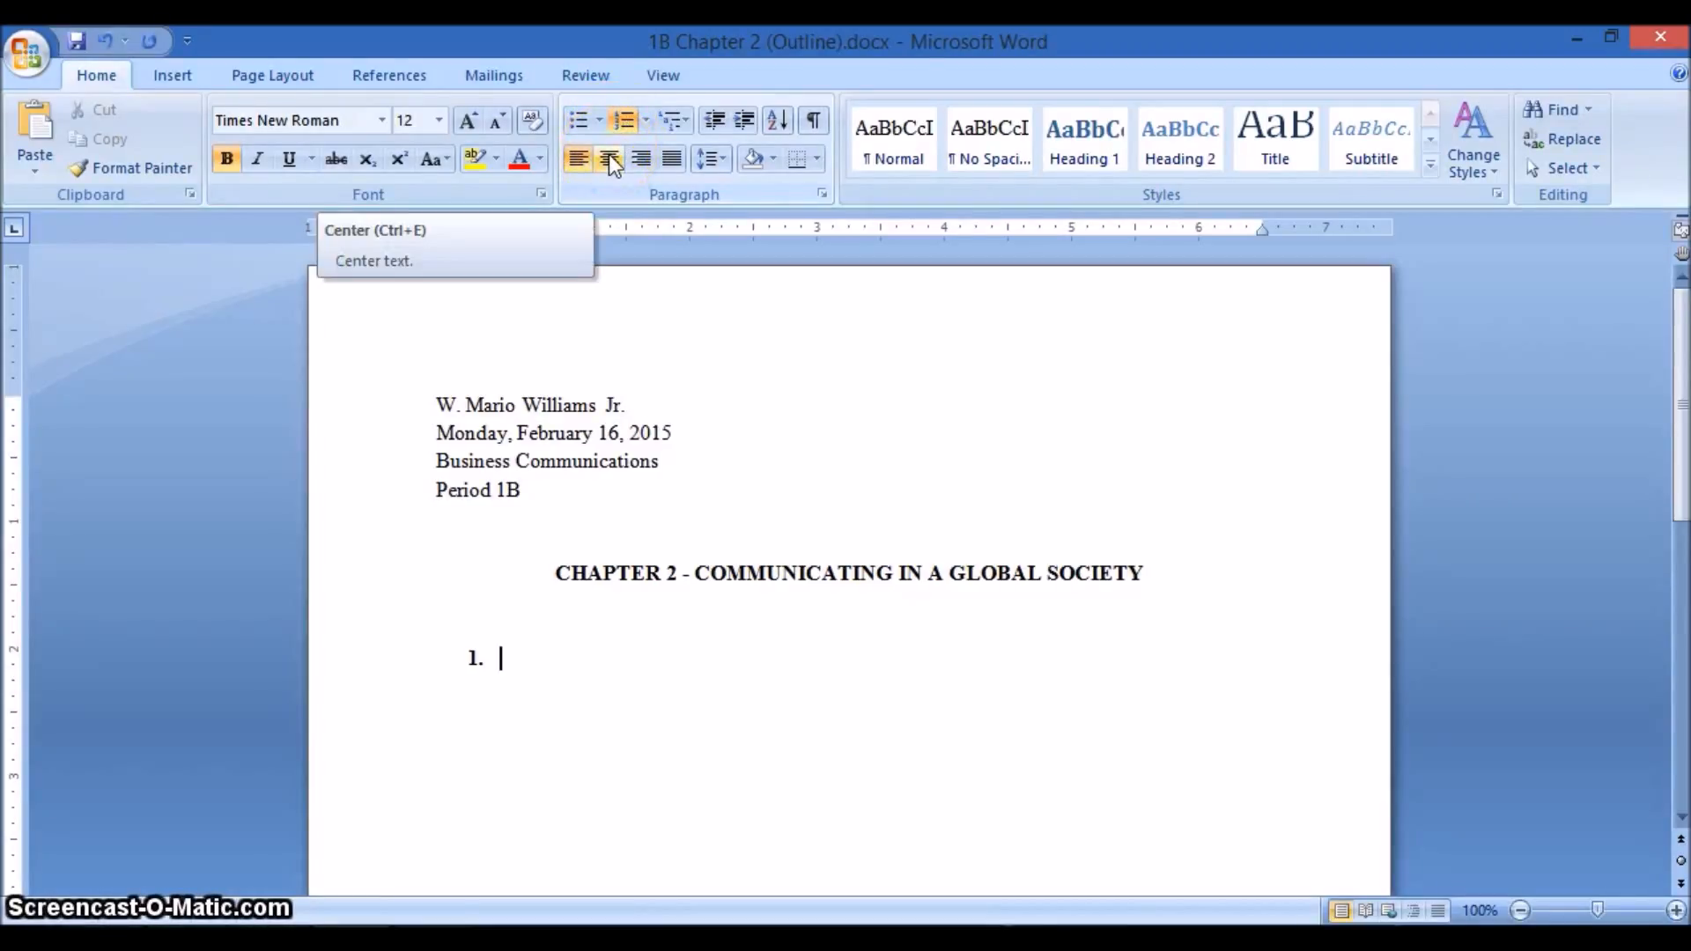
click(648, 120)
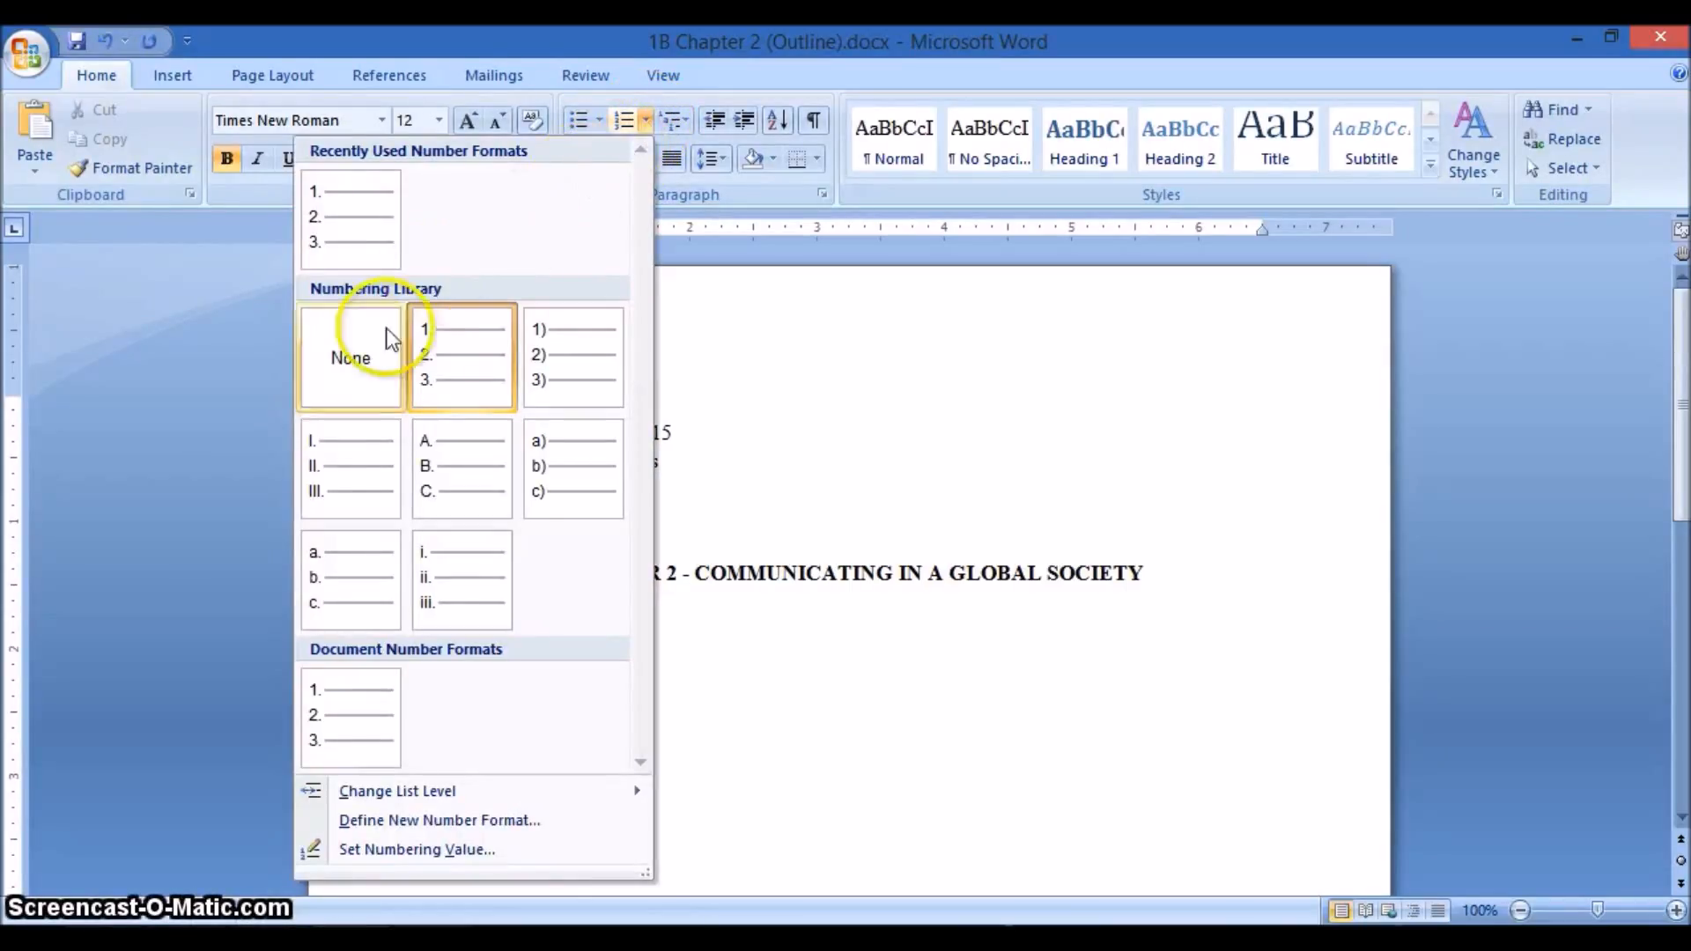
click(328, 490)
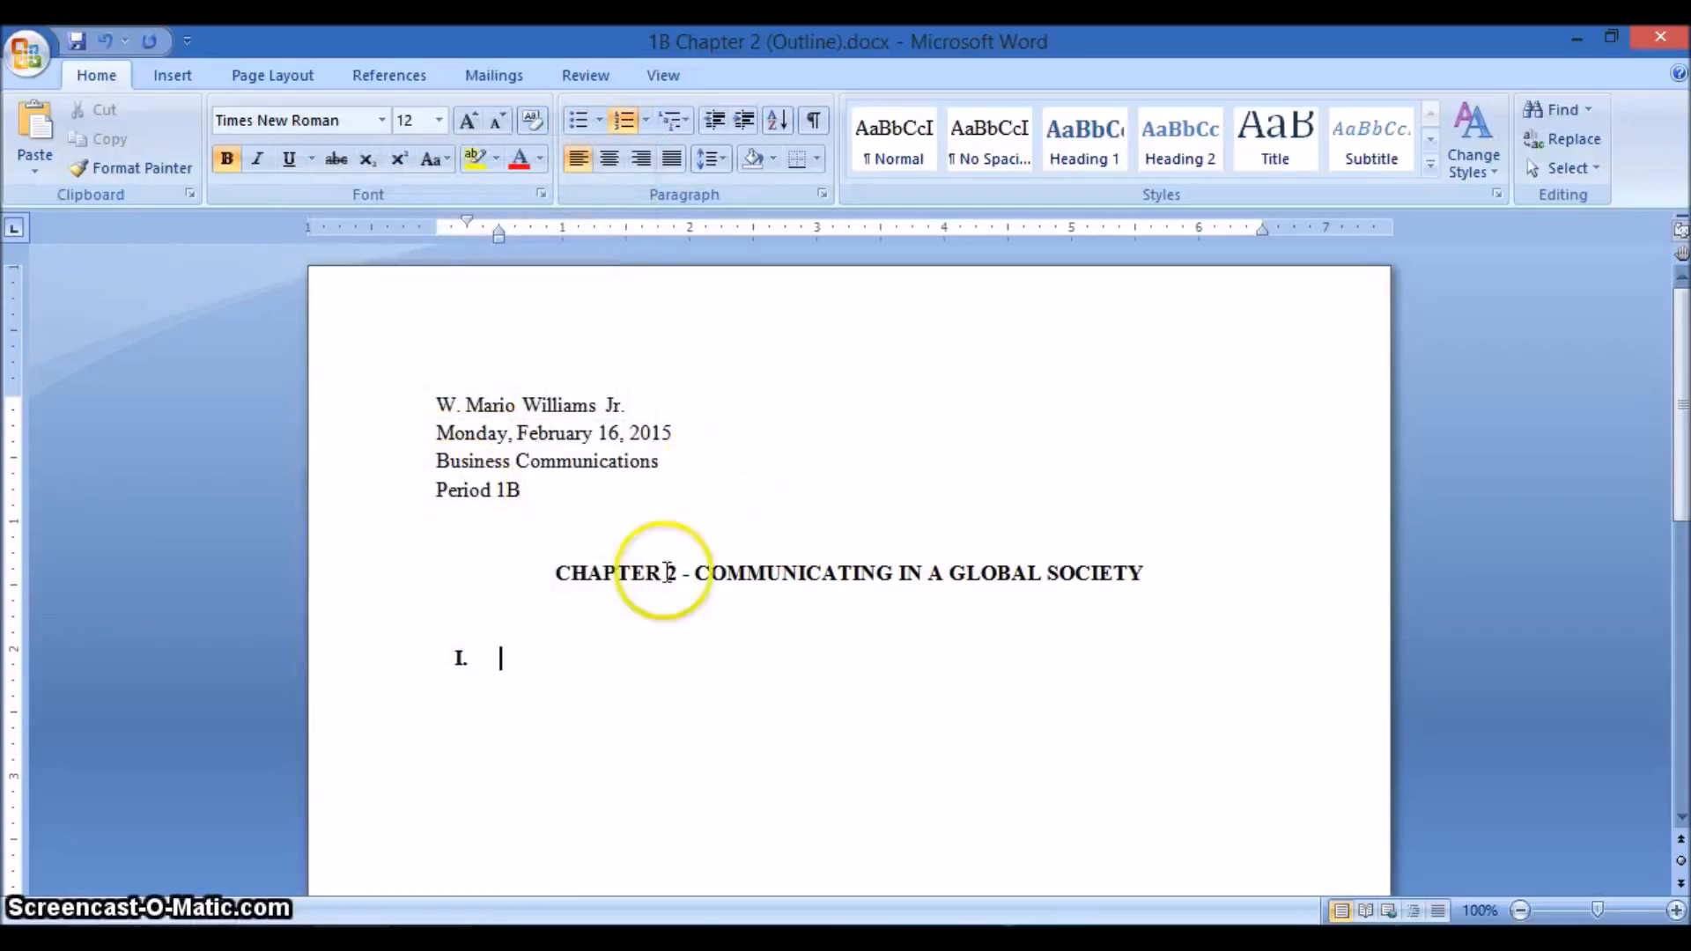
click(521, 661)
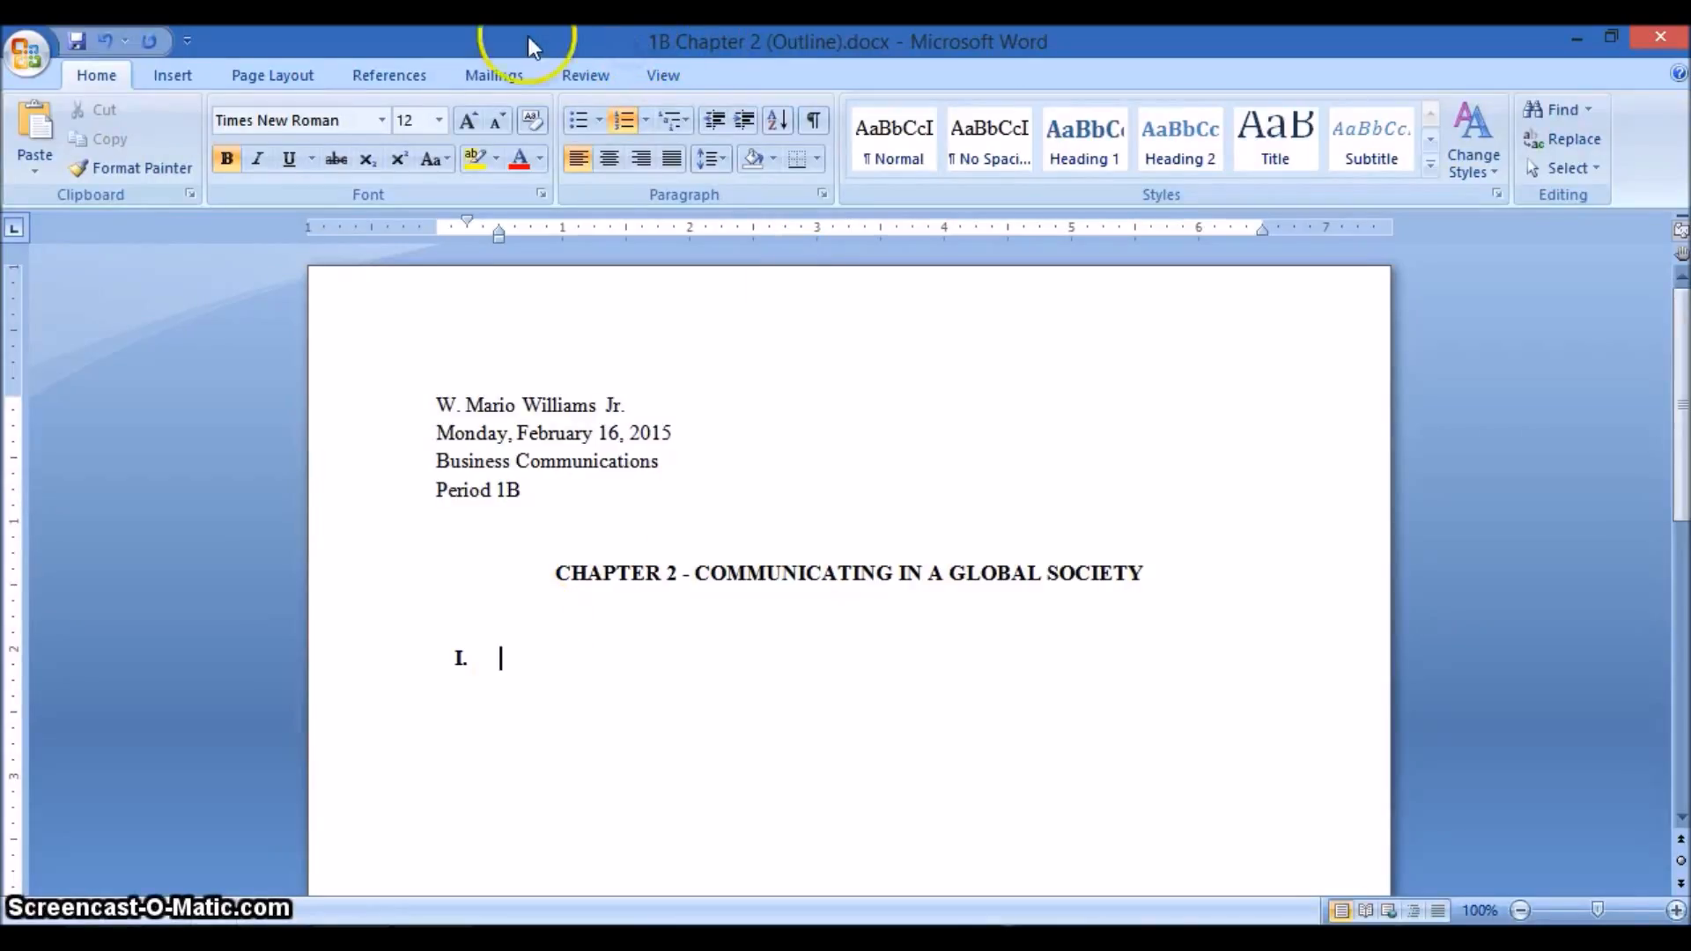
drag(532, 37, 1690, 43)
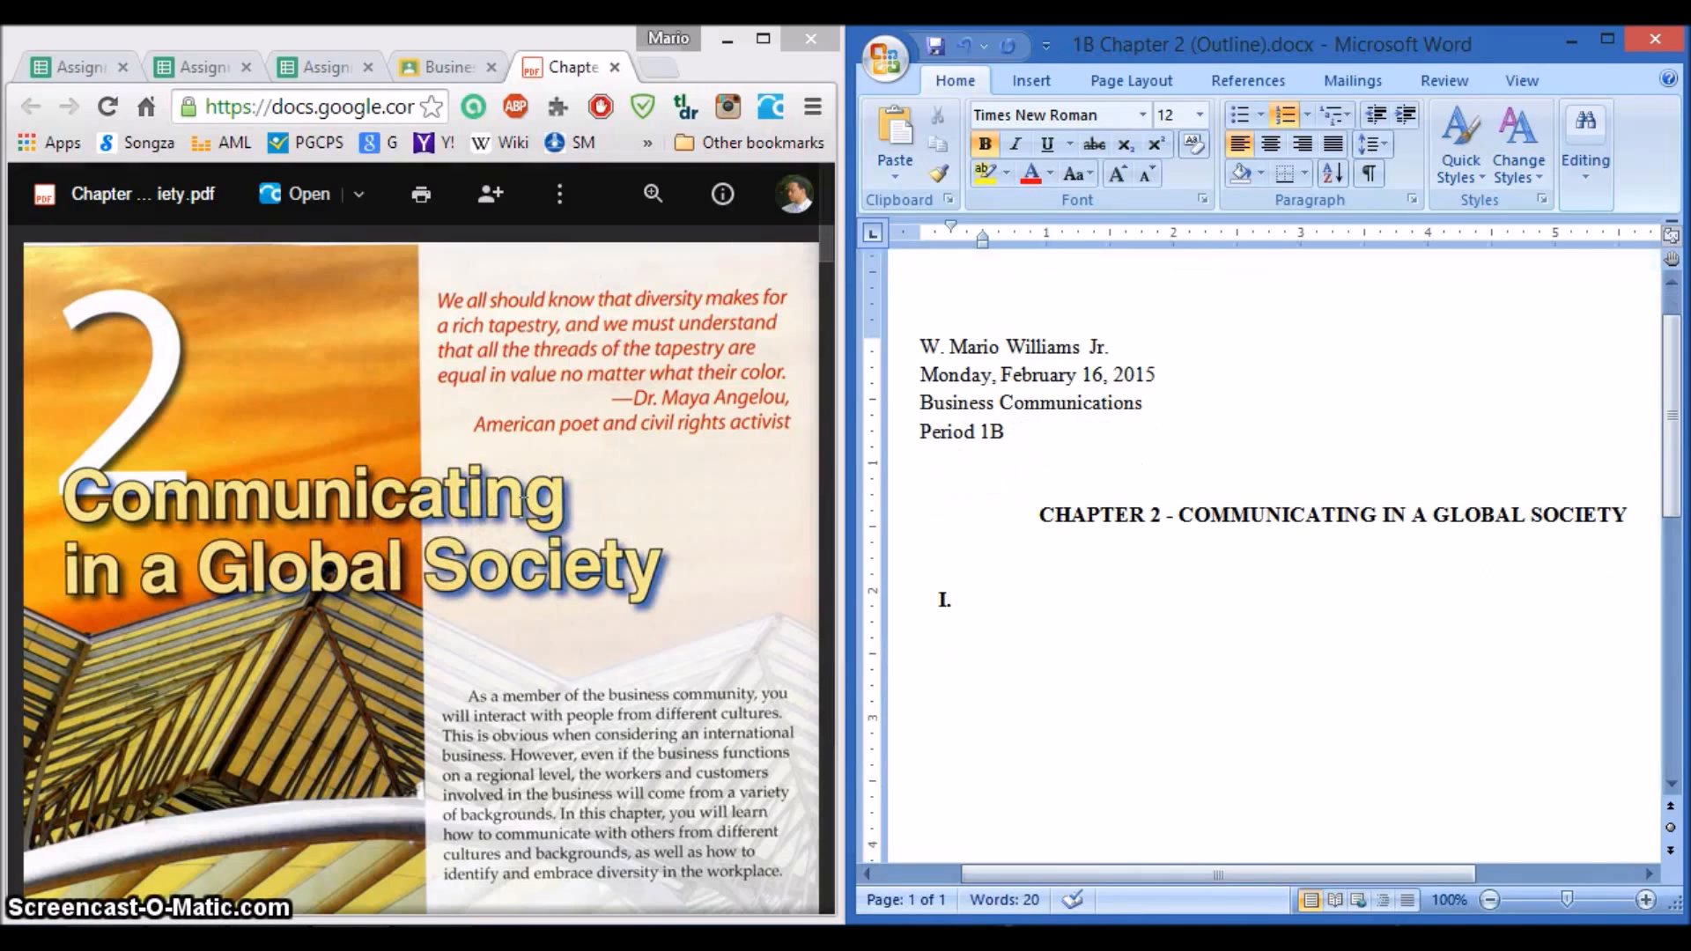
Step: Focus the textbook PDF on the left and scroll down through it
click(673, 497)
scroll(687, 497, down, 2)
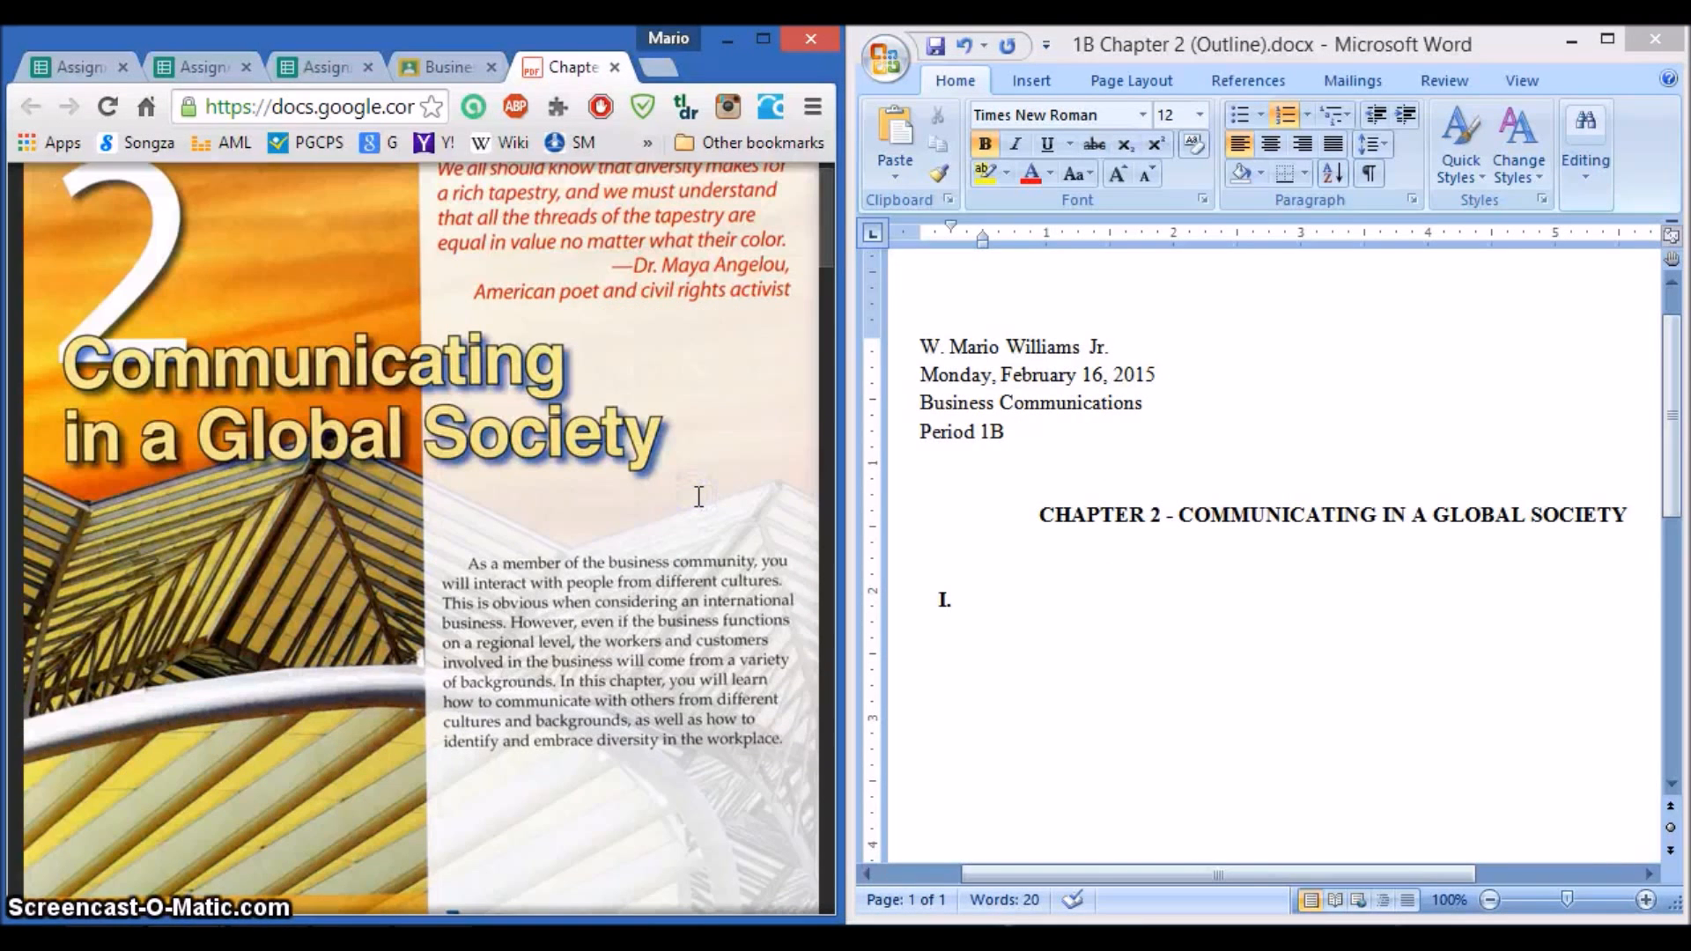
scroll(698, 497, down, 2)
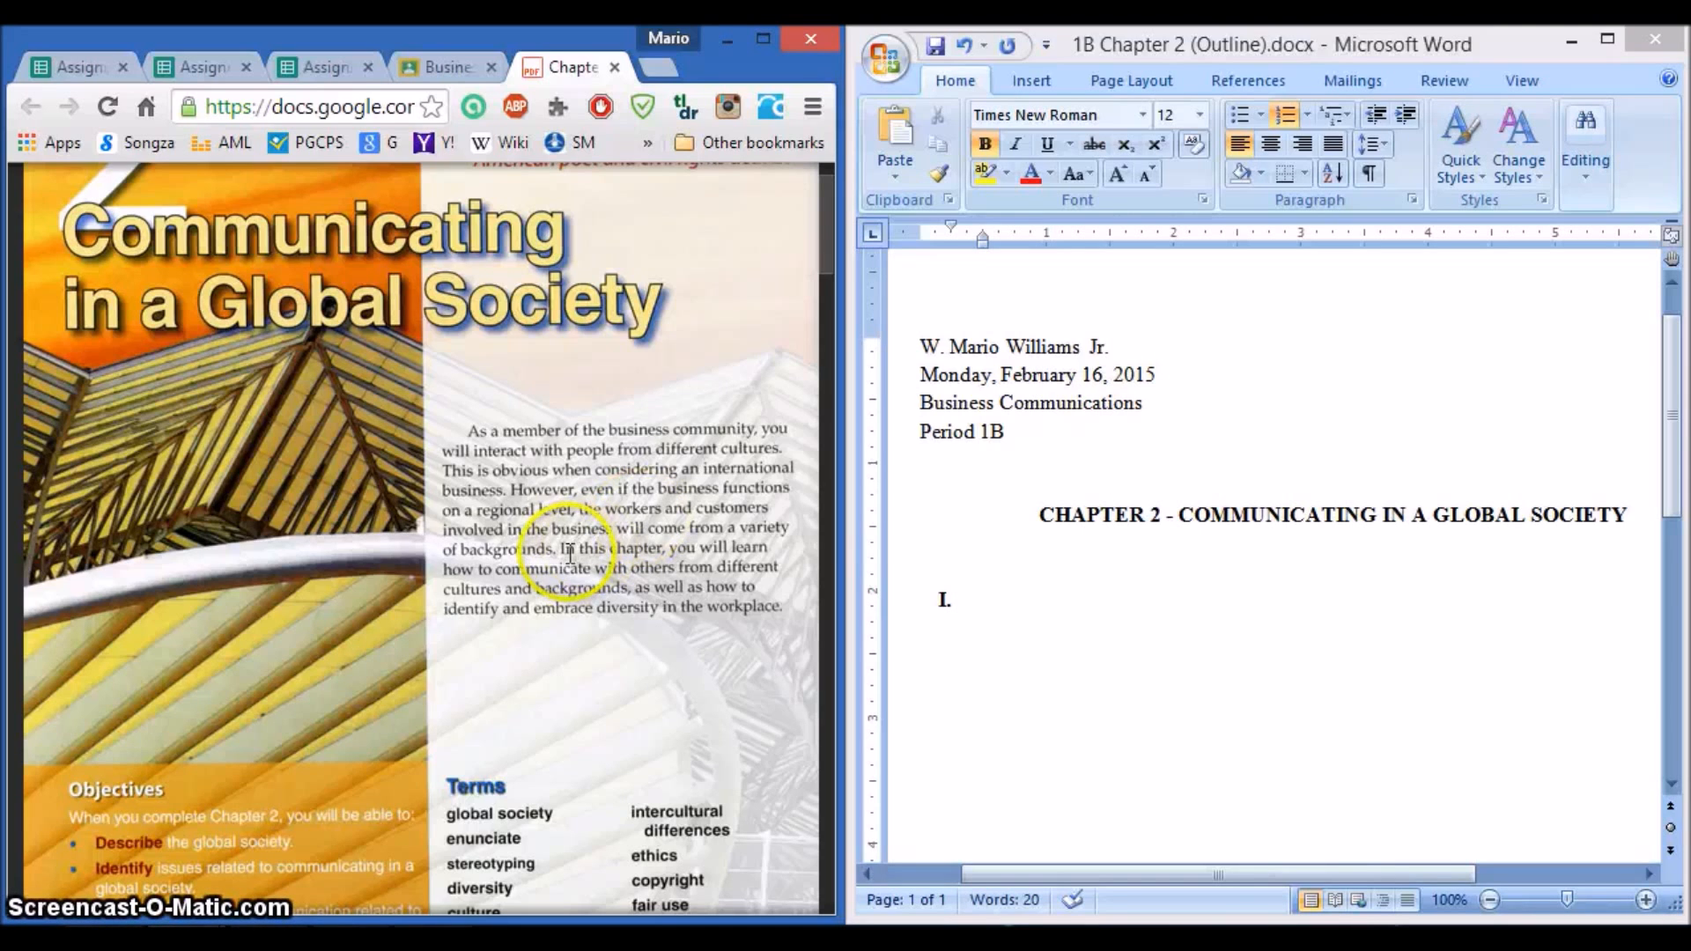
Step: Scroll the textbook PDF to the Global Workplace section on page 41
scroll(568, 553, down, 3)
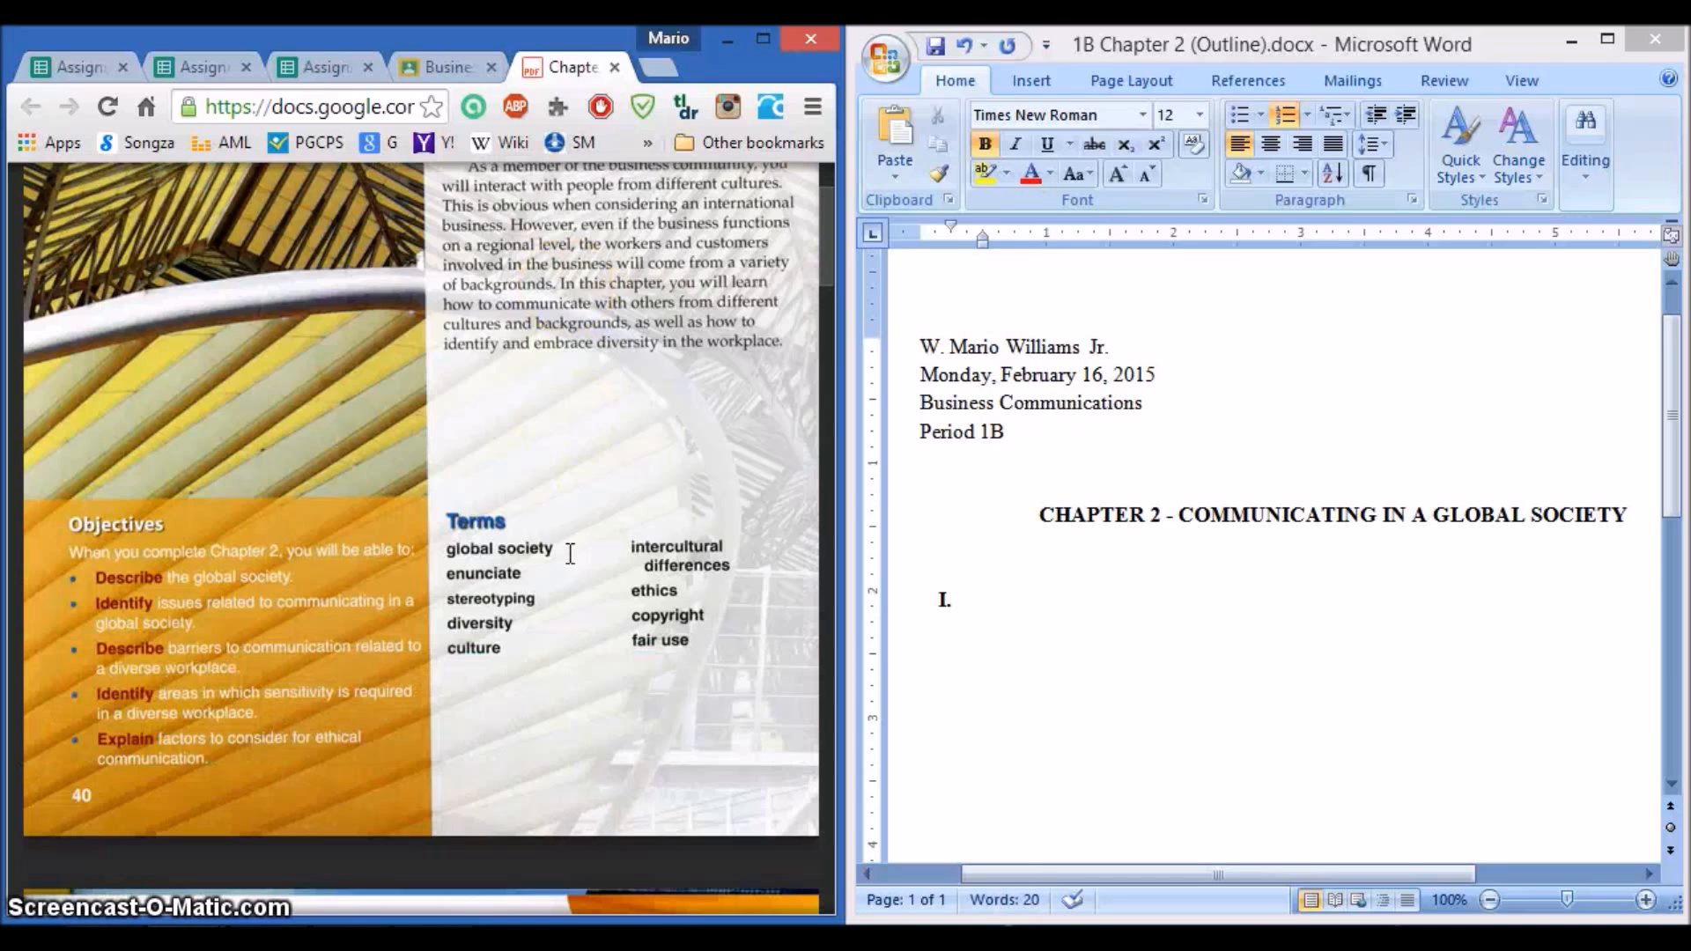
scroll(570, 553, down, 6)
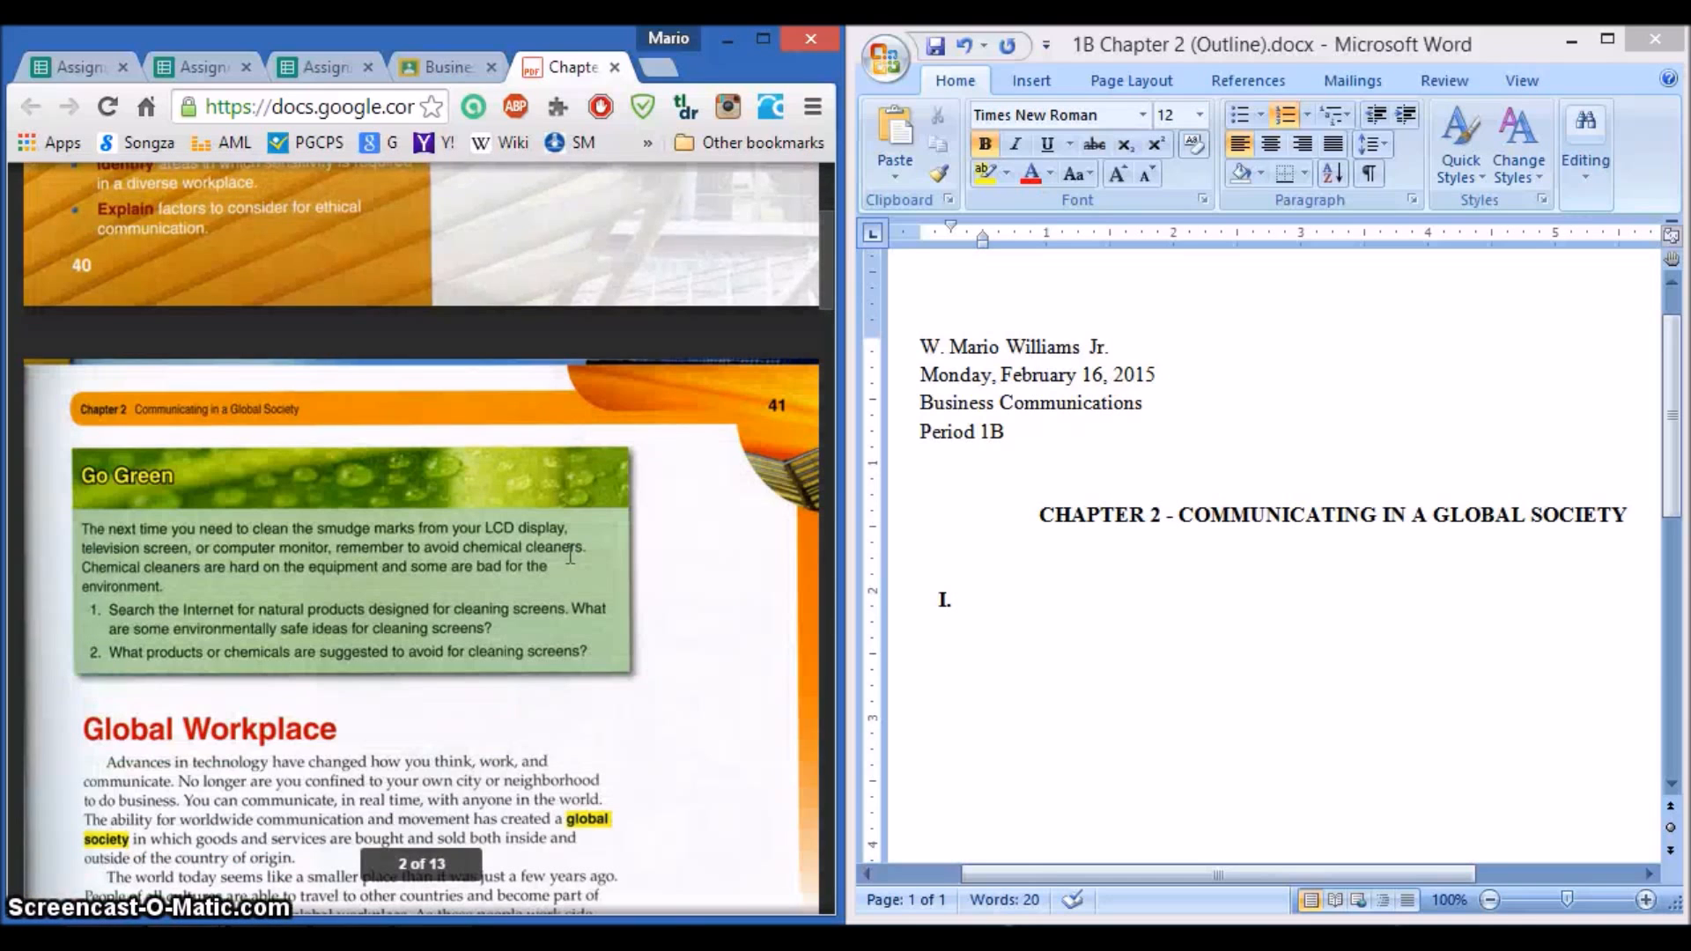
scroll(570, 556, down, 4)
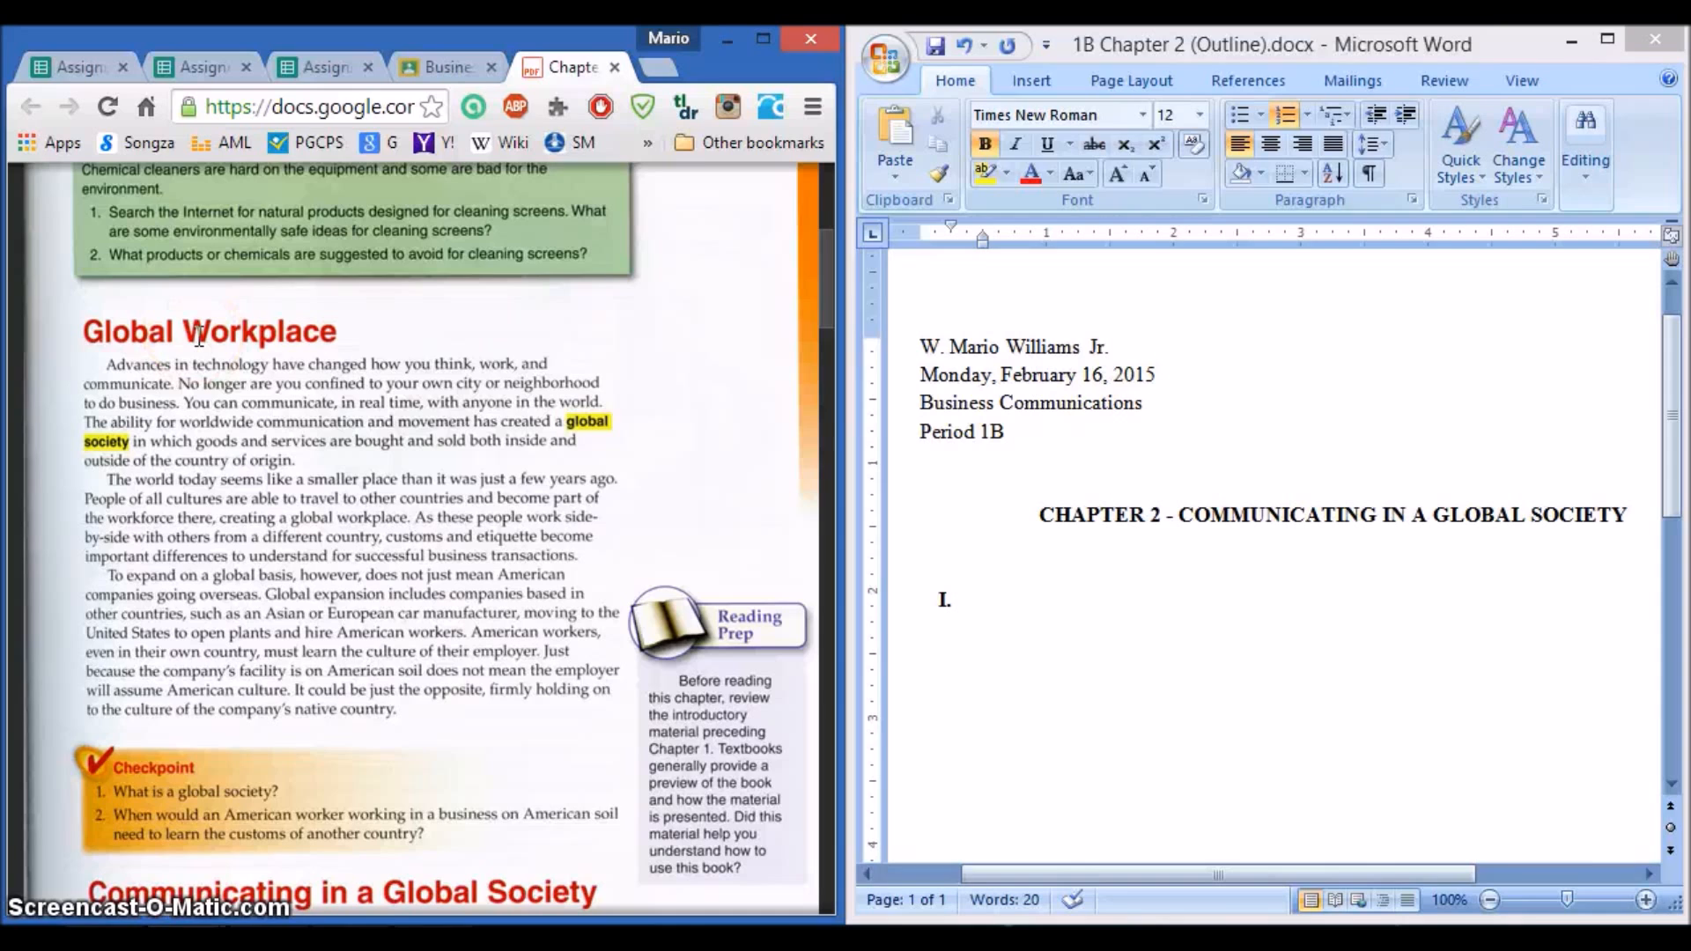
Step: Enter 'GLOBAL WORKPLACE' as outline item I, then start a new line below it
click(954, 591)
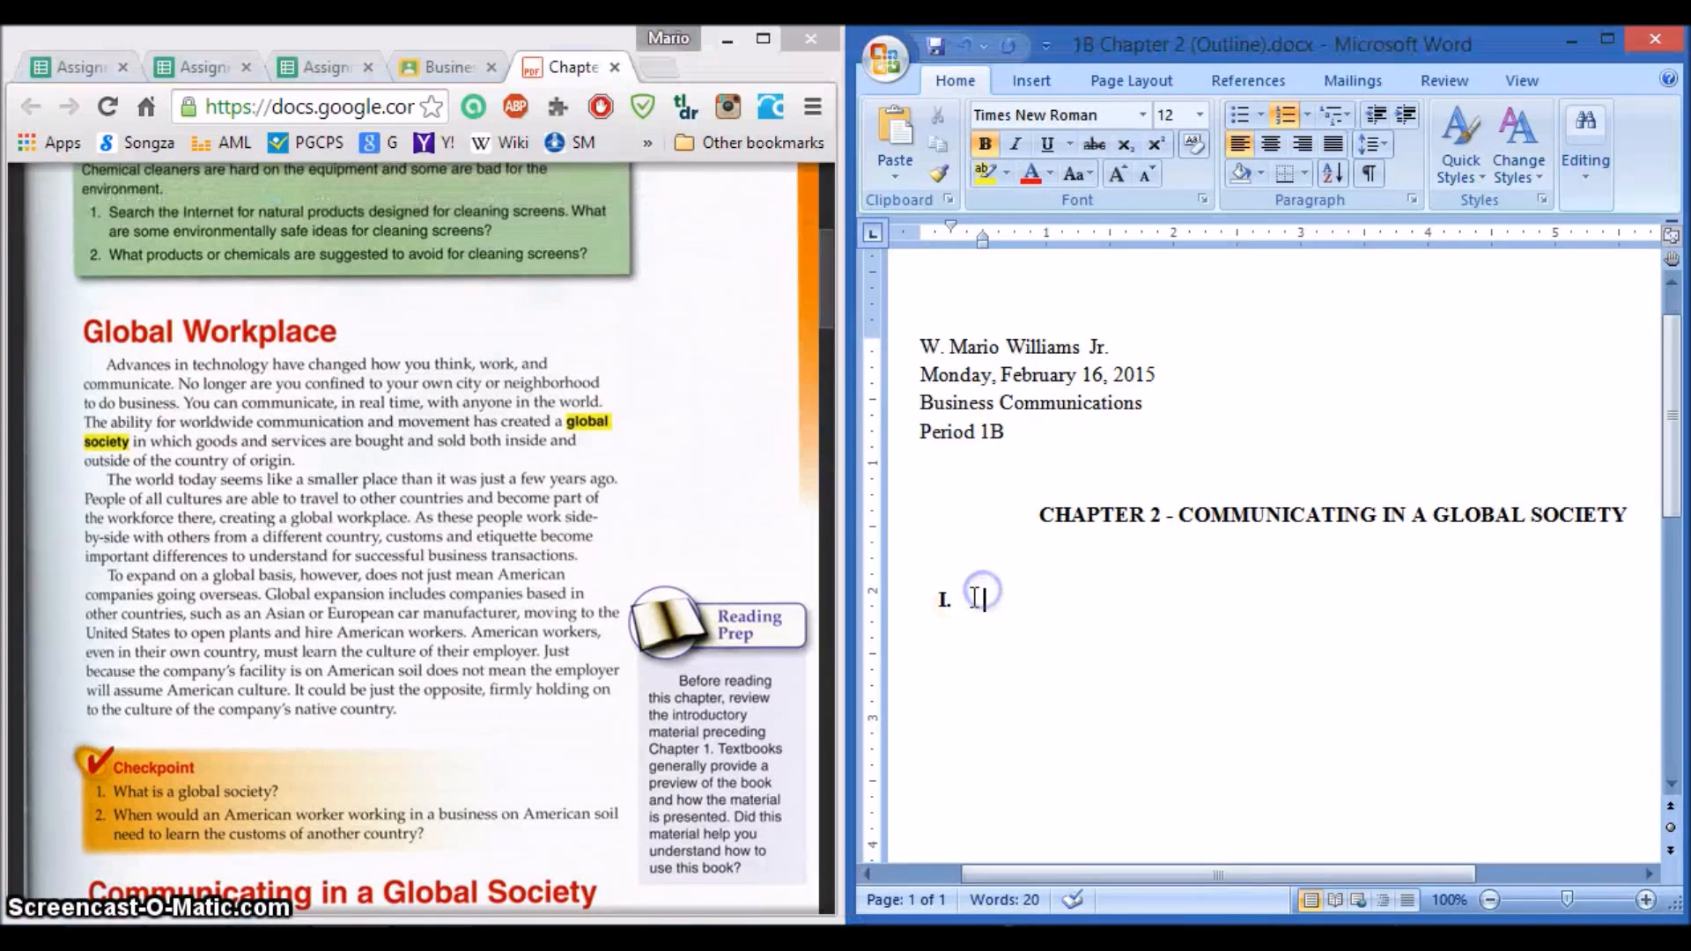
text(G)
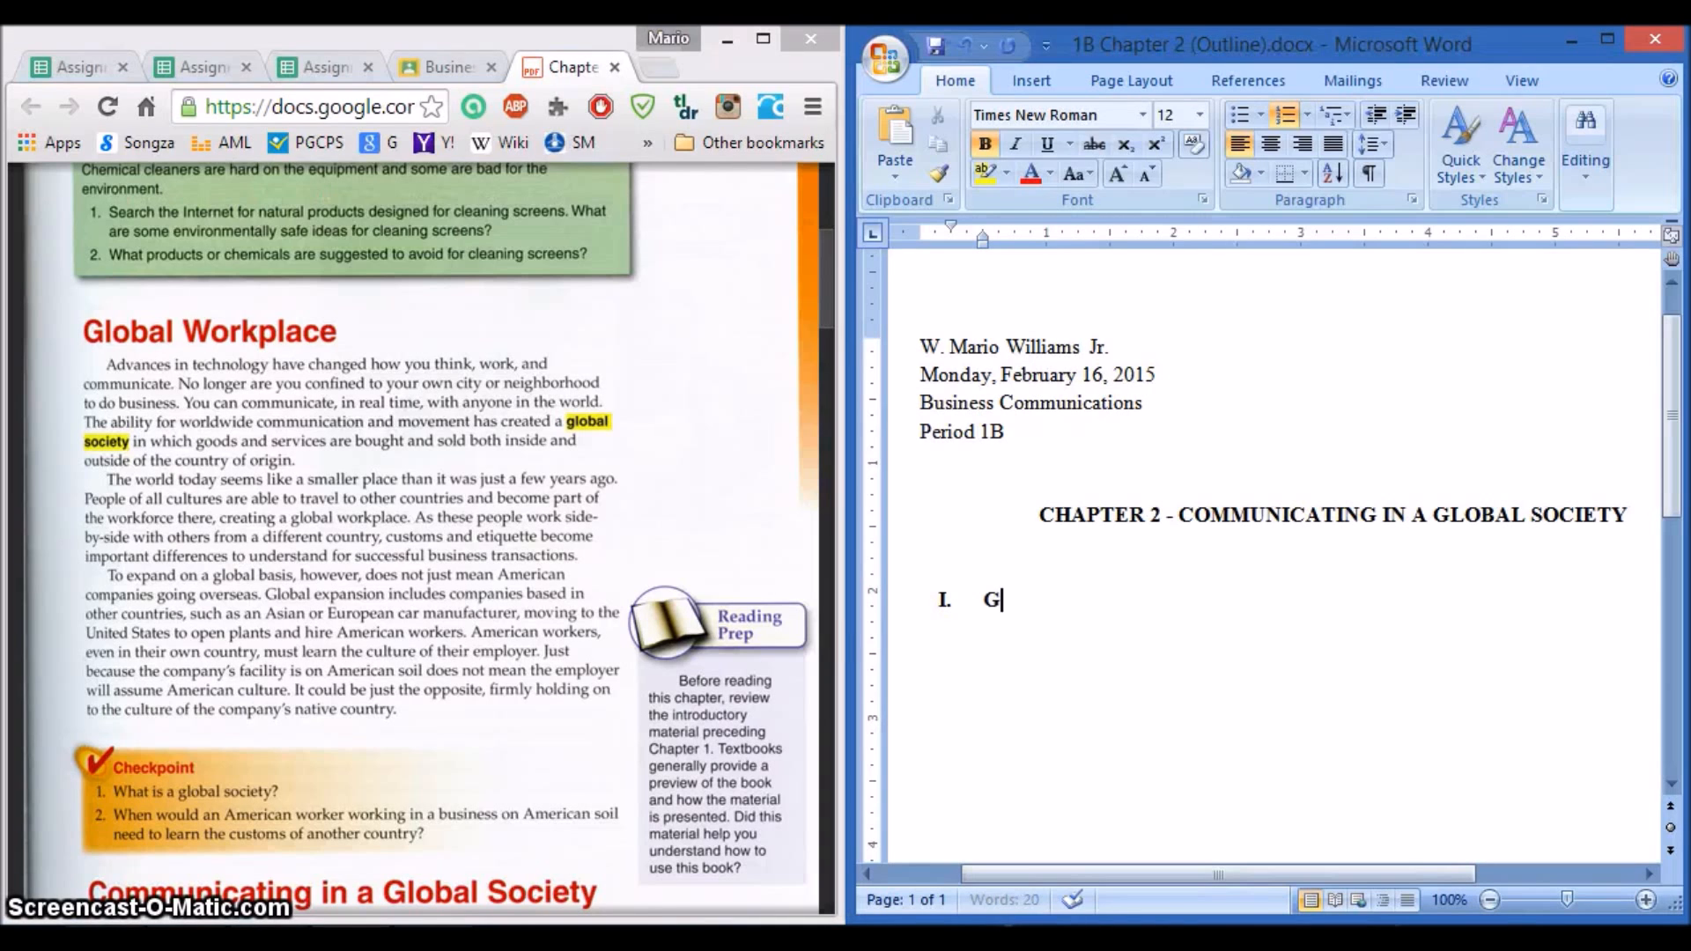
text(LOB)
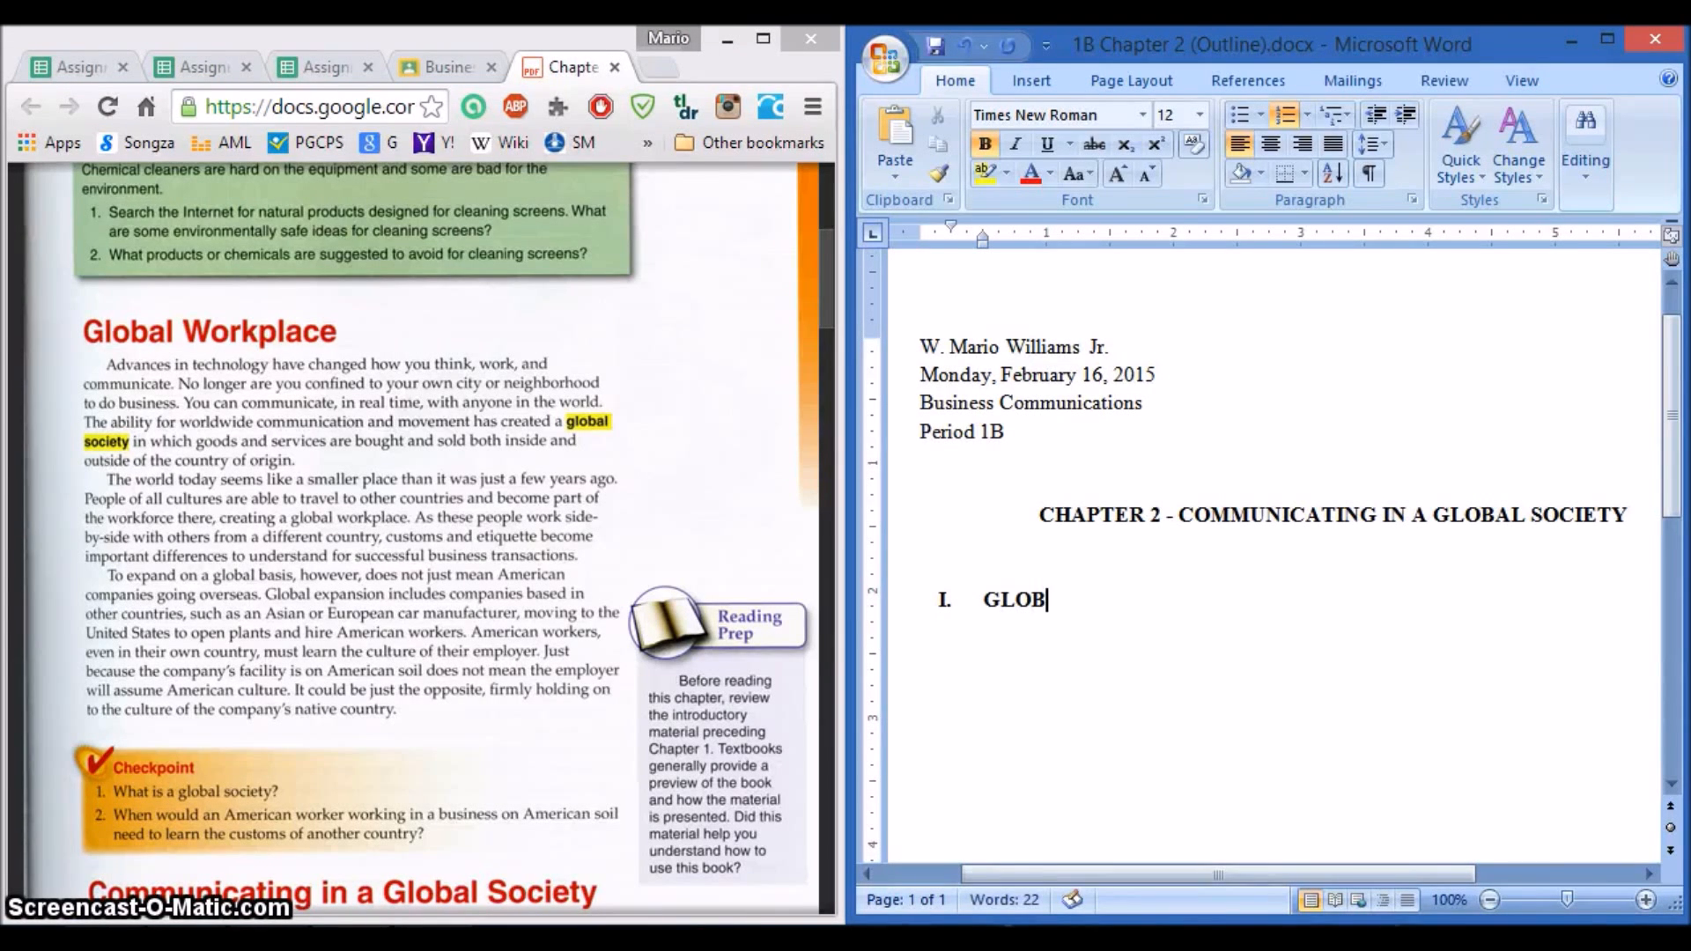
text(AL WORK)
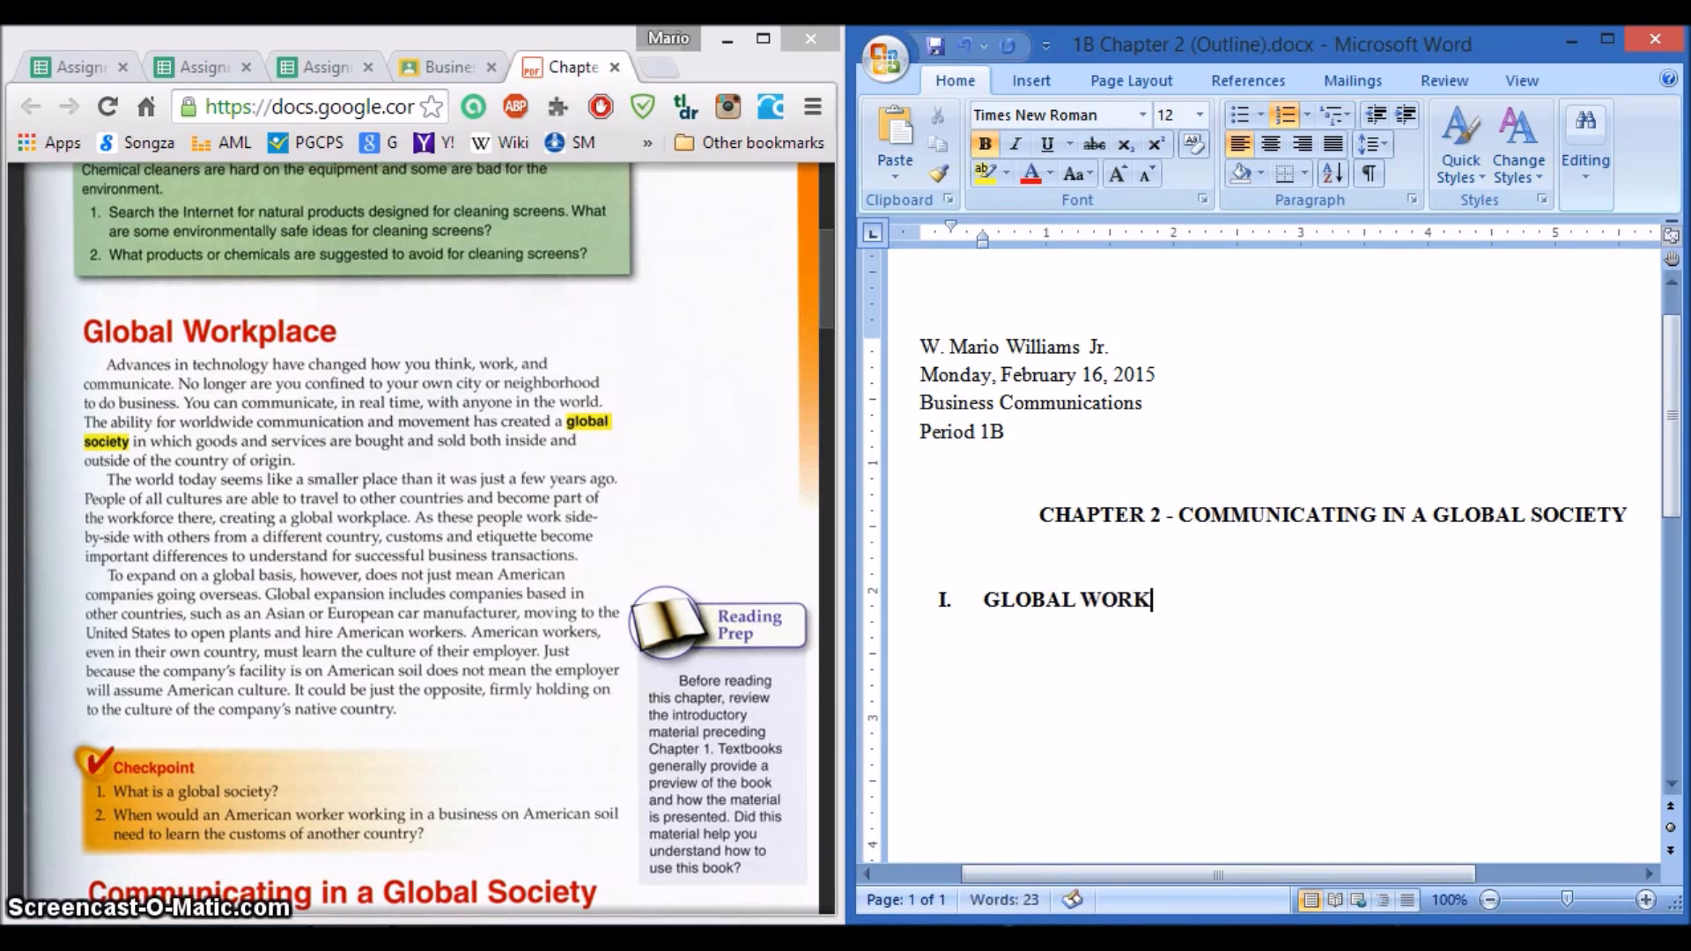
text(PLACE)
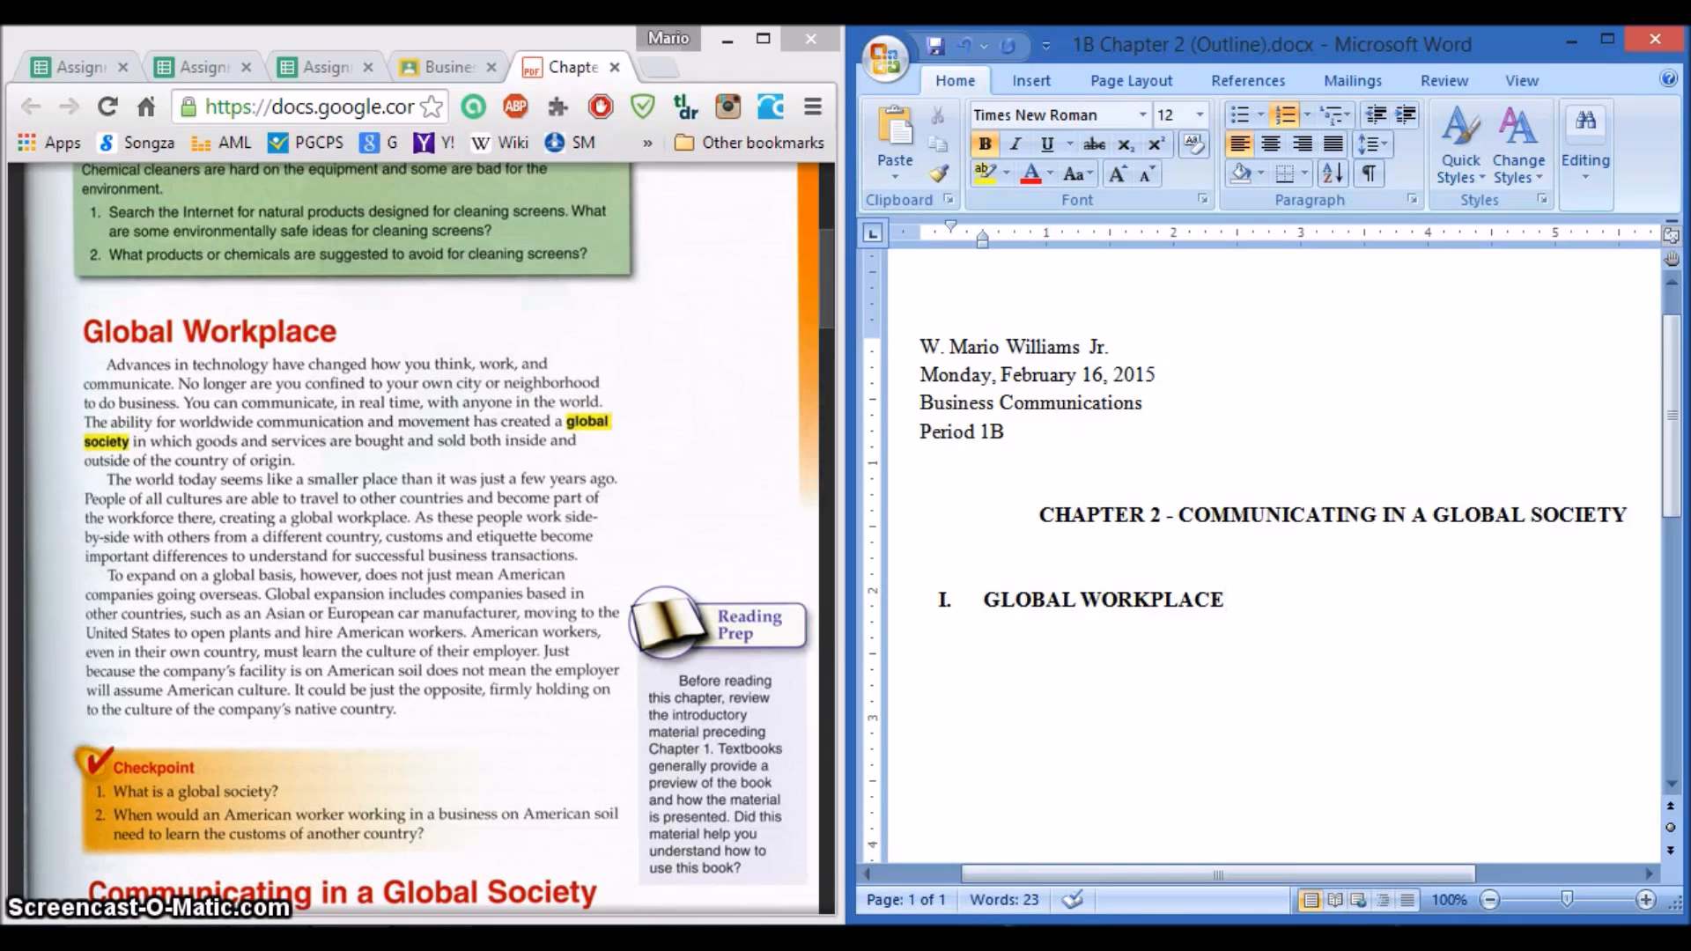
key(Return)
key(Return)
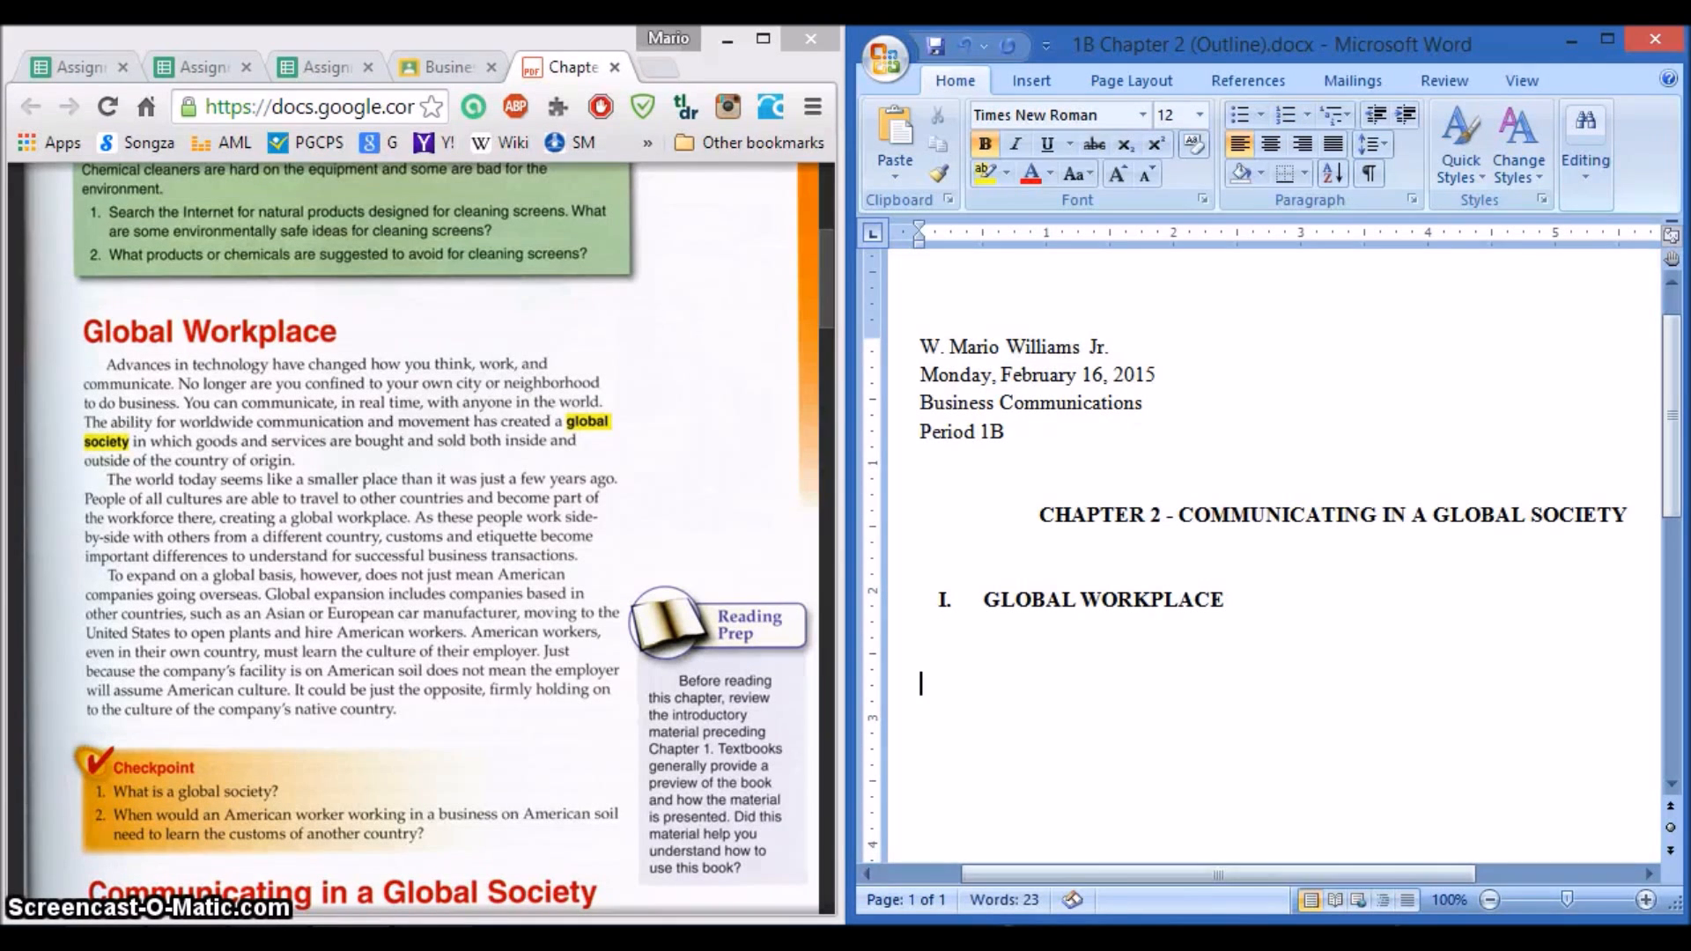
Step: Number the line as item II., type COMMUNICATING IN A GLOBAL SOCIETY, and start a new line
click(1286, 117)
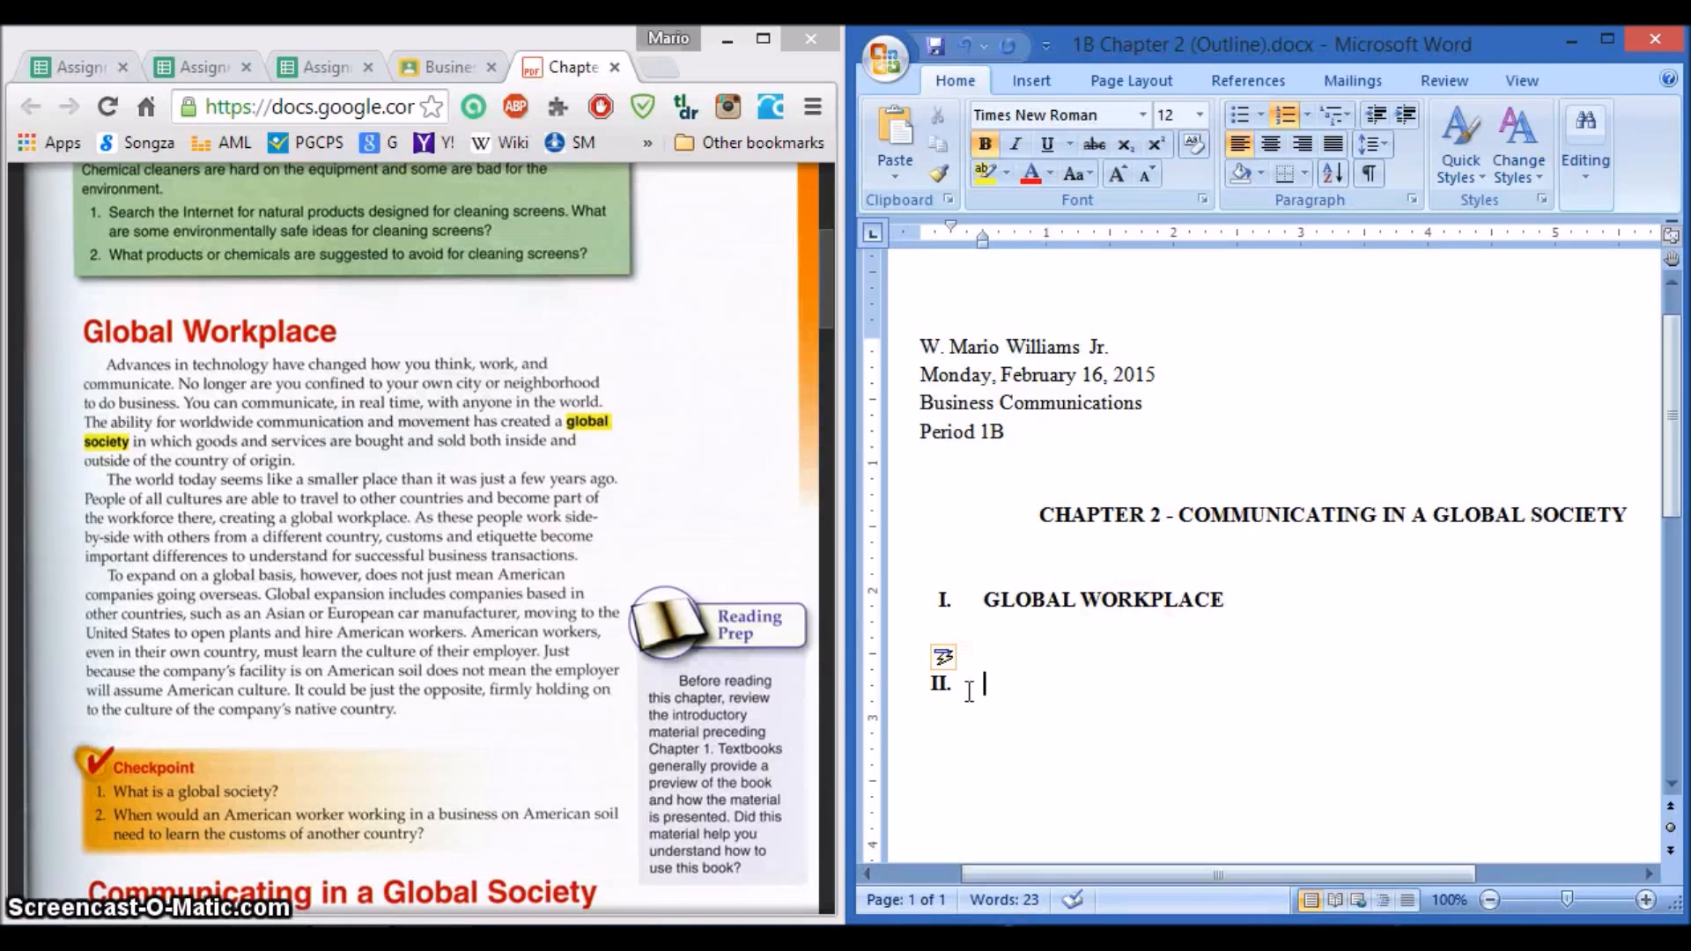
click(553, 456)
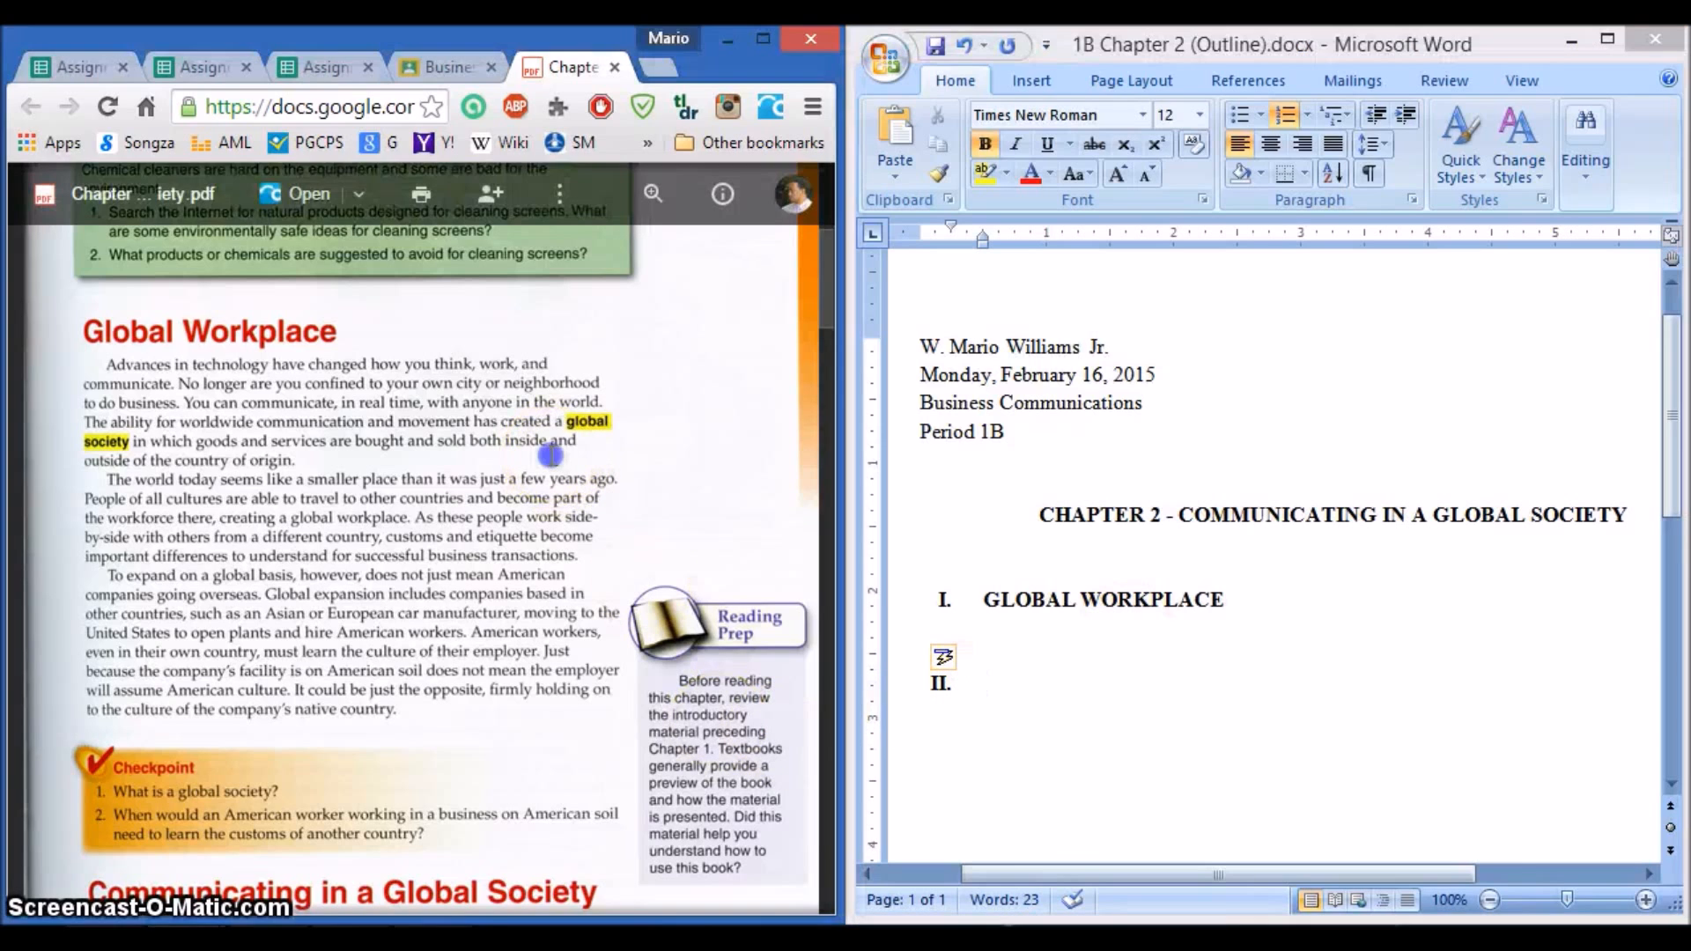
scroll(553, 456, down, 3)
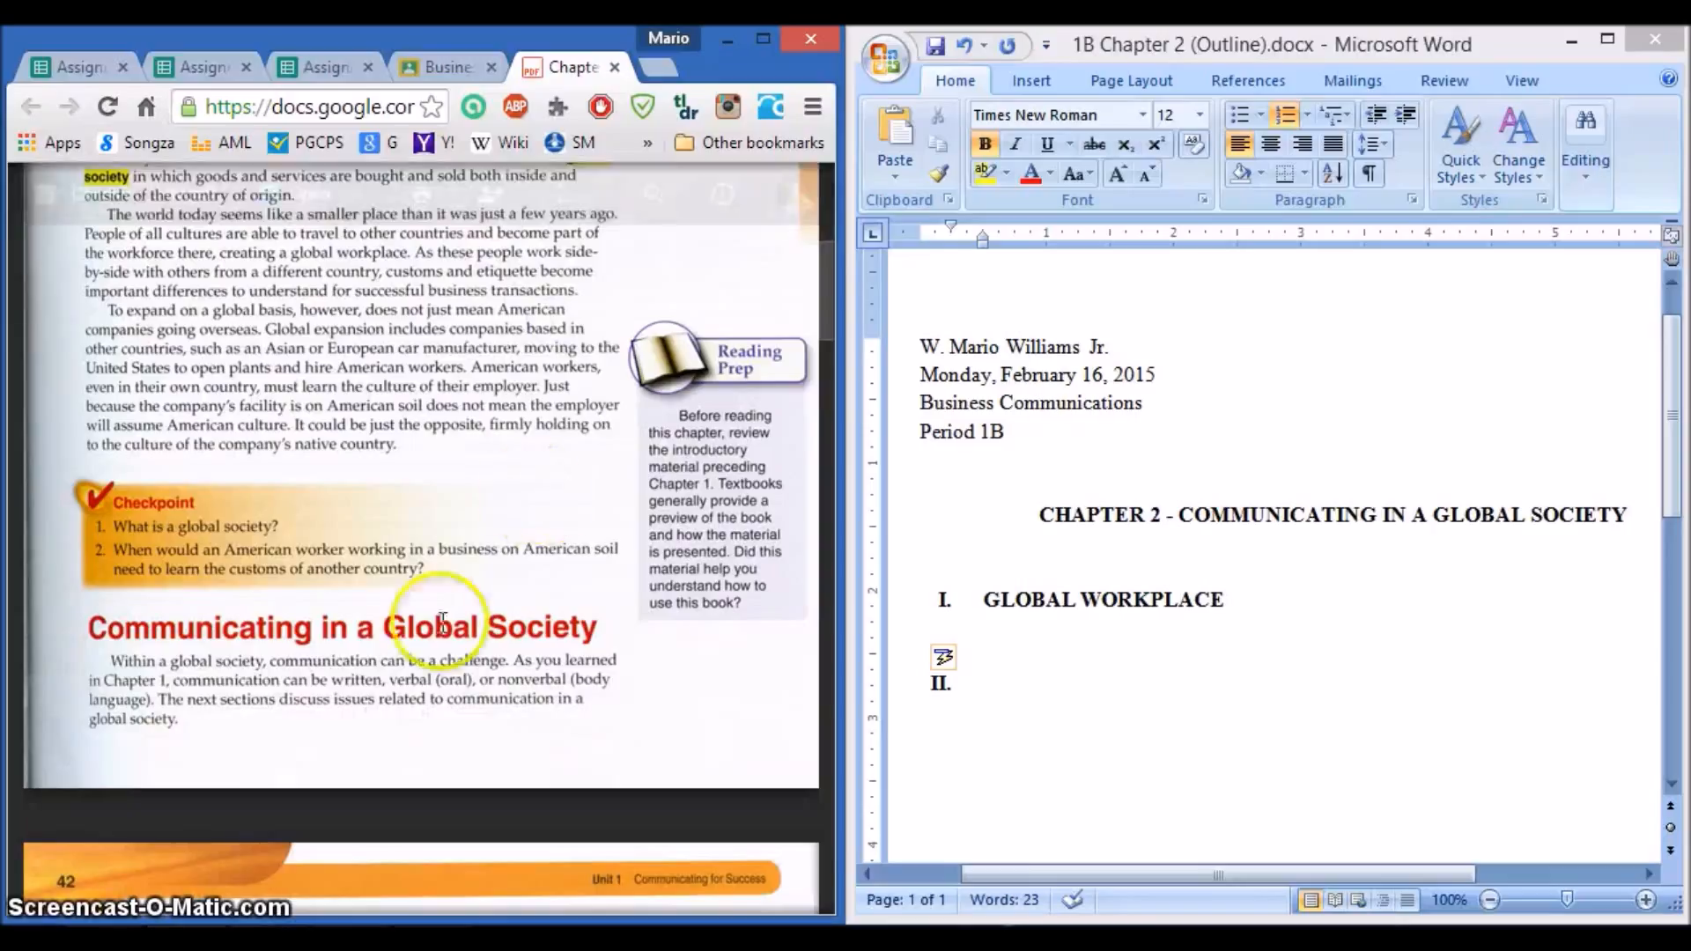
click(91, 631)
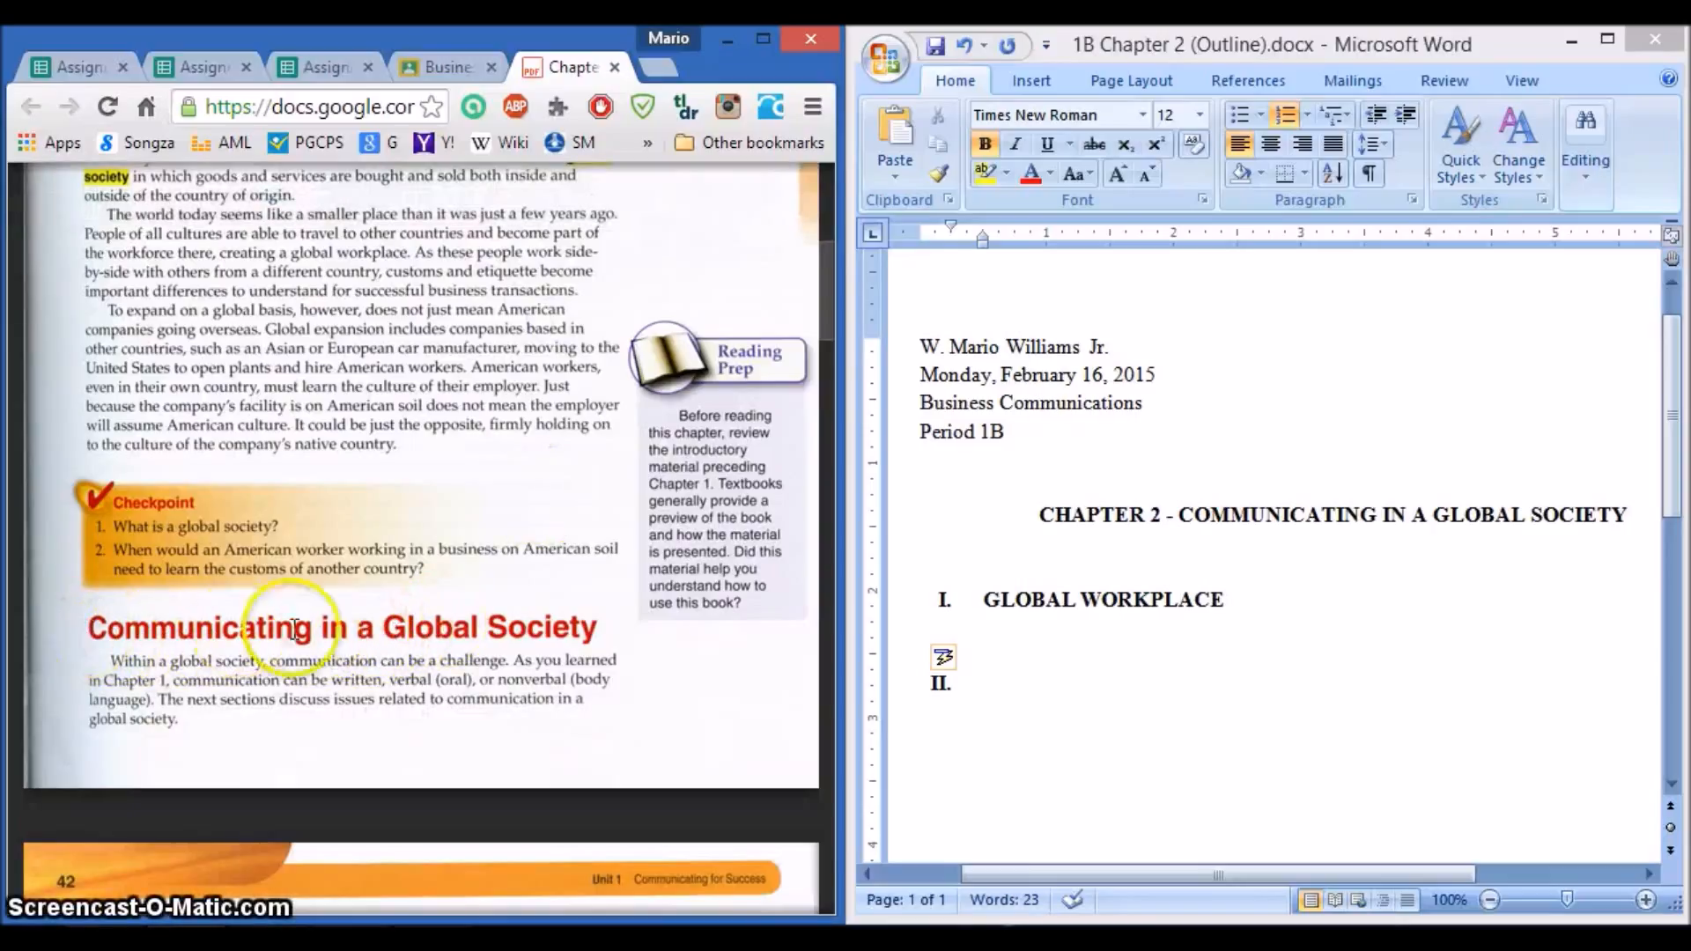
click(1020, 689)
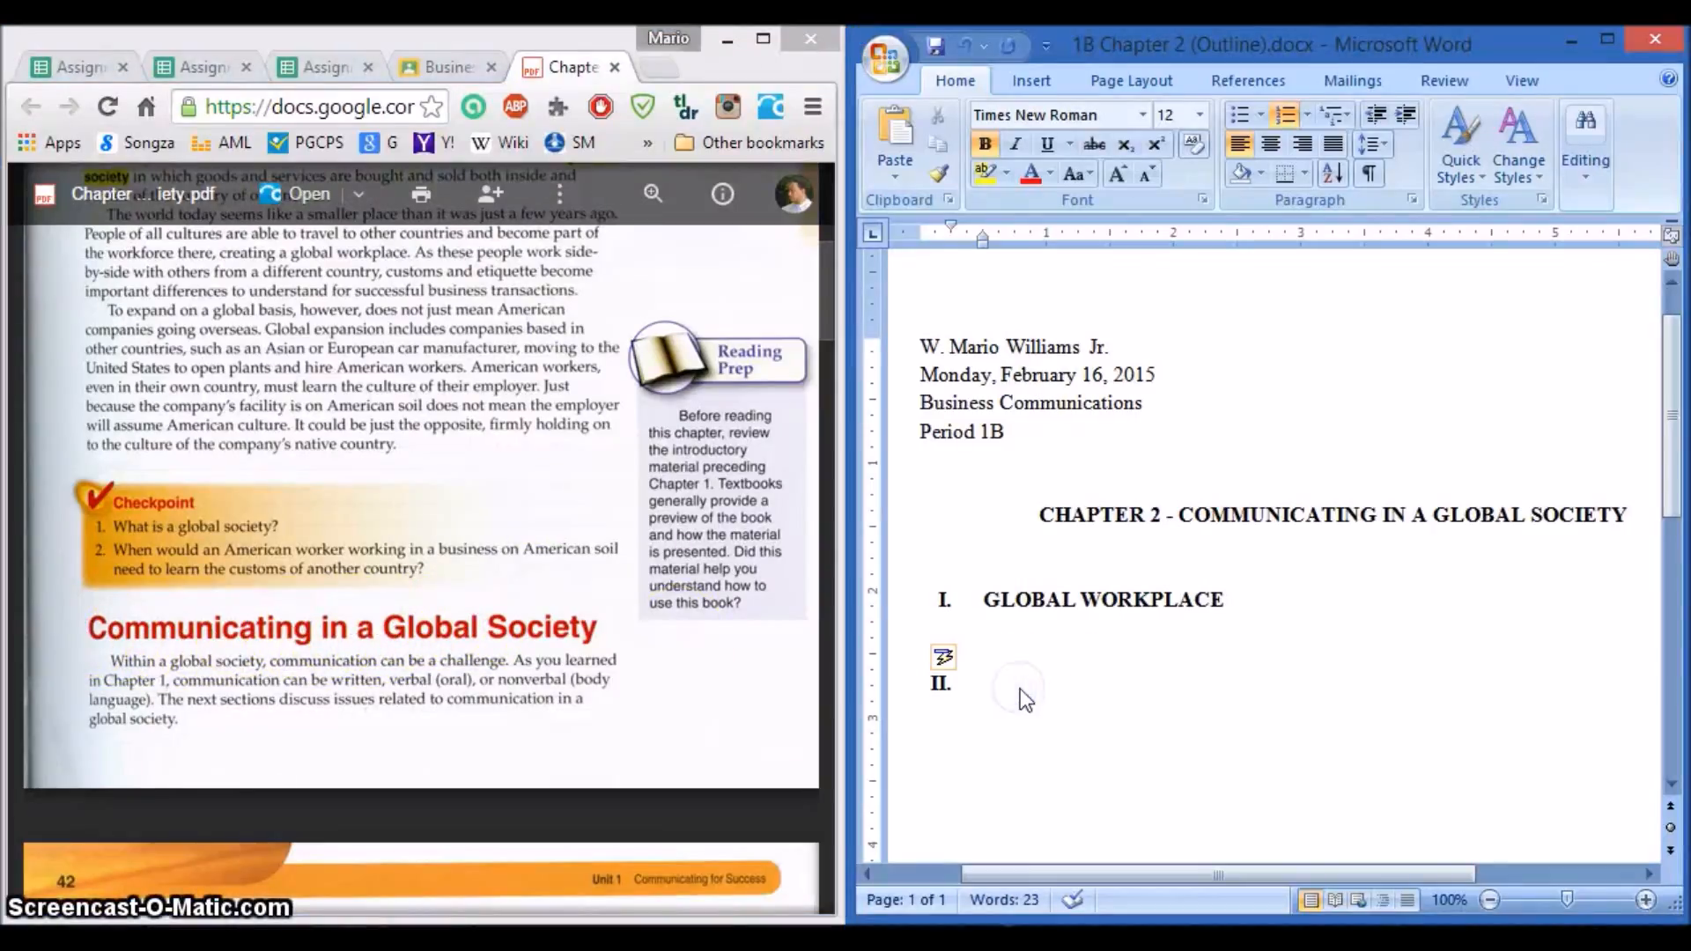
text(COMMUNIC)
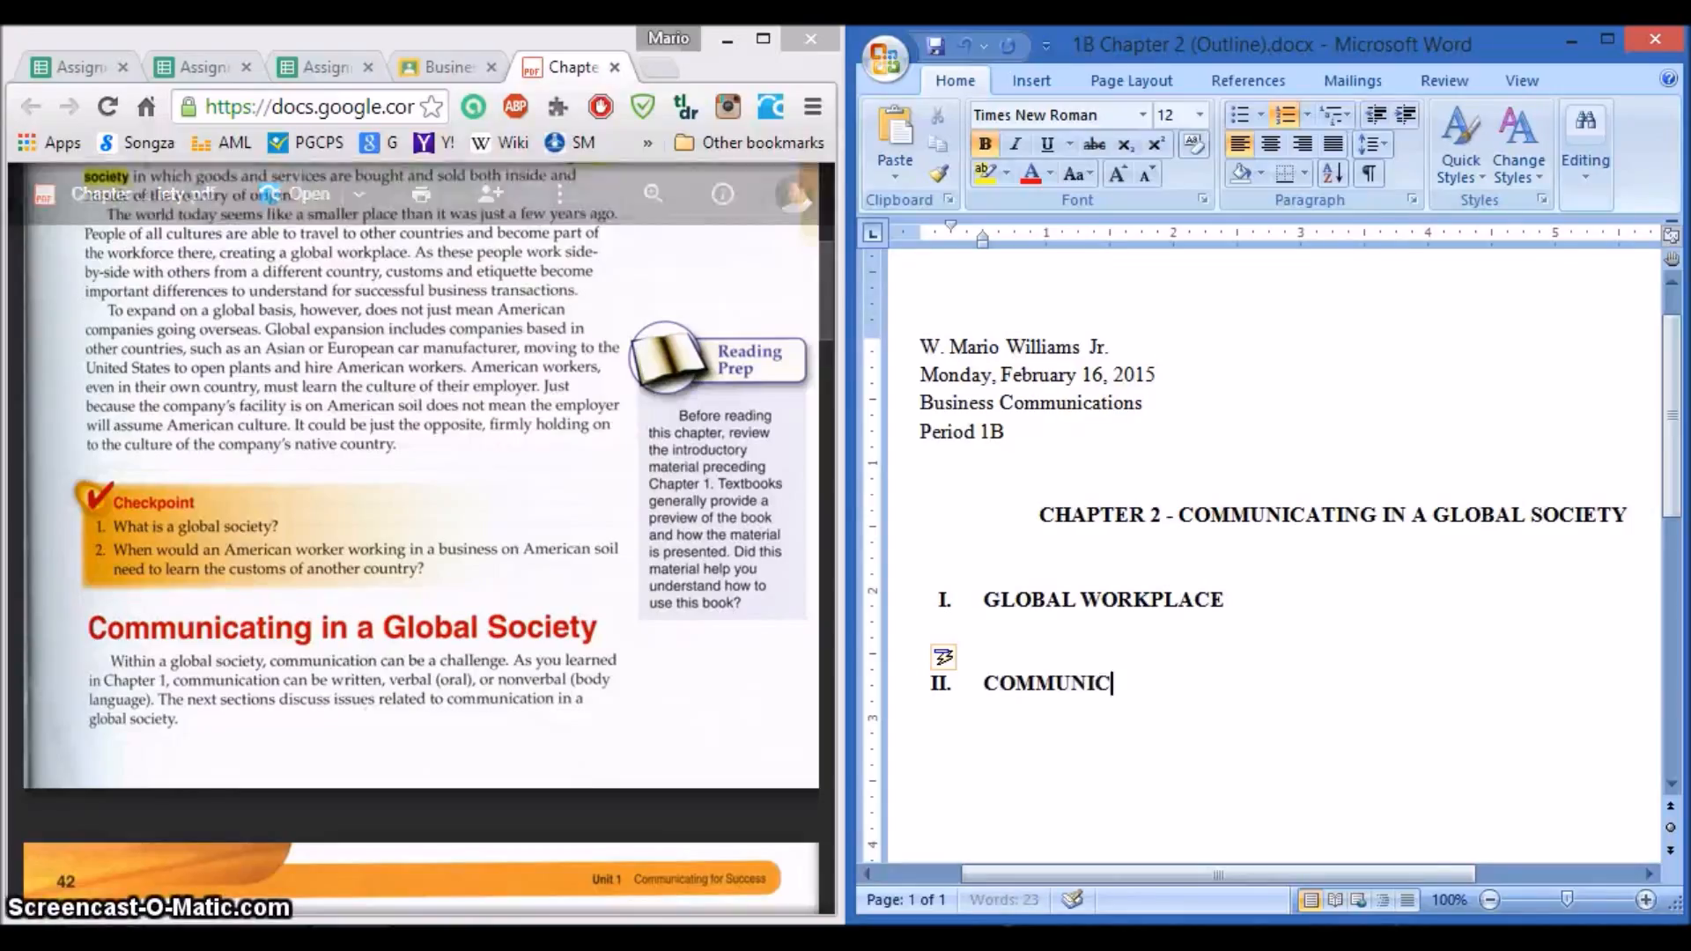
text(ATING IN A GL)
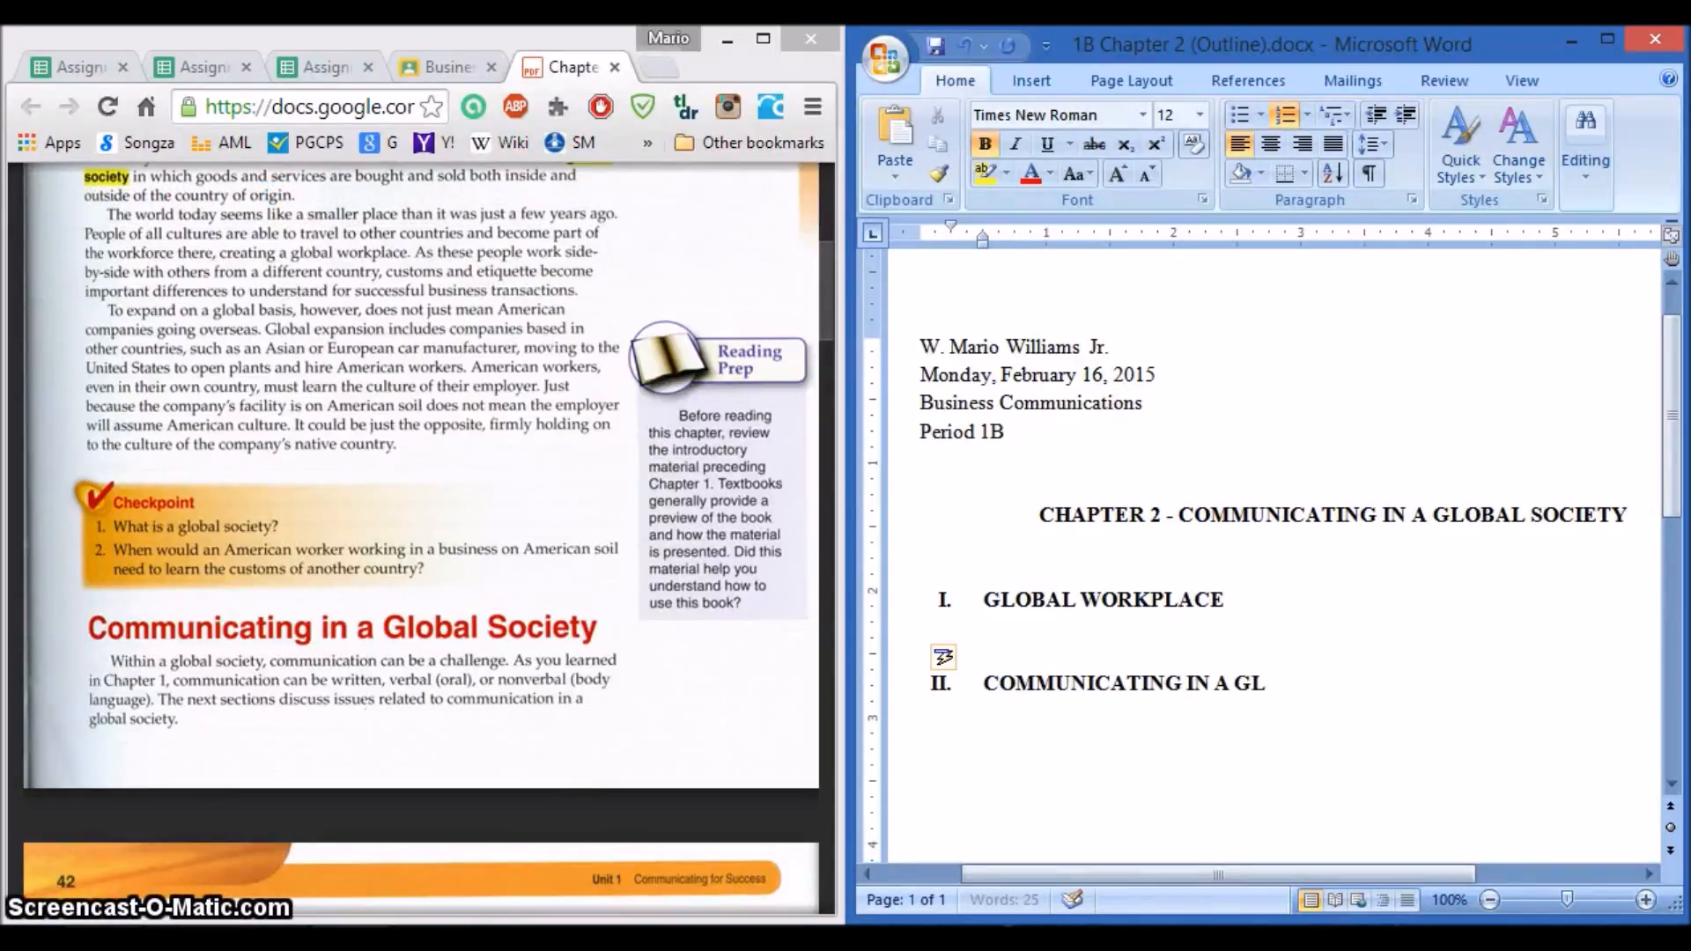
text(OBAL S)
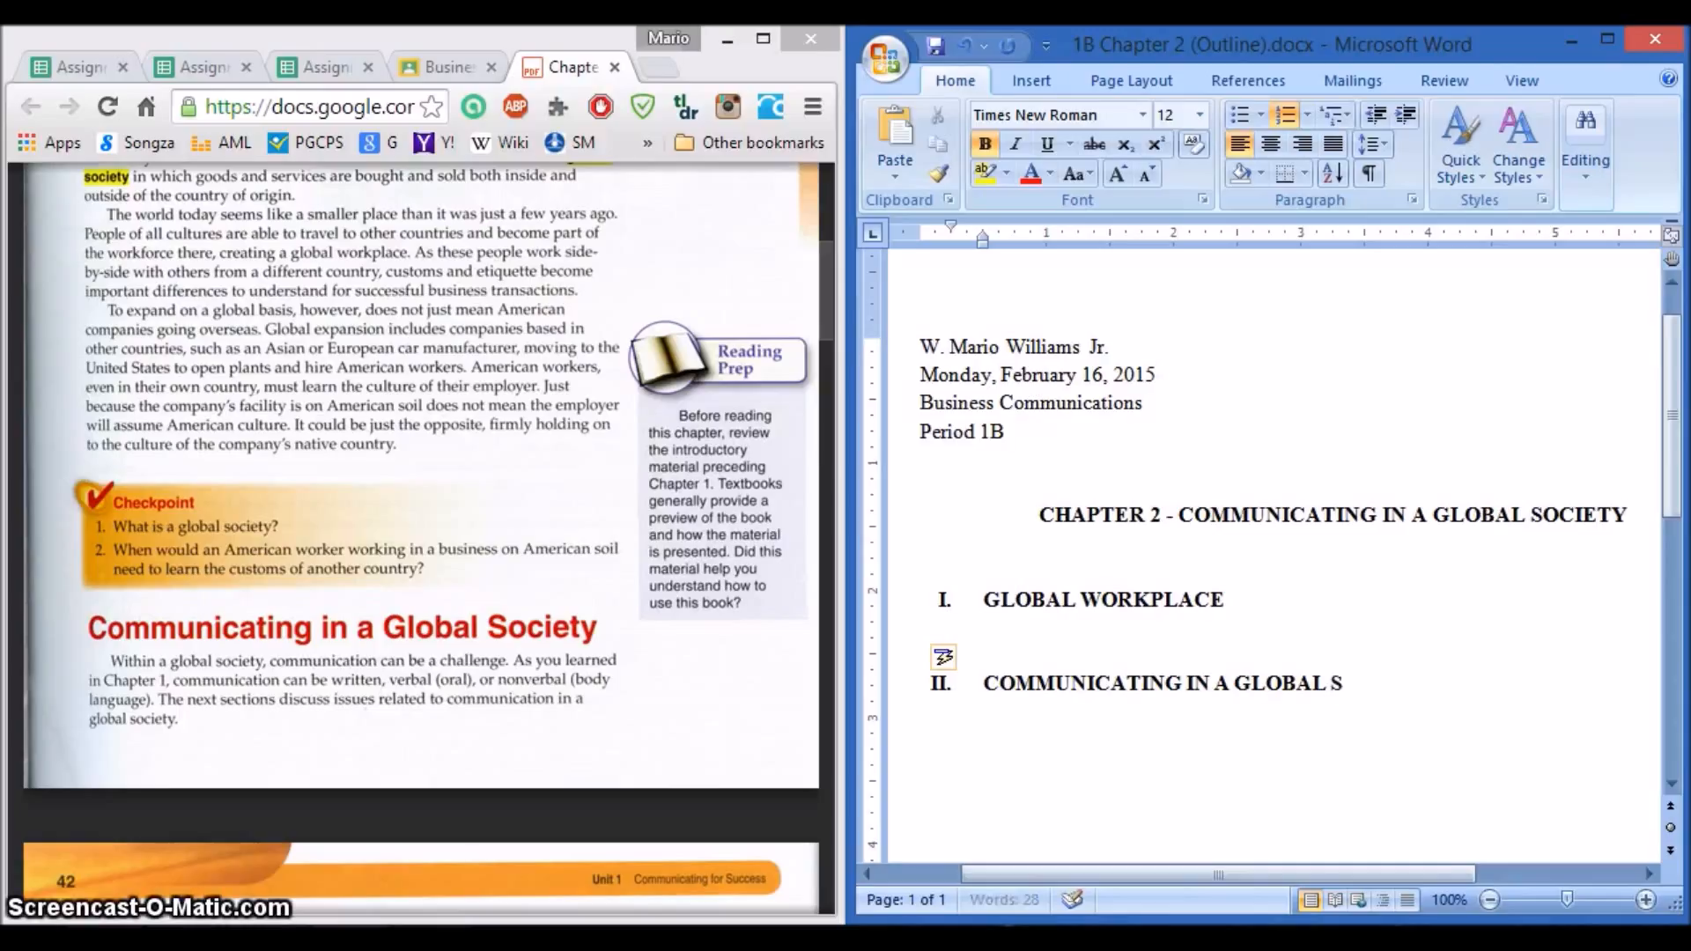
text(OCIETY)
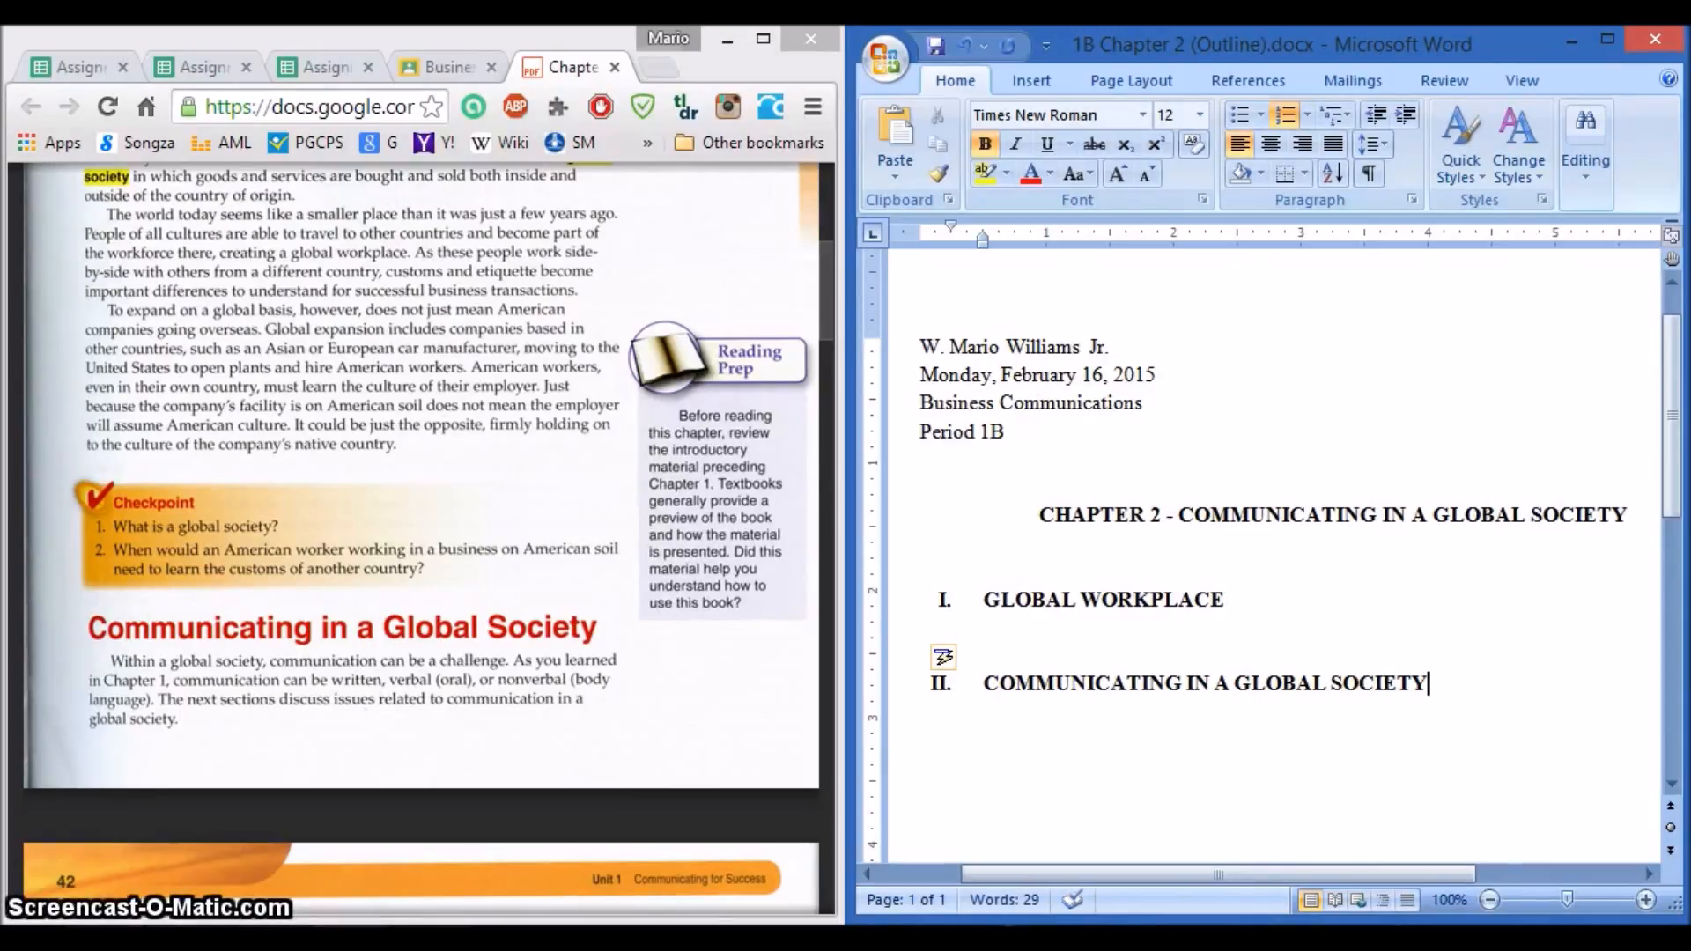
key(Return)
key(Return)
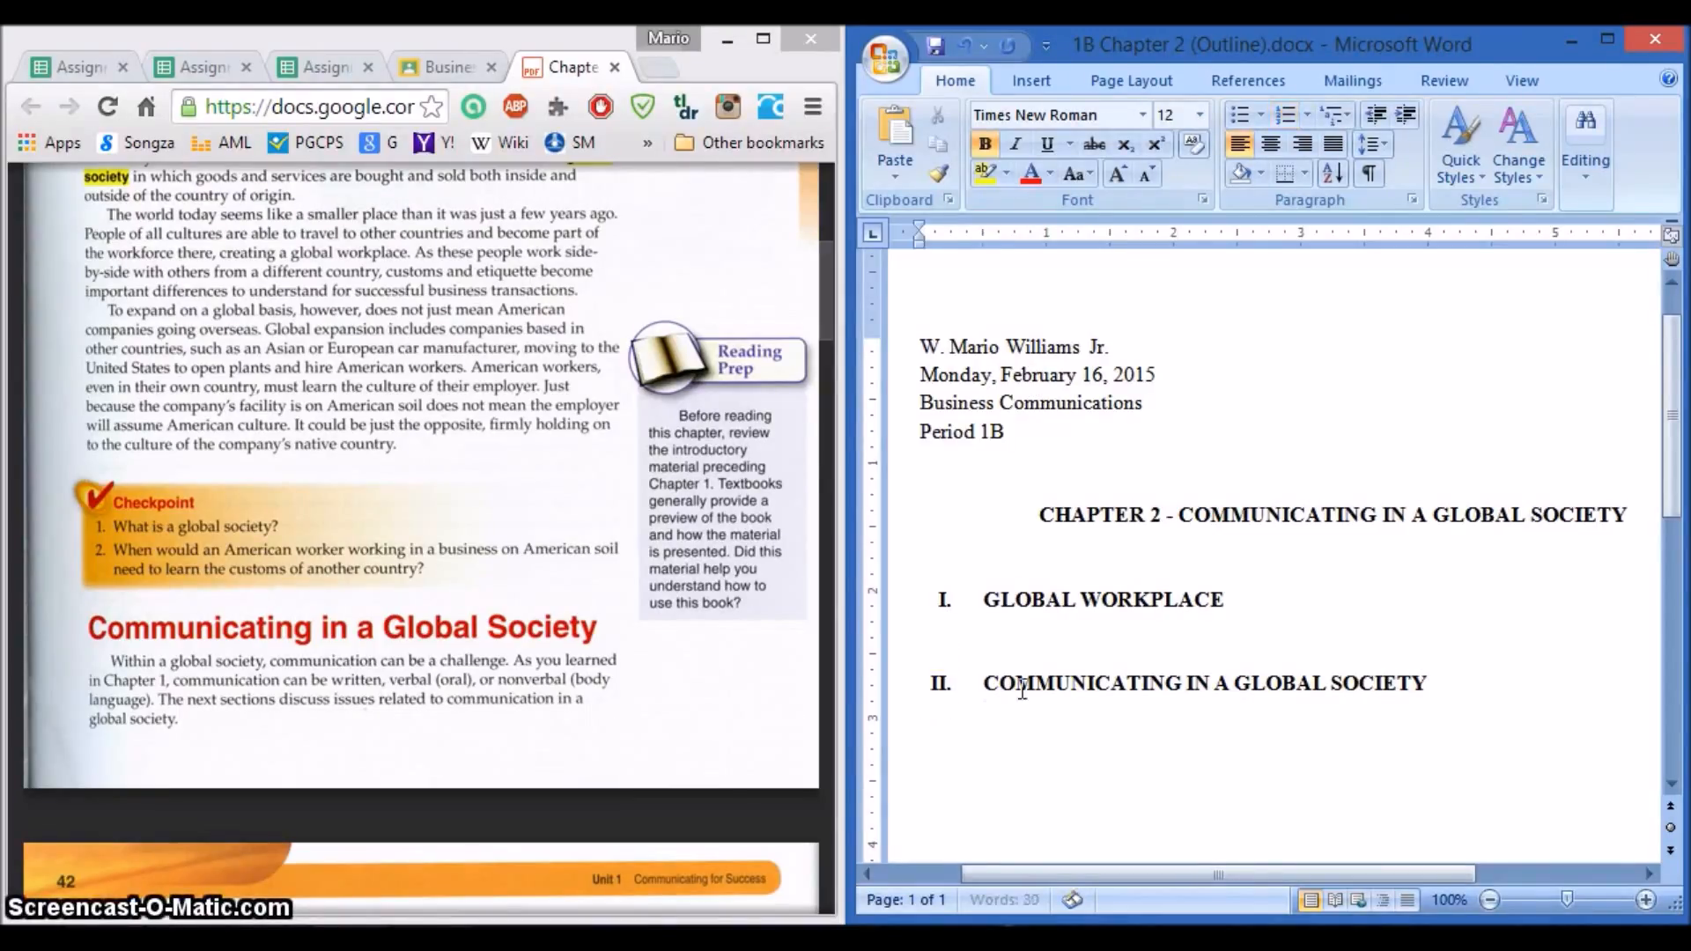
Step: Number the empty line III., locate Overcoming Barriers in the textbook PDF, and type OVERCOMING BARRIERS
click(1285, 118)
scroll(528, 563, down, 6)
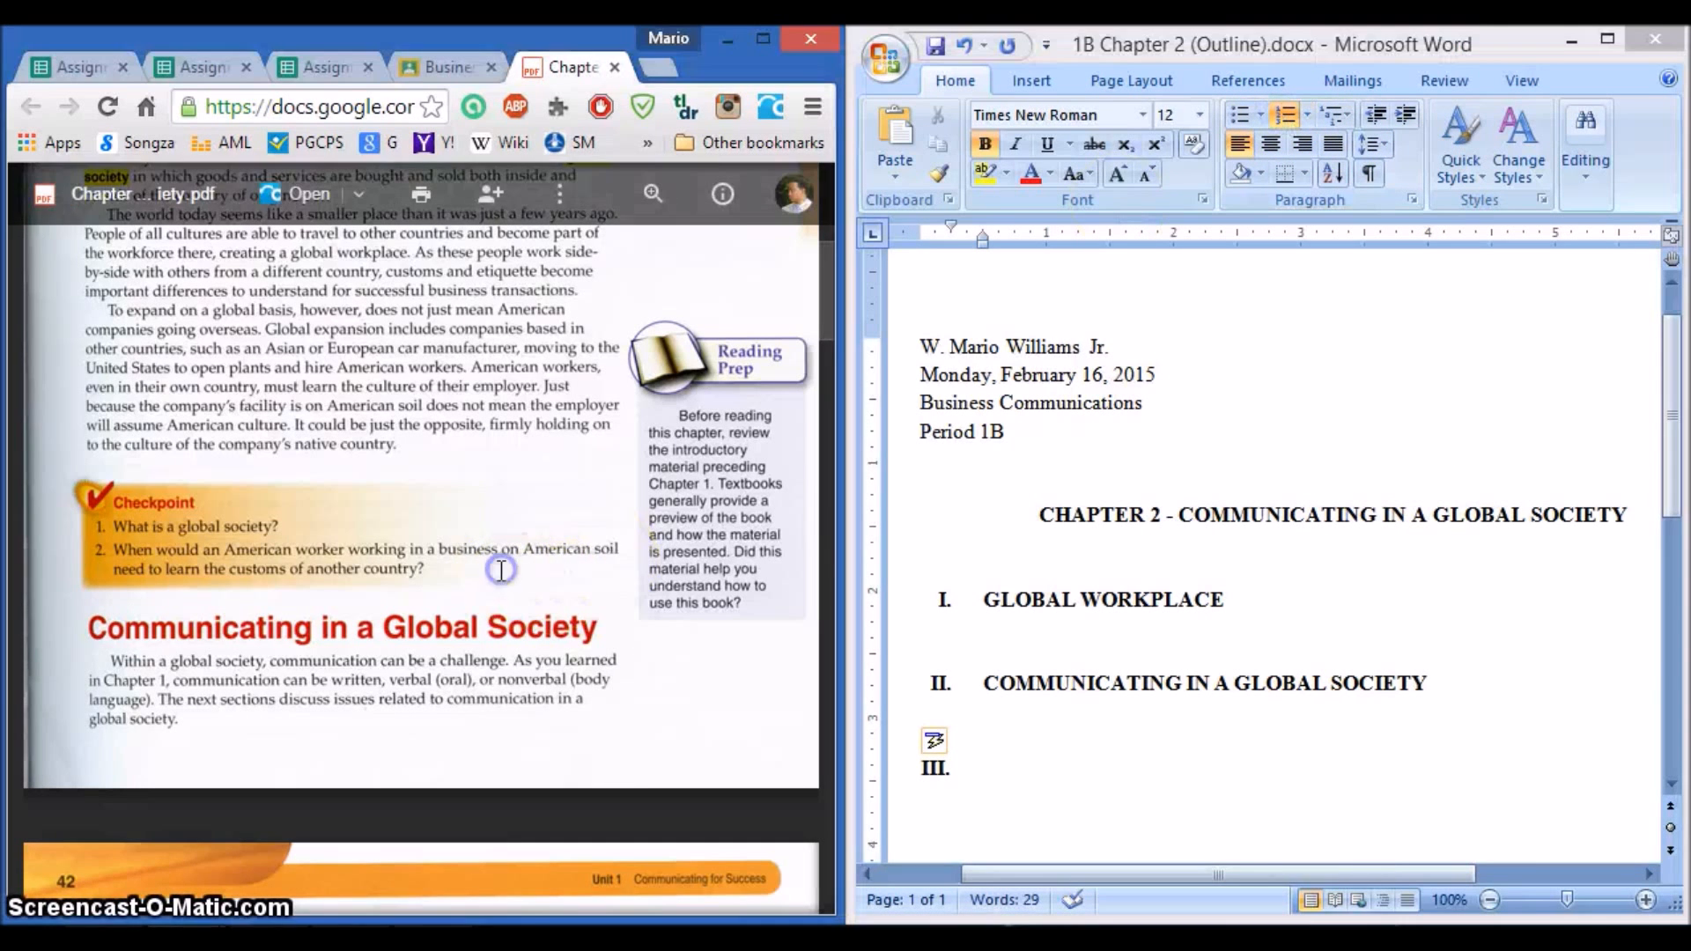
scroll(499, 571, down, 15)
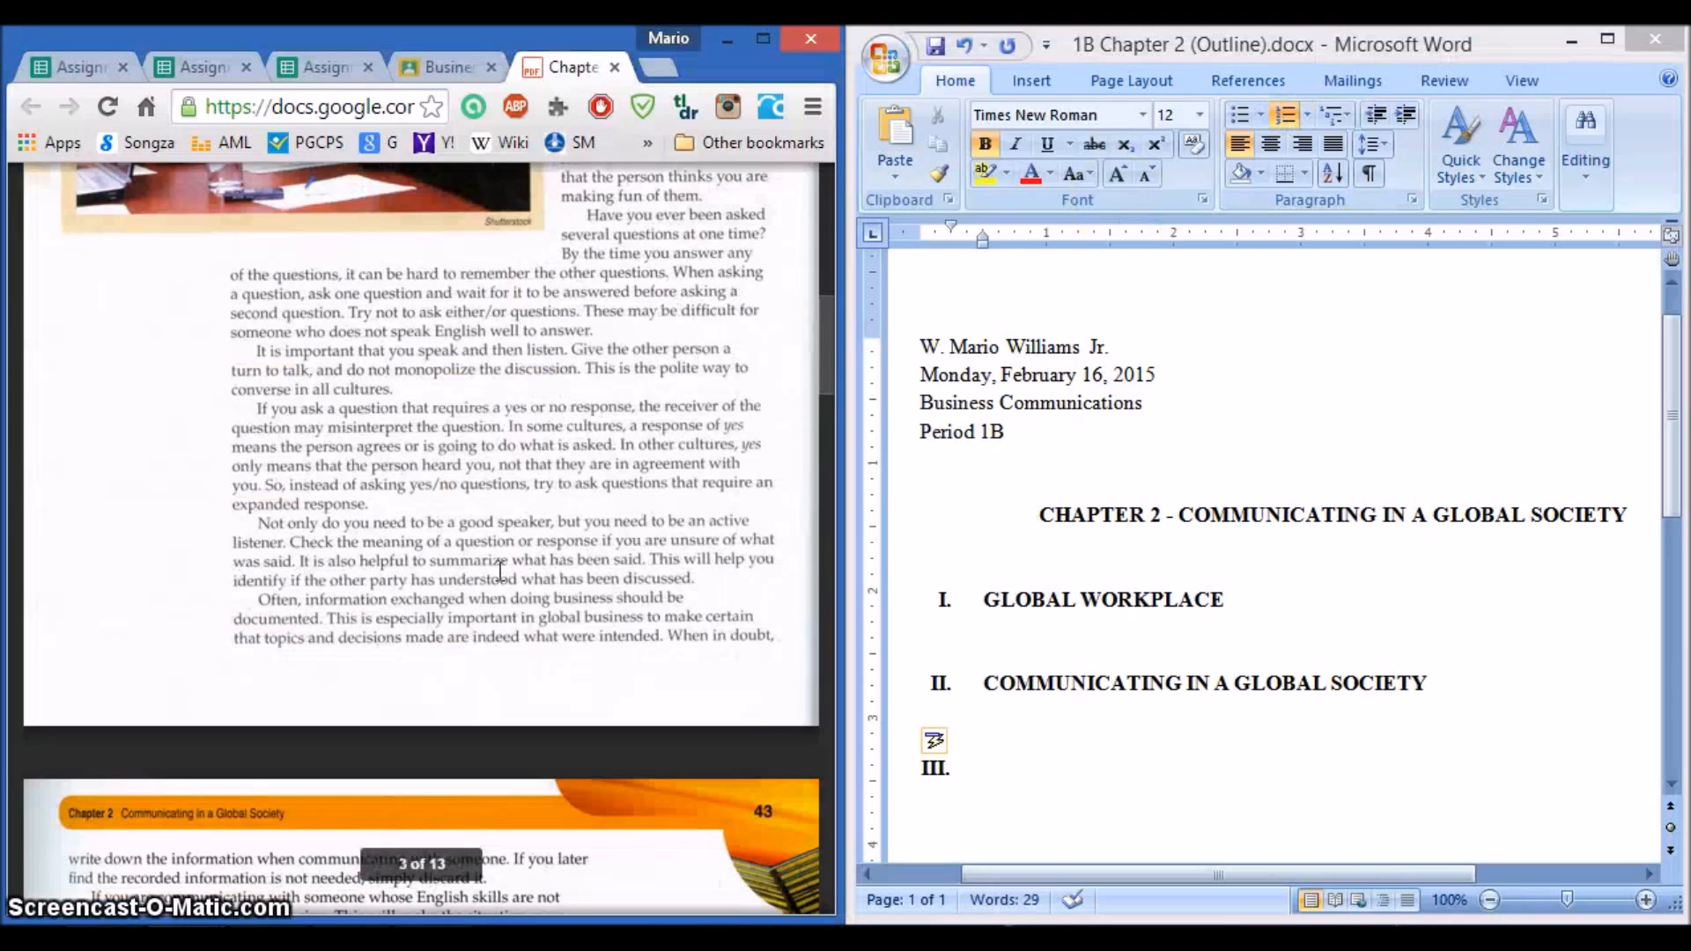
scroll(499, 571, down, 15)
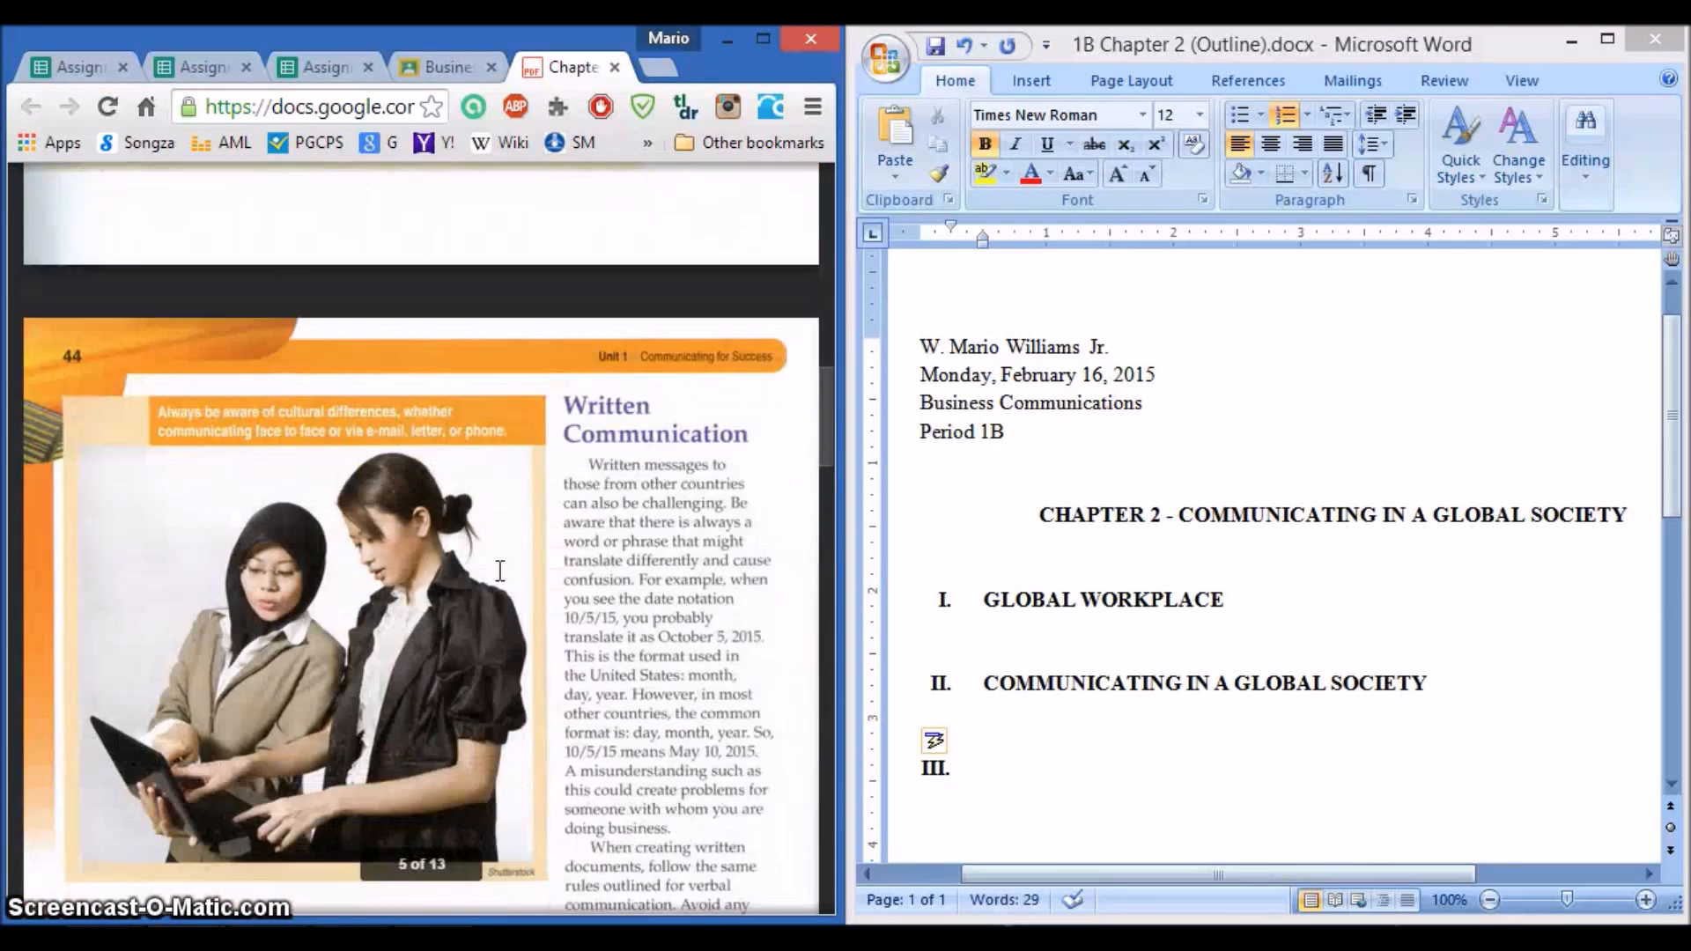
scroll(500, 571, down, 15)
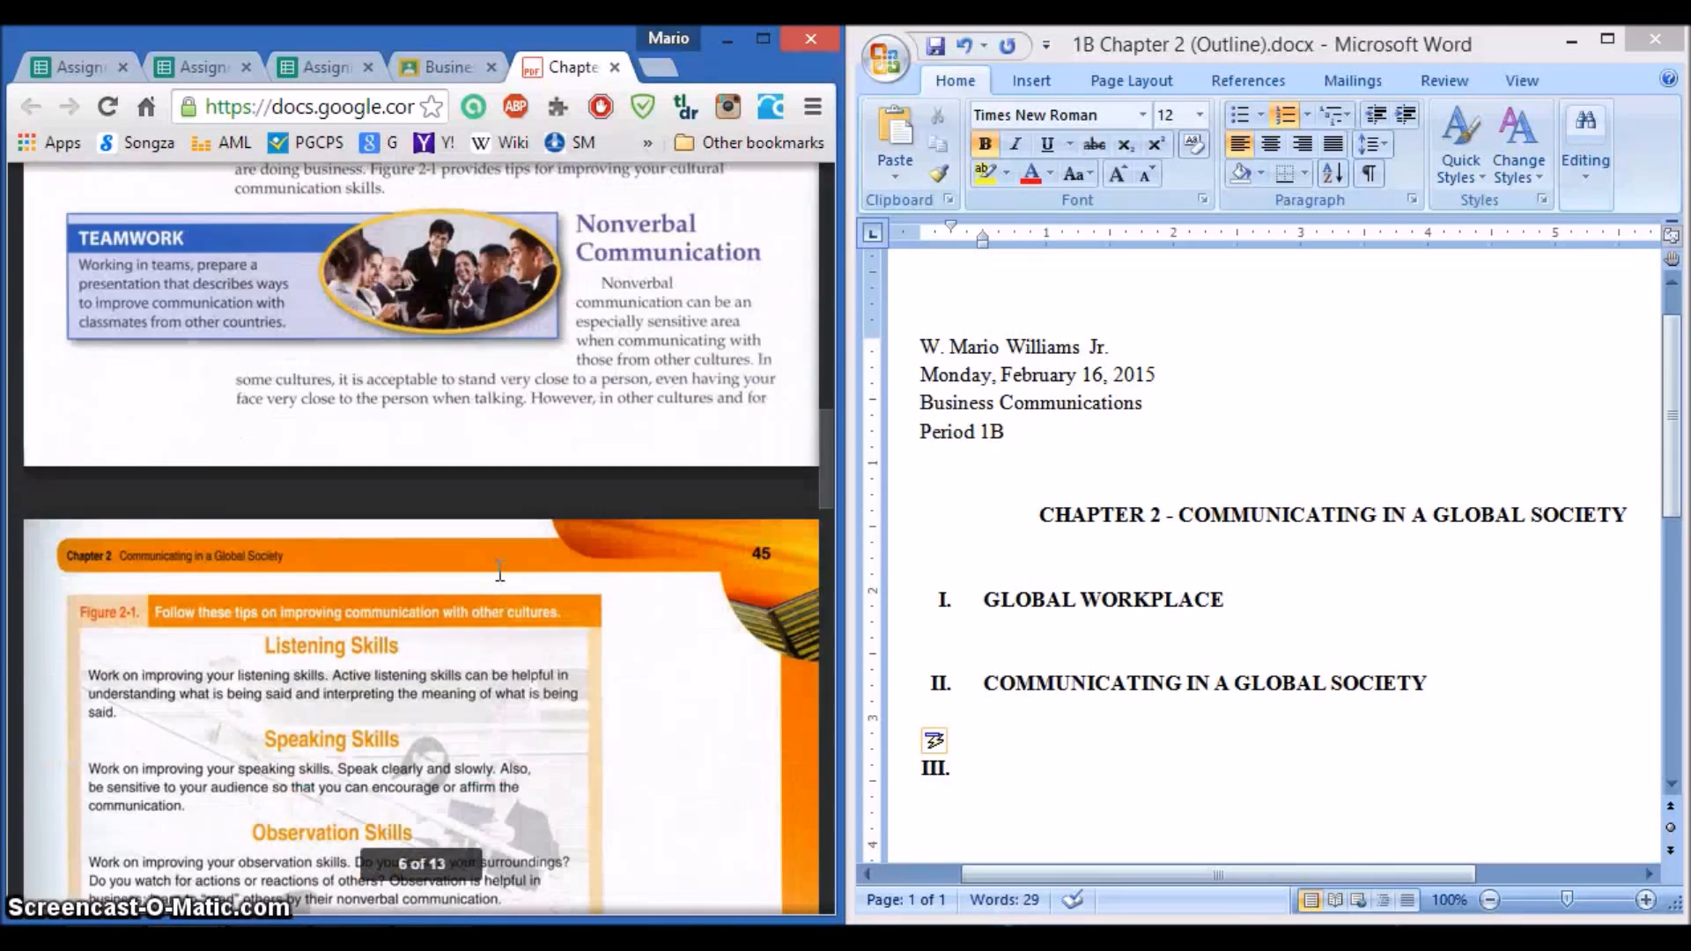
scroll(499, 571, down, 15)
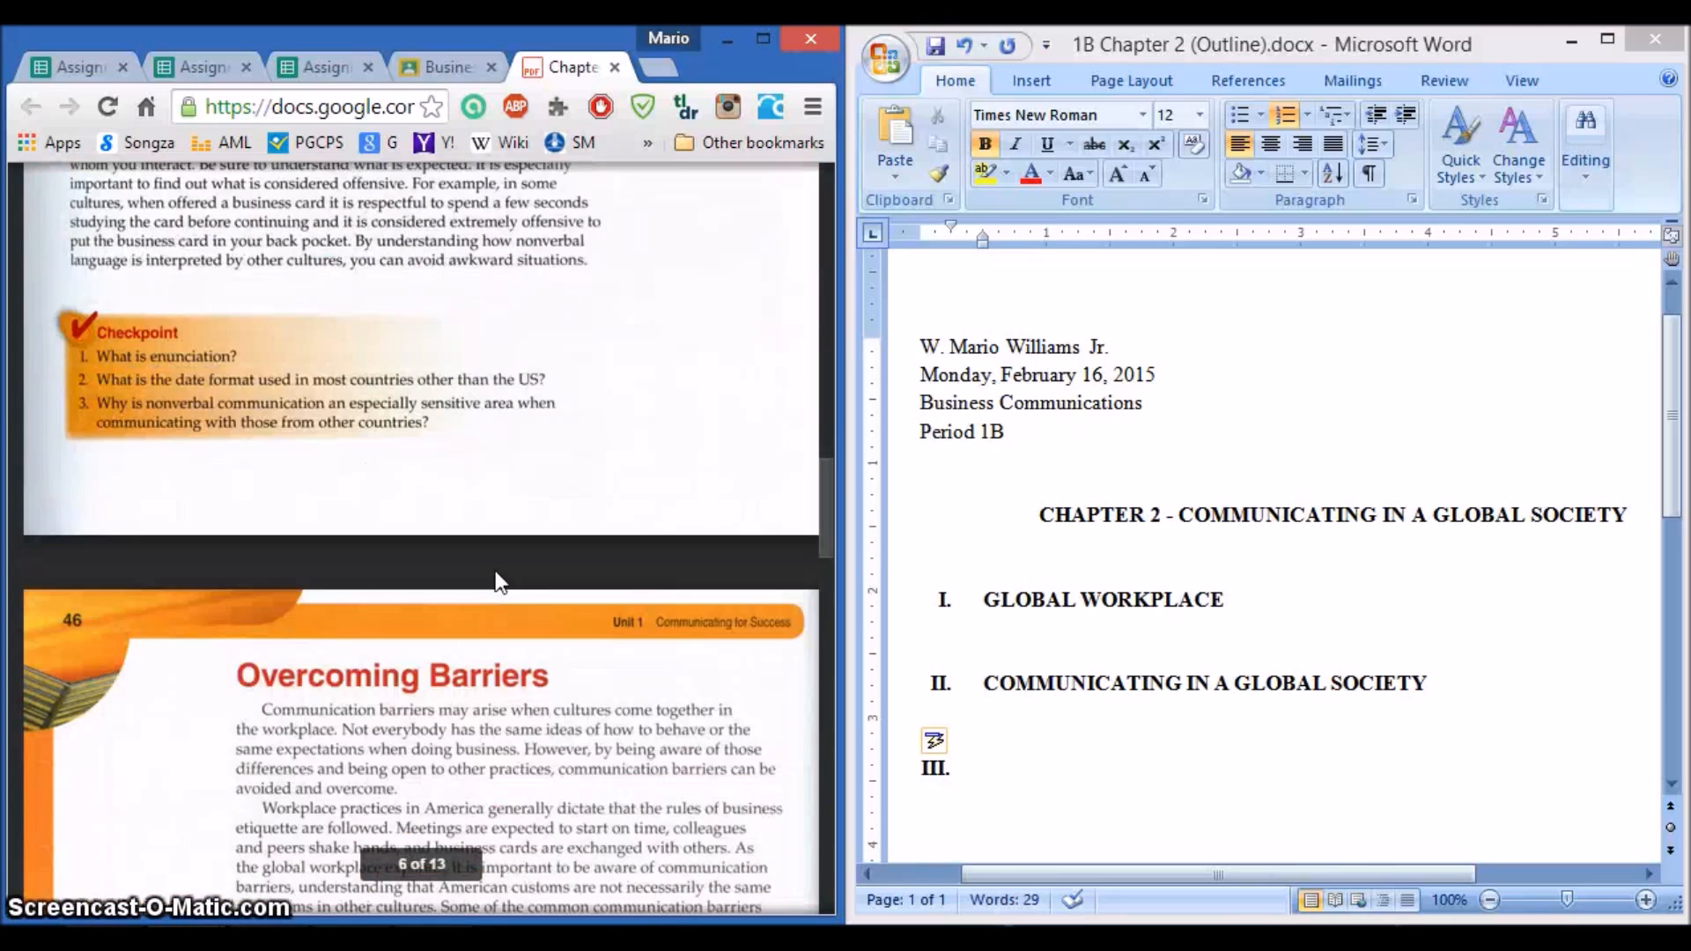
scroll(498, 571, down, 3)
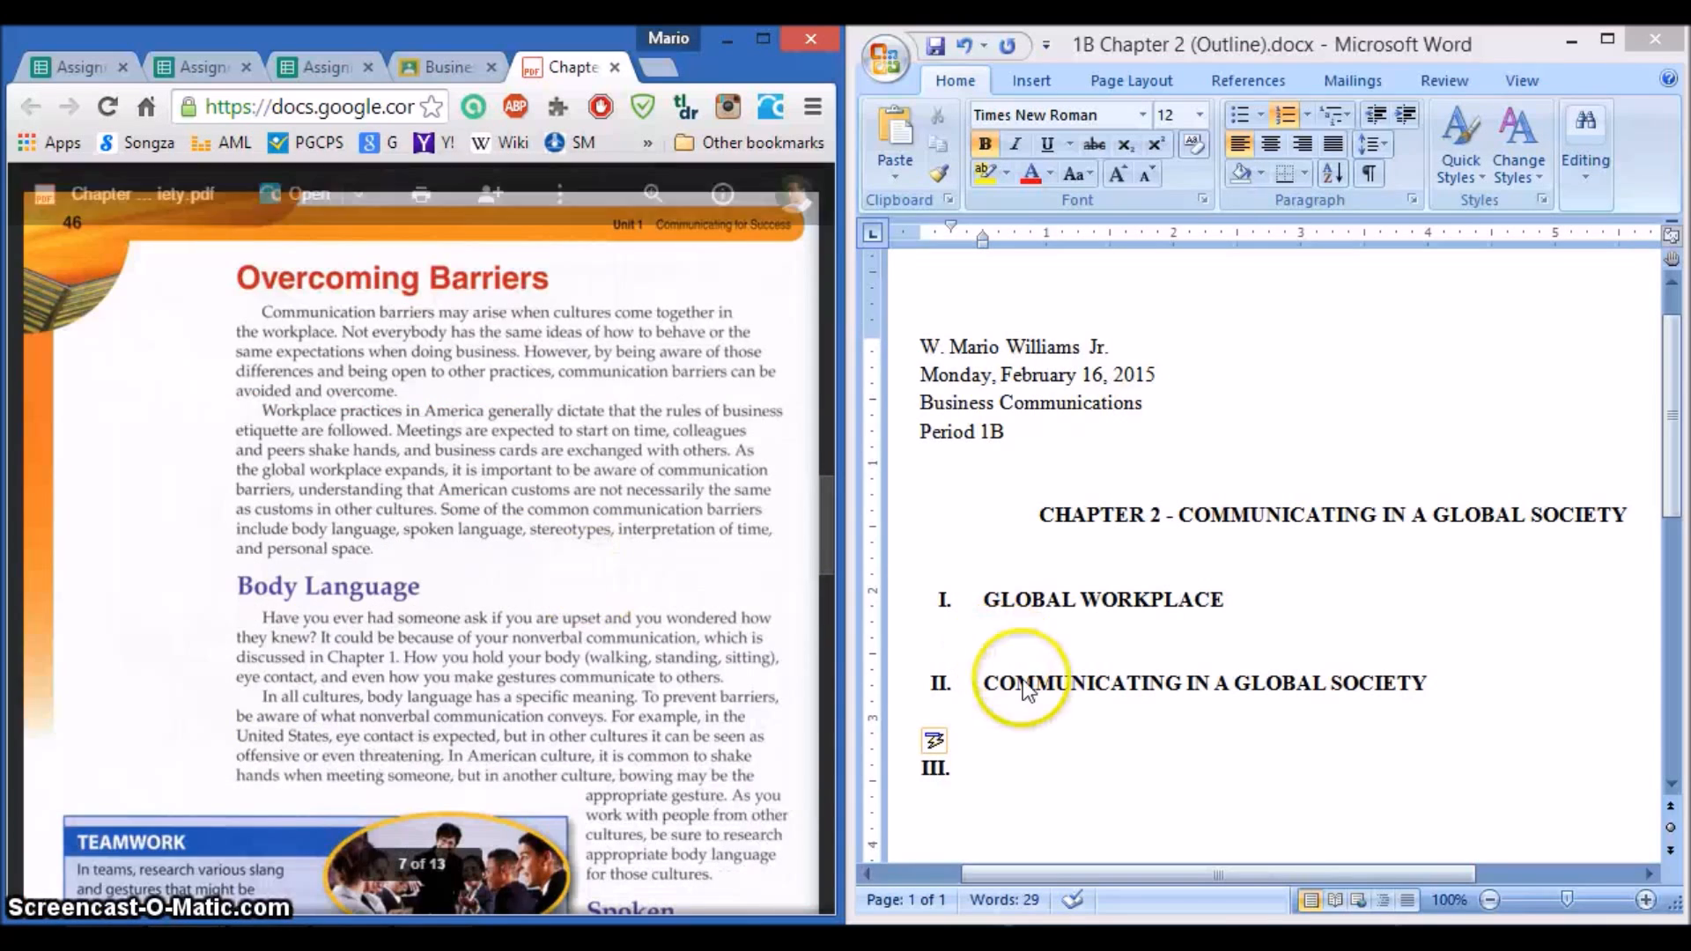
click(978, 765)
text(OVERCOMING B)
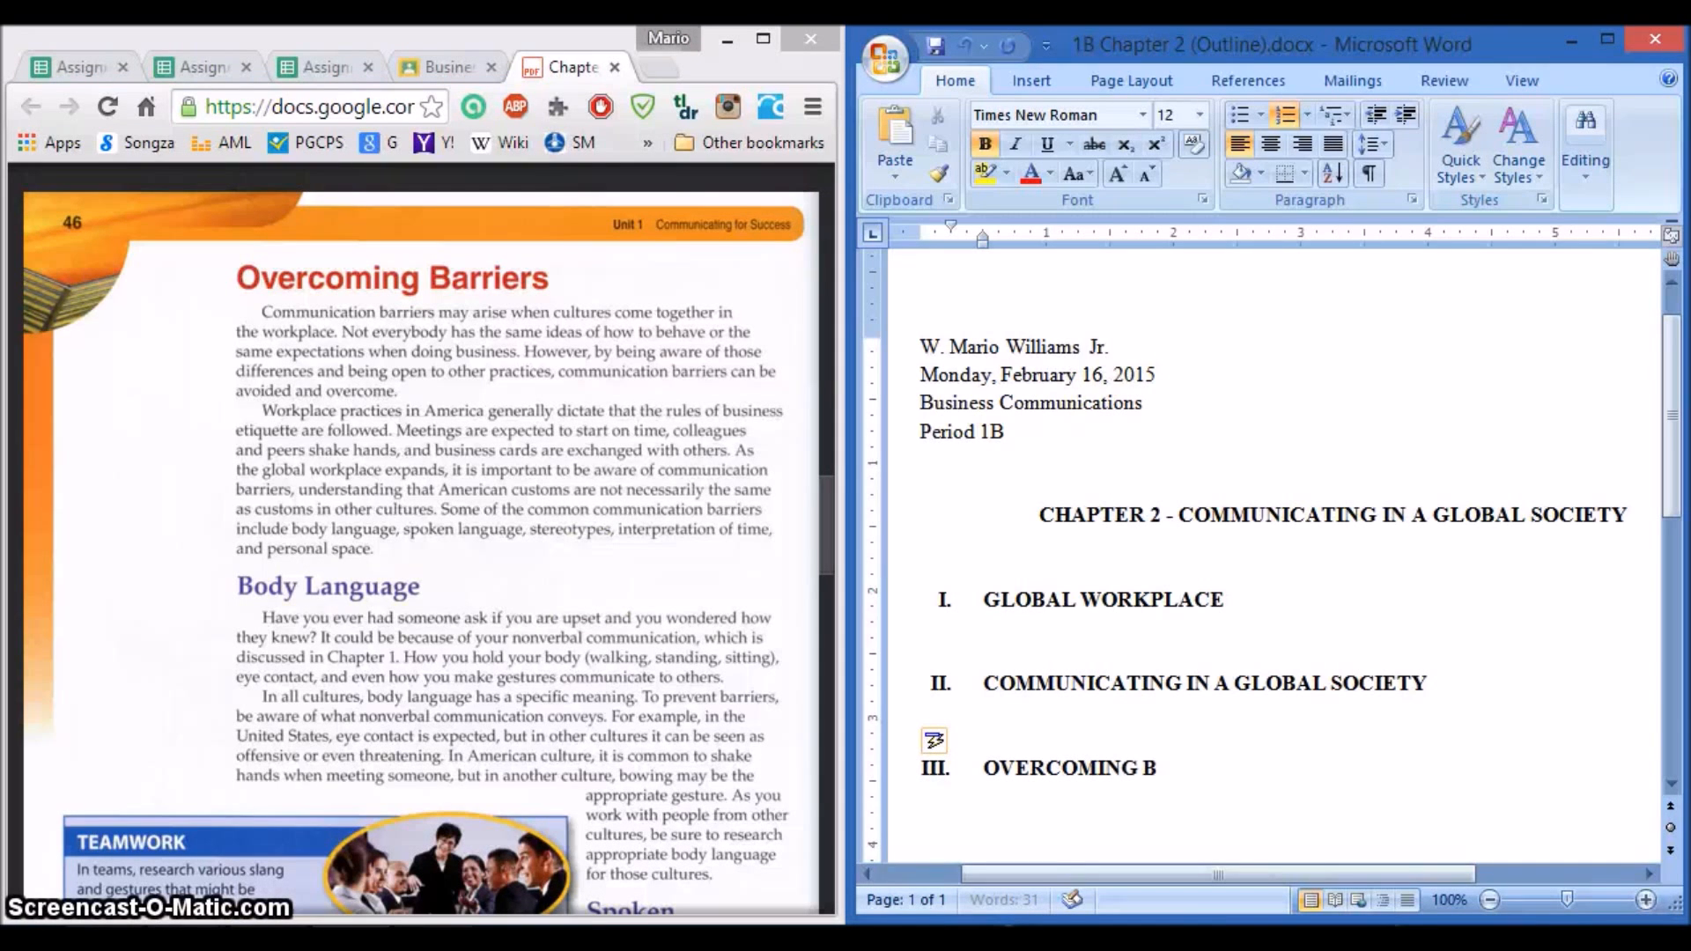
text(ARRIERS)
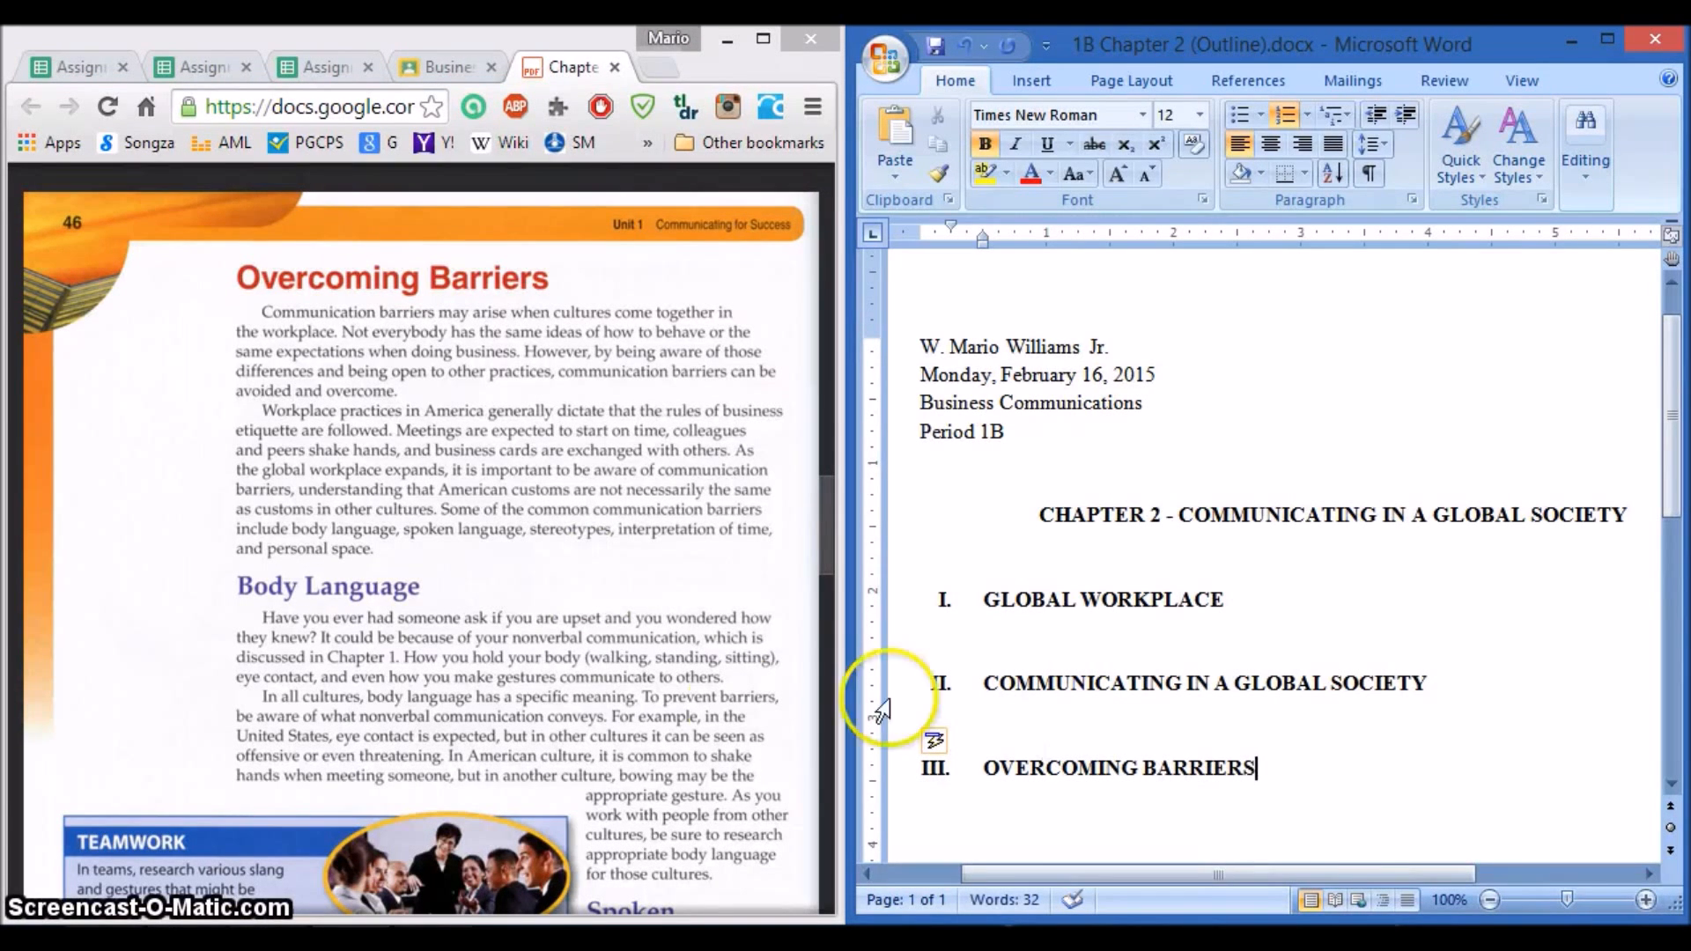
click(510, 604)
Step: Add an empty Roman-numeral item IV. below OVERCOMING BARRIERS, with the PDF at Diversity in the Workplace
scroll(510, 604, down, 18)
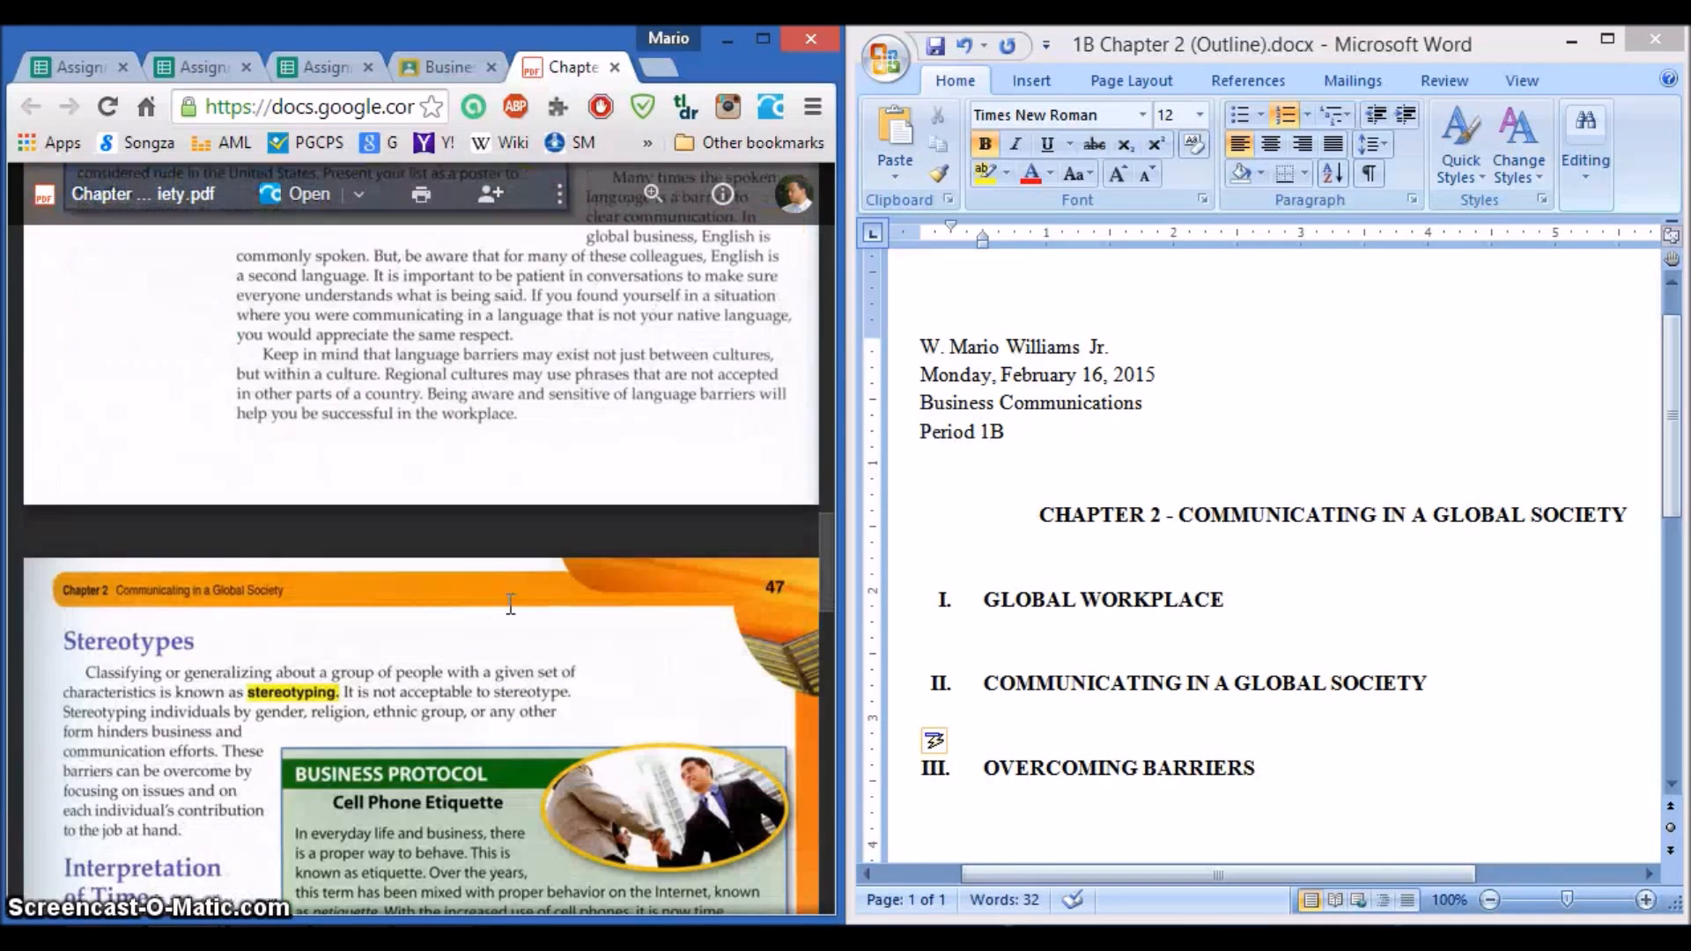
scroll(510, 603, down, 15)
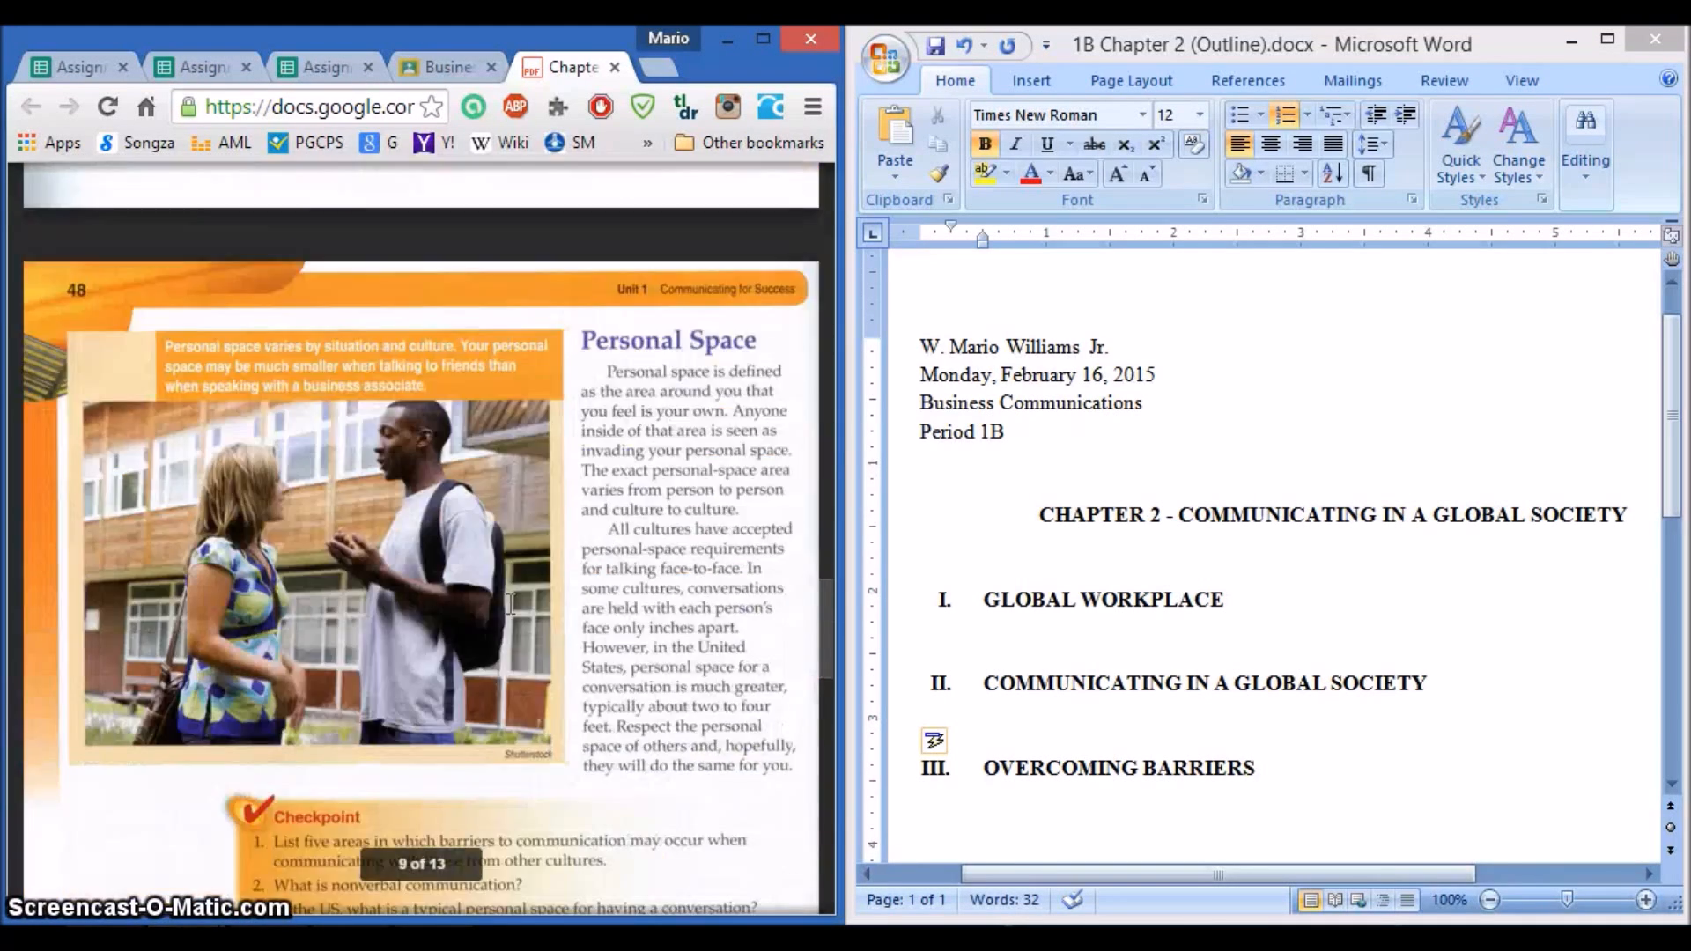
click(1281, 759)
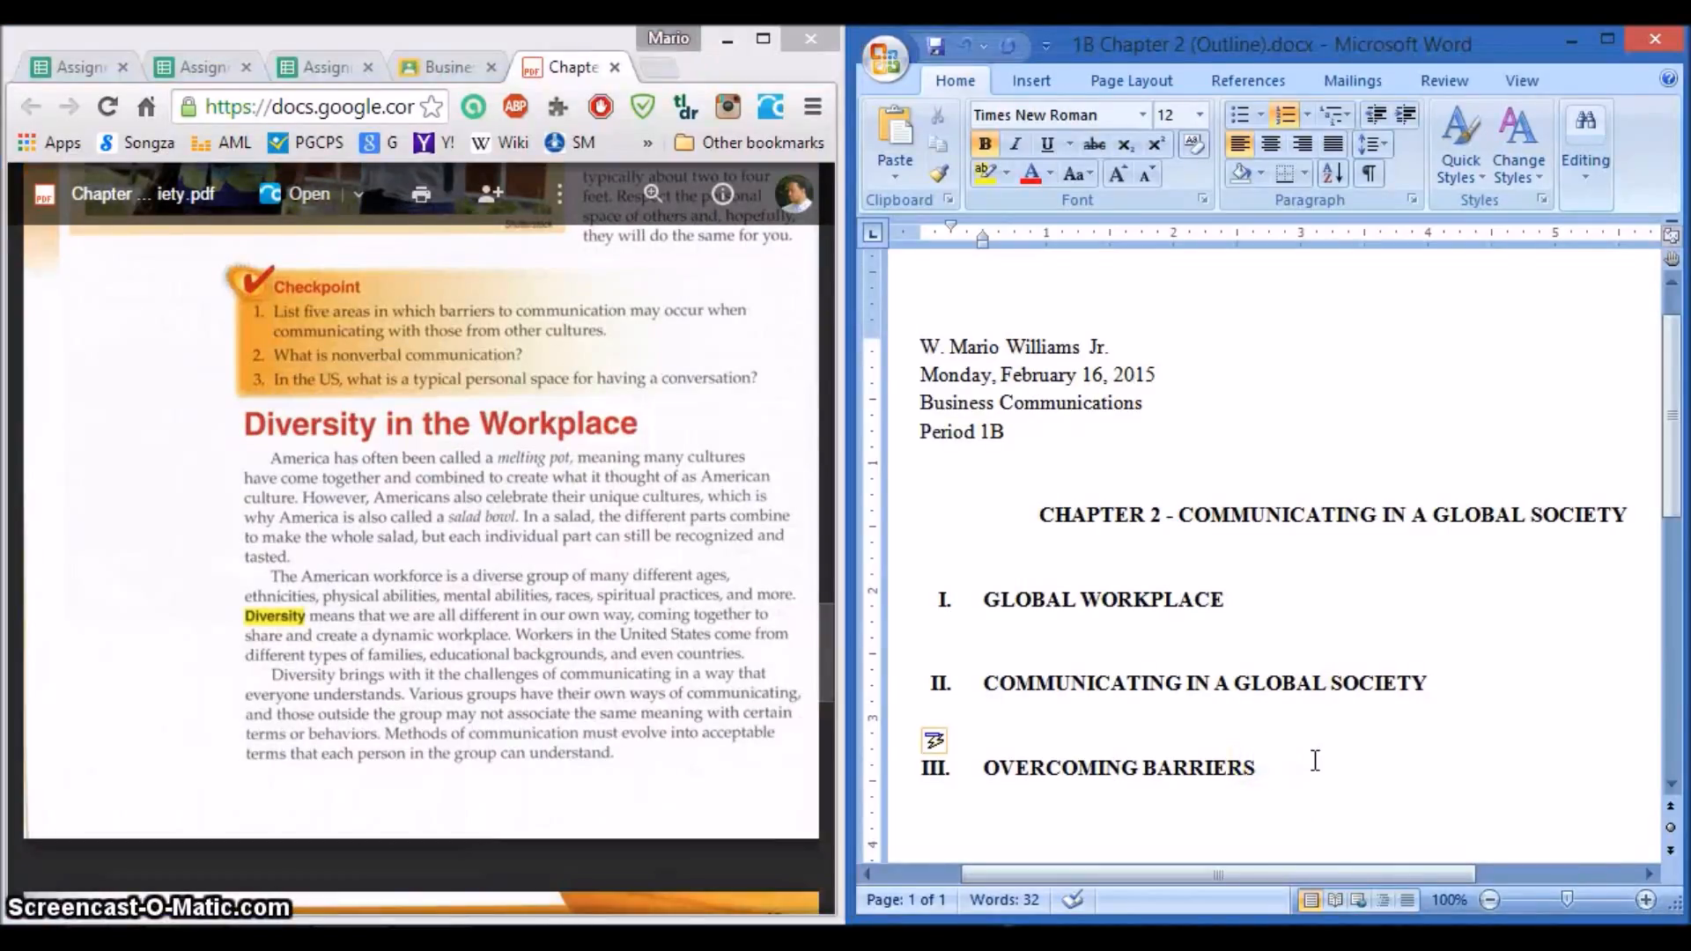
key(Return)
key(Return)
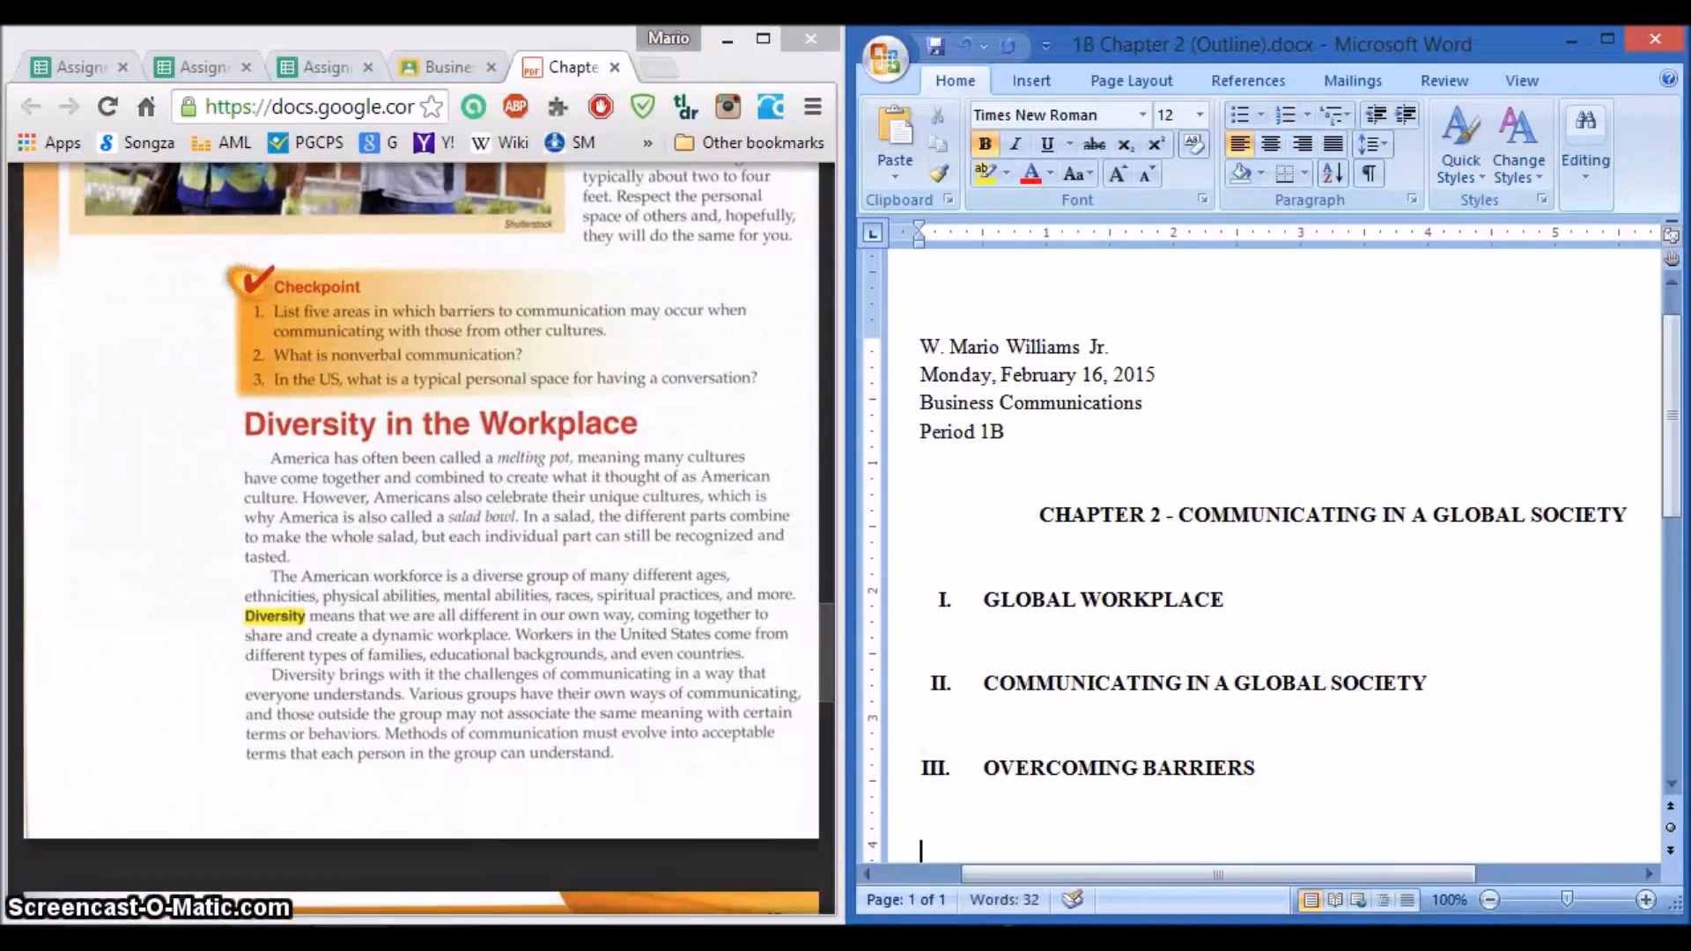
click(1285, 114)
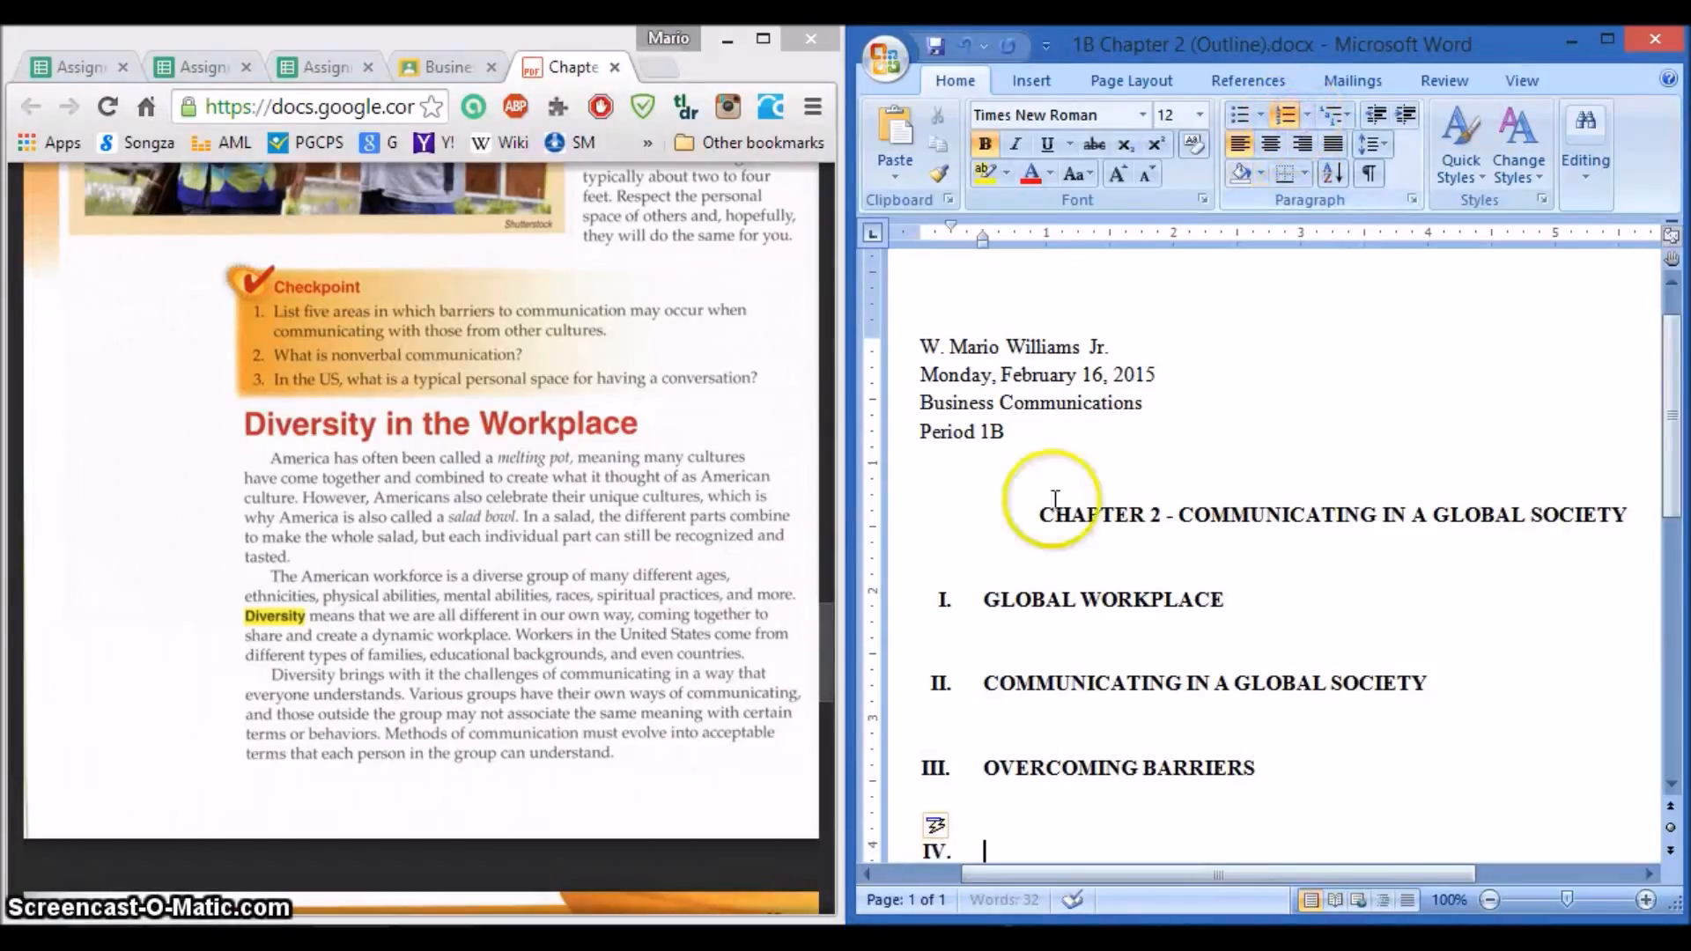
scroll(1055, 498, down, 3)
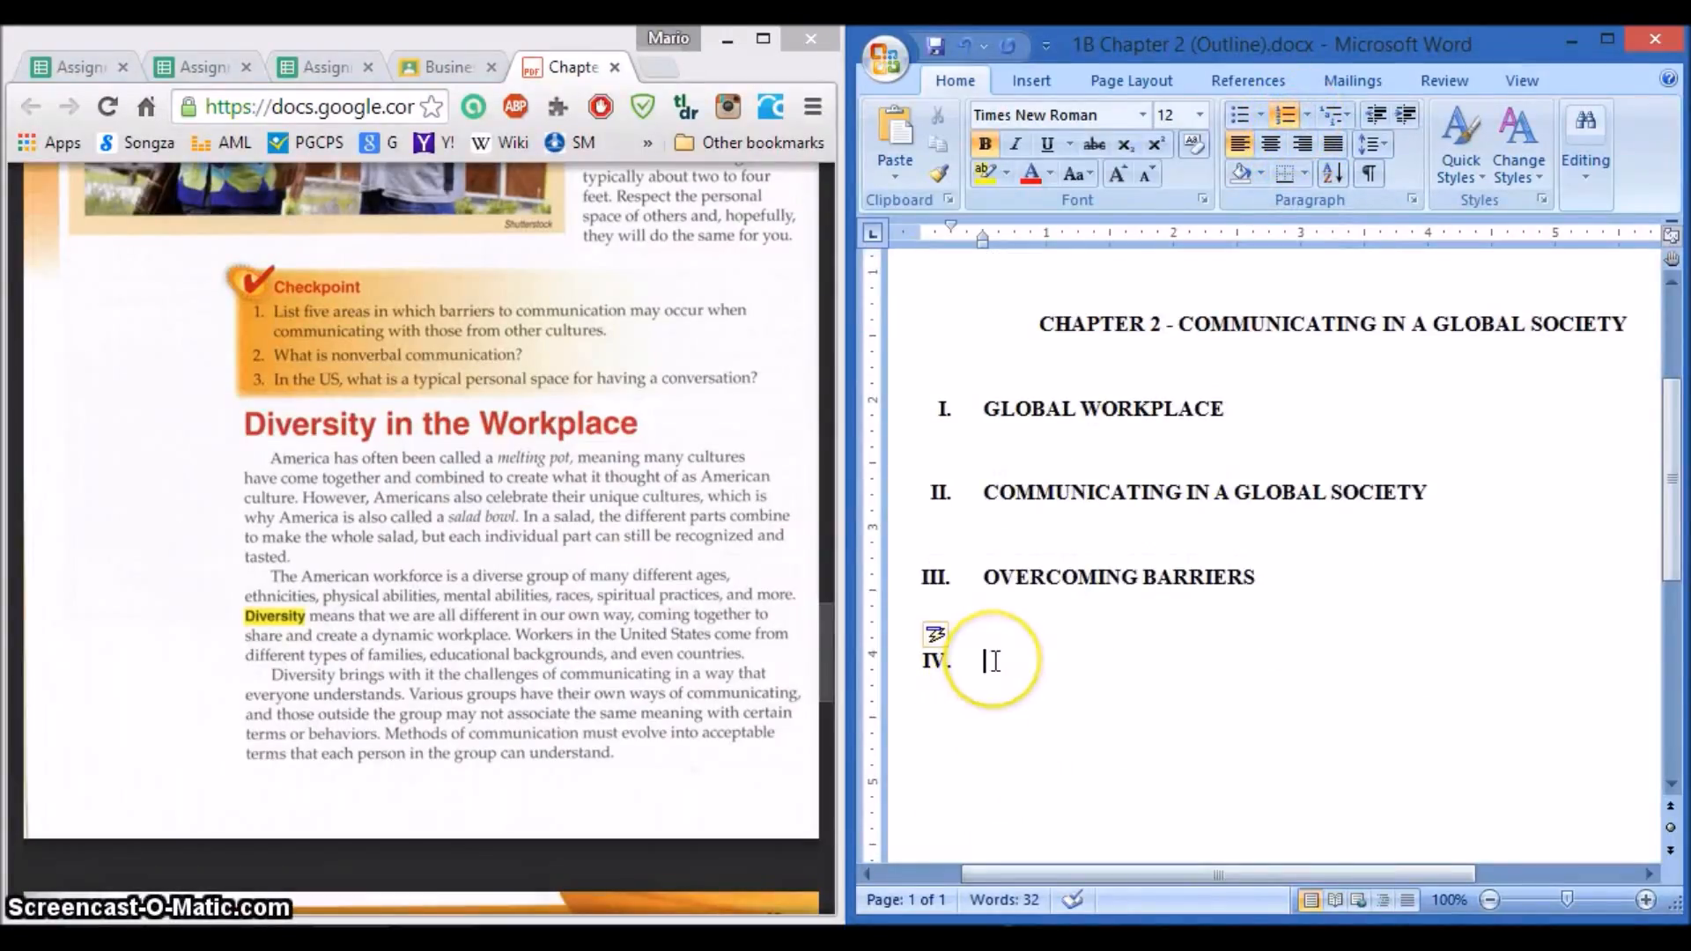
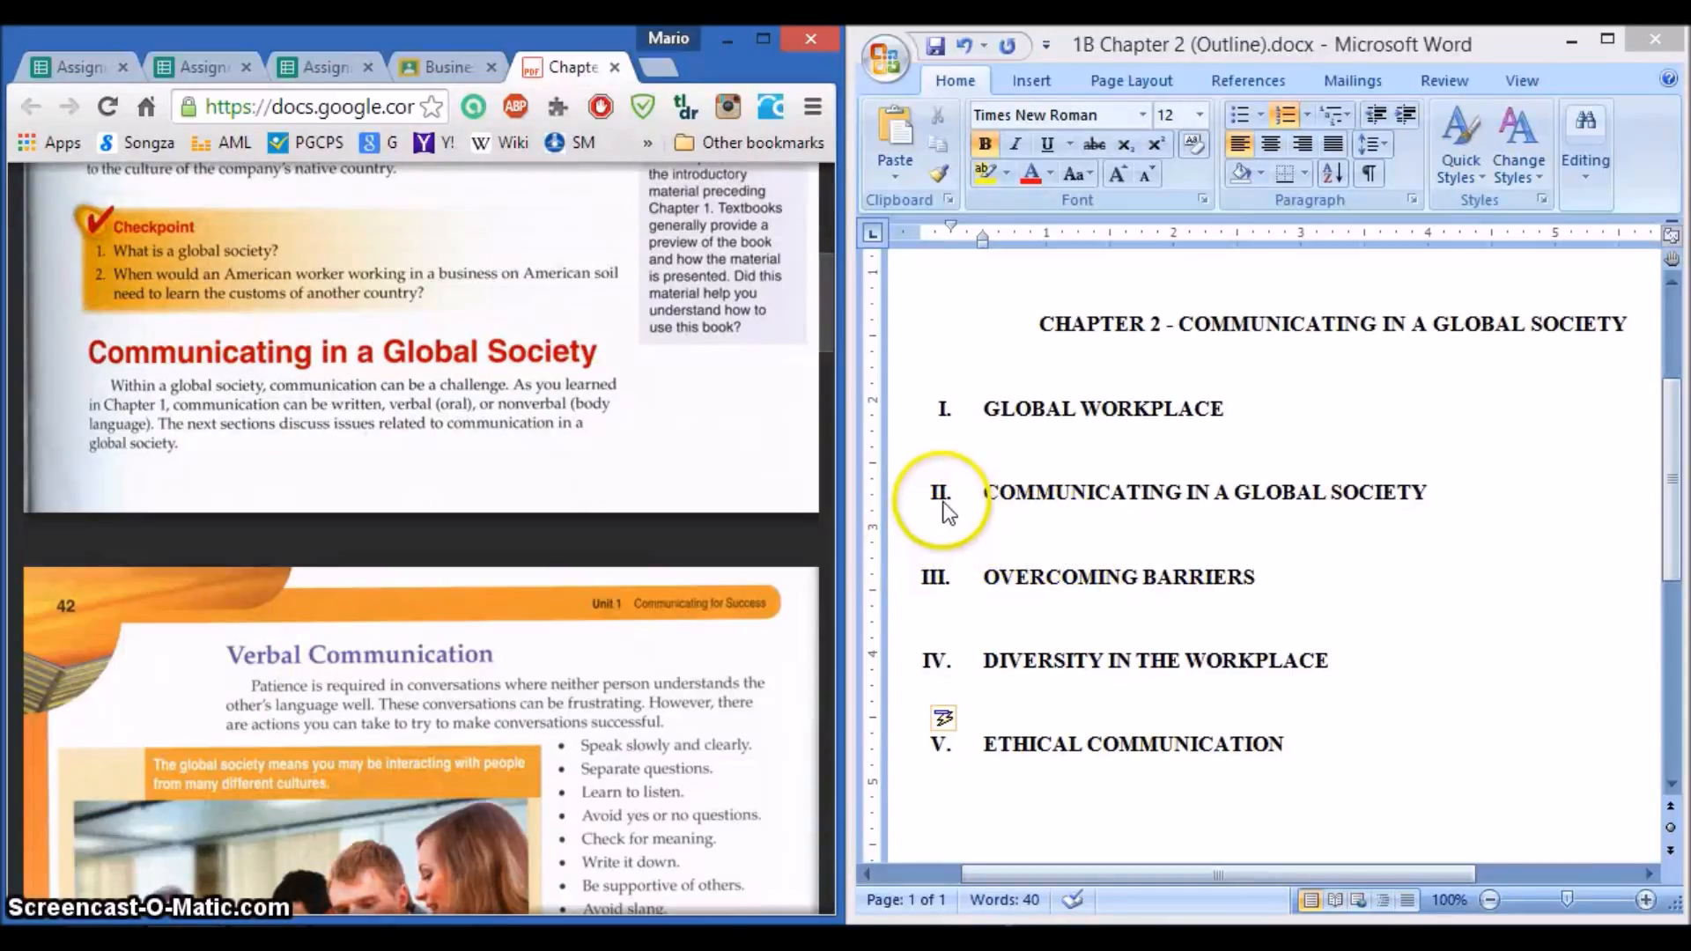
Step: Insert blank lines below headings I and II of the outline
click(939, 530)
click(942, 529)
double_click(938, 534)
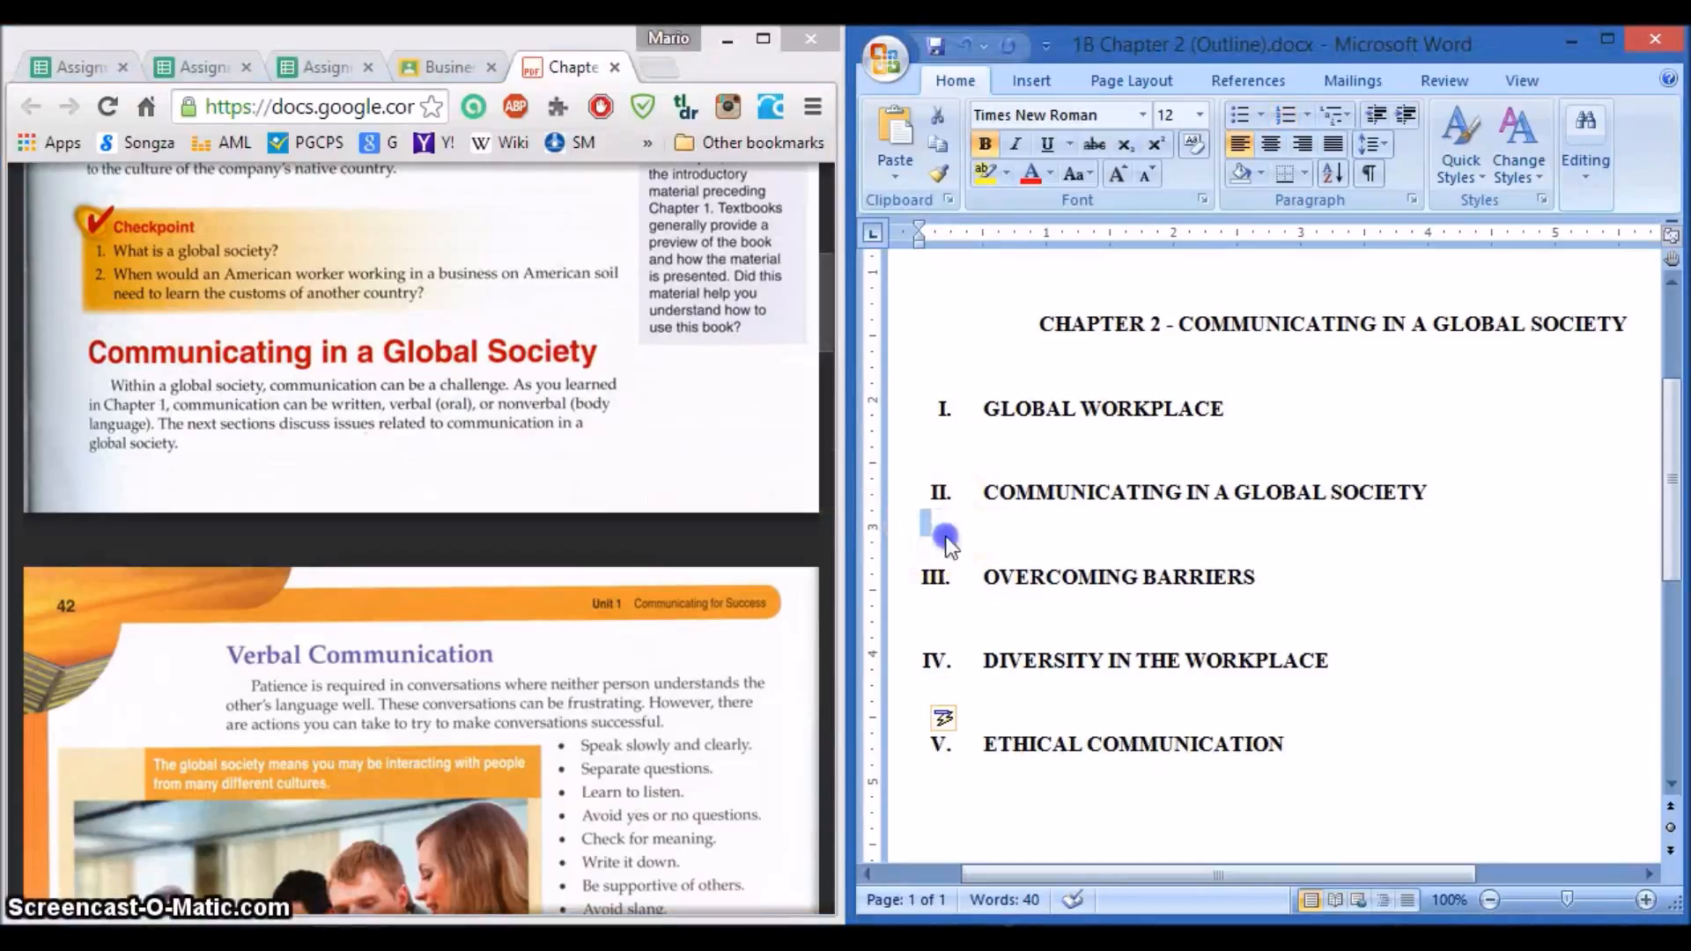
click(940, 542)
click(969, 444)
key(Return)
click(1012, 564)
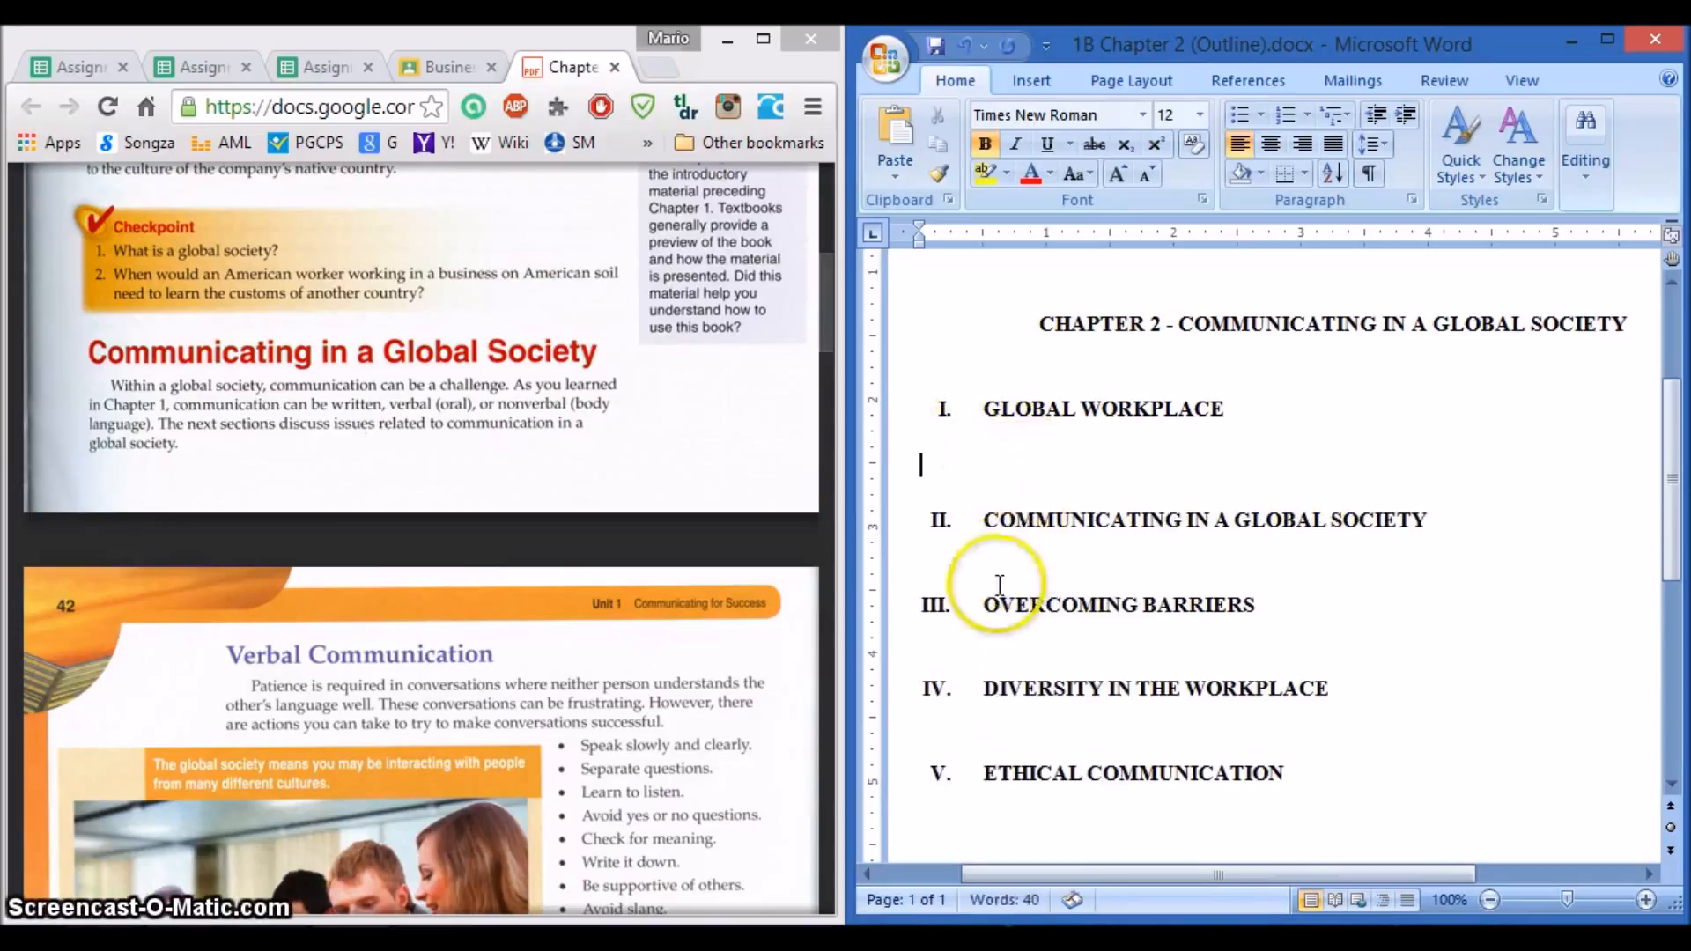
key(Return)
Step: Add blank lines below heading III and above heading V
click(962, 678)
key(Return)
click(983, 800)
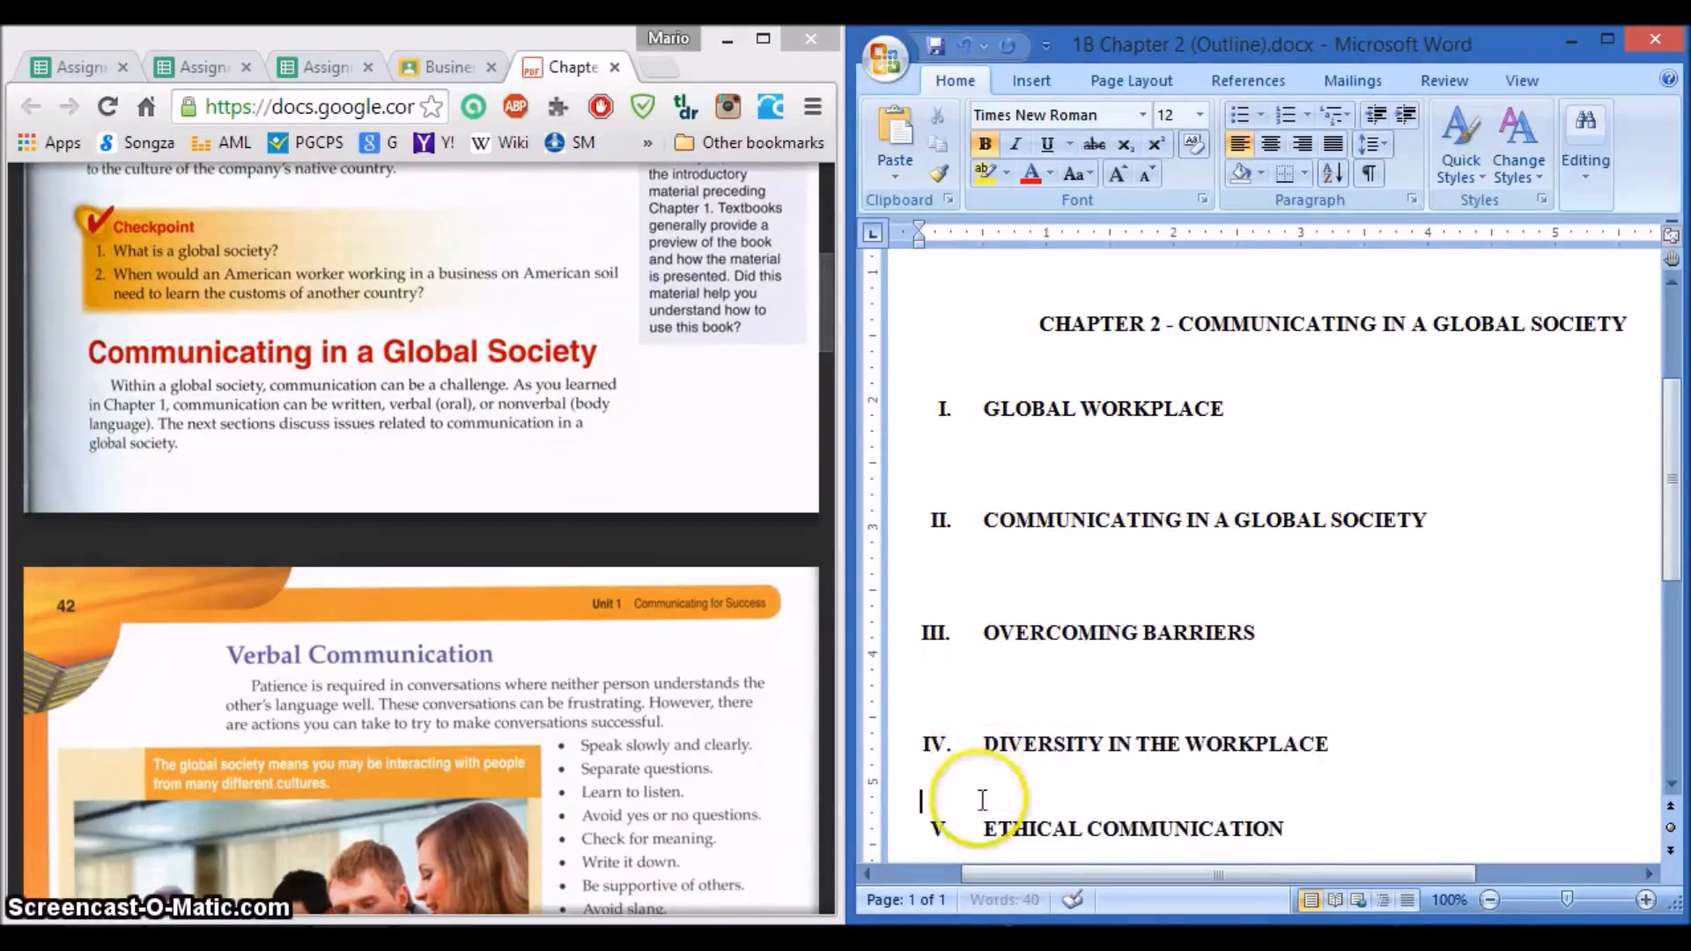
key(Return)
click(1025, 667)
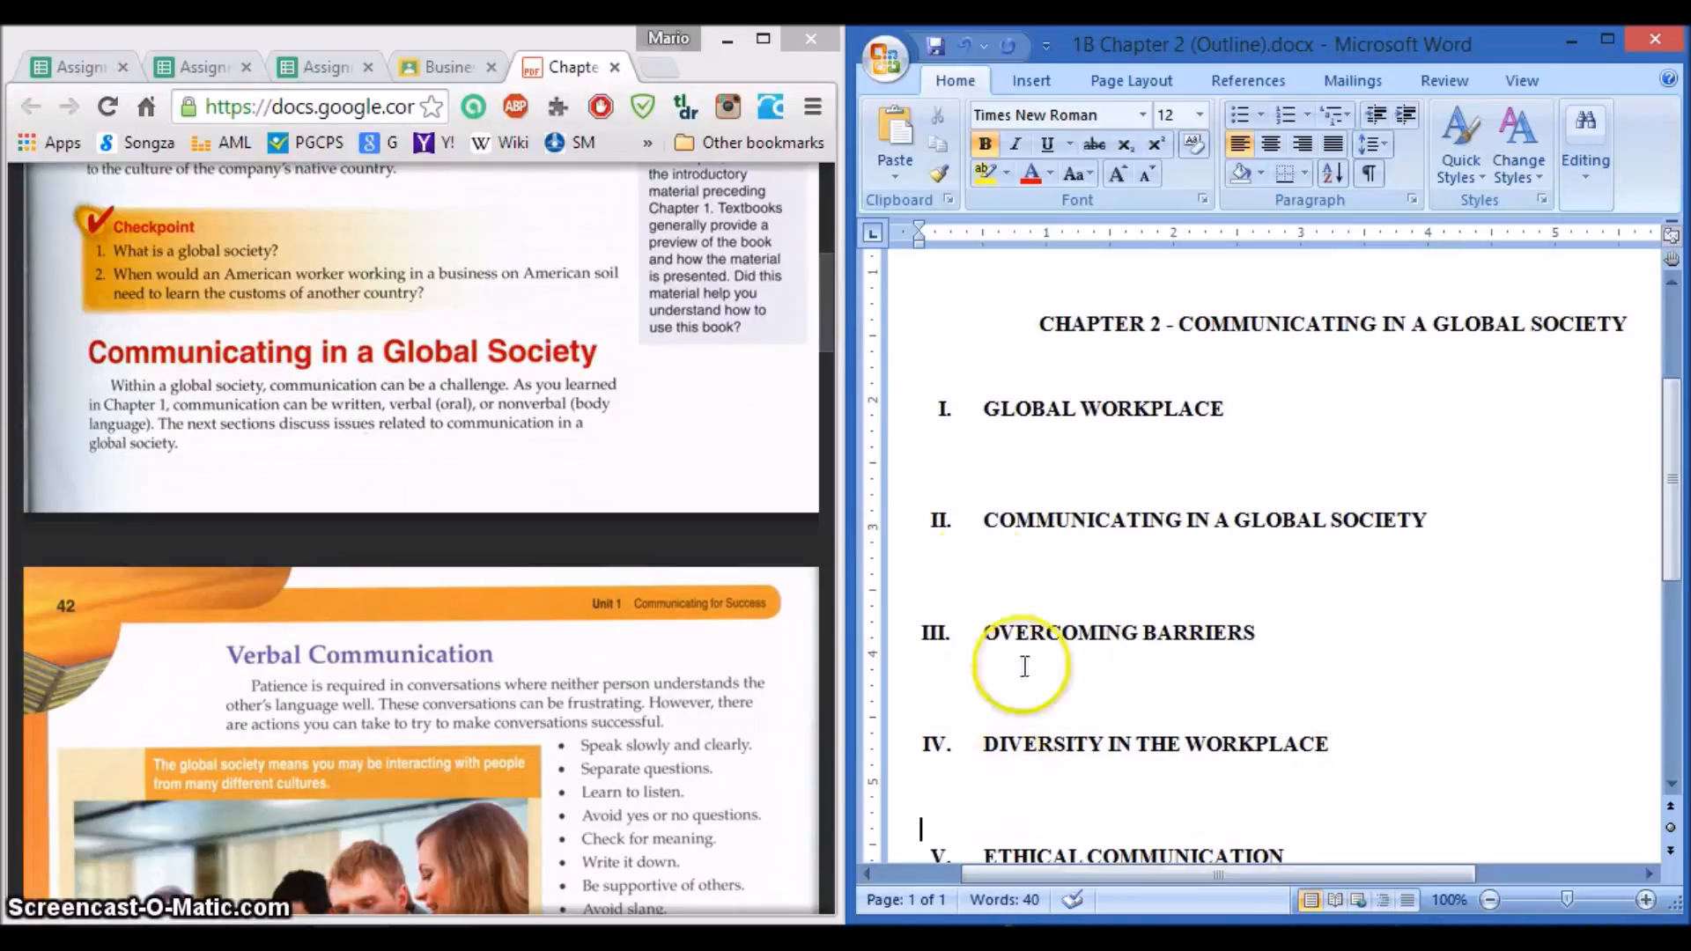
click(939, 467)
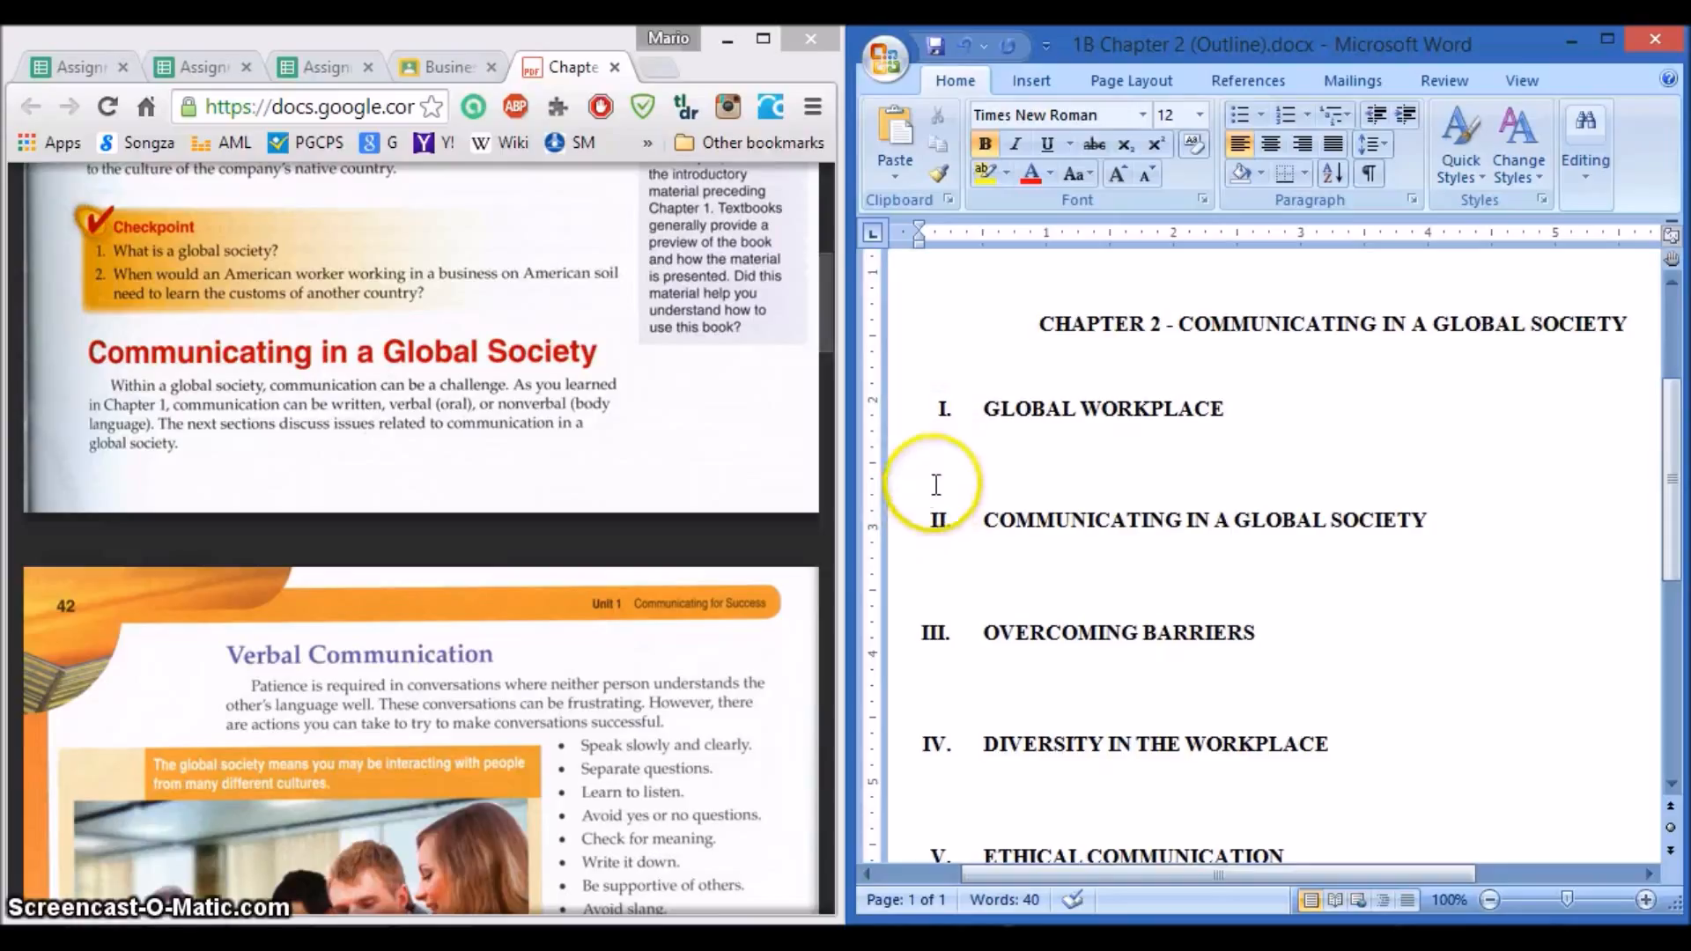
click(935, 464)
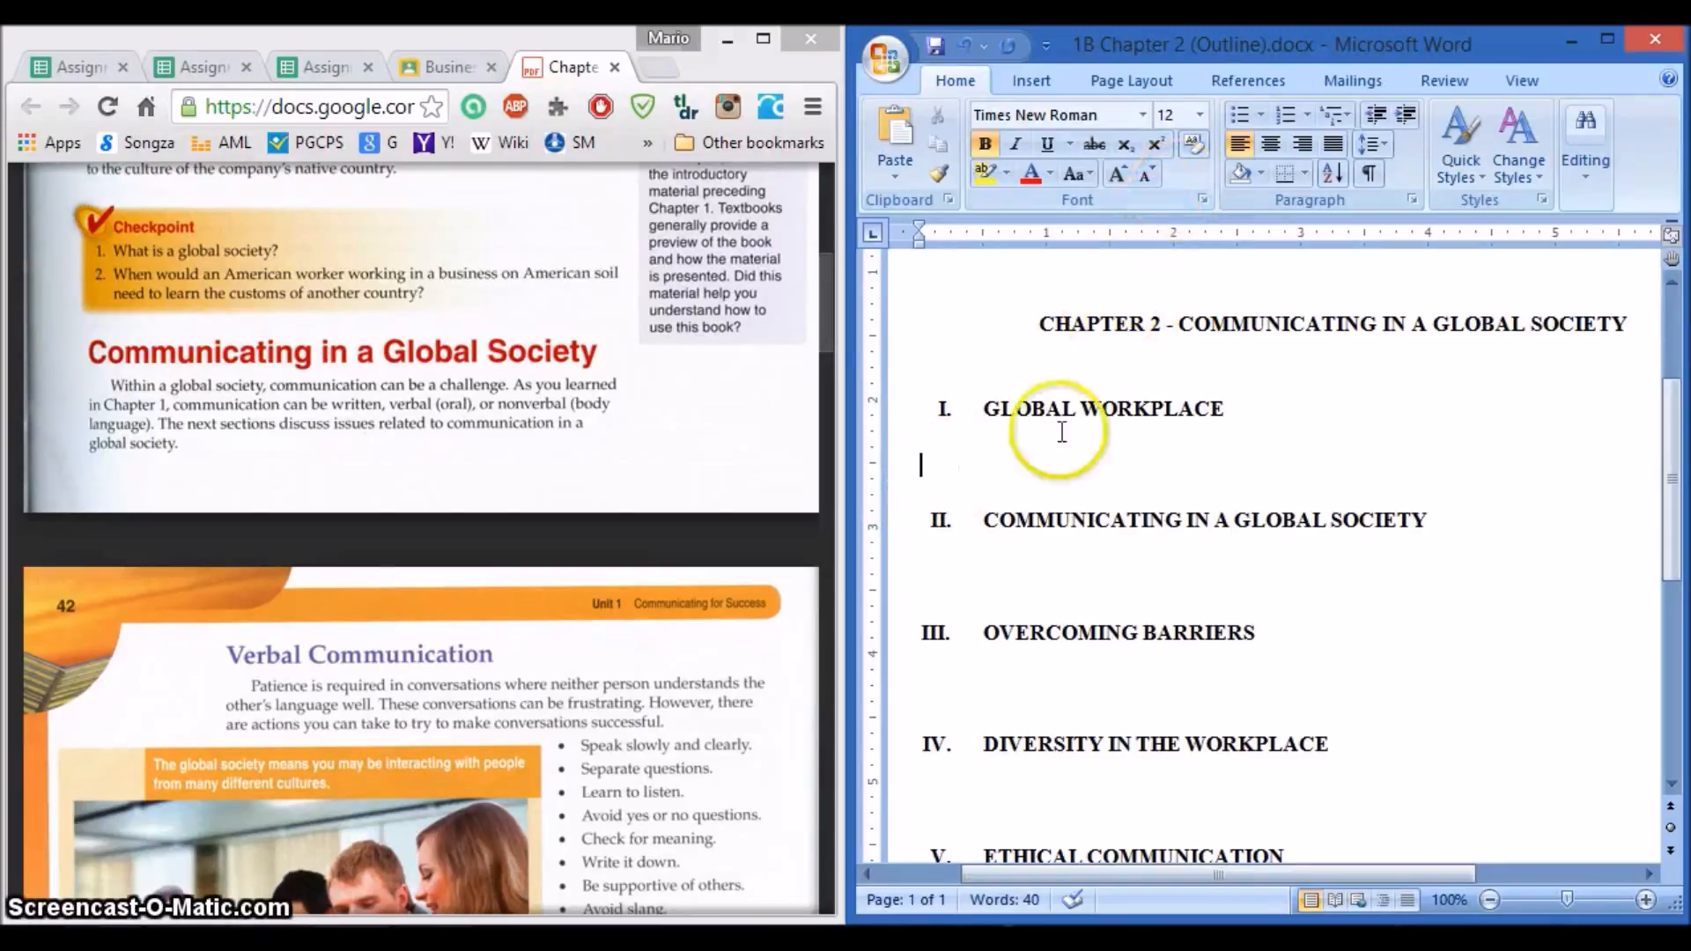
click(937, 581)
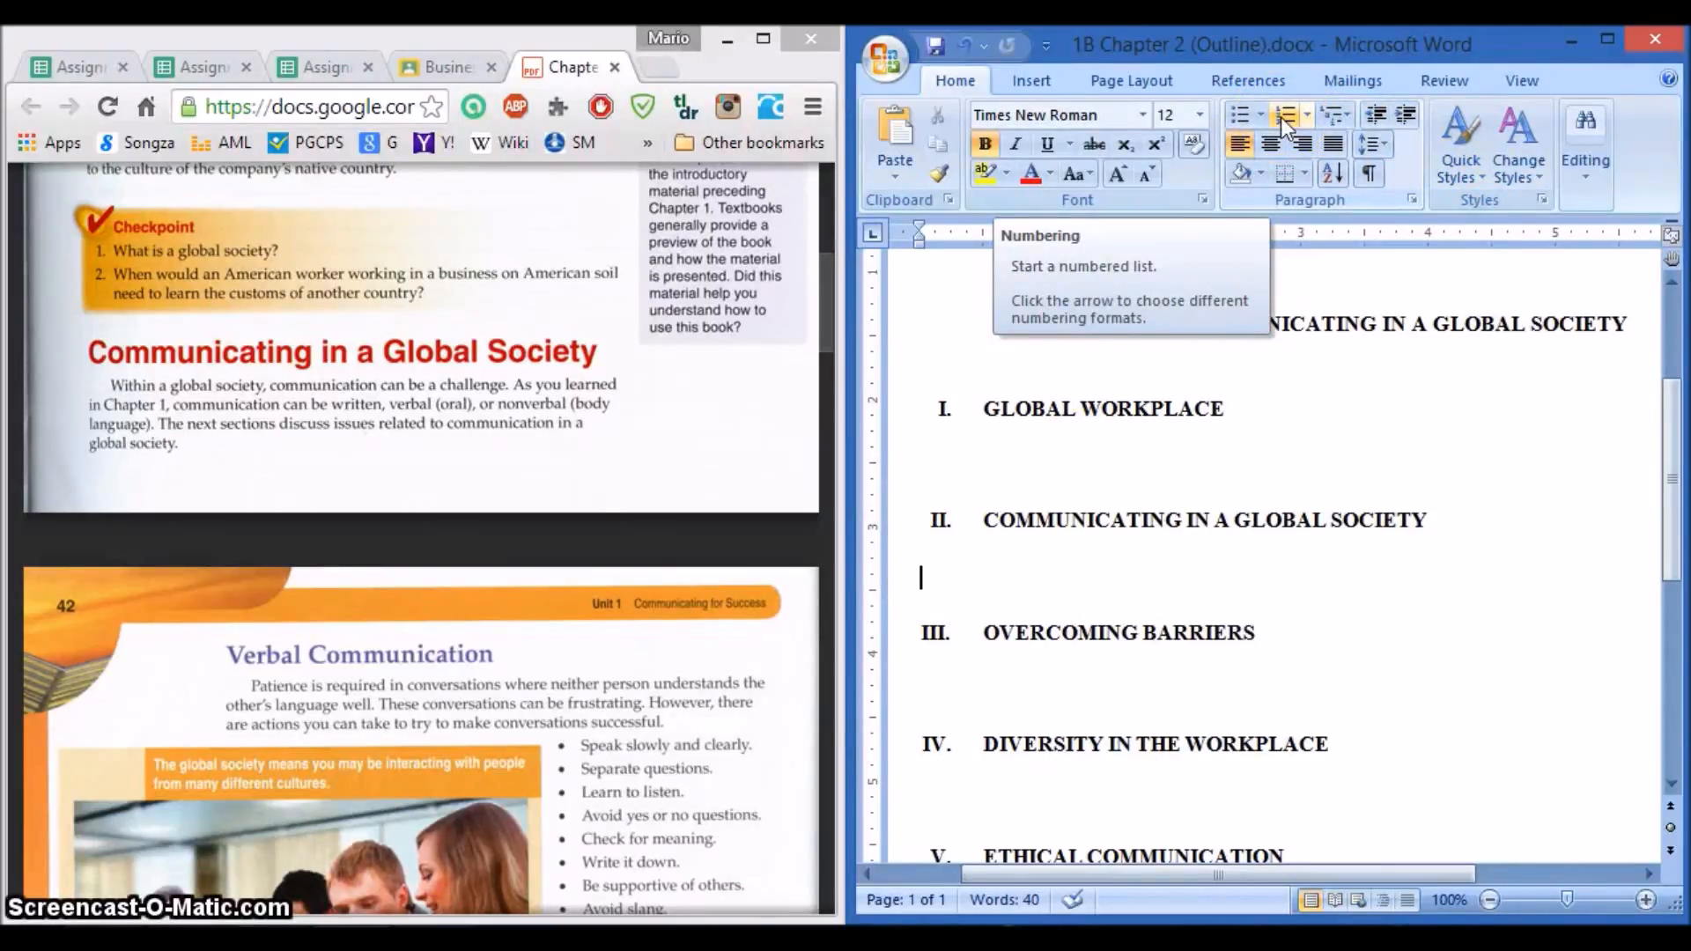
Step: Under heading II, turn off bold, make an indented A. B. C. list item and type Verbal Communication
click(983, 145)
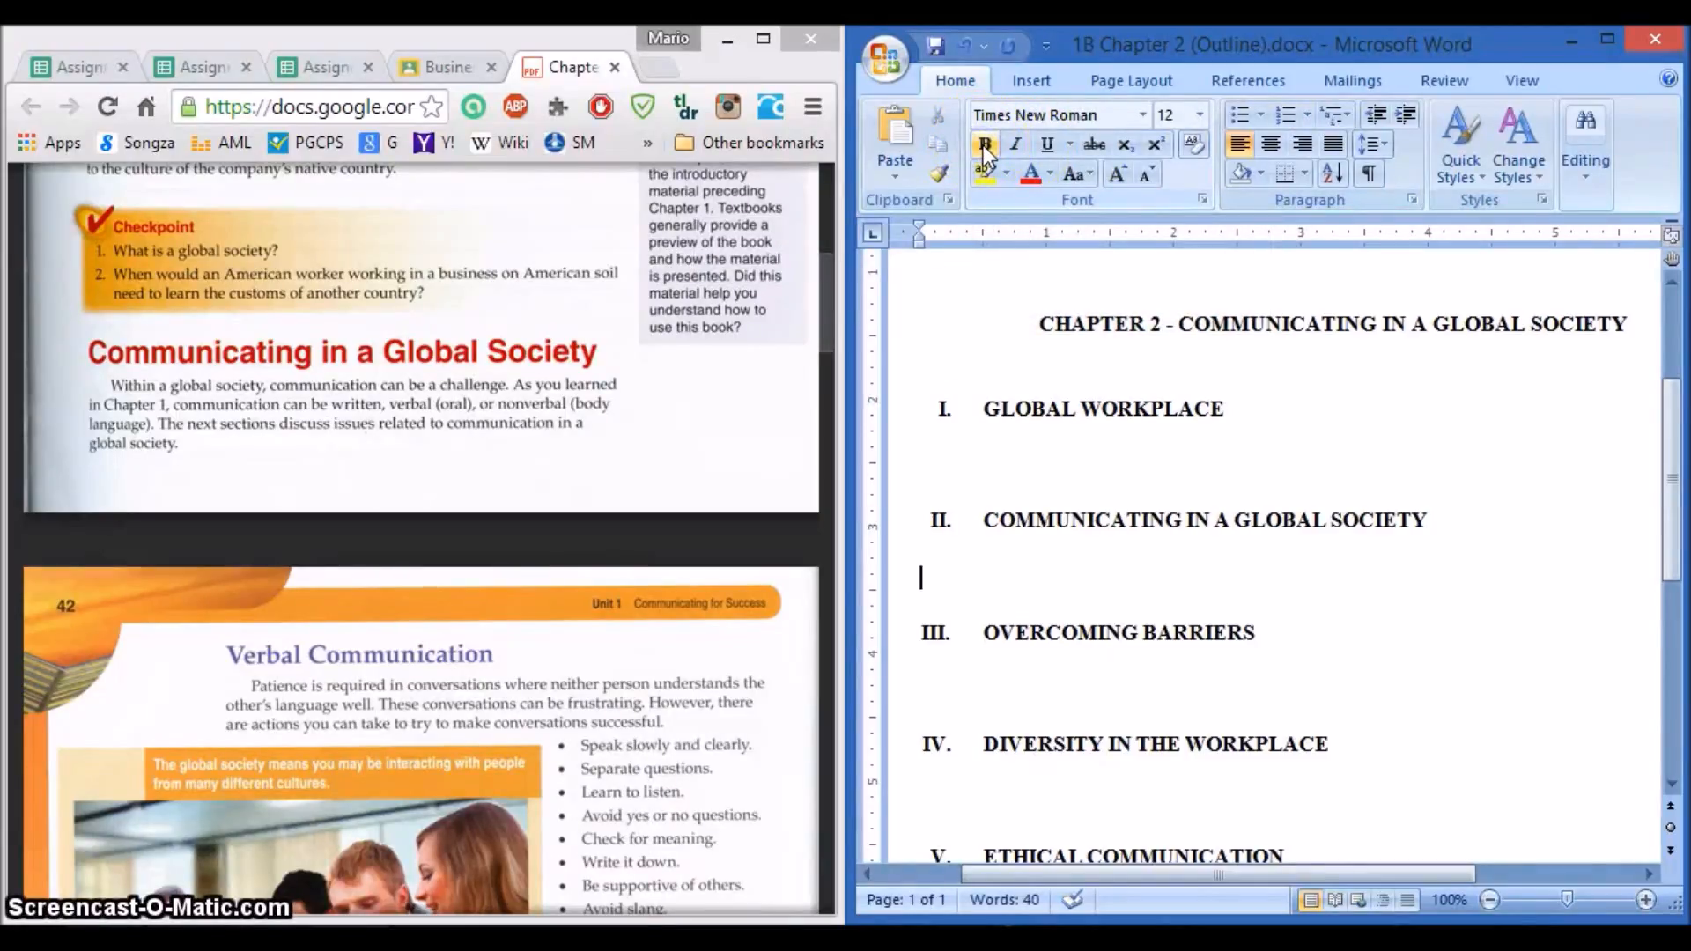
click(1282, 113)
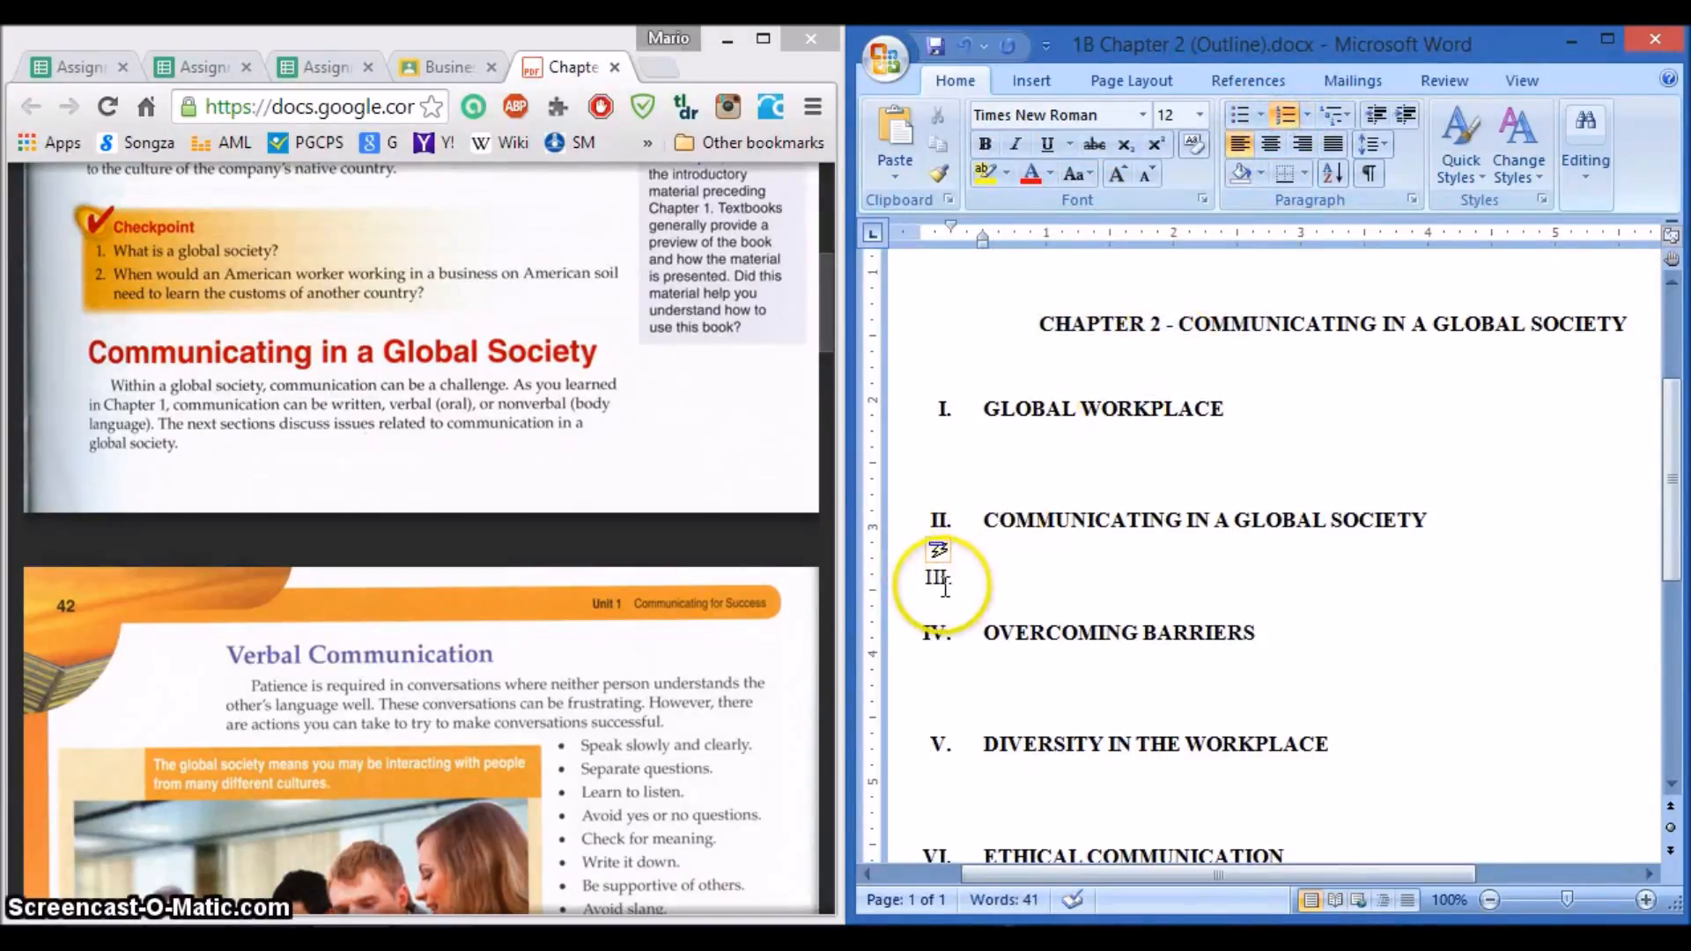
click(1403, 113)
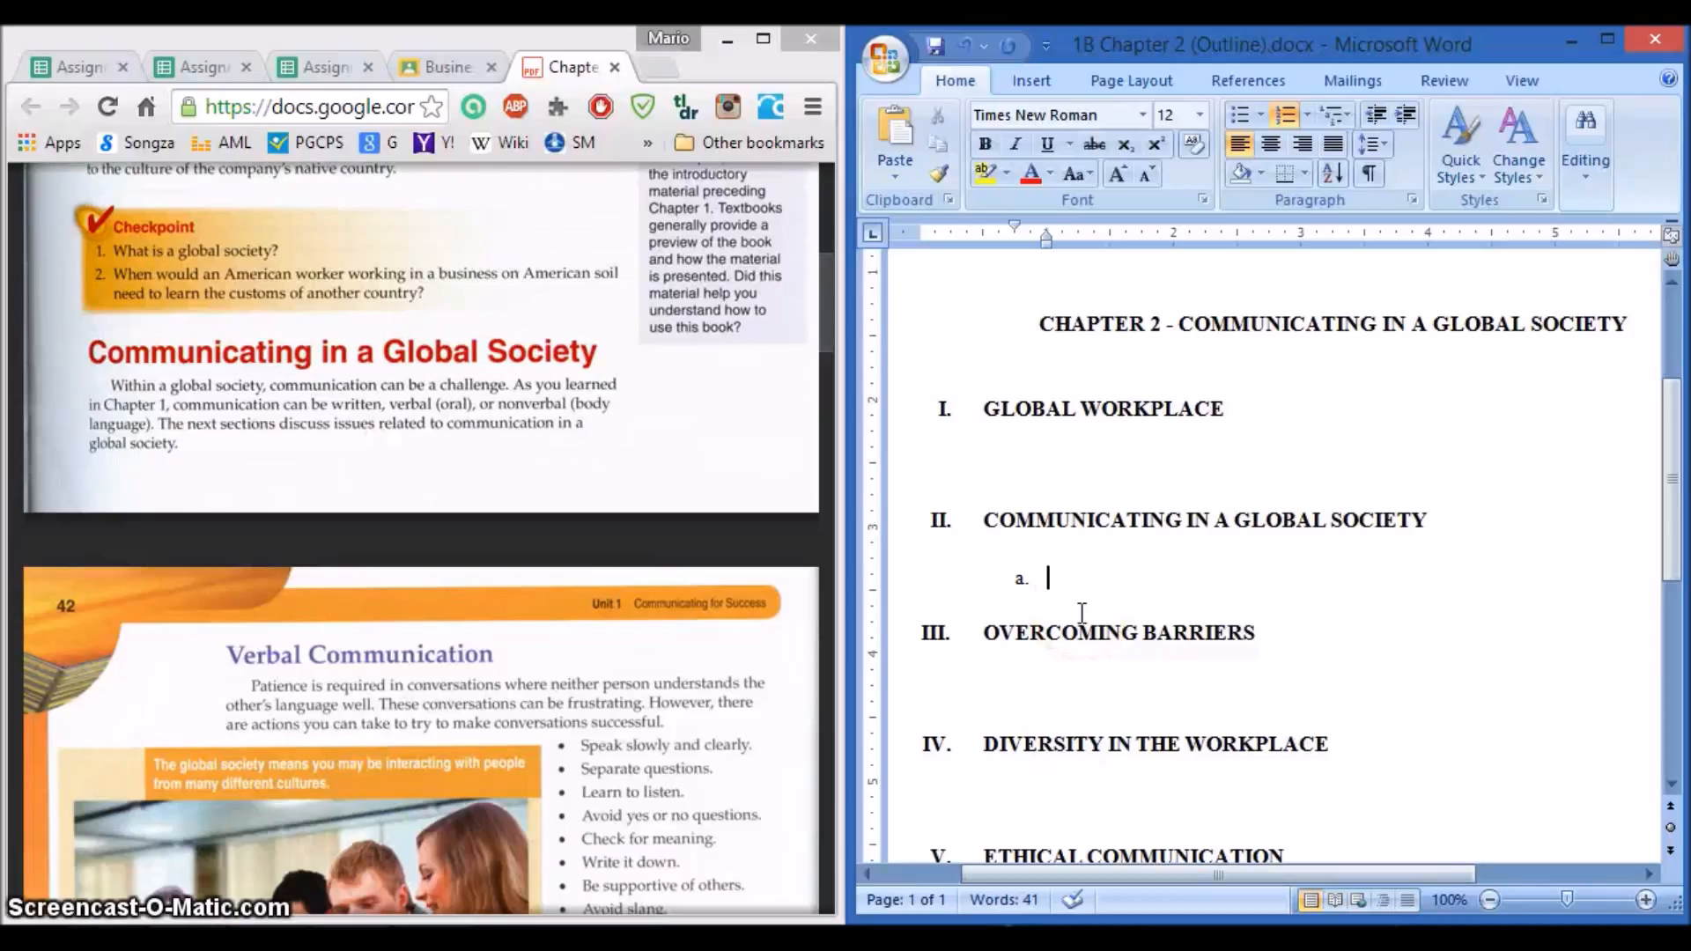
click(1307, 117)
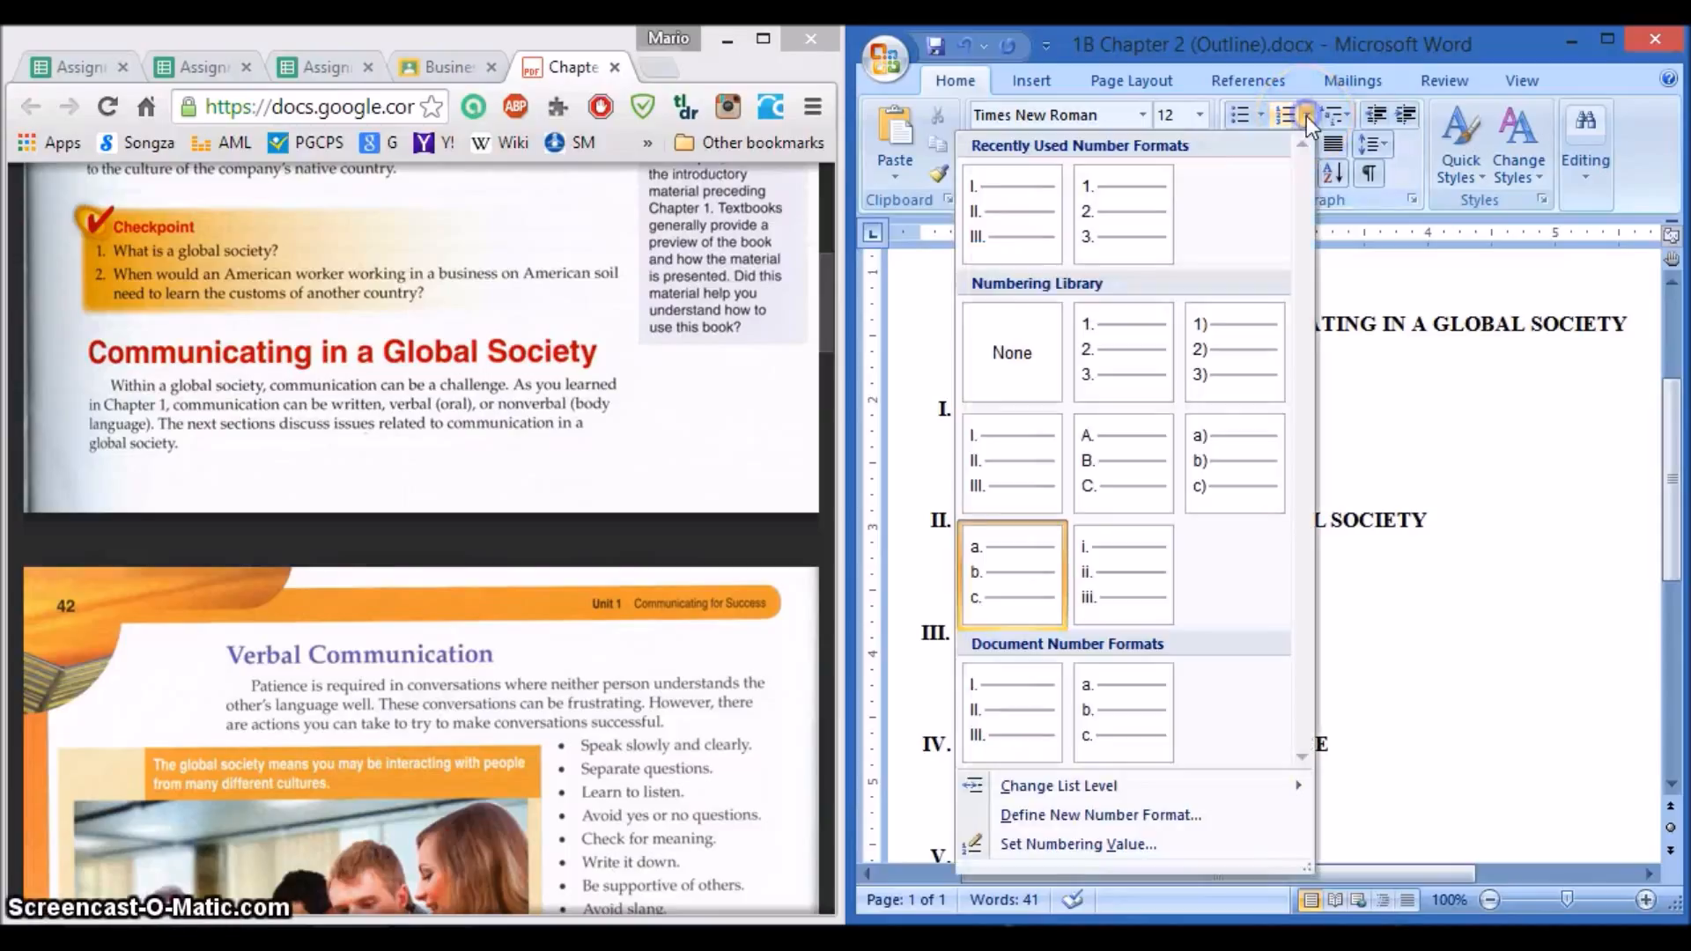
click(1102, 461)
click(1022, 601)
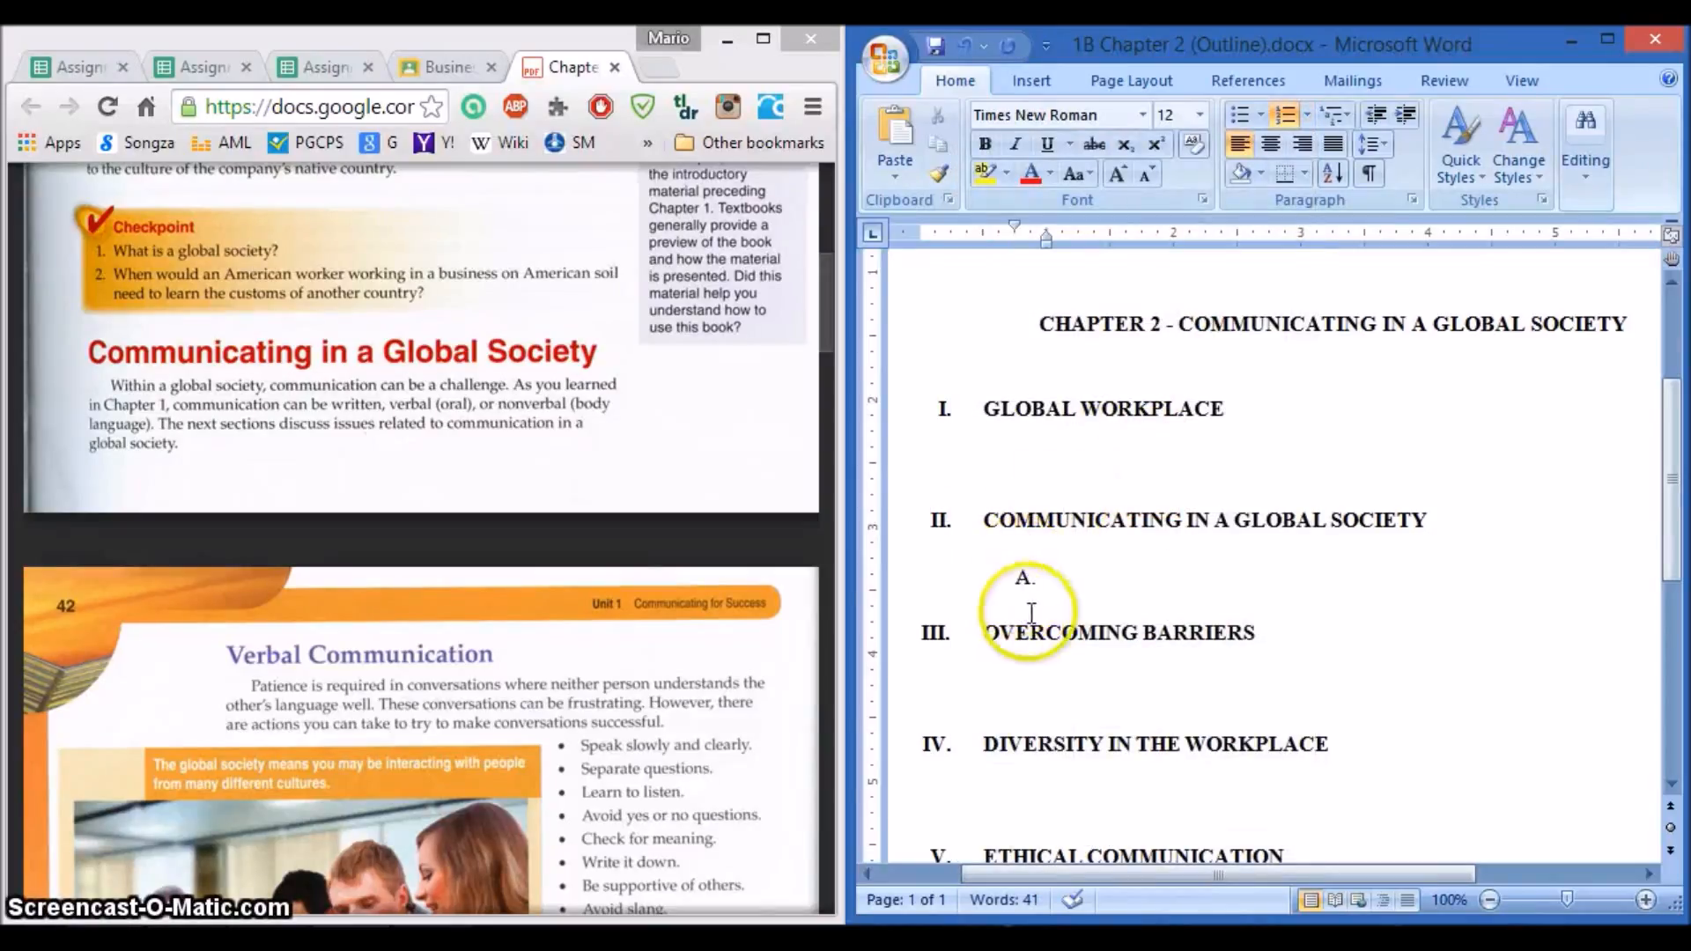
click(1301, 561)
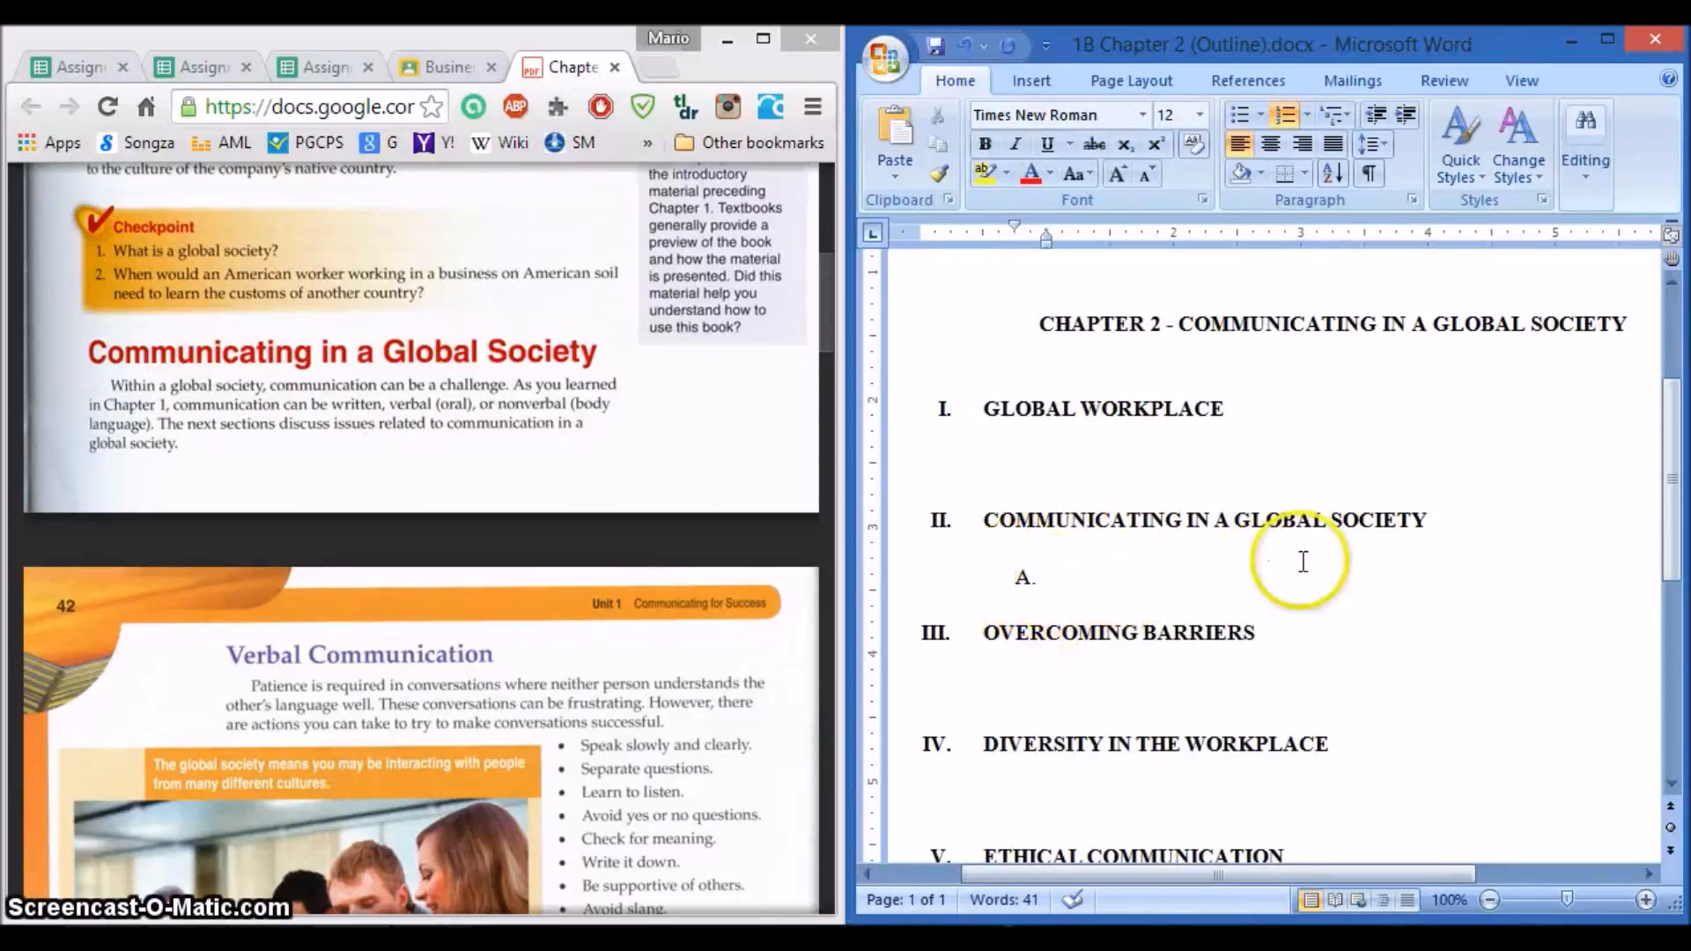
text(vE)
key(BackSpace)
key(BackSpace)
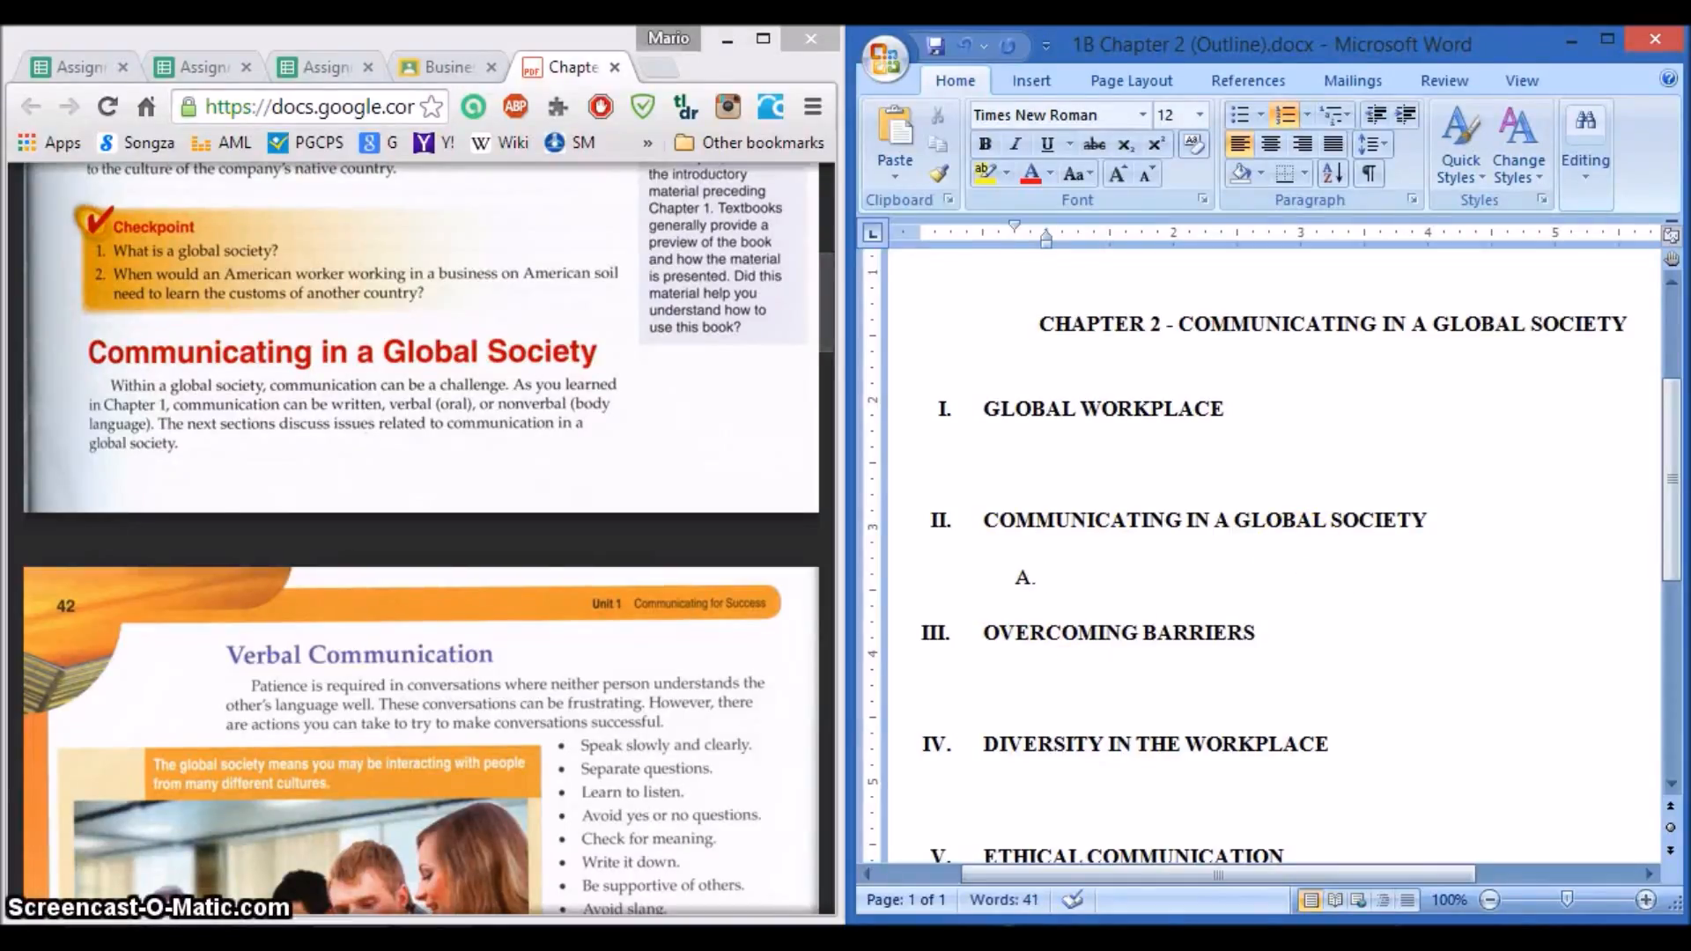
text(Verbal)
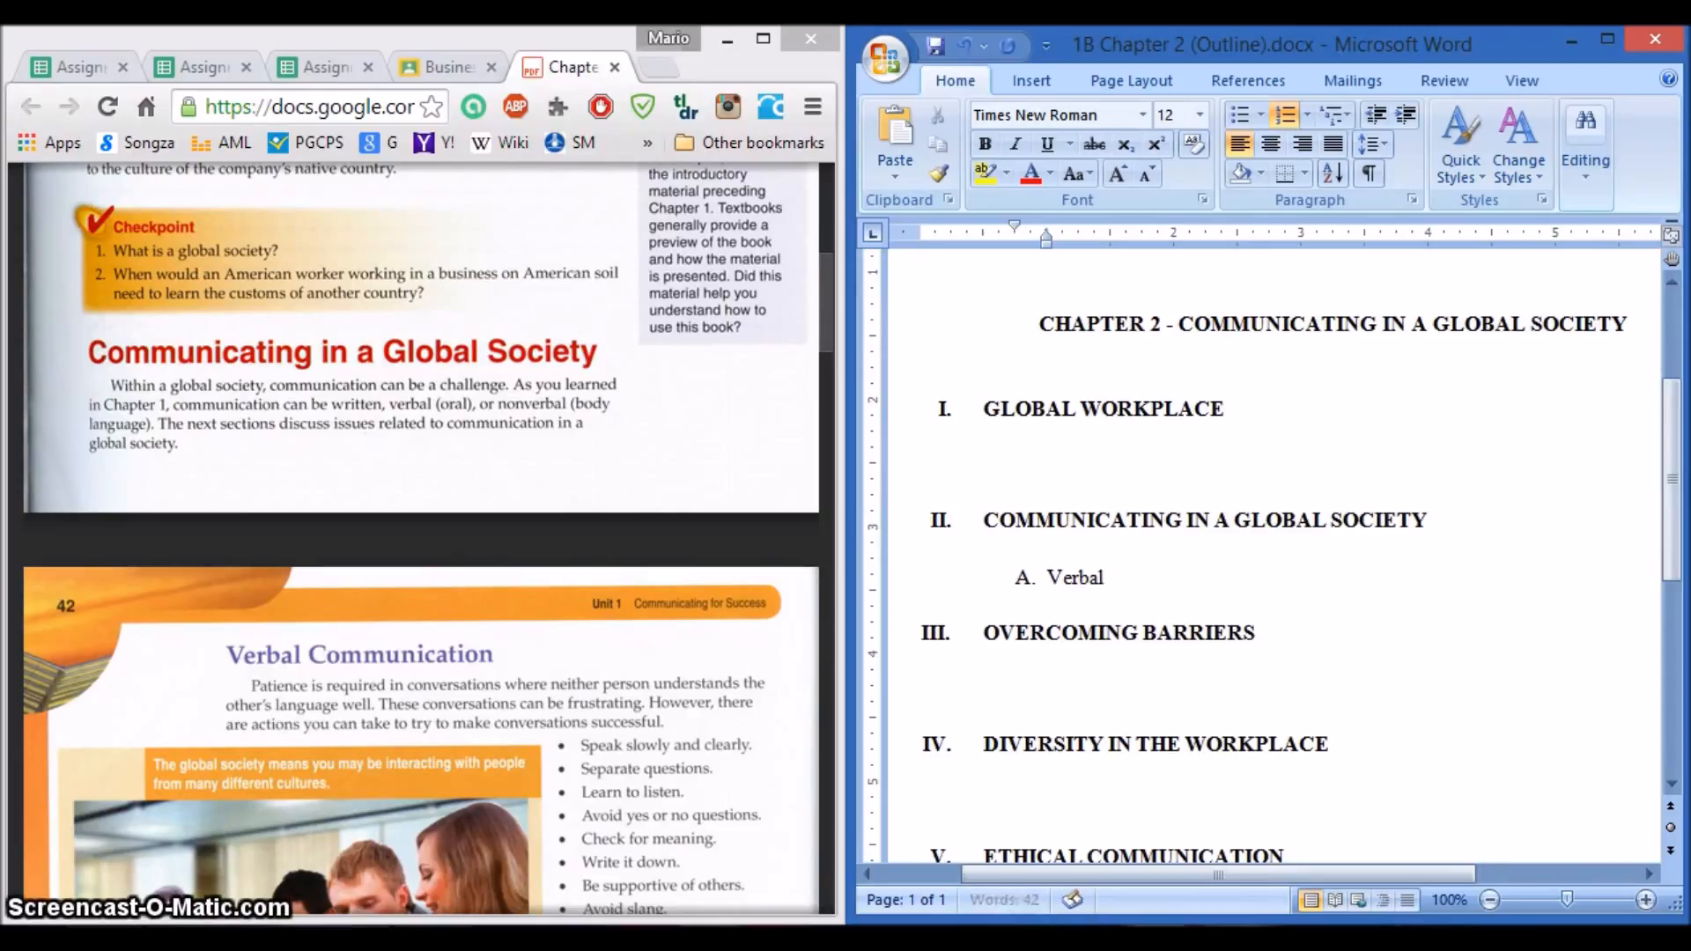
text( Communication)
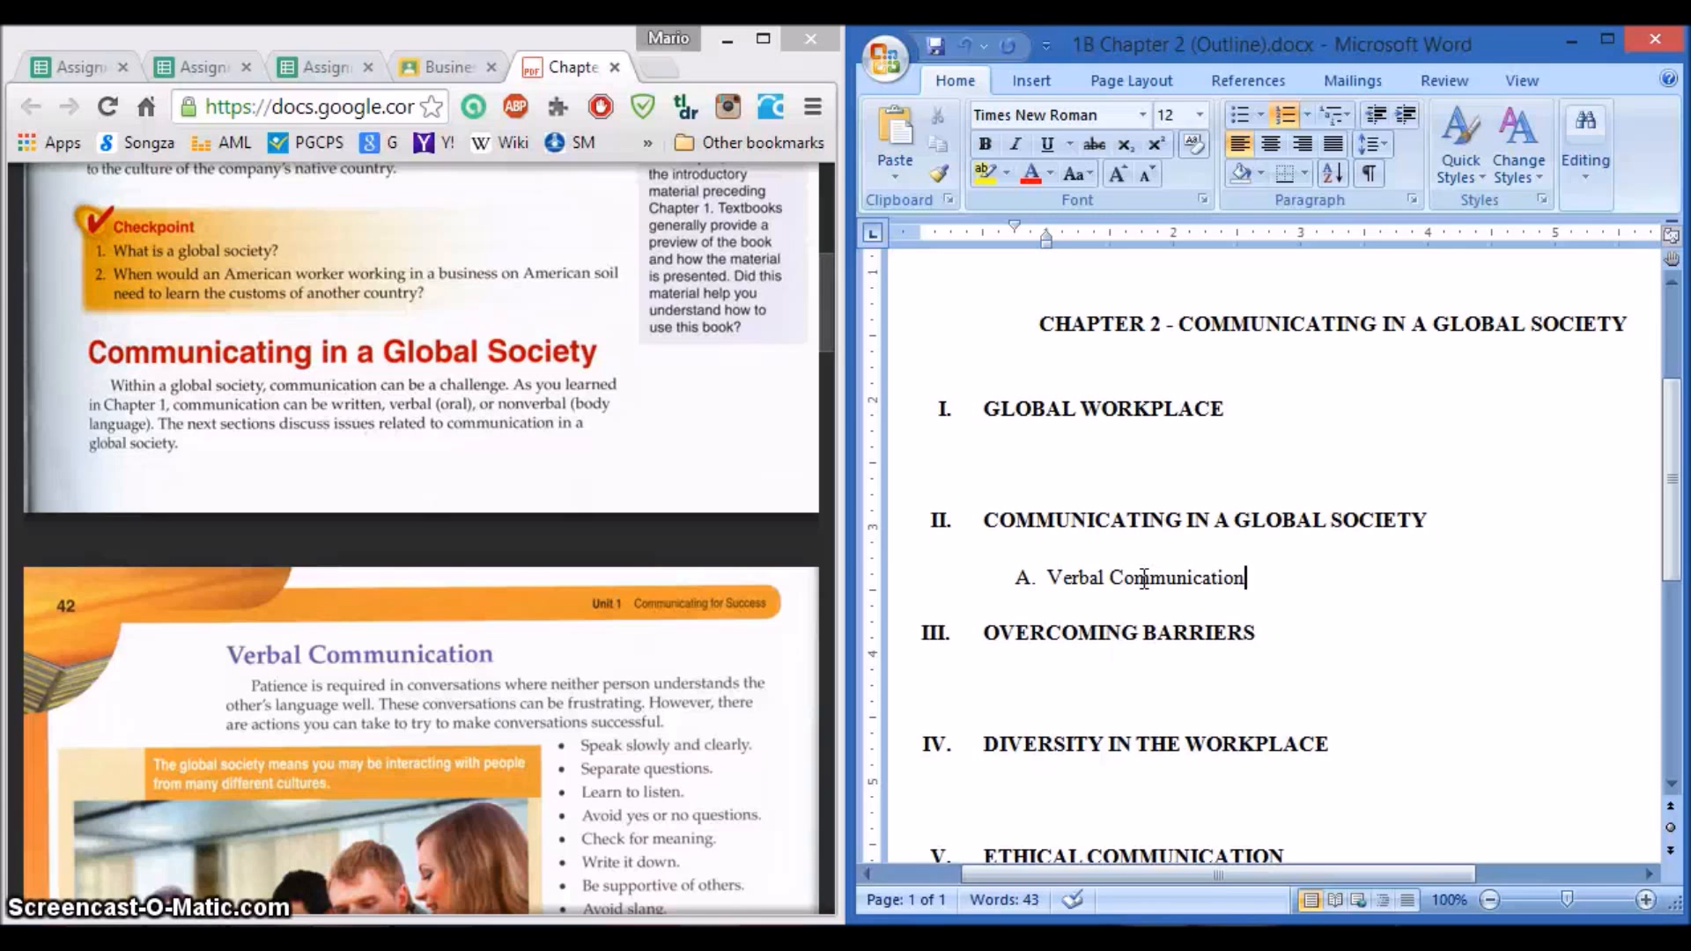
Step: Consult the textbook PDF and add B. Written Communication below Verbal Communication
click(528, 690)
scroll(524, 693, down, 5)
scroll(524, 694, down, 15)
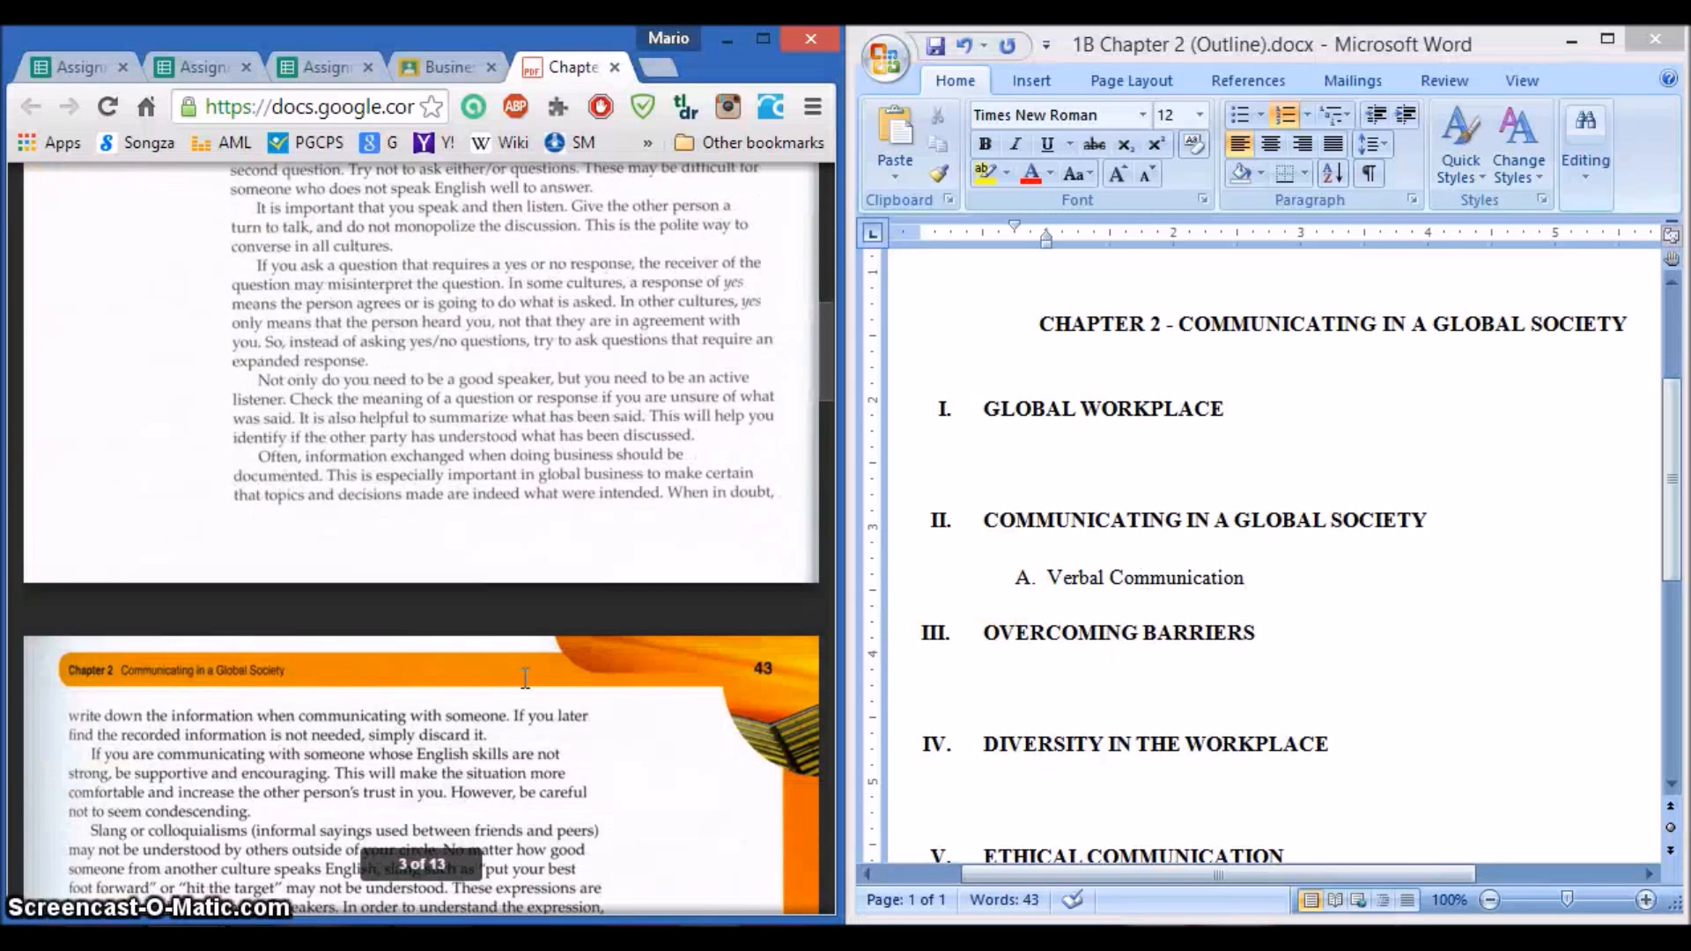
scroll(525, 677, down, 15)
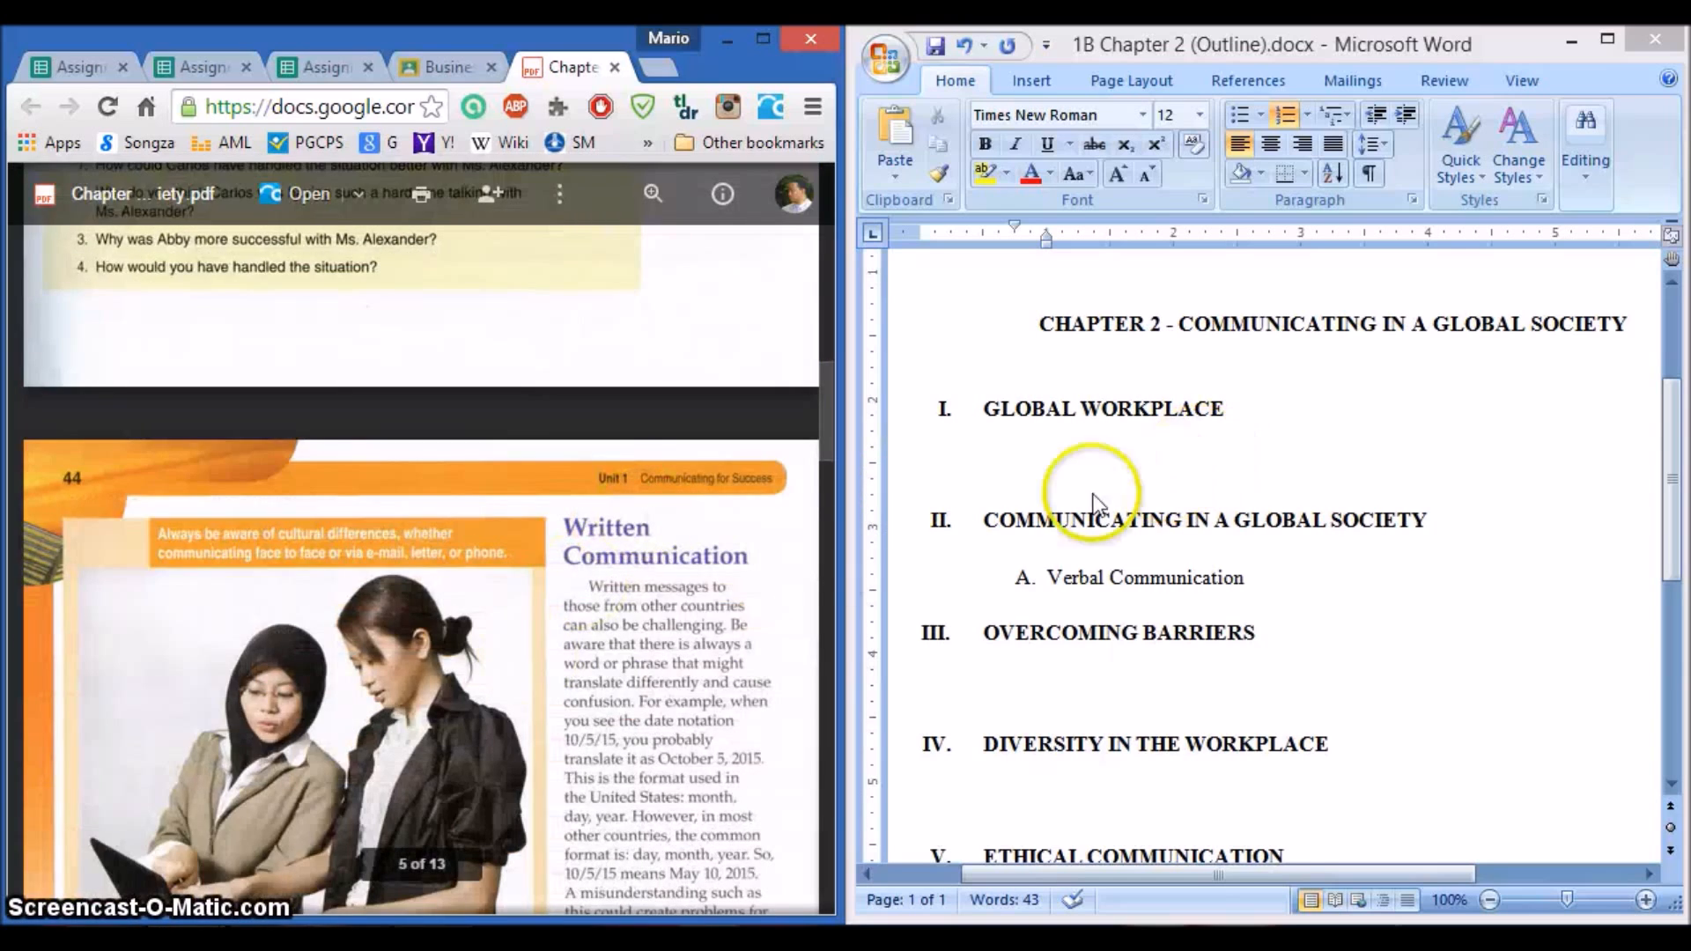
click(1255, 575)
key(Return)
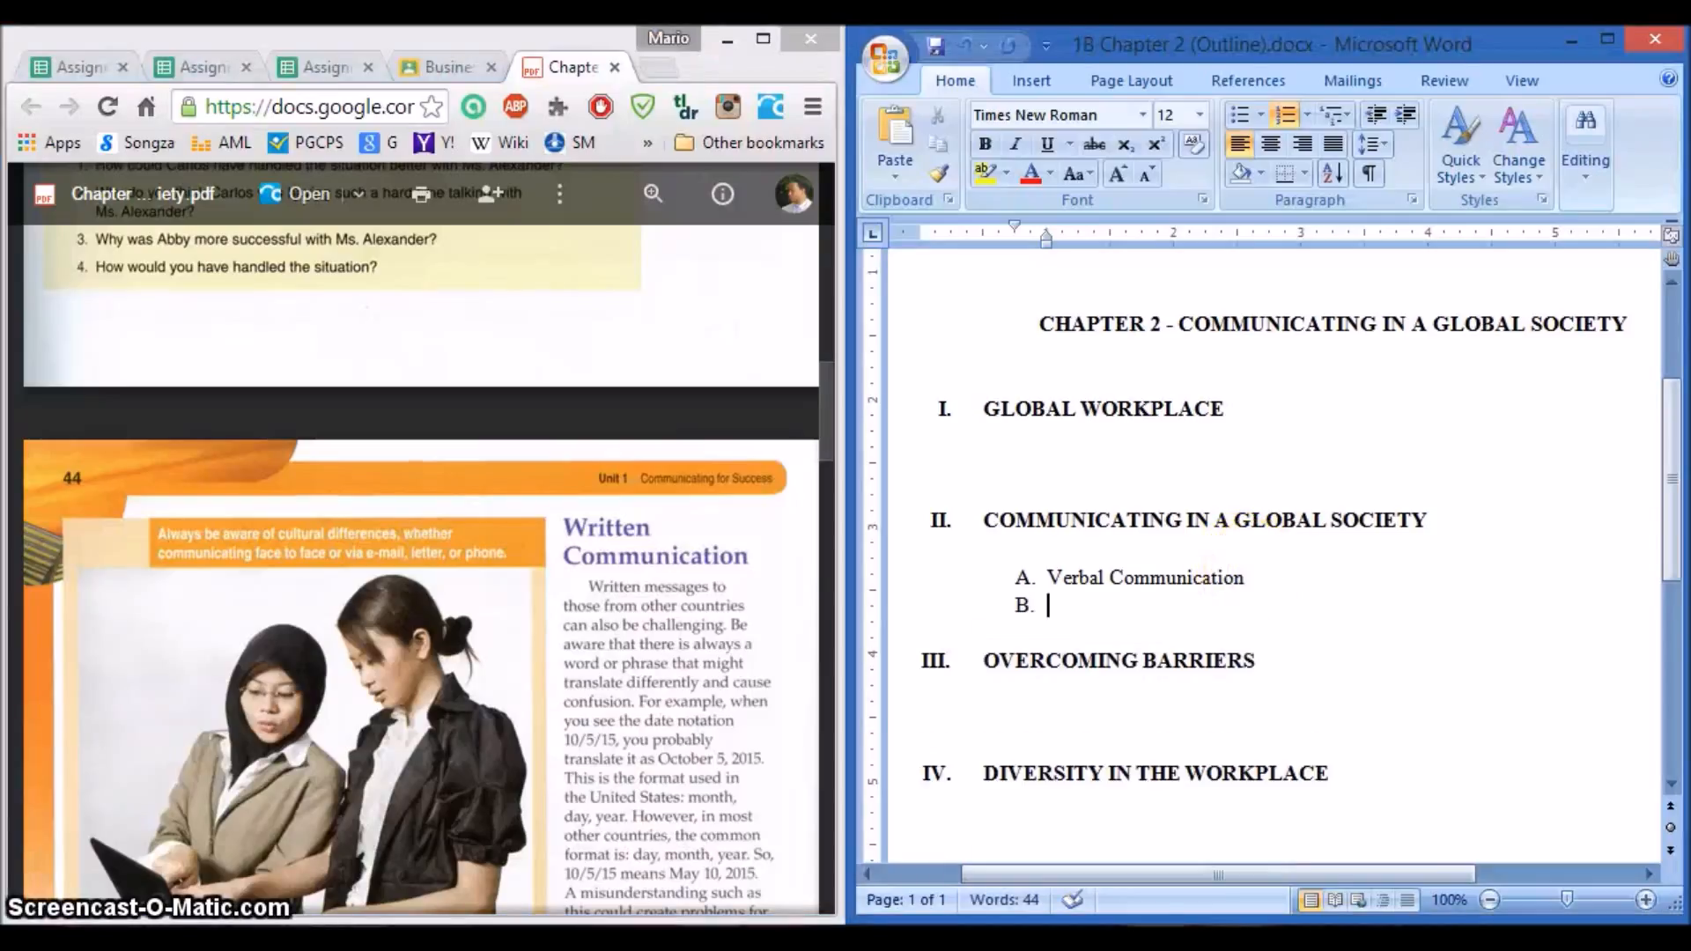
text(Written Communication)
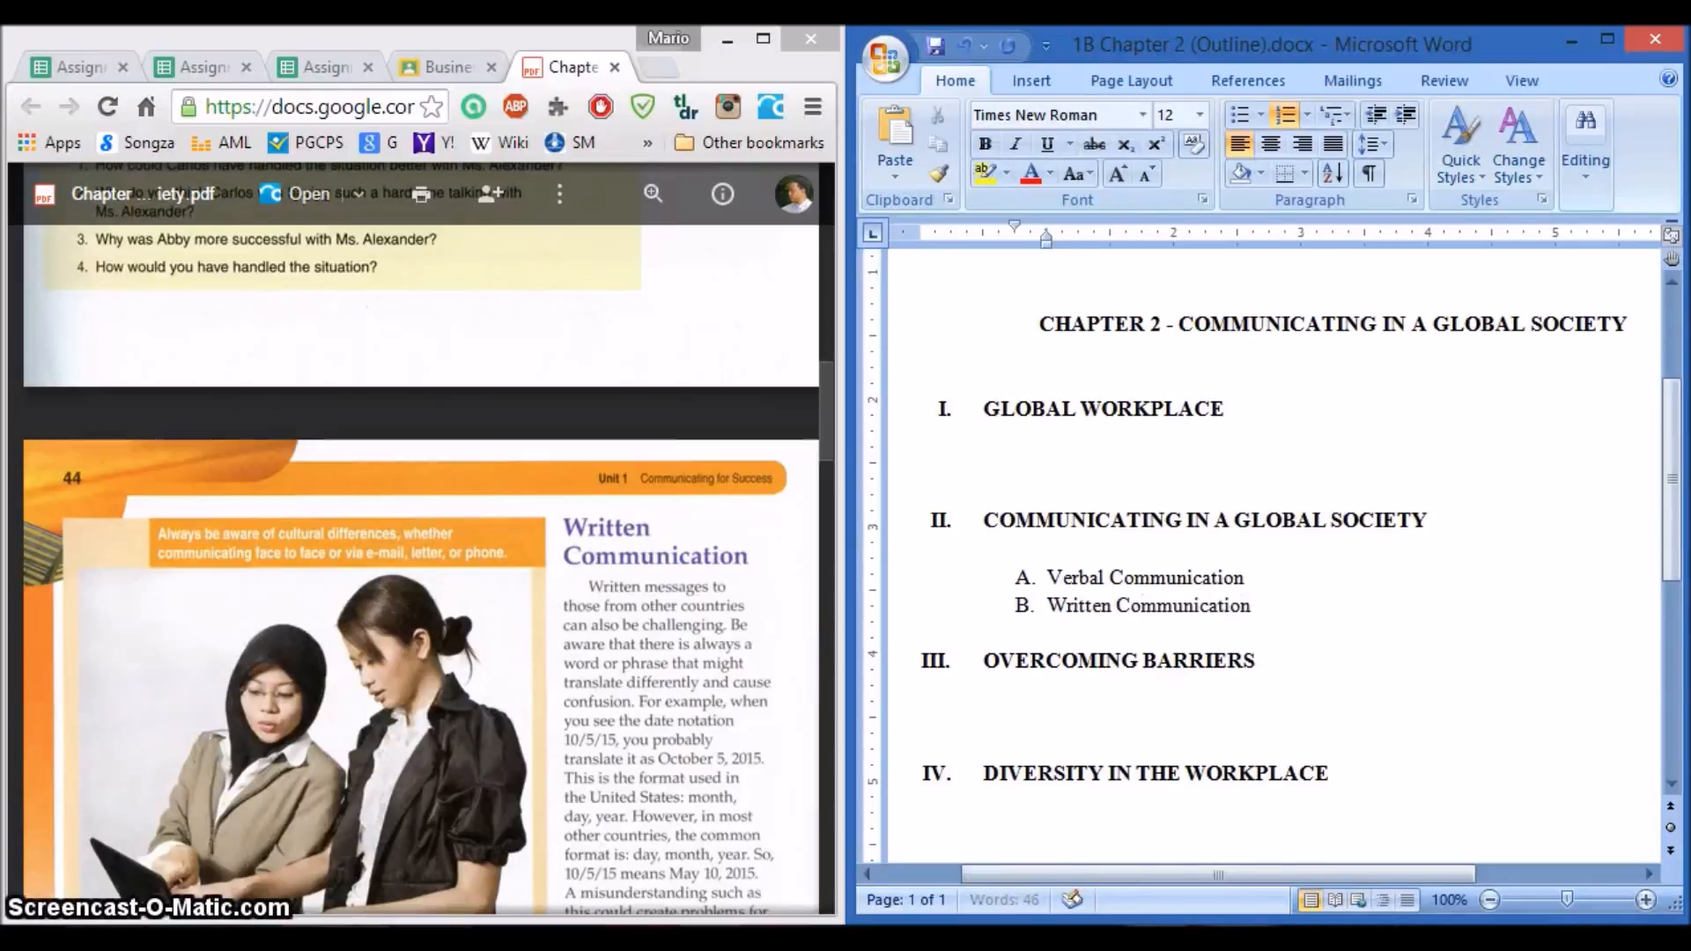
Step: Add C. Nonverbal Communication as the third subtopic under heading II
click(779, 722)
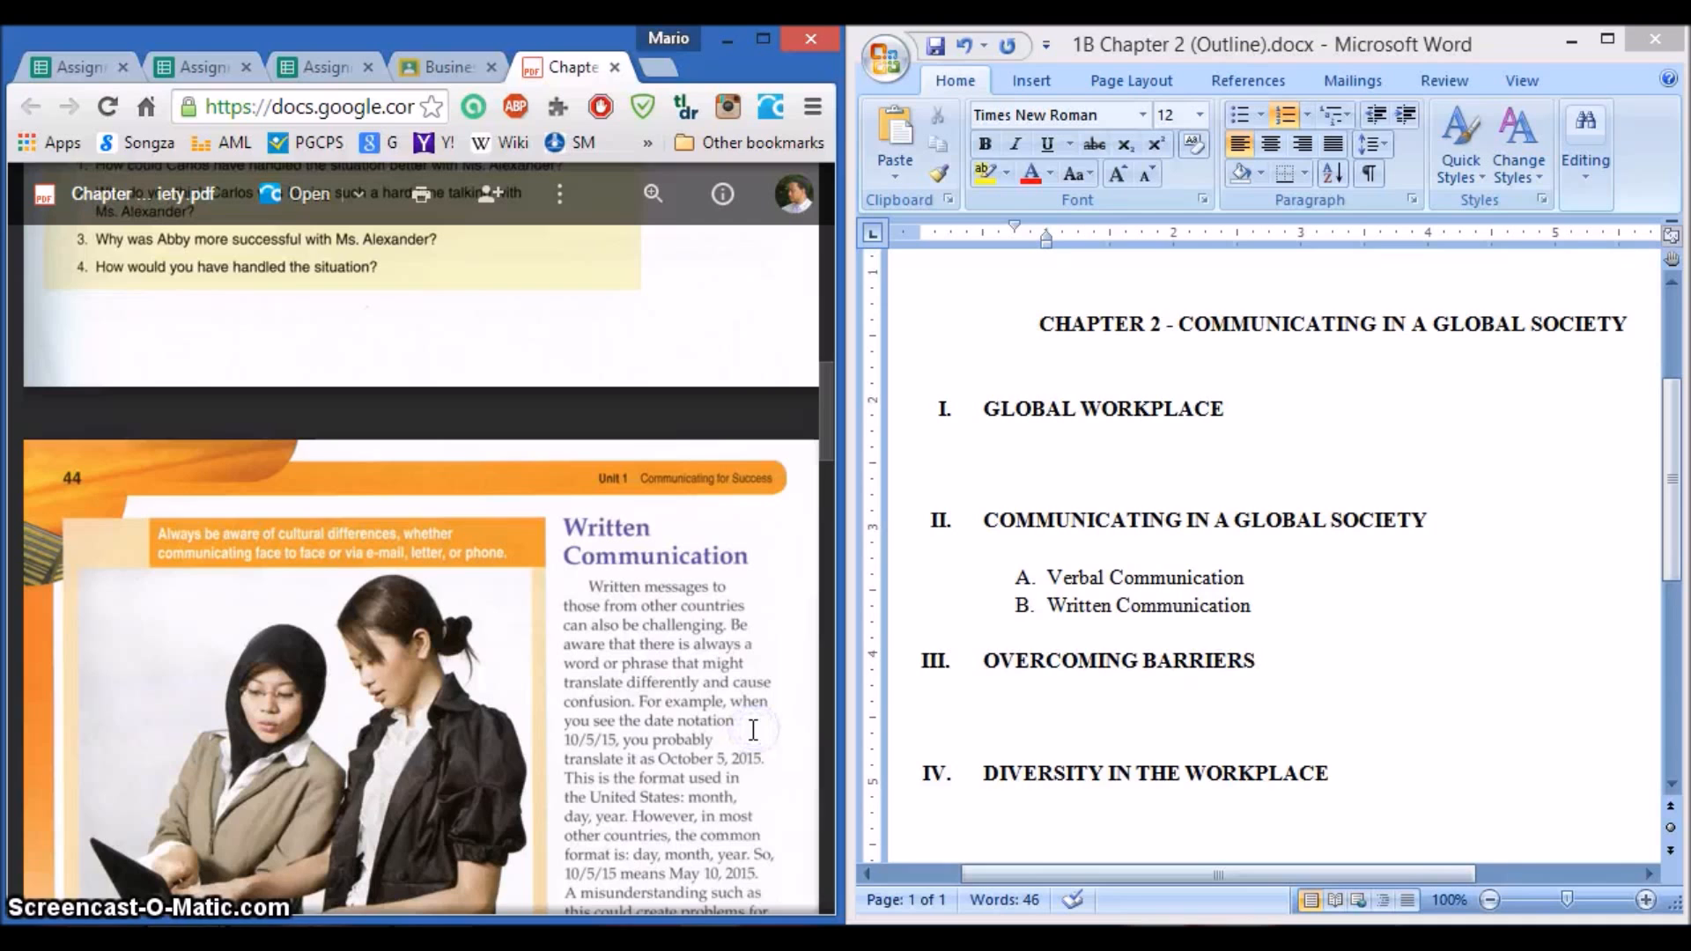
scroll(702, 698, down, 7)
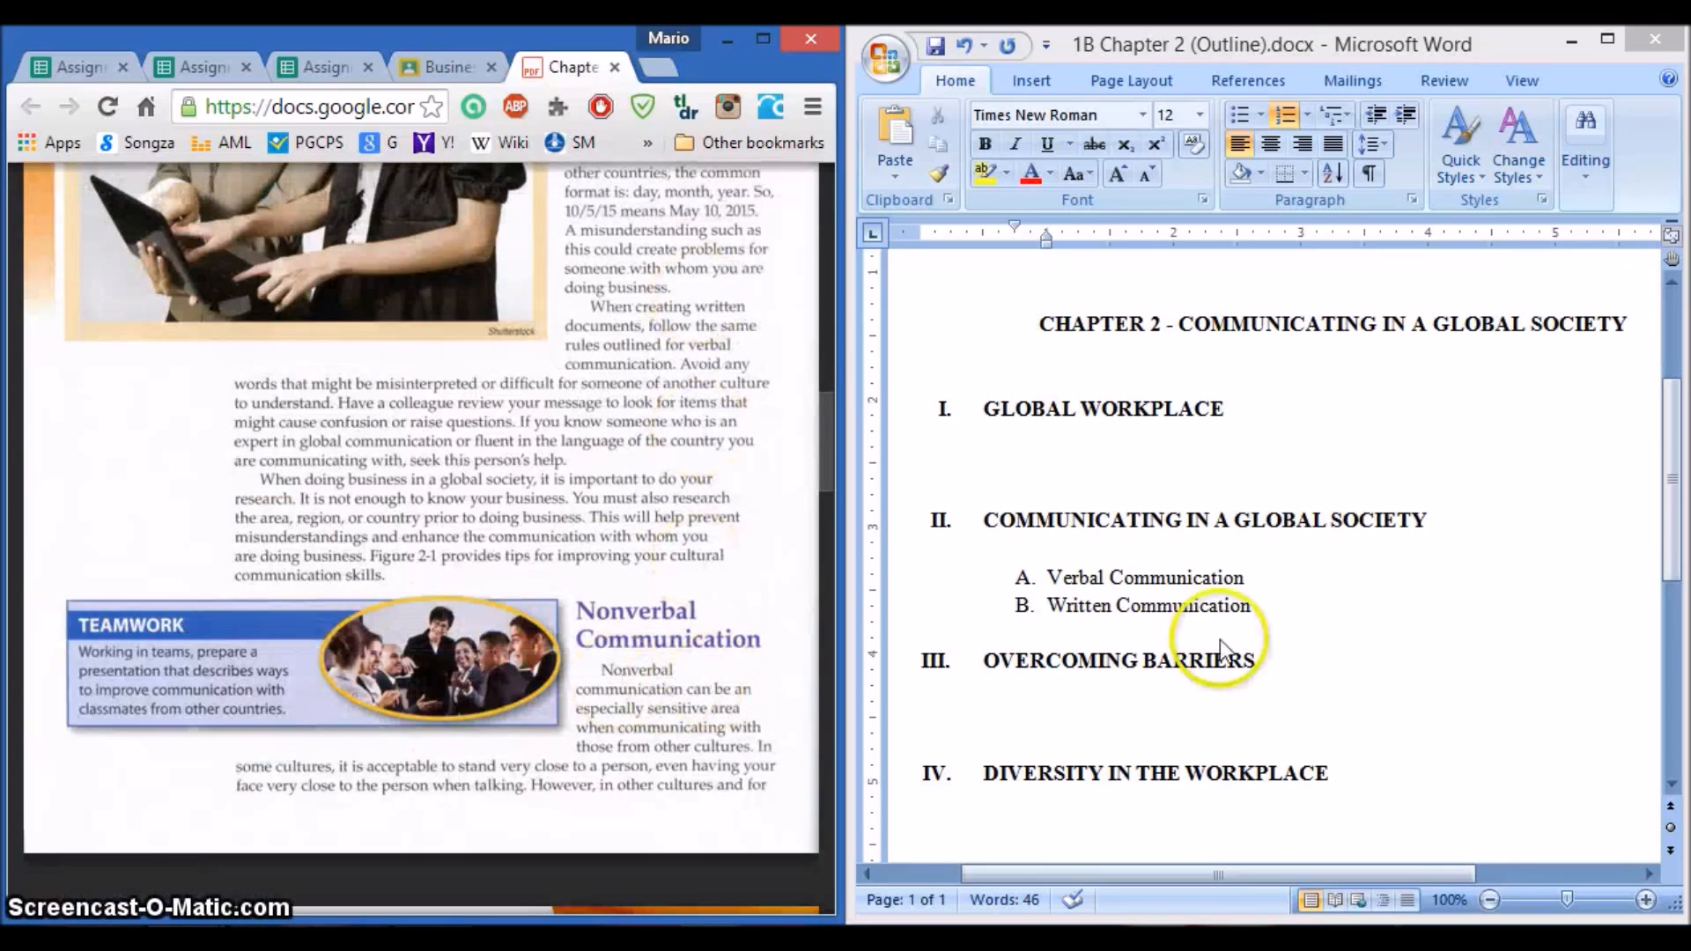
click(1259, 603)
key(Return)
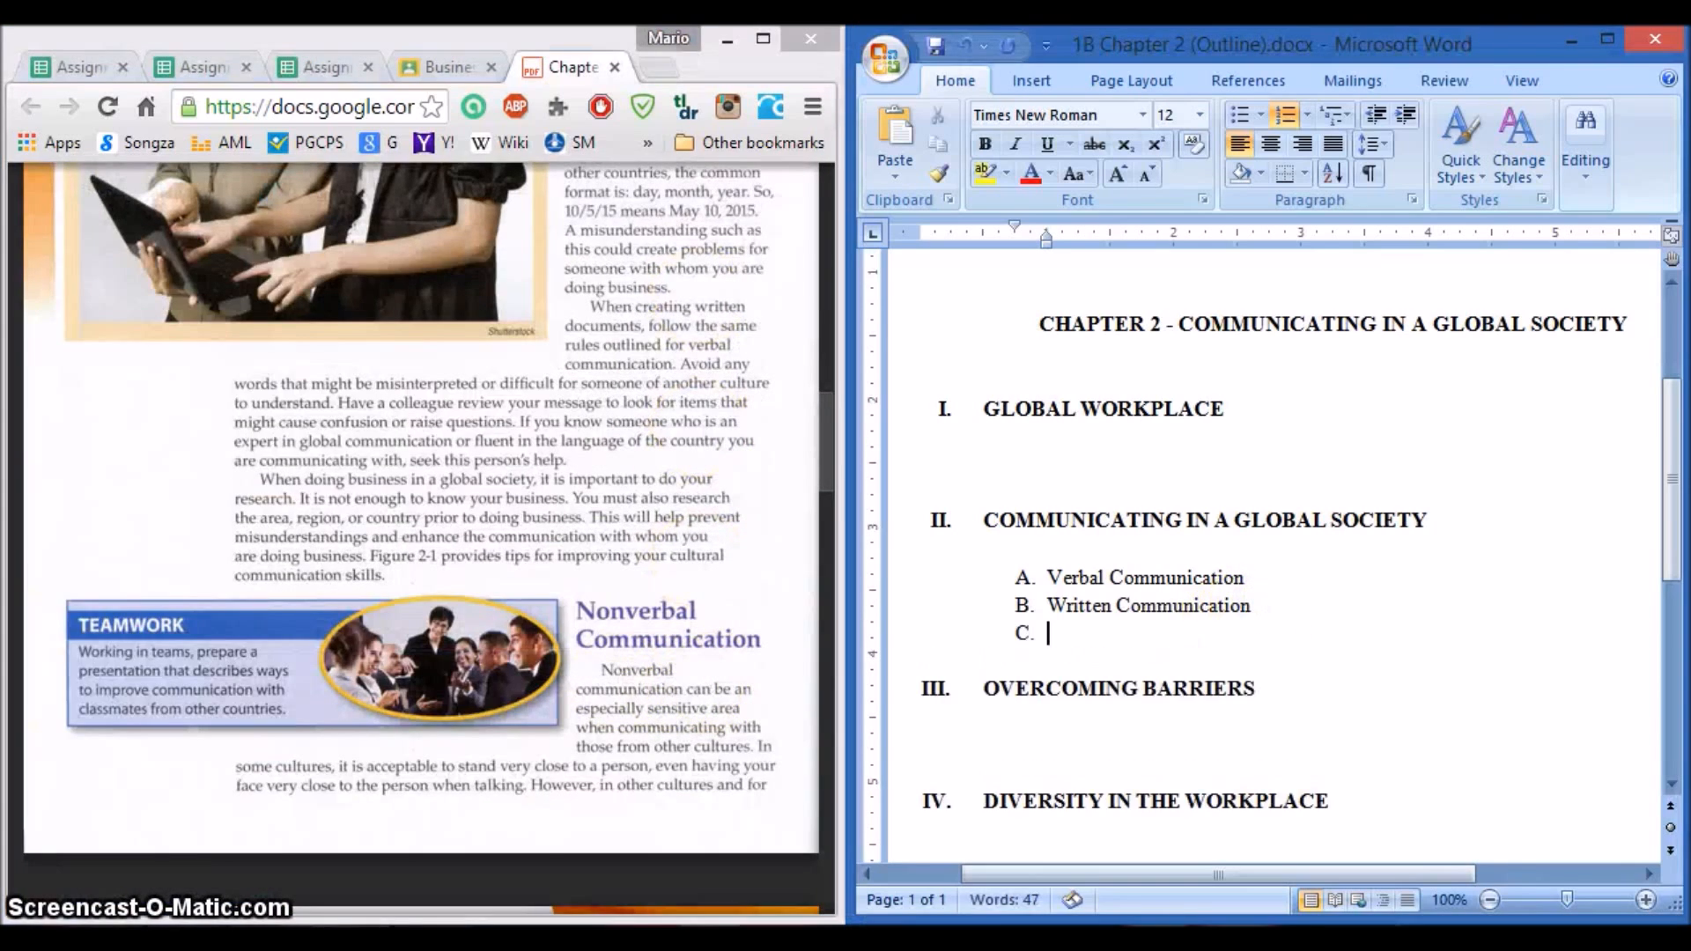
text(Nonverb)
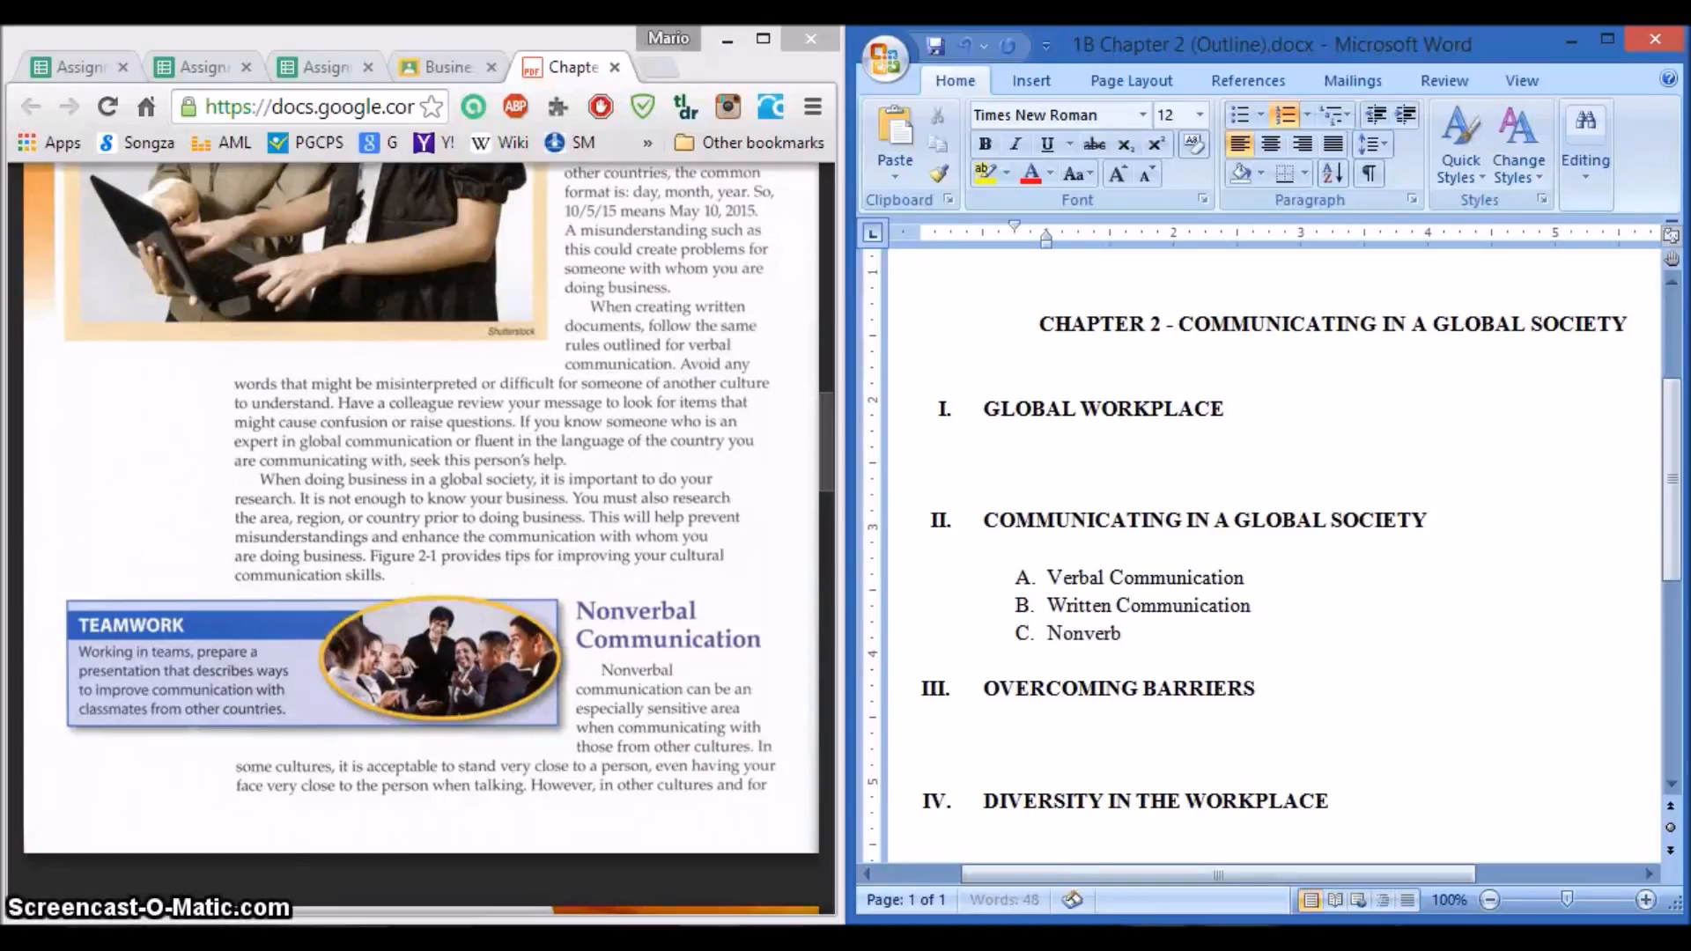
text(al Communication)
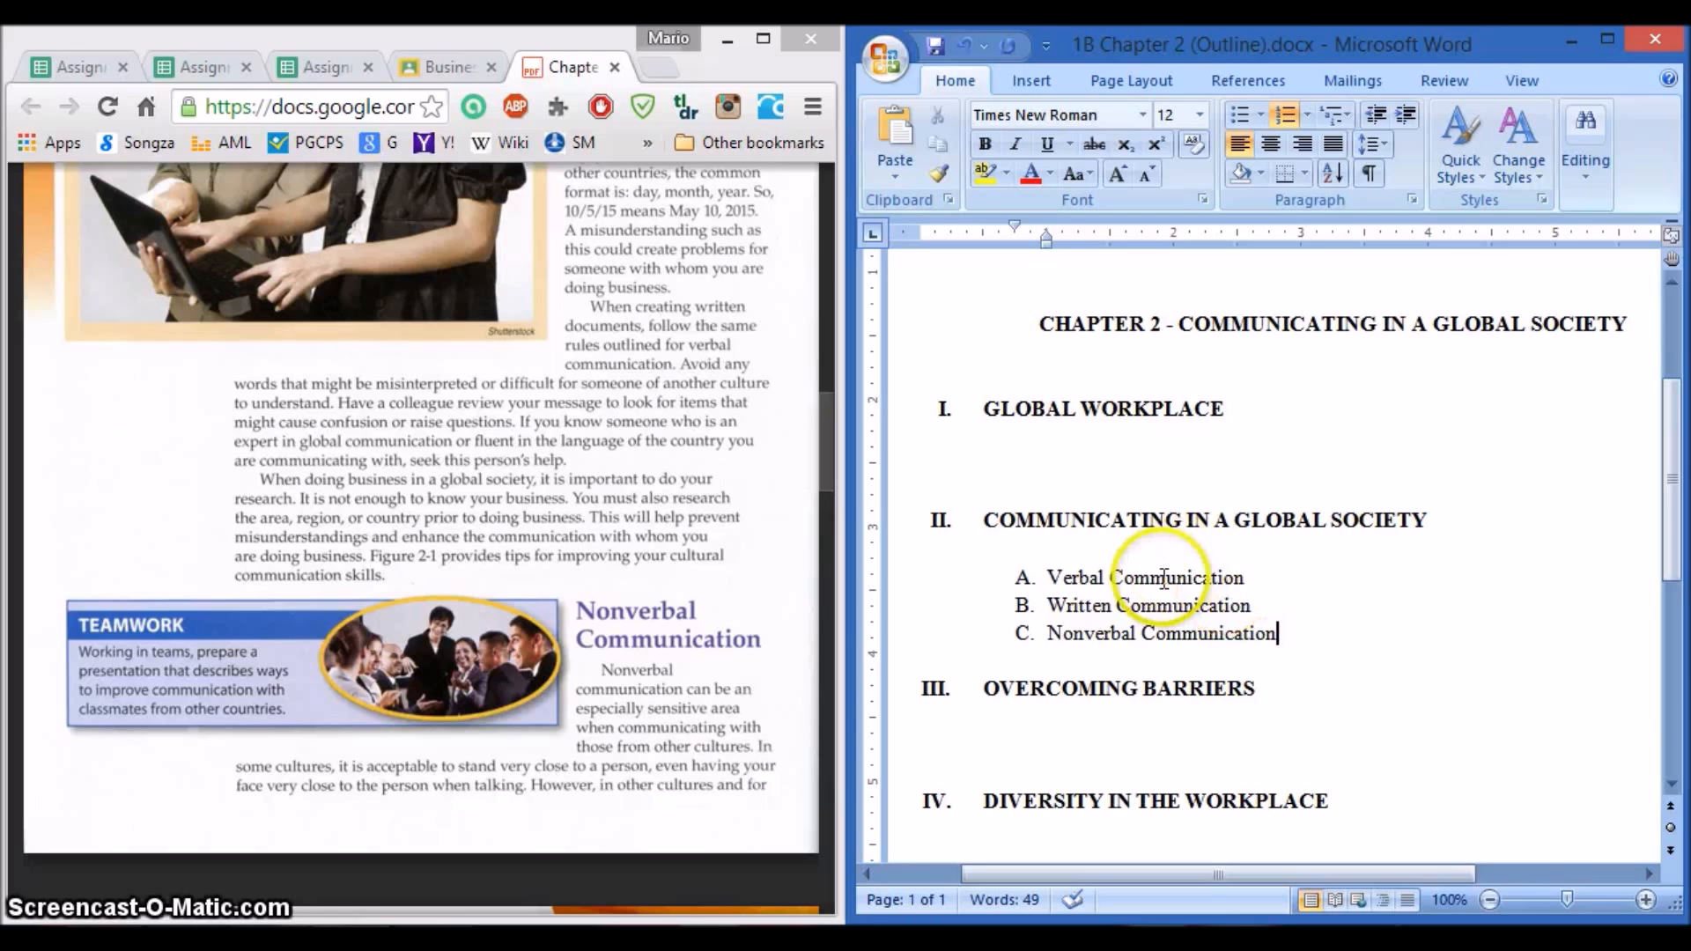
Step: Scroll the textbook PDF ahead to the next section
click(638, 696)
scroll(644, 699, down, 3)
scroll(644, 698, down, 10)
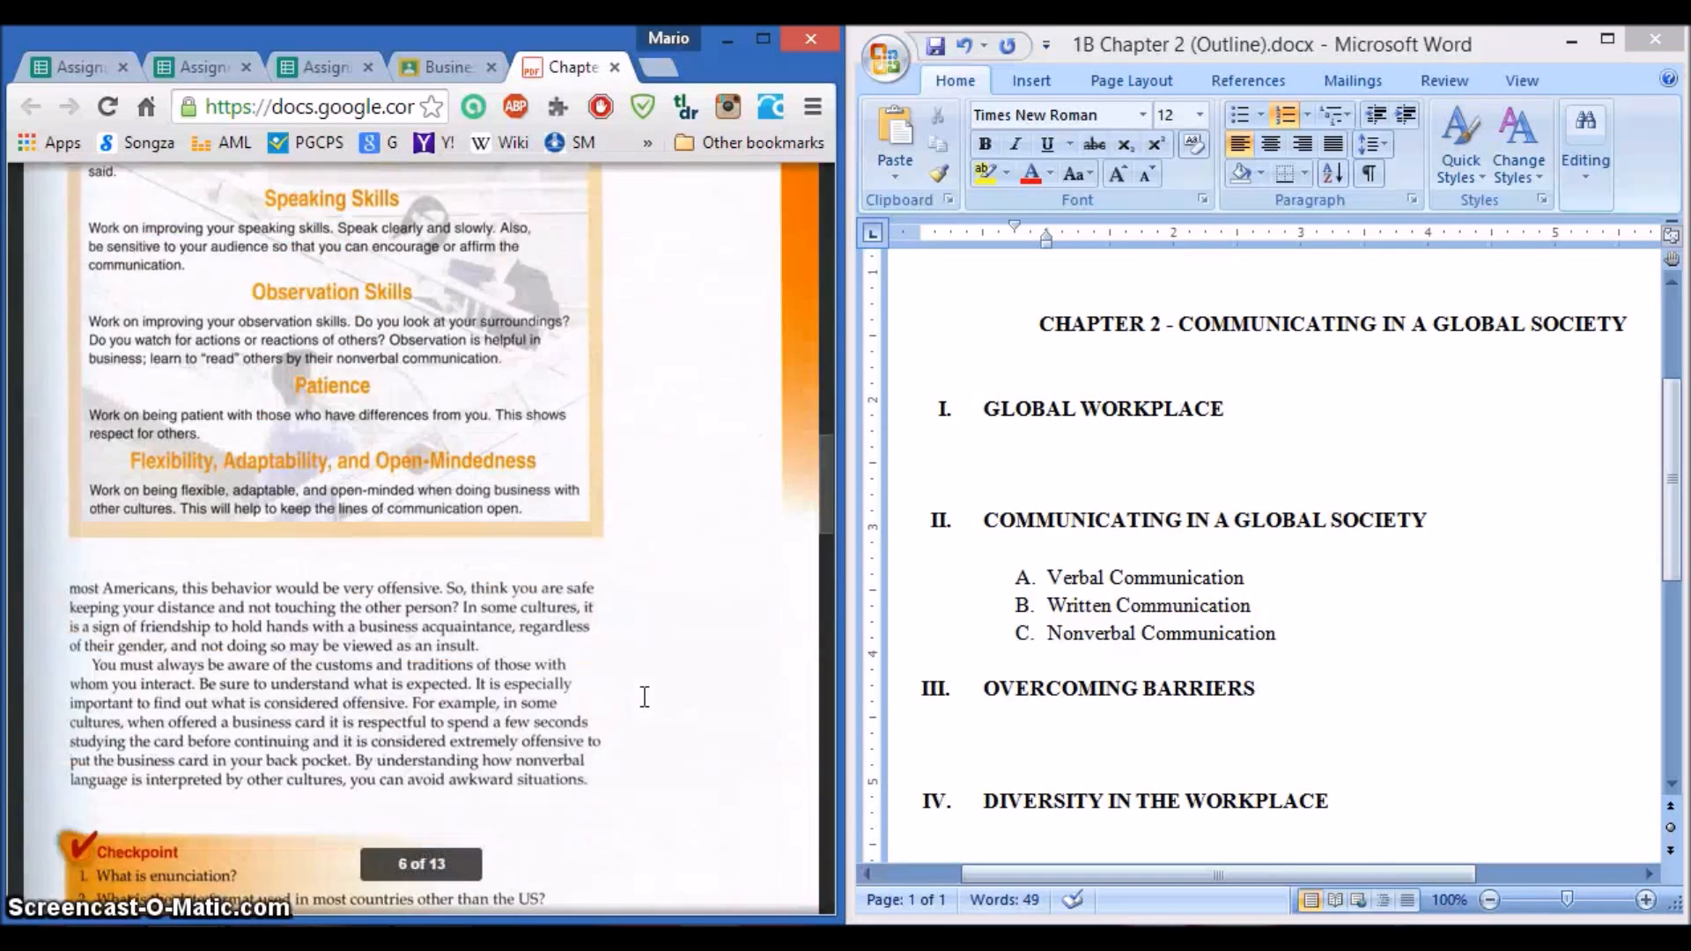
scroll(644, 697, down, 5)
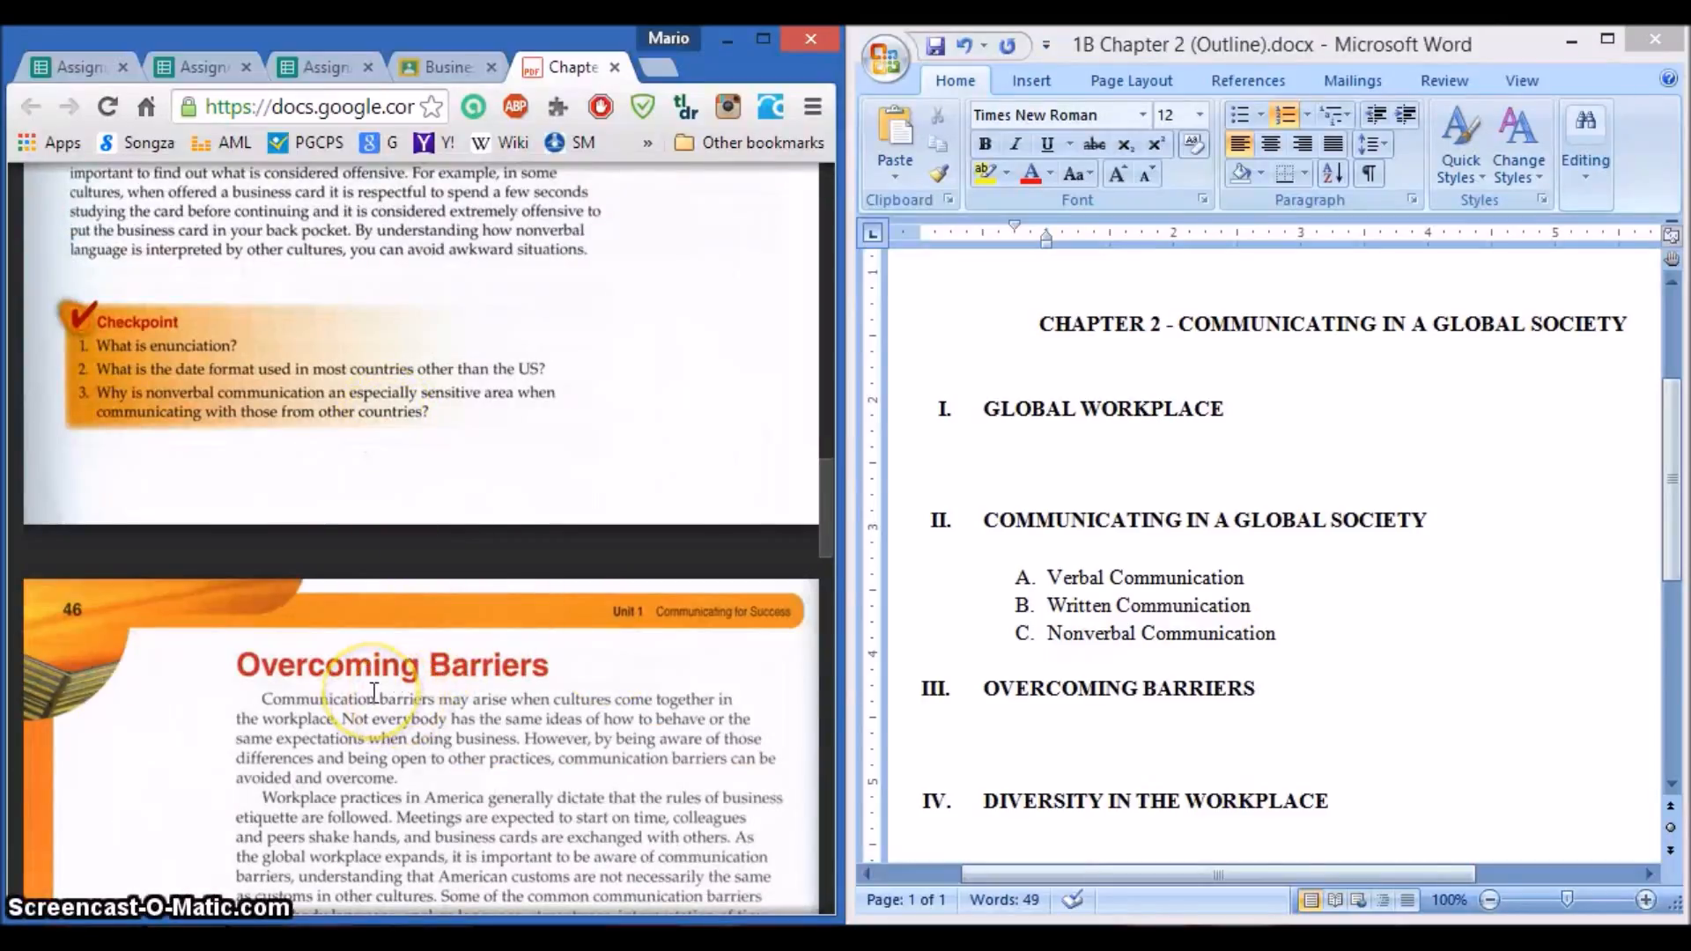
scroll(361, 691, down, 3)
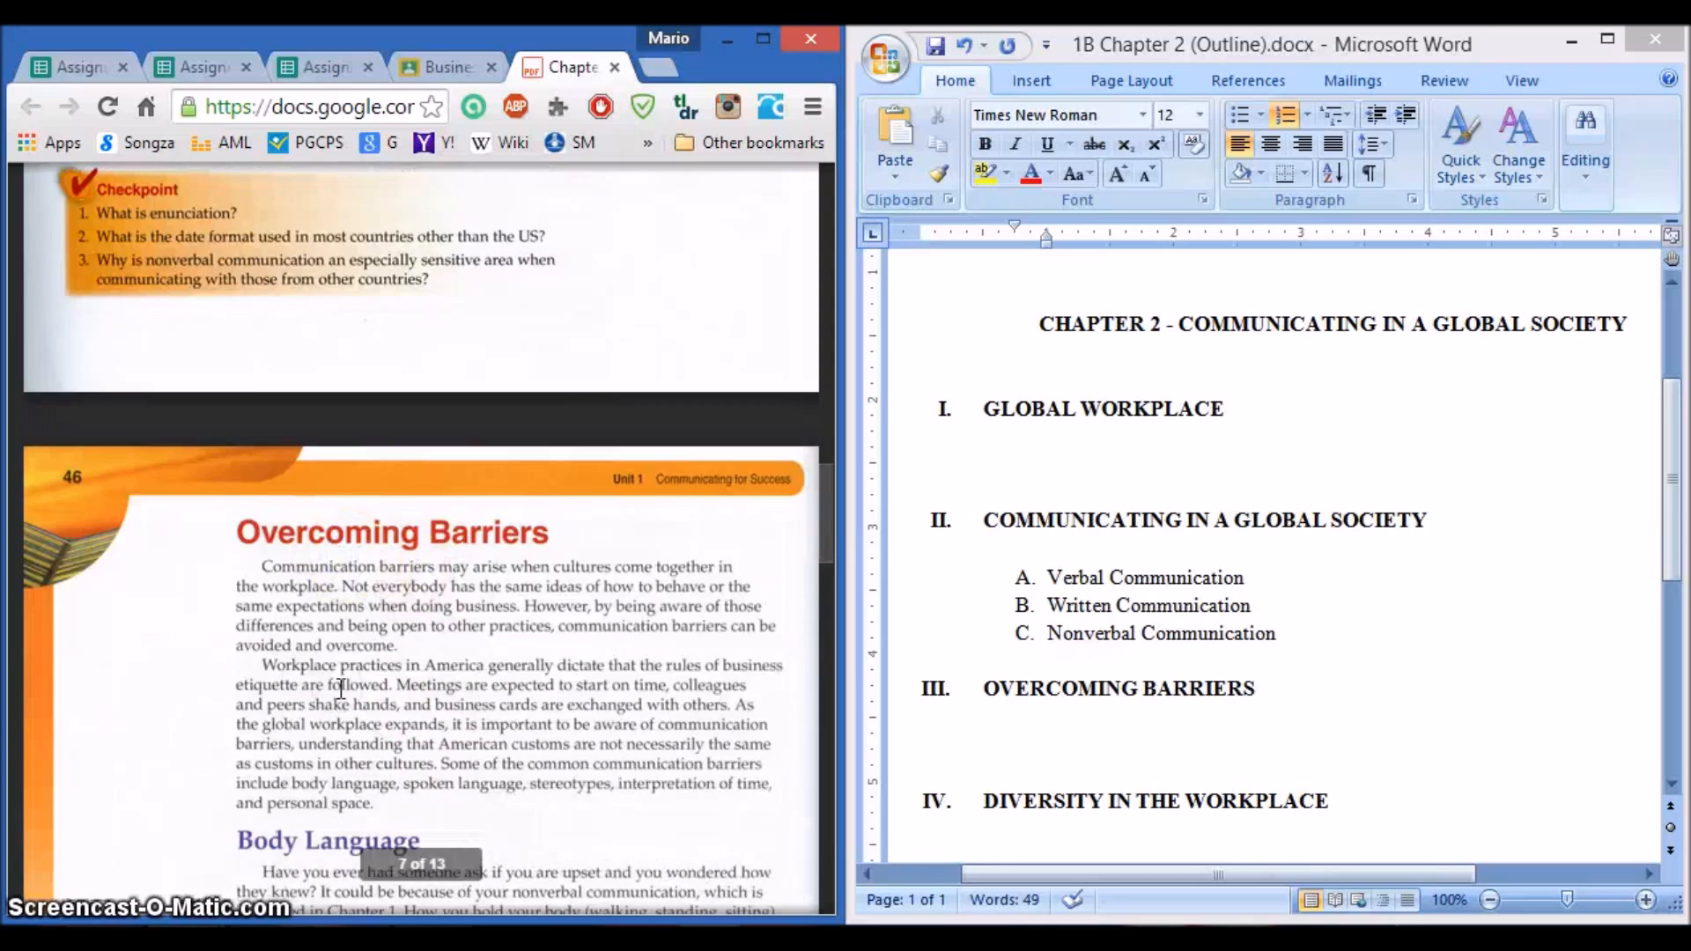
scroll(341, 688, down, 2)
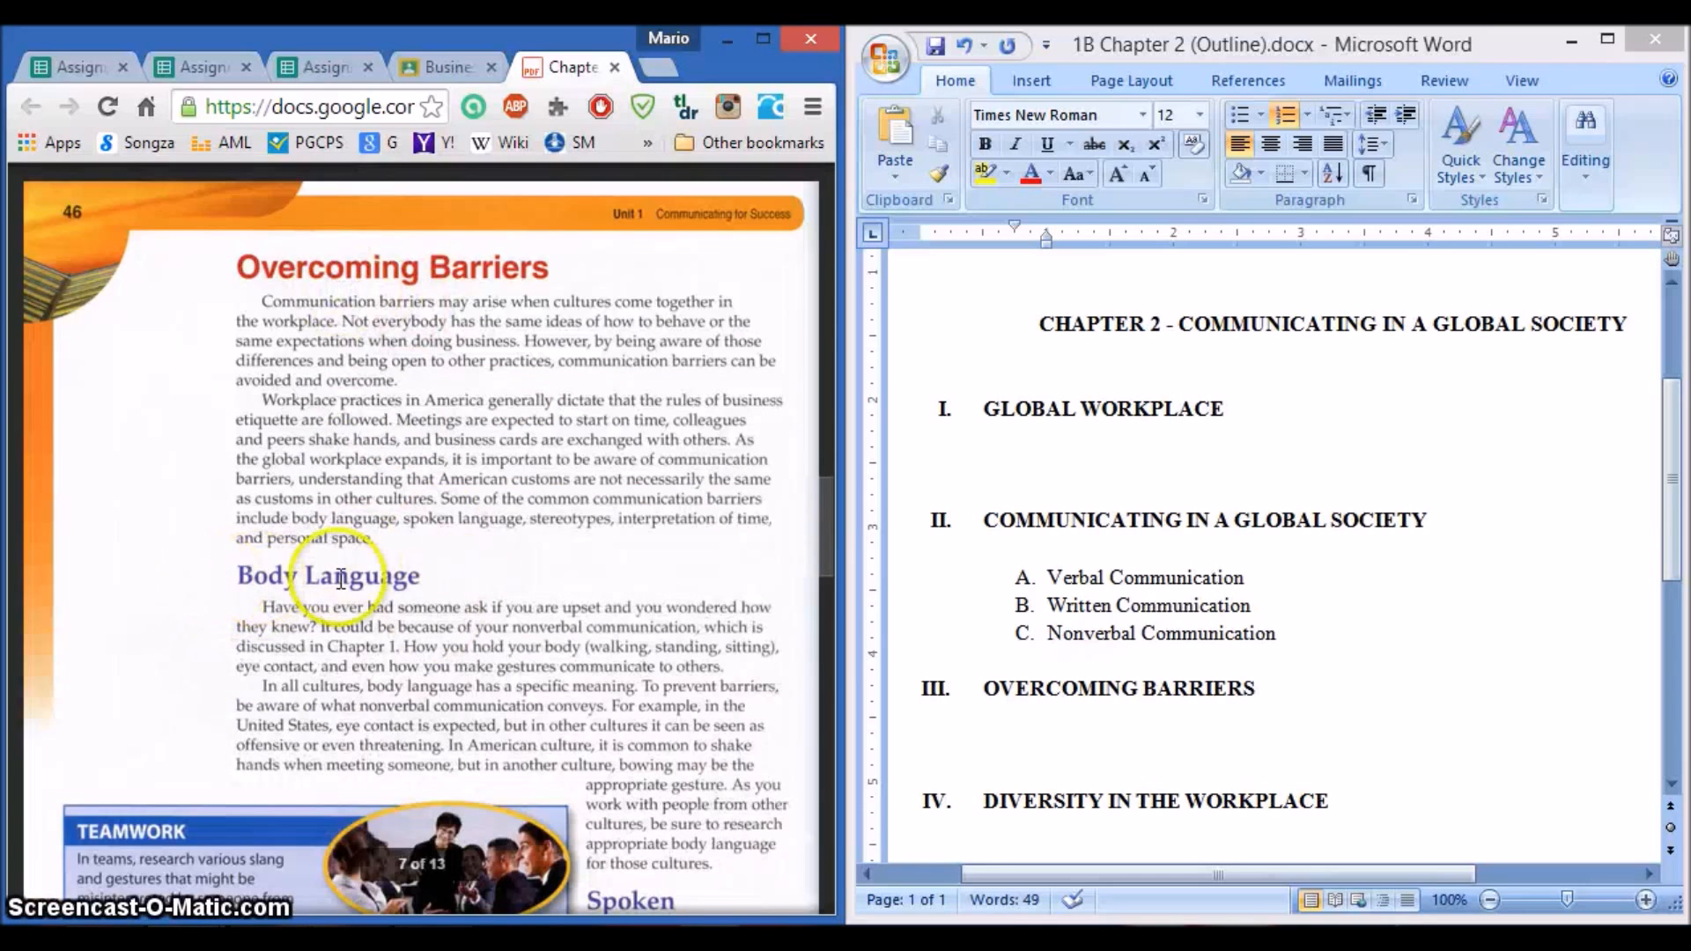
Step: Make the blank line under heading III a lettered item using Verbal Communication's formatting
click(962, 738)
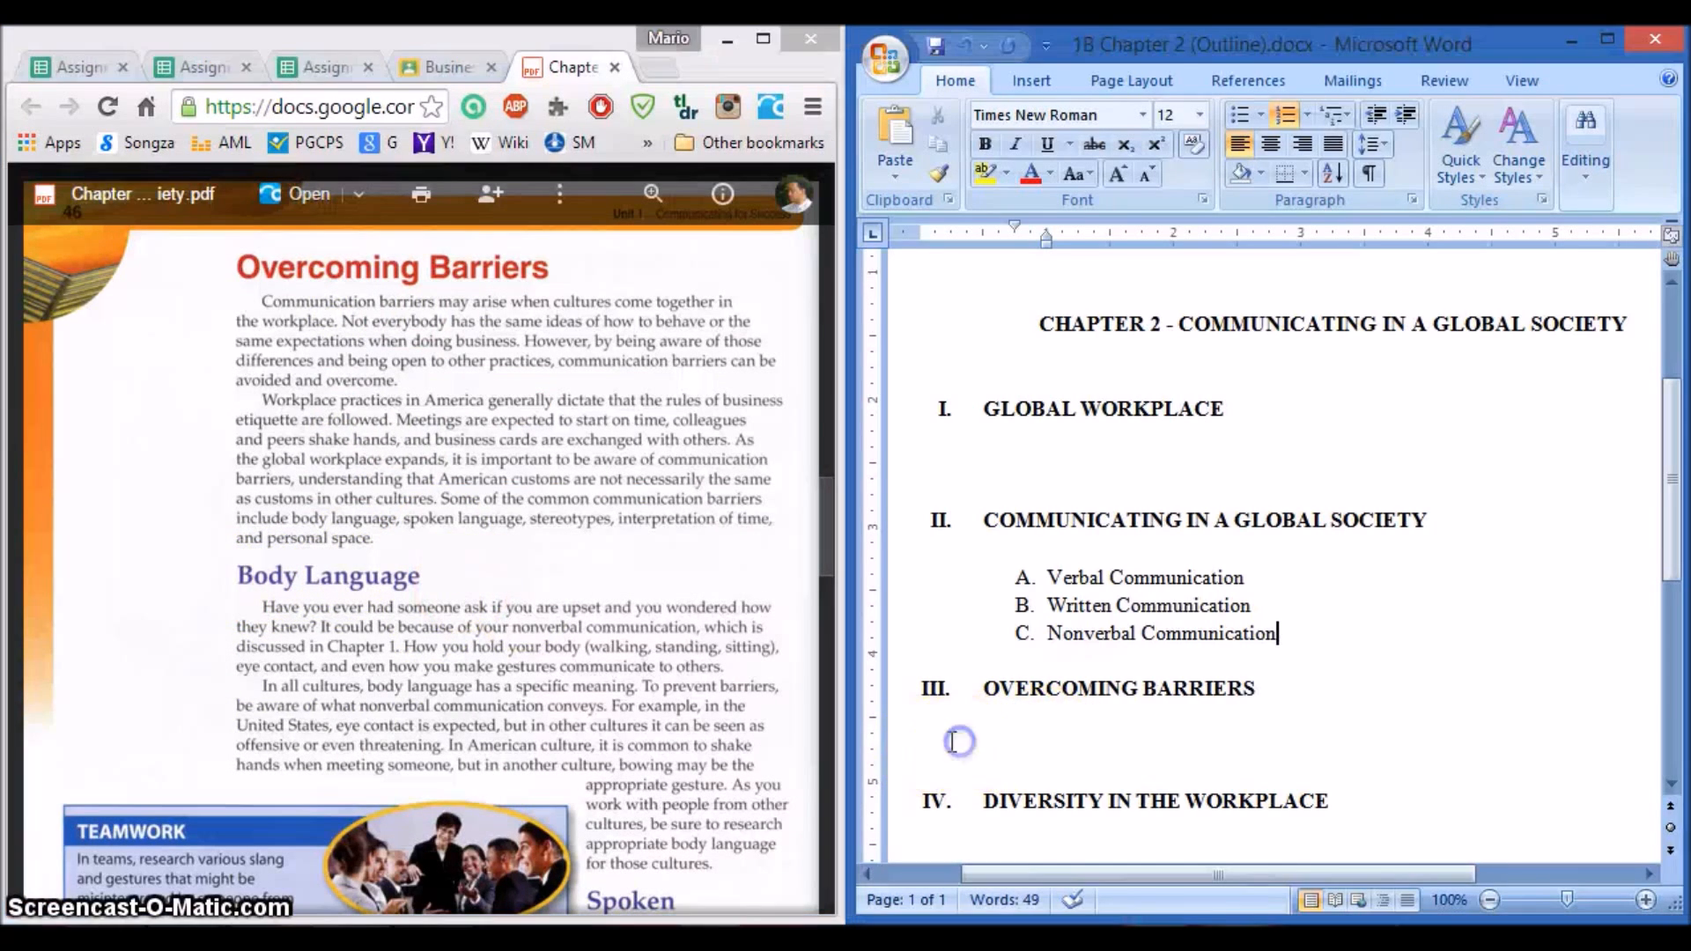
click(930, 747)
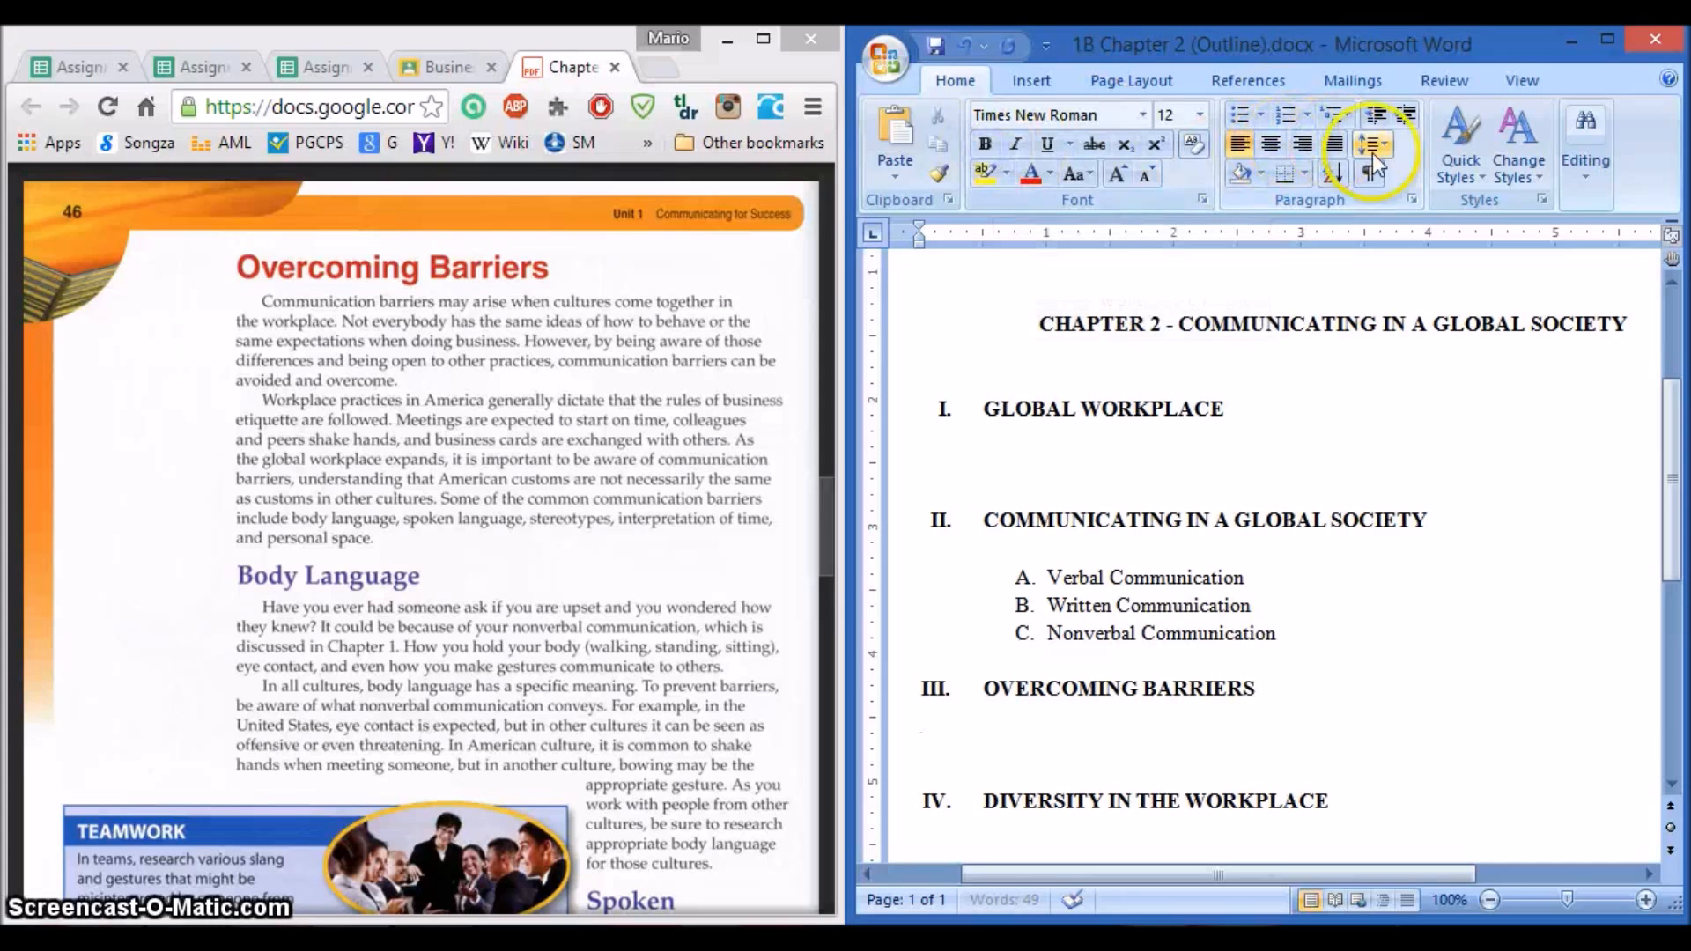
click(1284, 115)
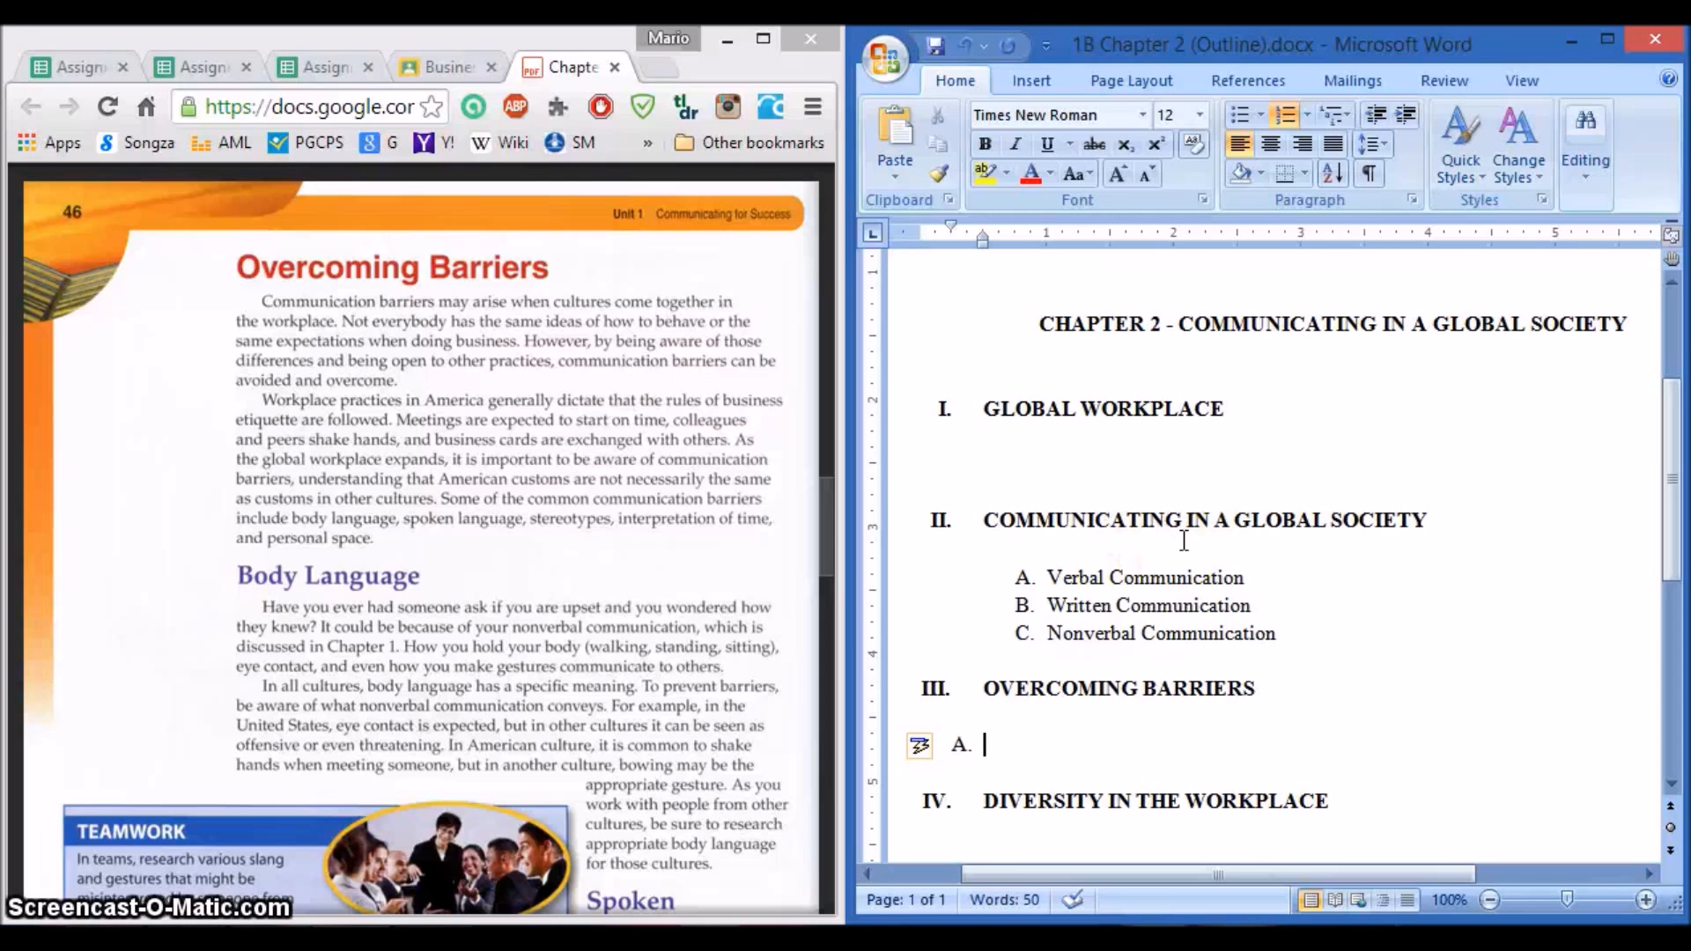
drag(1261, 578, 1014, 578)
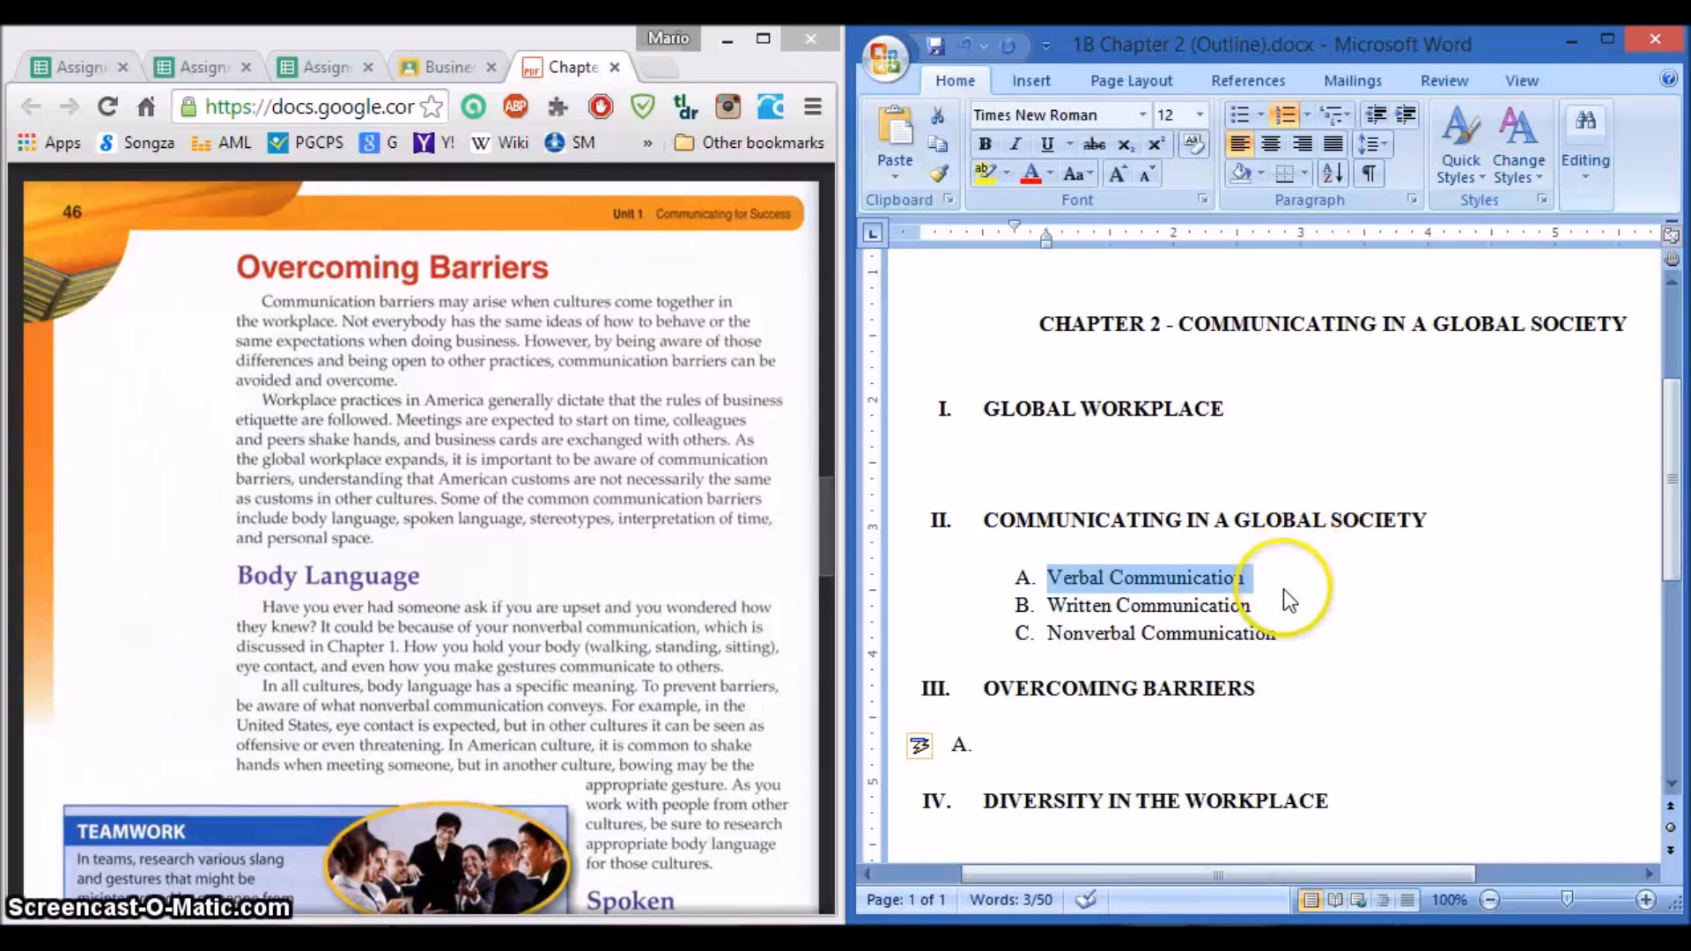
click(939, 173)
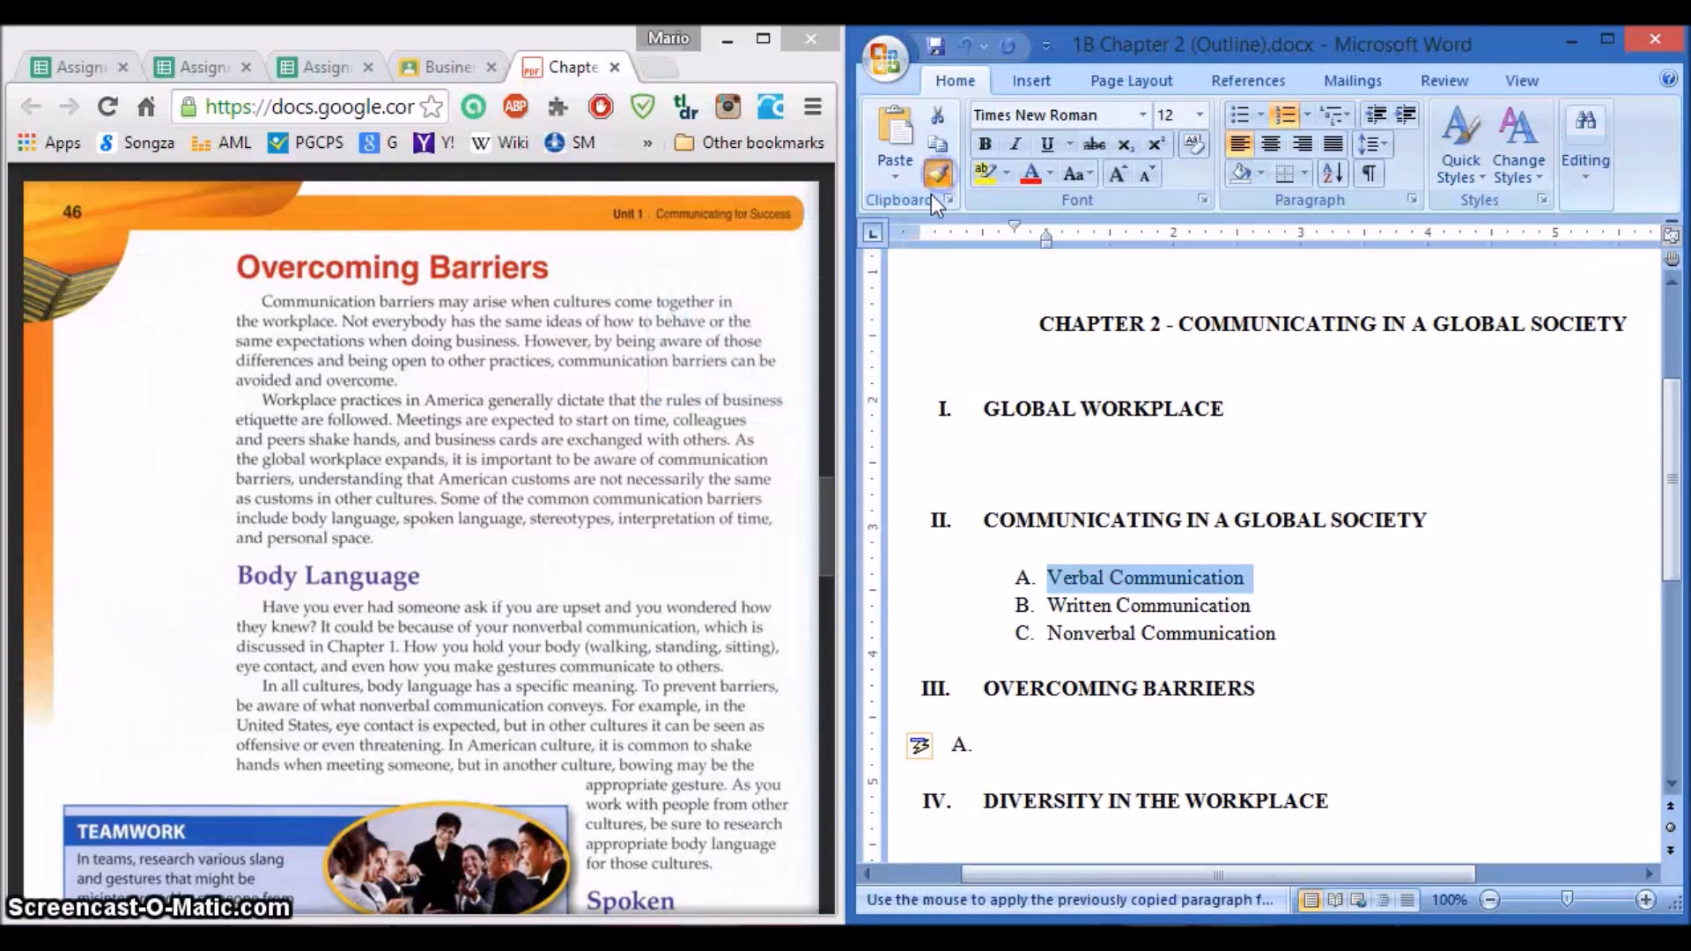
click(983, 746)
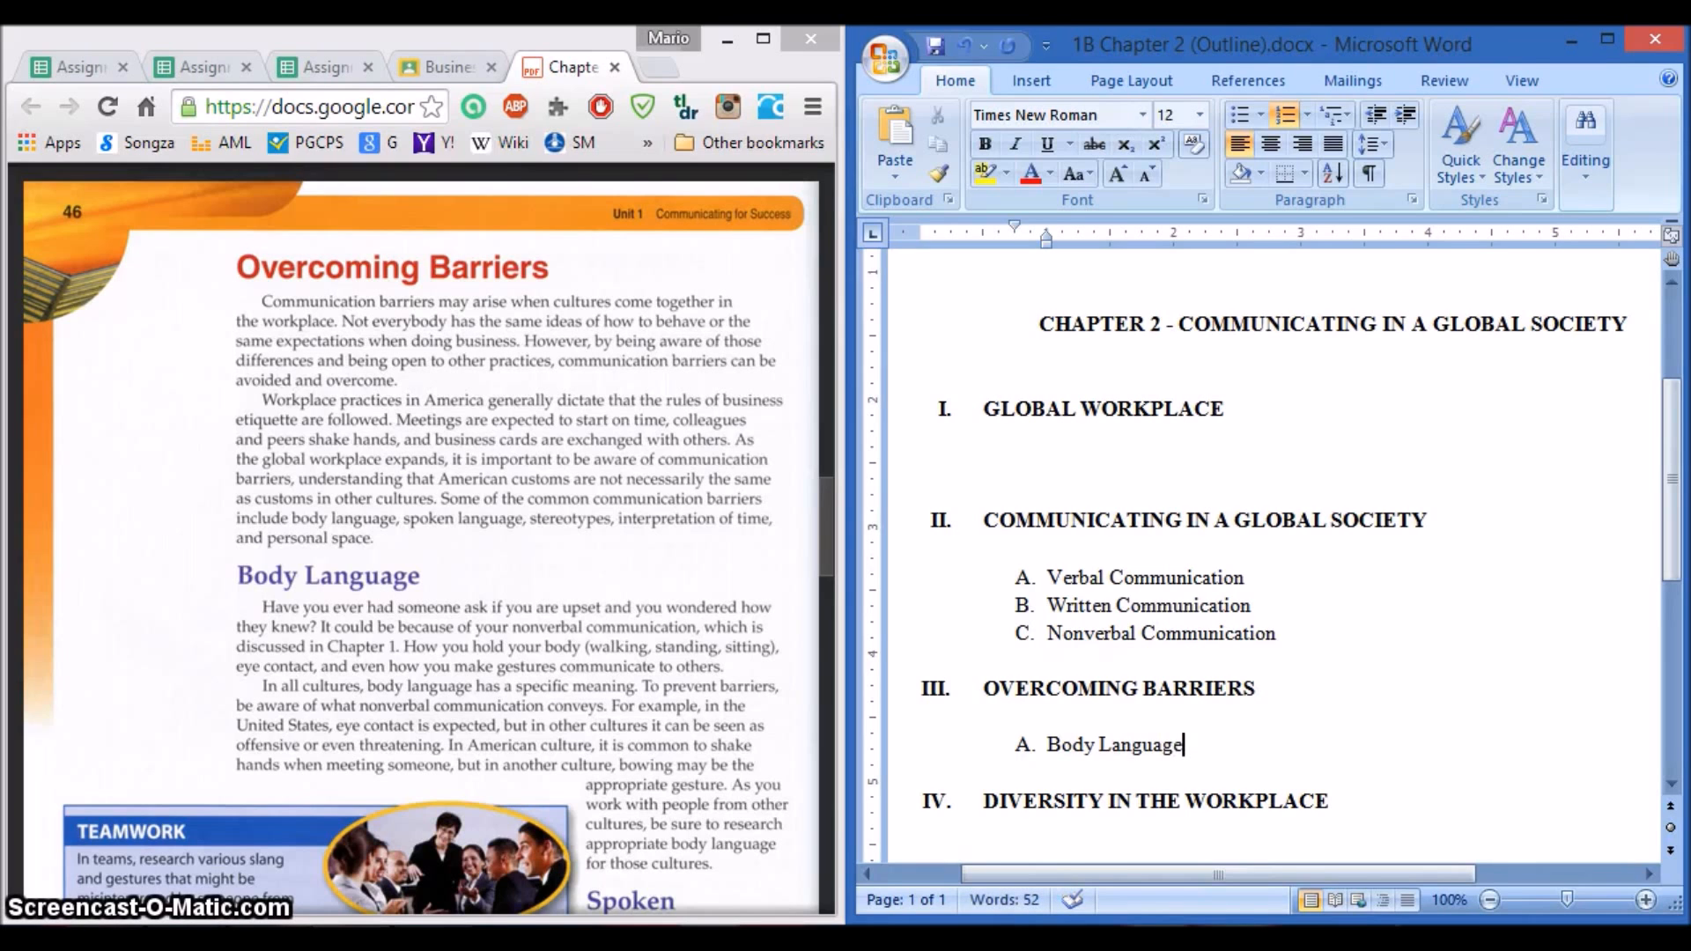
Step: Add B. Spoken Language after Body Language under heading III
click(375, 658)
scroll(393, 624, down, 3)
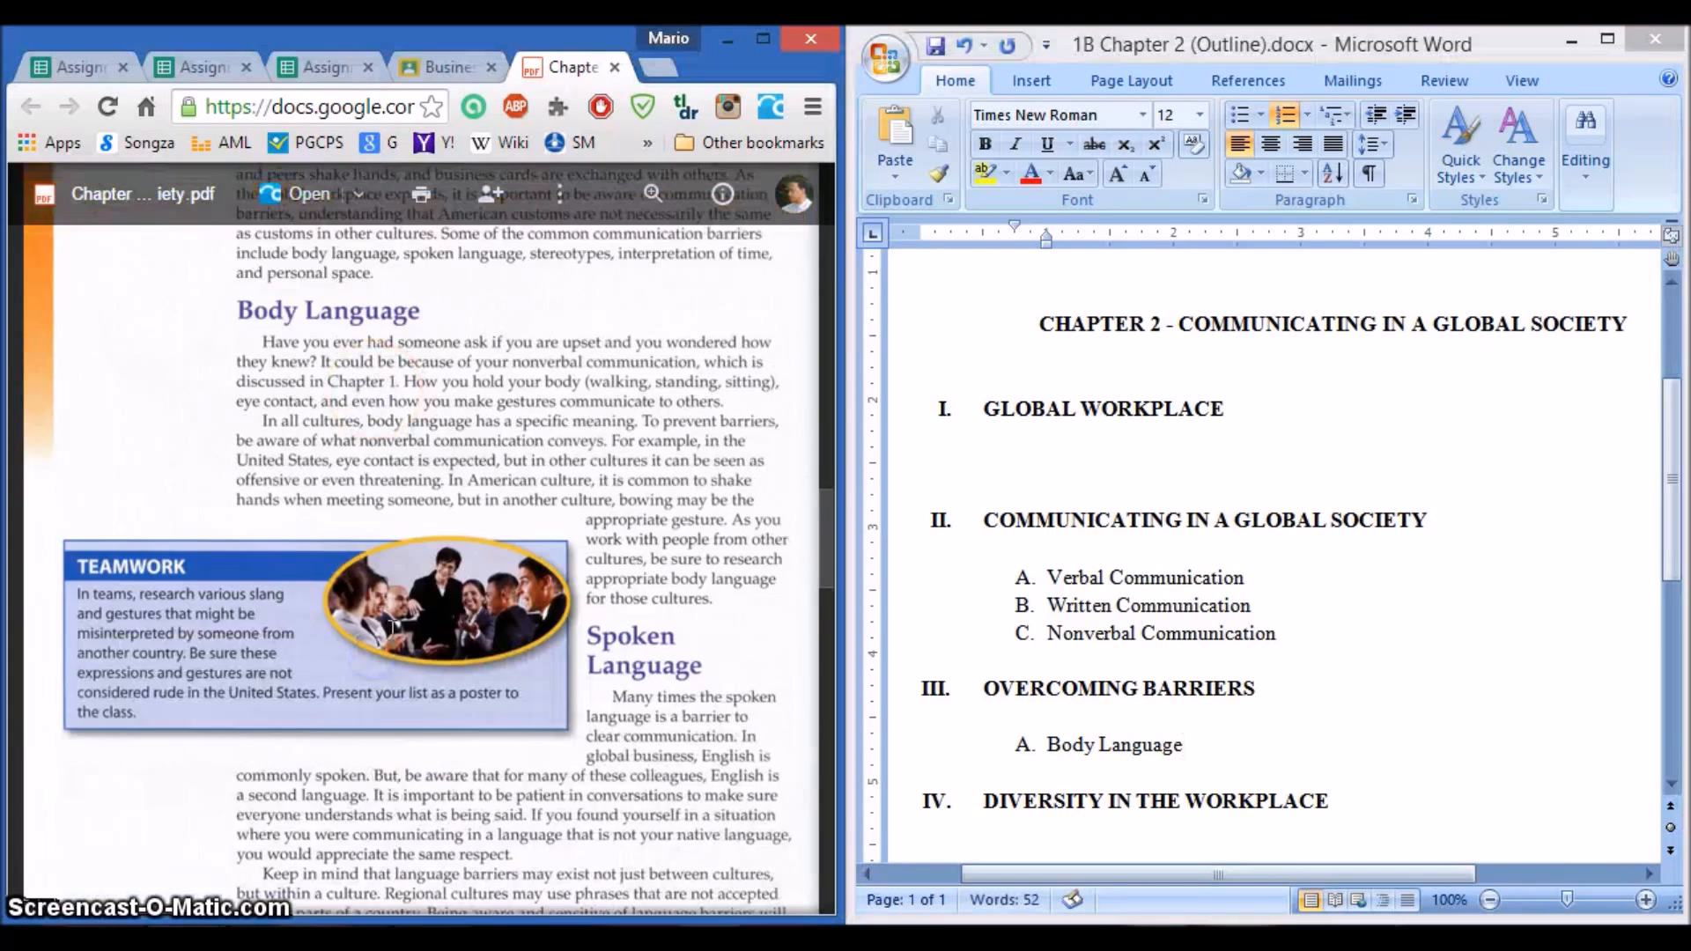
scroll(393, 625, down, 3)
click(1188, 747)
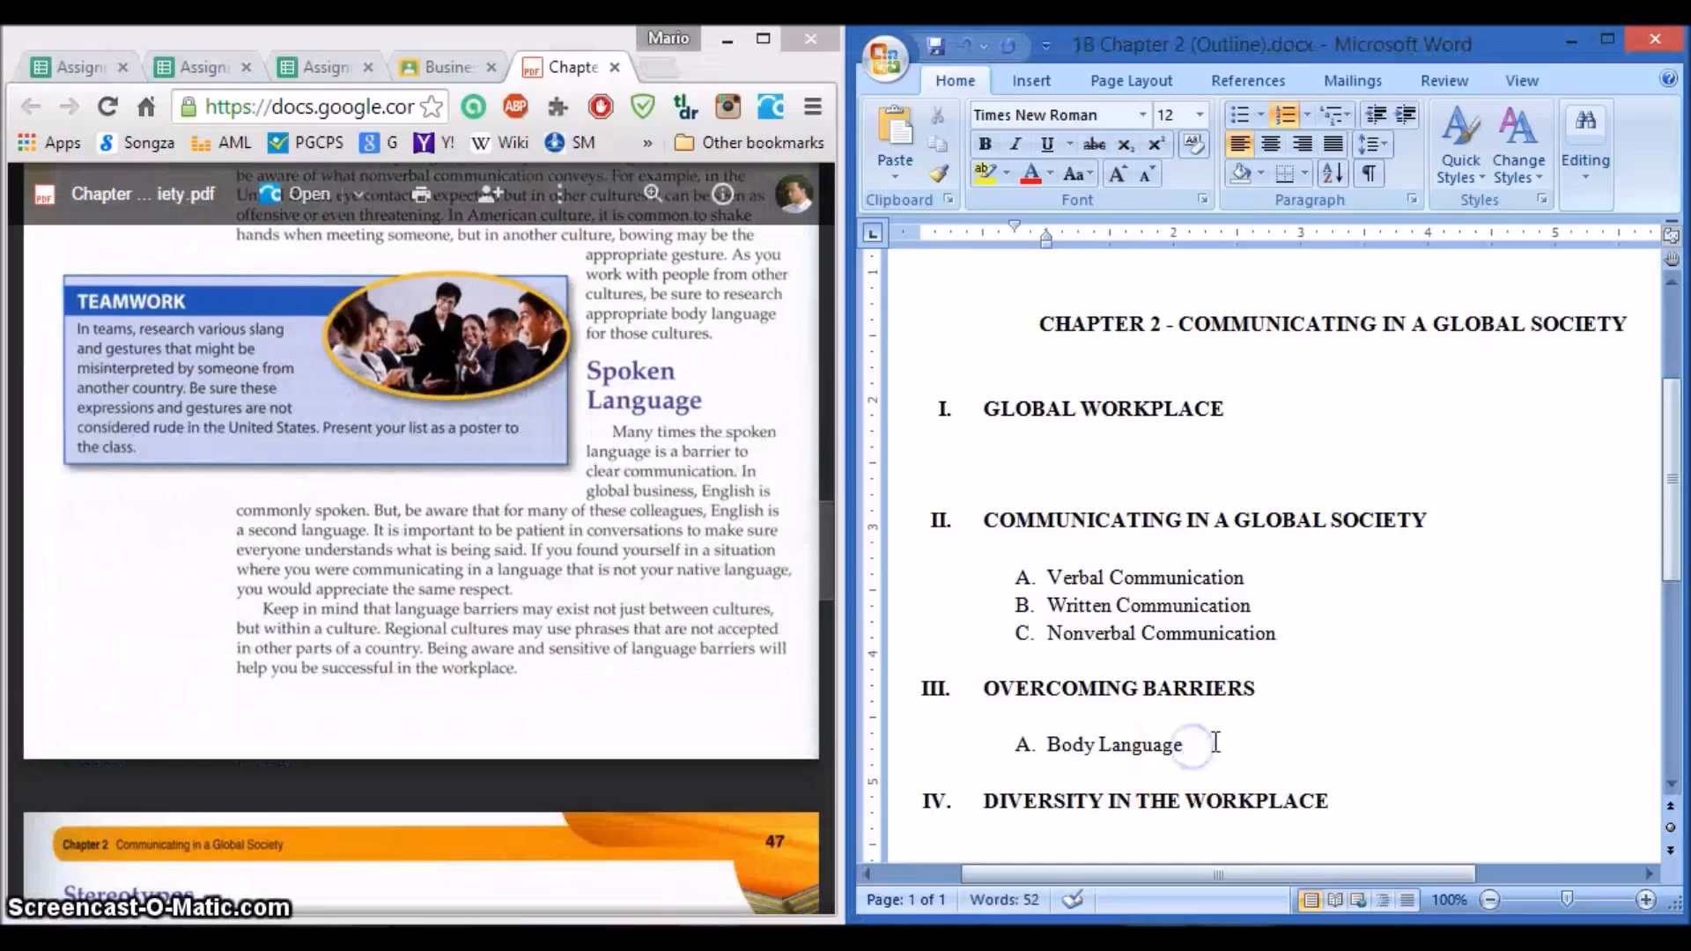
key(Return)
text(Spoken Language)
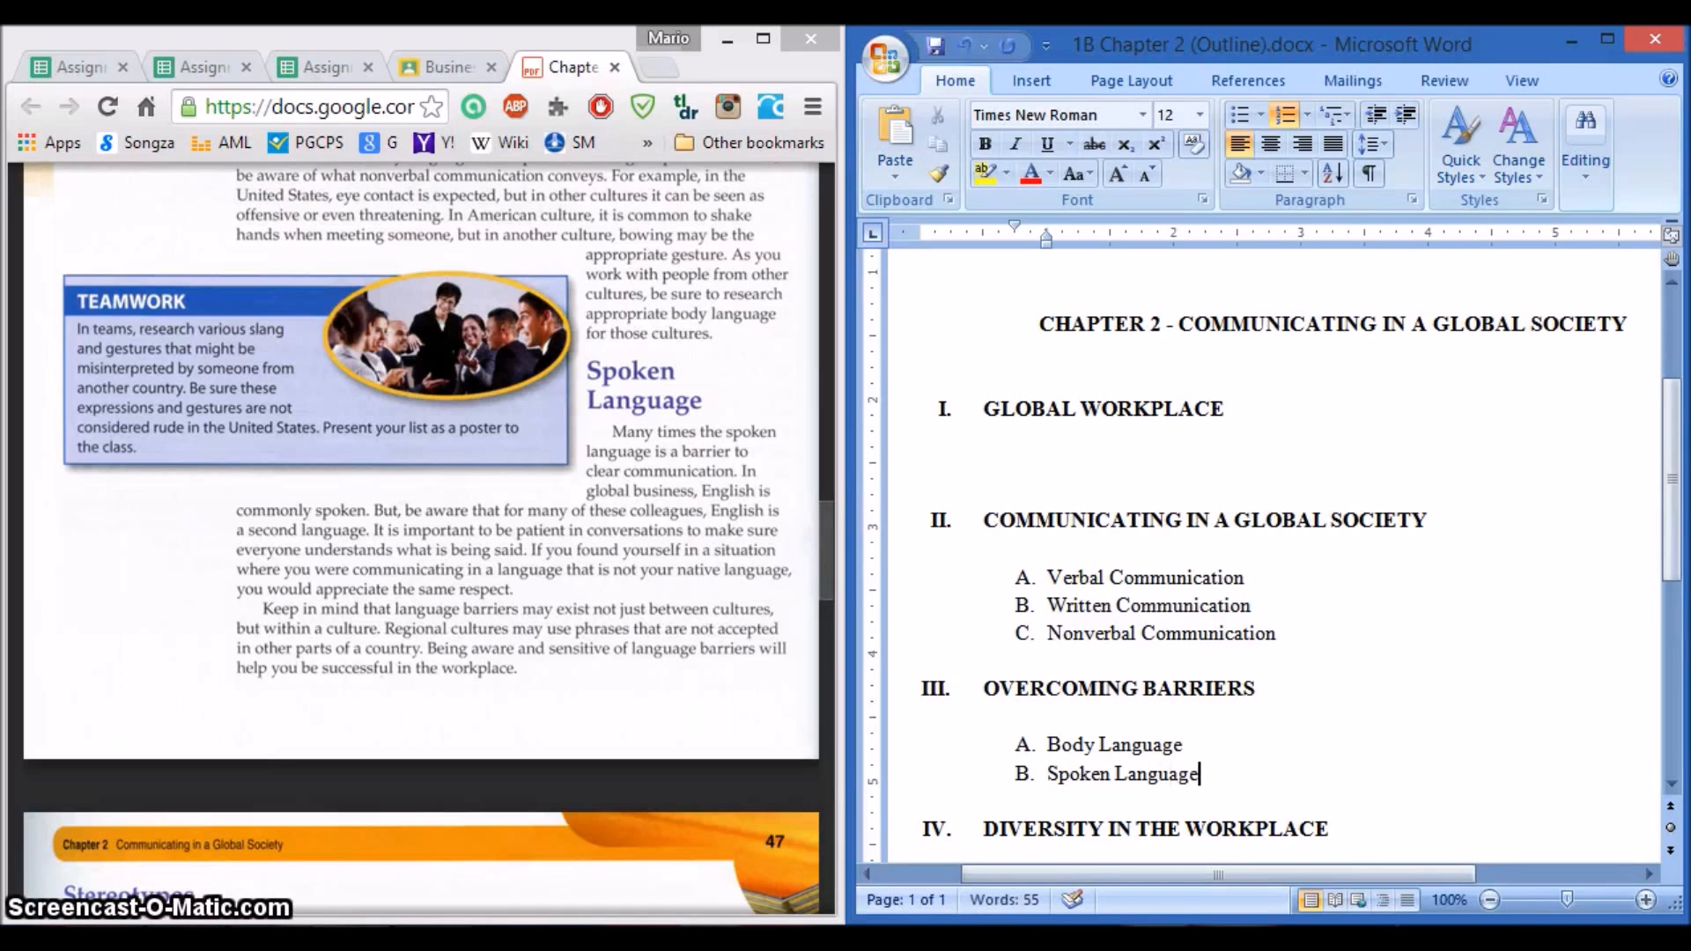
key(Return)
Step: Add C. Stereotypes and begin D. Interpretation of Time
scroll(339, 602, down, 7)
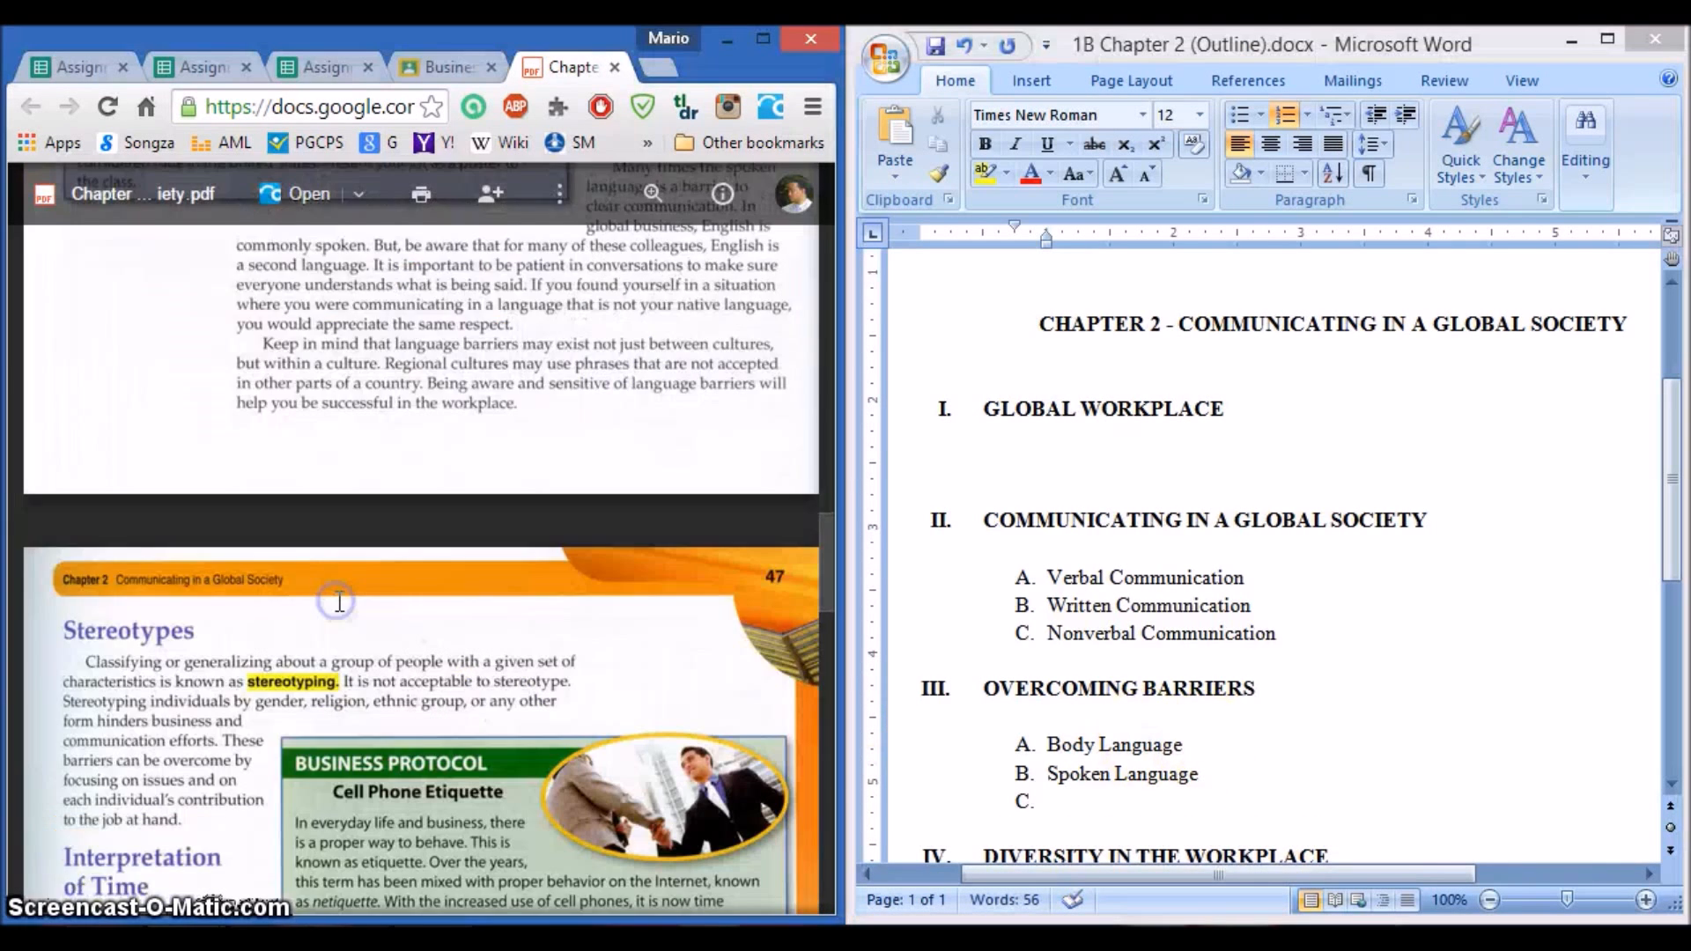
scroll(339, 602, up, 2)
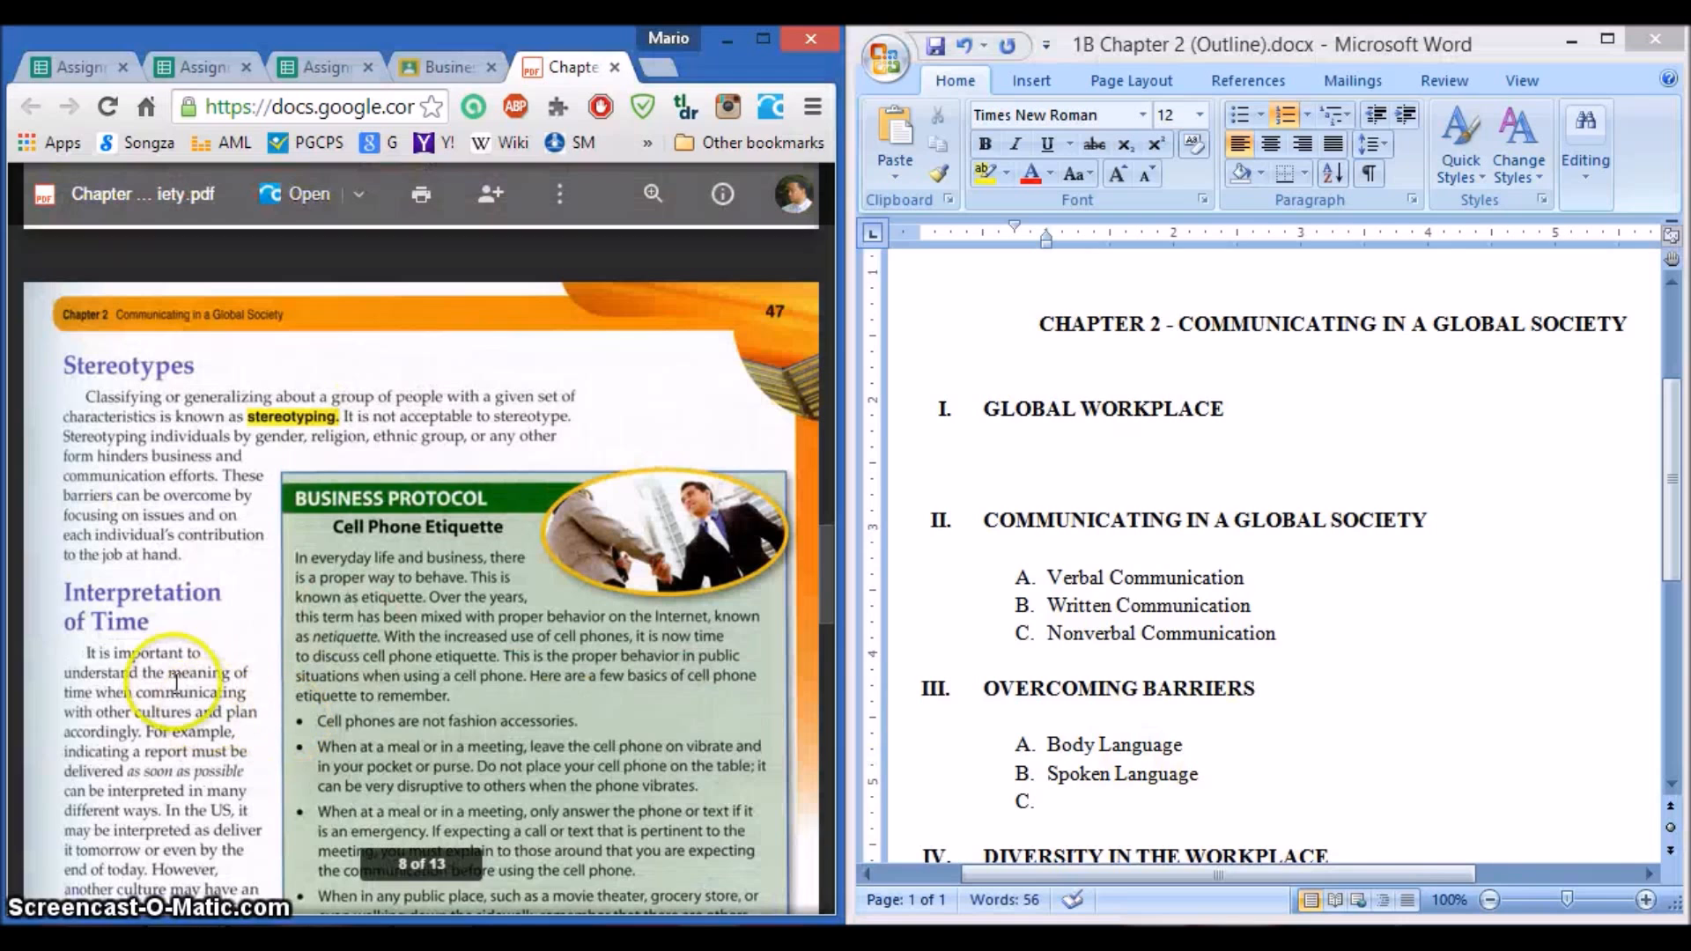
click(1129, 820)
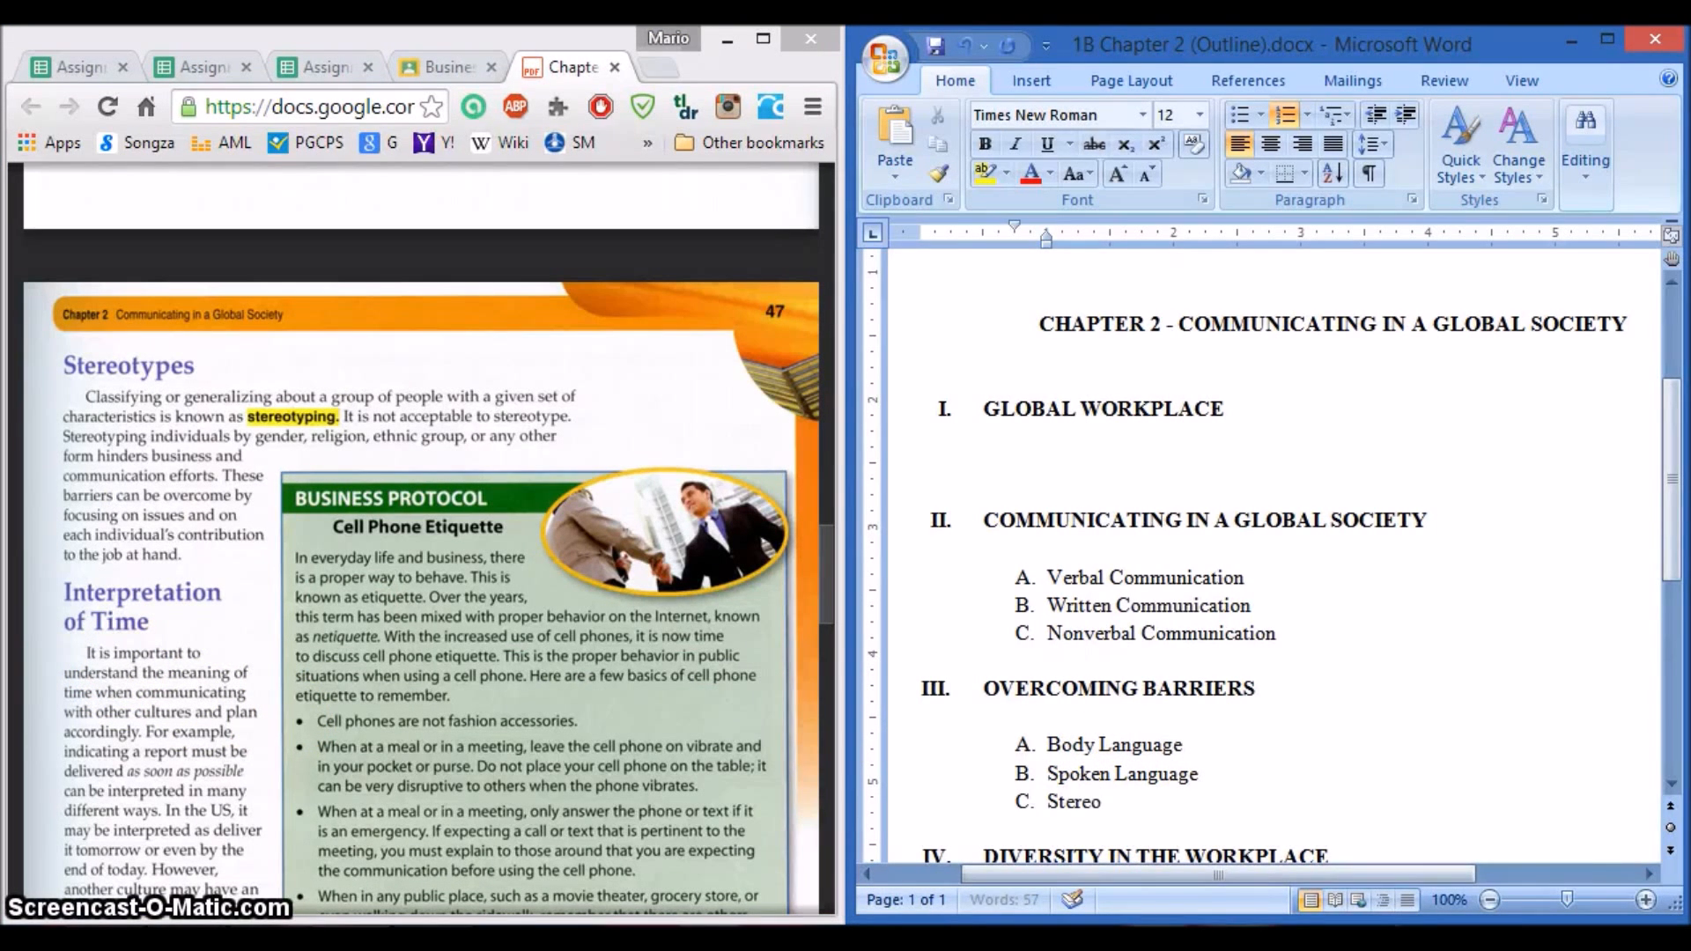
text(Stereotypes)
key(Return)
text(Interpretation of Time)
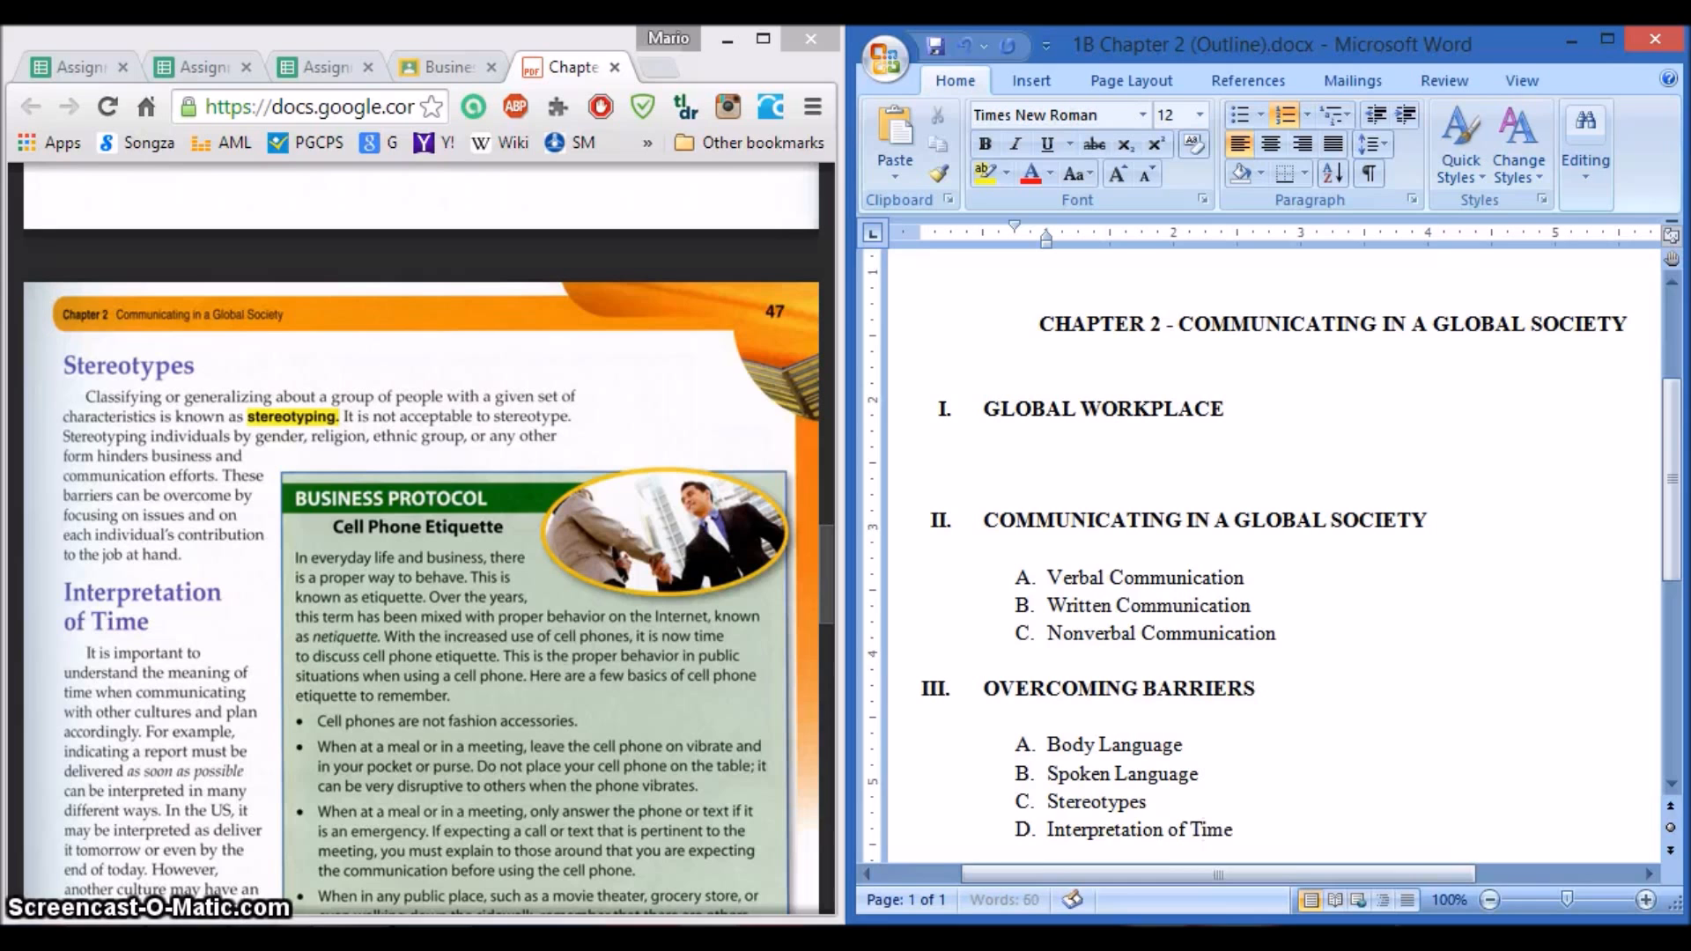
Step: Check the PDF and add E. Personal Space after Interpretation of Time
click(490, 643)
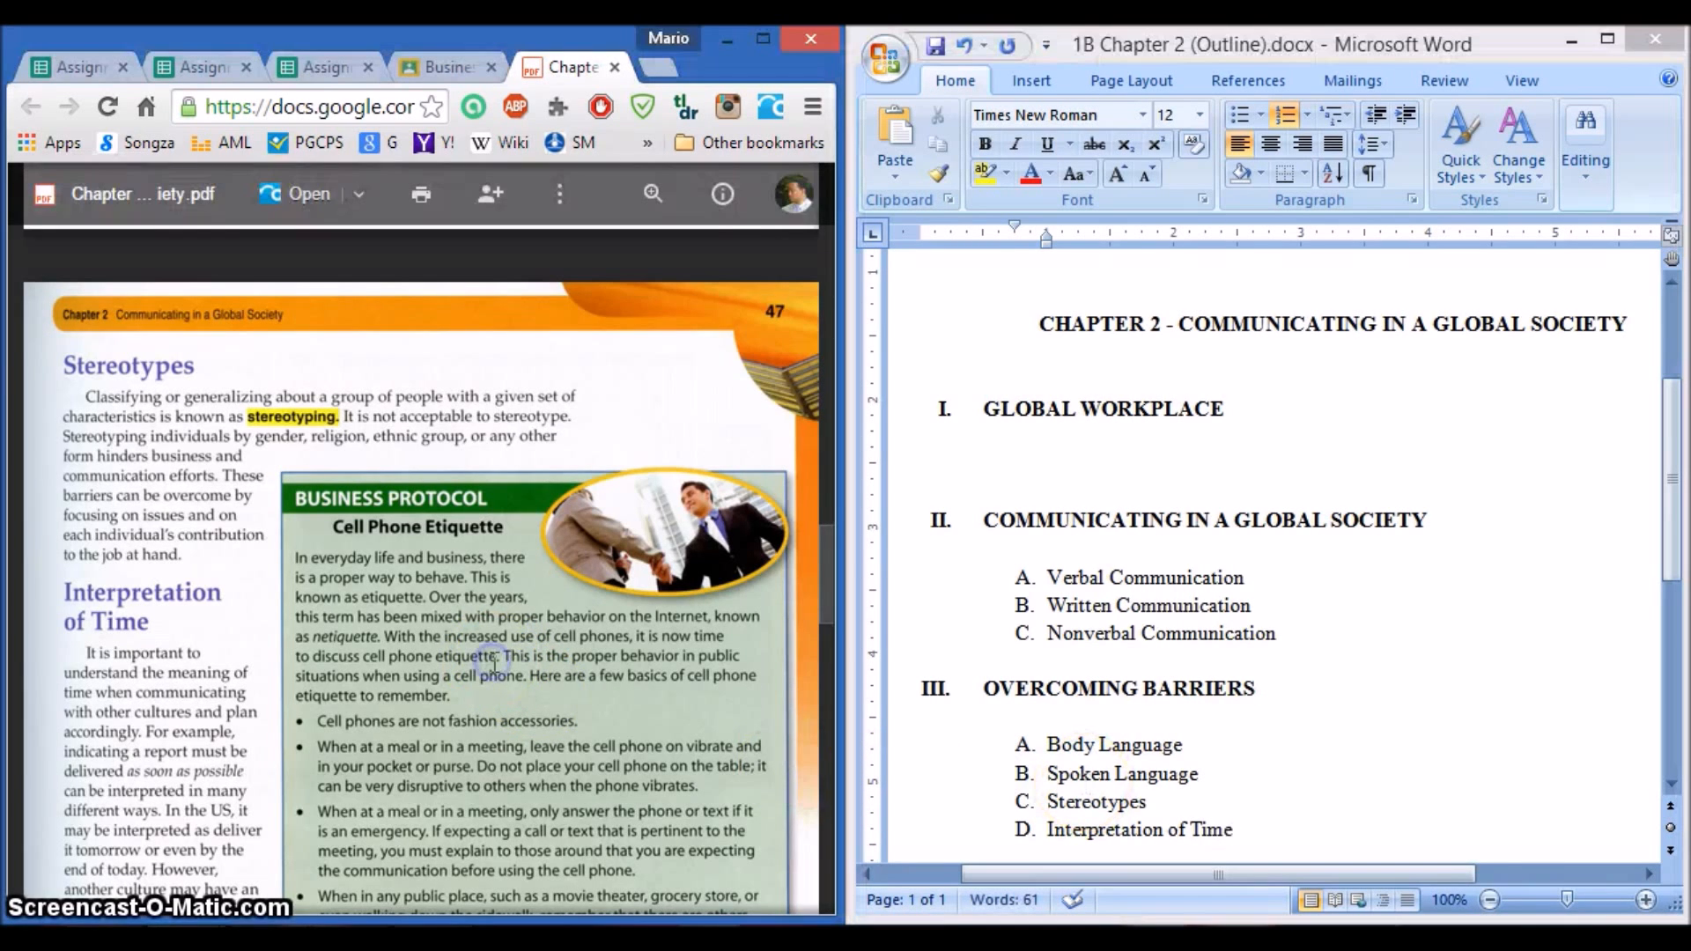
scroll(495, 662, down, 5)
scroll(494, 663, down, 10)
click(1189, 776)
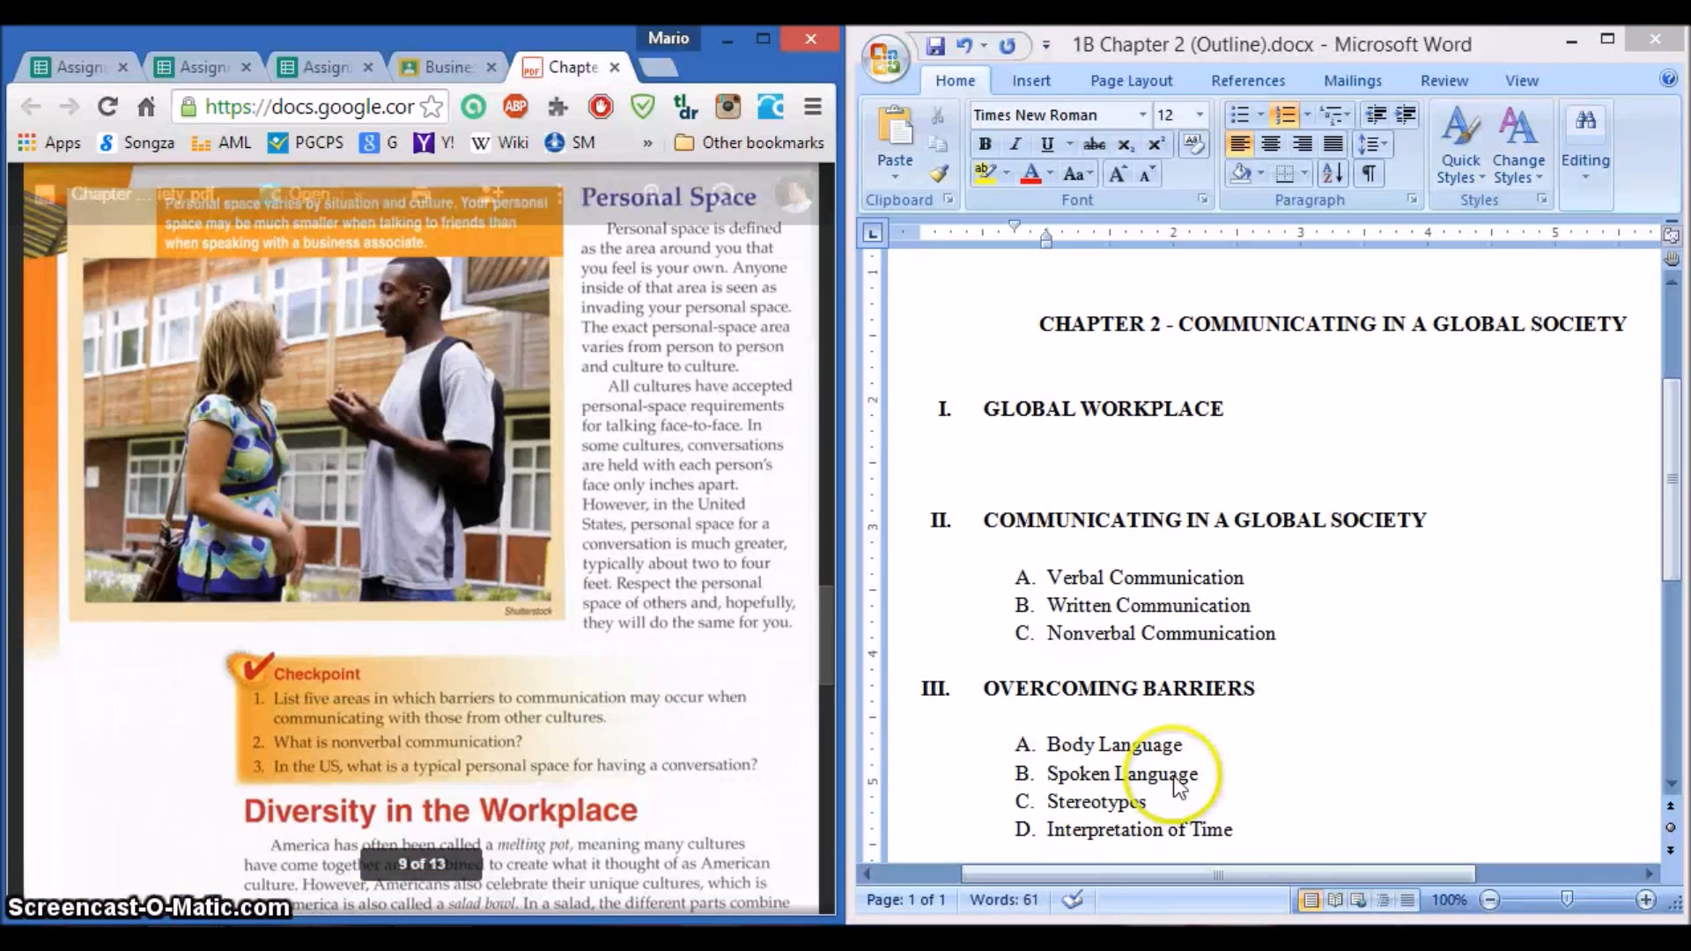
click(1238, 829)
key(Return)
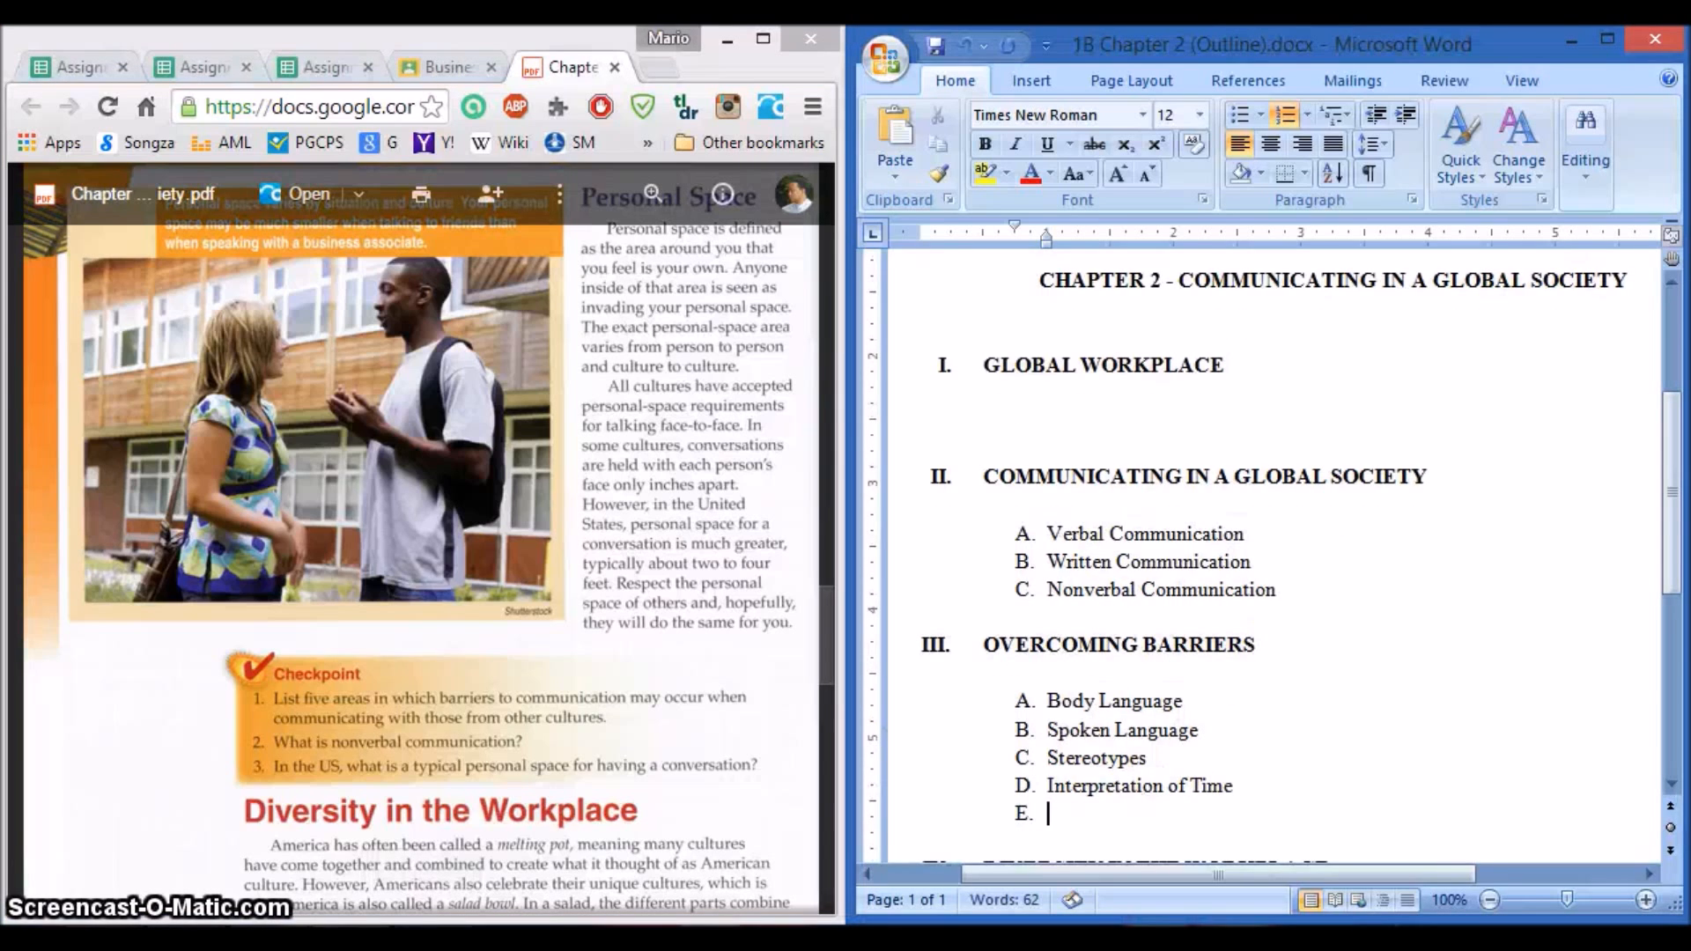
text(Personal Space)
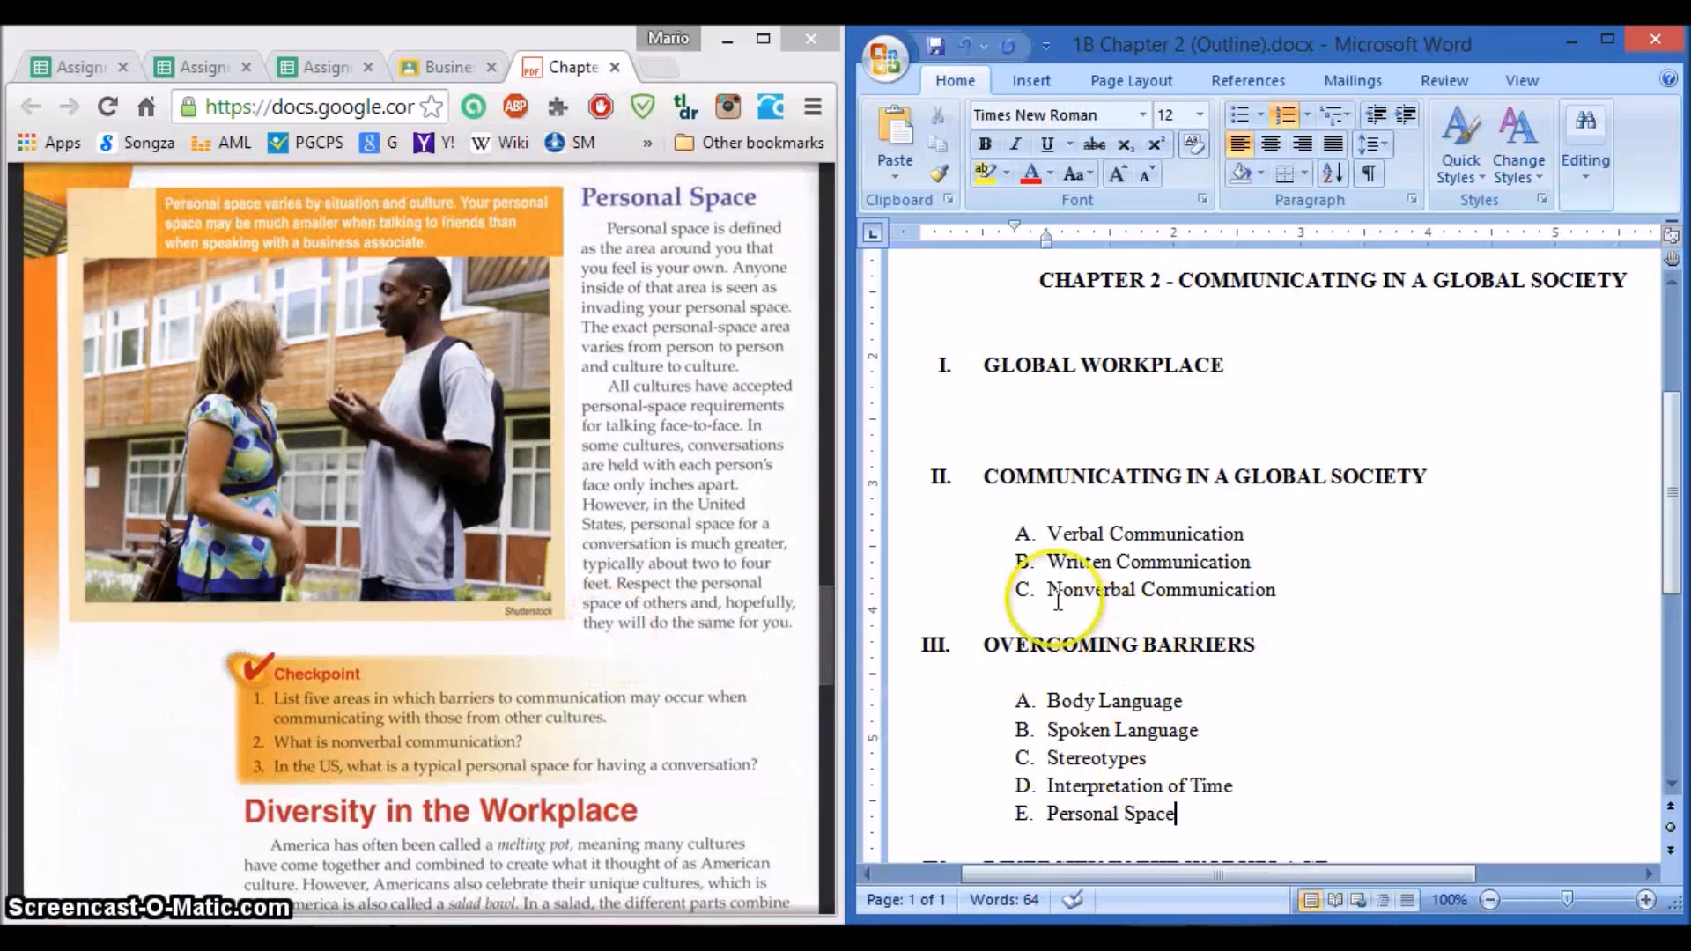
Step: Check the blank lines above and below heading III
click(1042, 675)
click(1027, 616)
click(1030, 674)
click(1027, 616)
click(1032, 673)
click(1023, 615)
click(1033, 670)
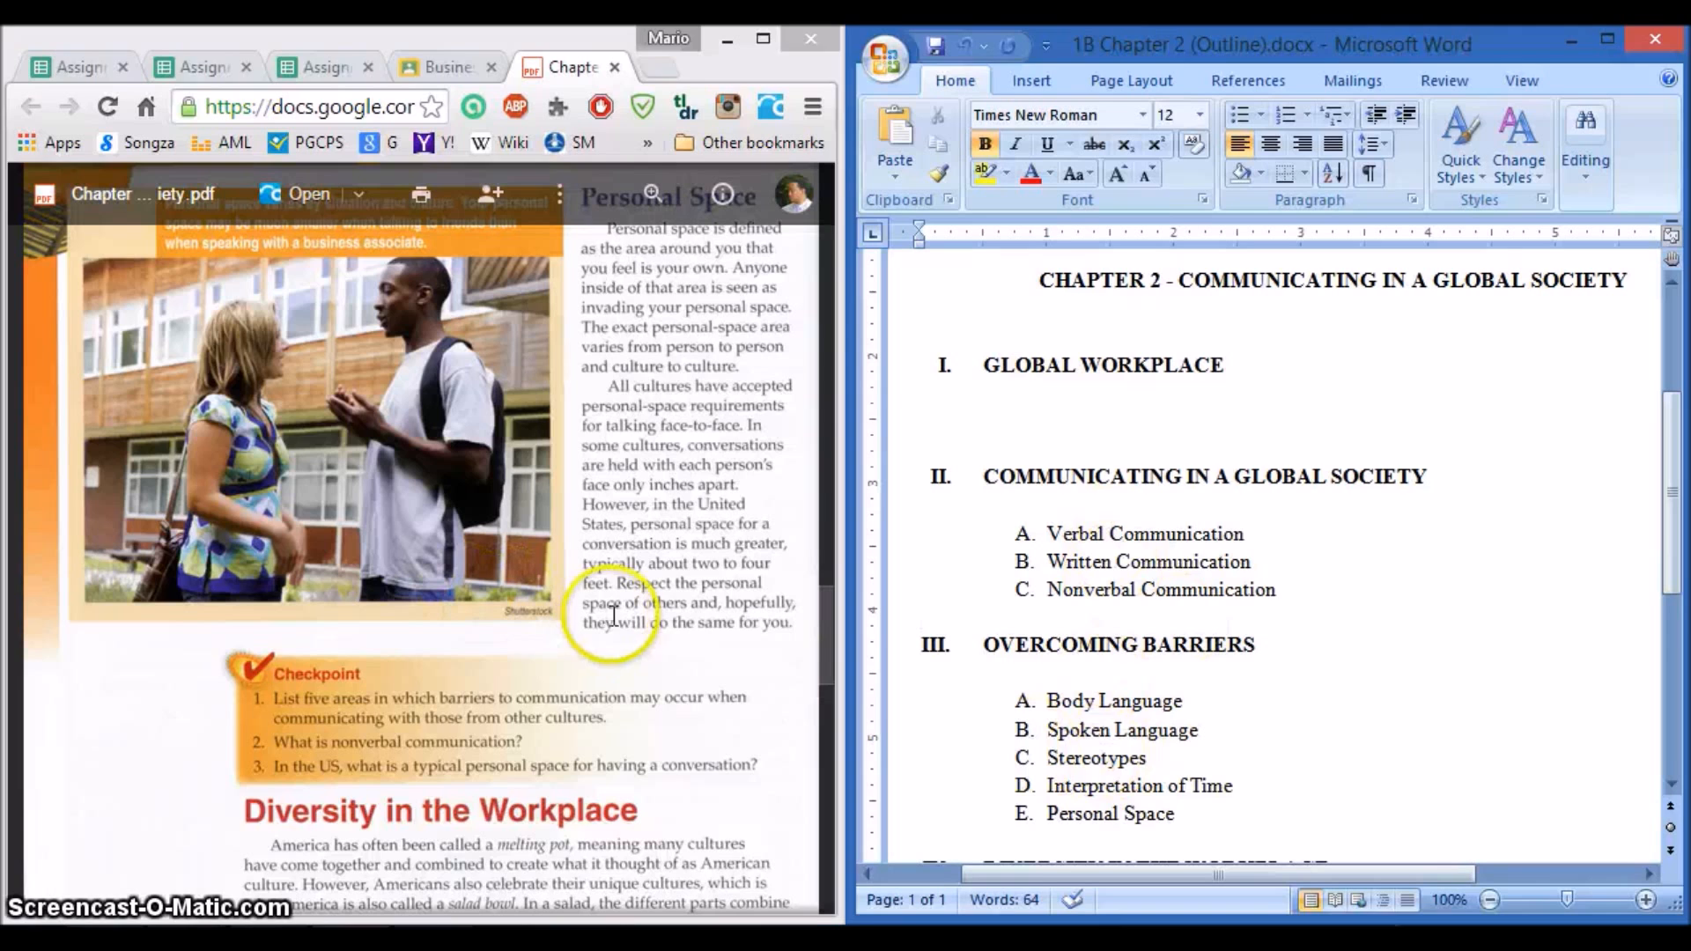
click(667, 612)
Step: Turn the blank line under heading IV into a list item formatted like Body Language
scroll(667, 612, down, 10)
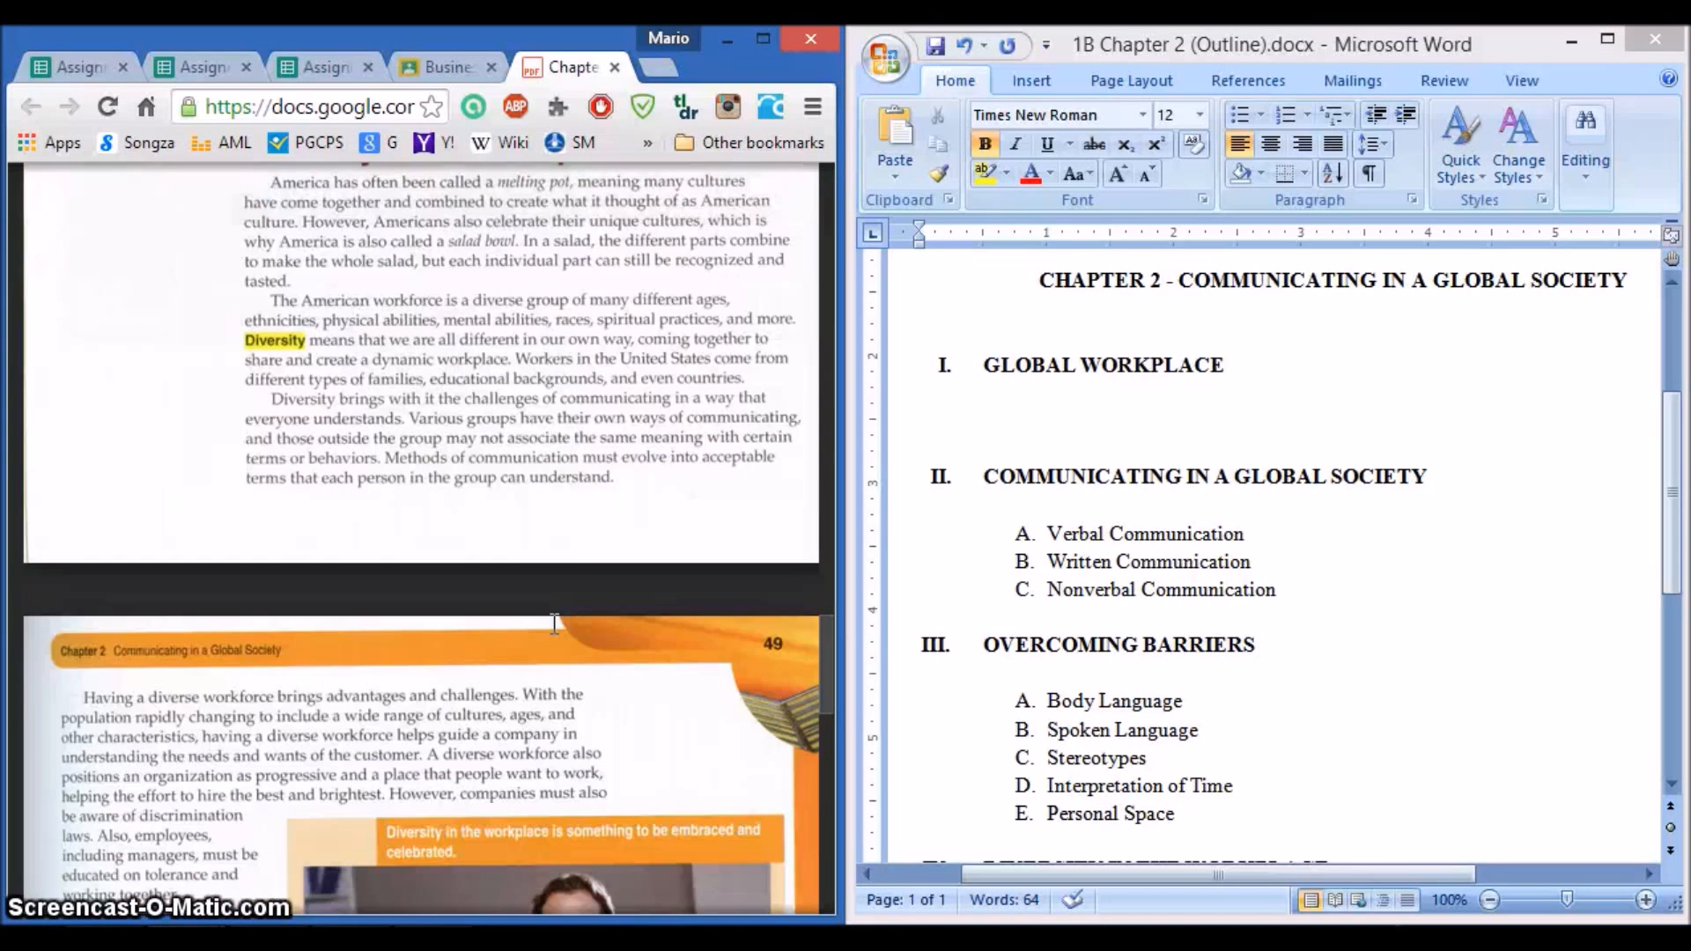
scroll(555, 620, up, 5)
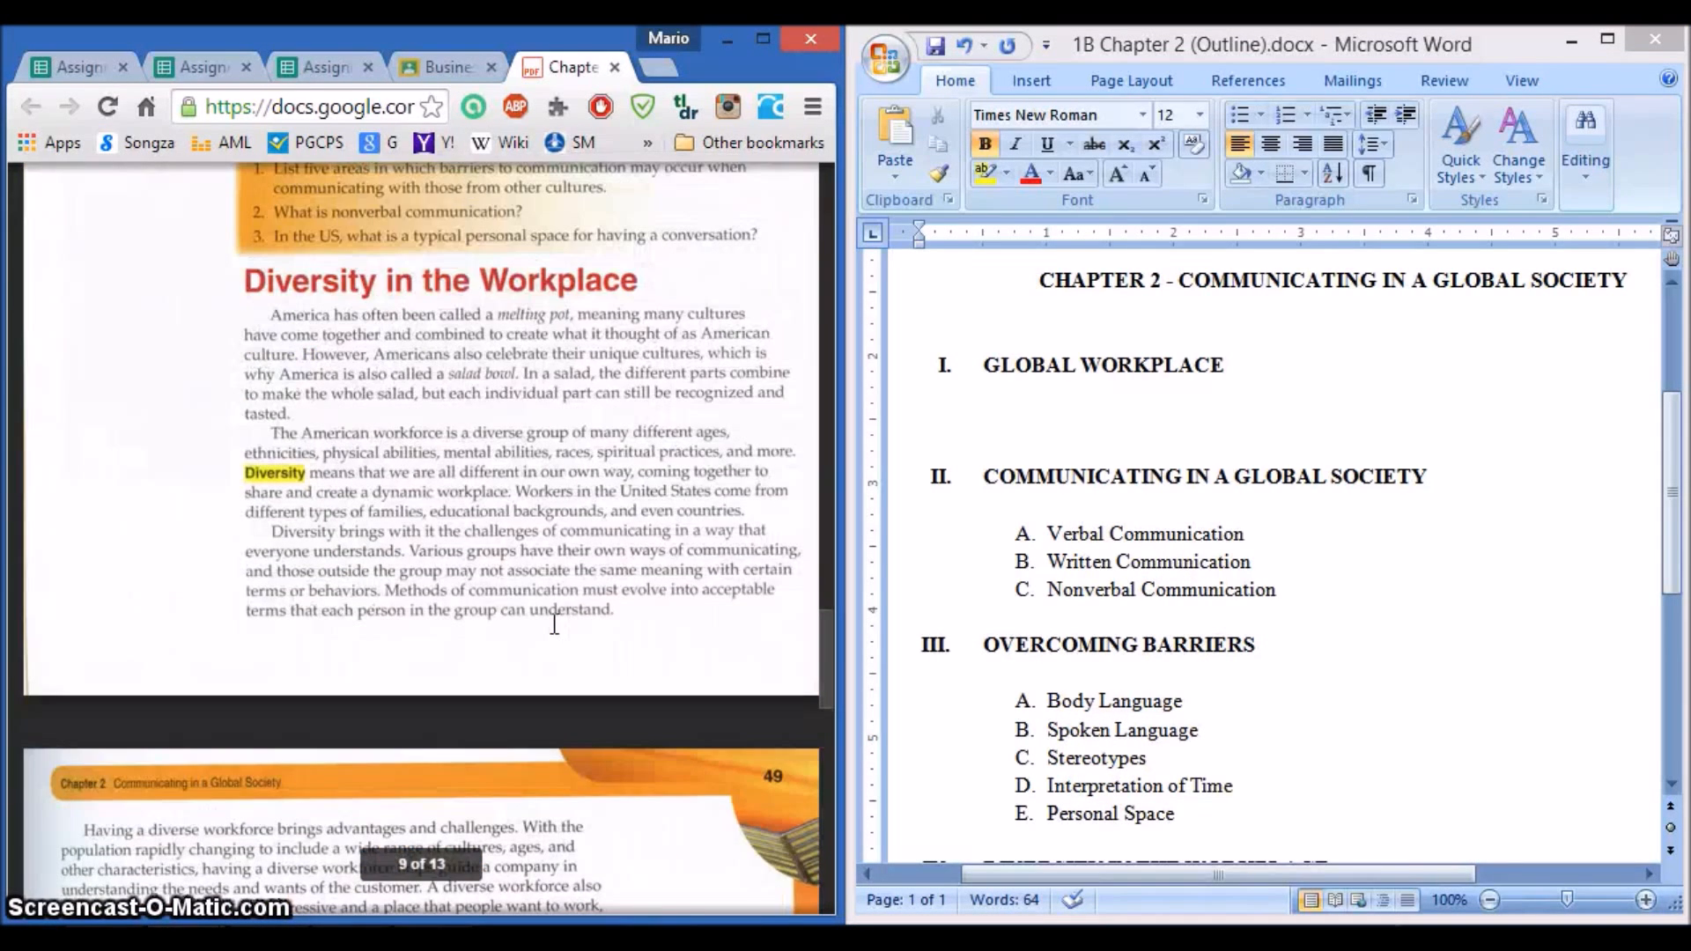
scroll(1326, 728, down, 5)
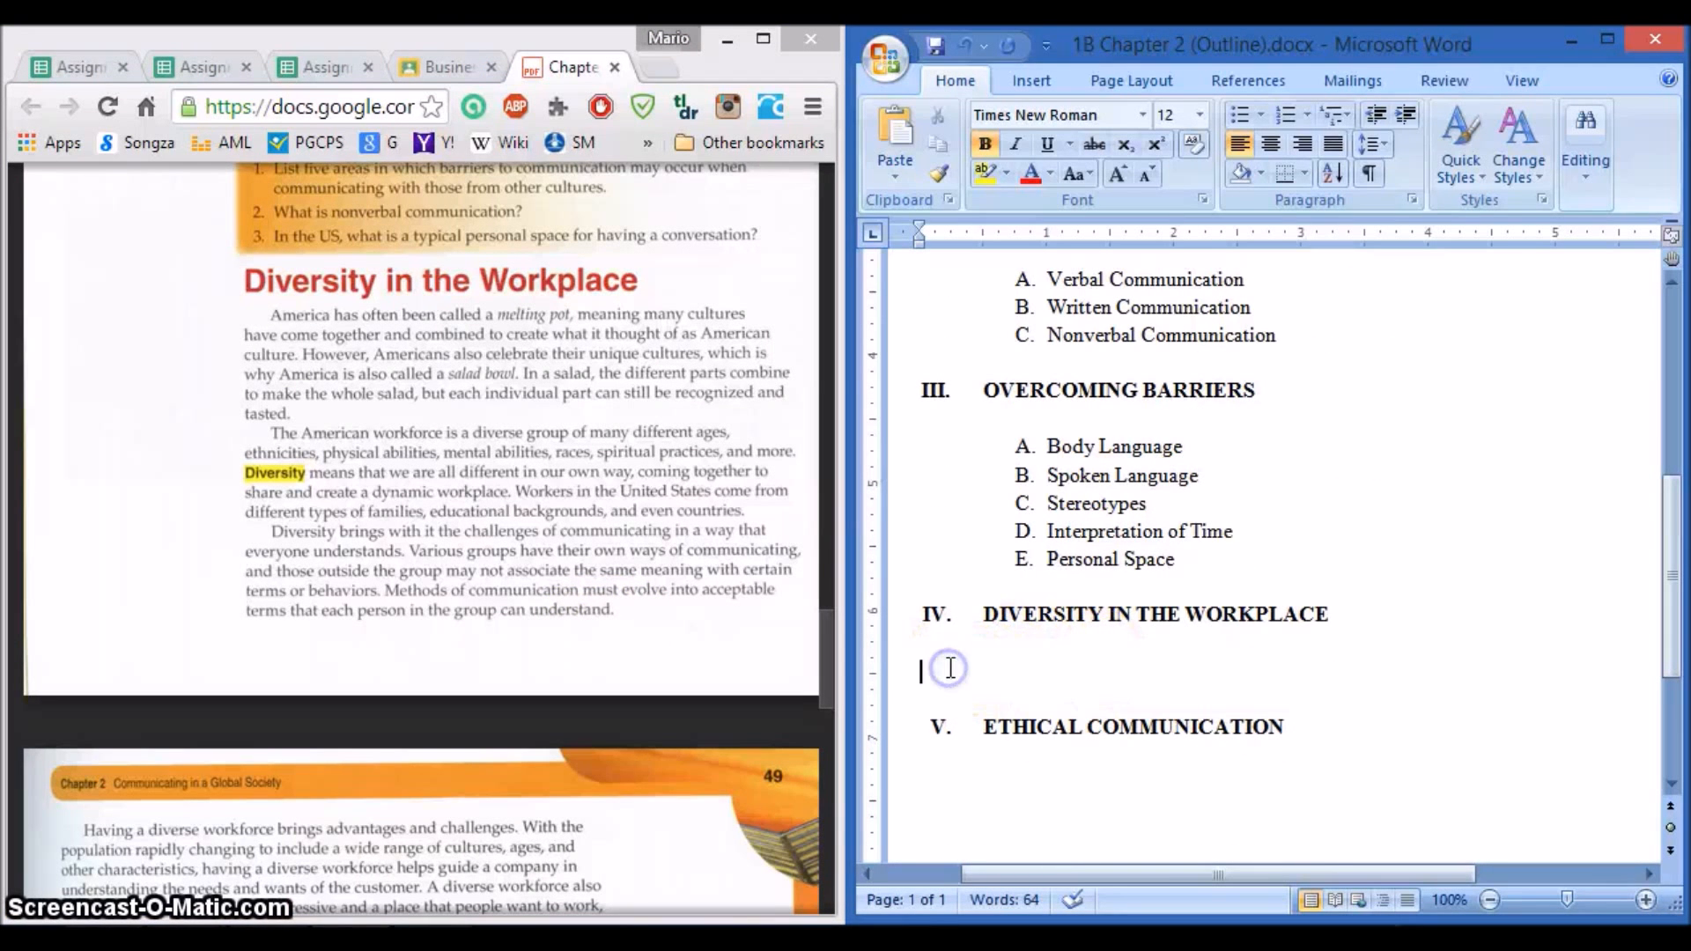
click(1284, 119)
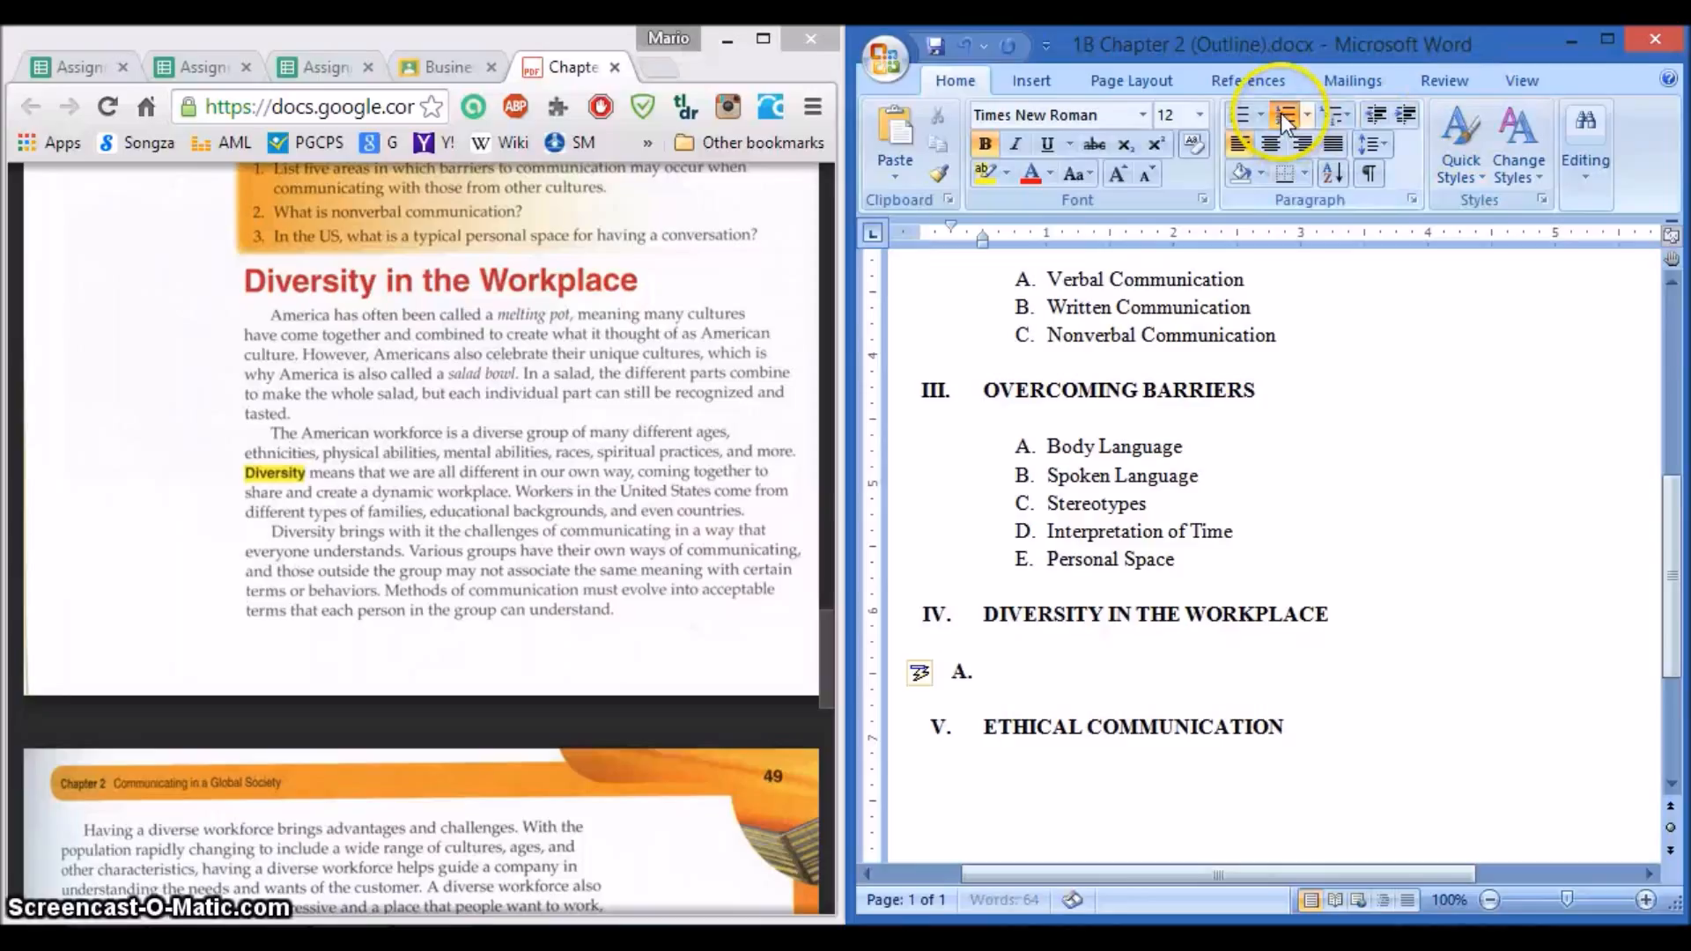
drag(1220, 448, 998, 452)
click(938, 172)
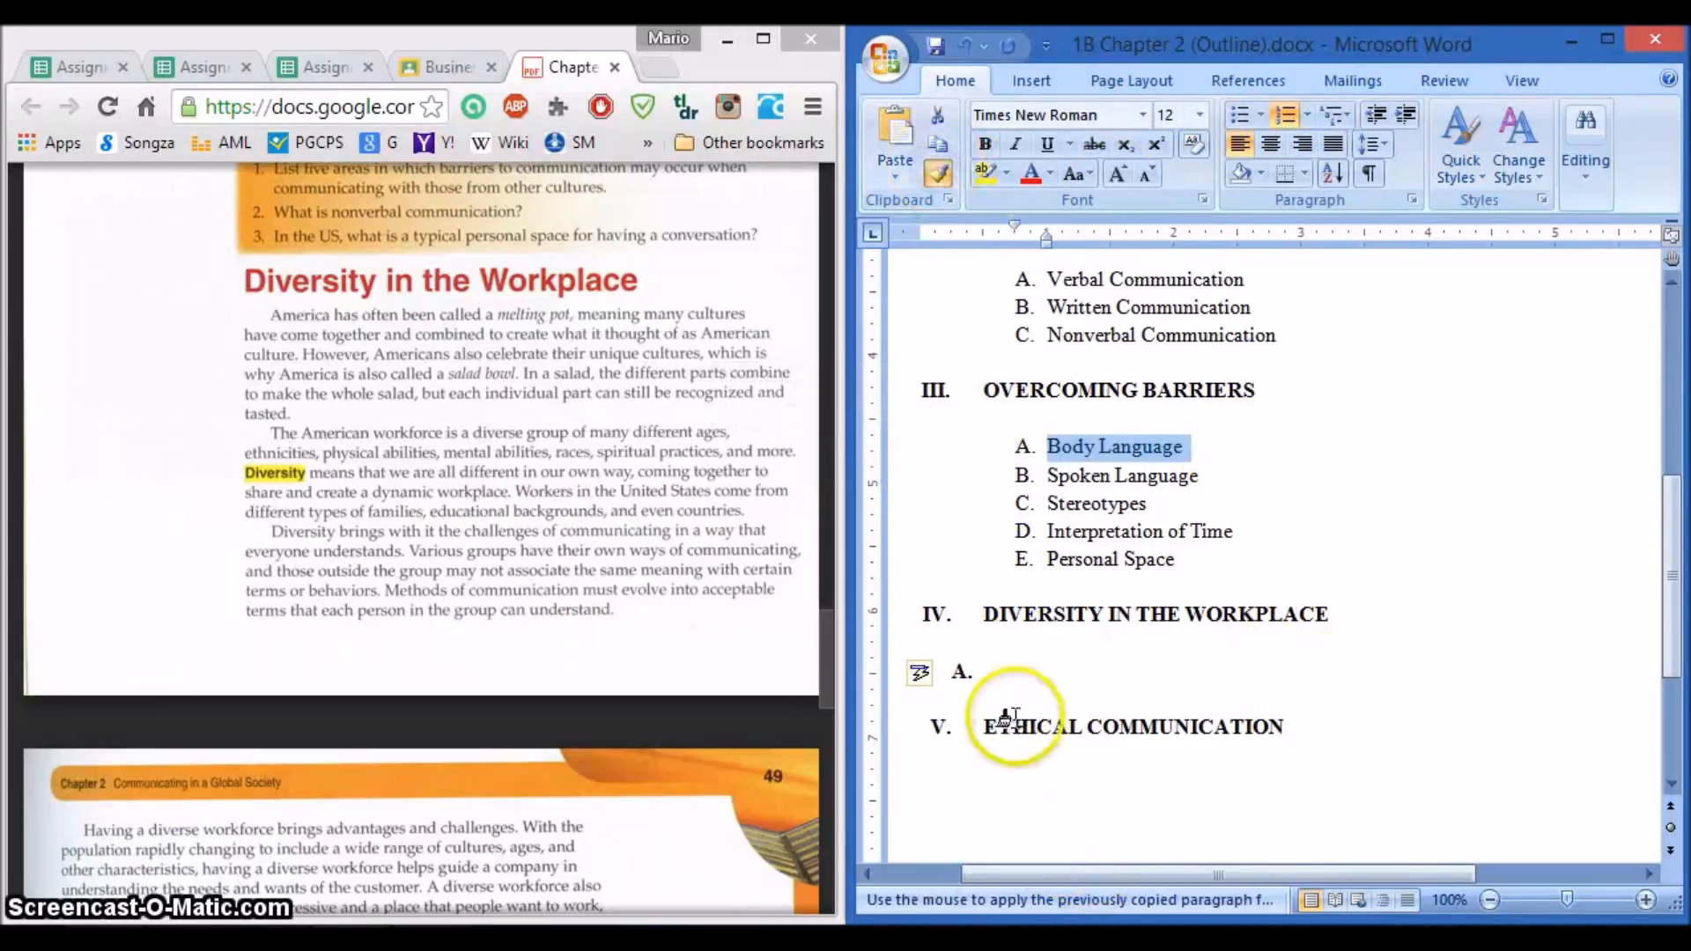
click(1003, 673)
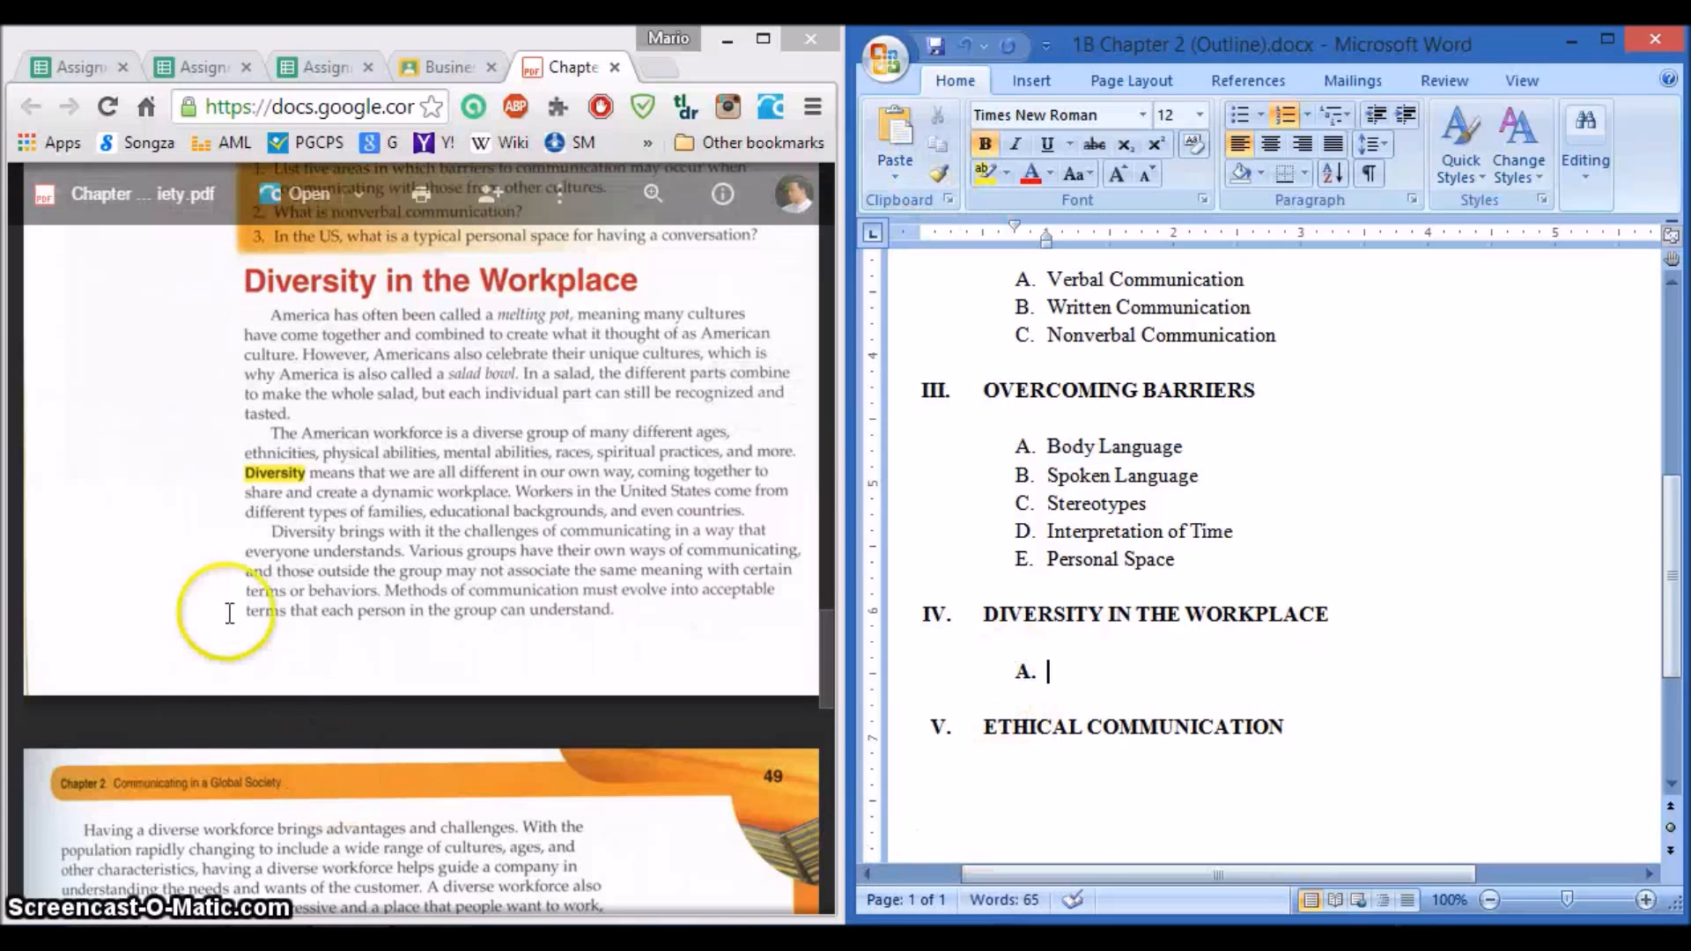
Step: Undo the new list item under heading IV
scroll(264, 599, down, 8)
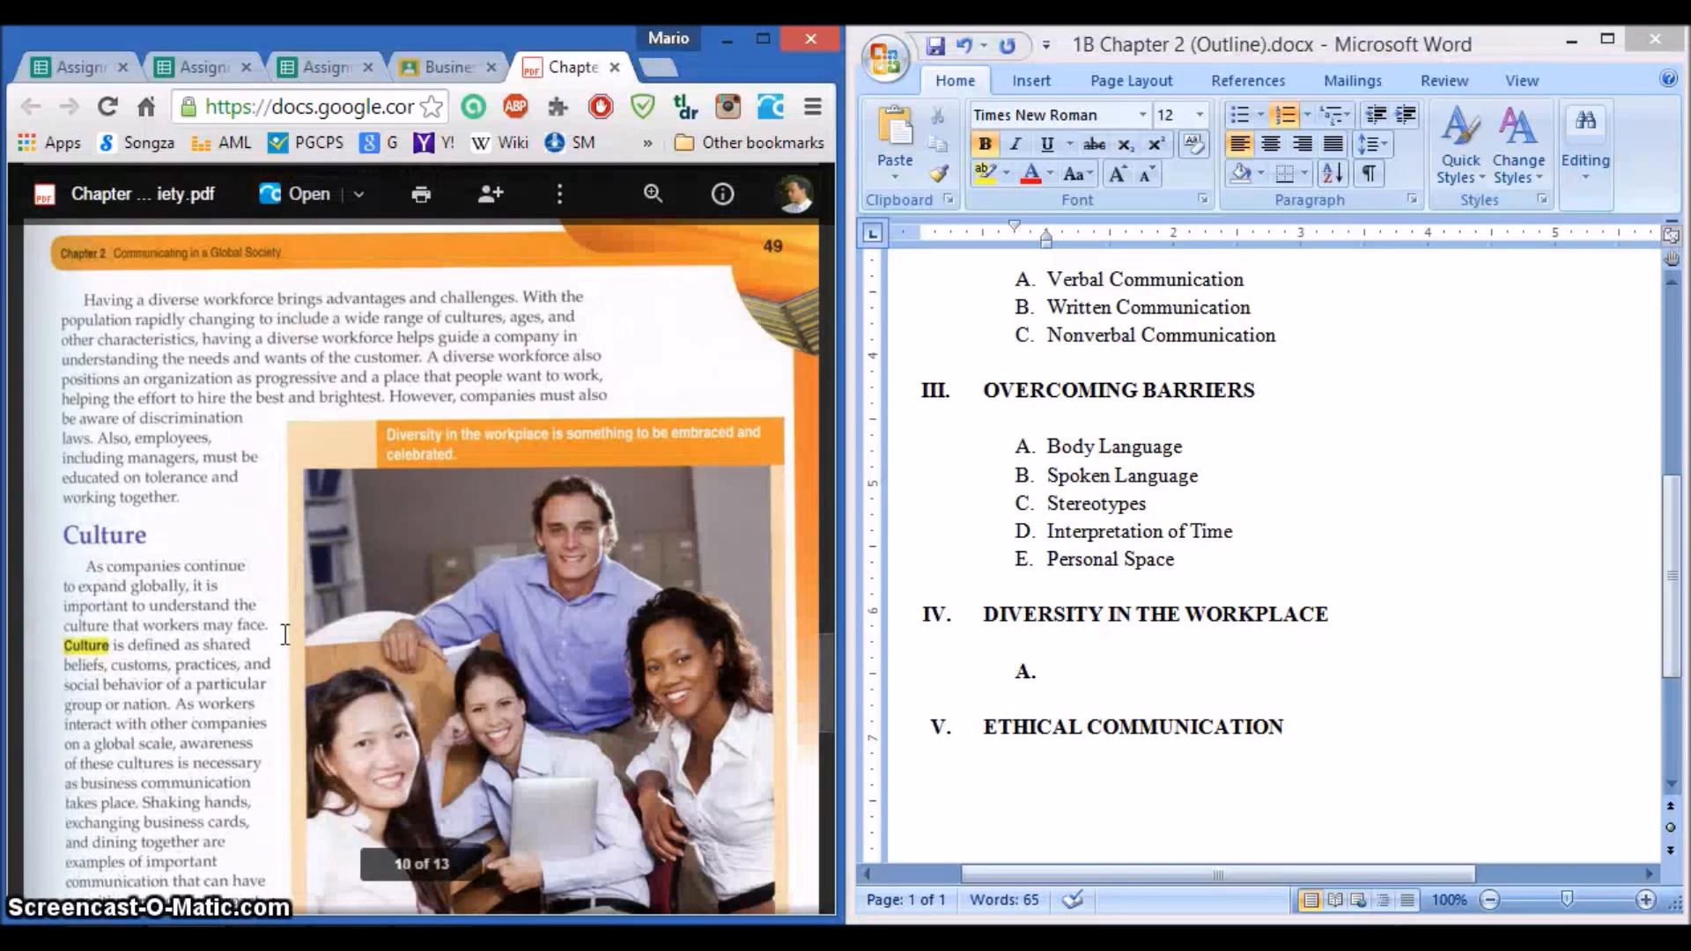
scroll(285, 634, up, 5)
scroll(284, 635, up, 3)
scroll(367, 680, down, 3)
click(1067, 672)
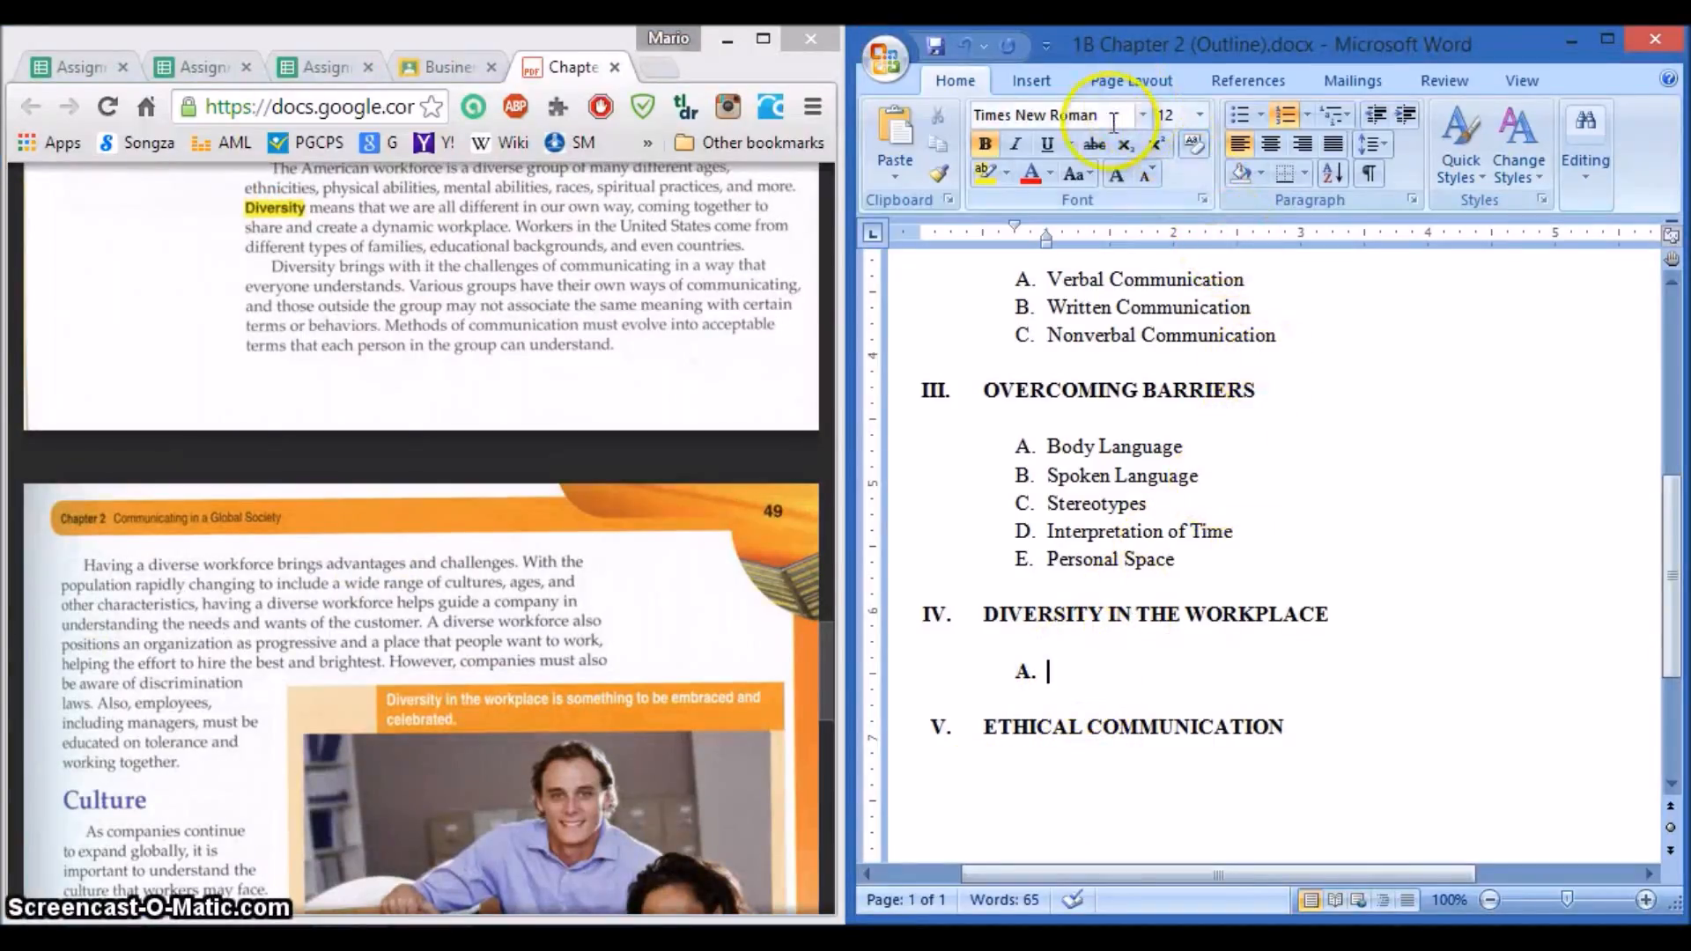
click(966, 48)
click(966, 48)
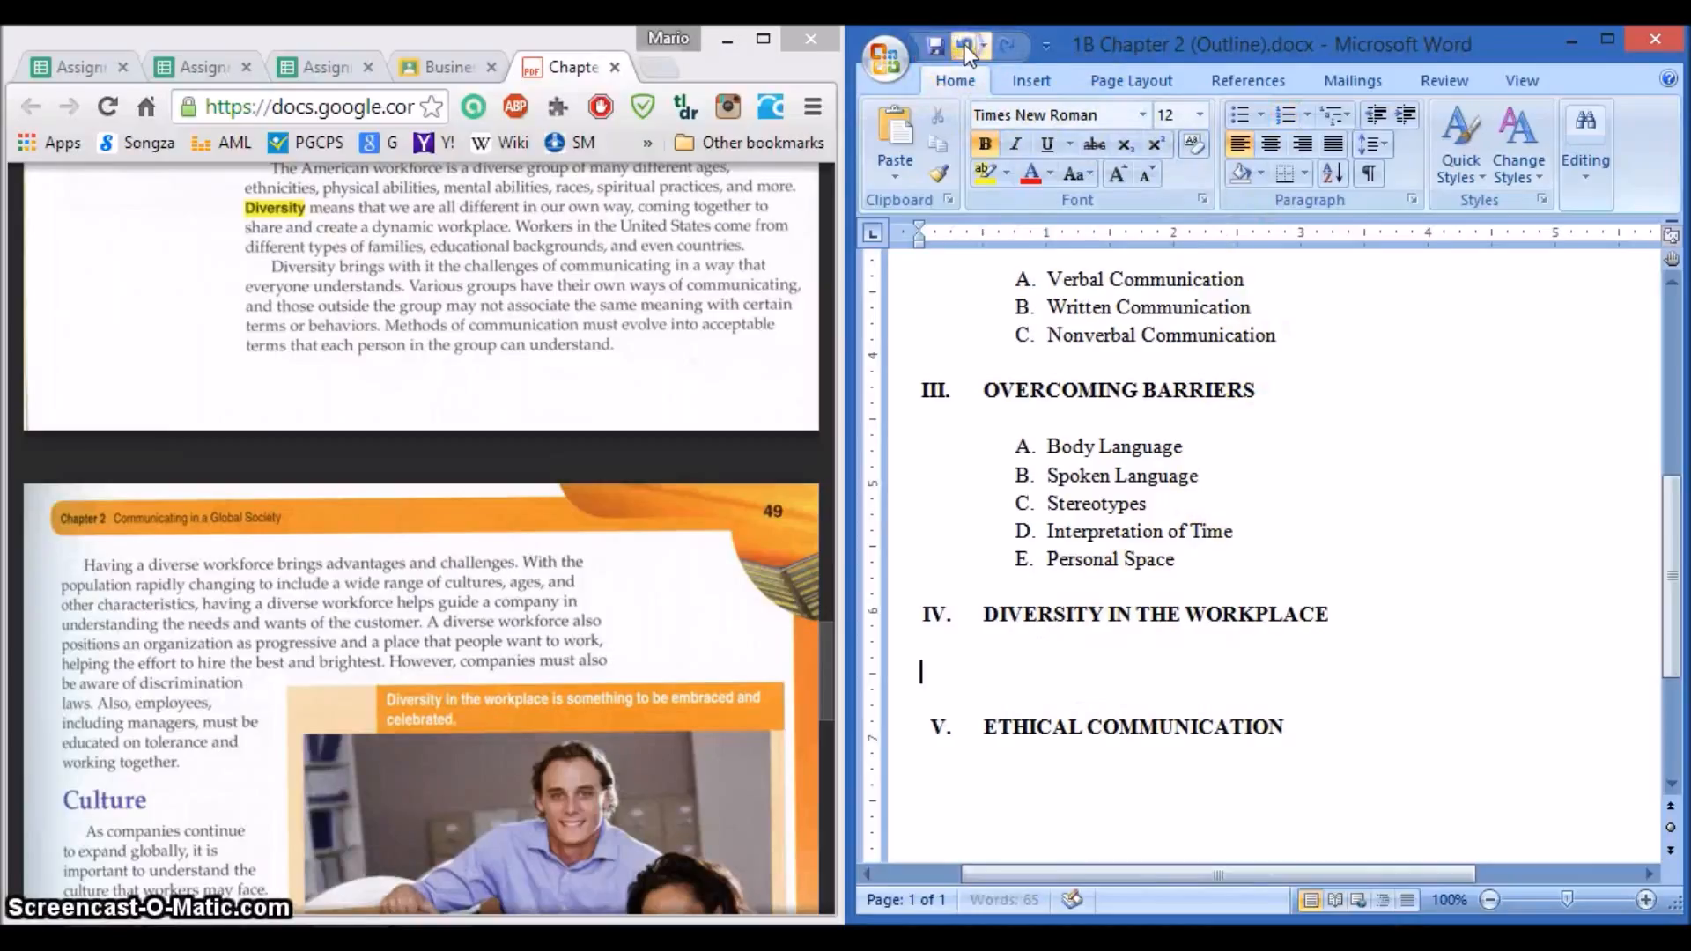
Step: Remove bold and reapply numbering with Body Language's format on the line under heading IV
click(987, 144)
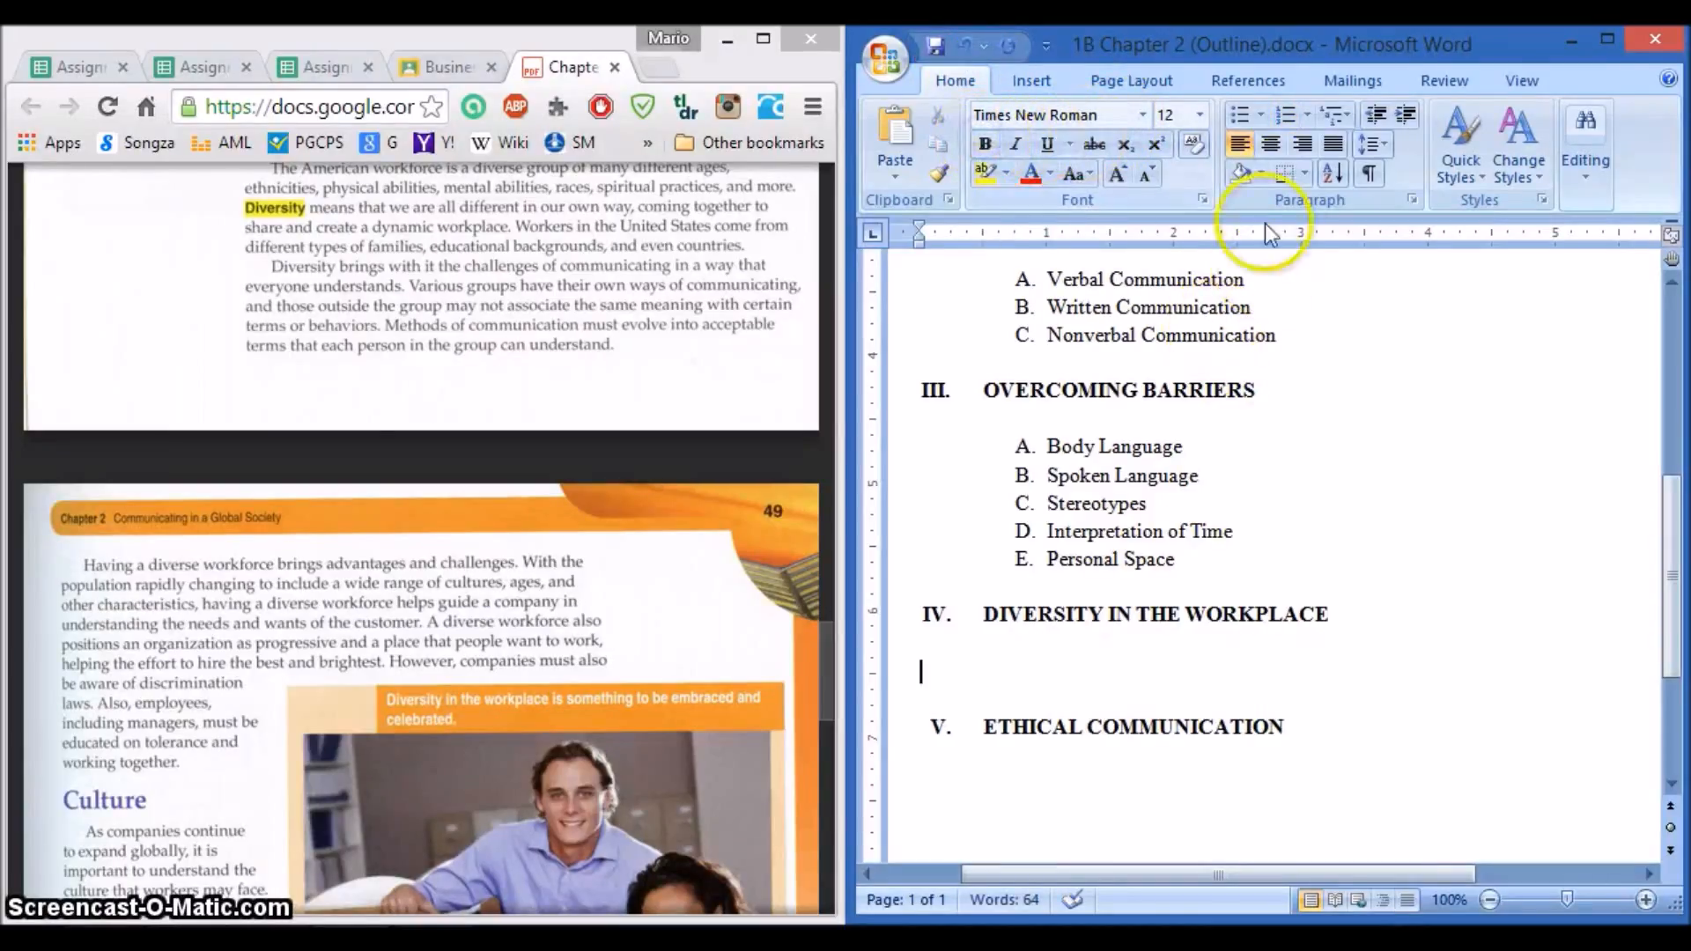
click(1286, 115)
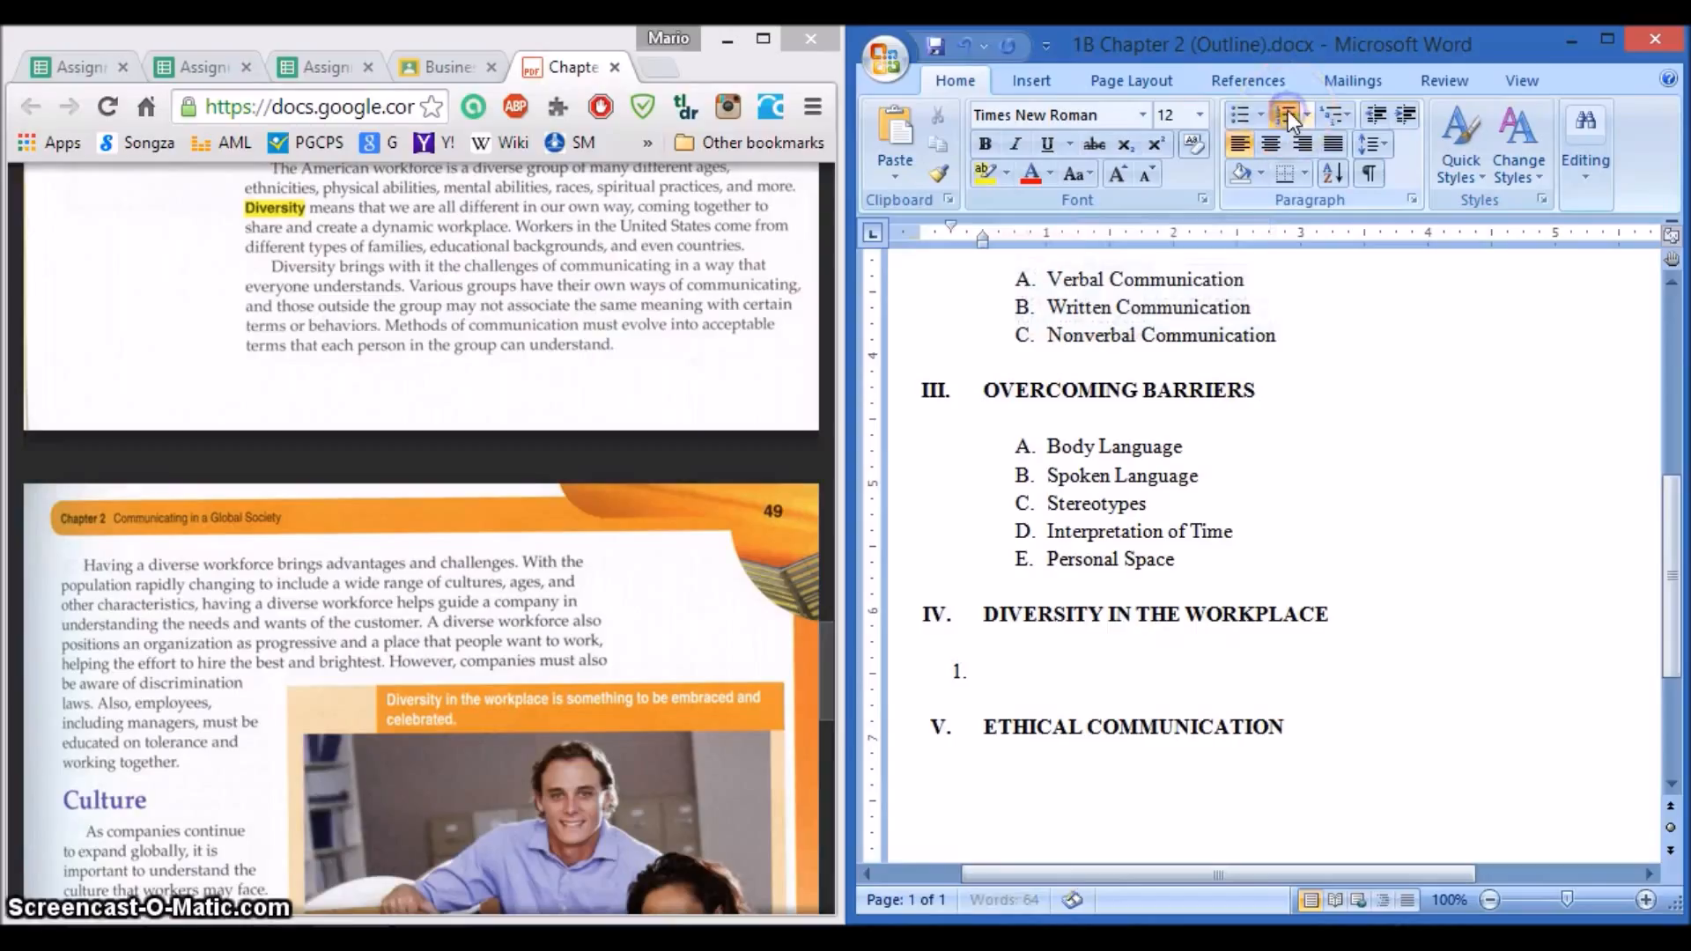
drag(1203, 449, 1013, 445)
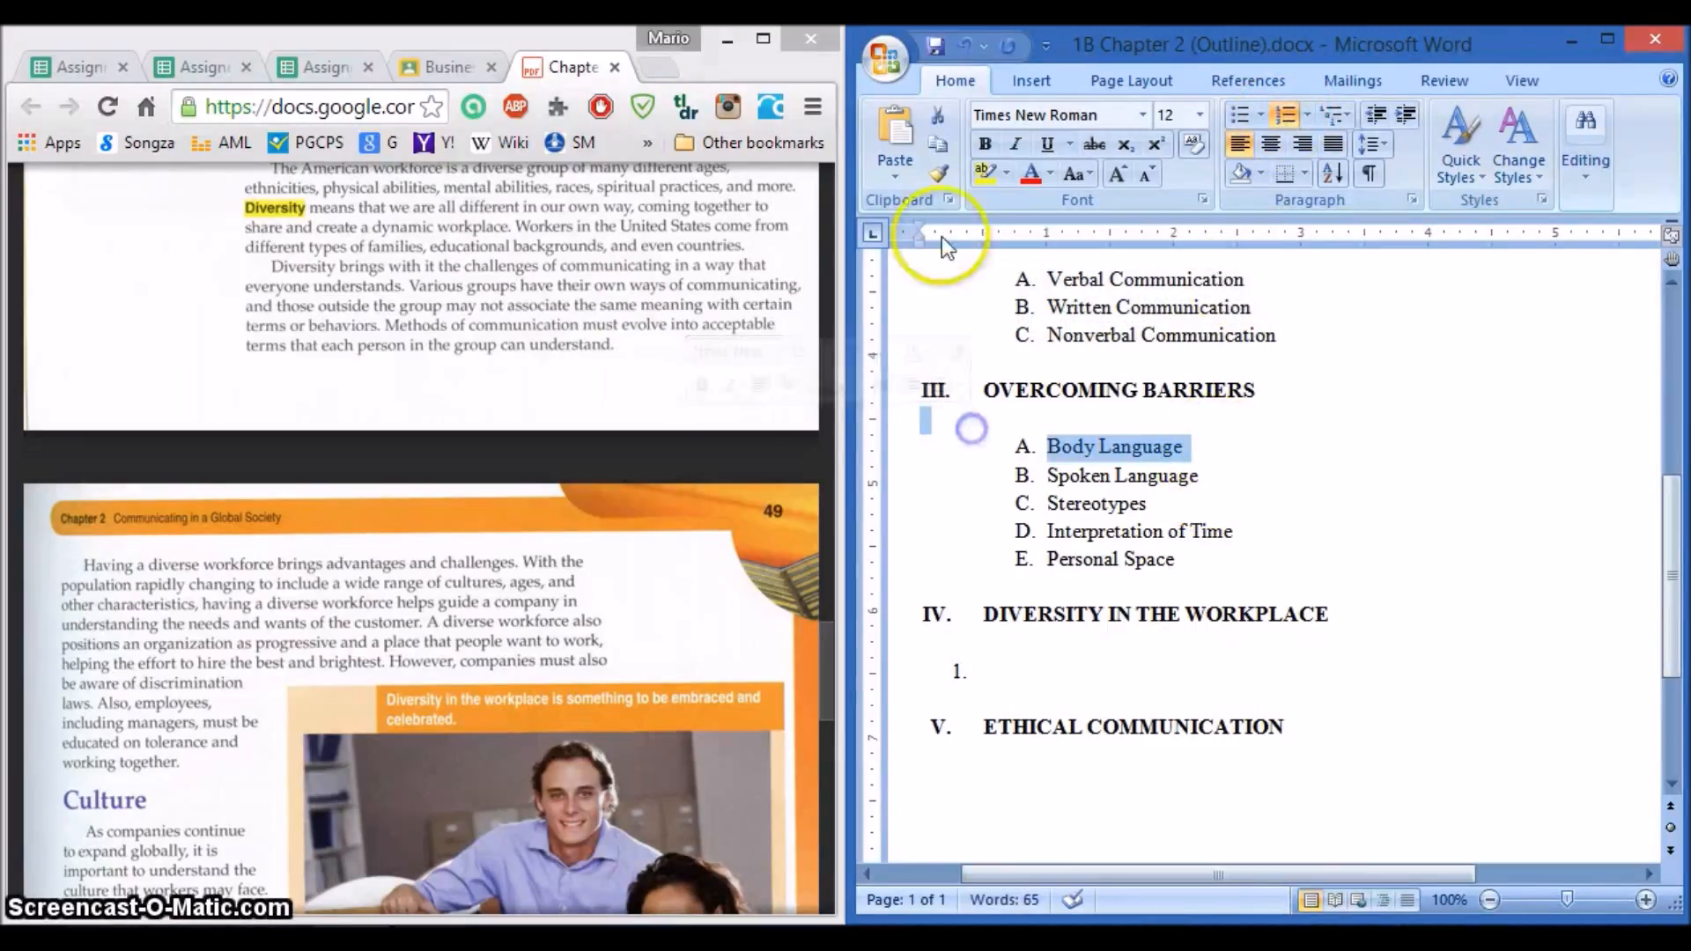
click(941, 174)
click(1003, 670)
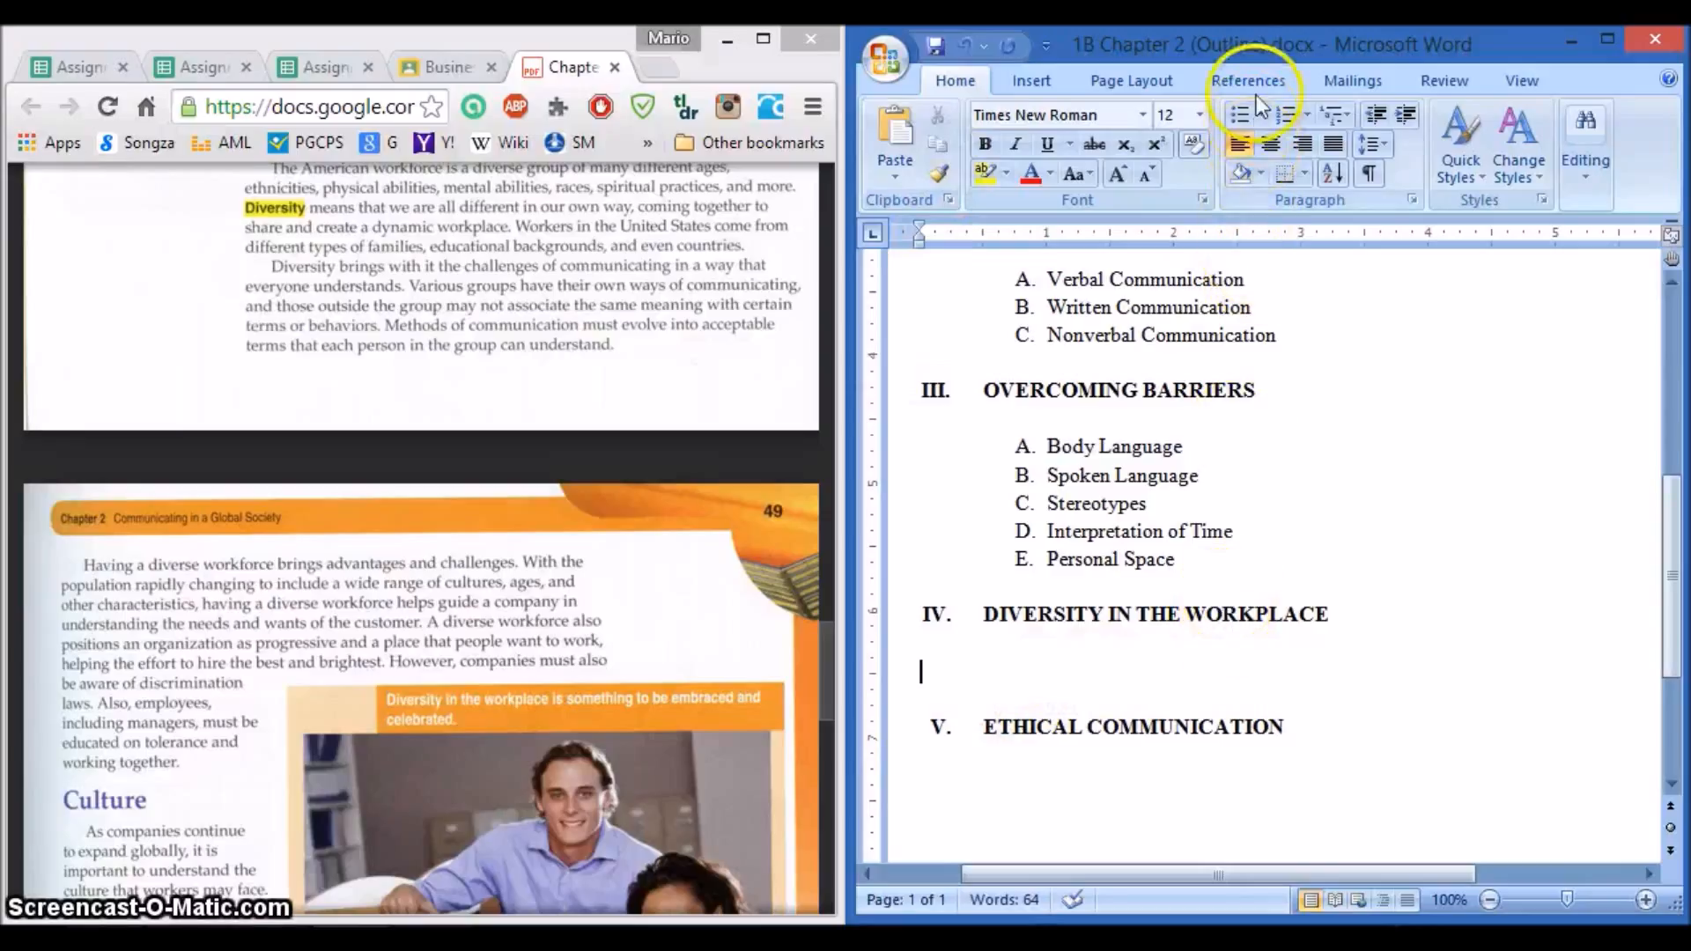
click(1286, 114)
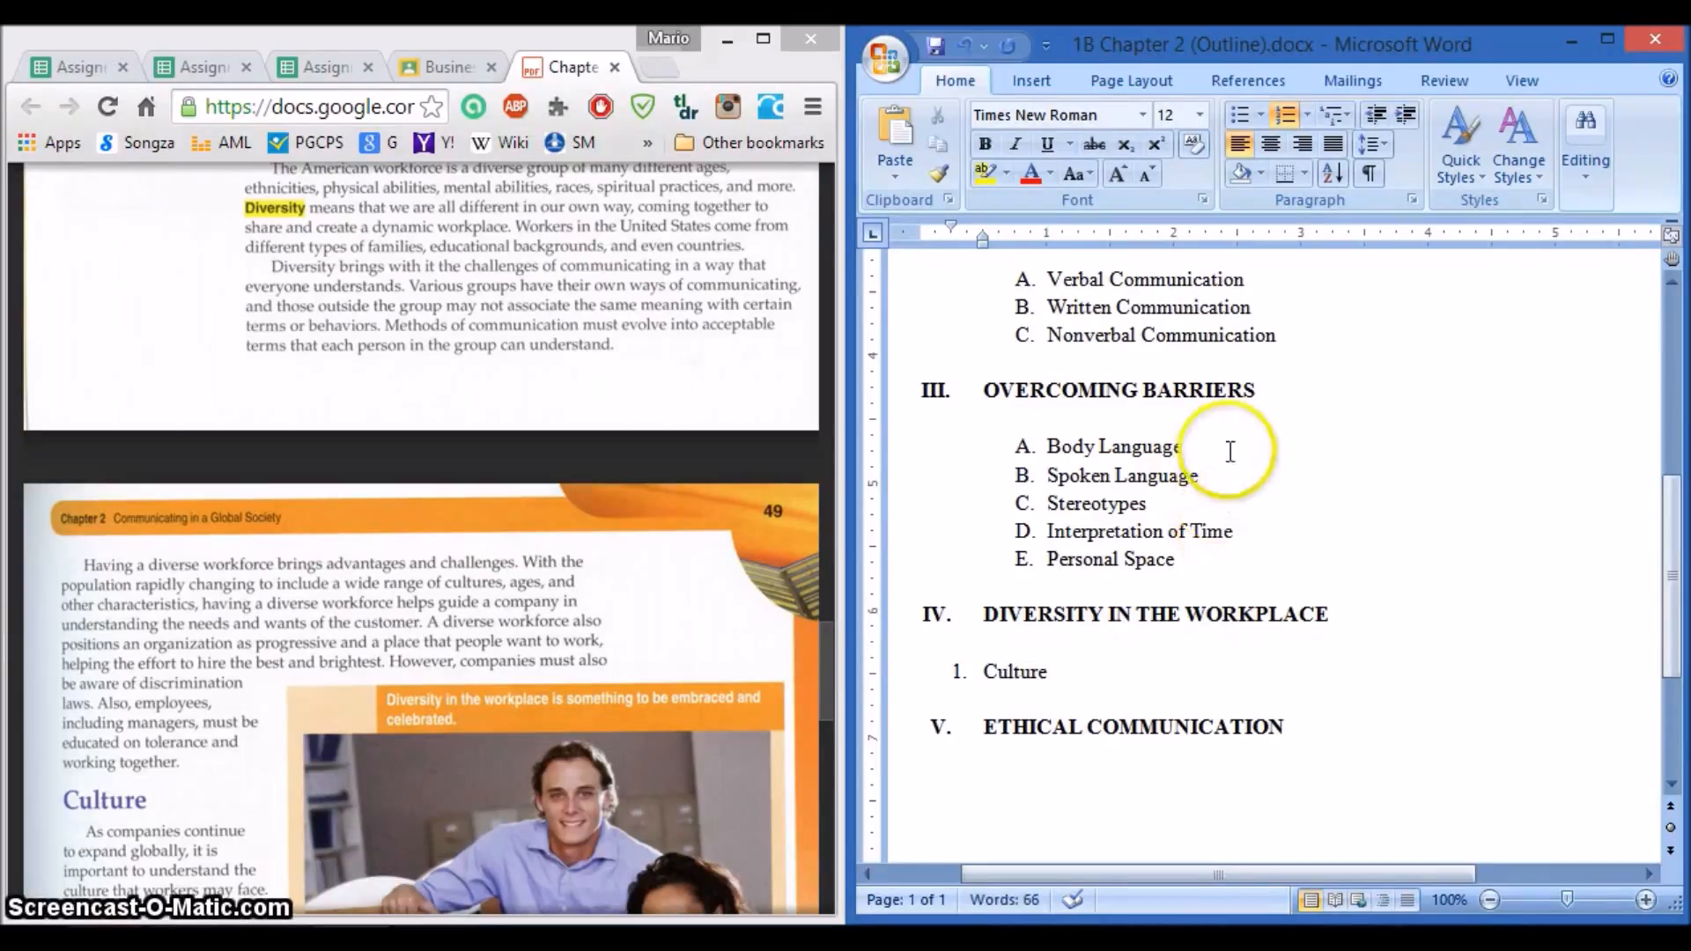
Step: Format Painter Body Language's lettered style onto Culture so it becomes A. Culture
click(985, 444)
drag(1184, 460, 1043, 448)
click(1062, 359)
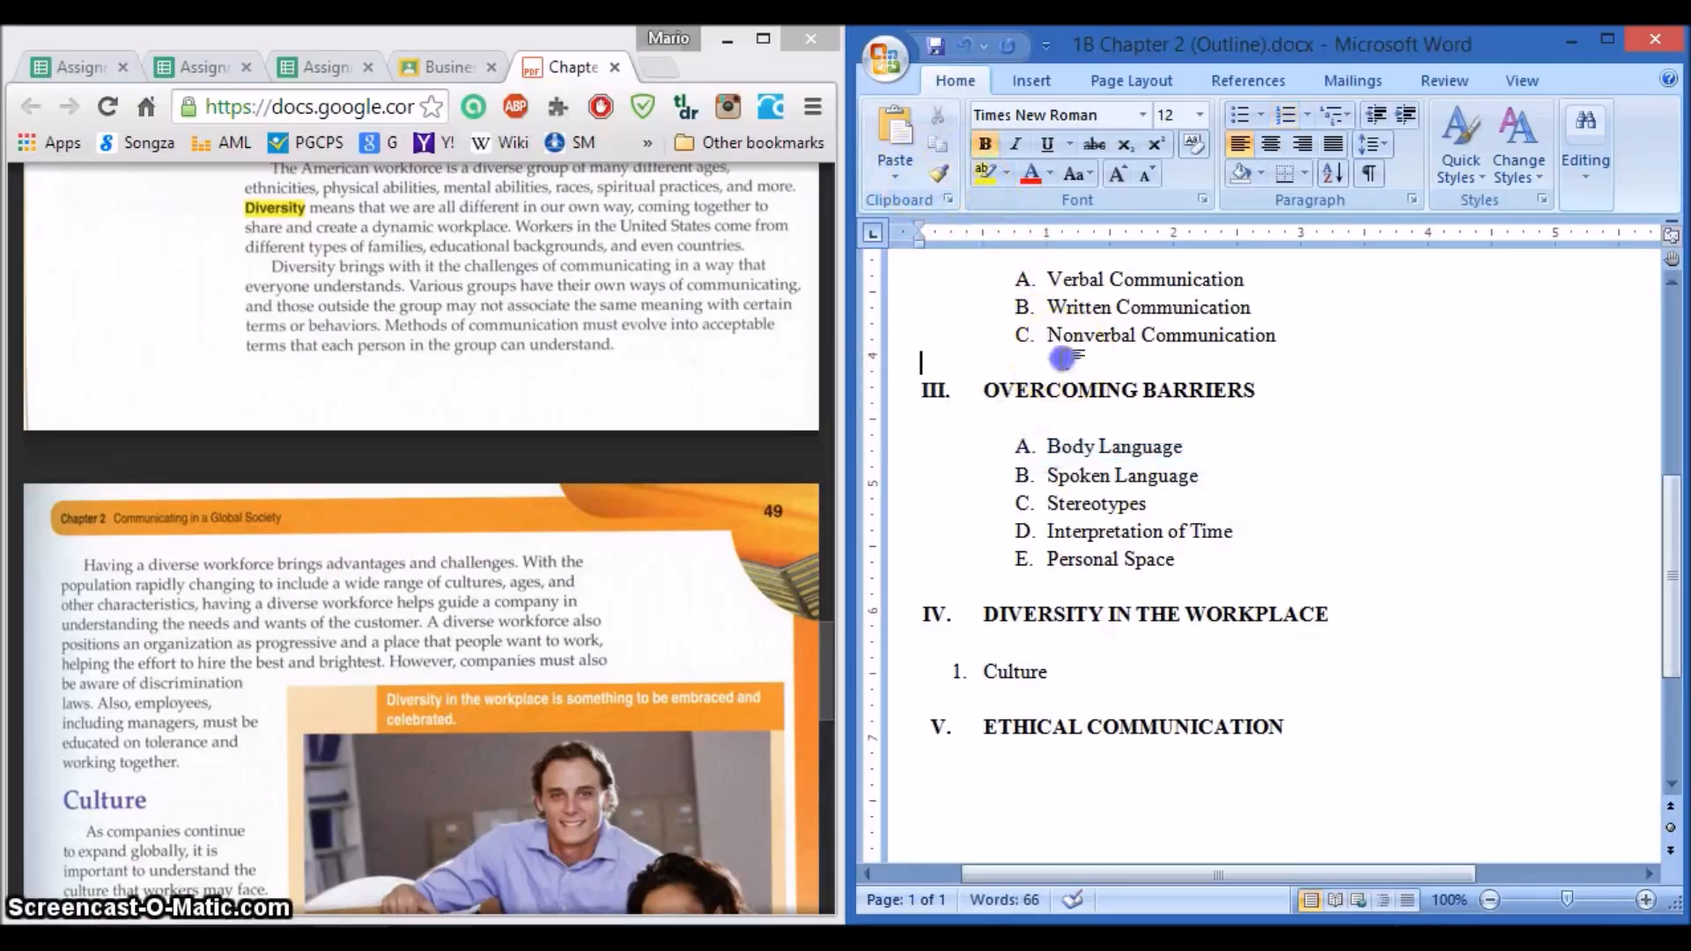
drag(1206, 457, 1043, 448)
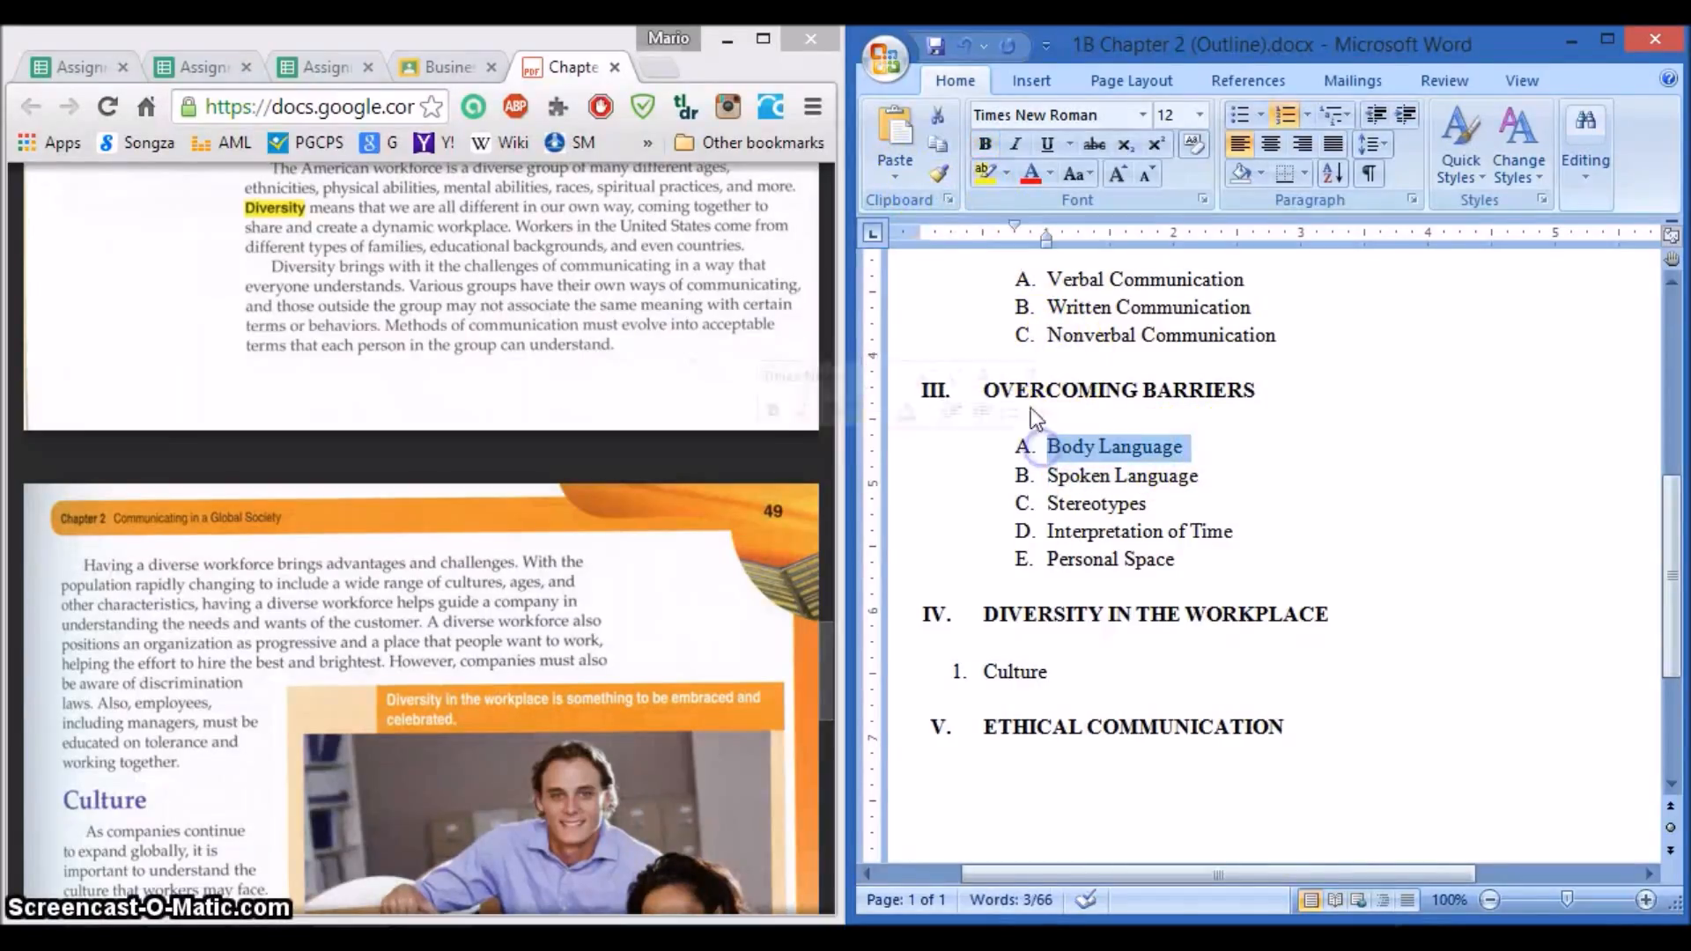
click(936, 175)
drag(1067, 676, 978, 680)
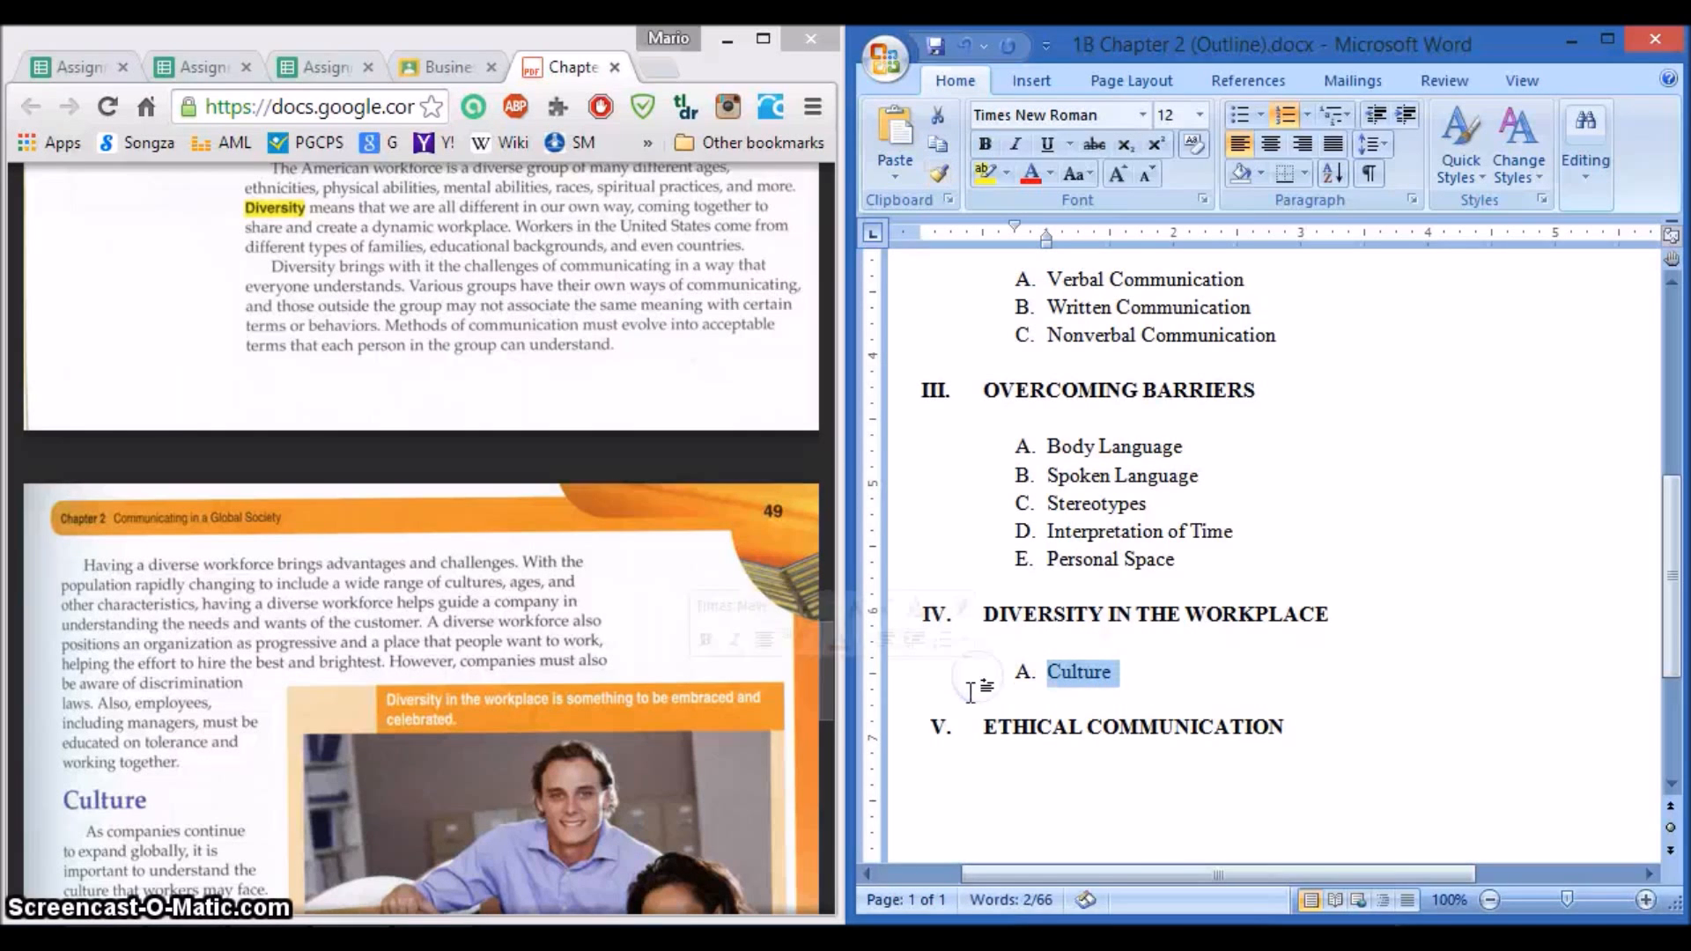
click(1140, 673)
Step: Scroll the textbook PDF to the next Diversity subtopics
click(378, 568)
scroll(370, 597, down, 6)
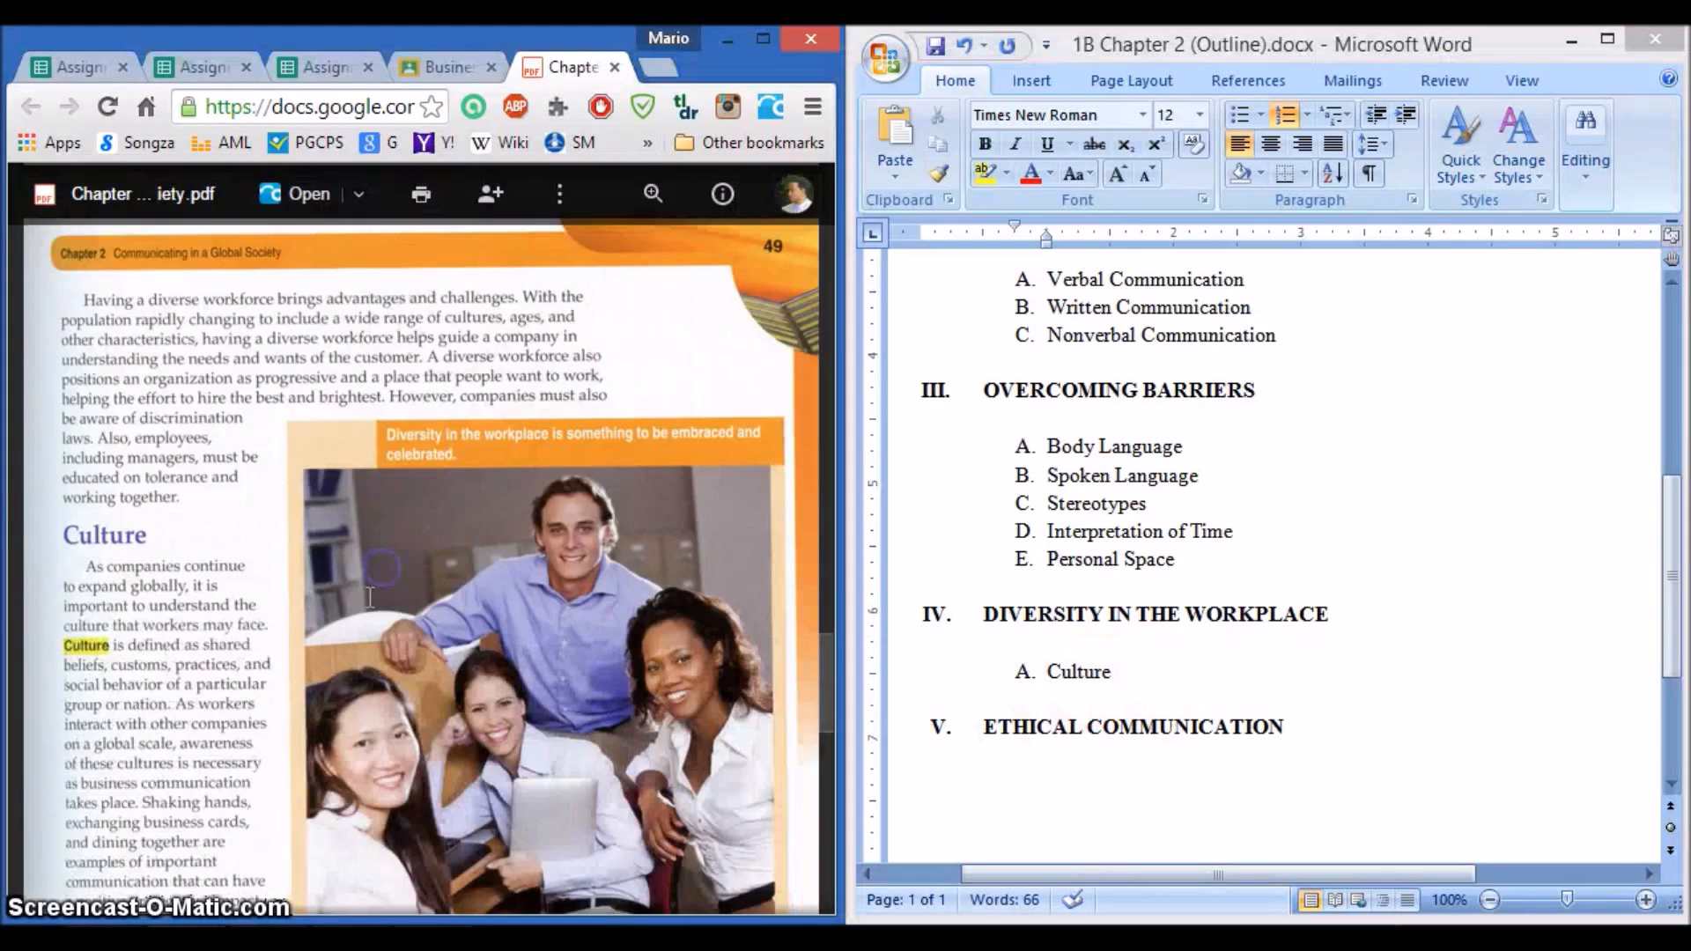
scroll(370, 597, down, 3)
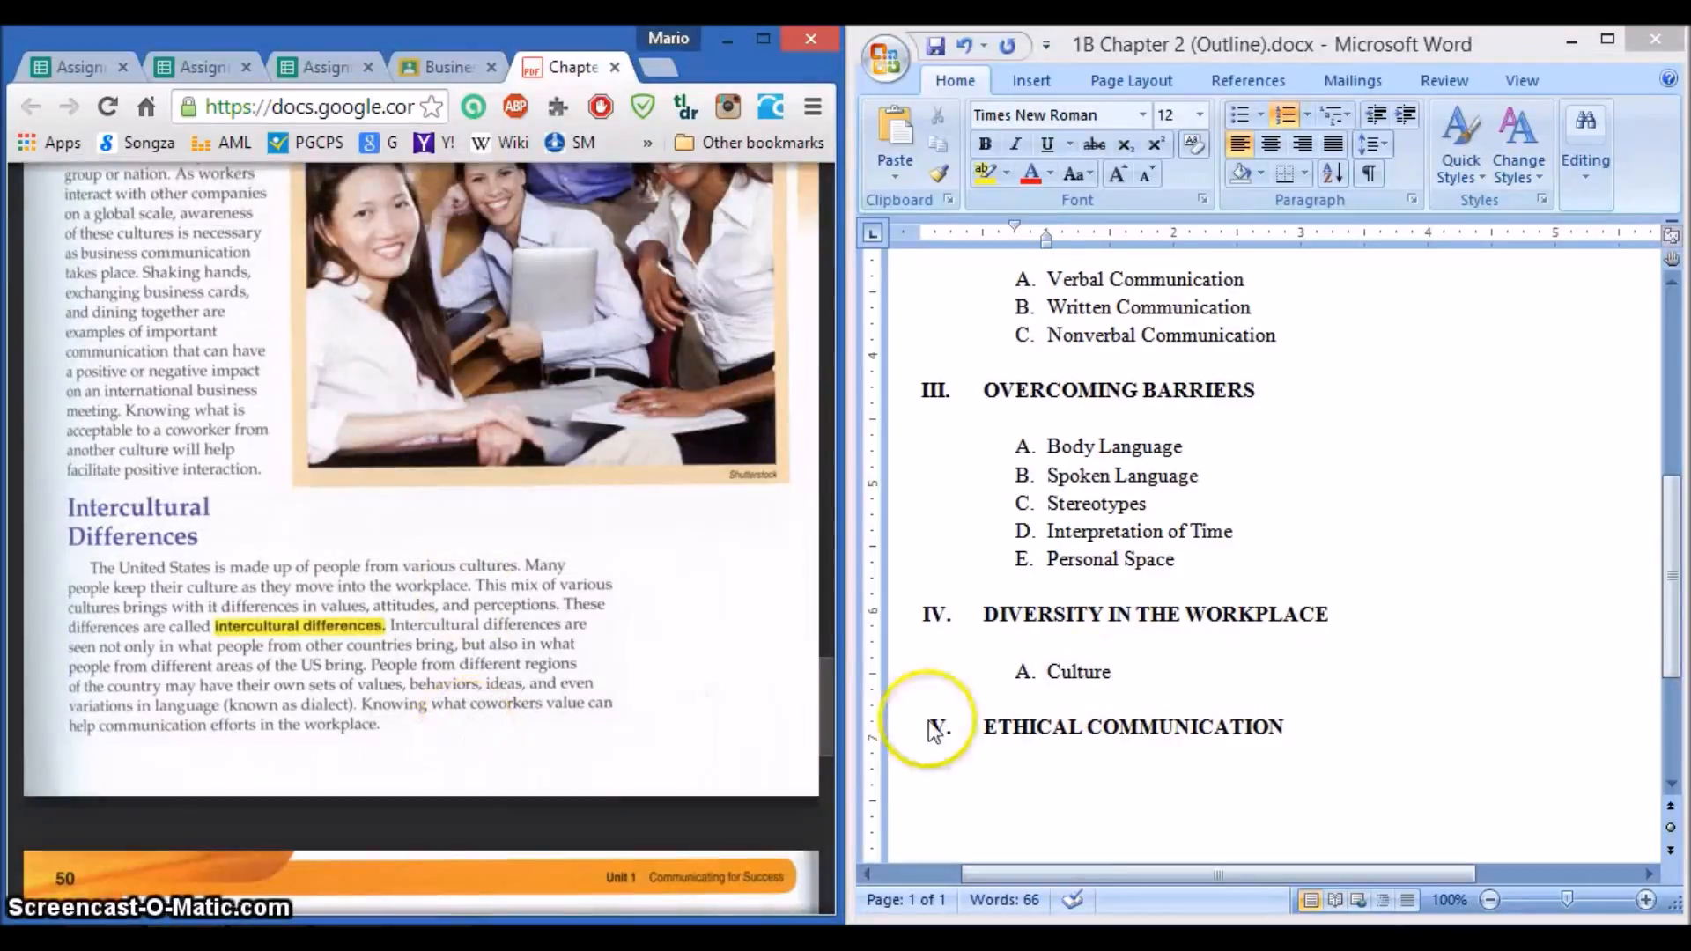
Step: Add B. Intercultural Differences after Culture under heading IV
click(1139, 678)
key(Return)
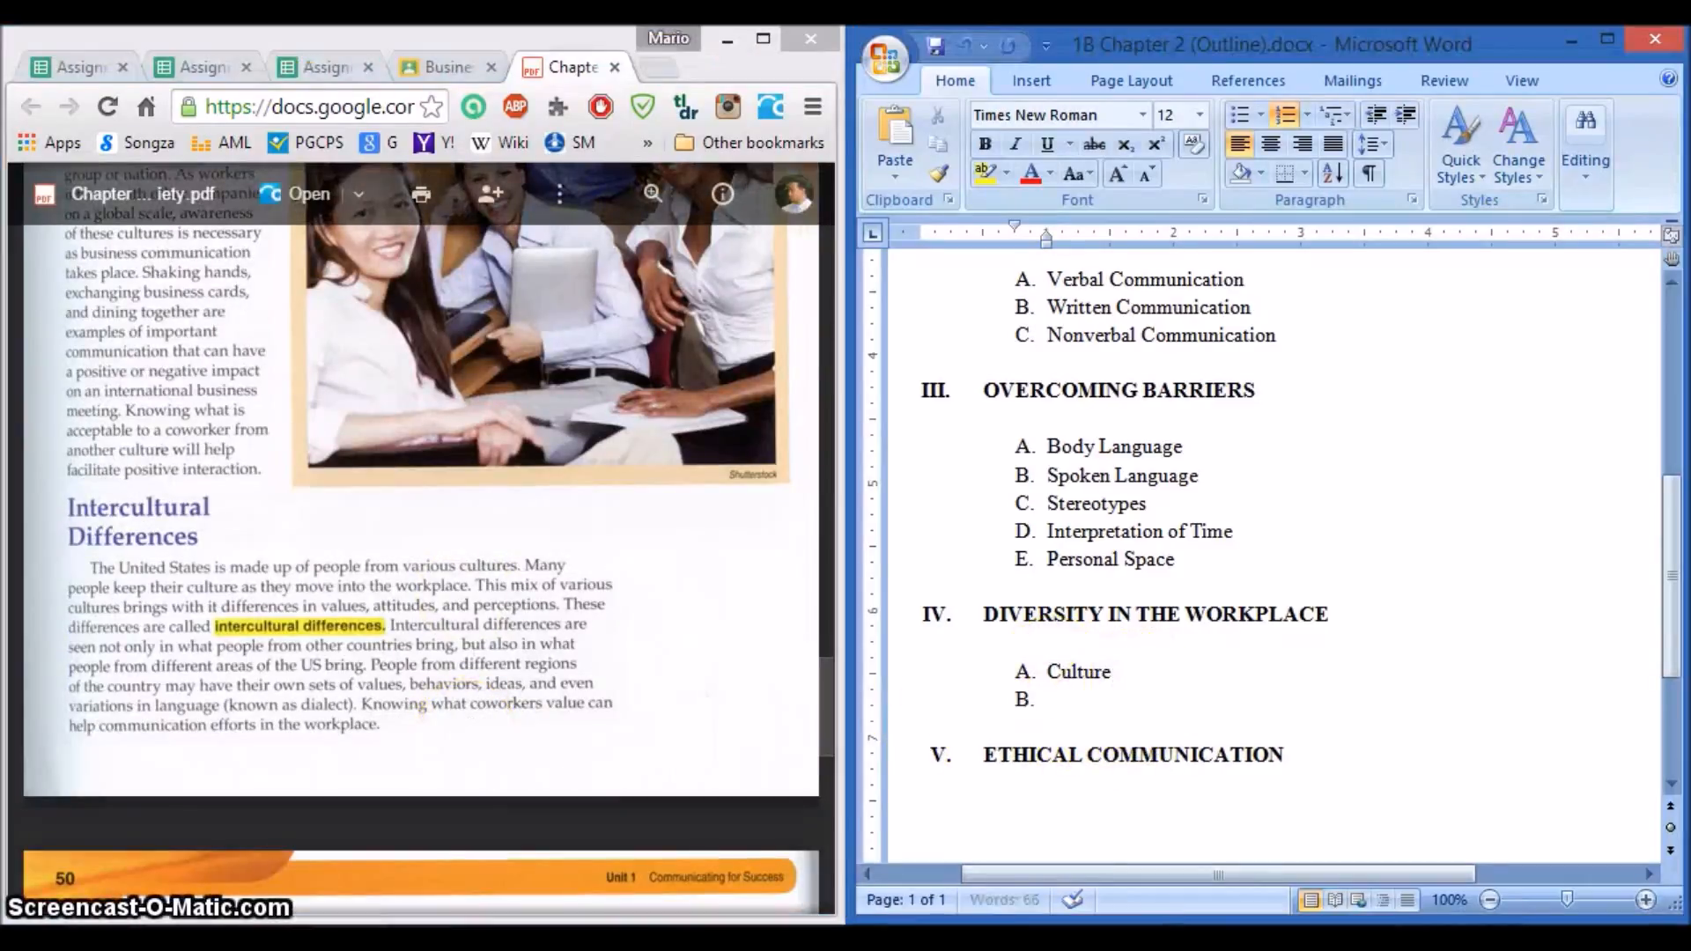
text(Intercultural Differences)
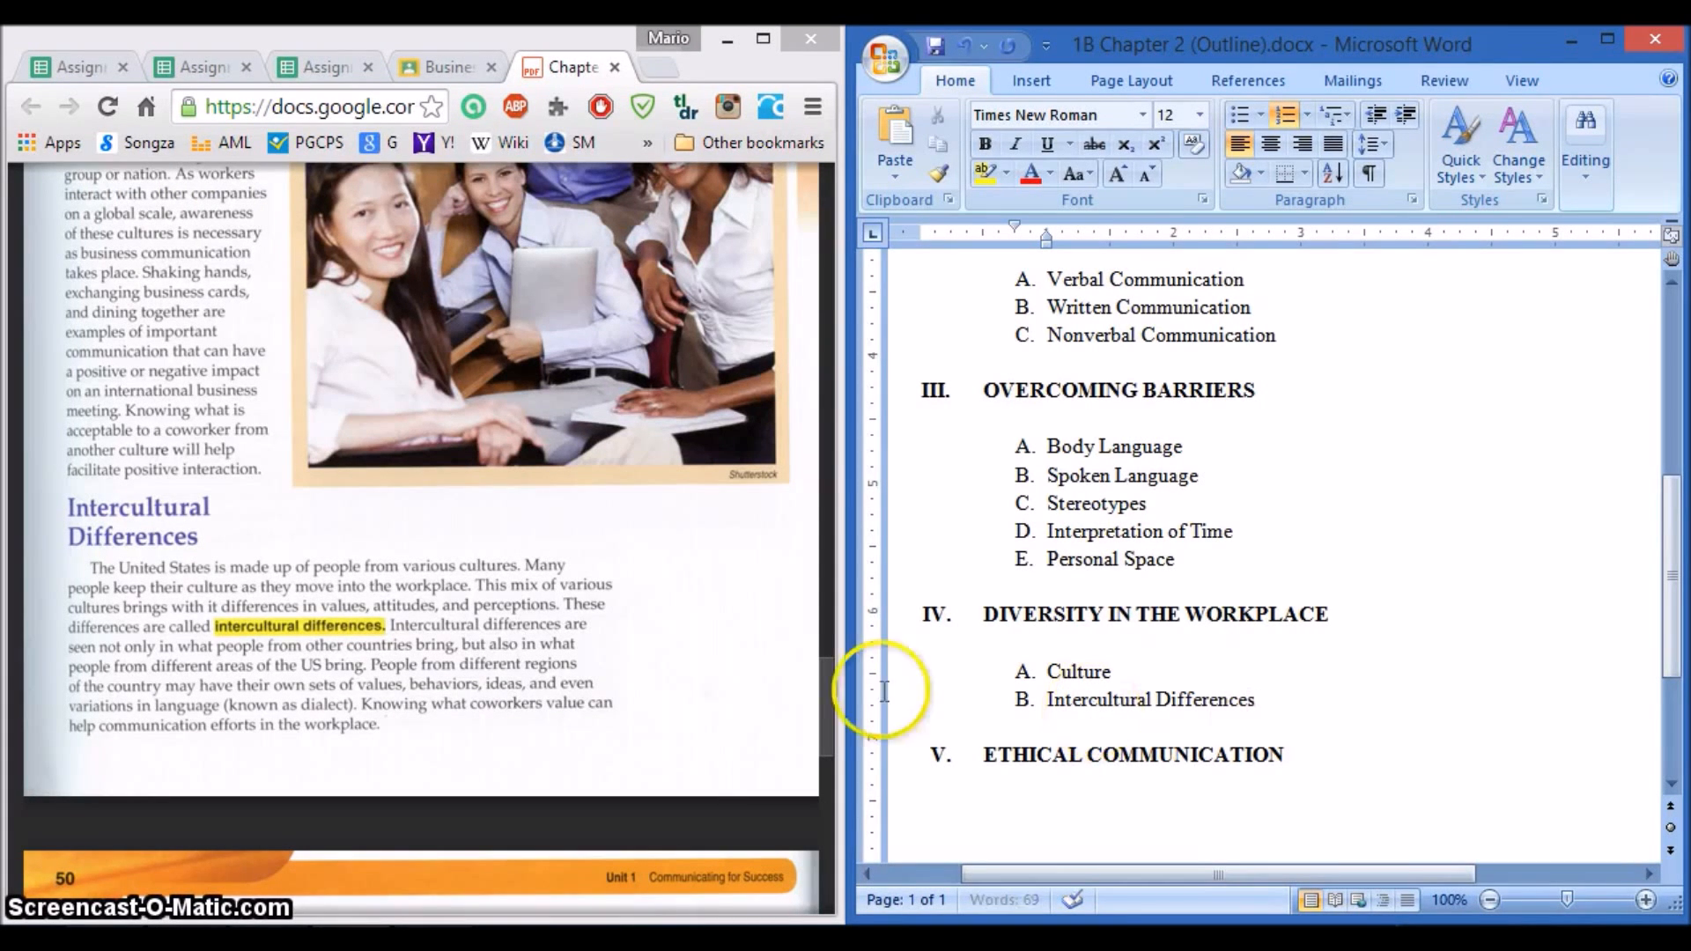
scroll(640, 629, down, 6)
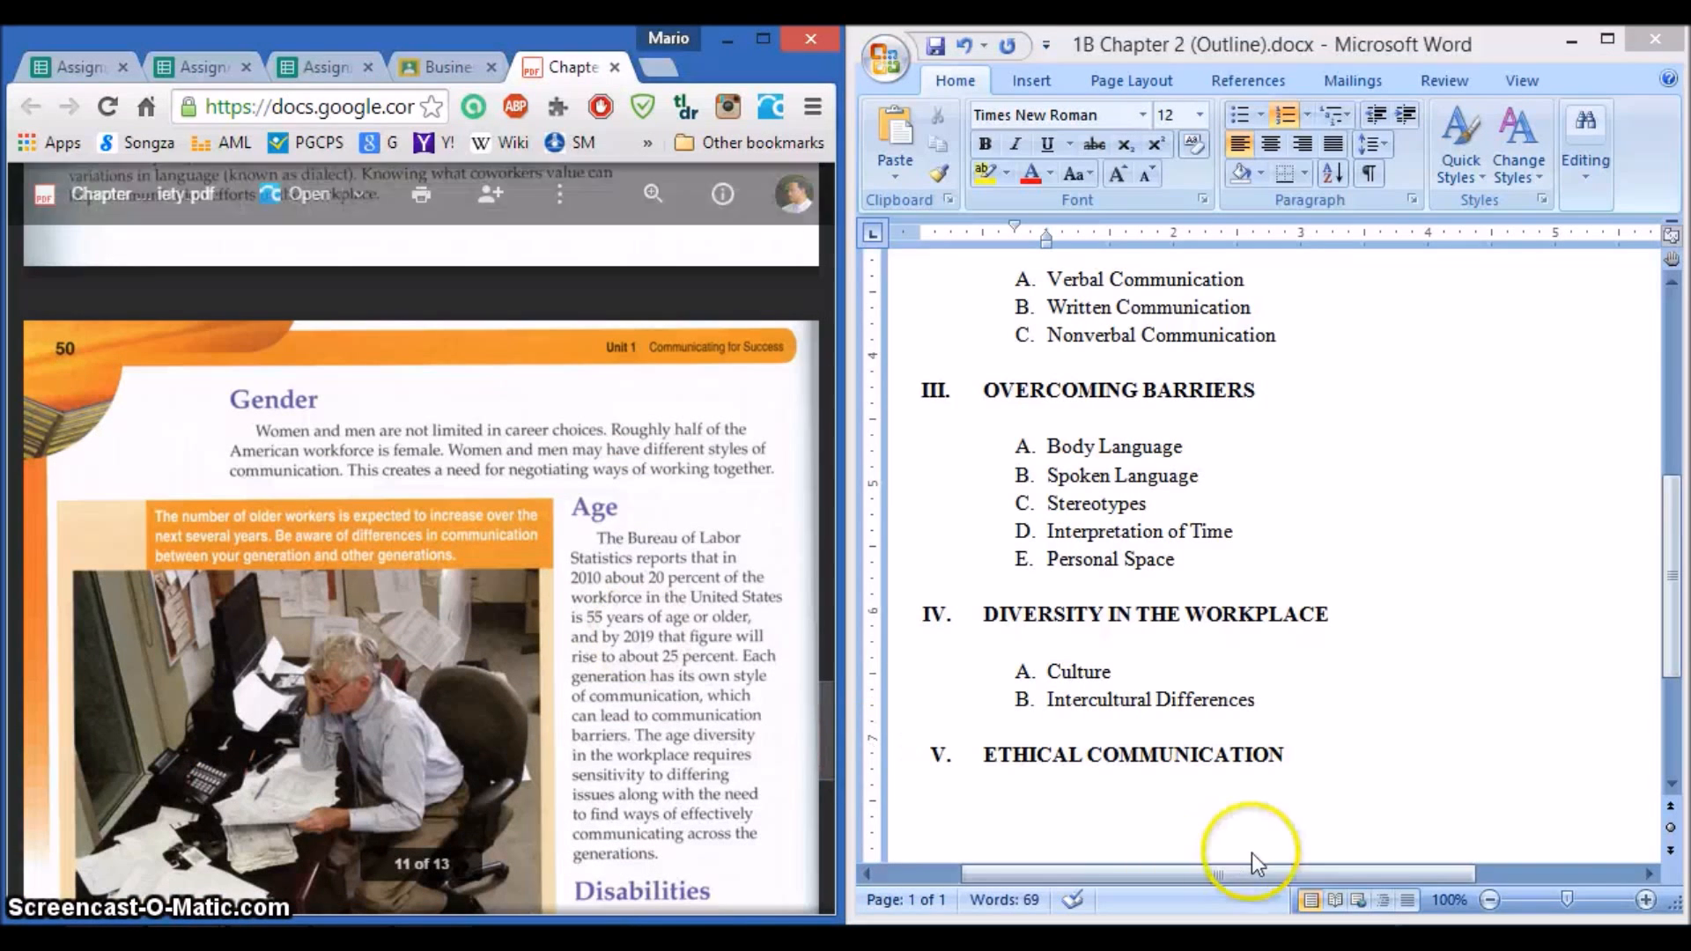
click(1293, 710)
key(Return)
Step: Add Gender, Age and Disabilities as subtopics C through E
text(Gen d)
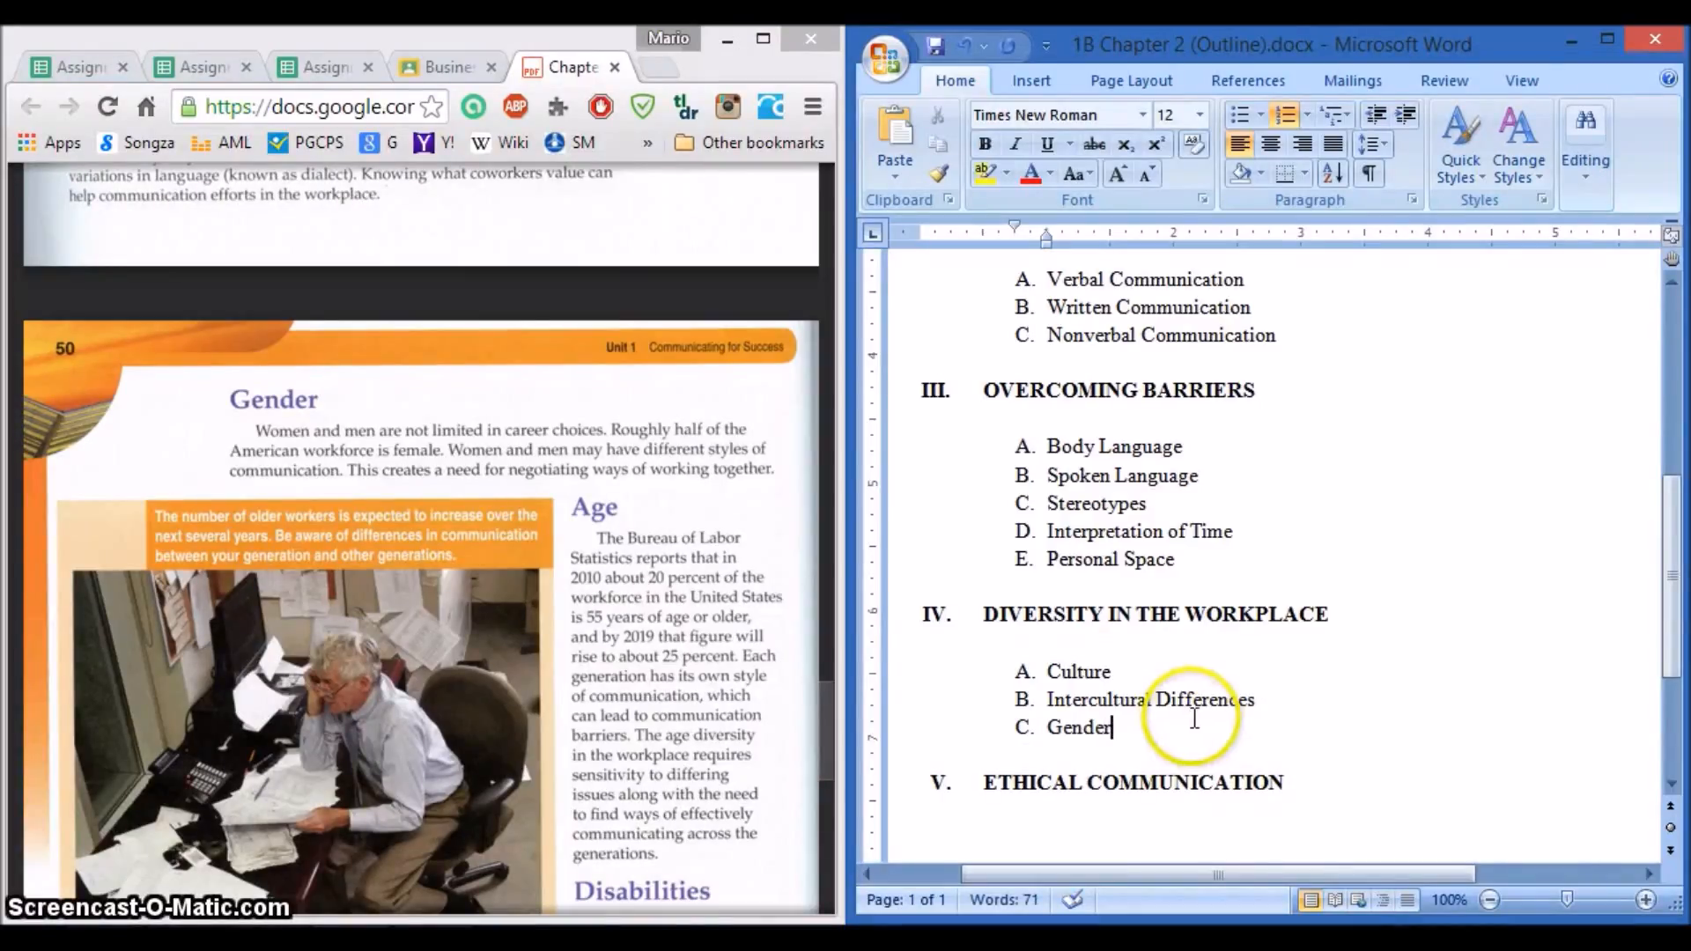
key(Return)
key(Return)
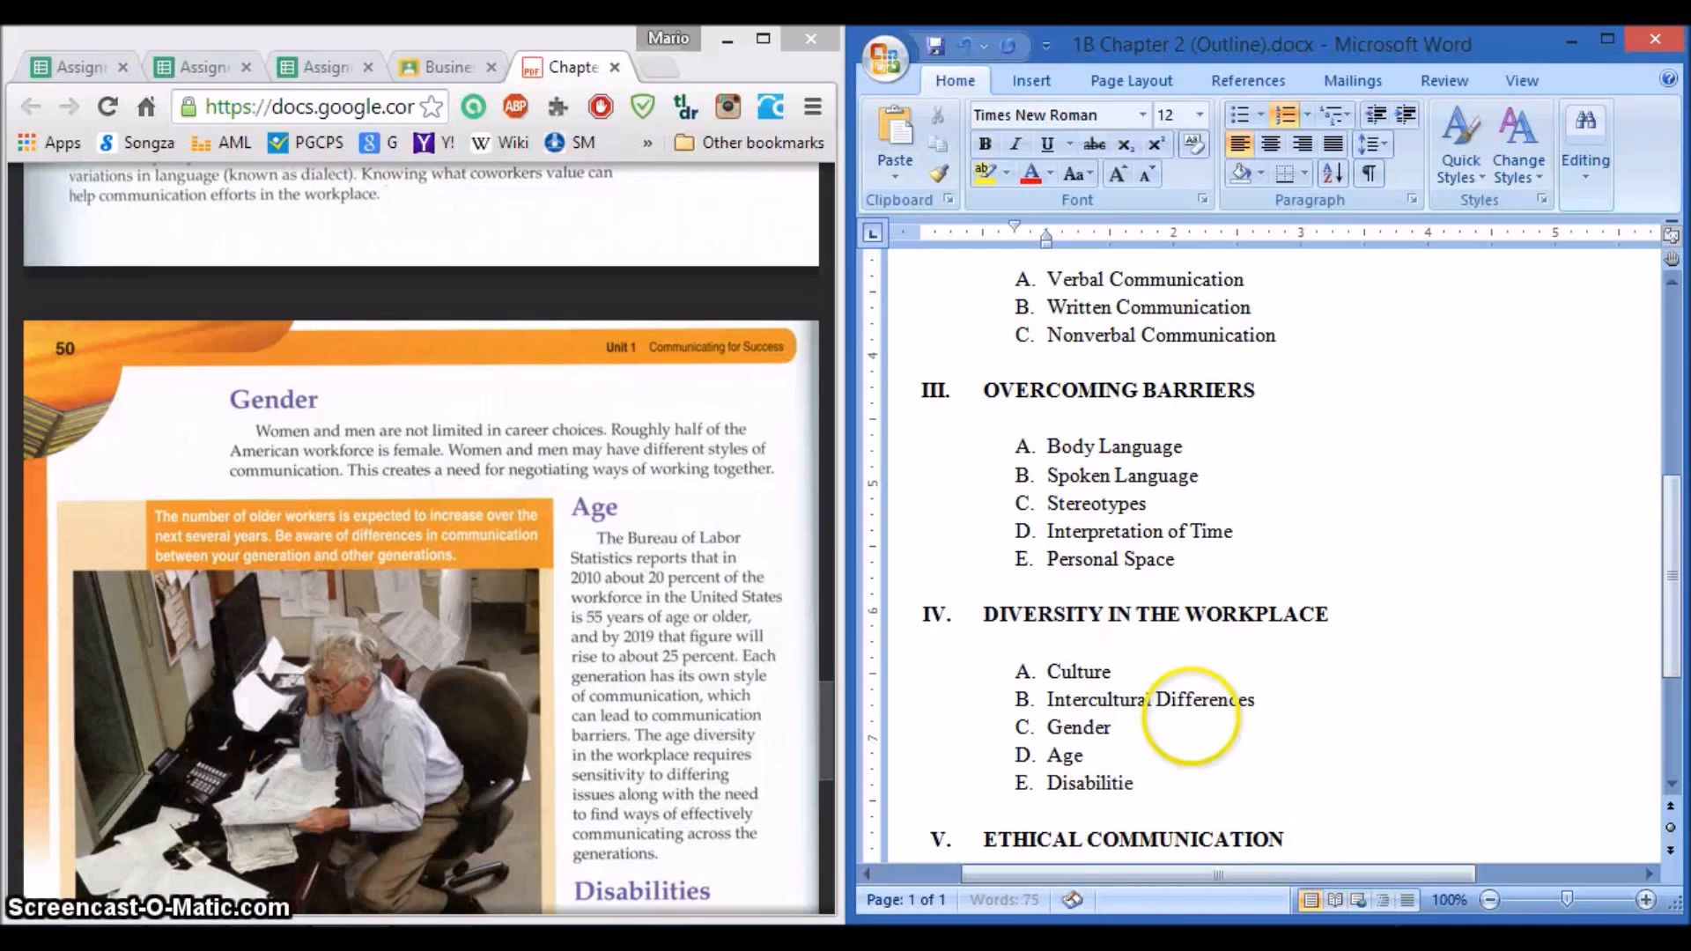
click(1276, 774)
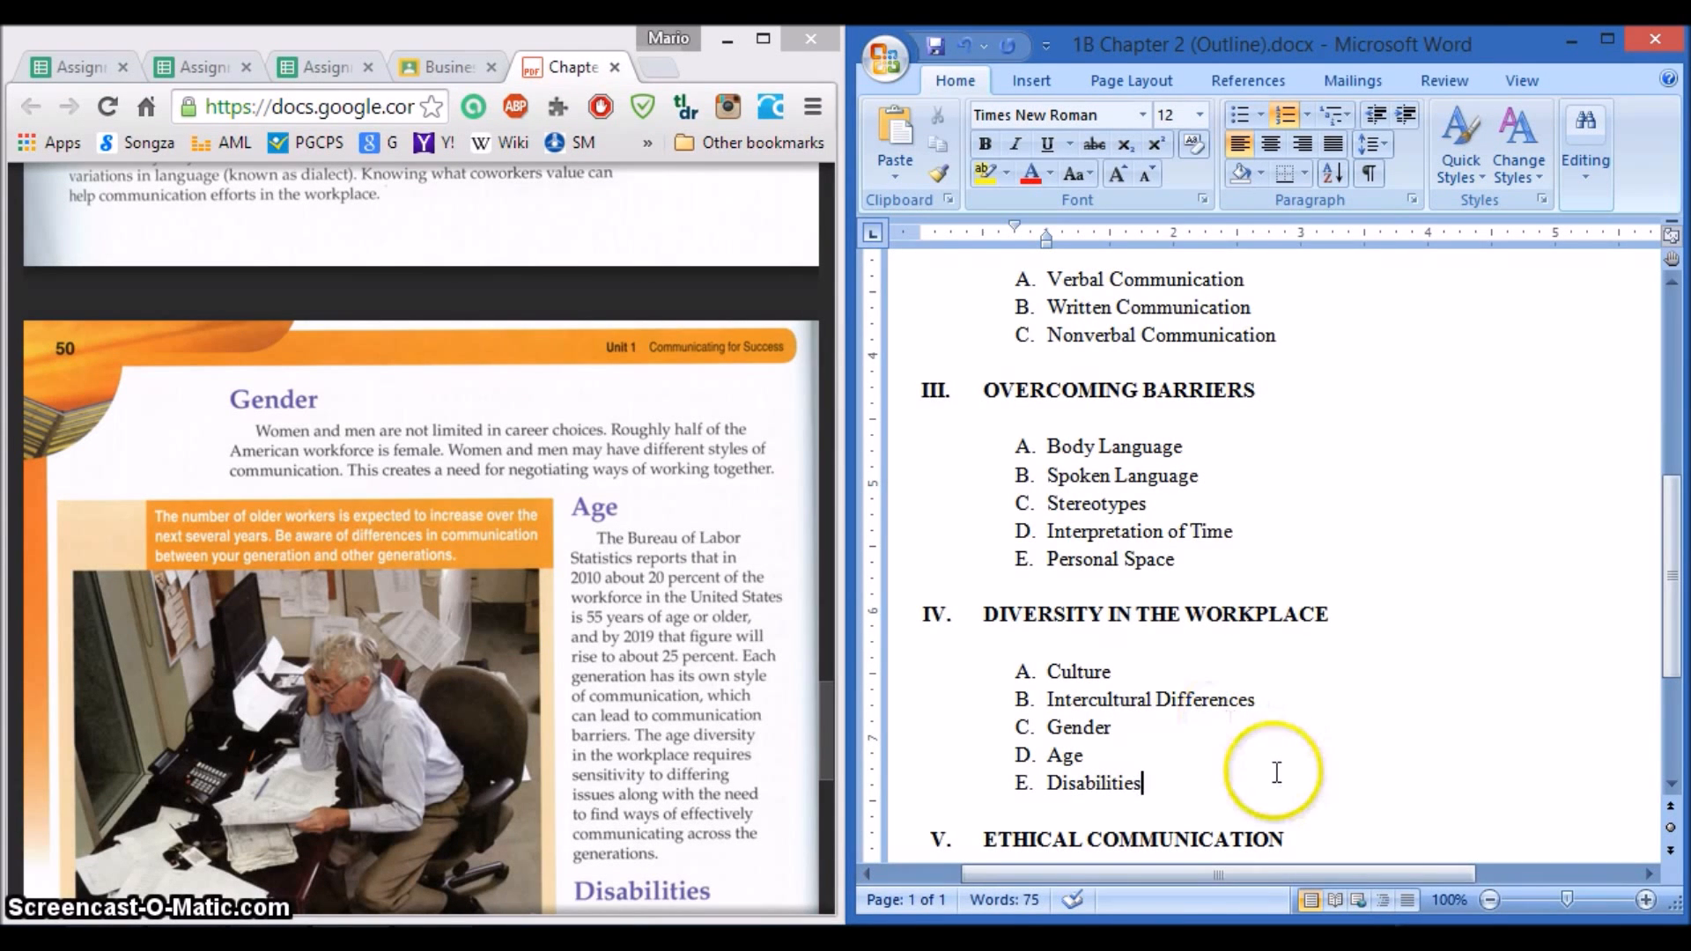
scroll(1276, 774, down, 3)
click(781, 774)
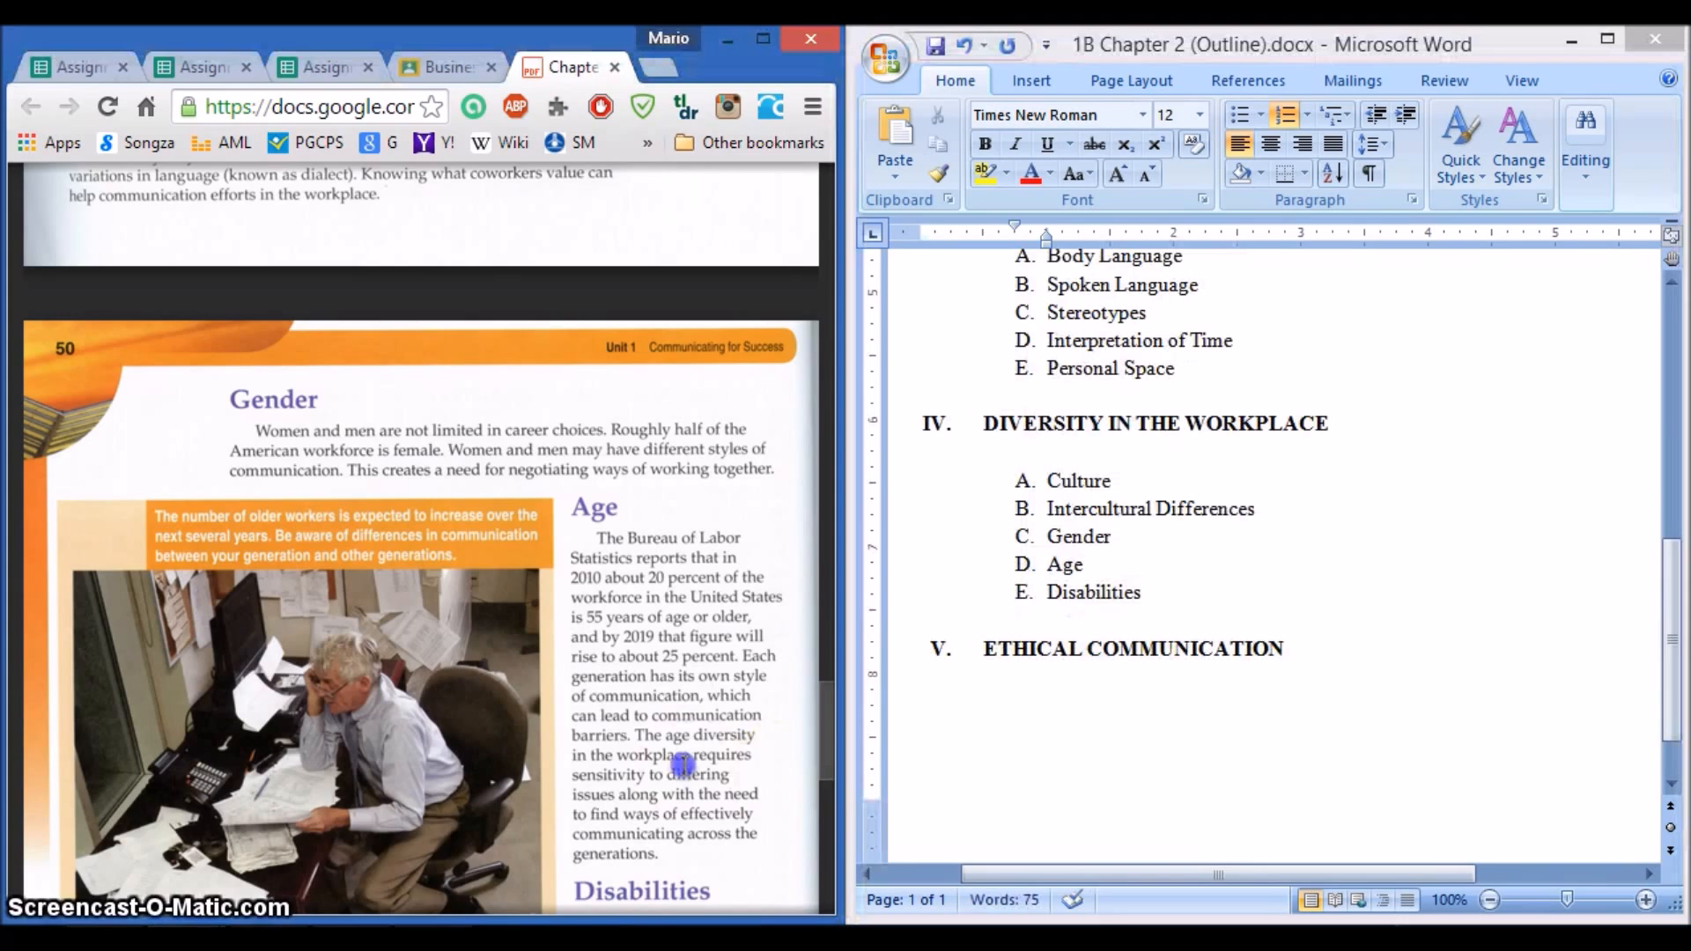
scroll(682, 768, down, 7)
scroll(685, 764, down, 3)
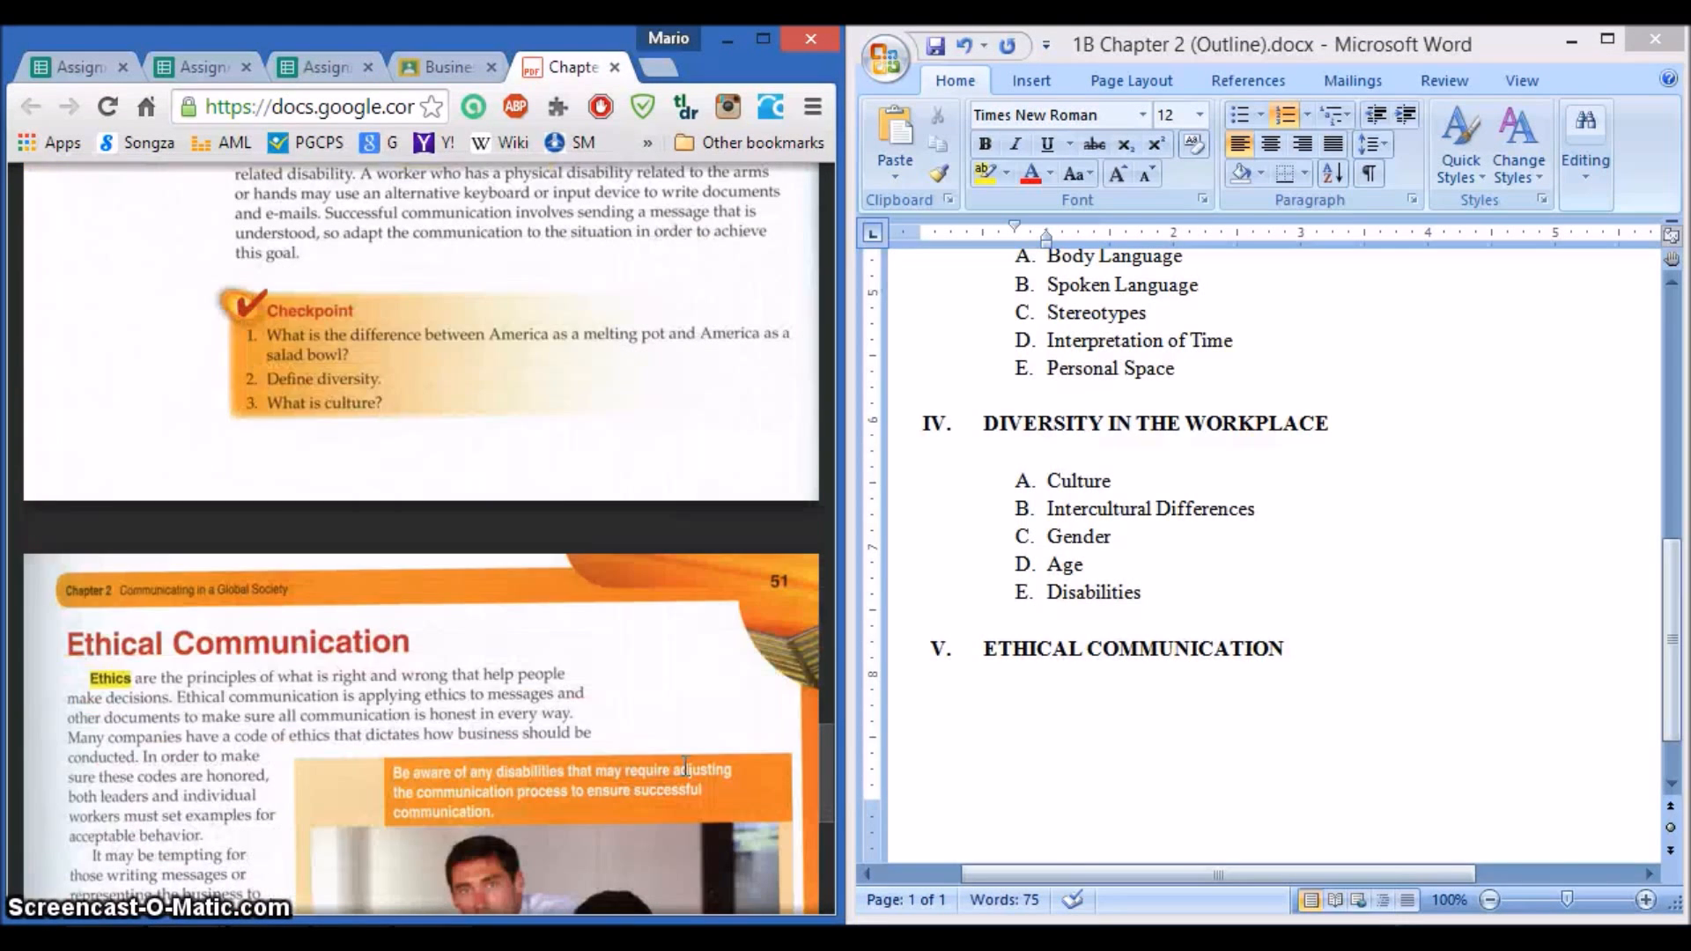
scroll(542, 690, down, 5)
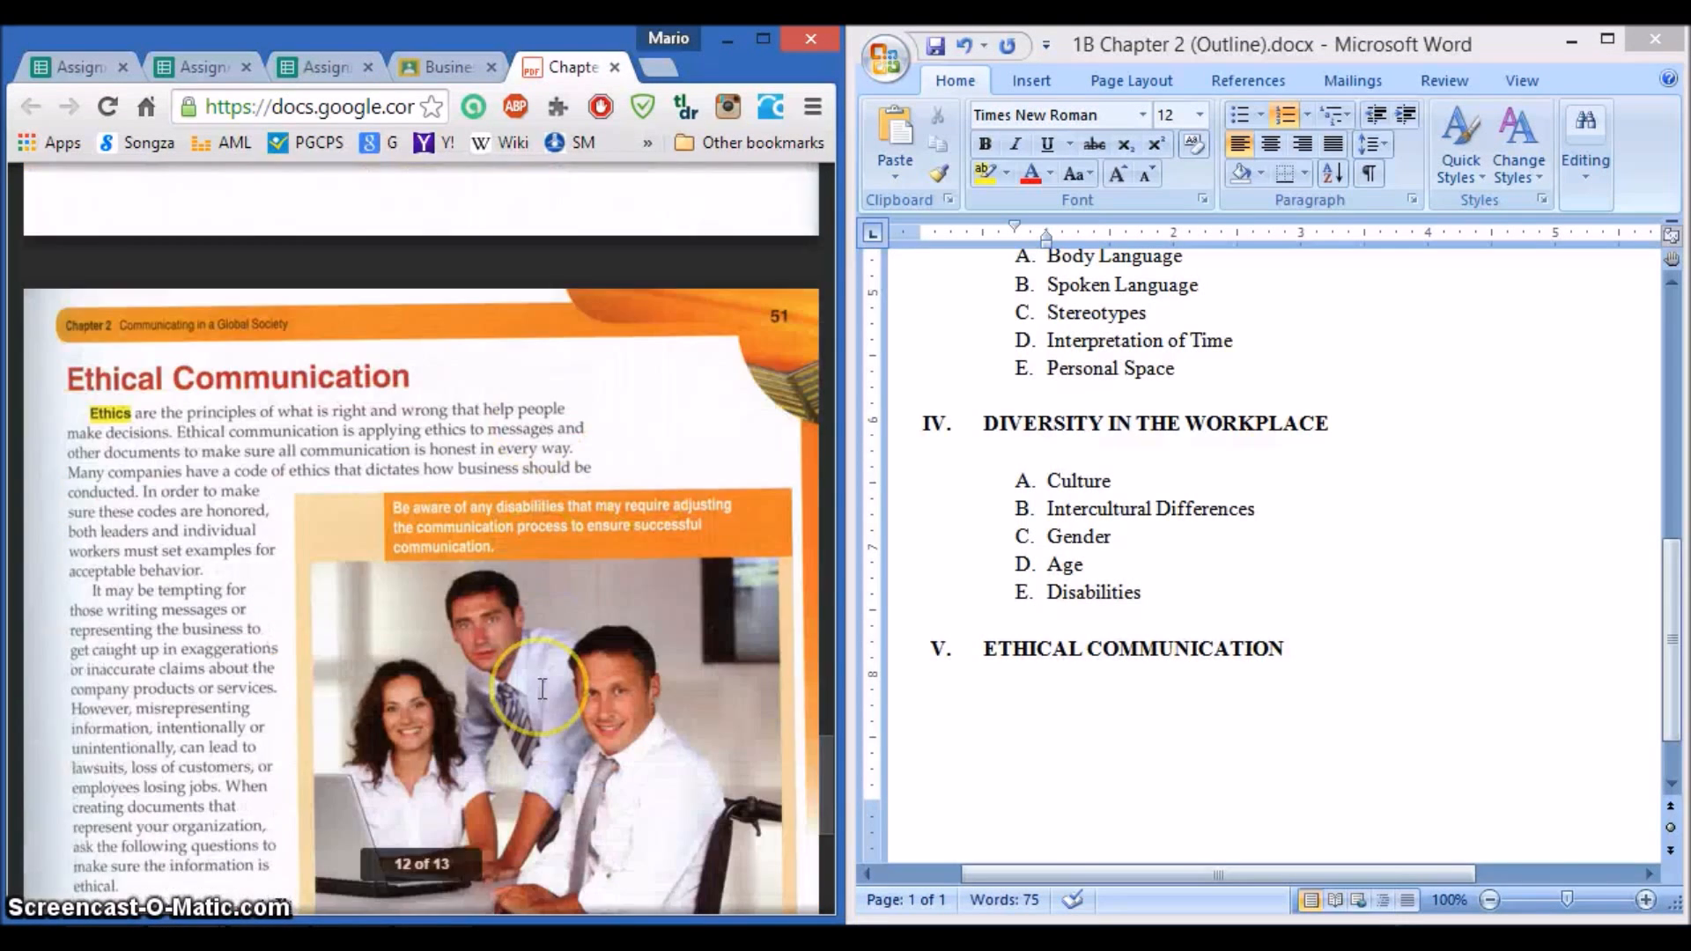
scroll(542, 689, down, 14)
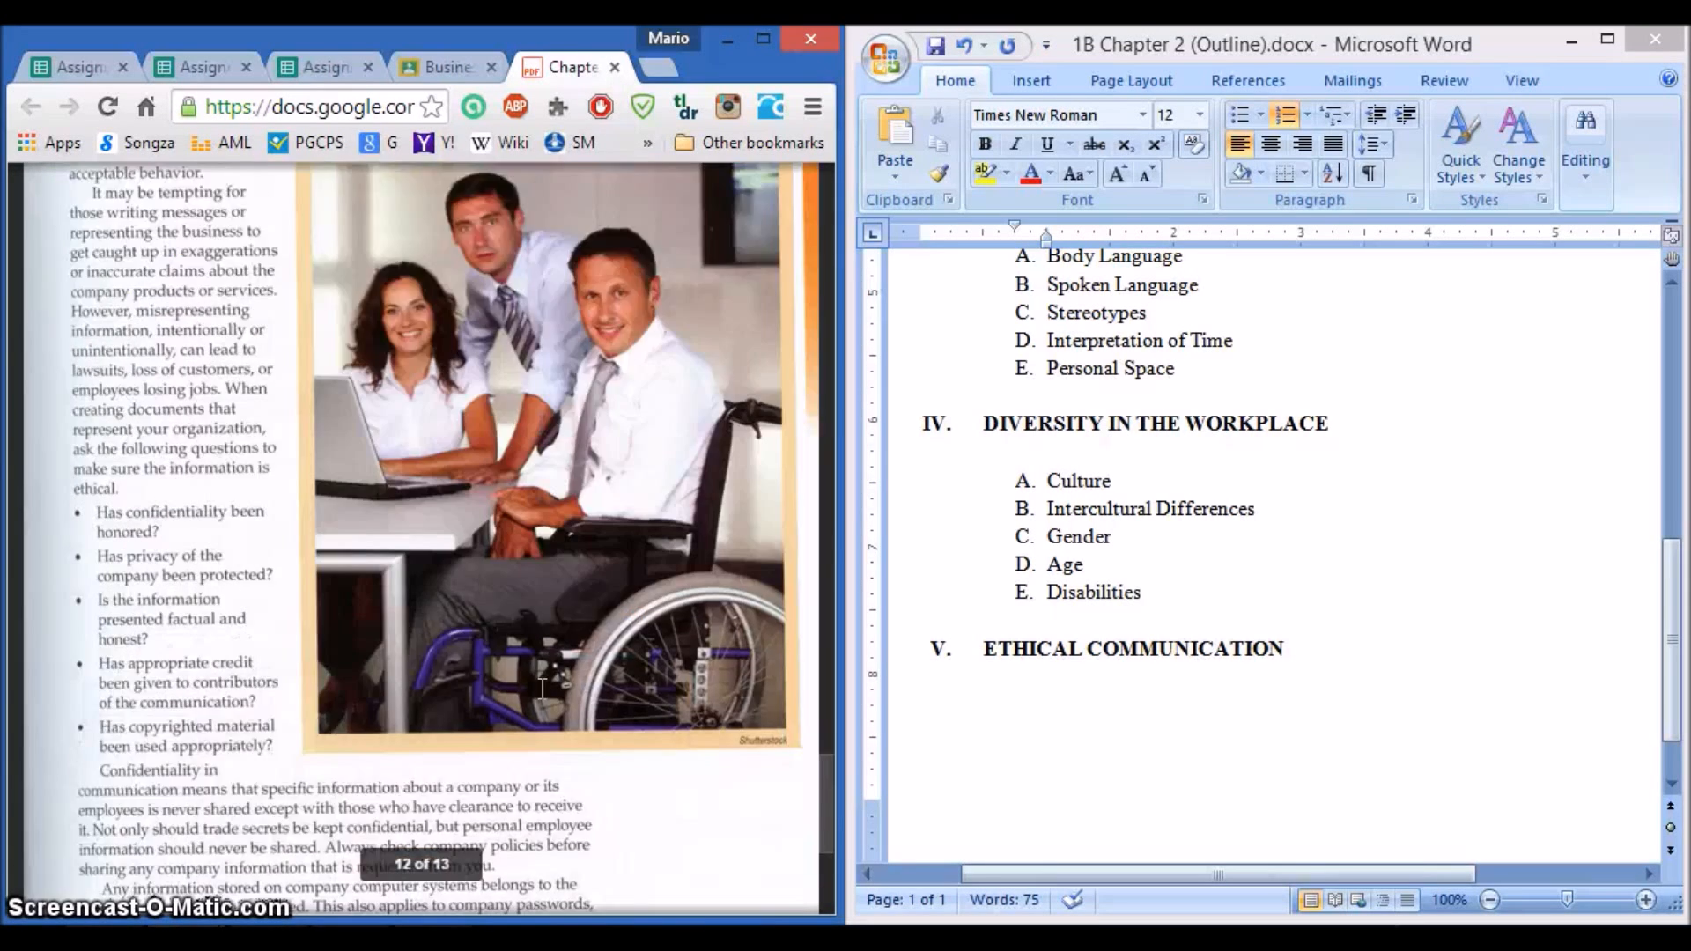
scroll(541, 690, down, 5)
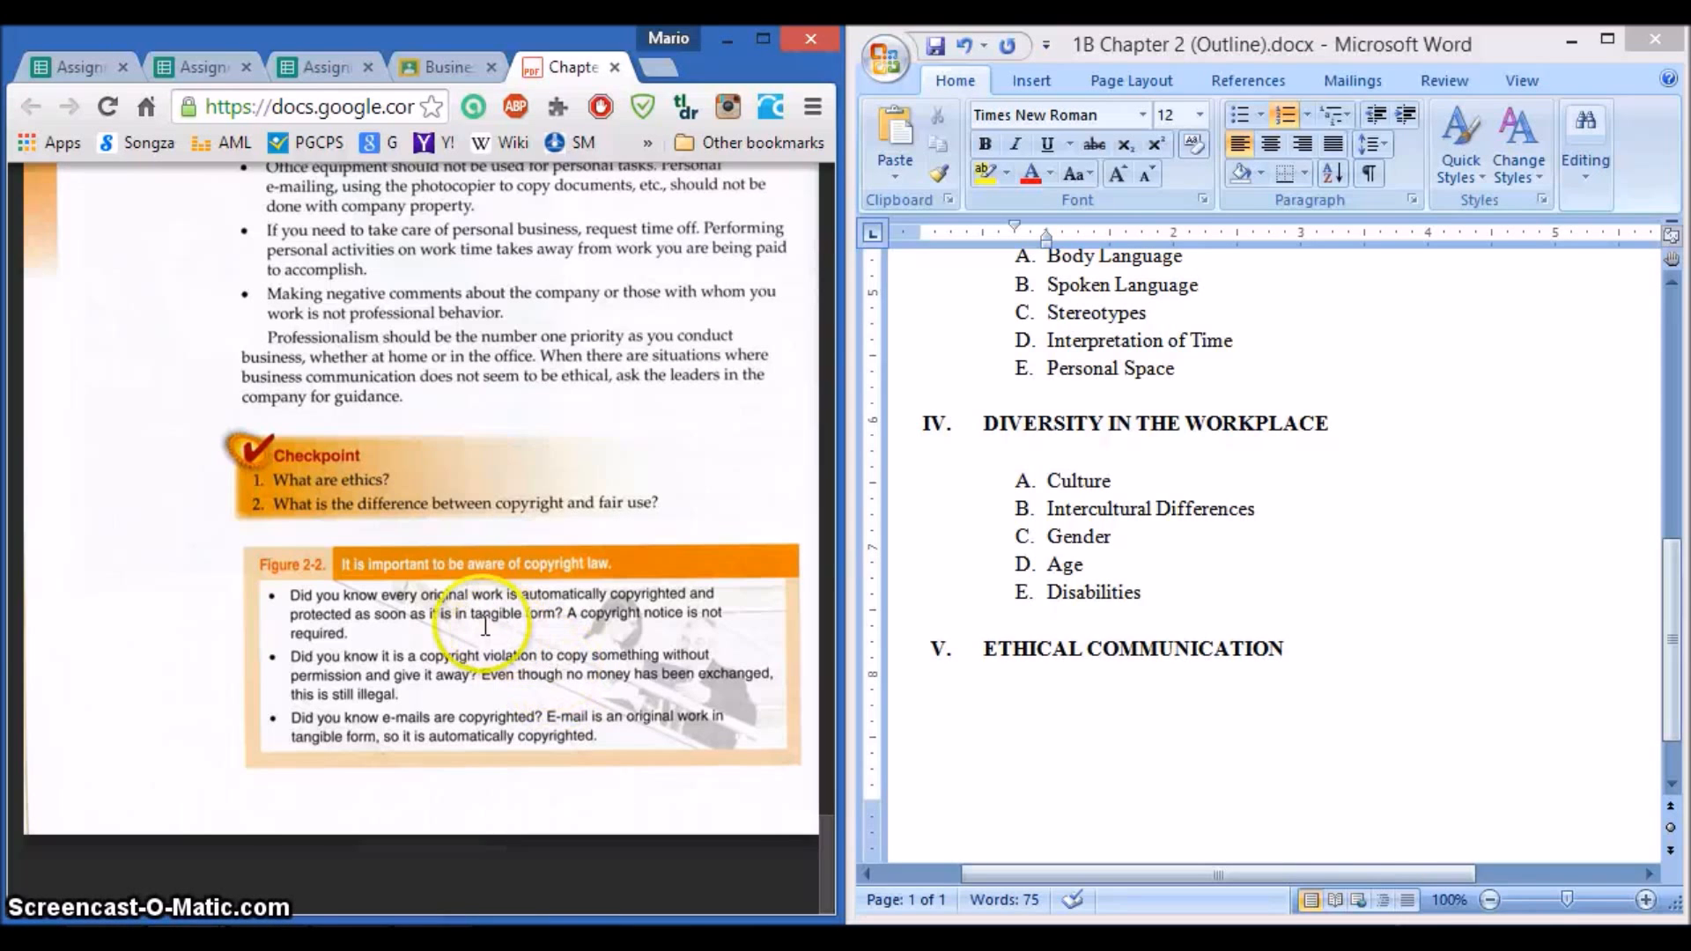
scroll(599, 634, up, 12)
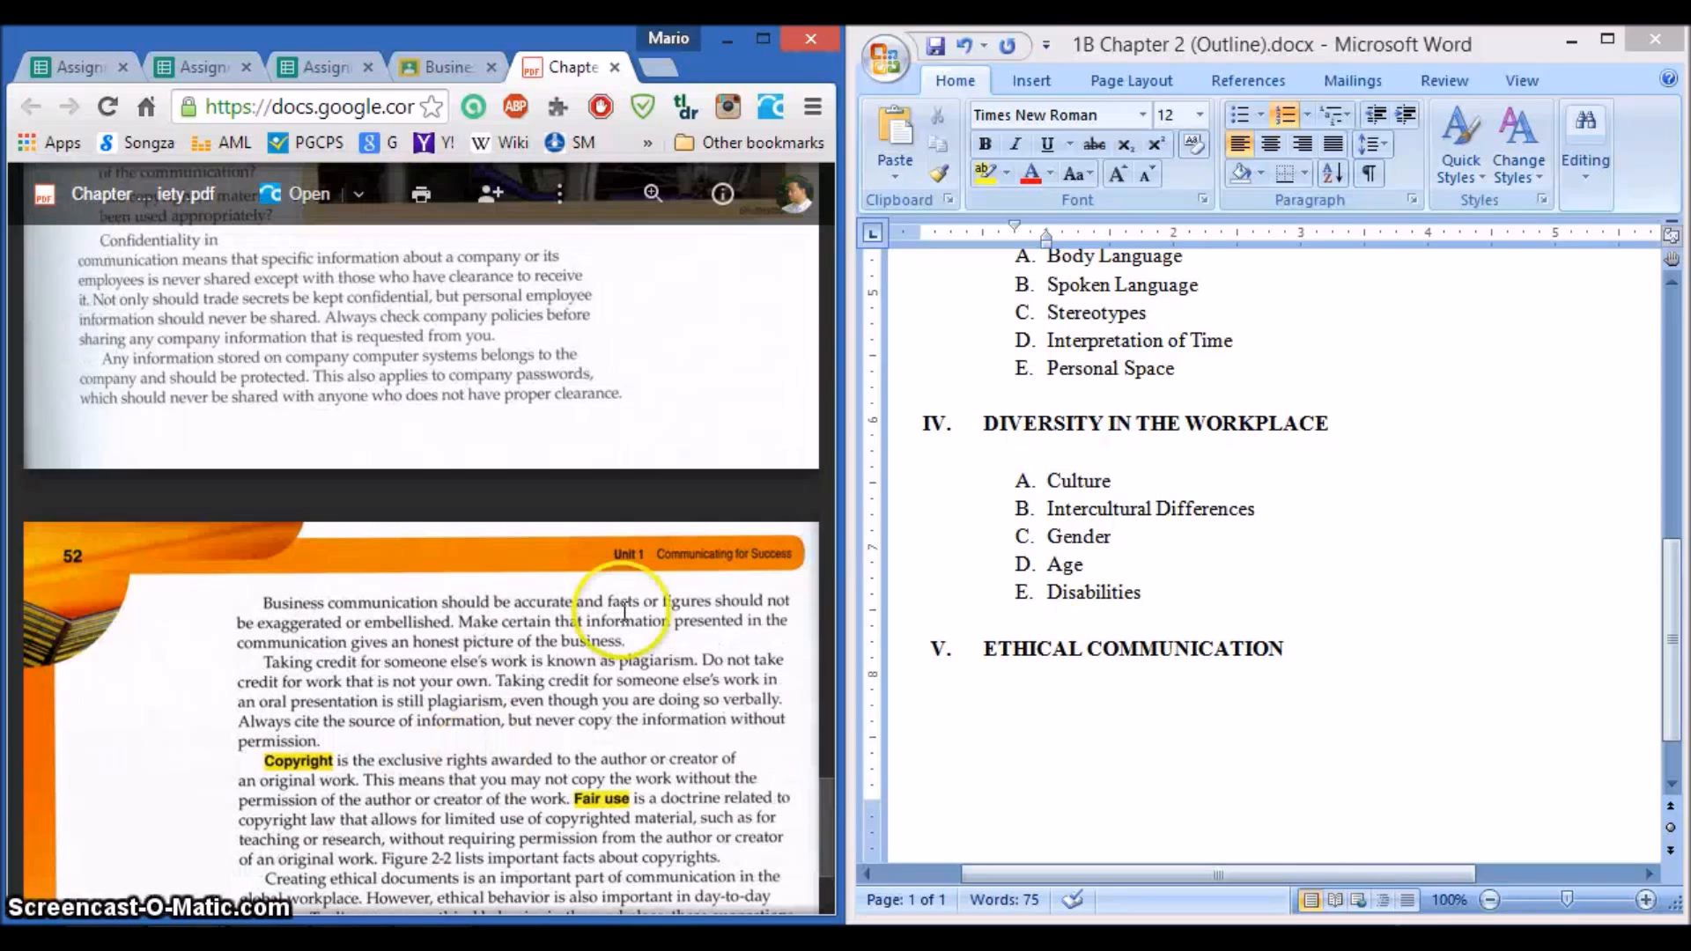
click(1340, 577)
scroll(1334, 623, up, 5)
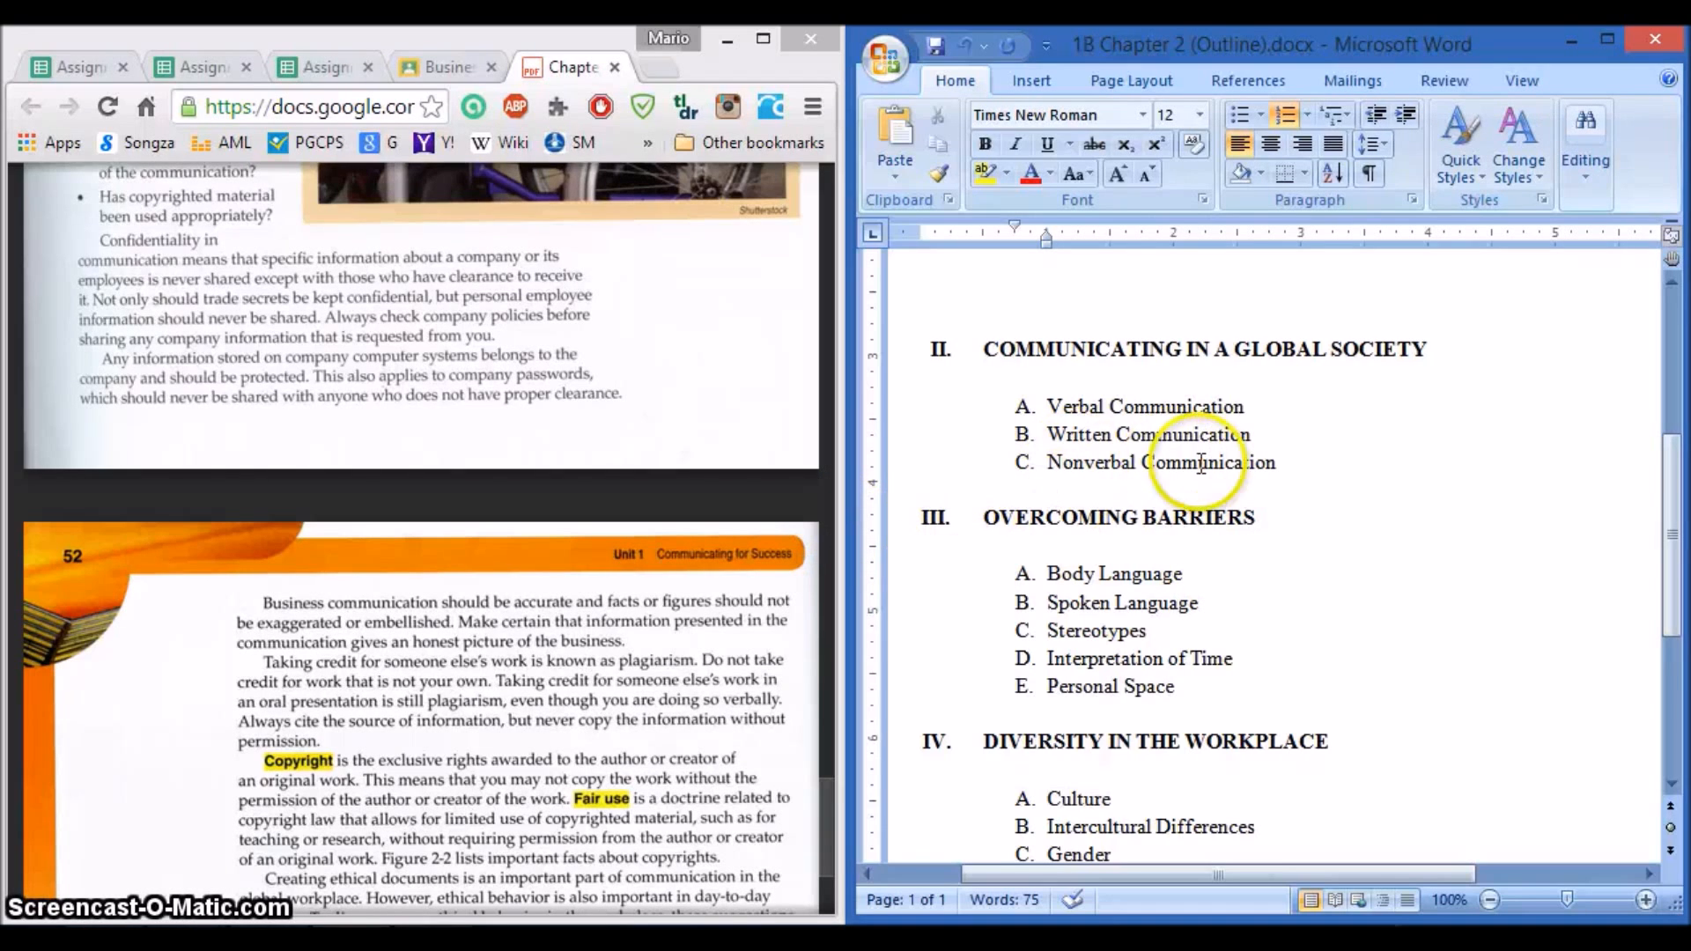
Step: Scroll through the textbook PDF beside the Word outline
scroll(1202, 466, down, 3)
scroll(1212, 475, down, 1)
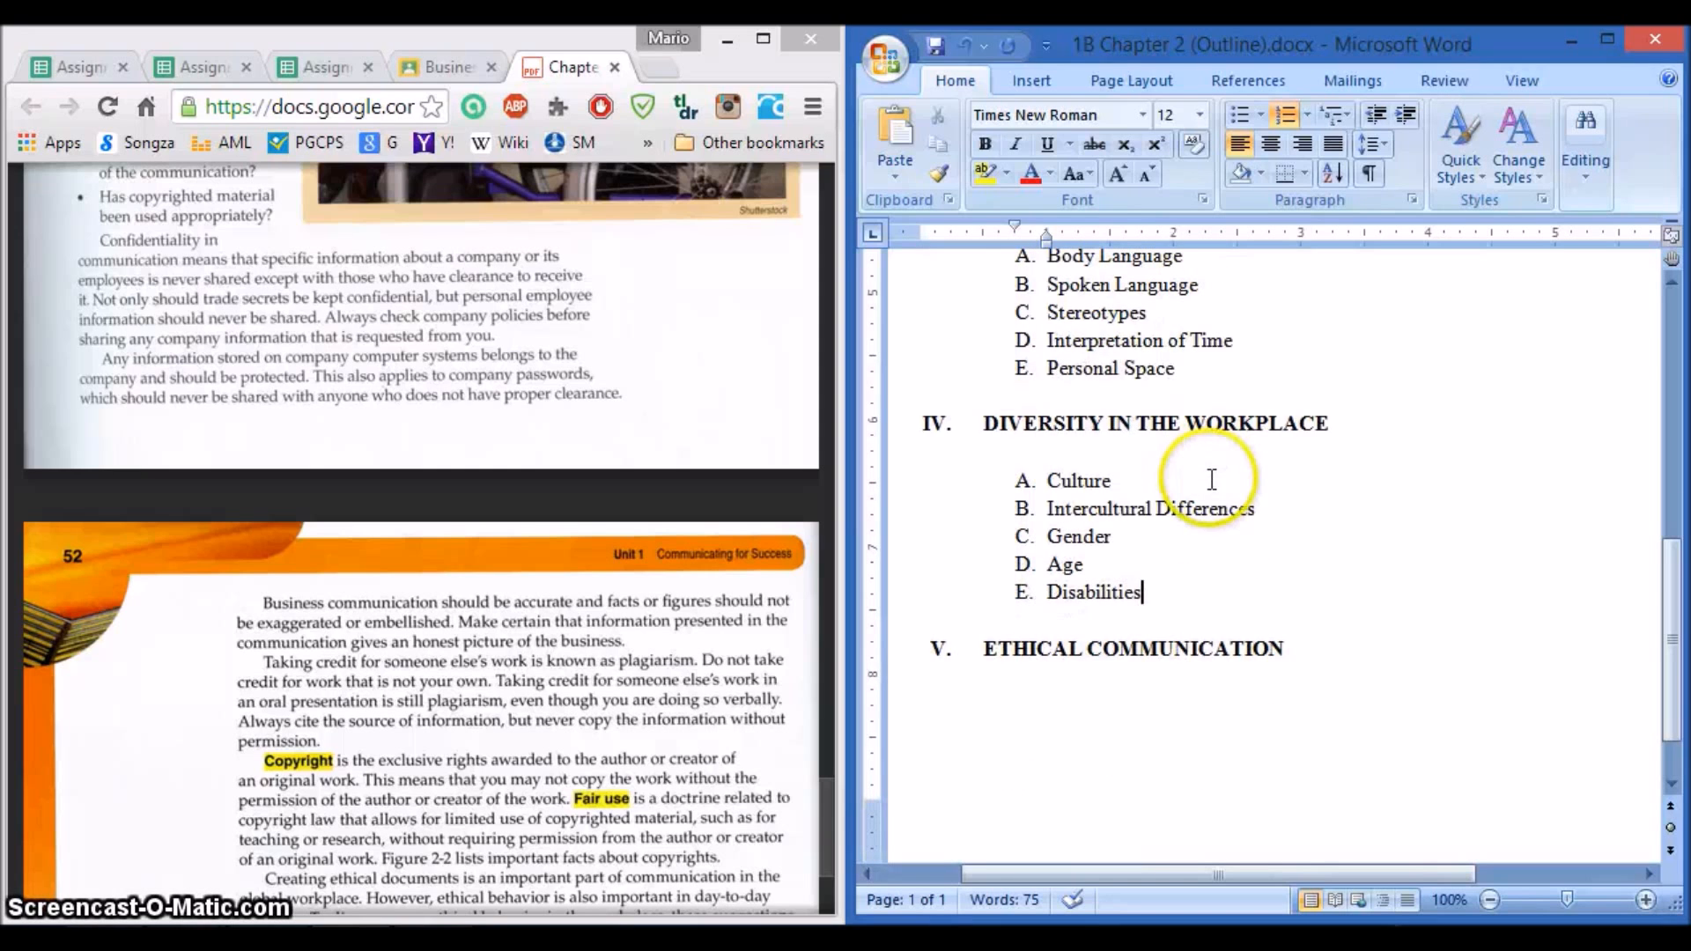
scroll(1212, 480, down, 1)
scroll(1212, 502, up, 7)
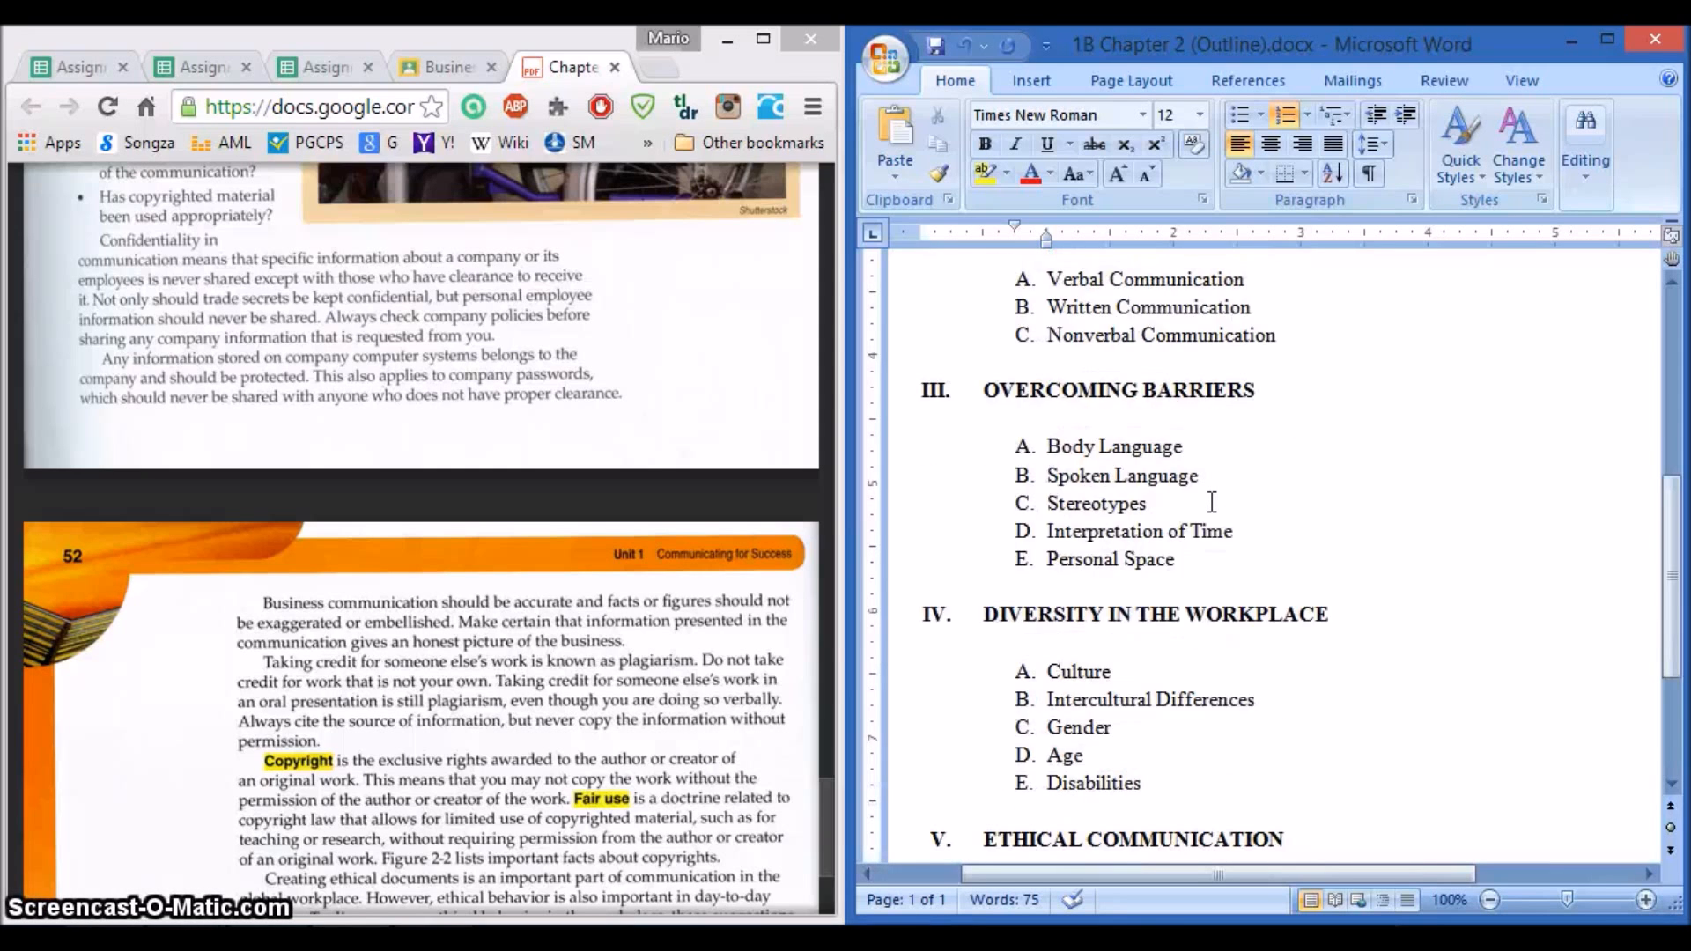
scroll(1212, 502, up, 1)
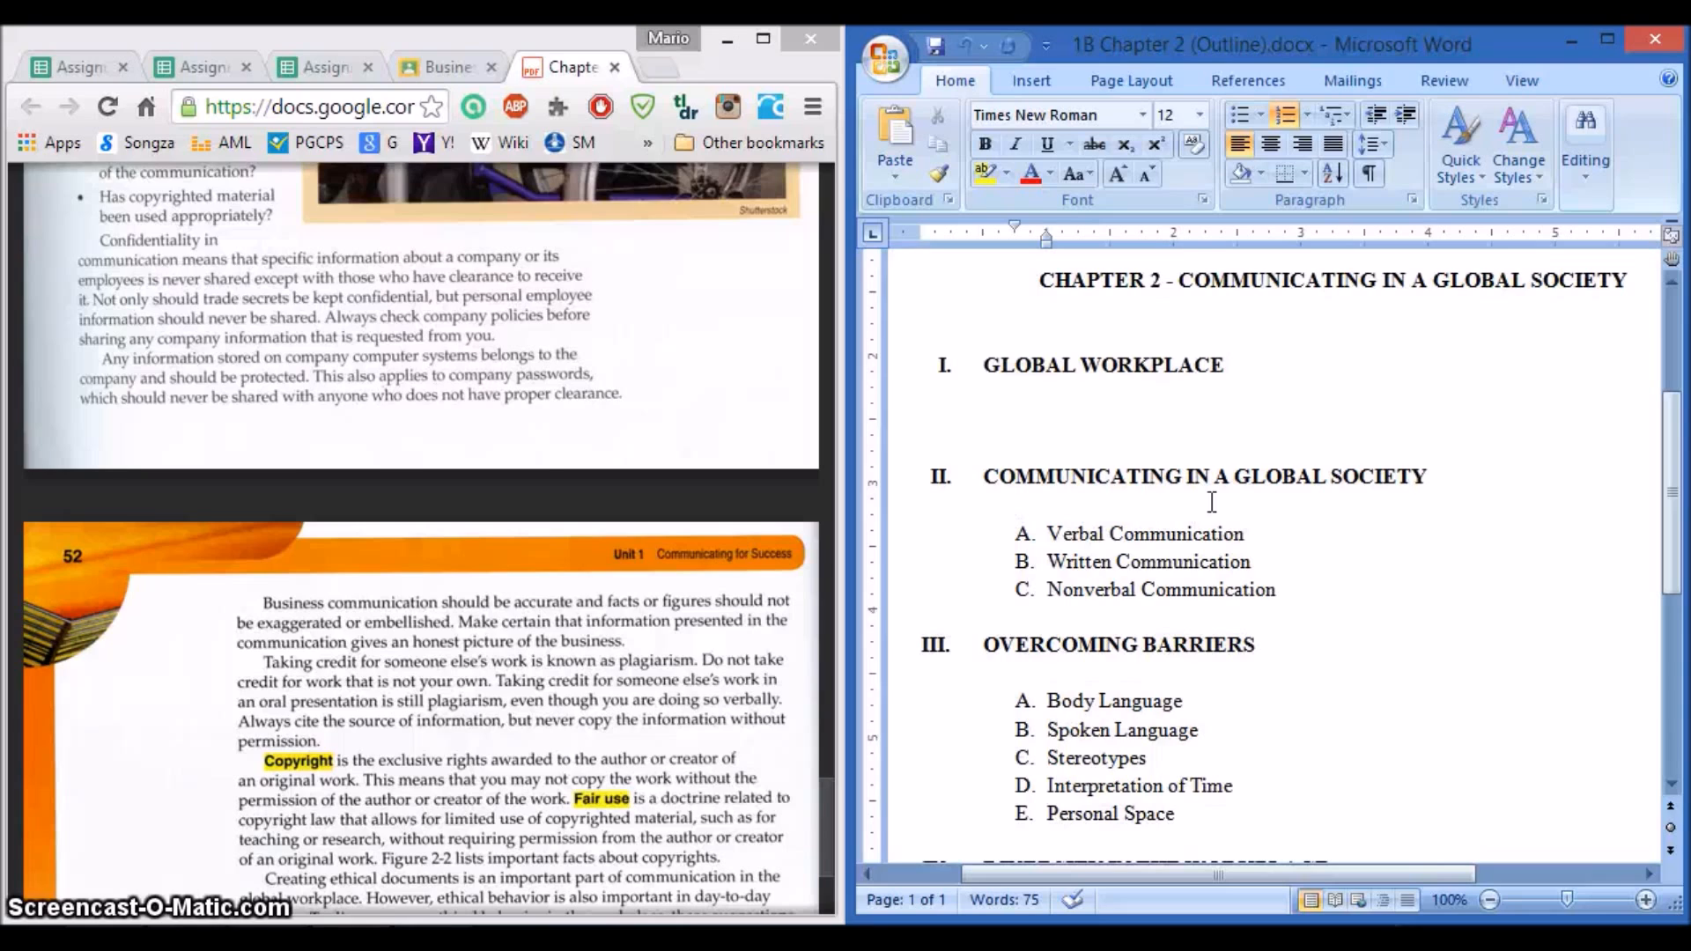
click(561, 439)
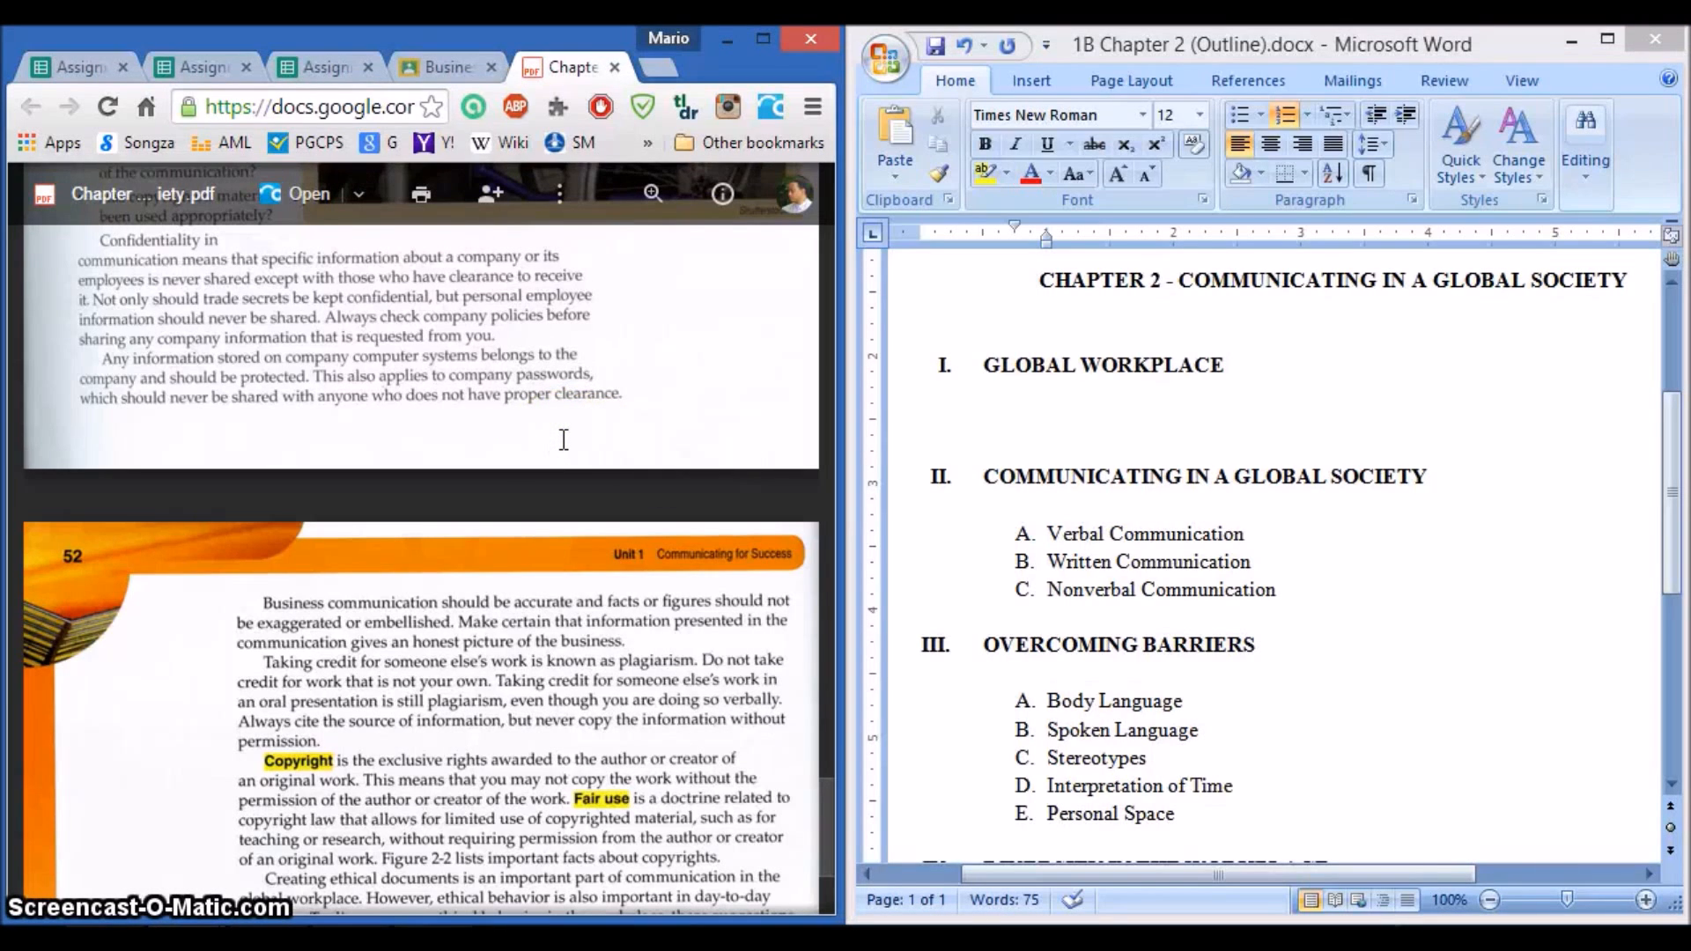
click(578, 547)
Step: Find page 41's Global Workplace section in the PDF and select the term 'global society'
scroll(578, 547, up, 20)
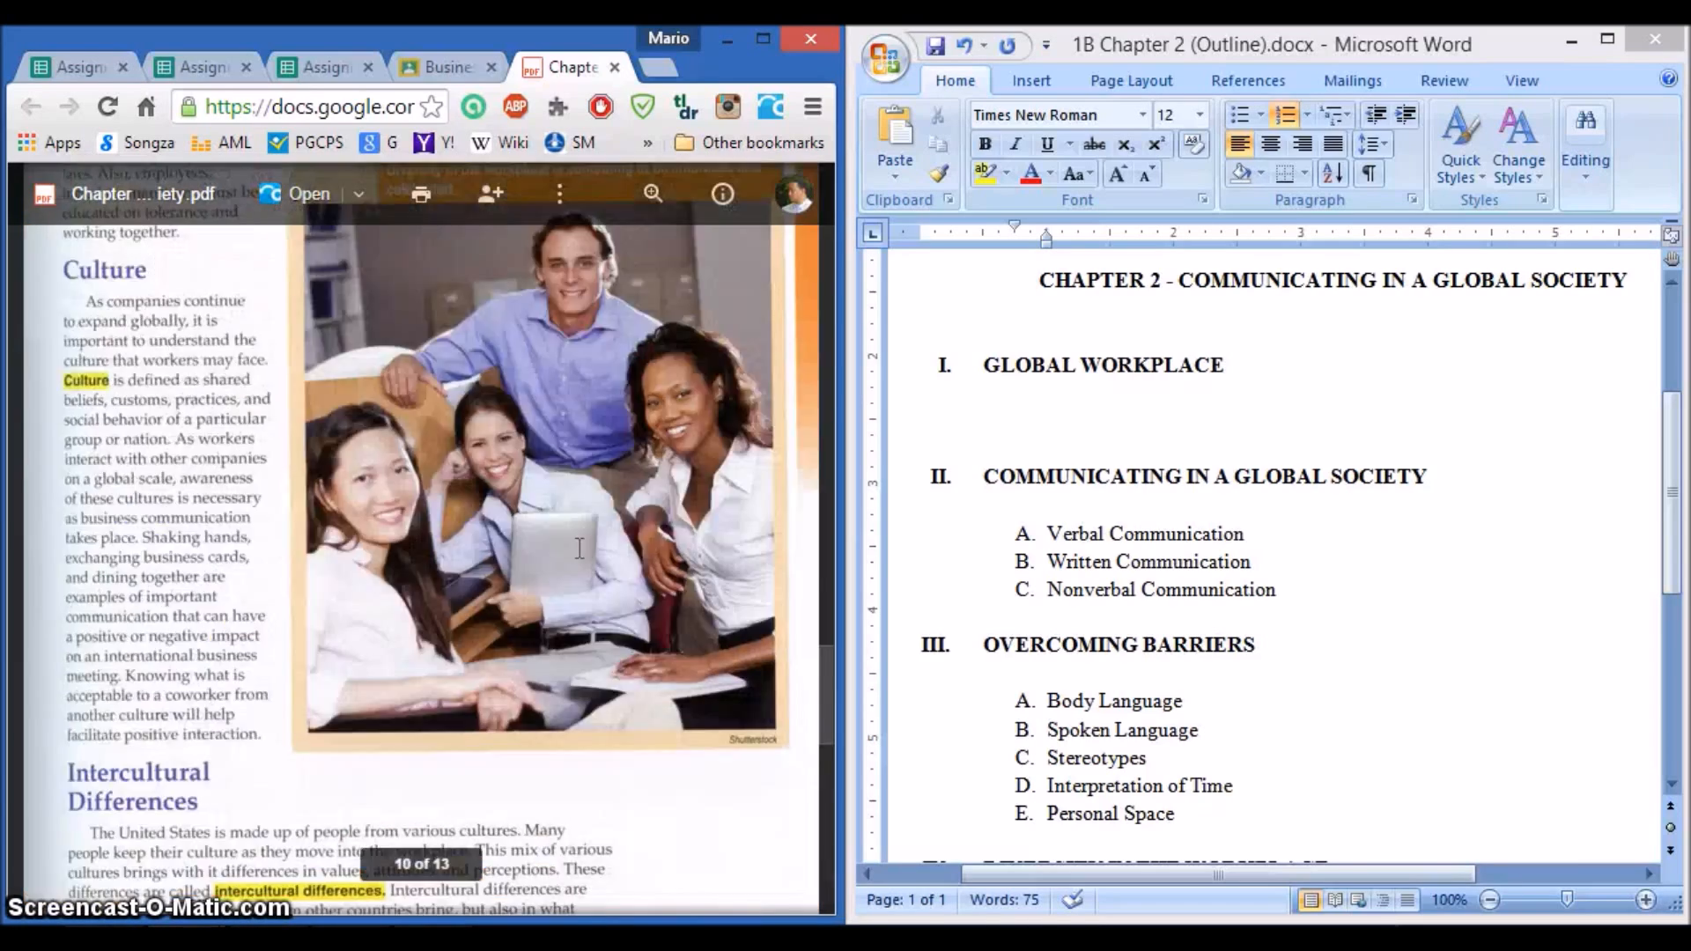
scroll(579, 548, up, 20)
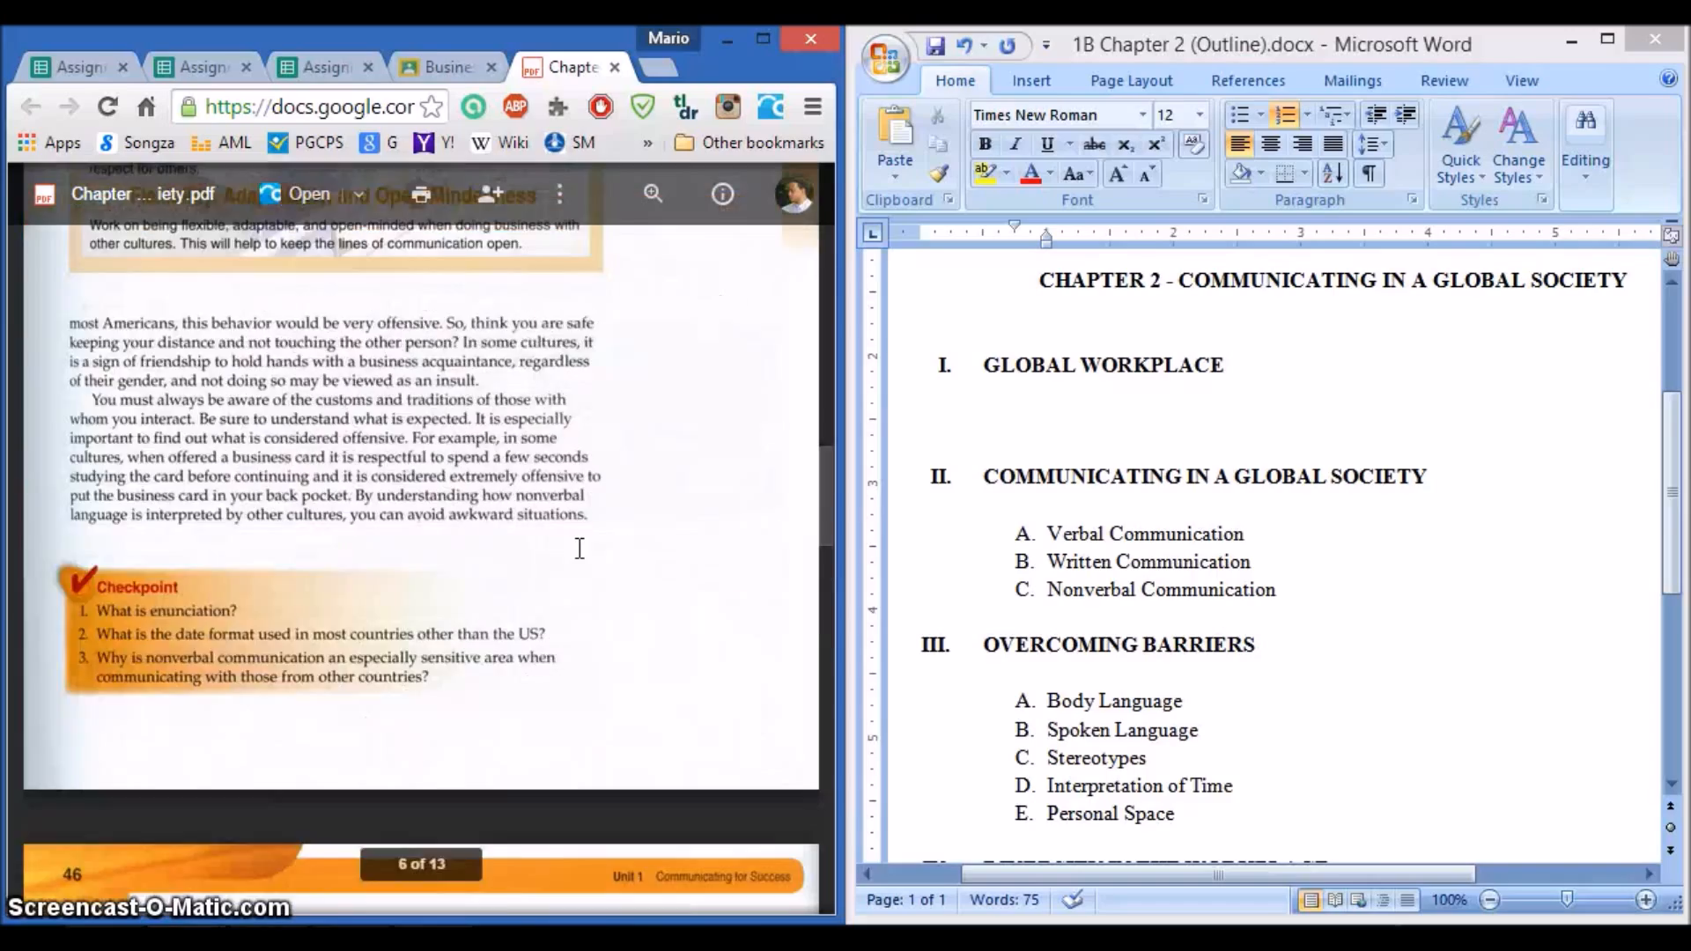
scroll(579, 547, up, 20)
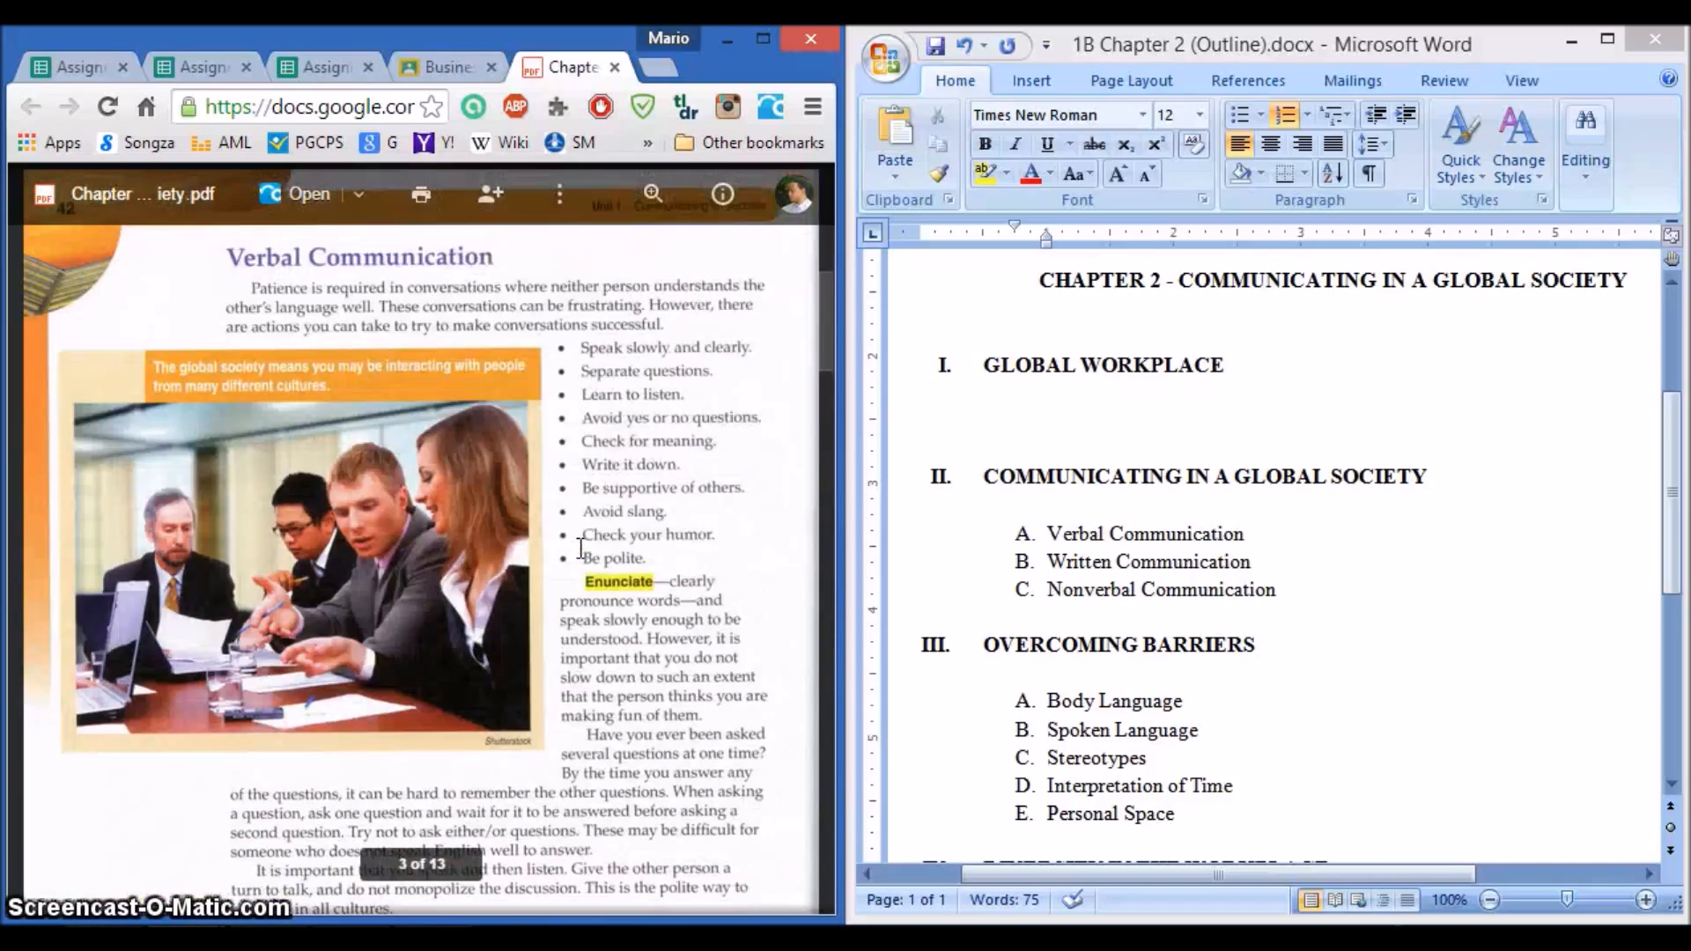
scroll(581, 548, up, 5)
scroll(581, 548, up, 8)
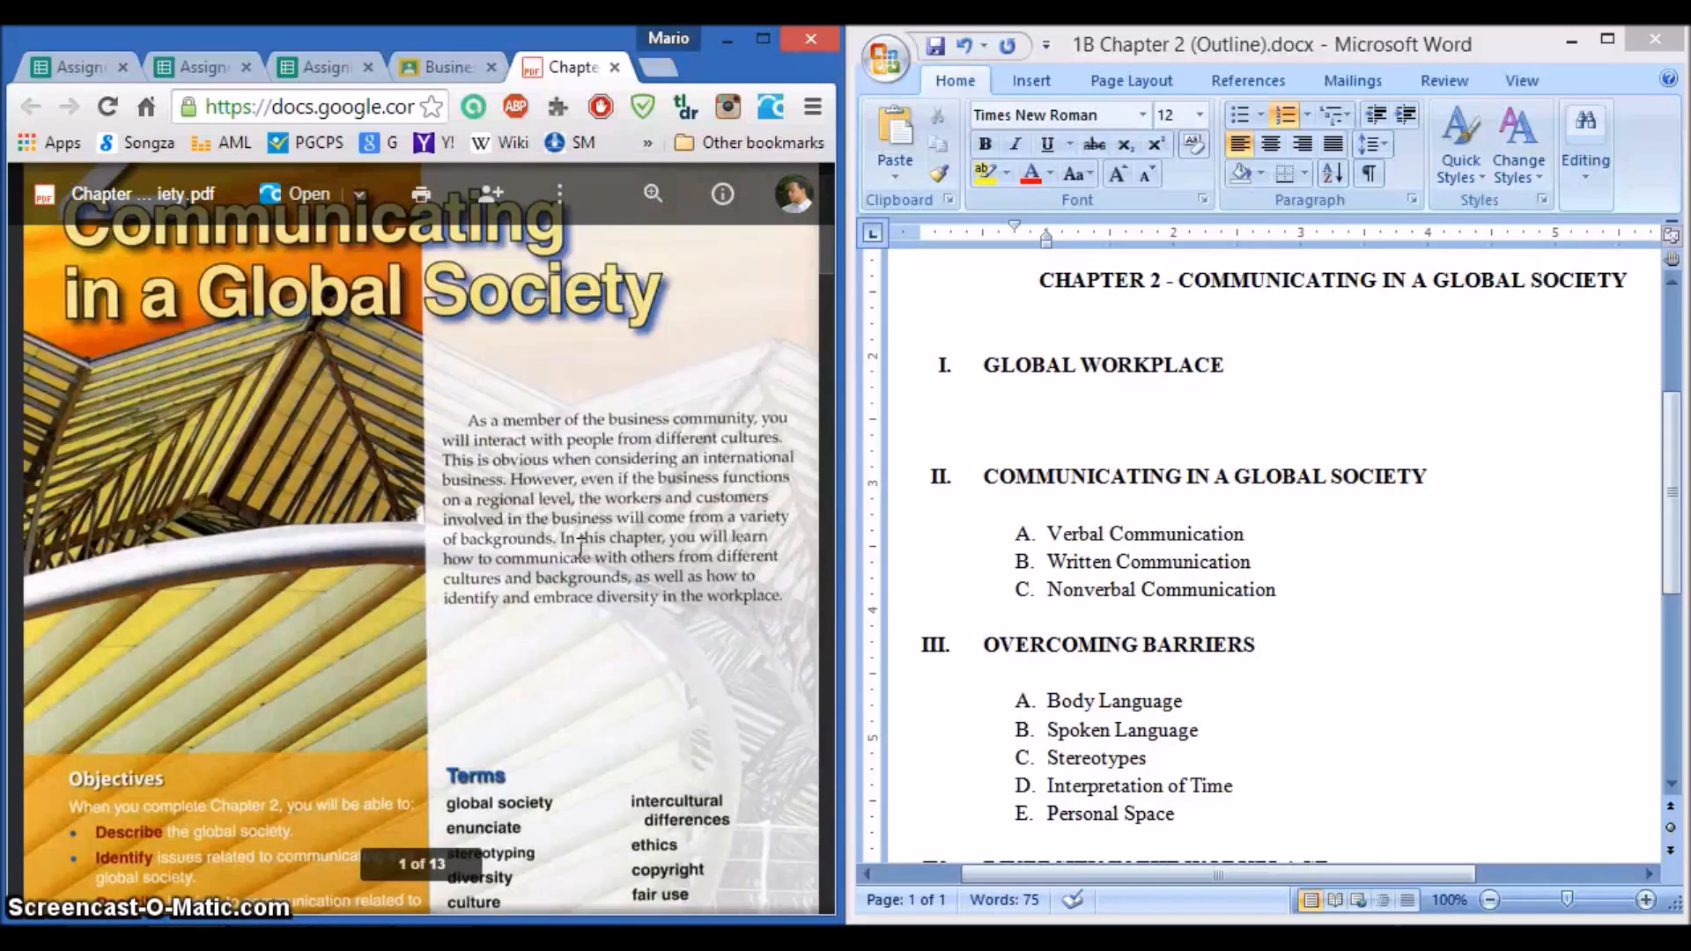
scroll(581, 548, down, 10)
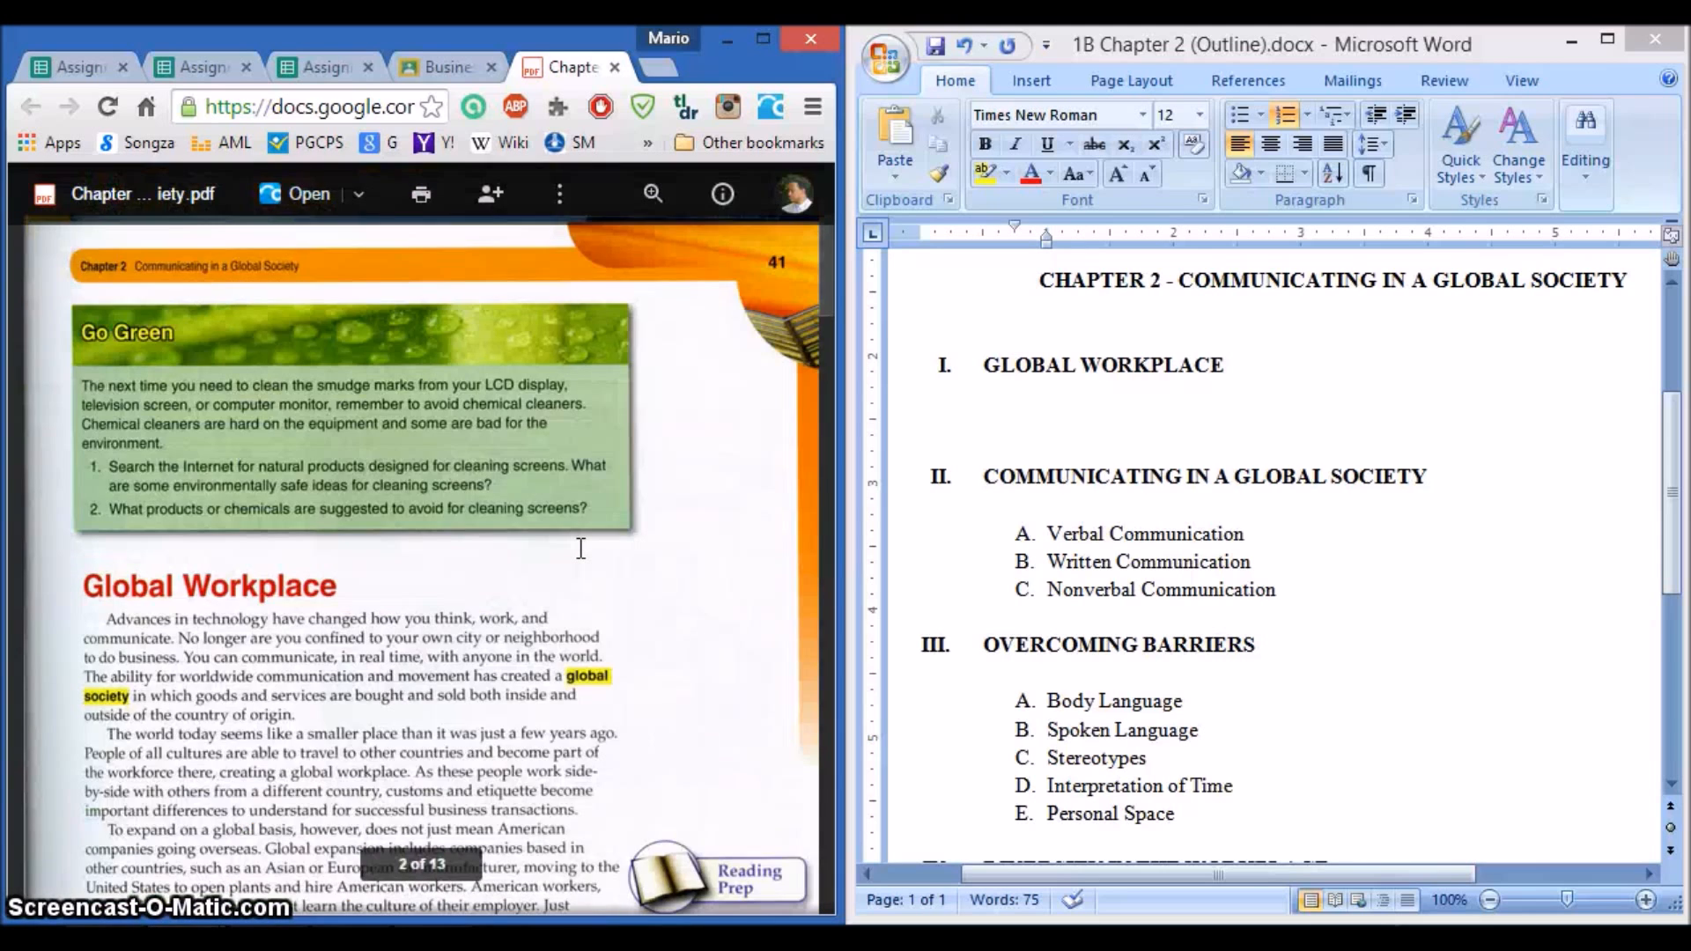
scroll(581, 548, down, 3)
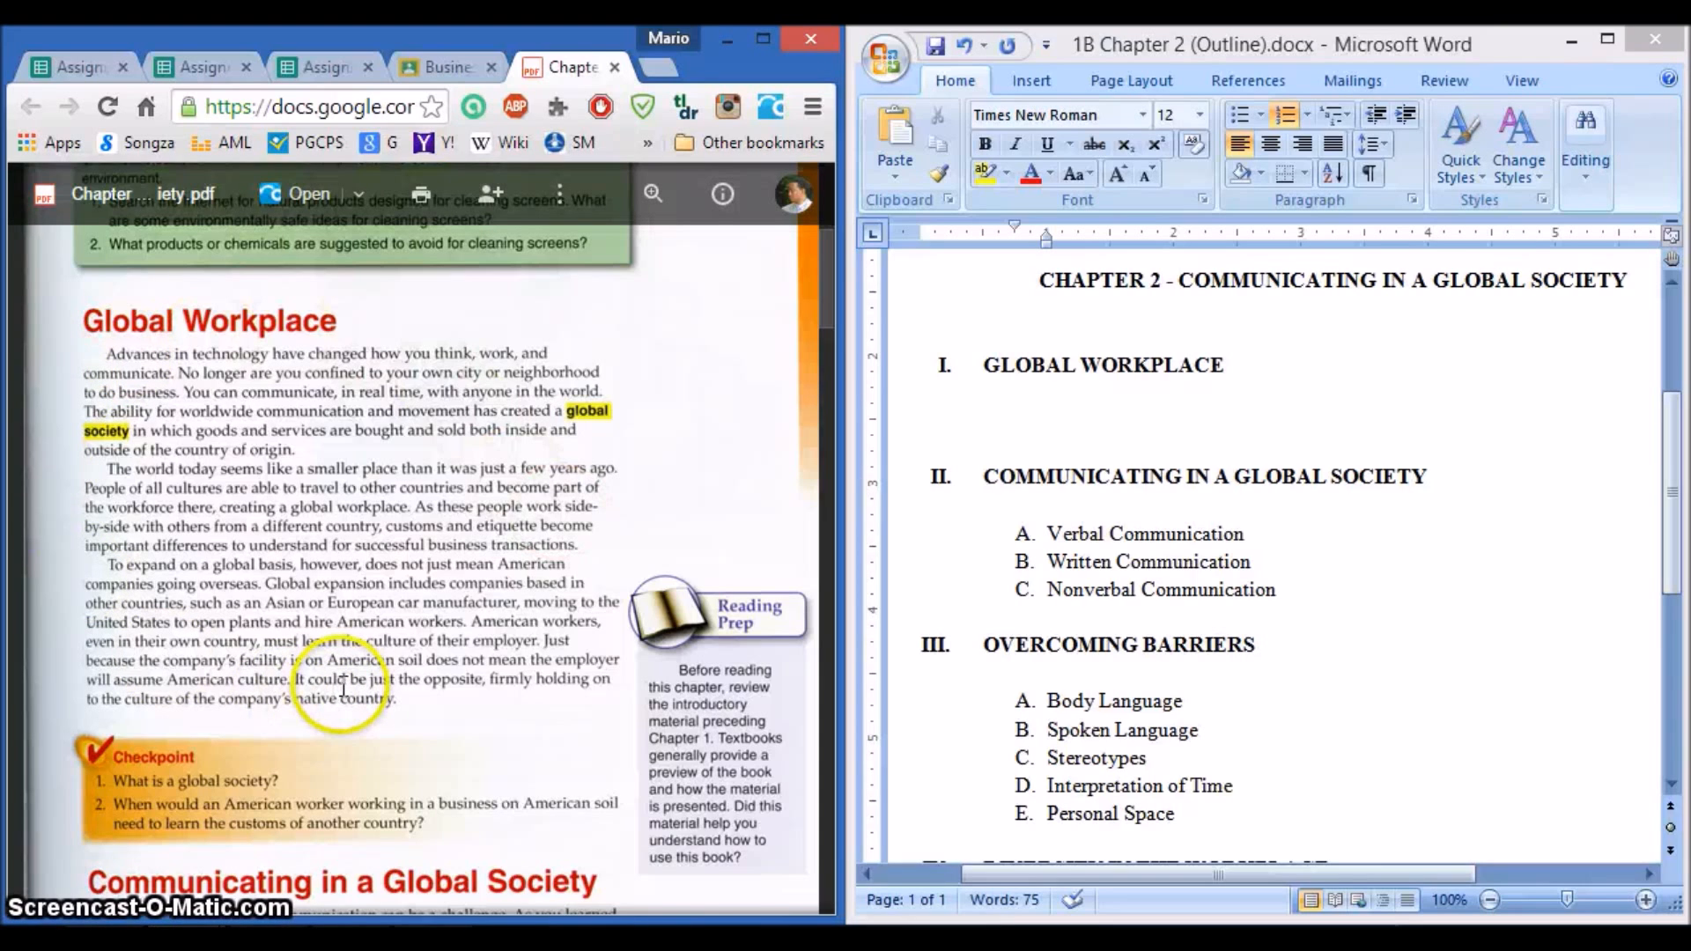
drag(569, 408, 599, 418)
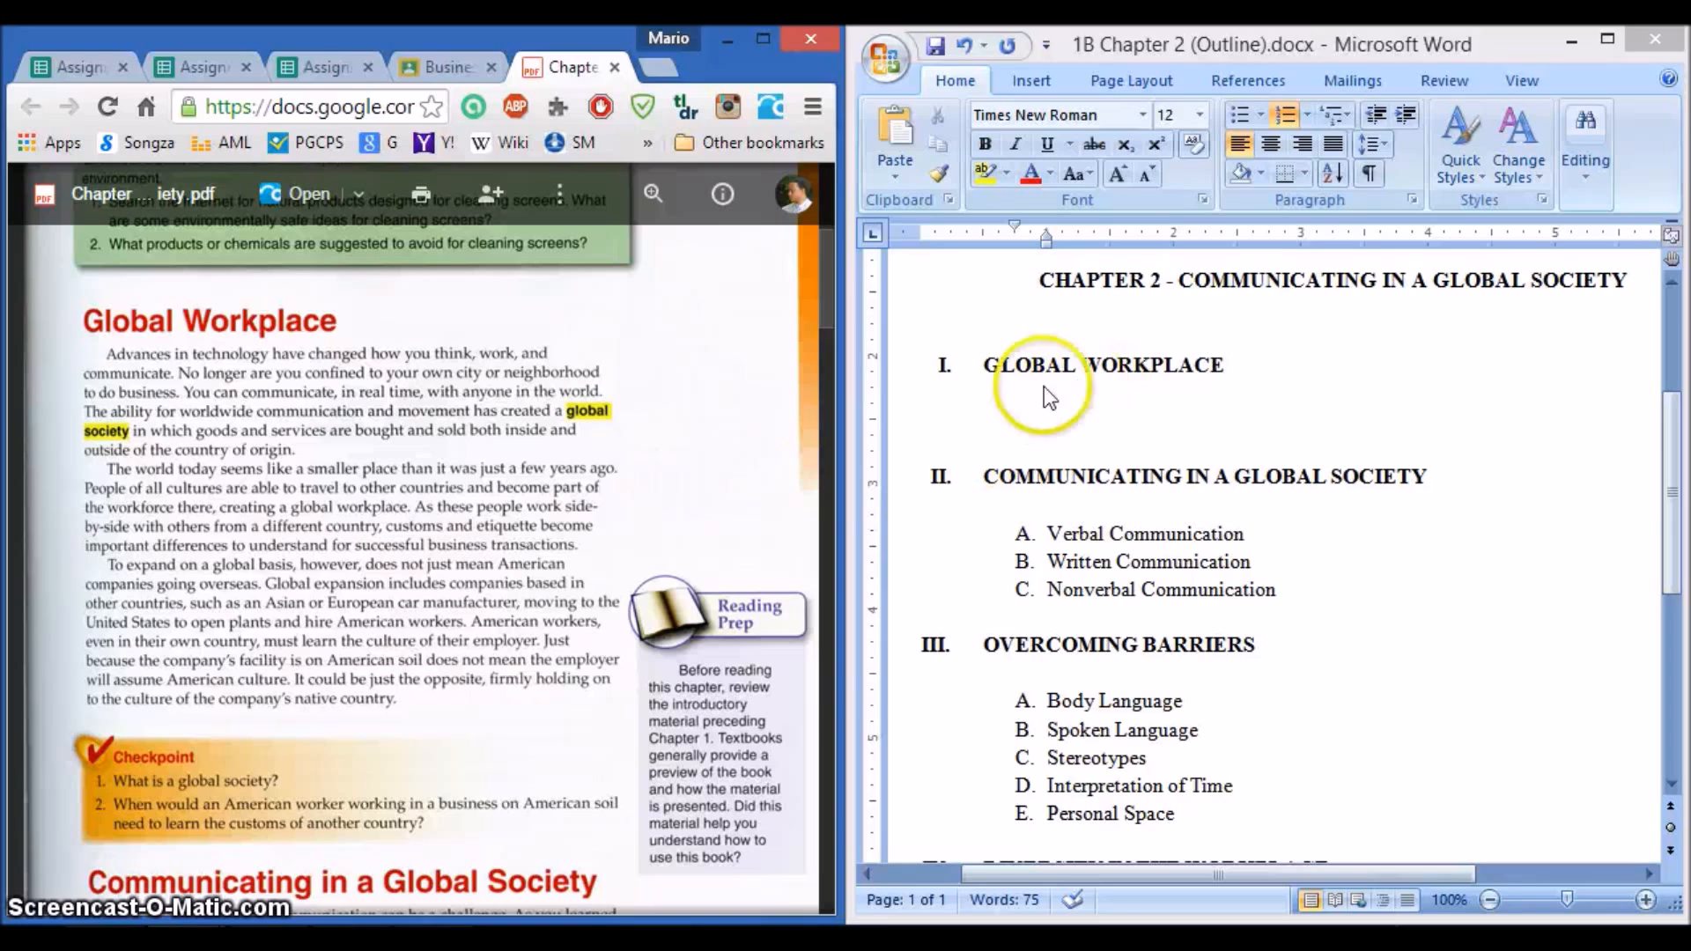
Step: Number the blank line under GLOBAL WORKPLACE and paint Verbal Communication's format onto it, then undo
click(1022, 395)
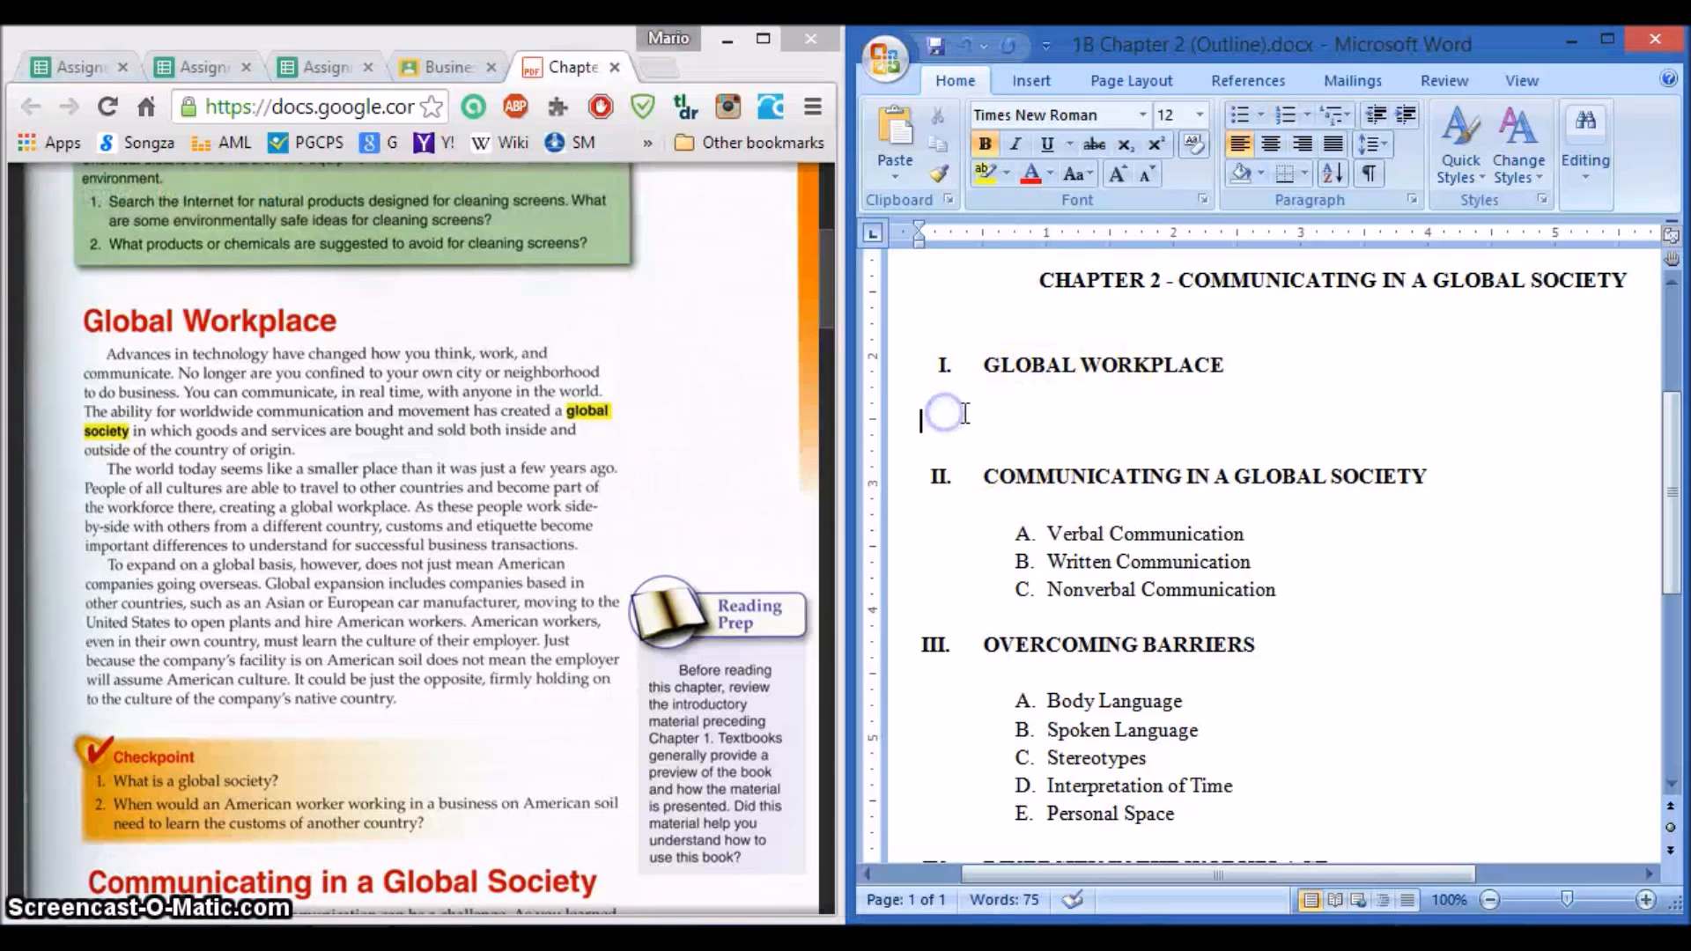
click(1286, 114)
click(1266, 534)
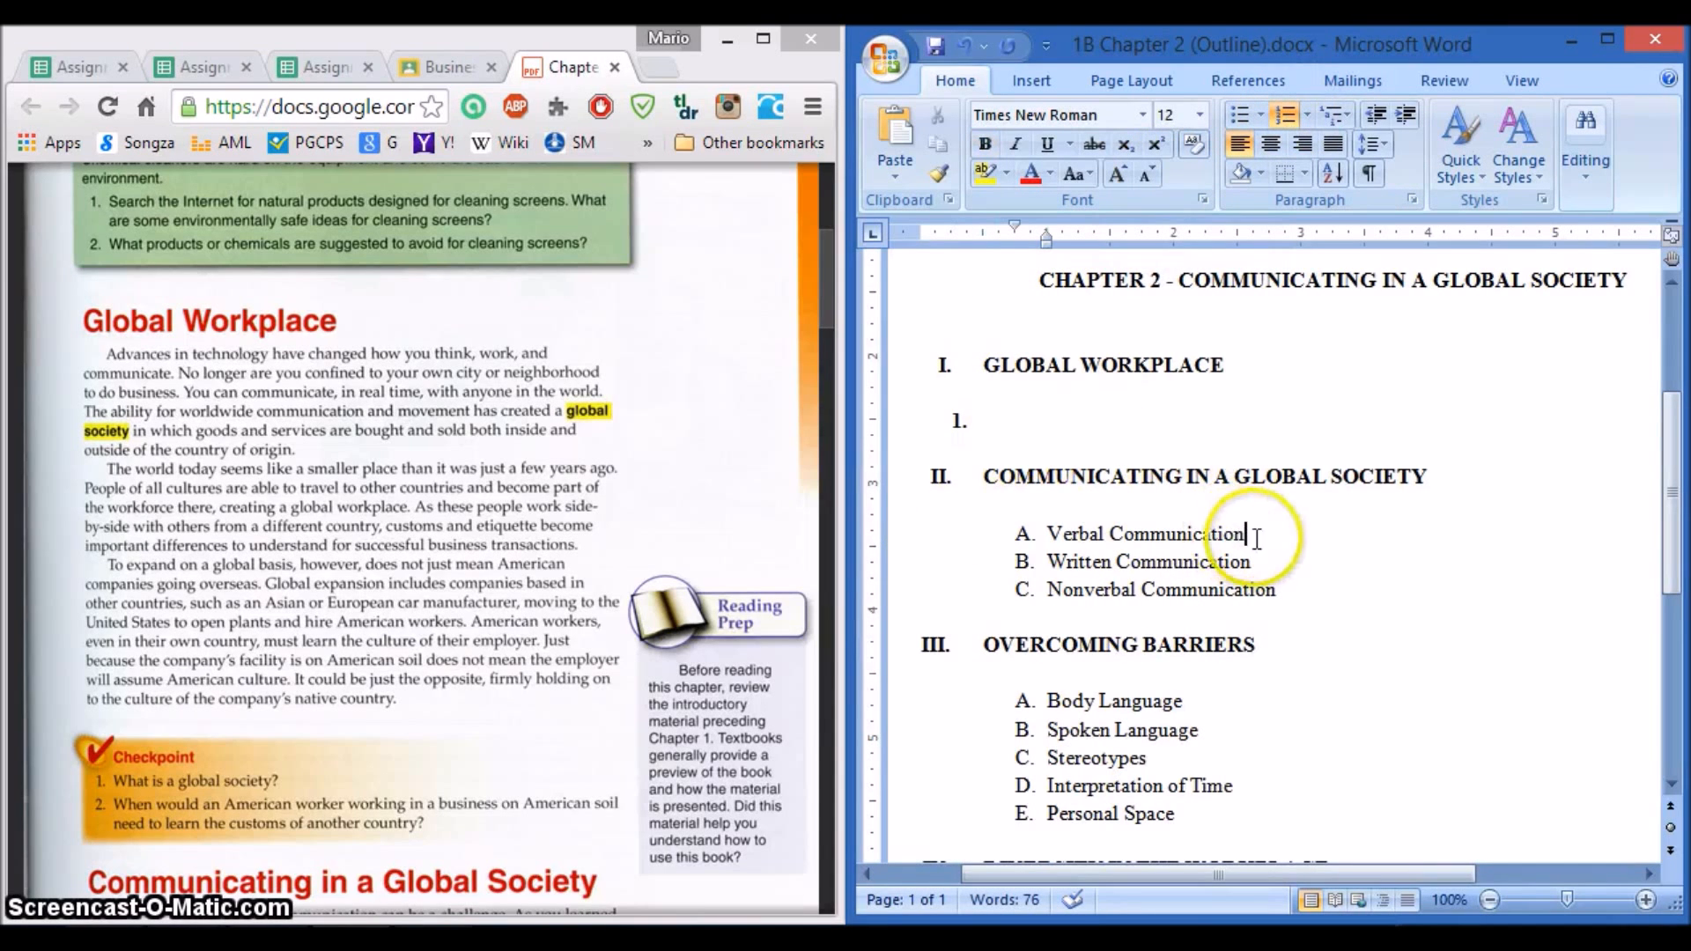
click(1009, 539)
click(938, 173)
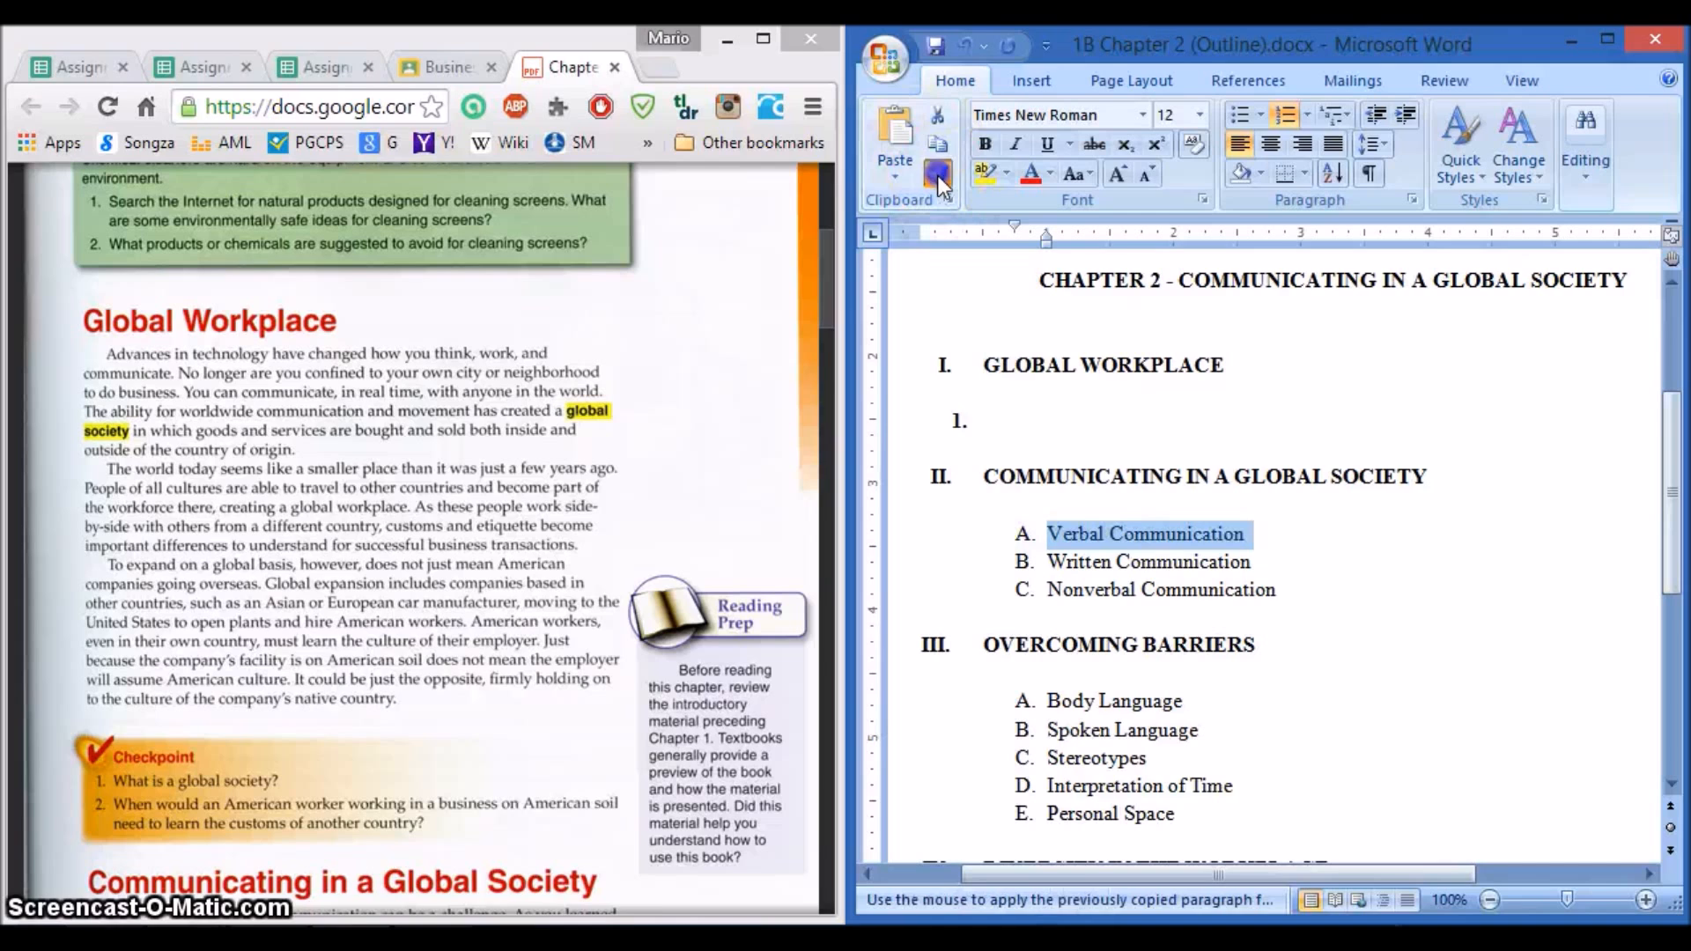
click(991, 419)
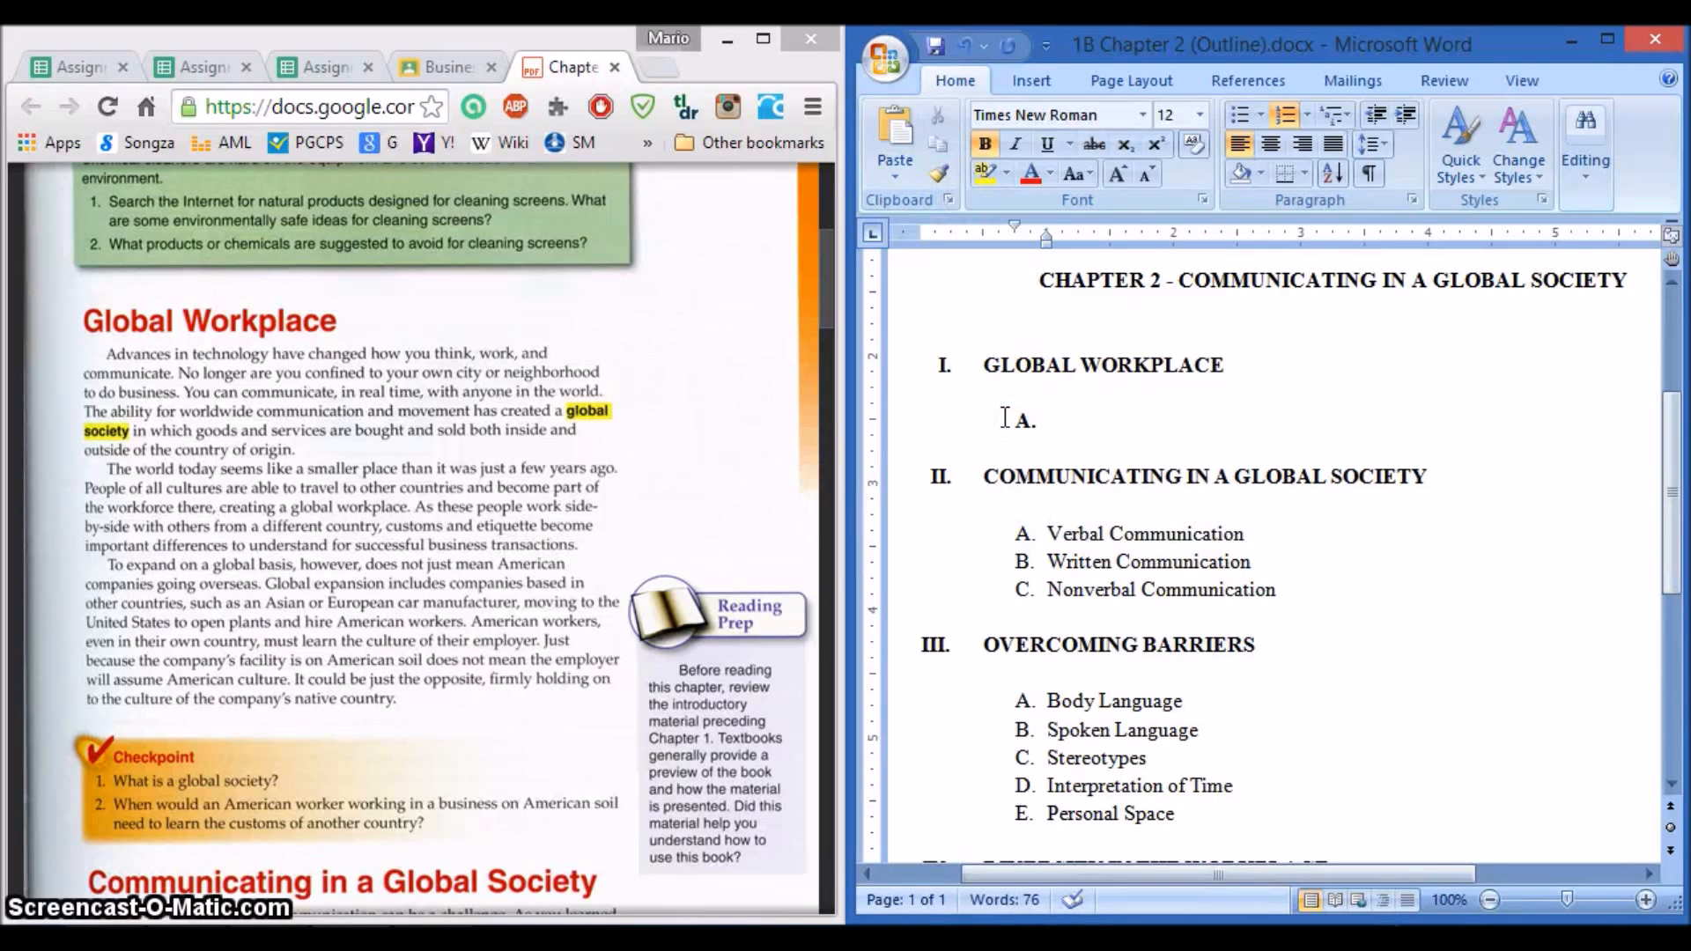
click(966, 44)
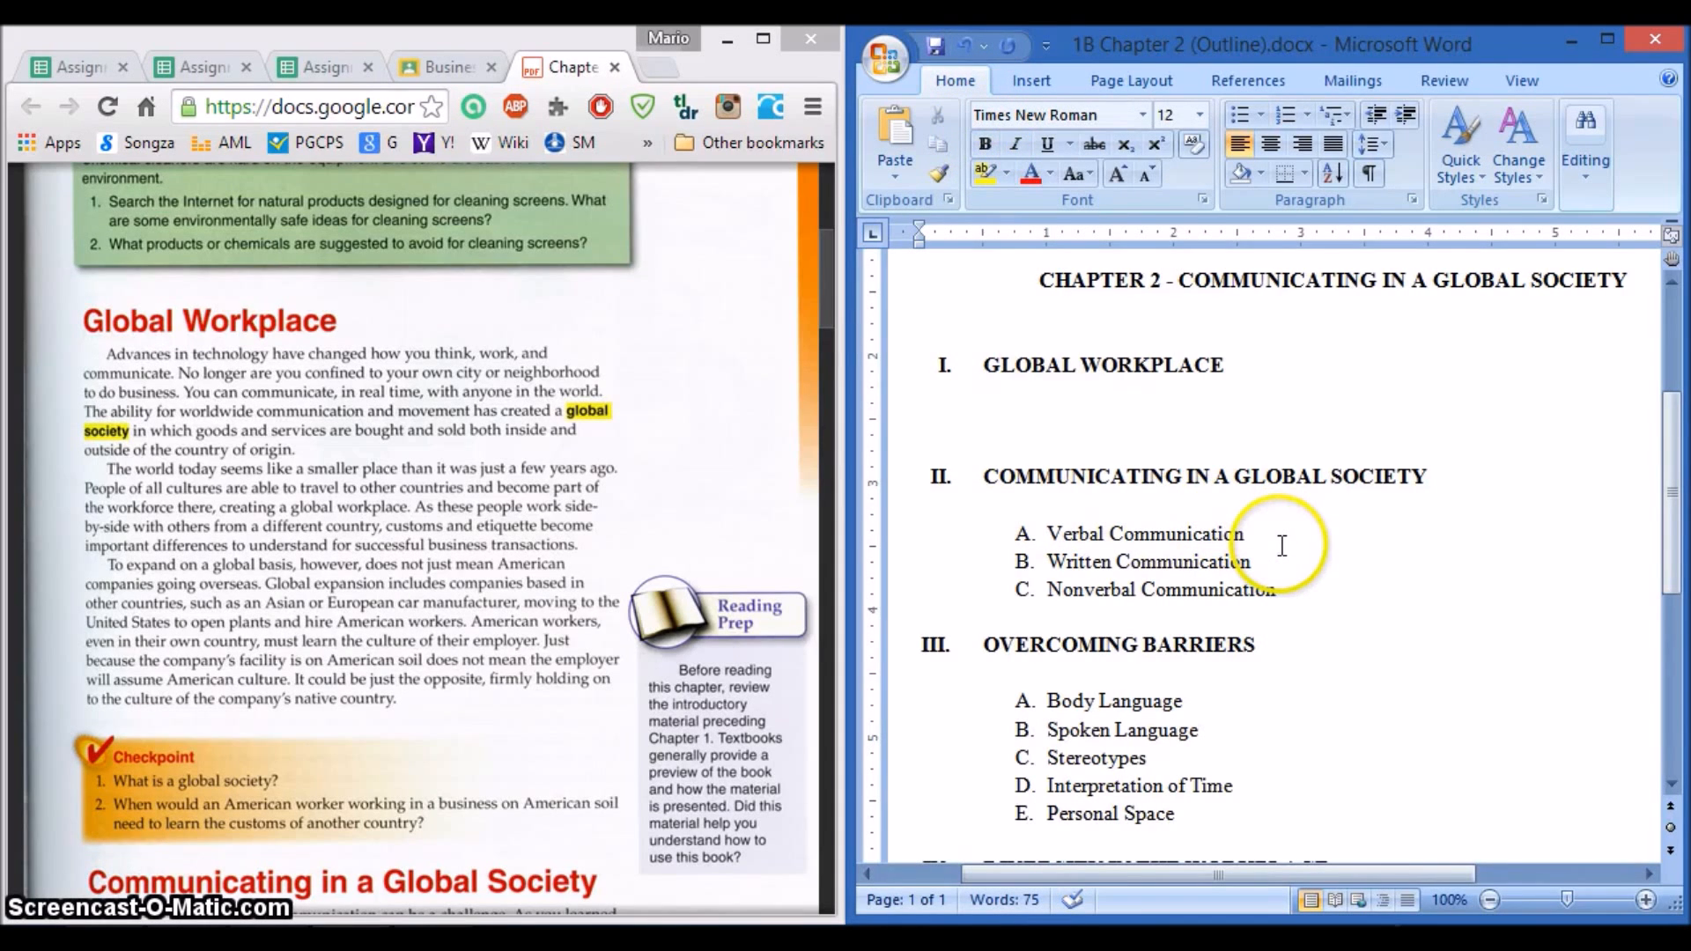
Step: Renumber the blank line and copy Verbal Communication's formatting so it becomes lettered item A
click(1283, 116)
drag(1251, 533, 960, 532)
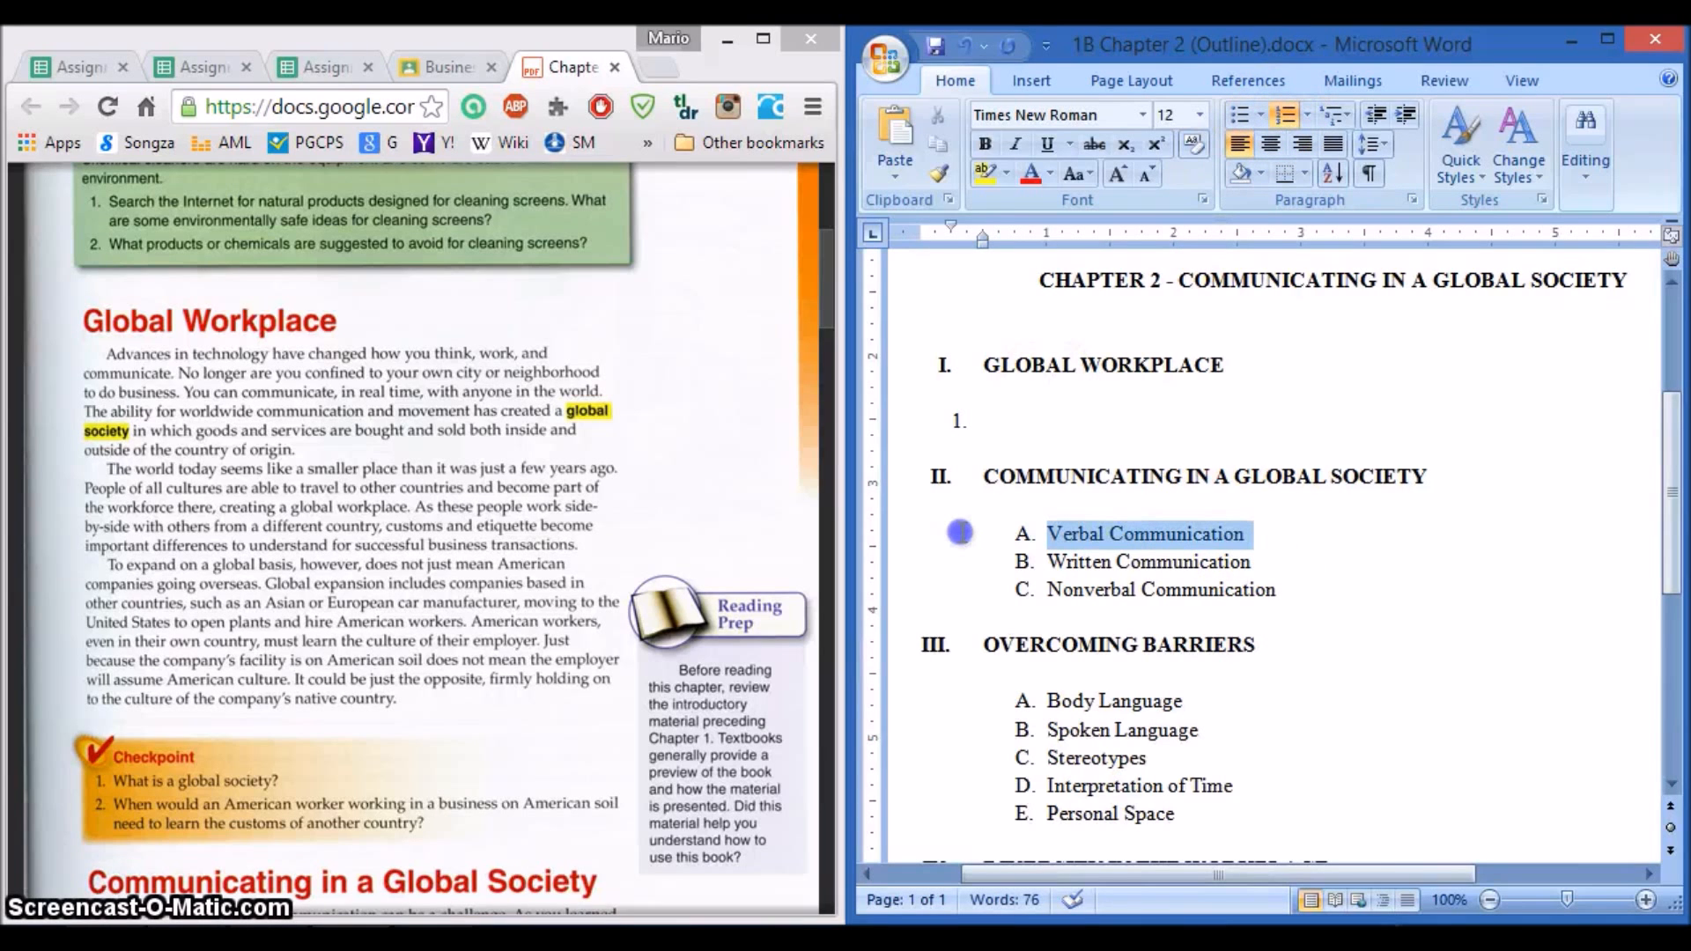
click(939, 174)
click(988, 419)
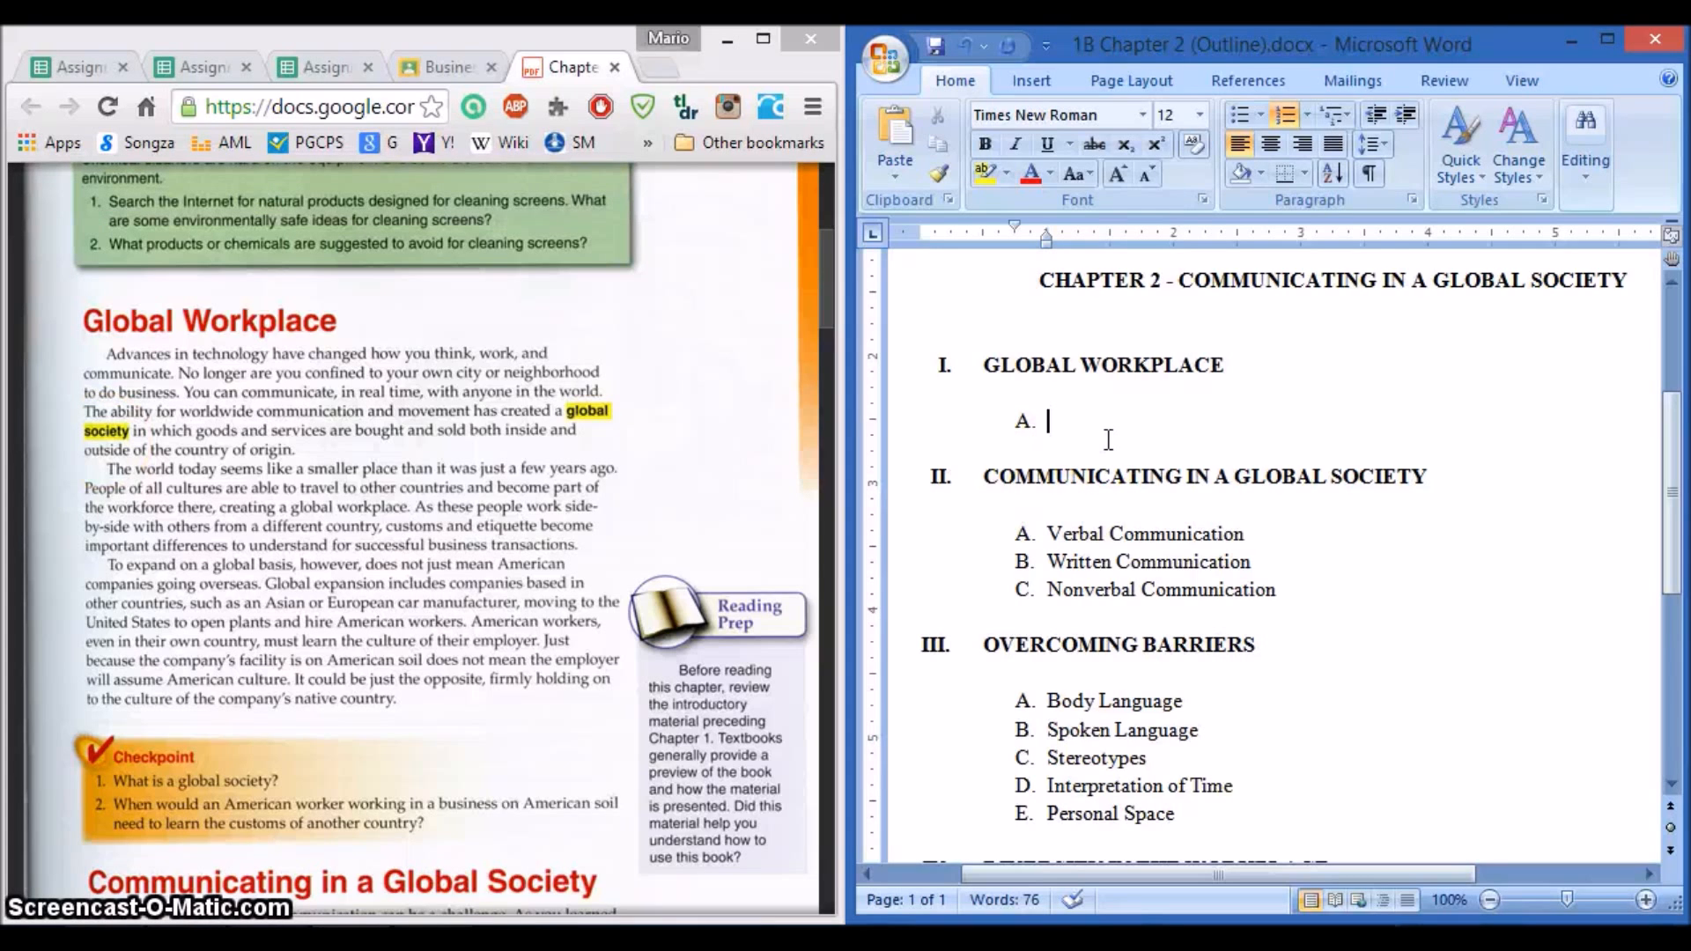
Step: Type 'Global Society -' on line A and underline 'Global Society'
text(b)
text(Gl)
text(obal Soci)
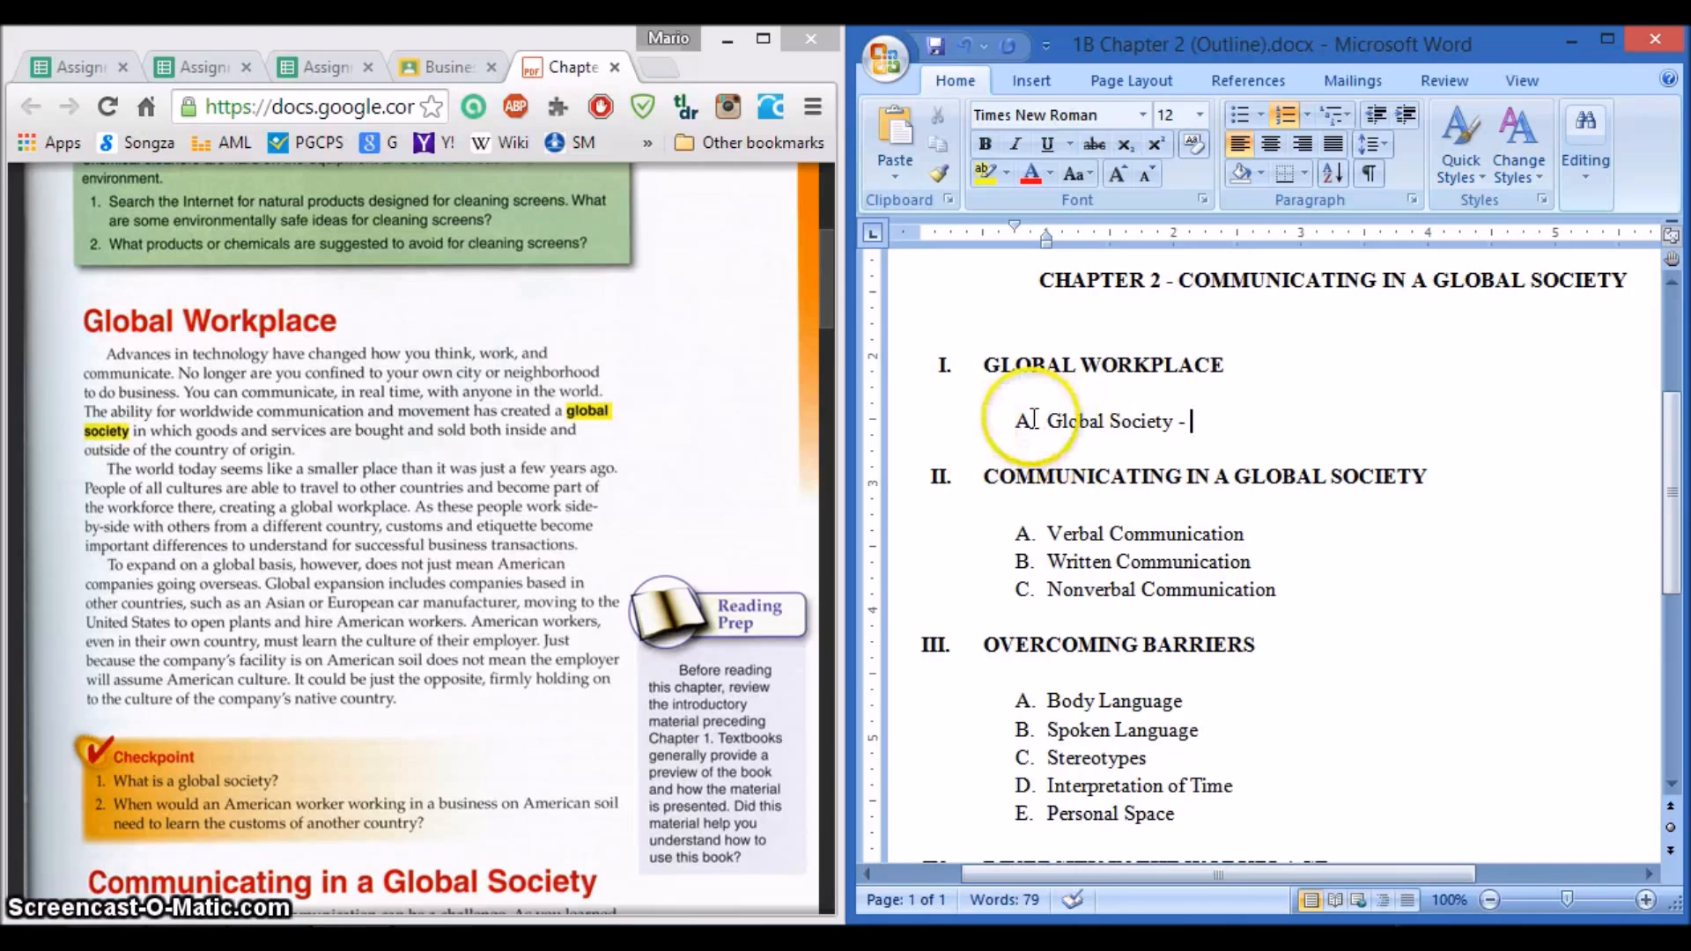
drag(1044, 423, 1165, 416)
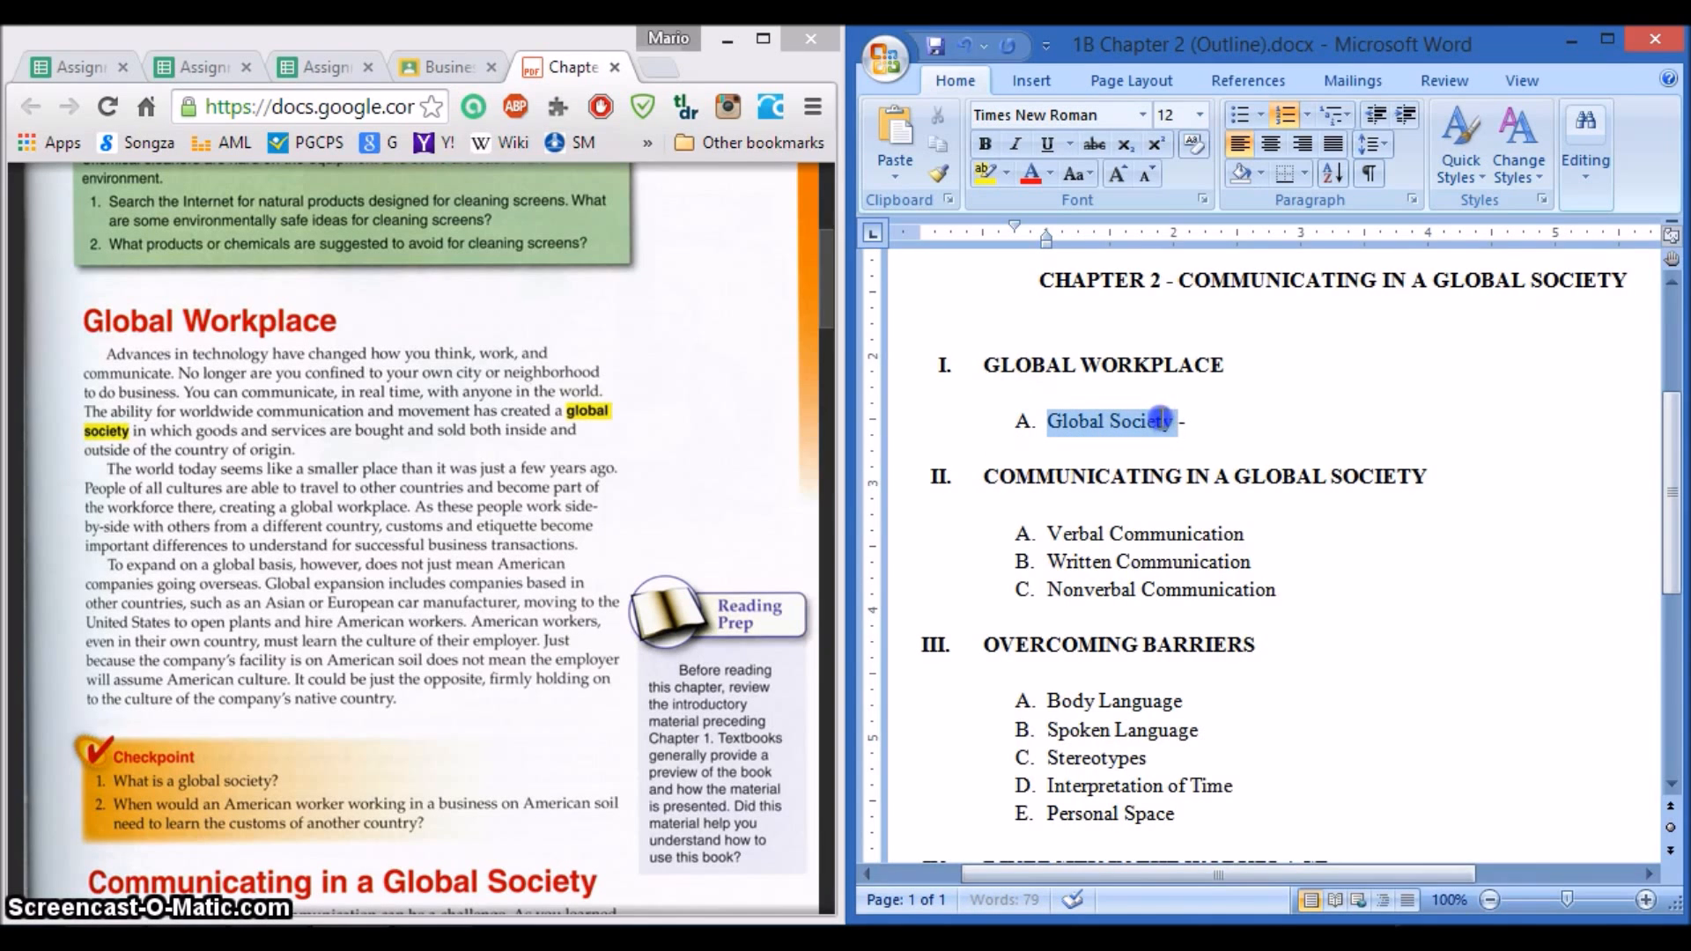
drag(1173, 416, 1175, 415)
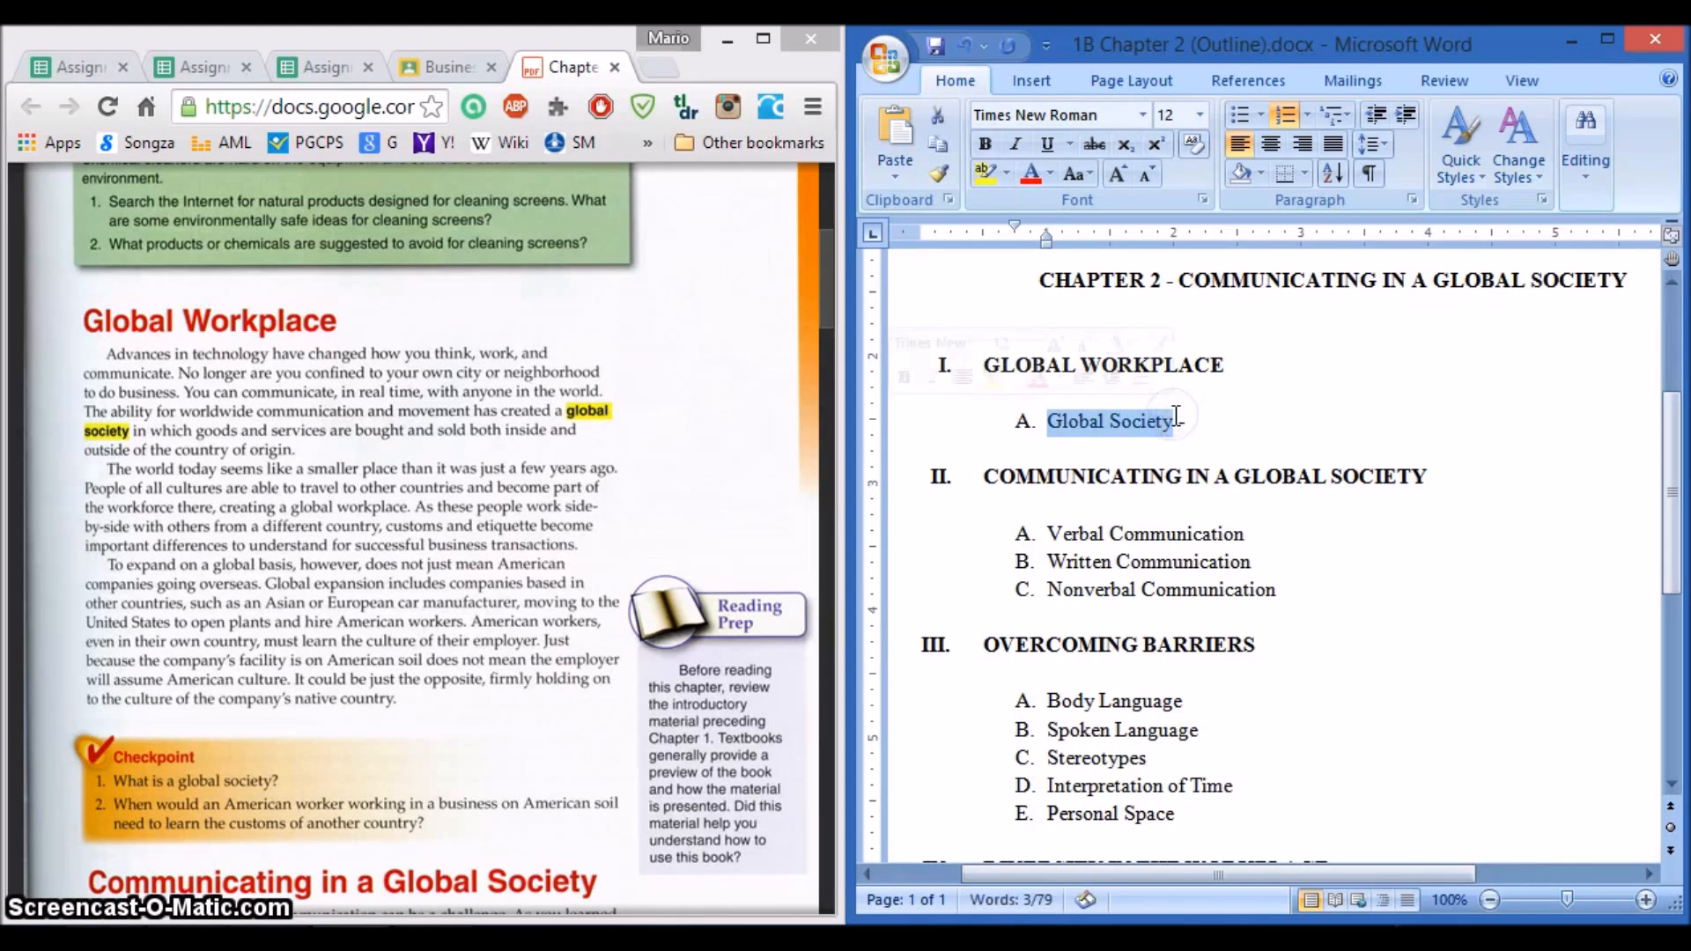
key(ctrl+u)
click(1204, 419)
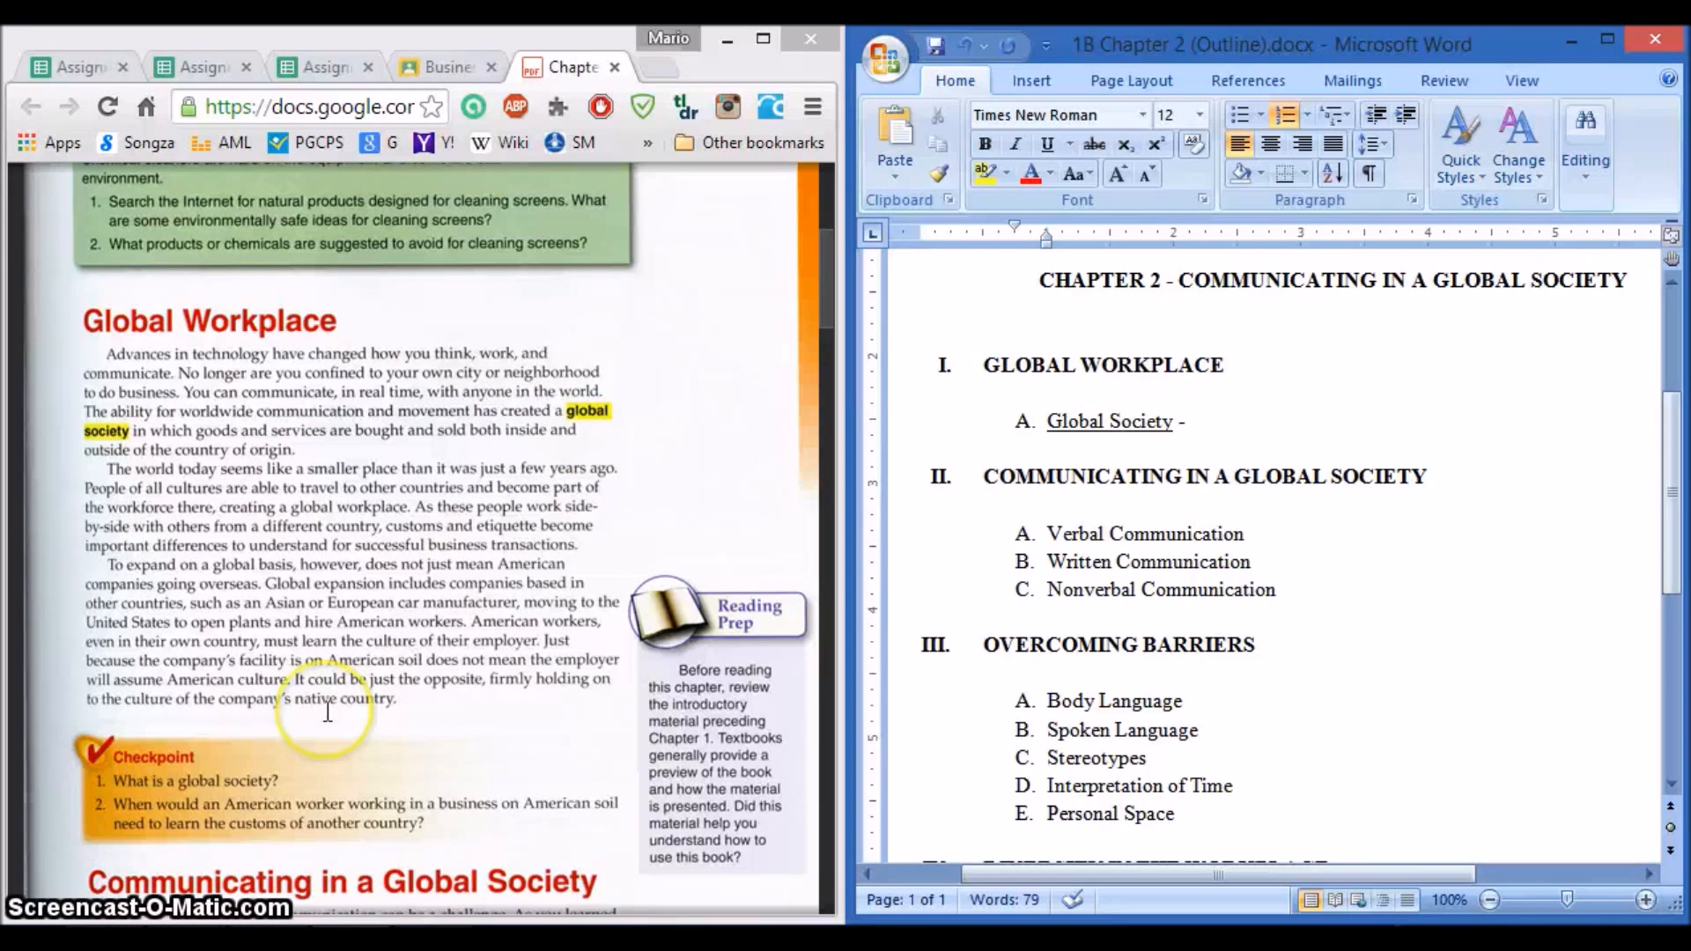
click(981, 598)
key(alt+p)
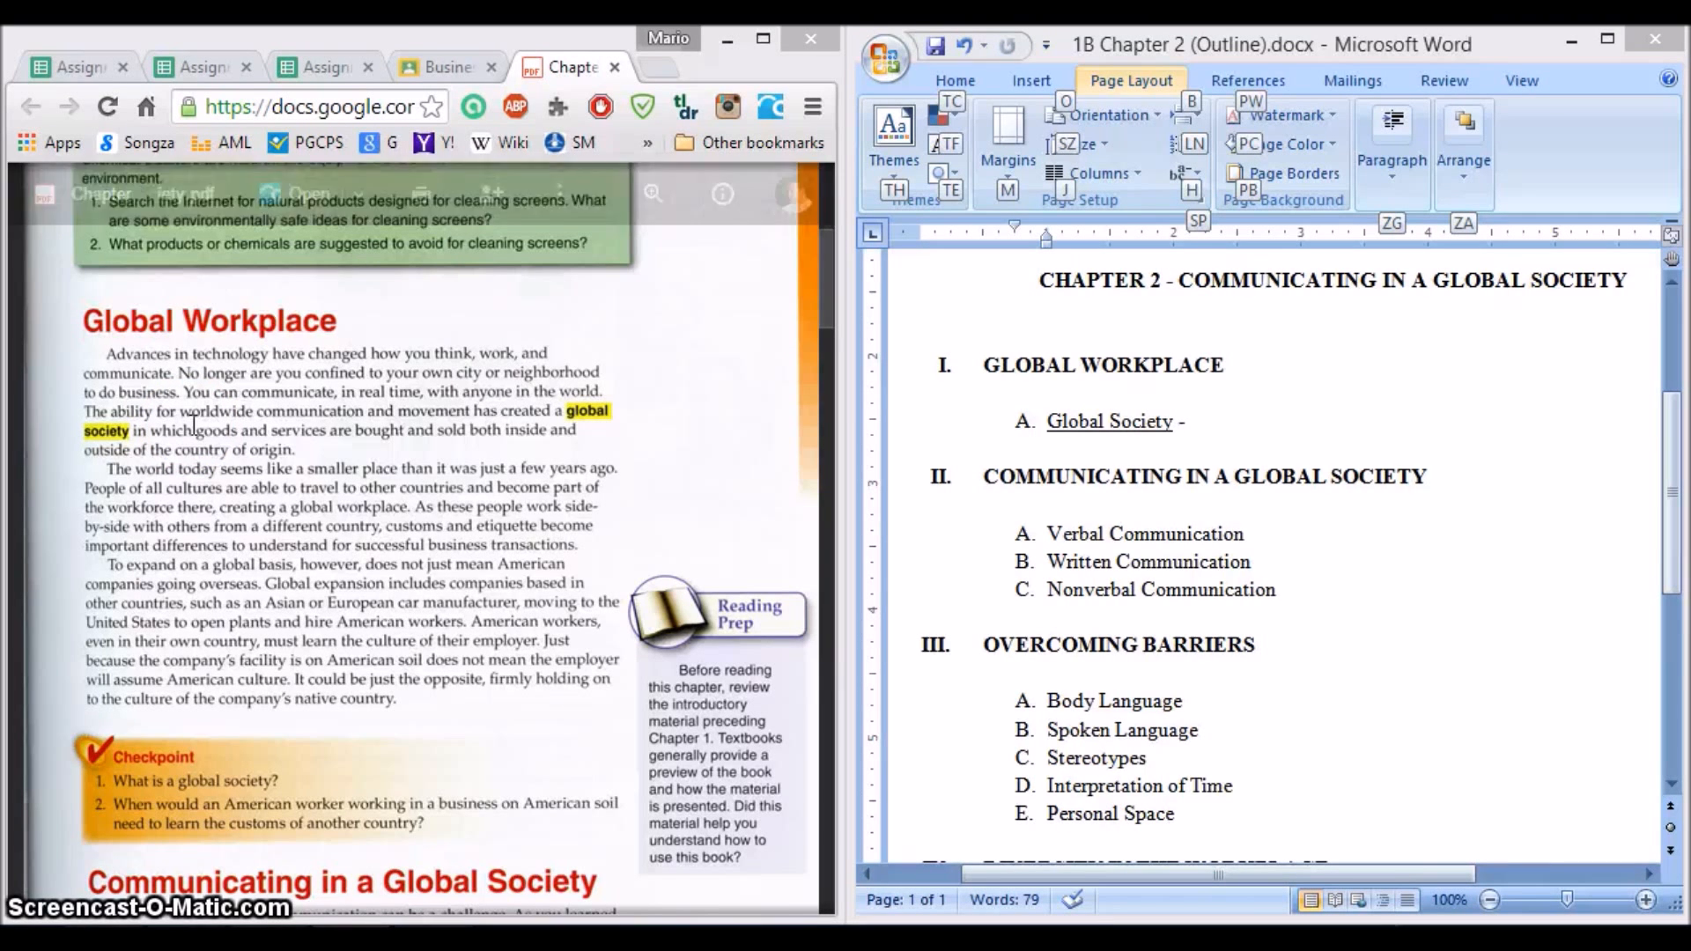
Step: Define Global Society: goods and services bought and sold inside and outside the country of origin
click(1216, 422)
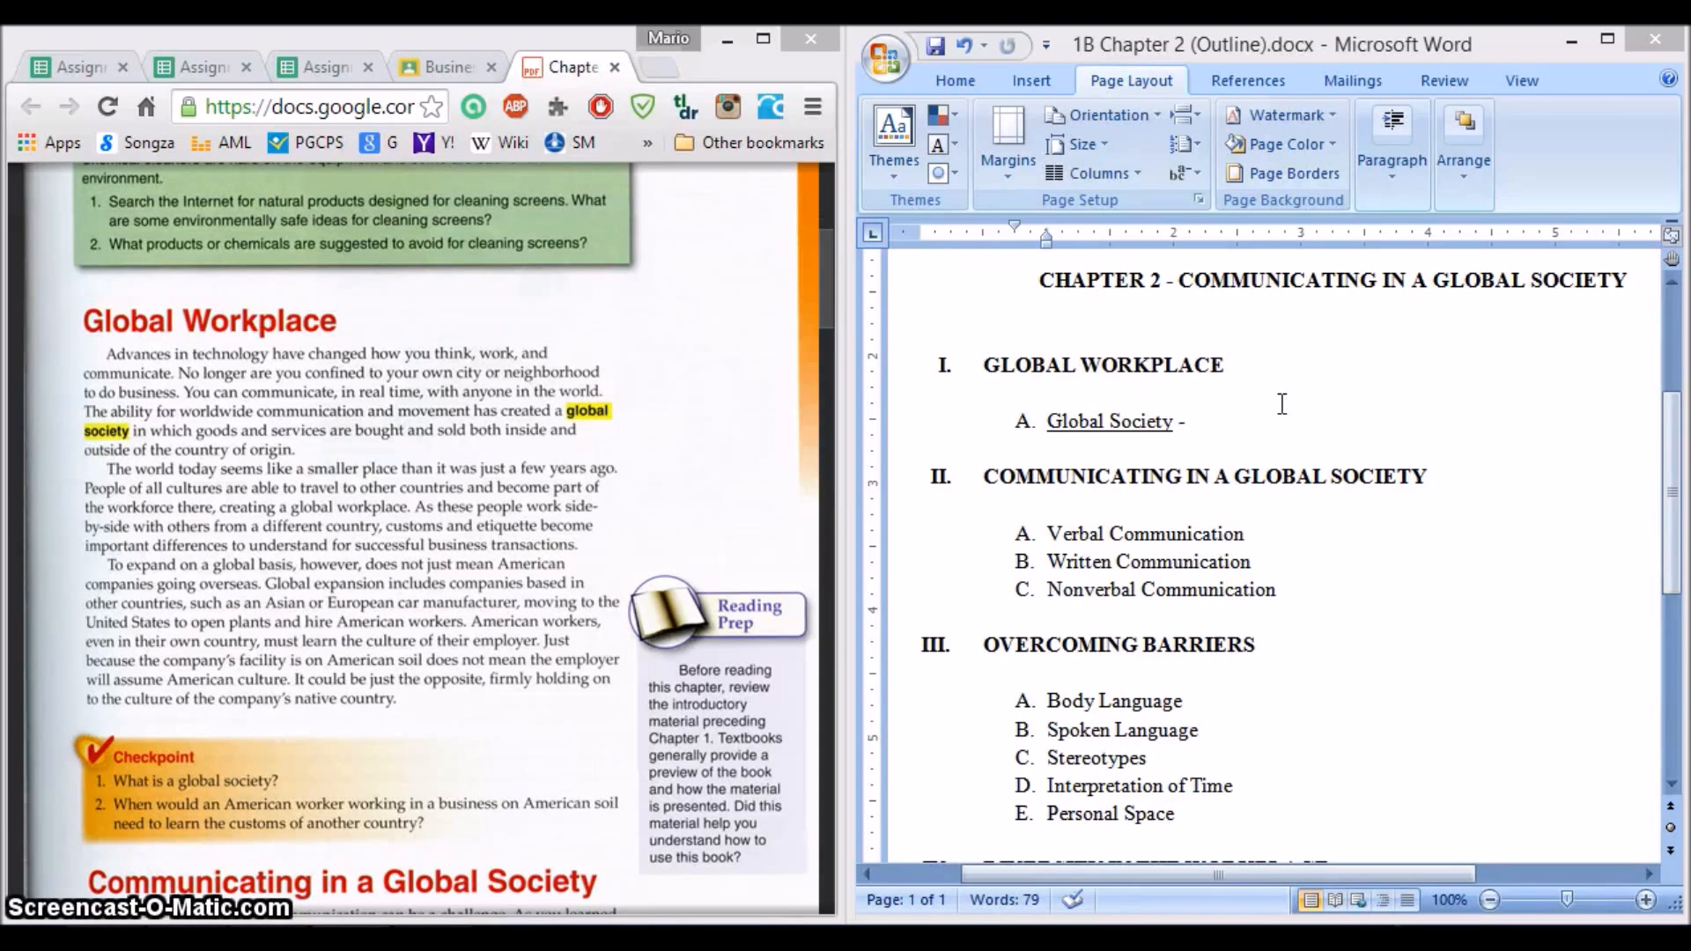
text(a societyin which goods and s)
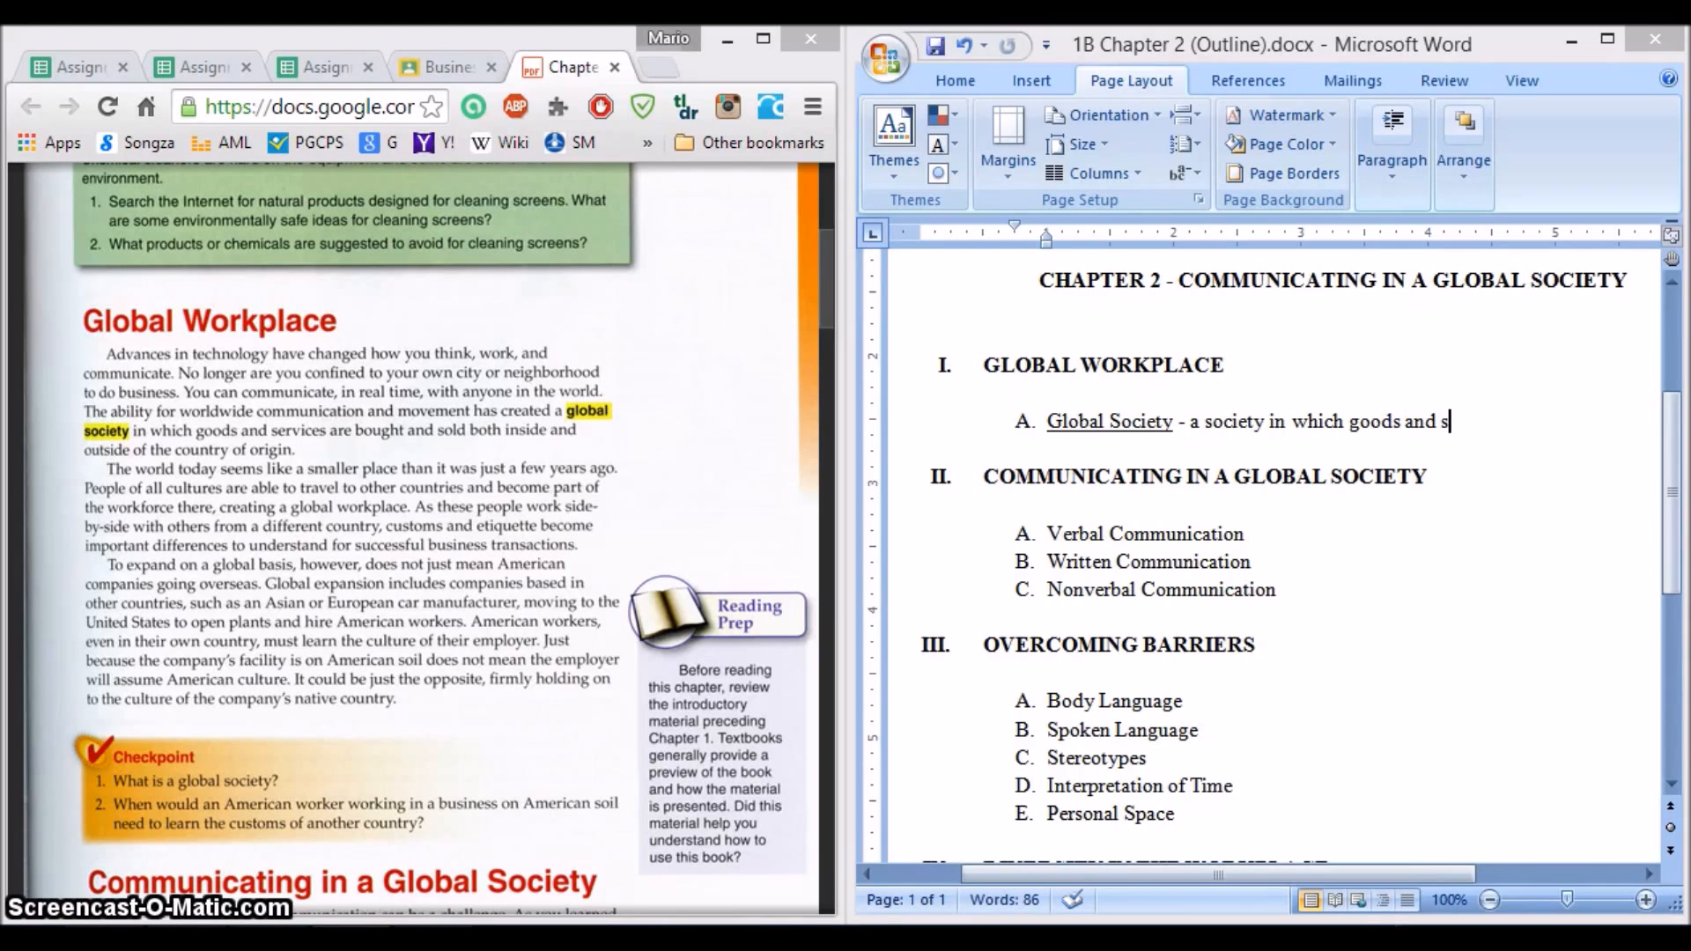
text(ervices are bought and sol)
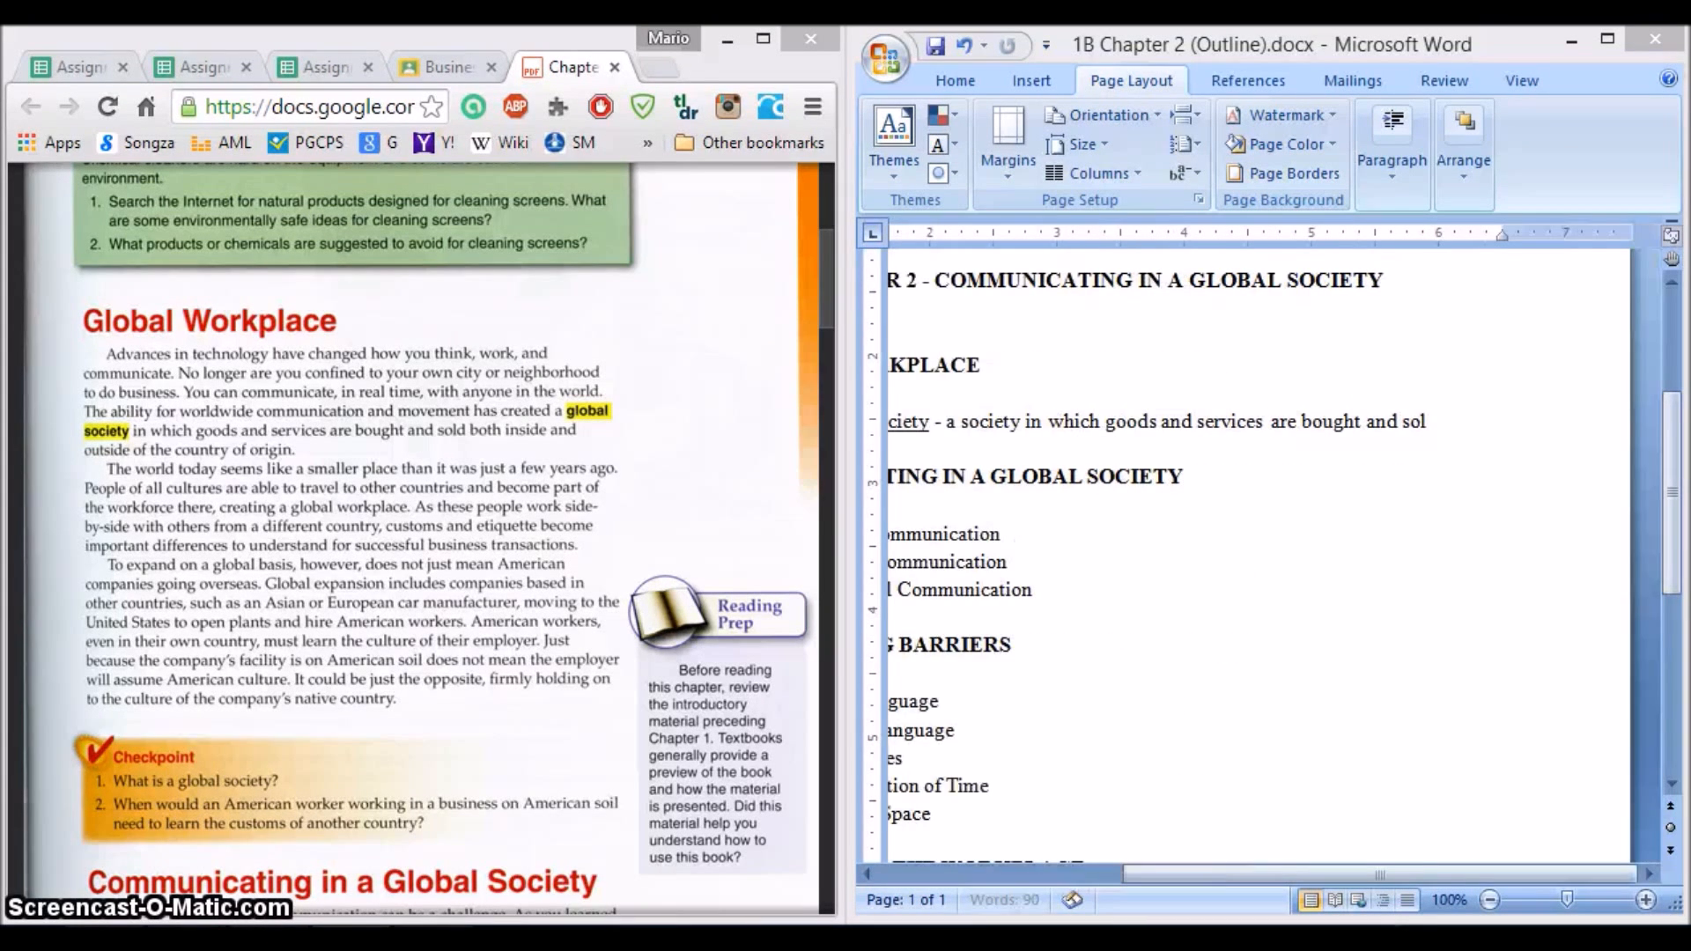
text(d both inside and o)
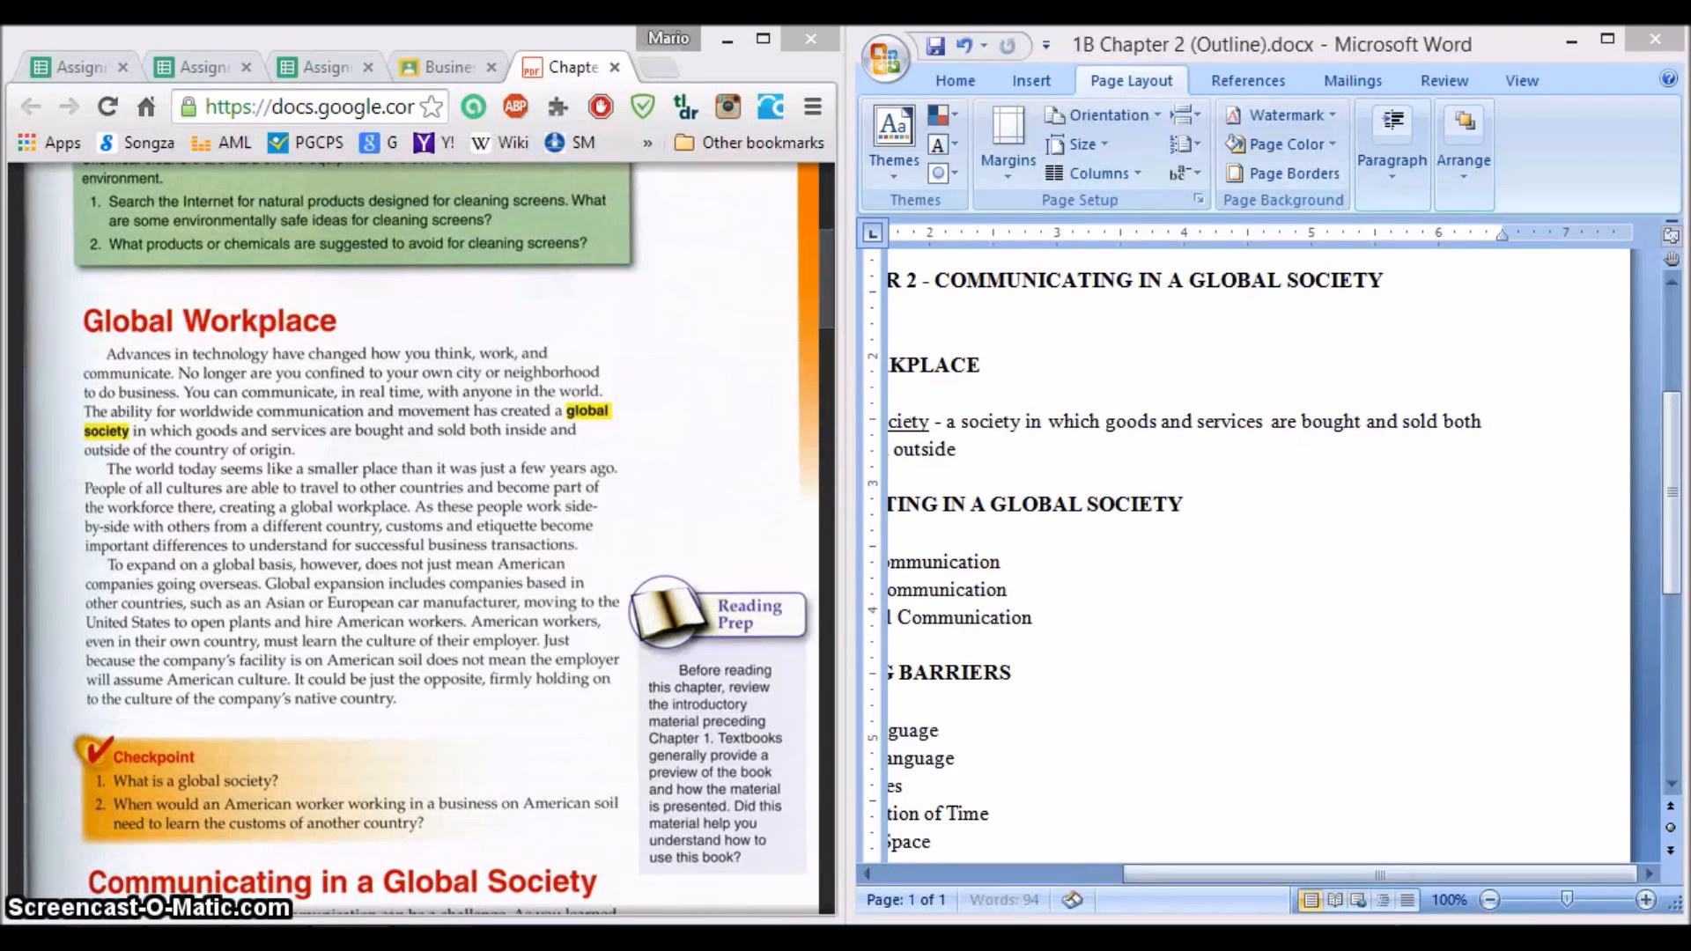
text(utside o)
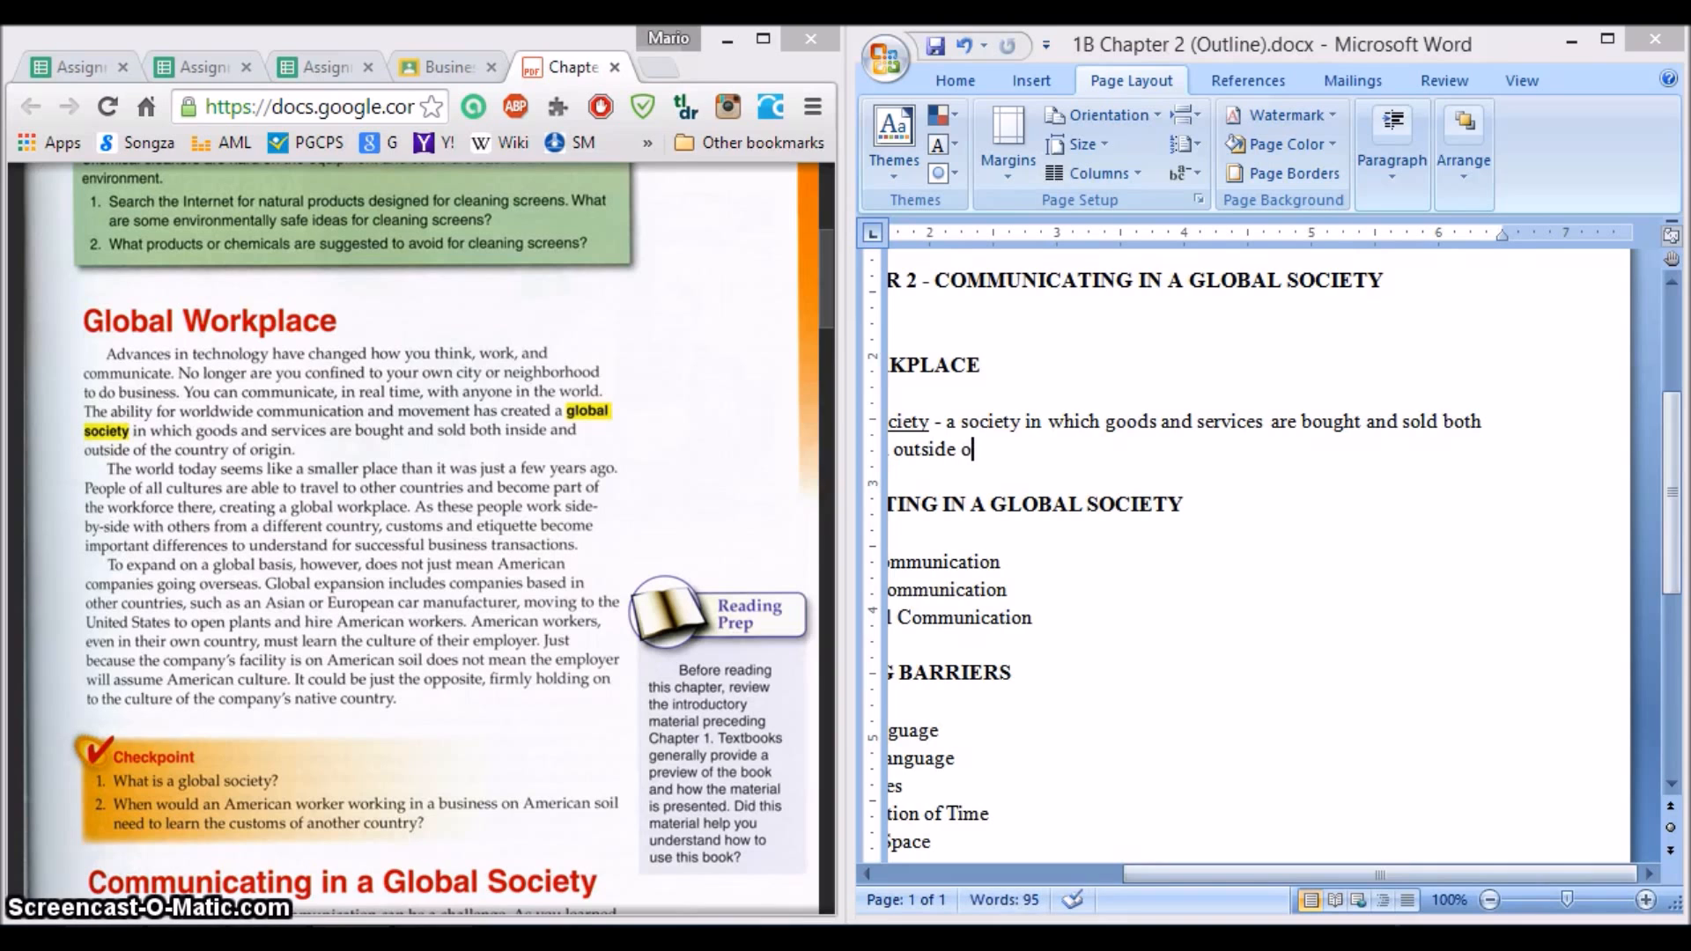
text(f the country of o)
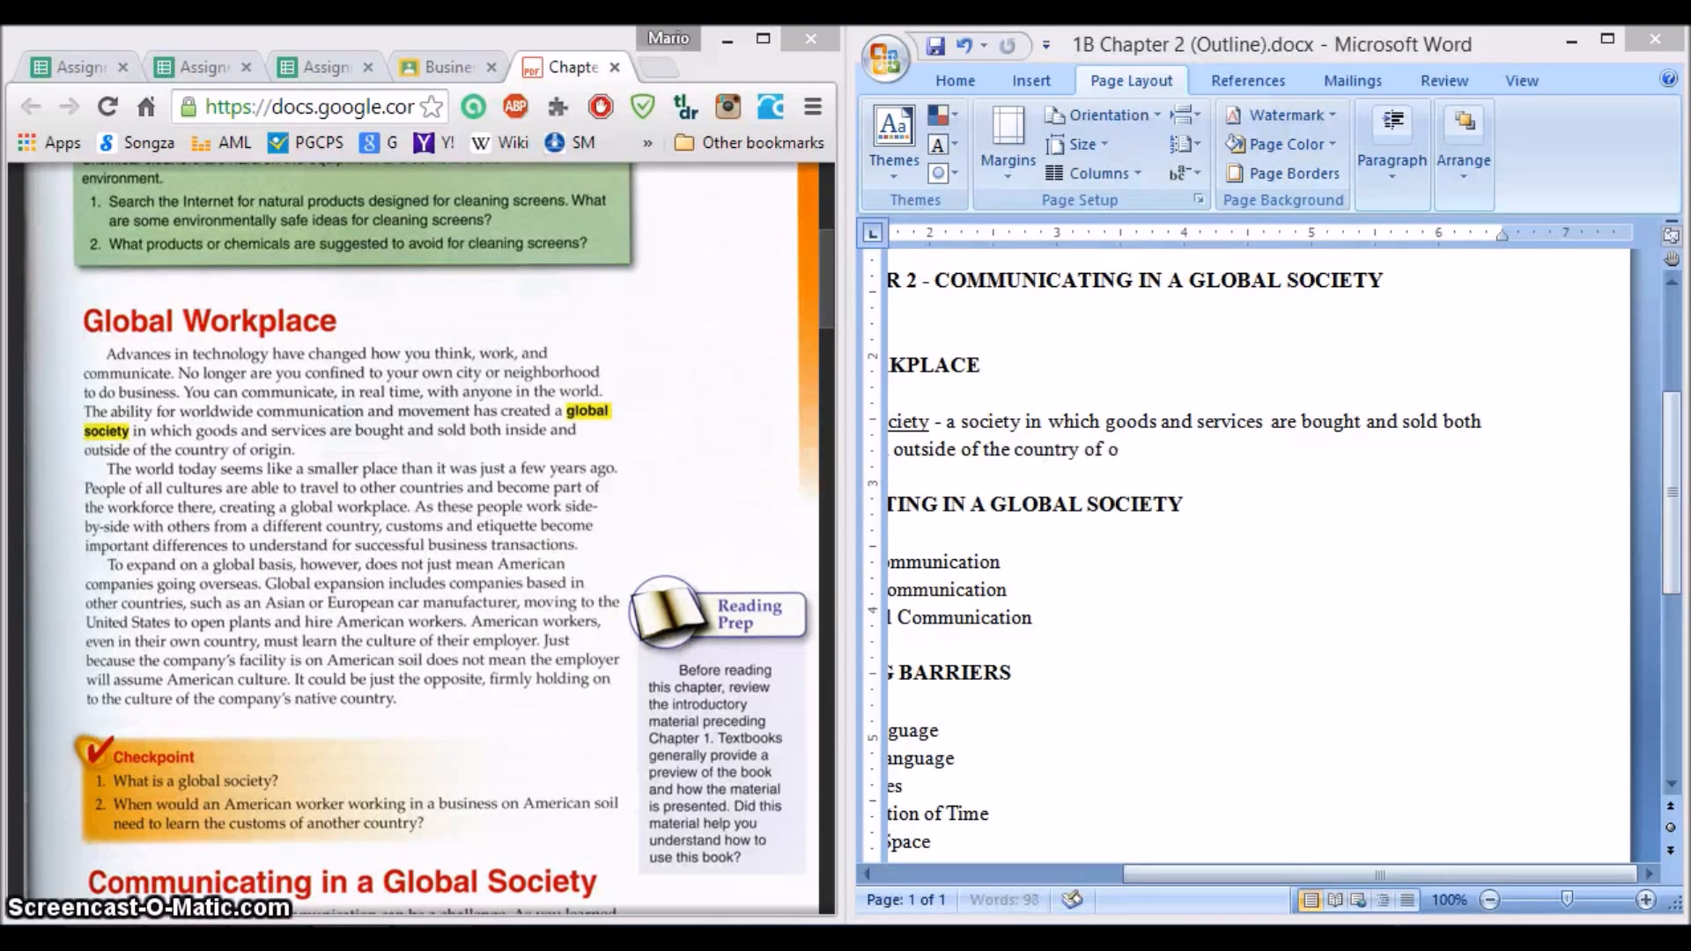
text(rigin.)
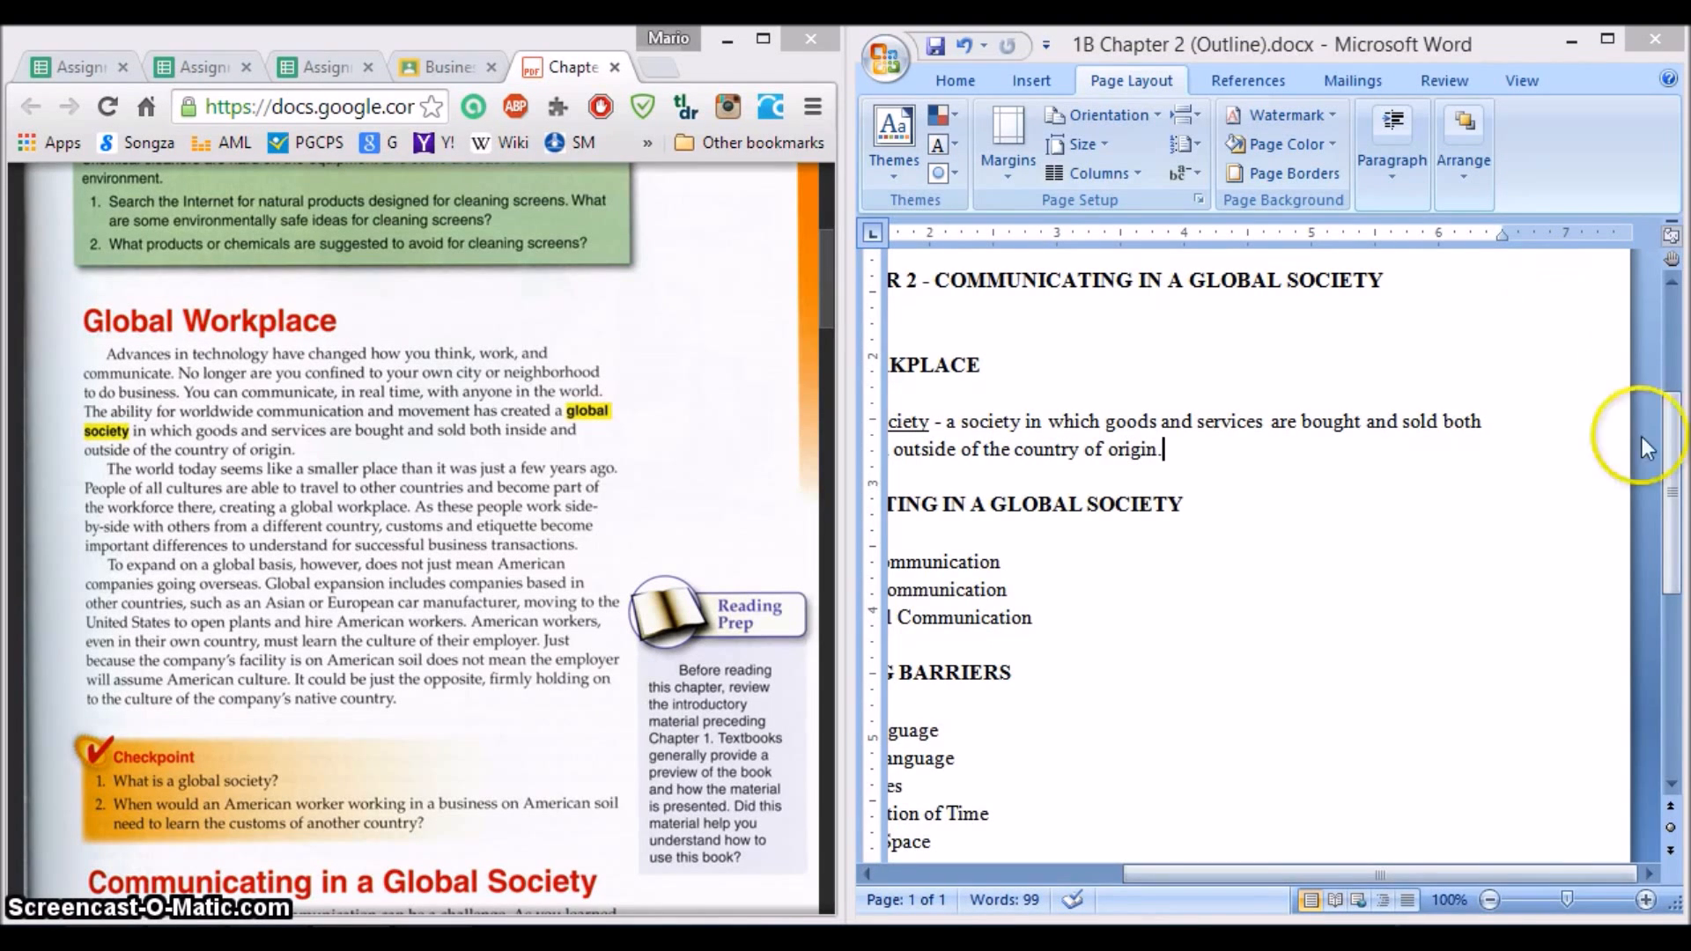
drag(1249, 880, 1076, 849)
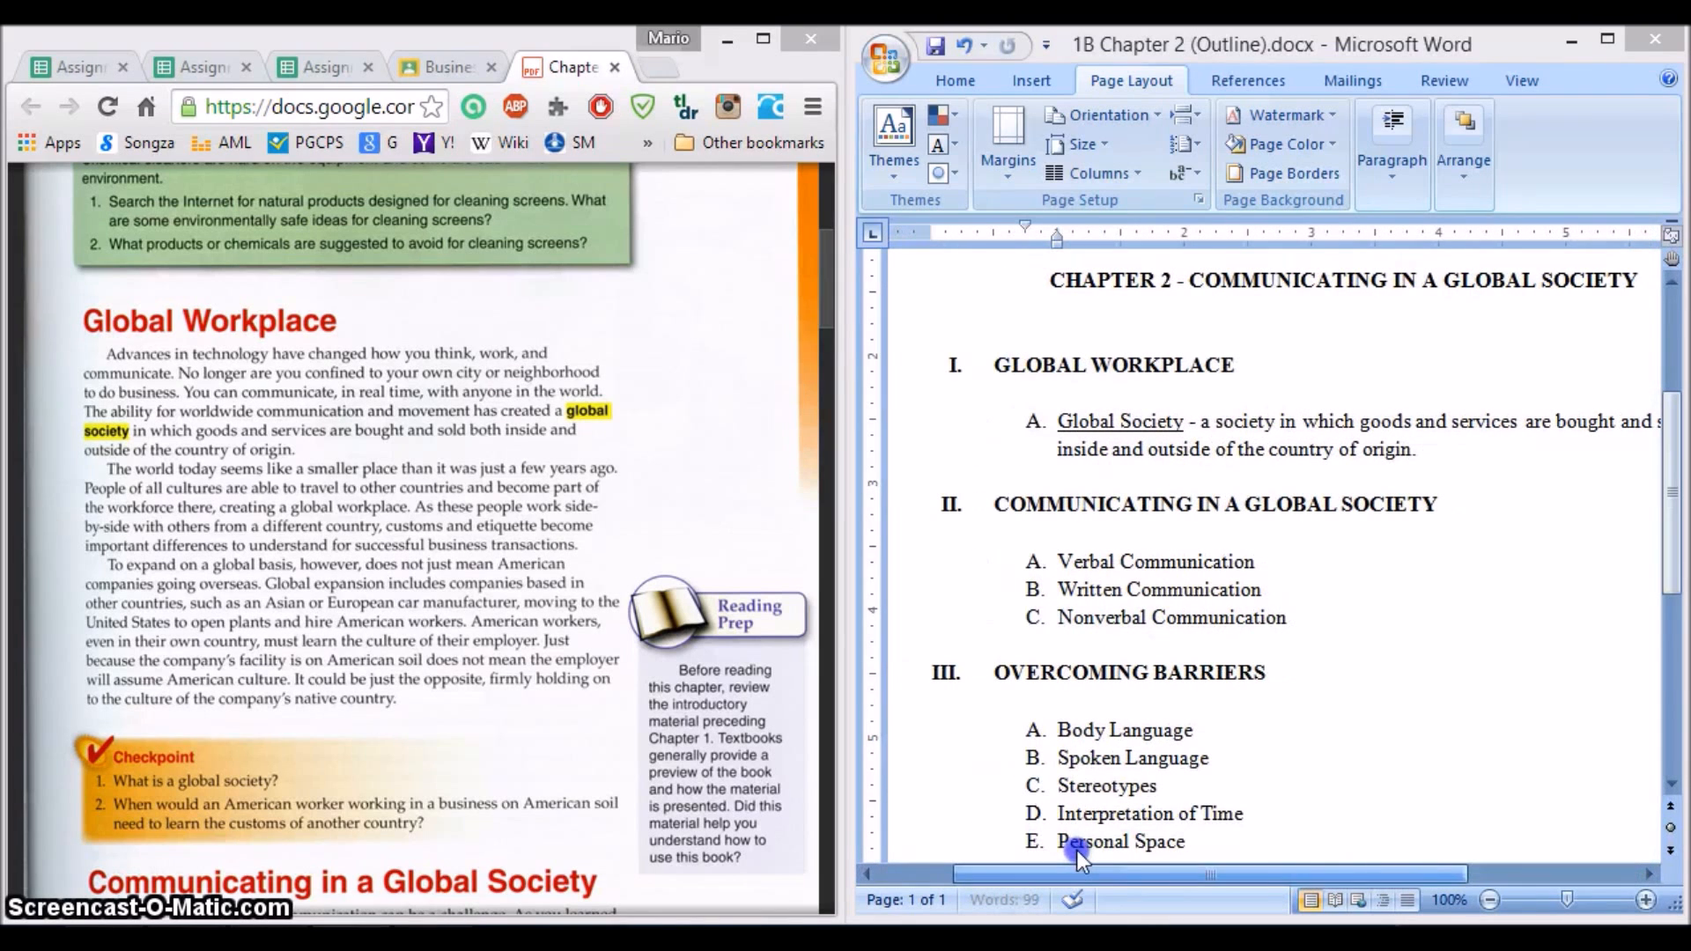
click(1489, 899)
click(1489, 900)
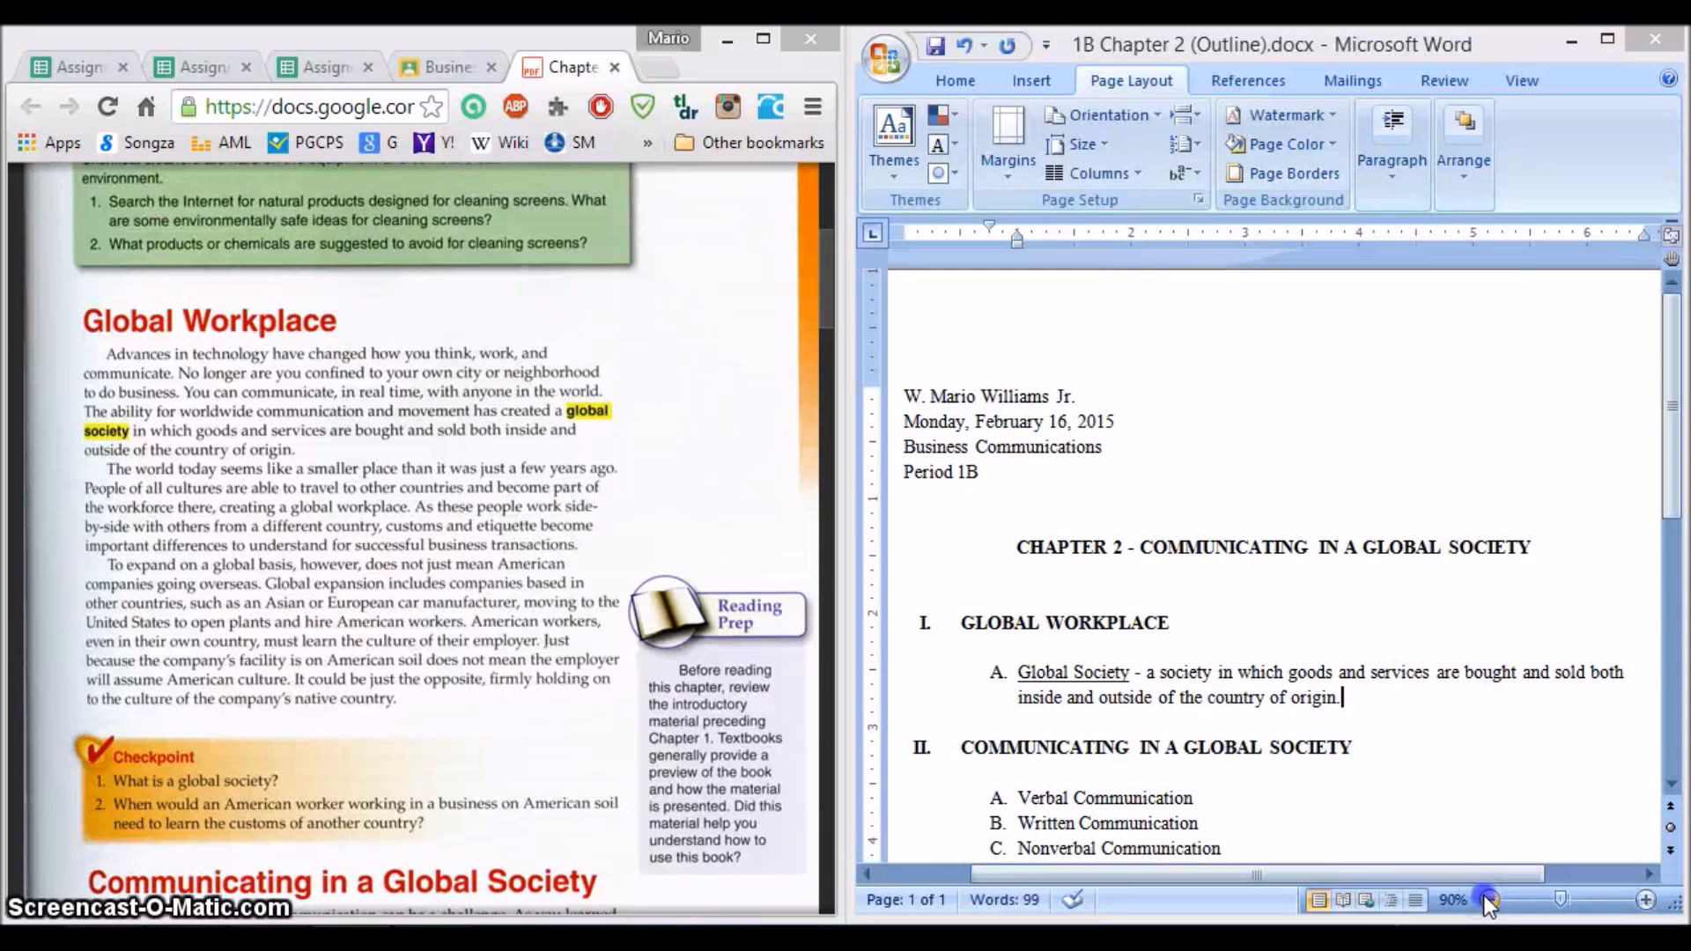
click(1456, 638)
scroll(1455, 617, down, 2)
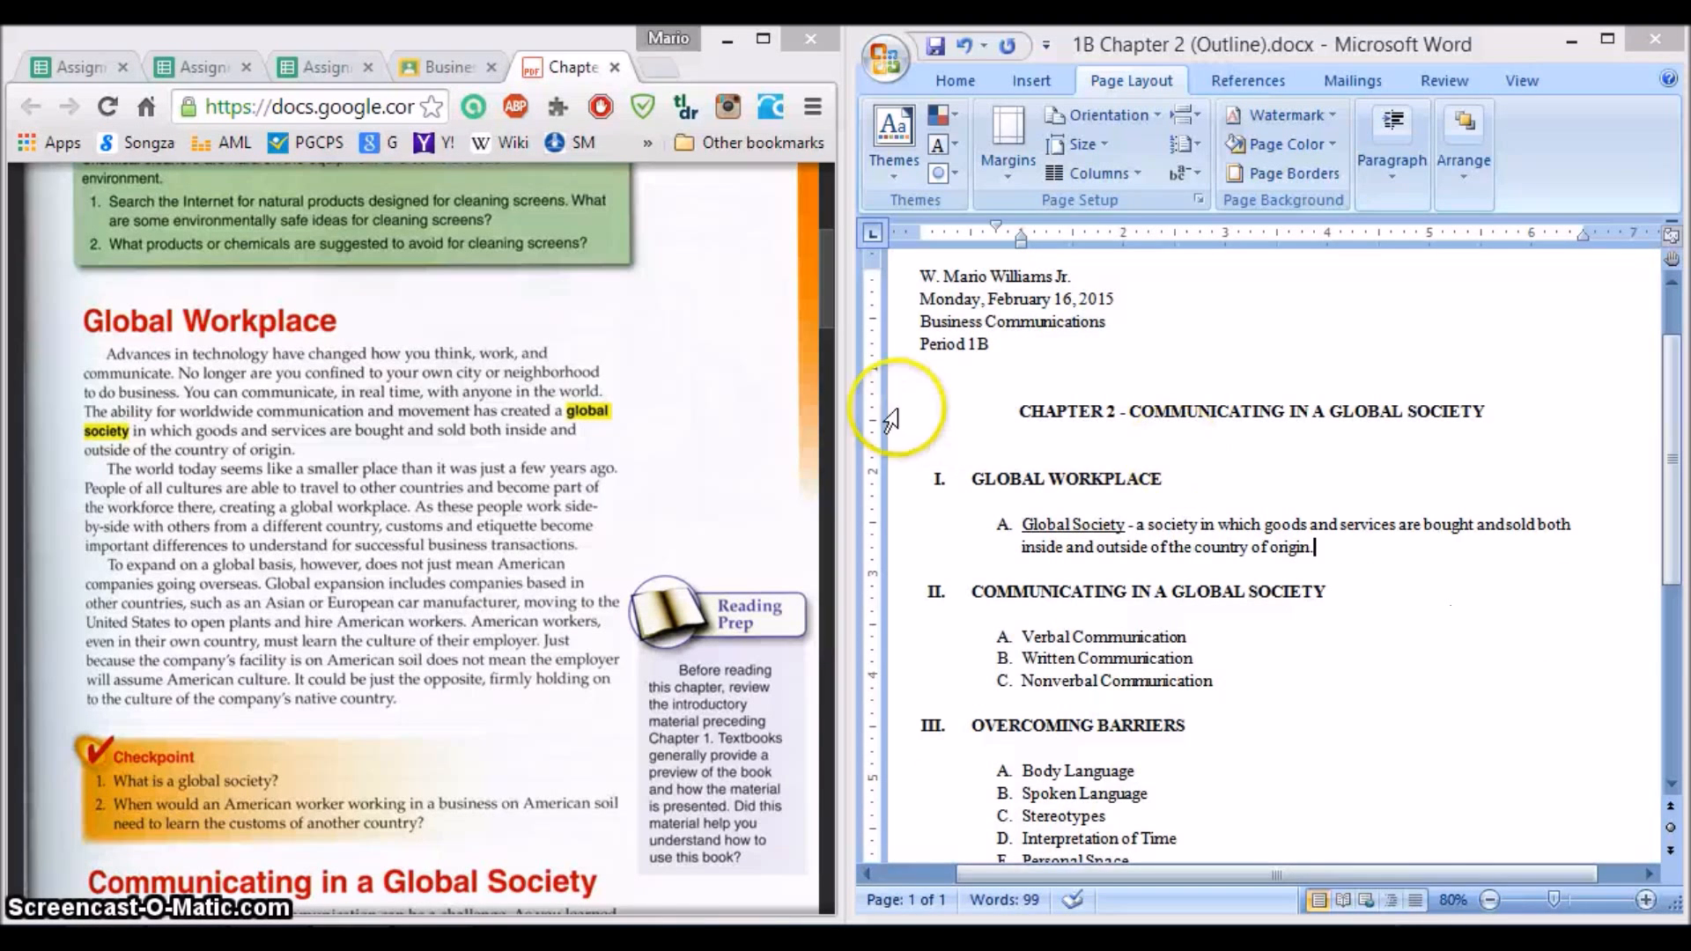
click(381, 396)
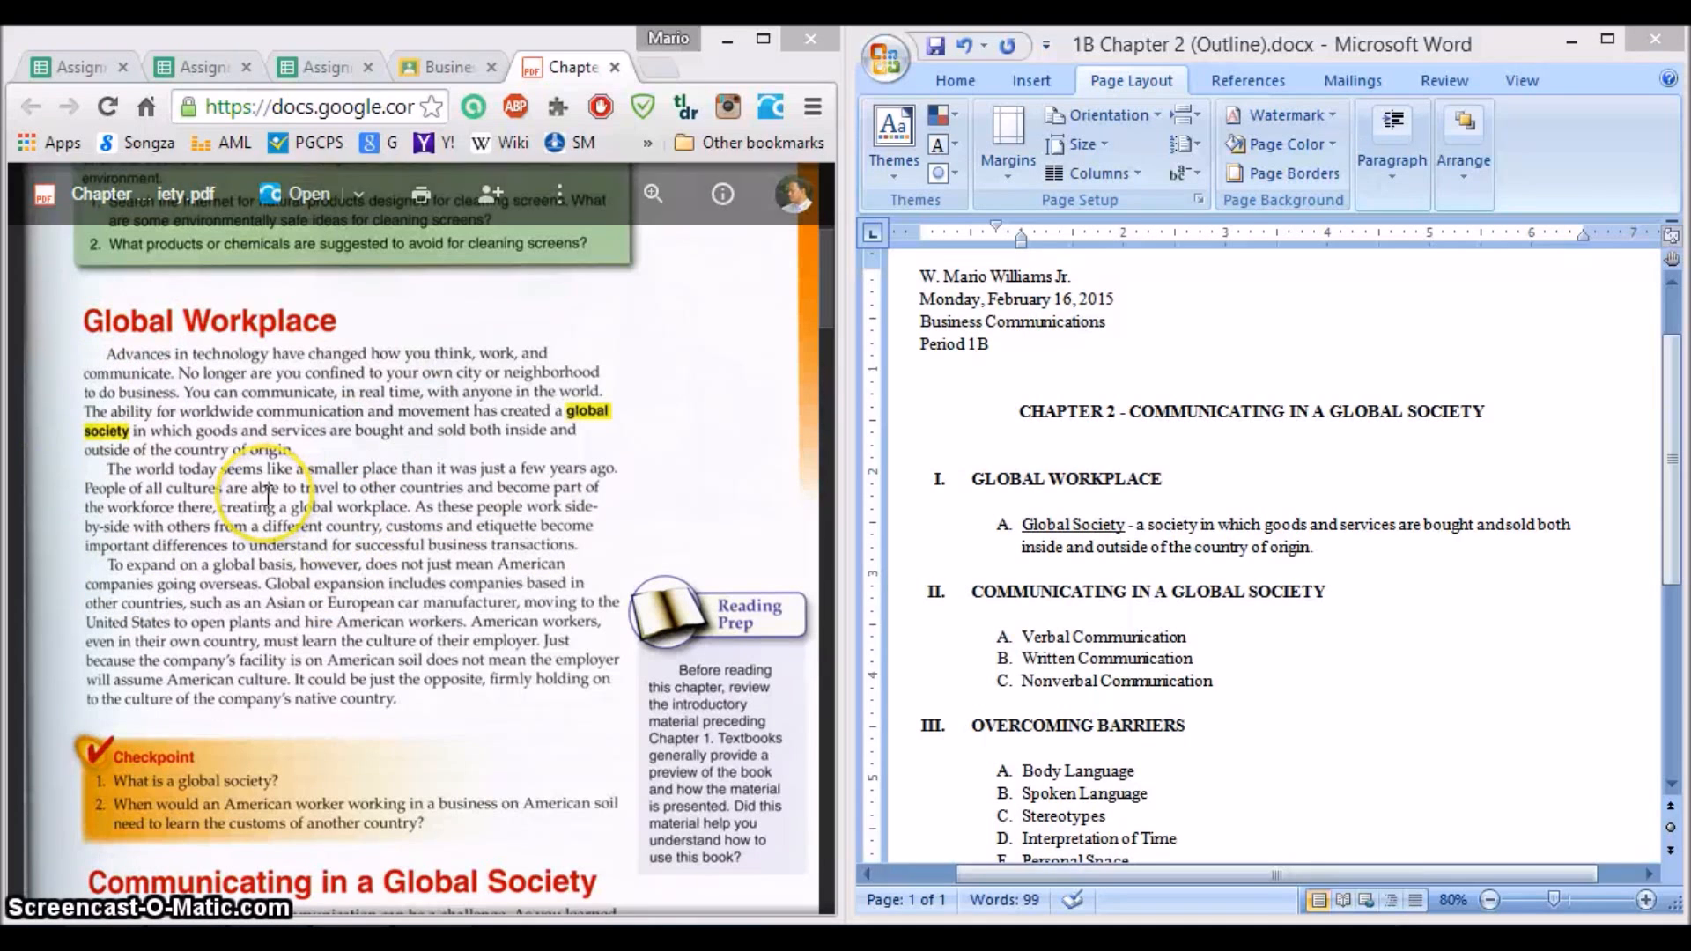
scroll(267, 493, down, 1)
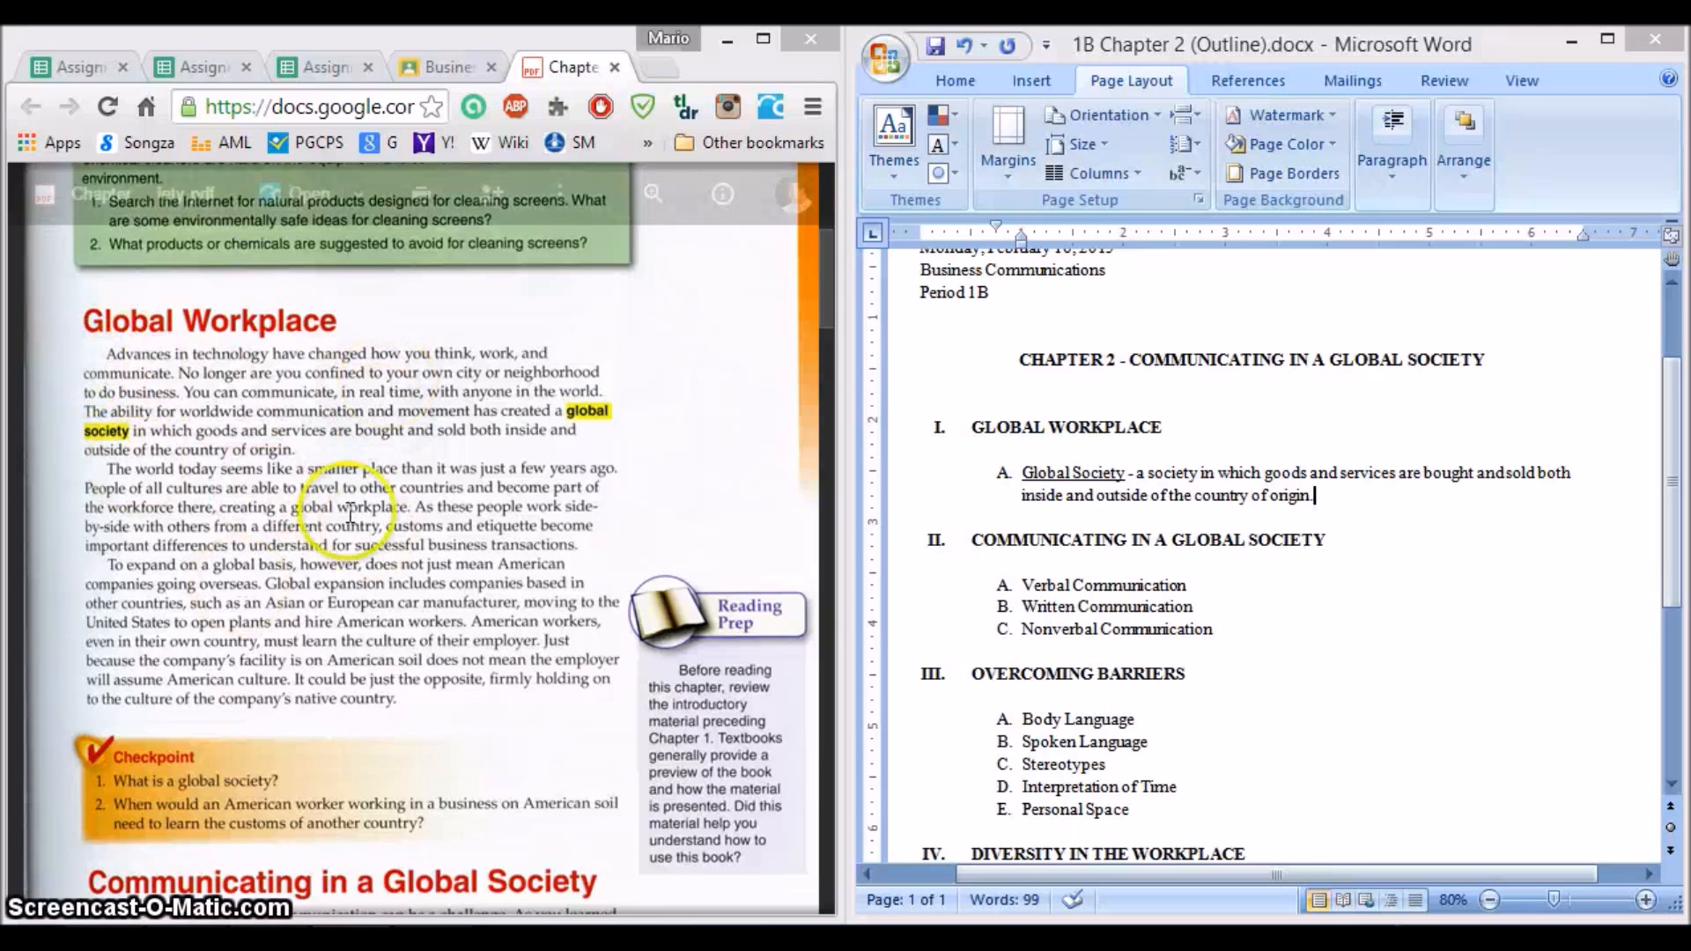
click(307, 491)
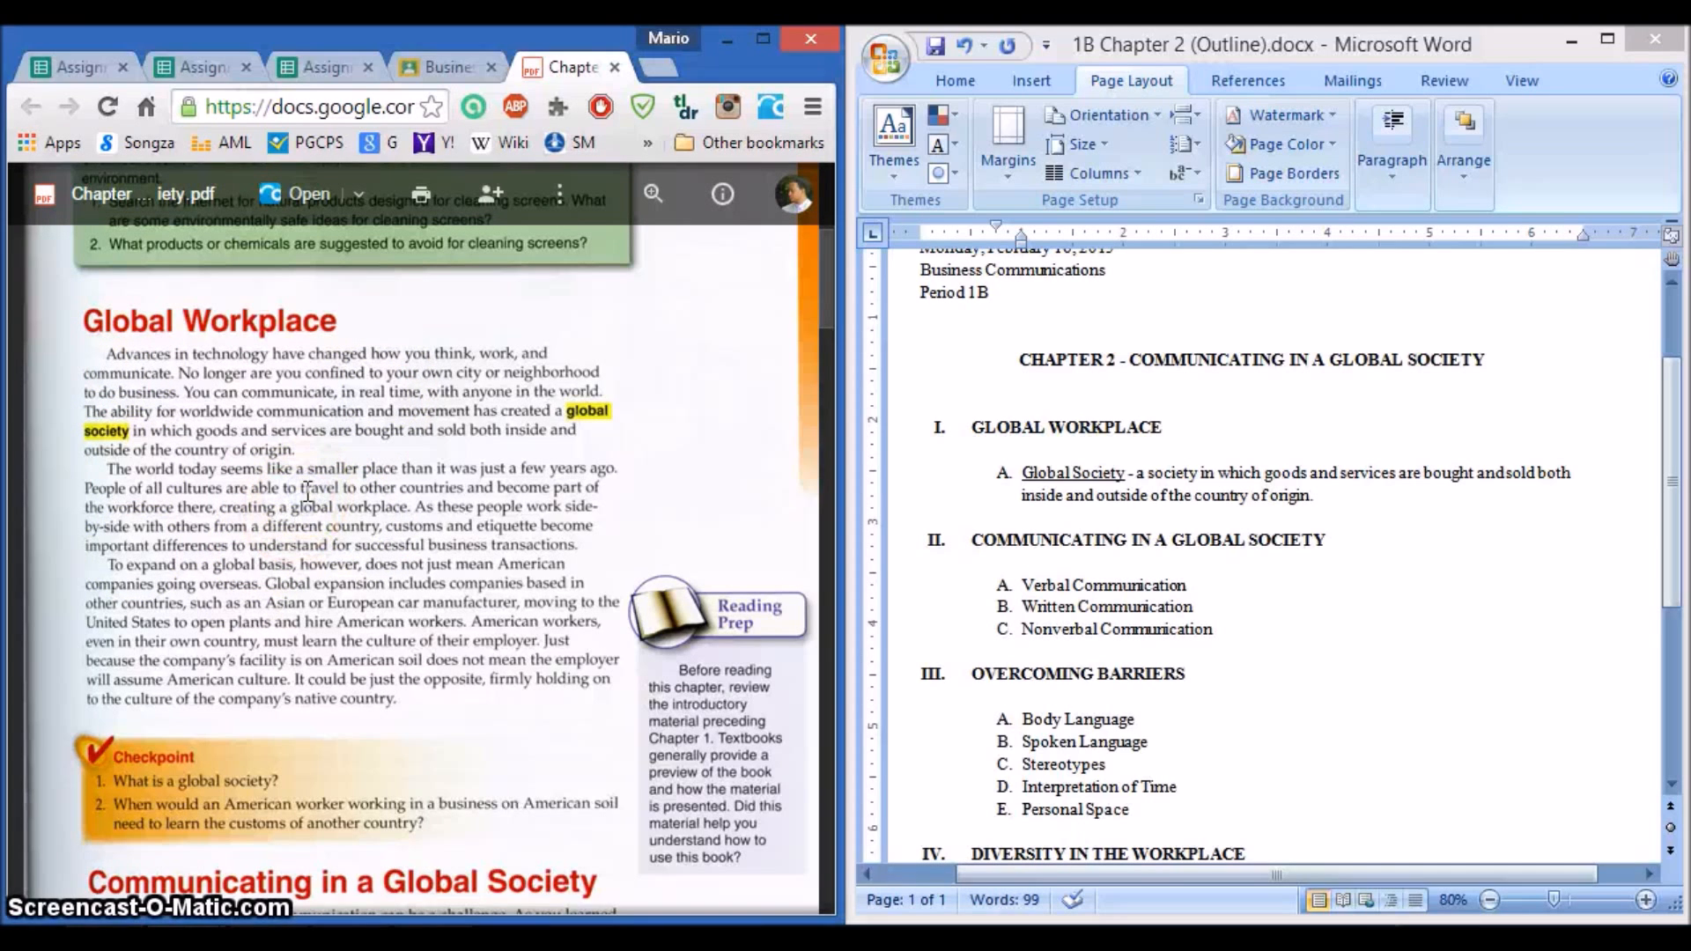
scroll(308, 491, down, 3)
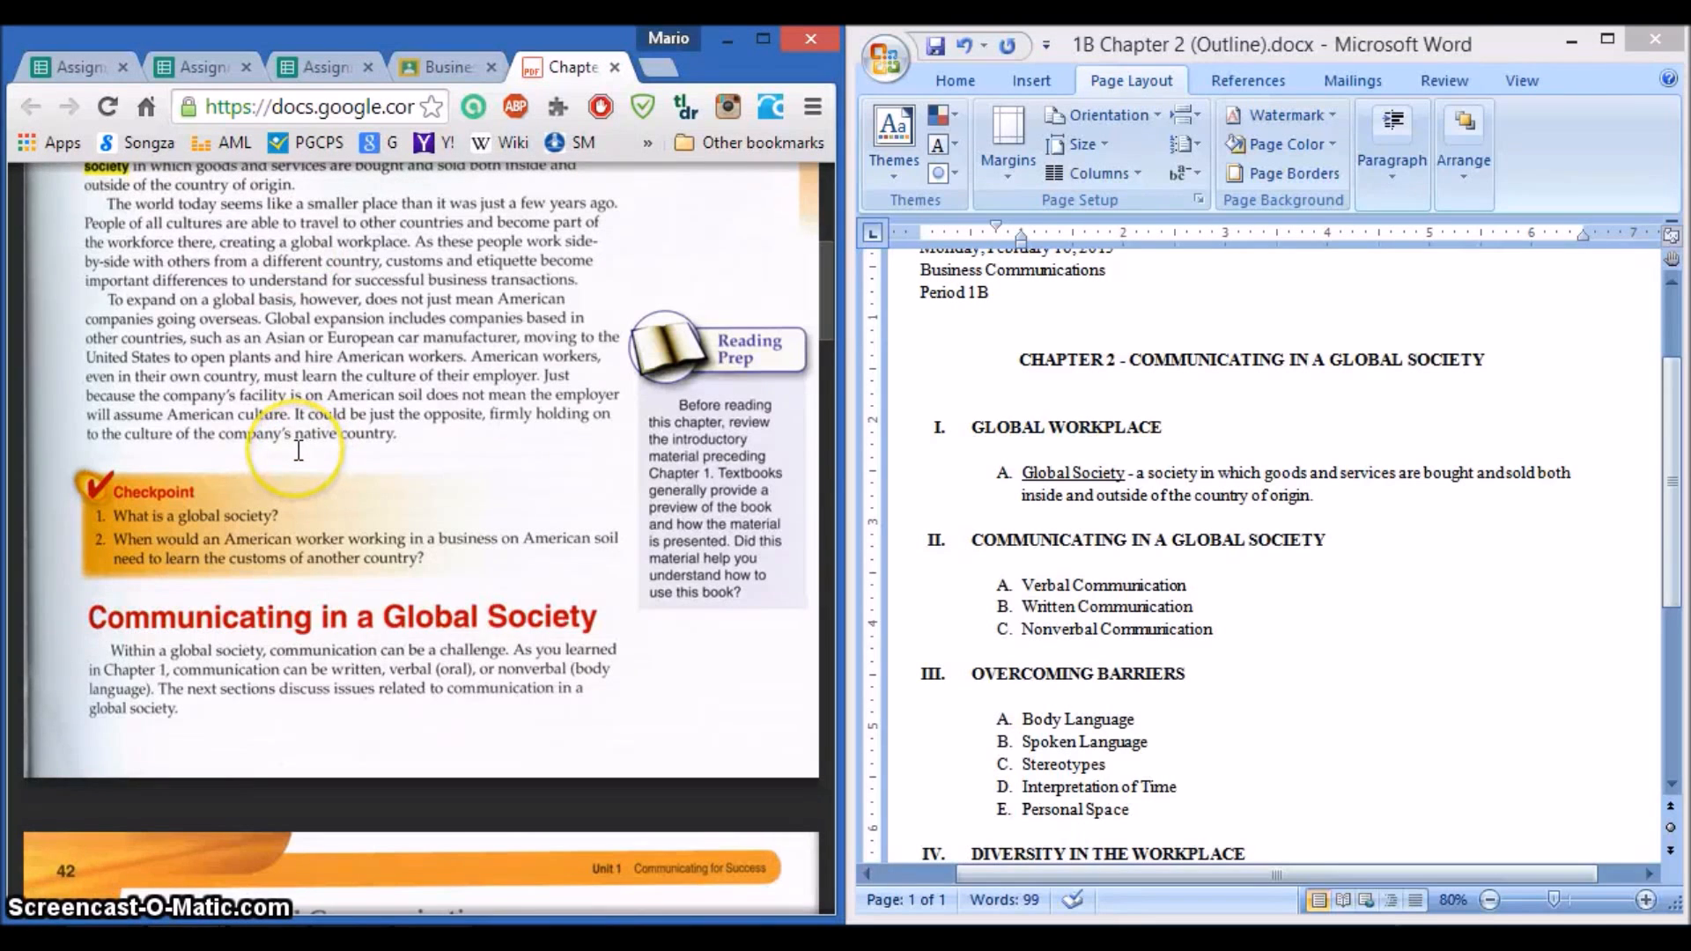
scroll(307, 450, down, 5)
click(272, 446)
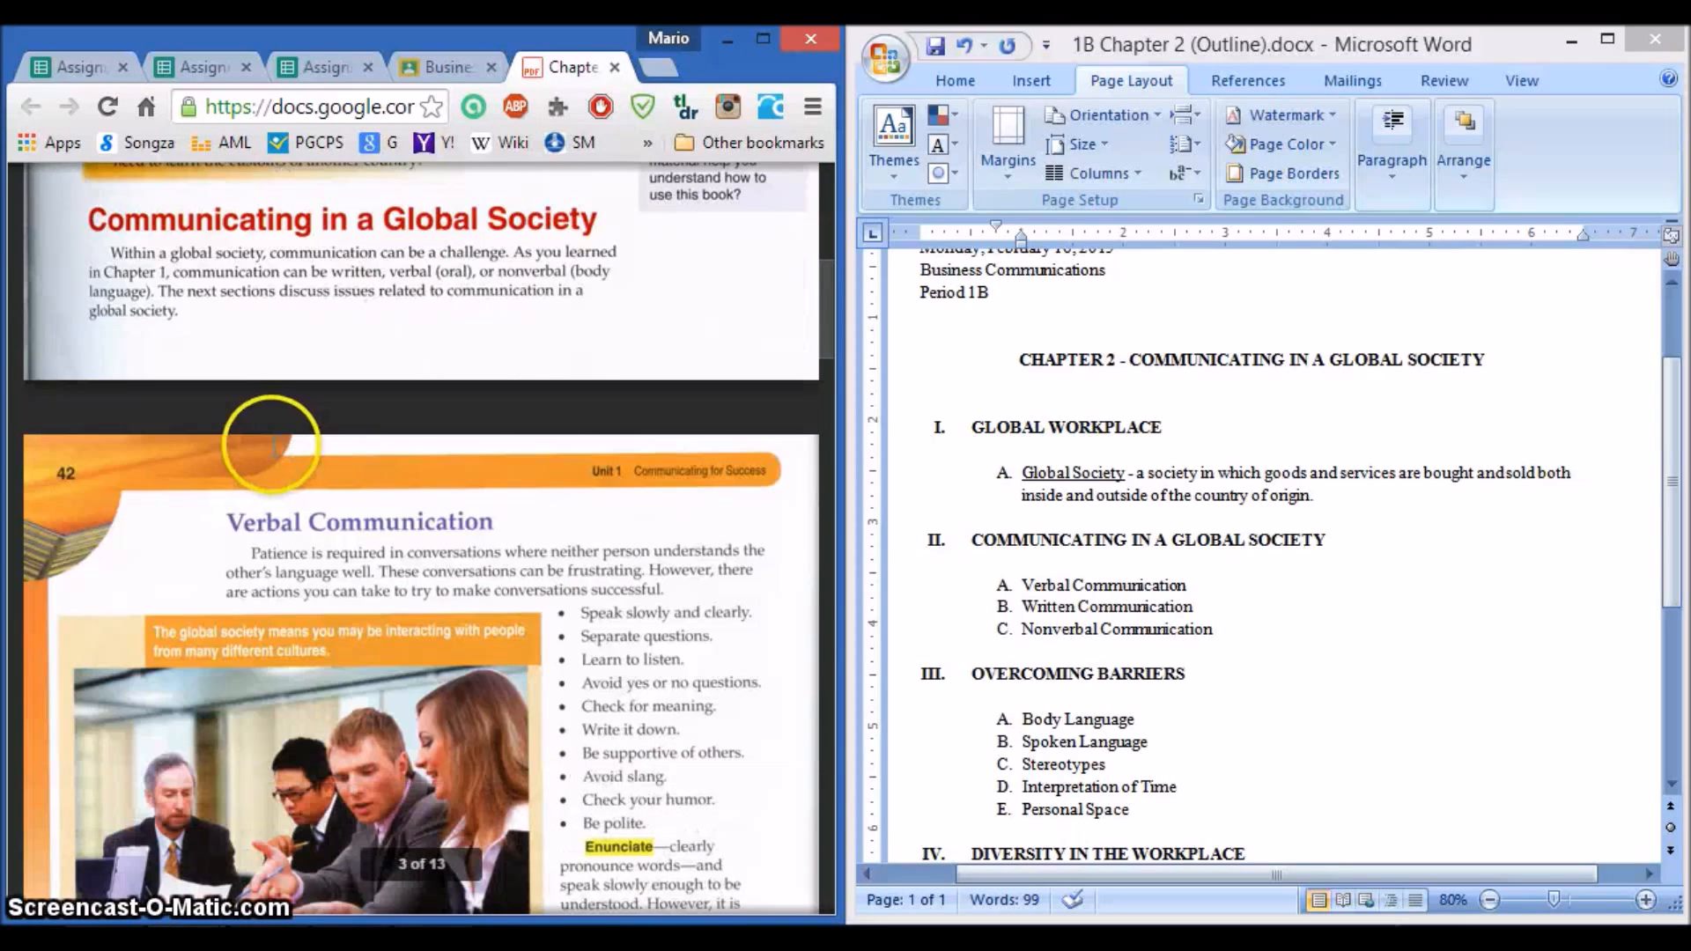
scroll(271, 448, down, 2)
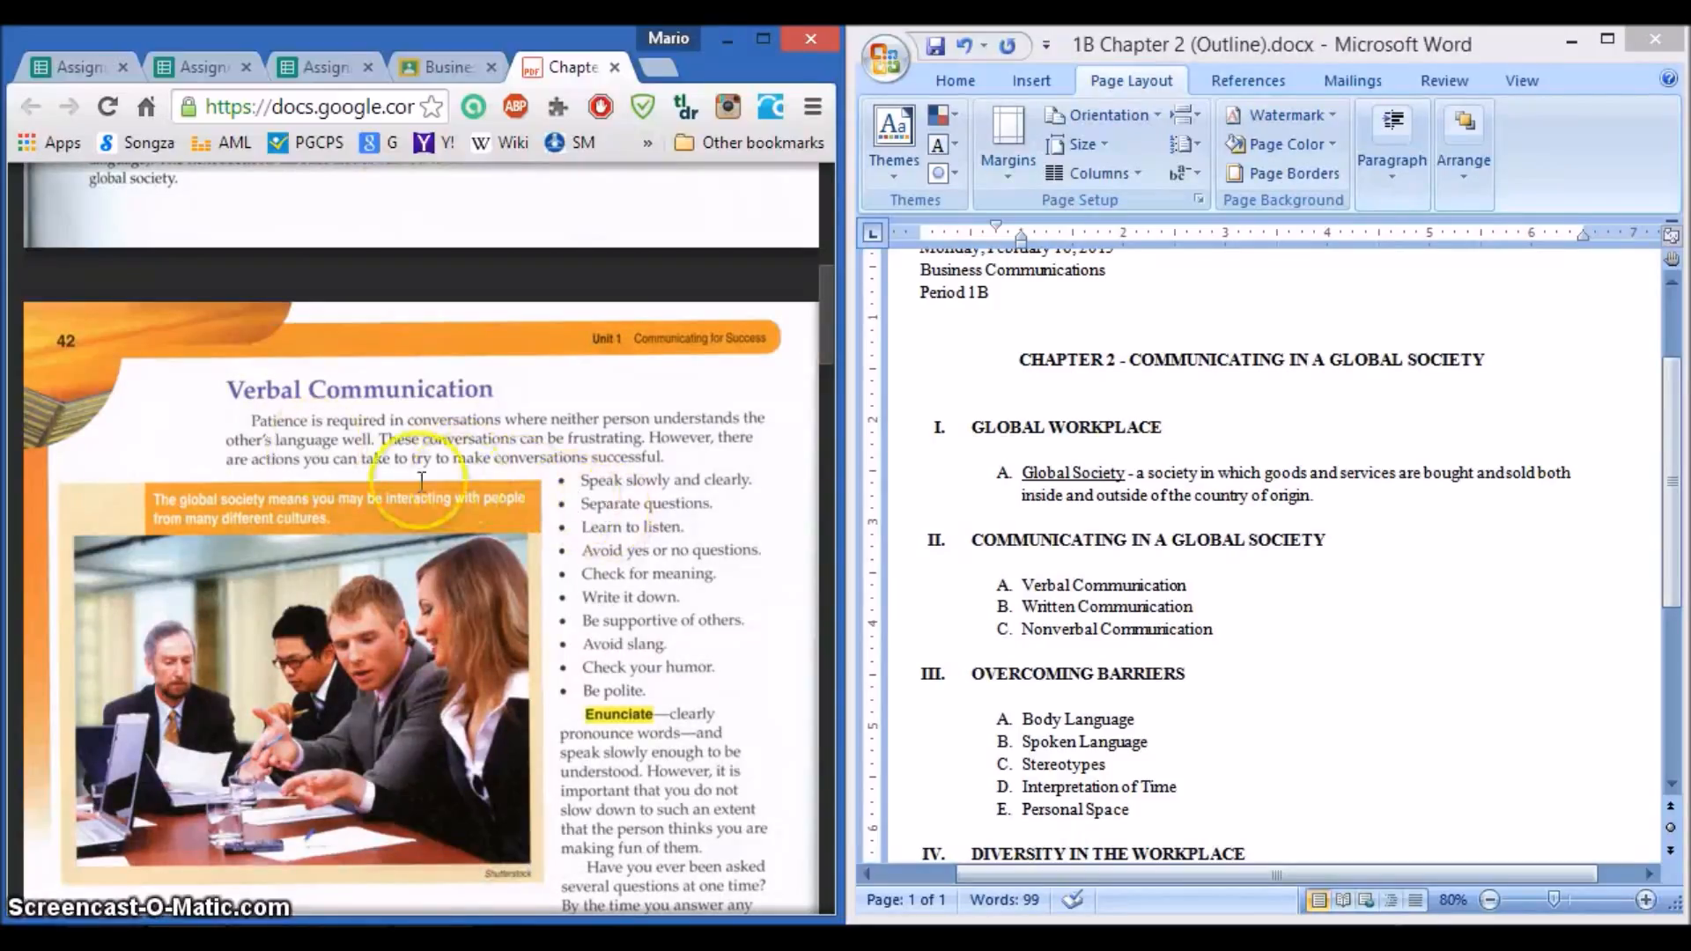
scroll(272, 446, down, 2)
click(236, 312)
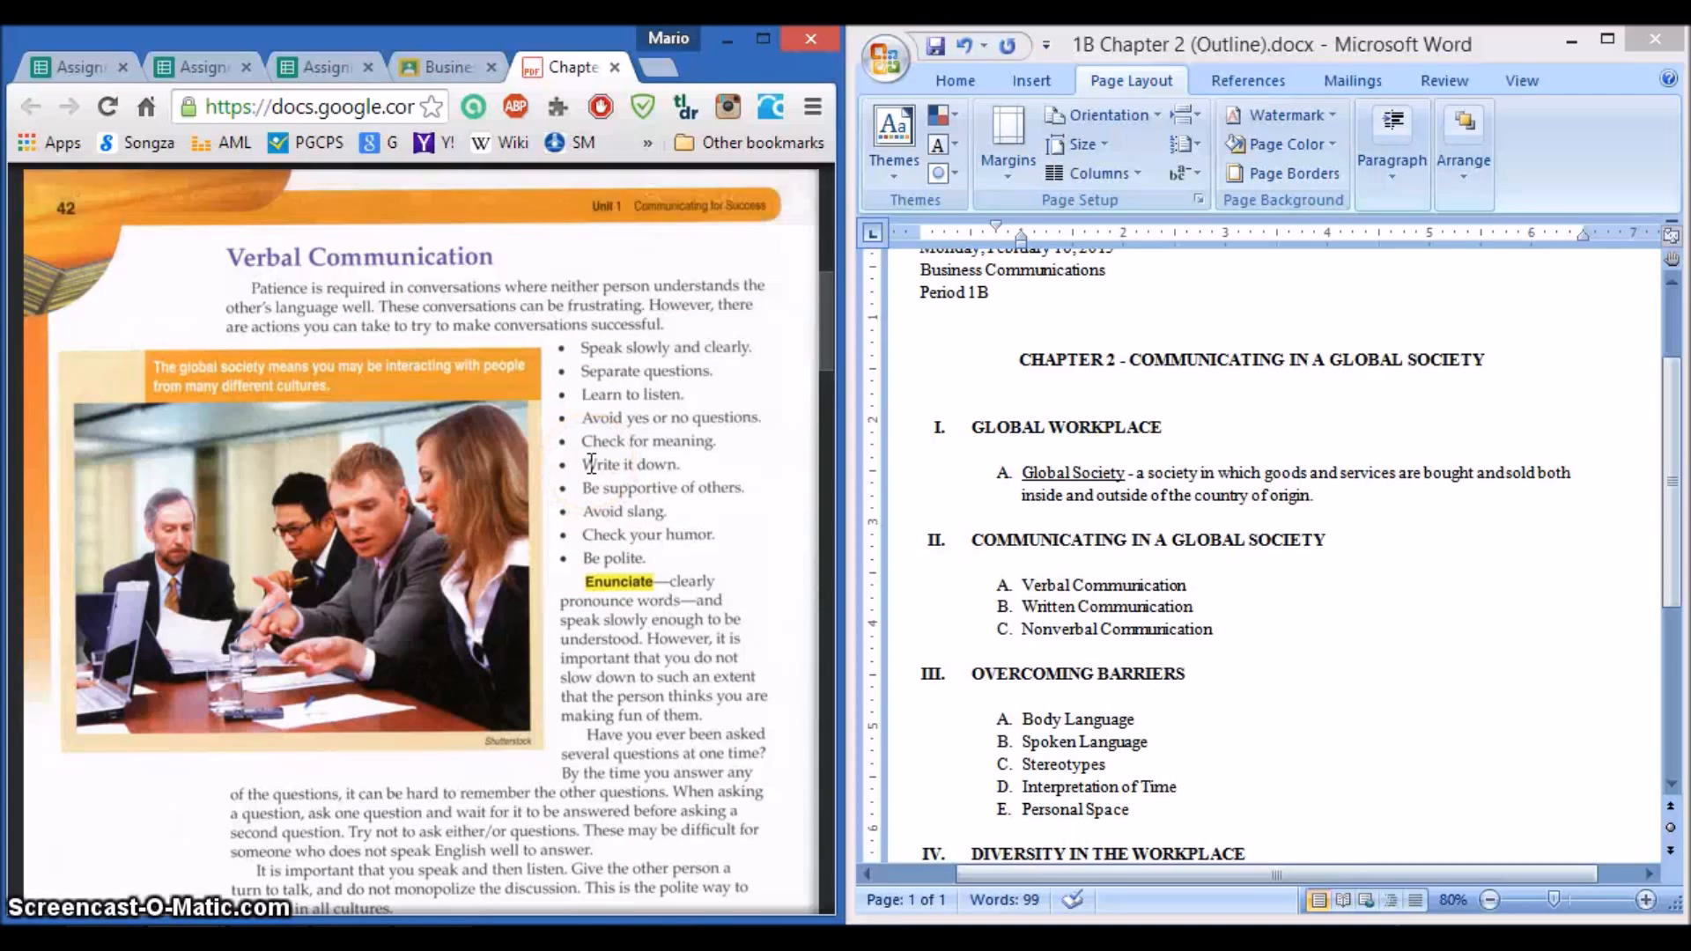
scroll(624, 468, down, 3)
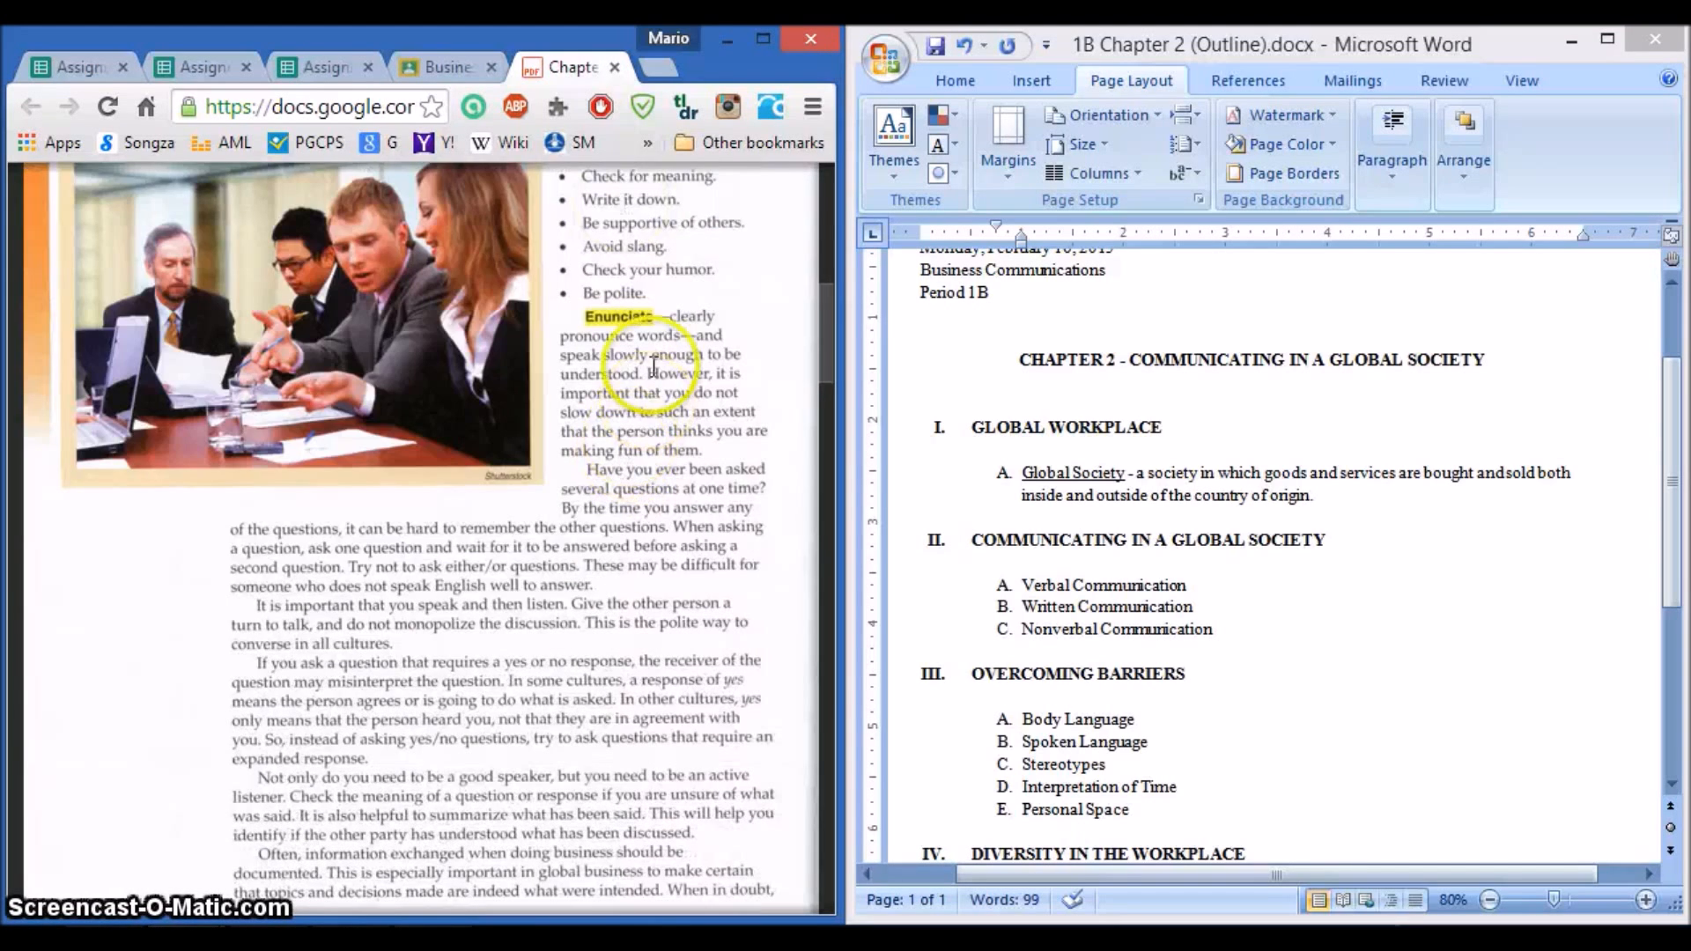
click(644, 308)
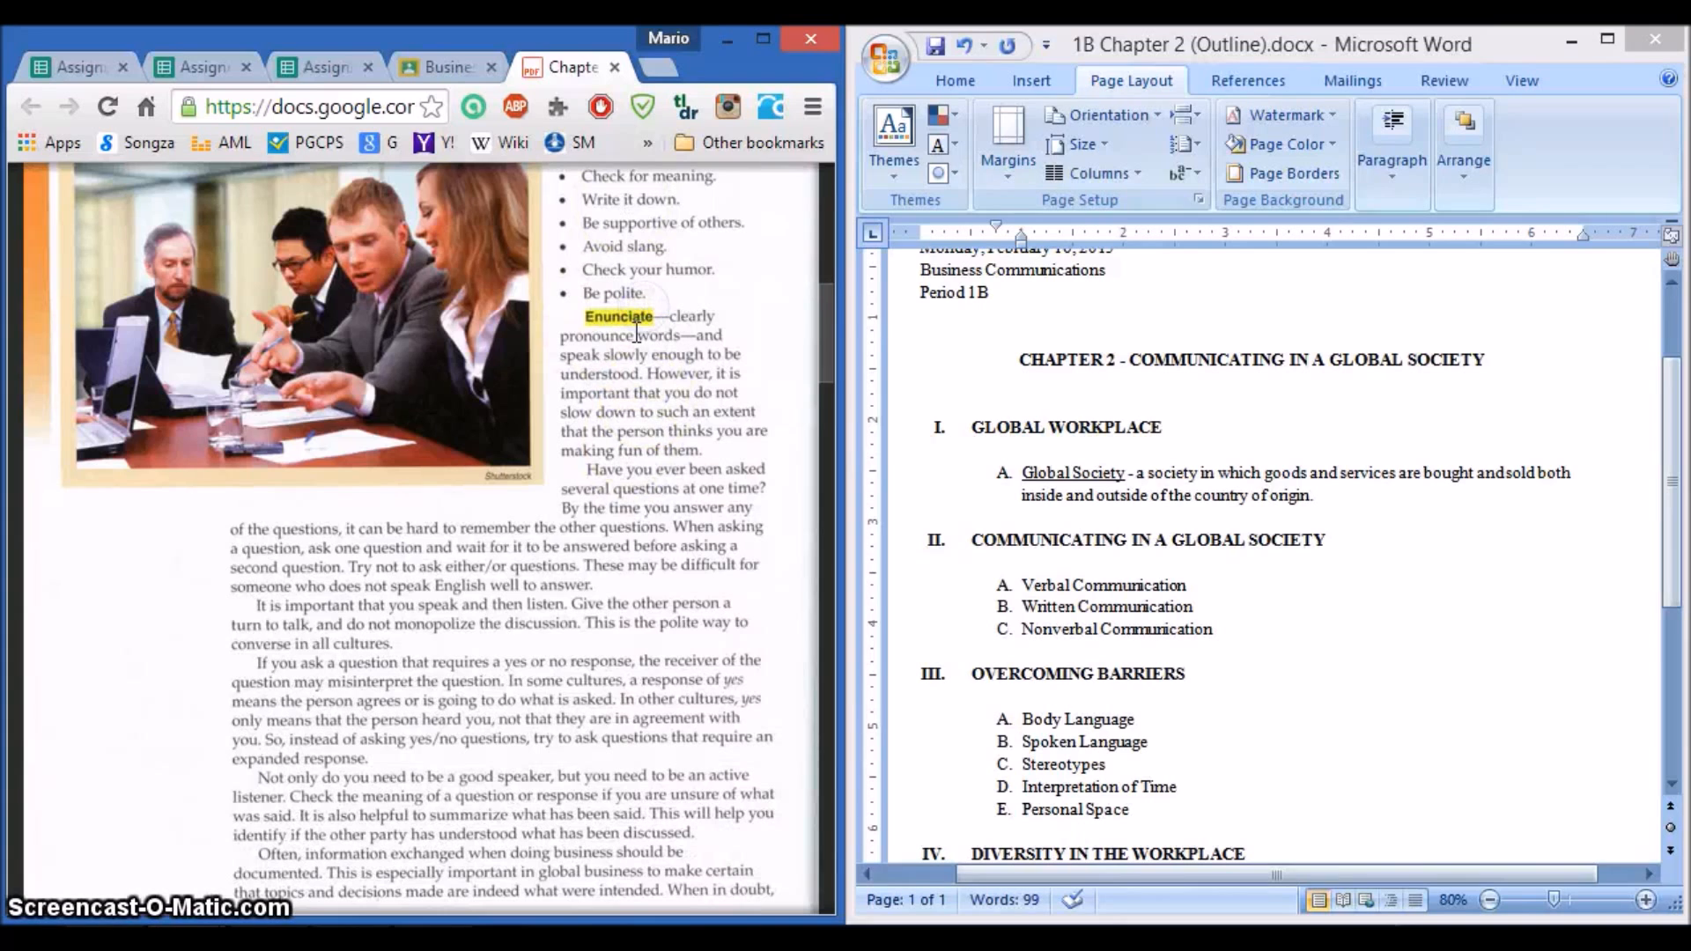
scroll(631, 332, up, 4)
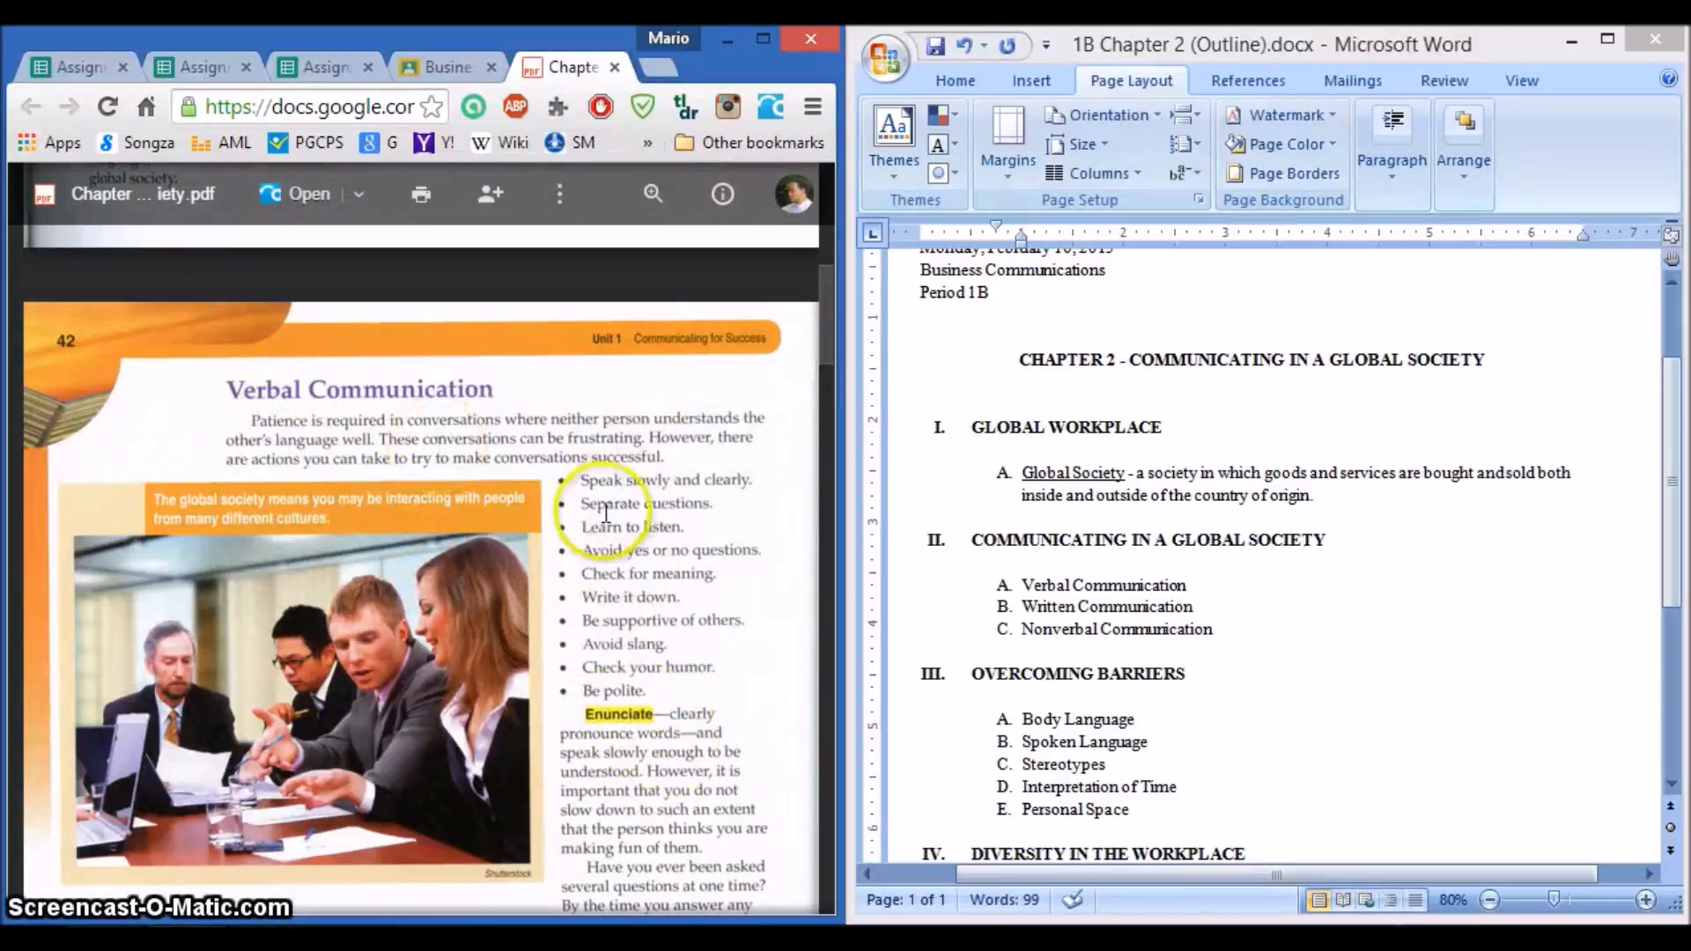
click(1197, 585)
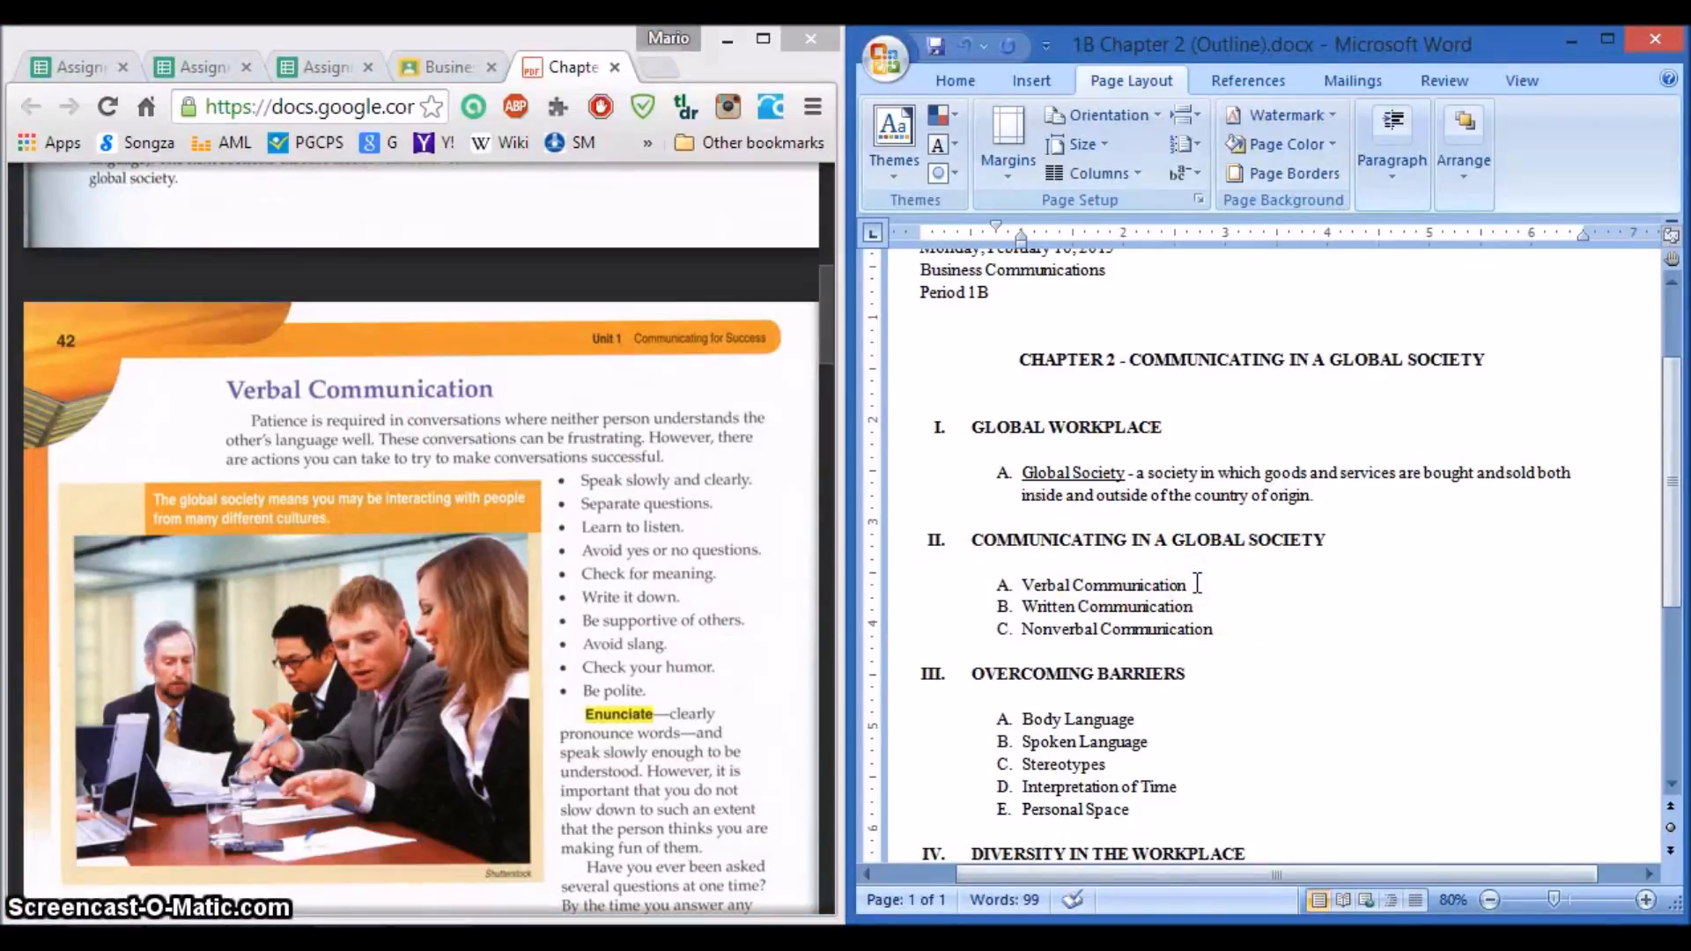
Step: Add an indented item under Verbal Communication, numbered 1. instead of i
key(Return)
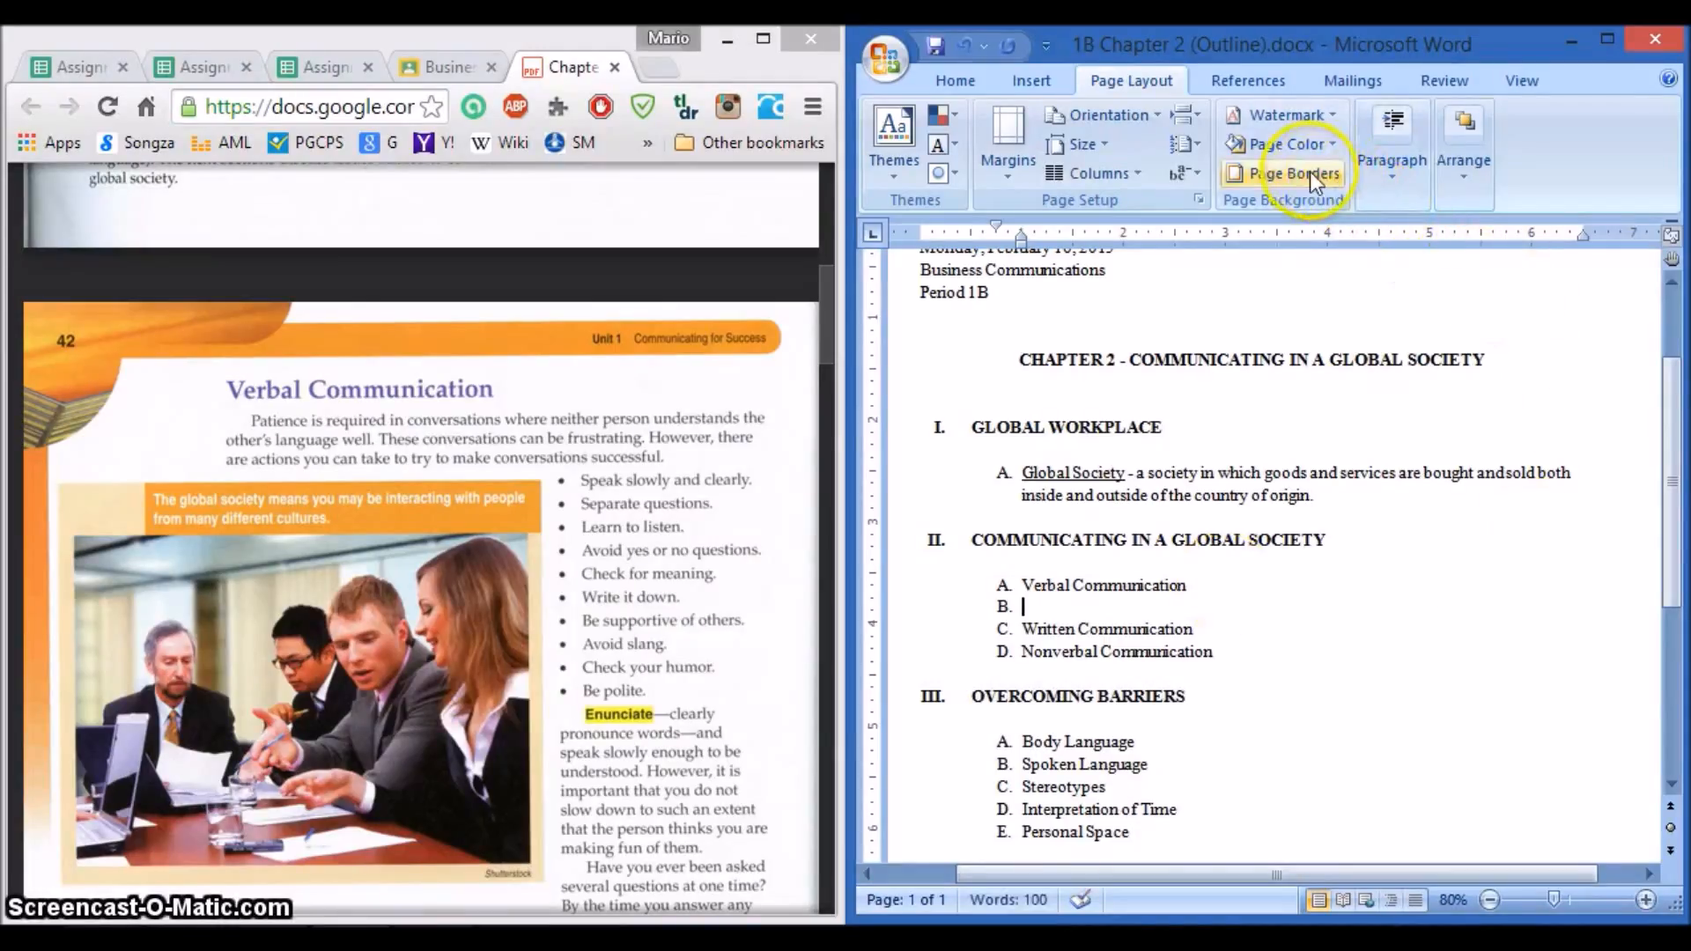
click(960, 81)
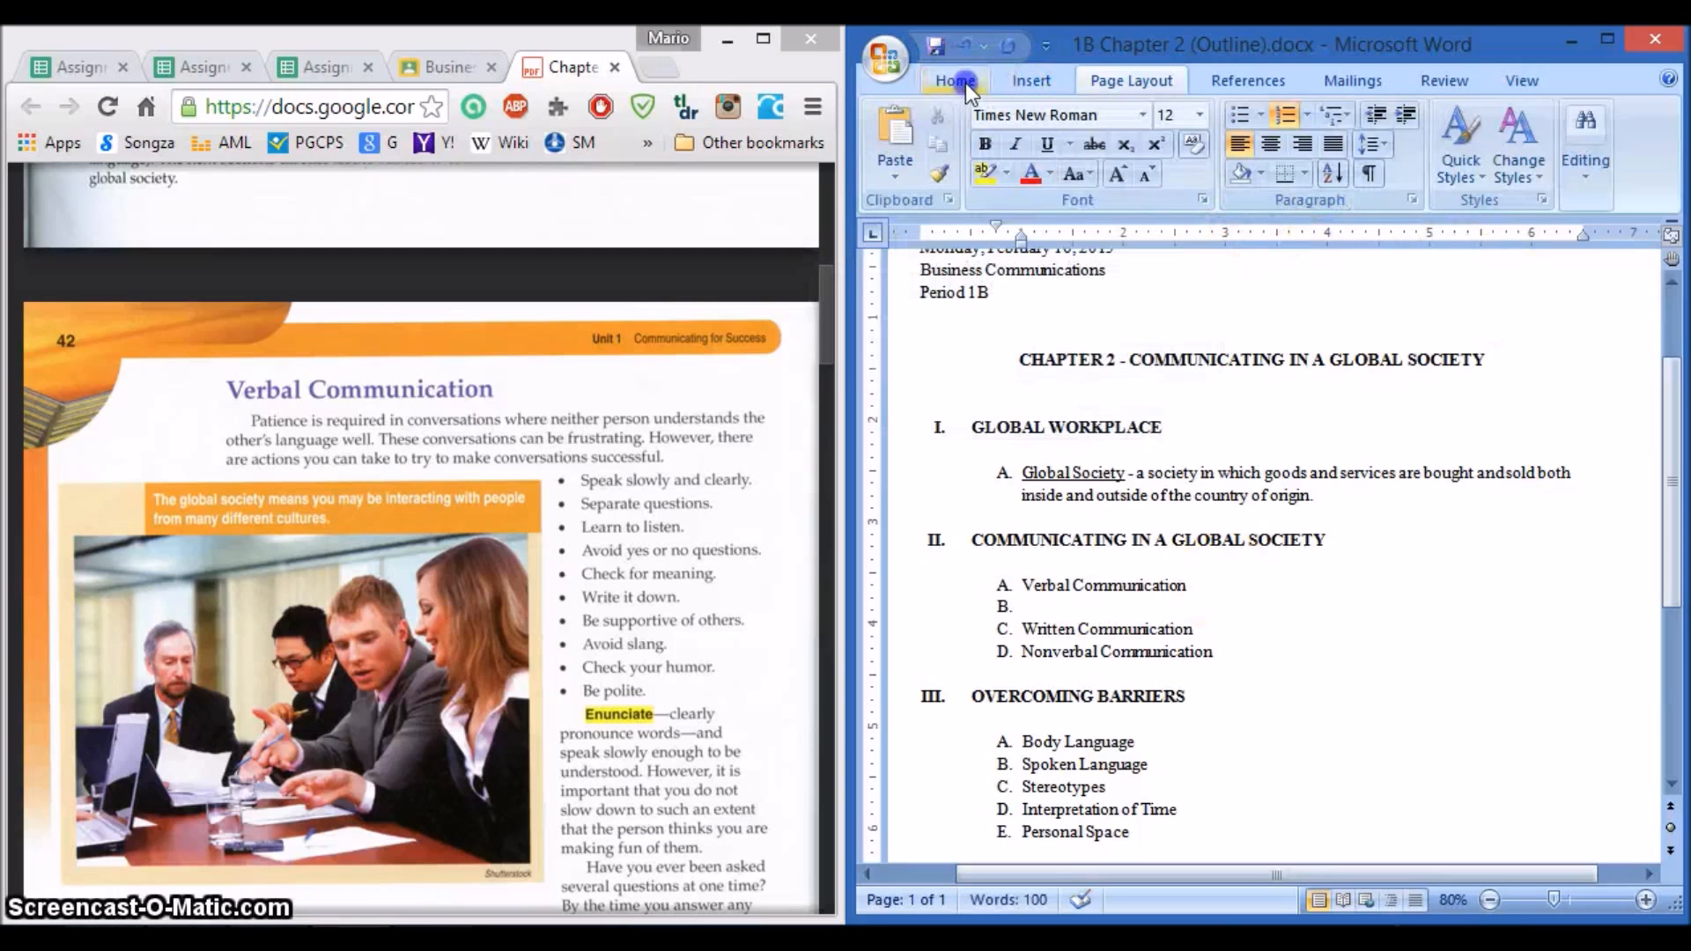
click(1408, 114)
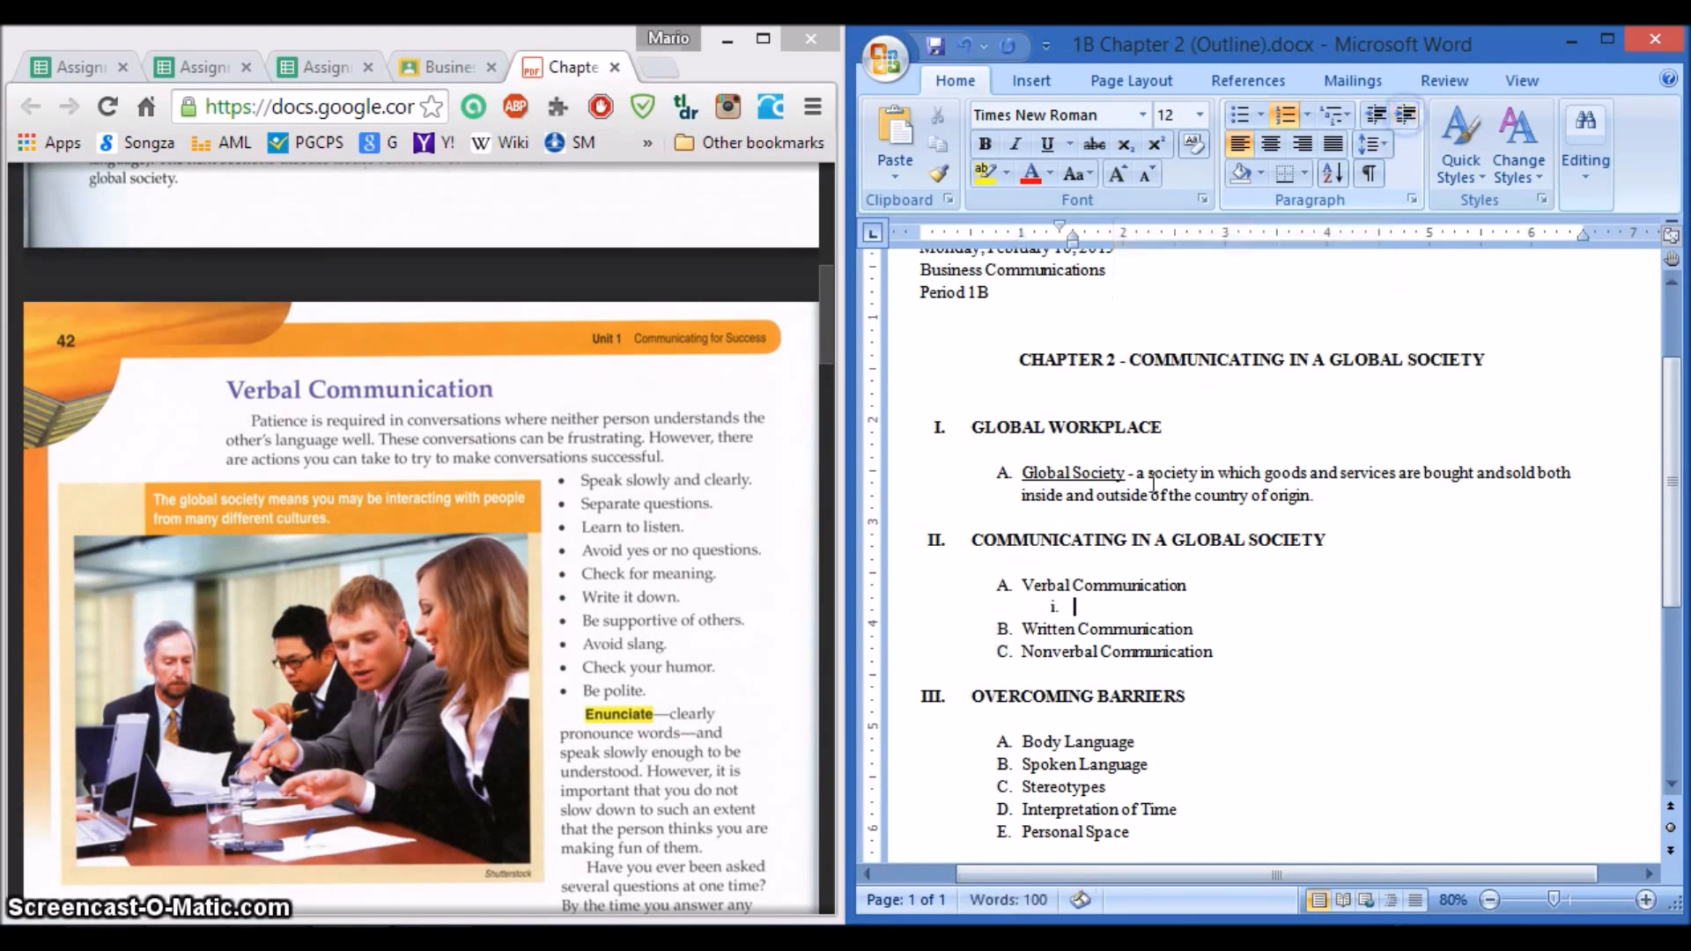
click(1072, 611)
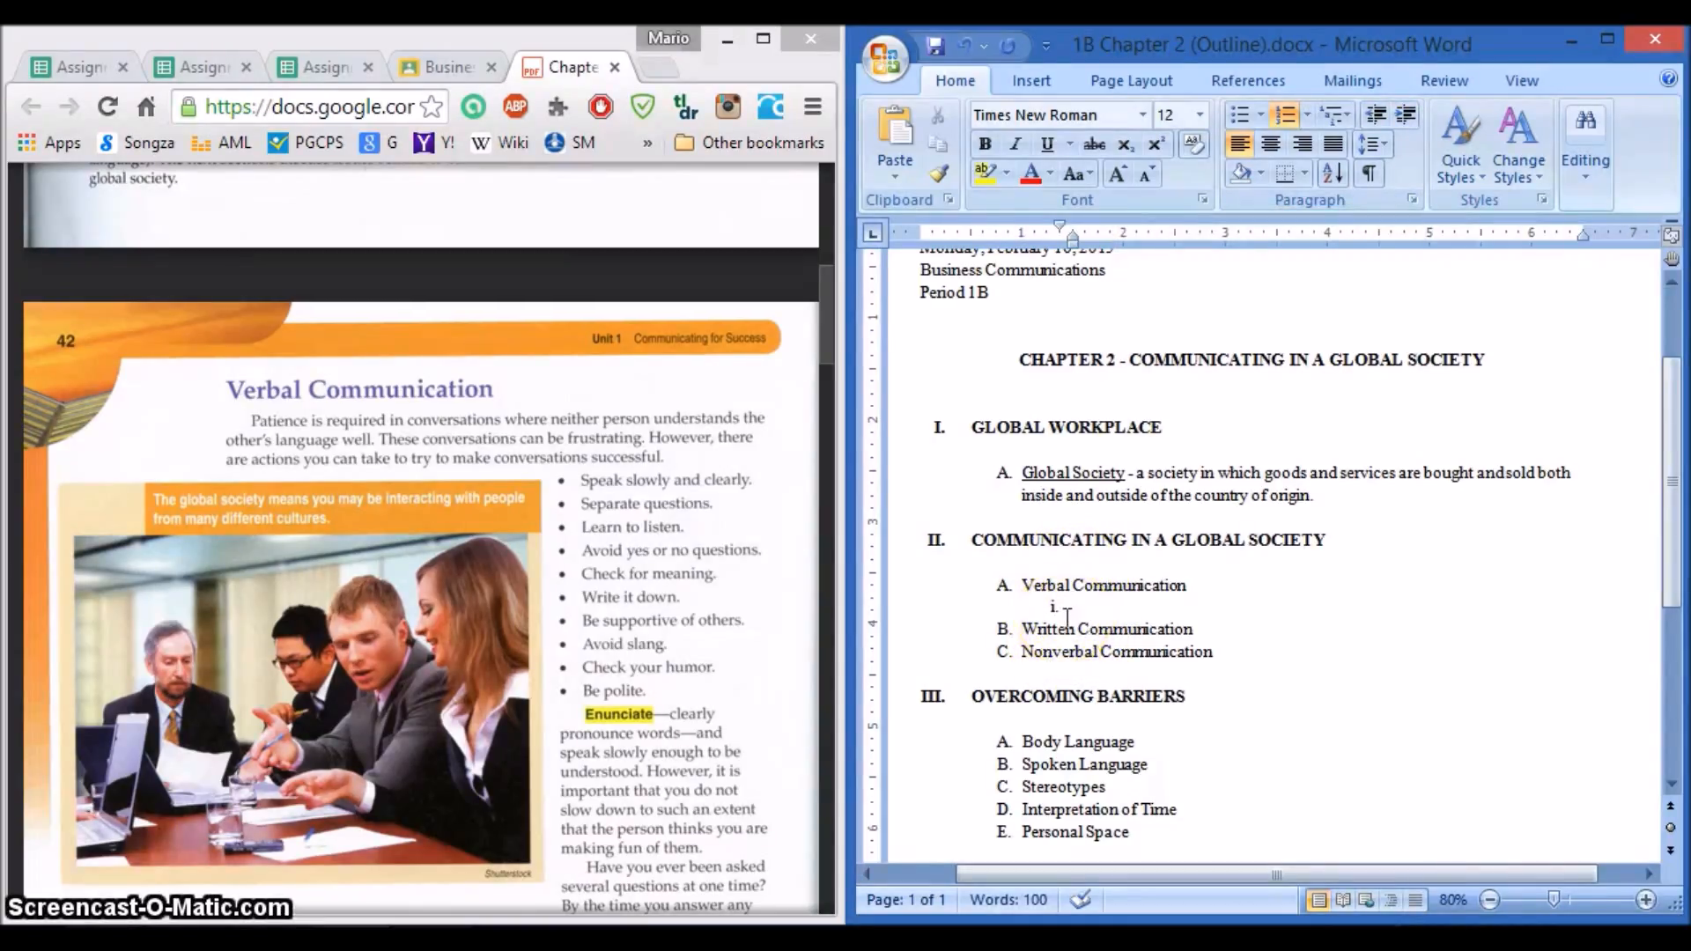
click(1070, 614)
click(1308, 116)
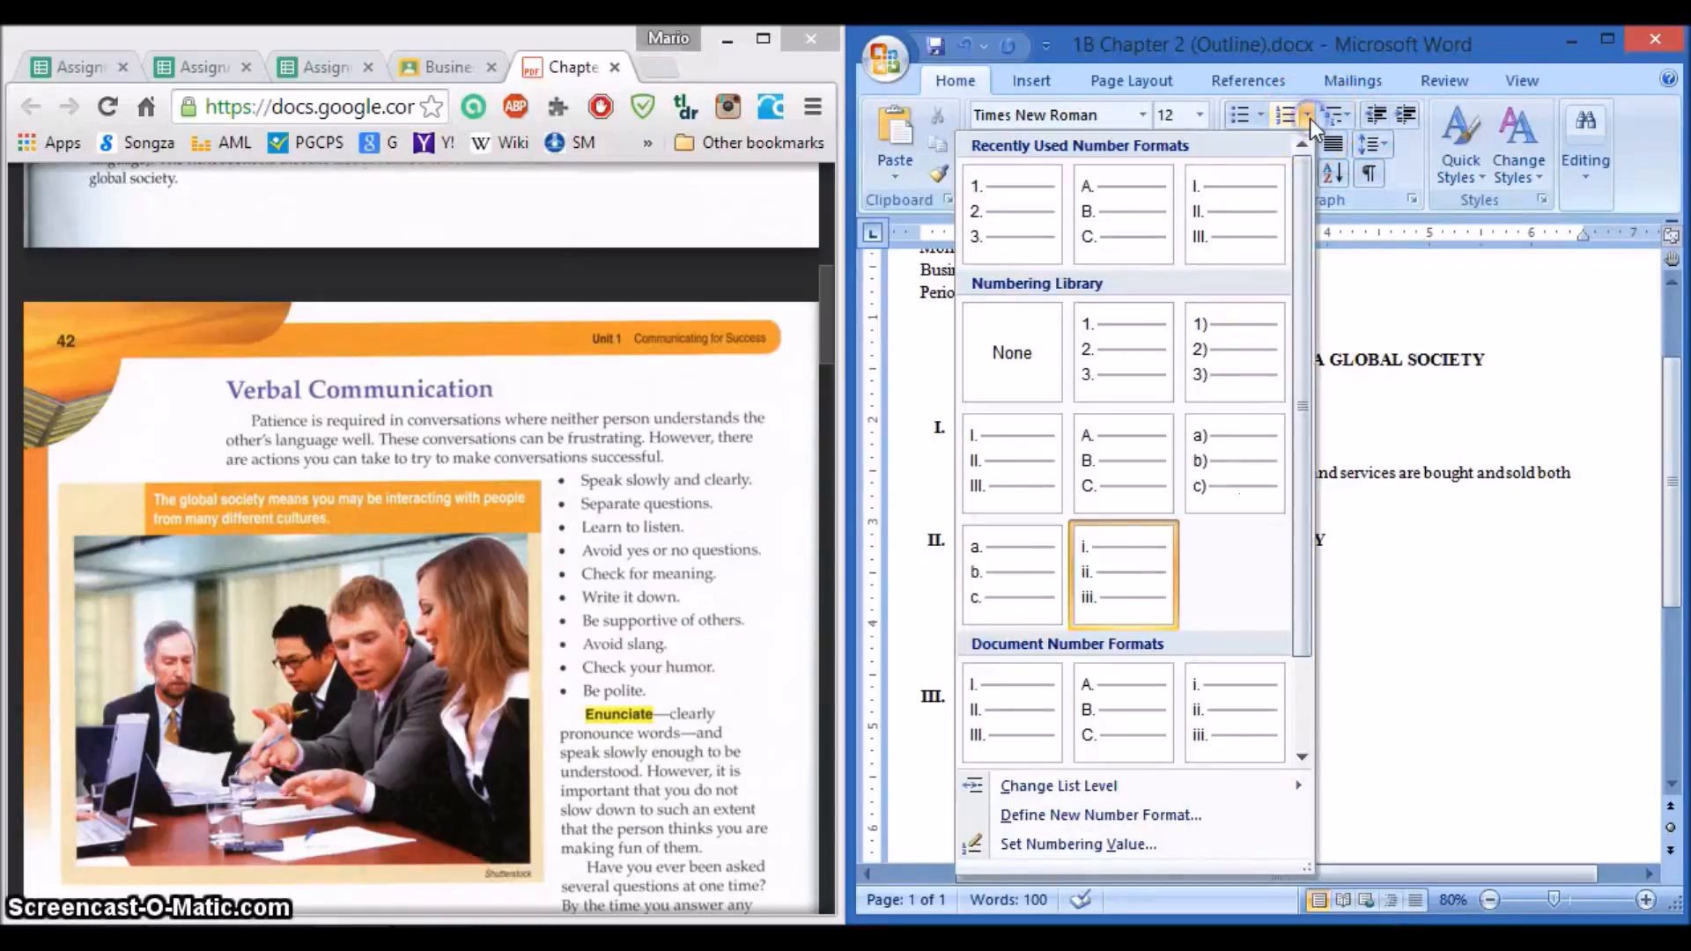
click(1097, 344)
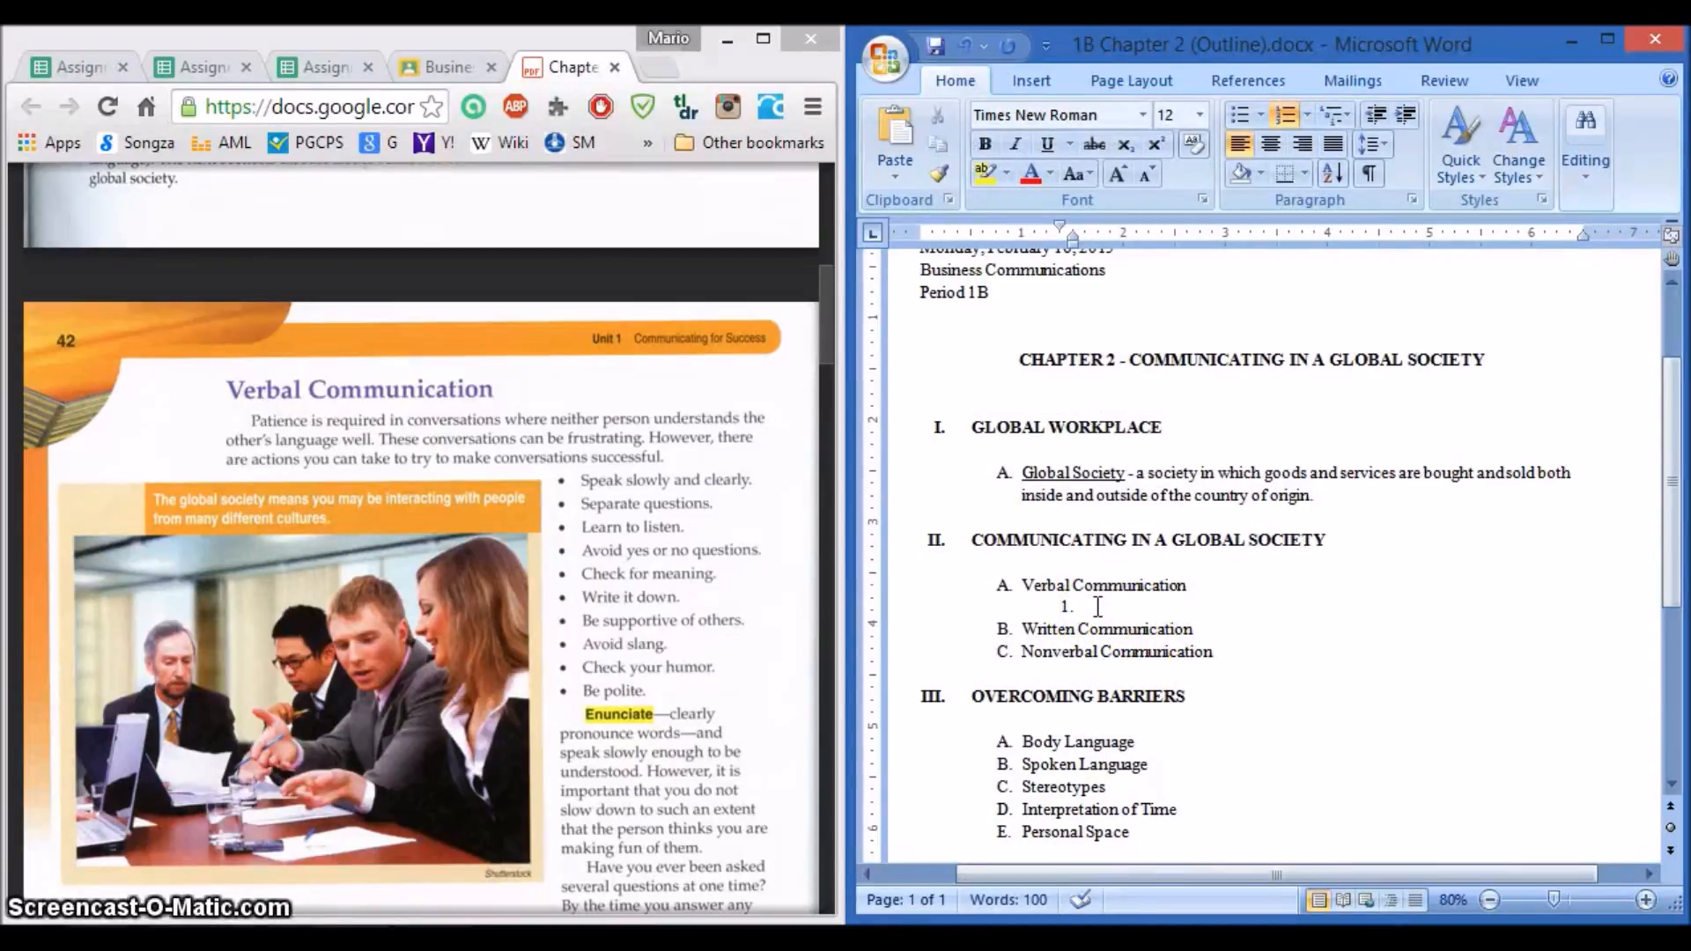
Step: Write sub-point 1 as underlined 'Enunciate' plus 'clearly pronounce words--and speak slowly enough to be understood.'
text(Enunciat)
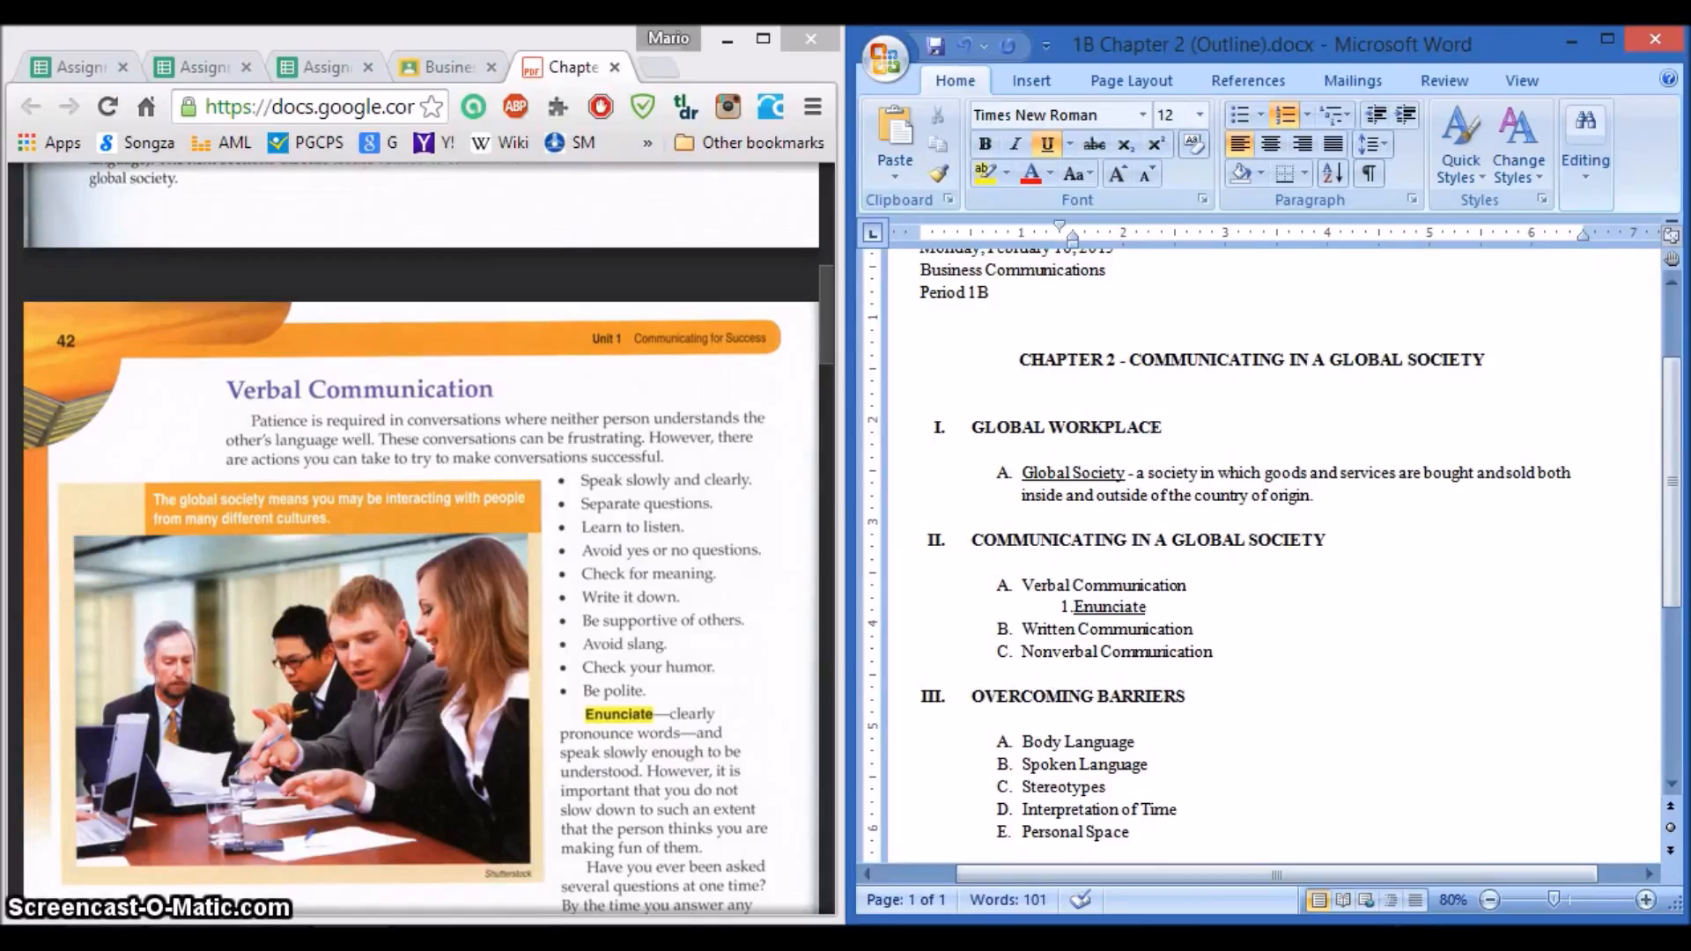
text(e -)
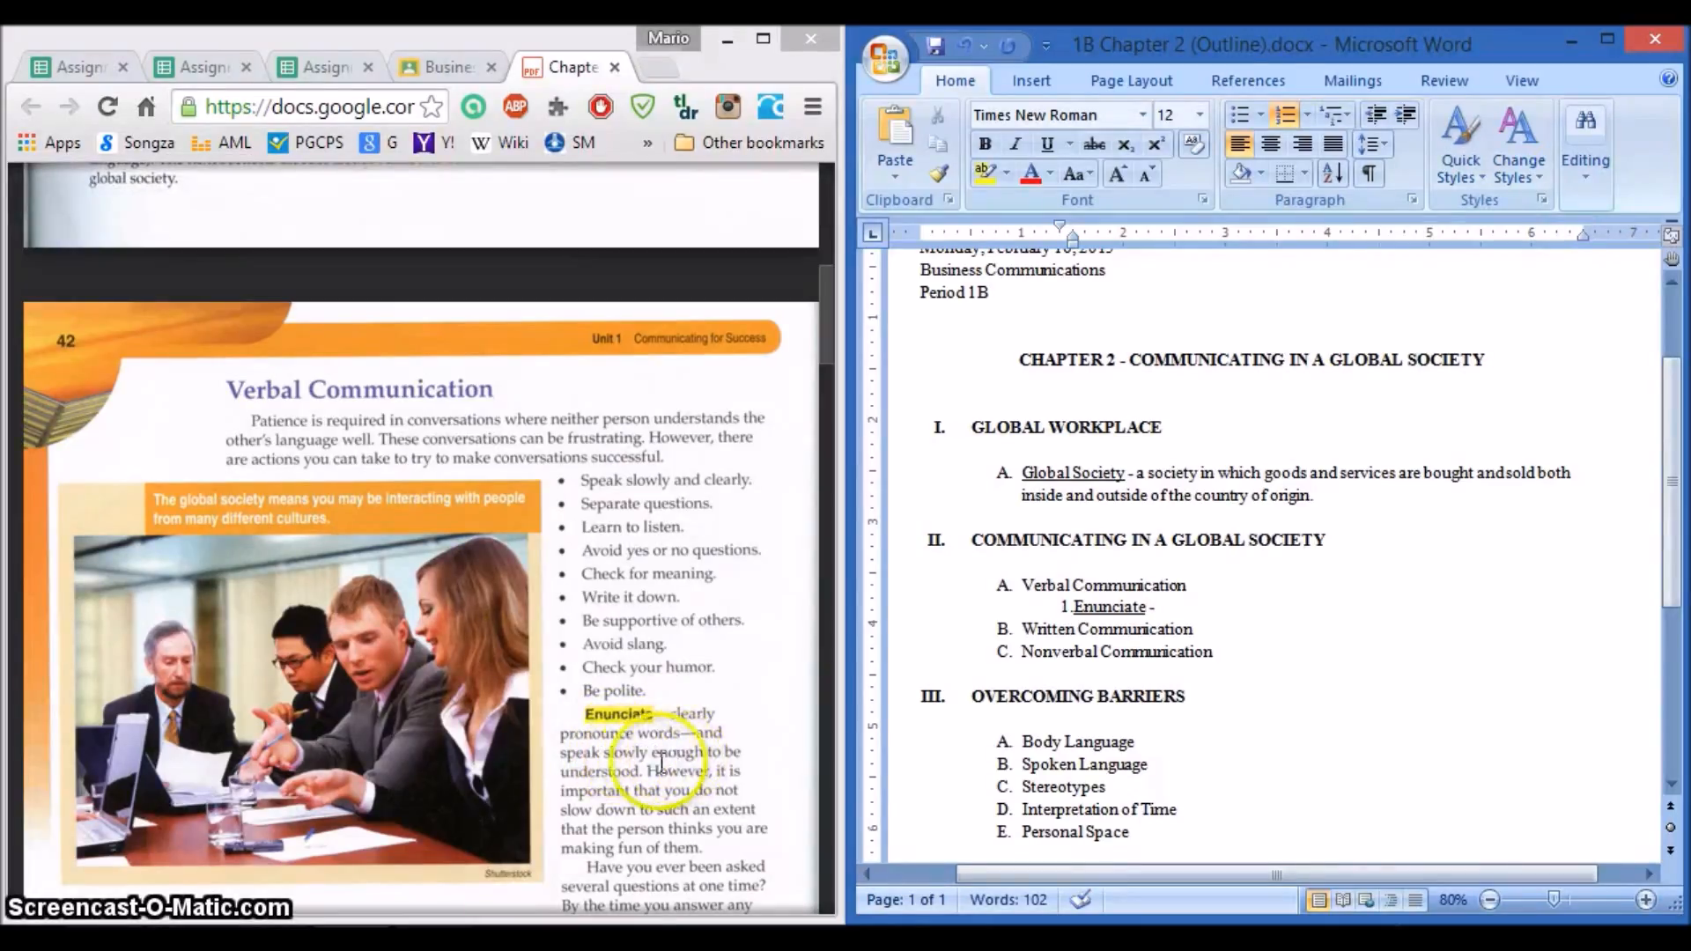
click(1172, 607)
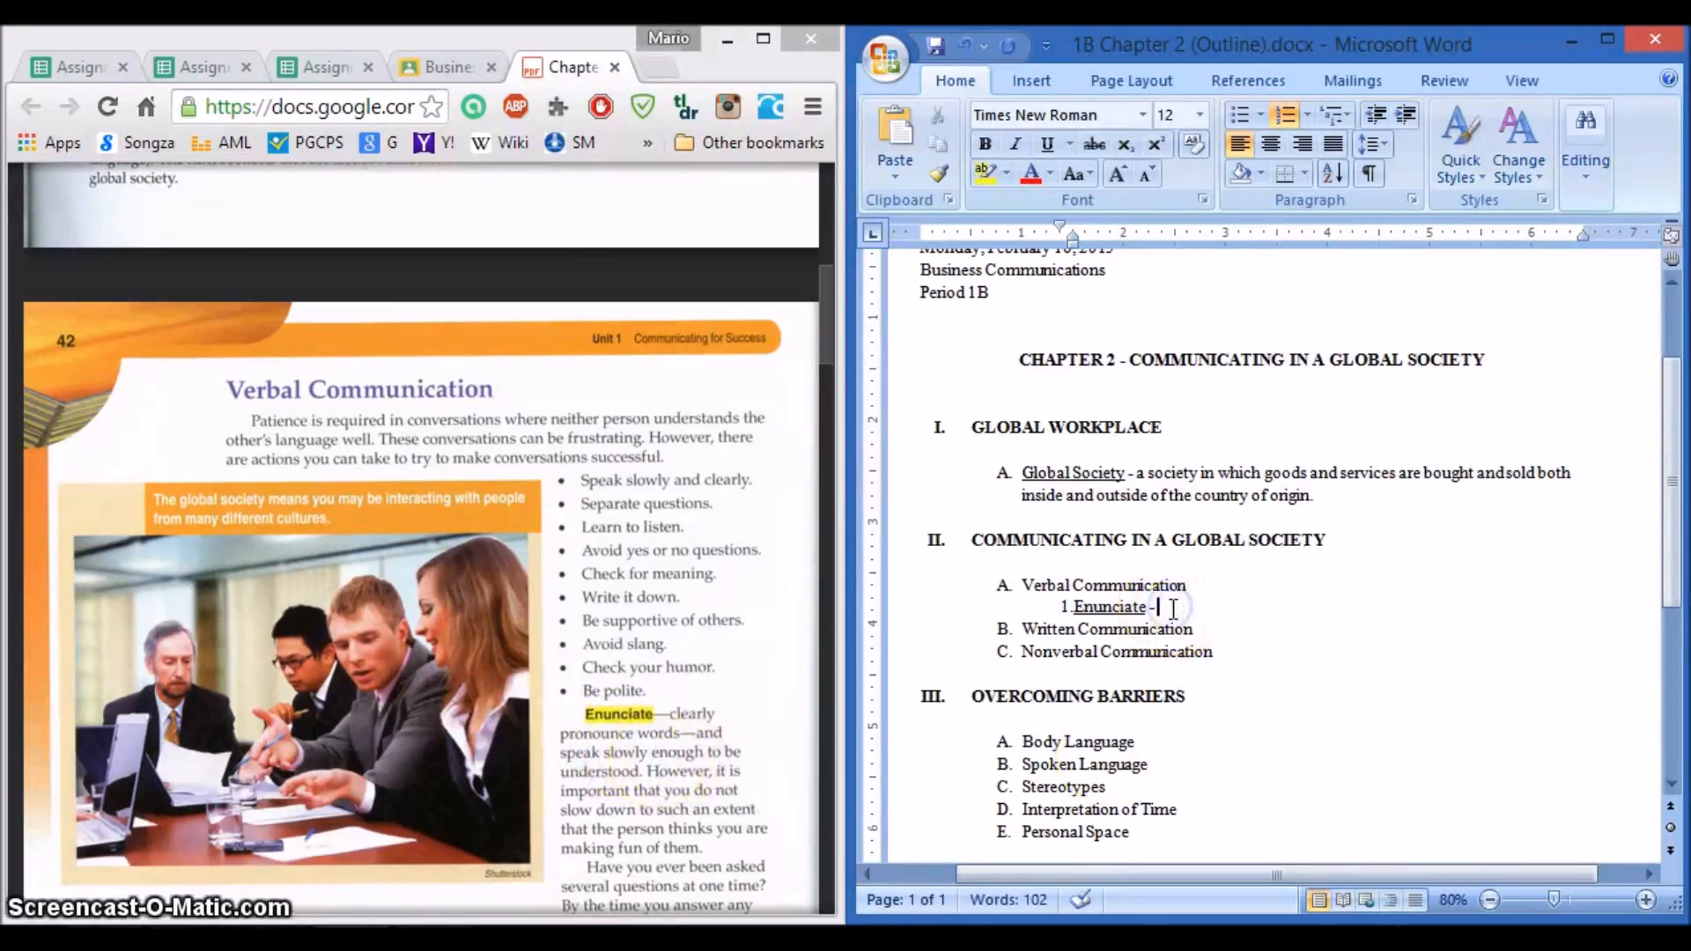
text(clearly pronounce words)
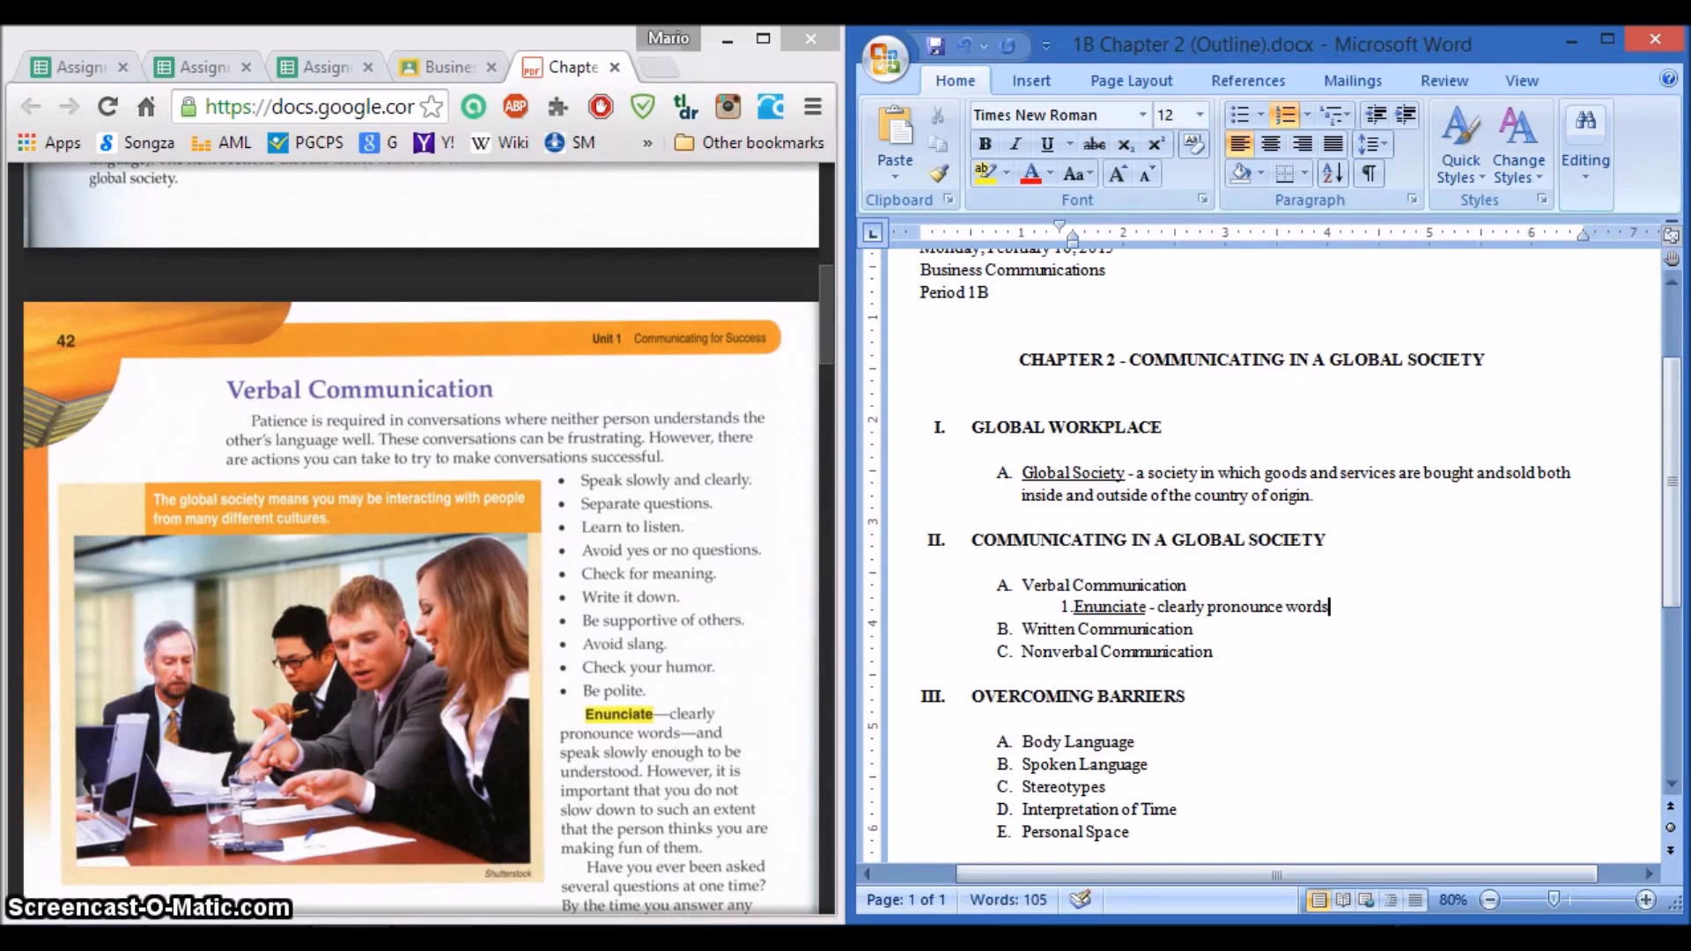
text(--and)
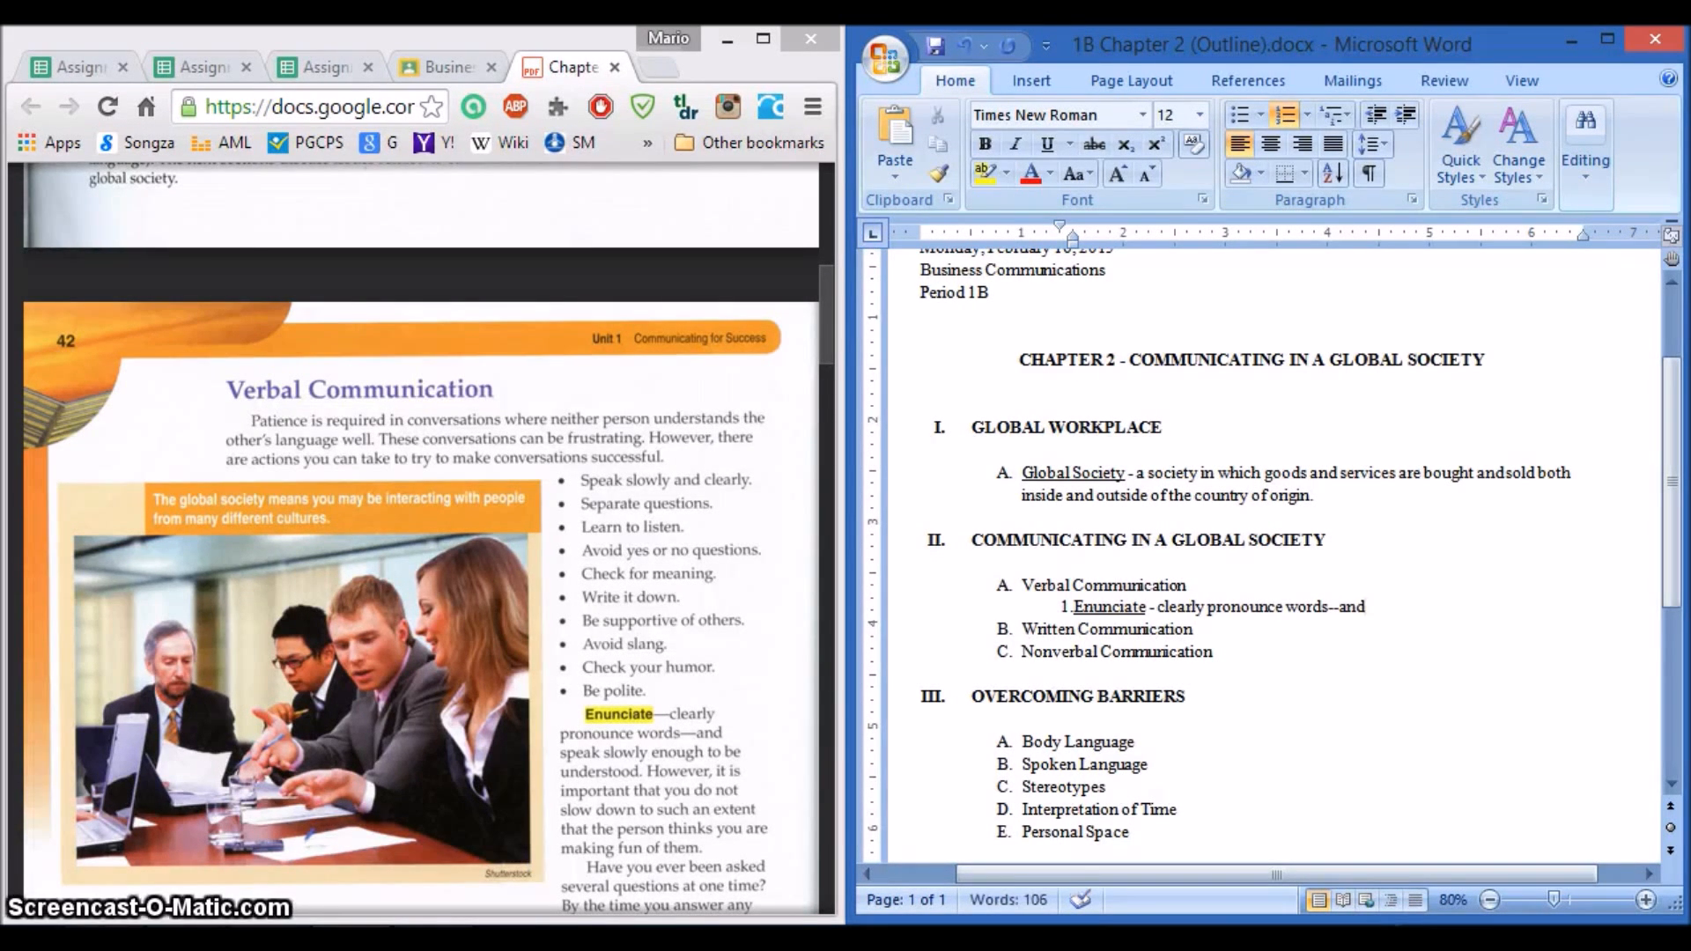
text( spea)
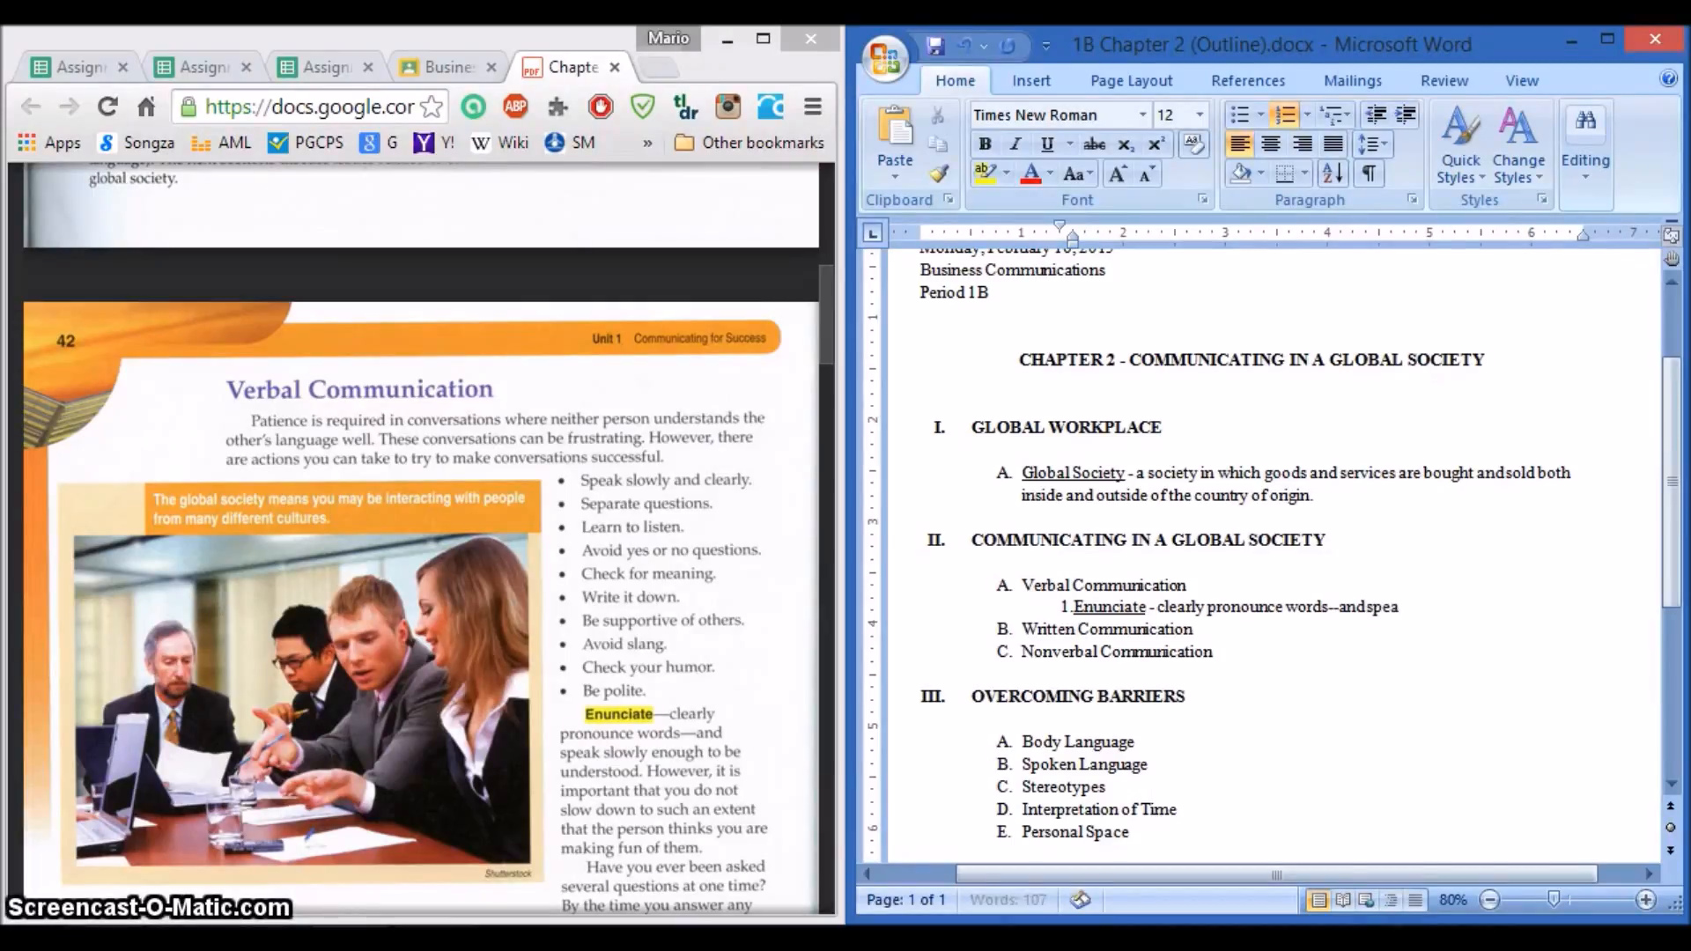
text(k slowly enough to be underst)
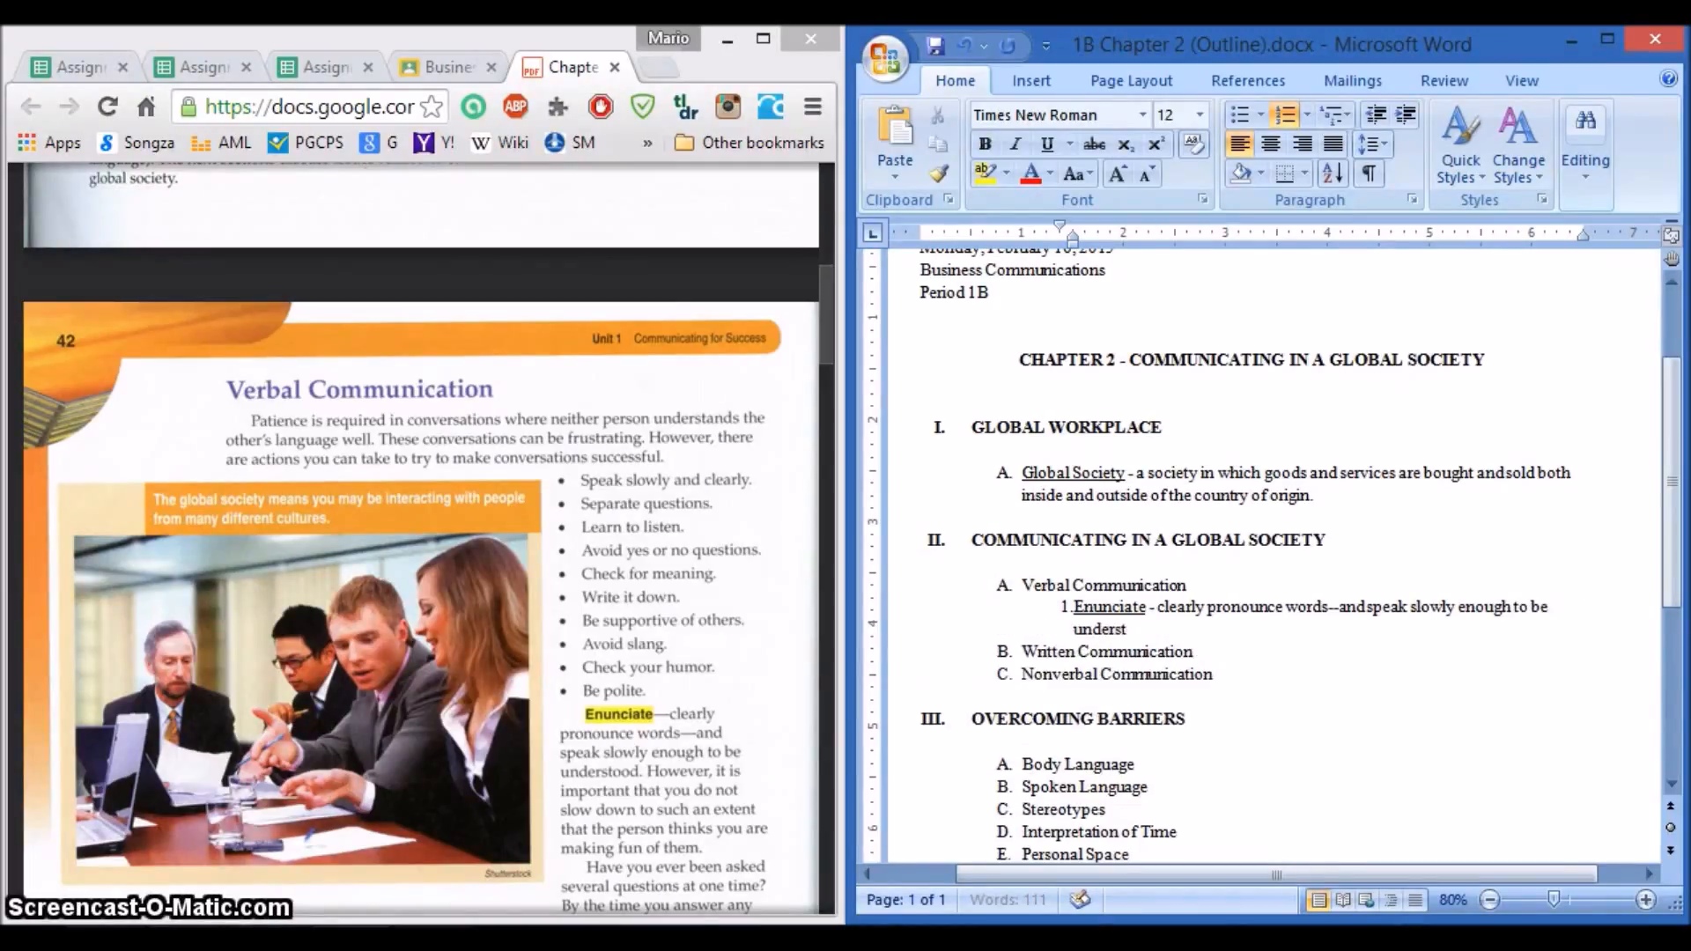
text(ood.)
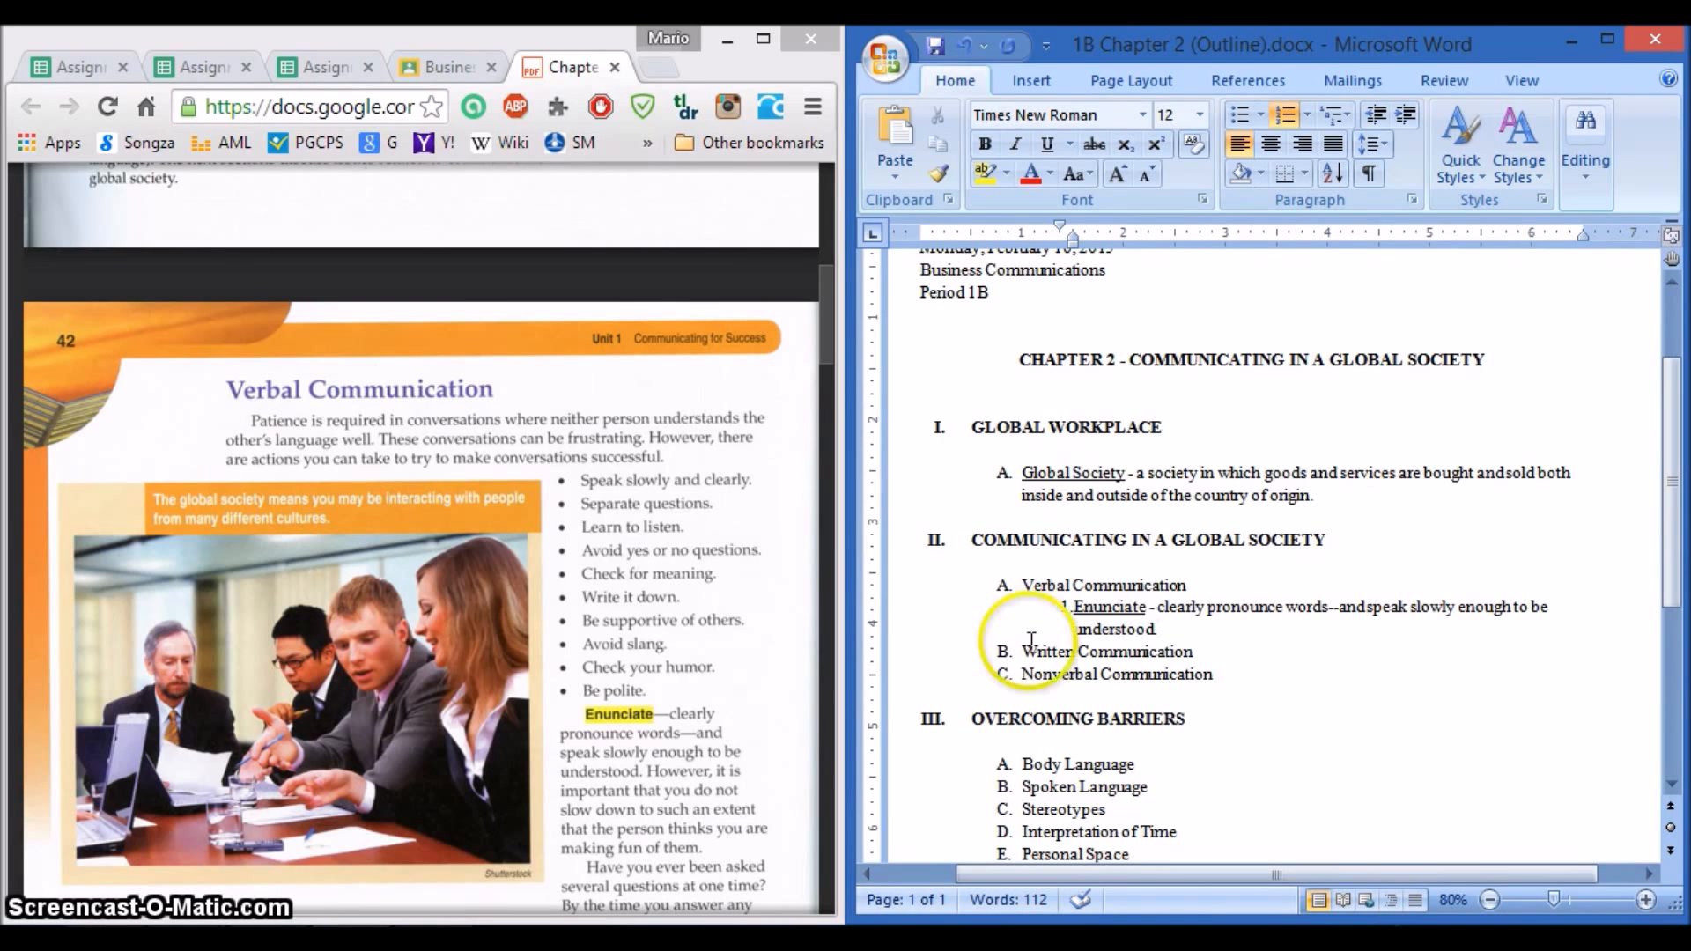
scroll(665, 599, down, 5)
scroll(665, 599, down, 10)
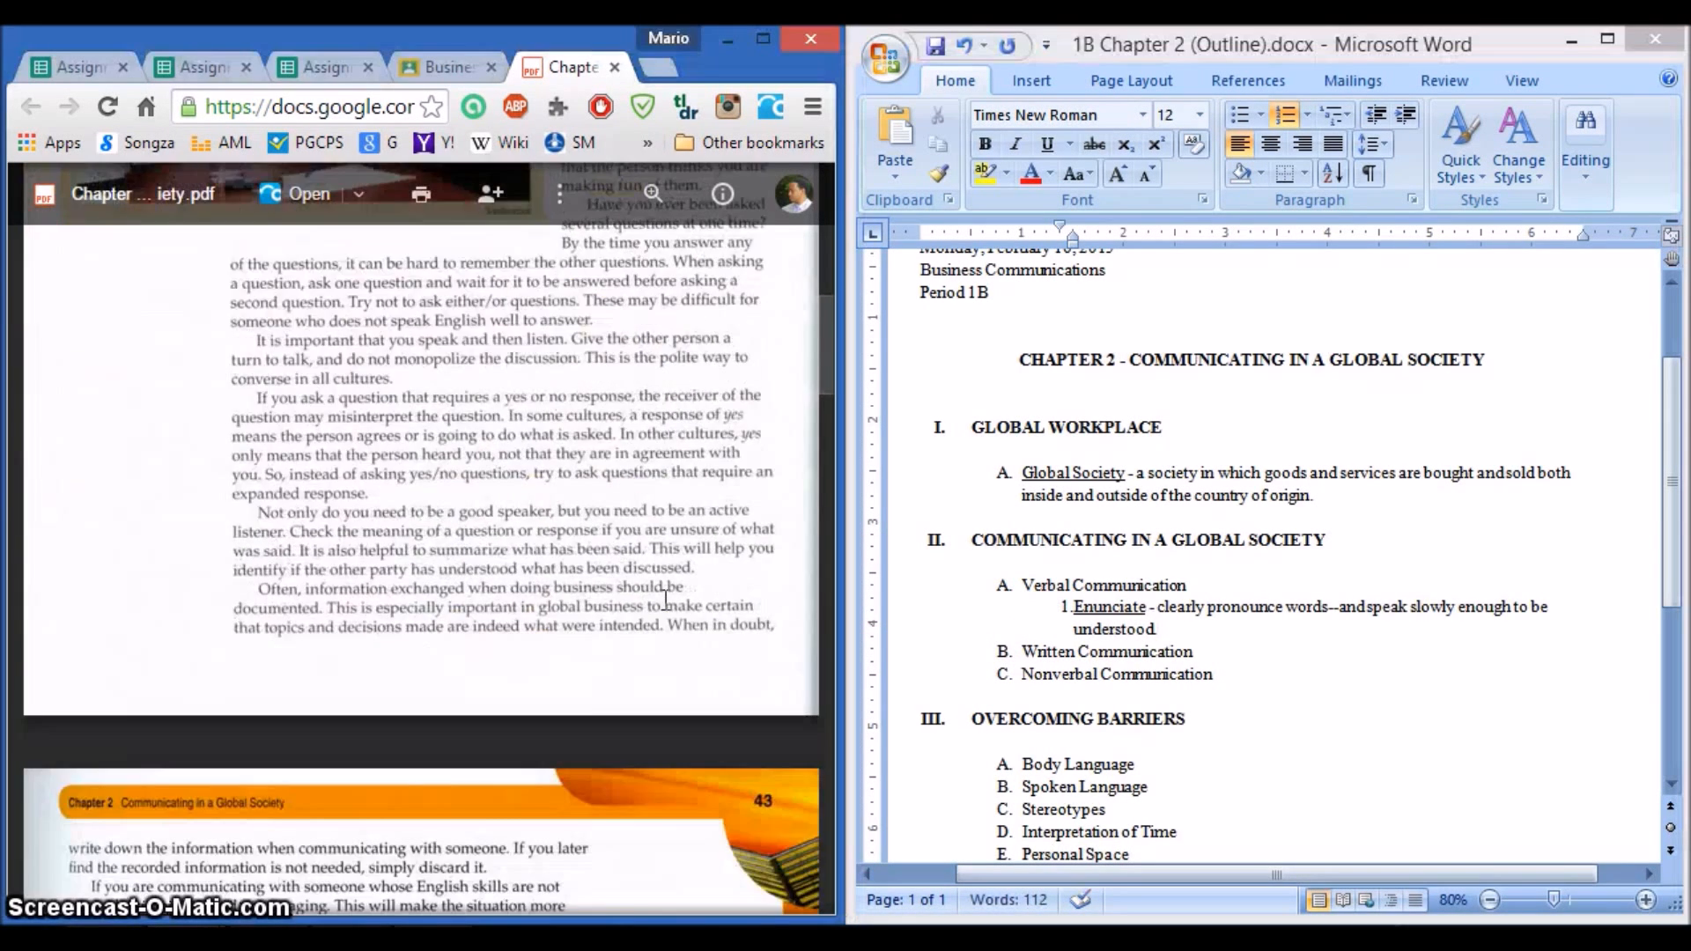
click(624, 476)
scroll(625, 476, down, 15)
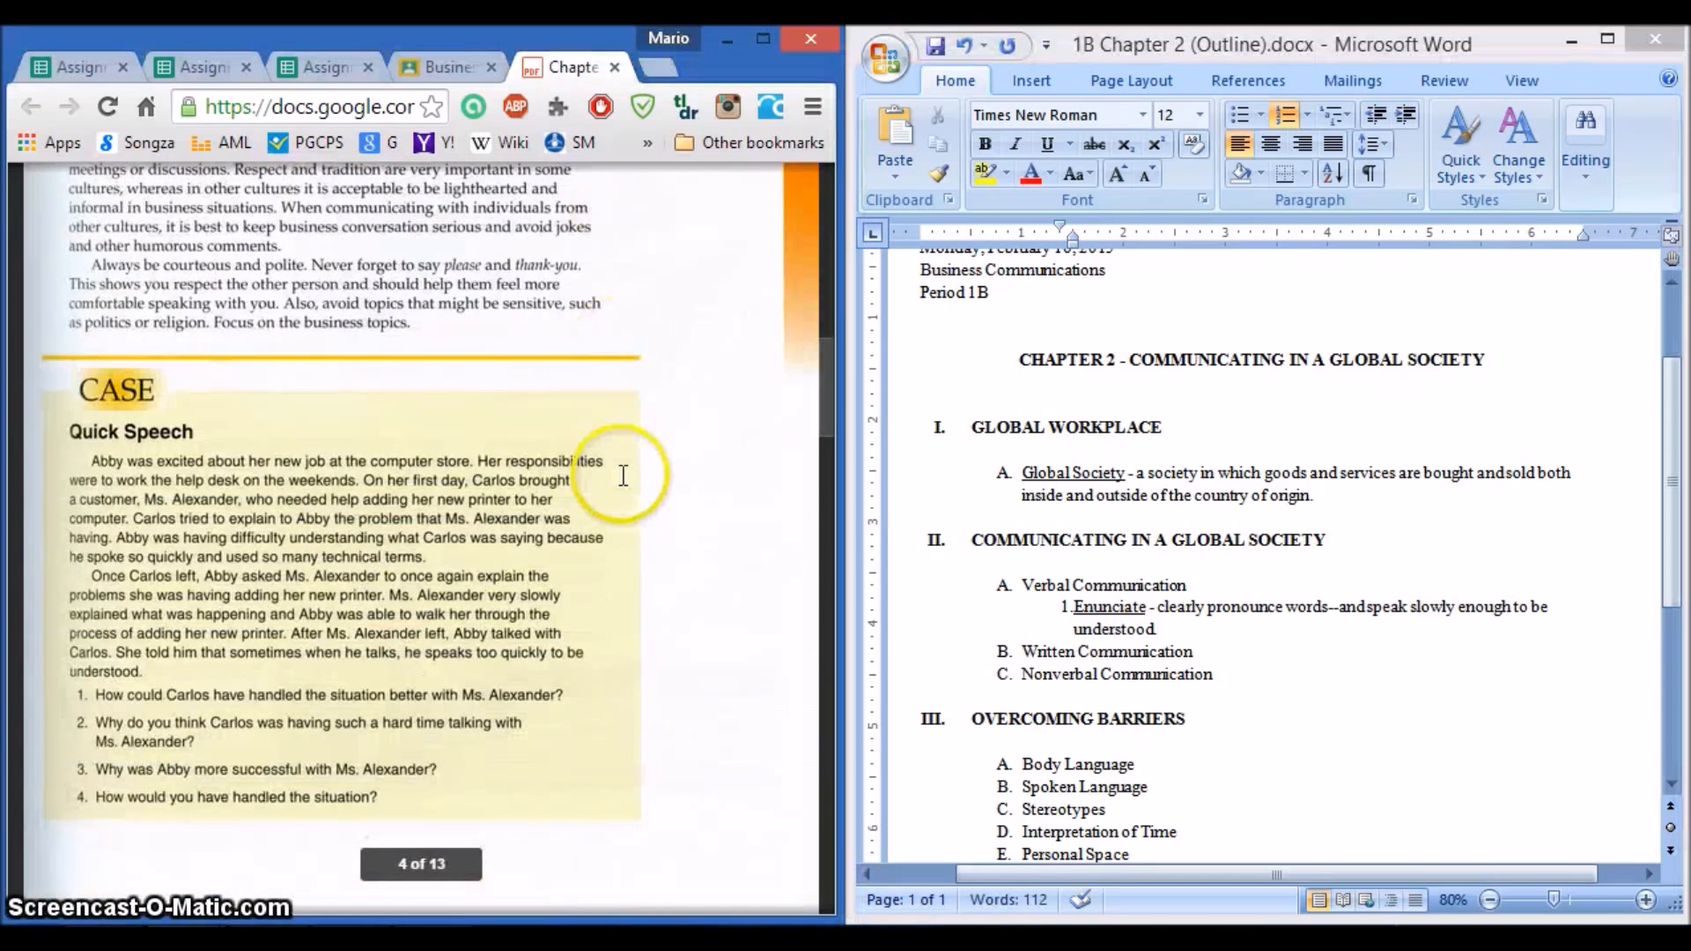
scroll(611, 471, down, 3)
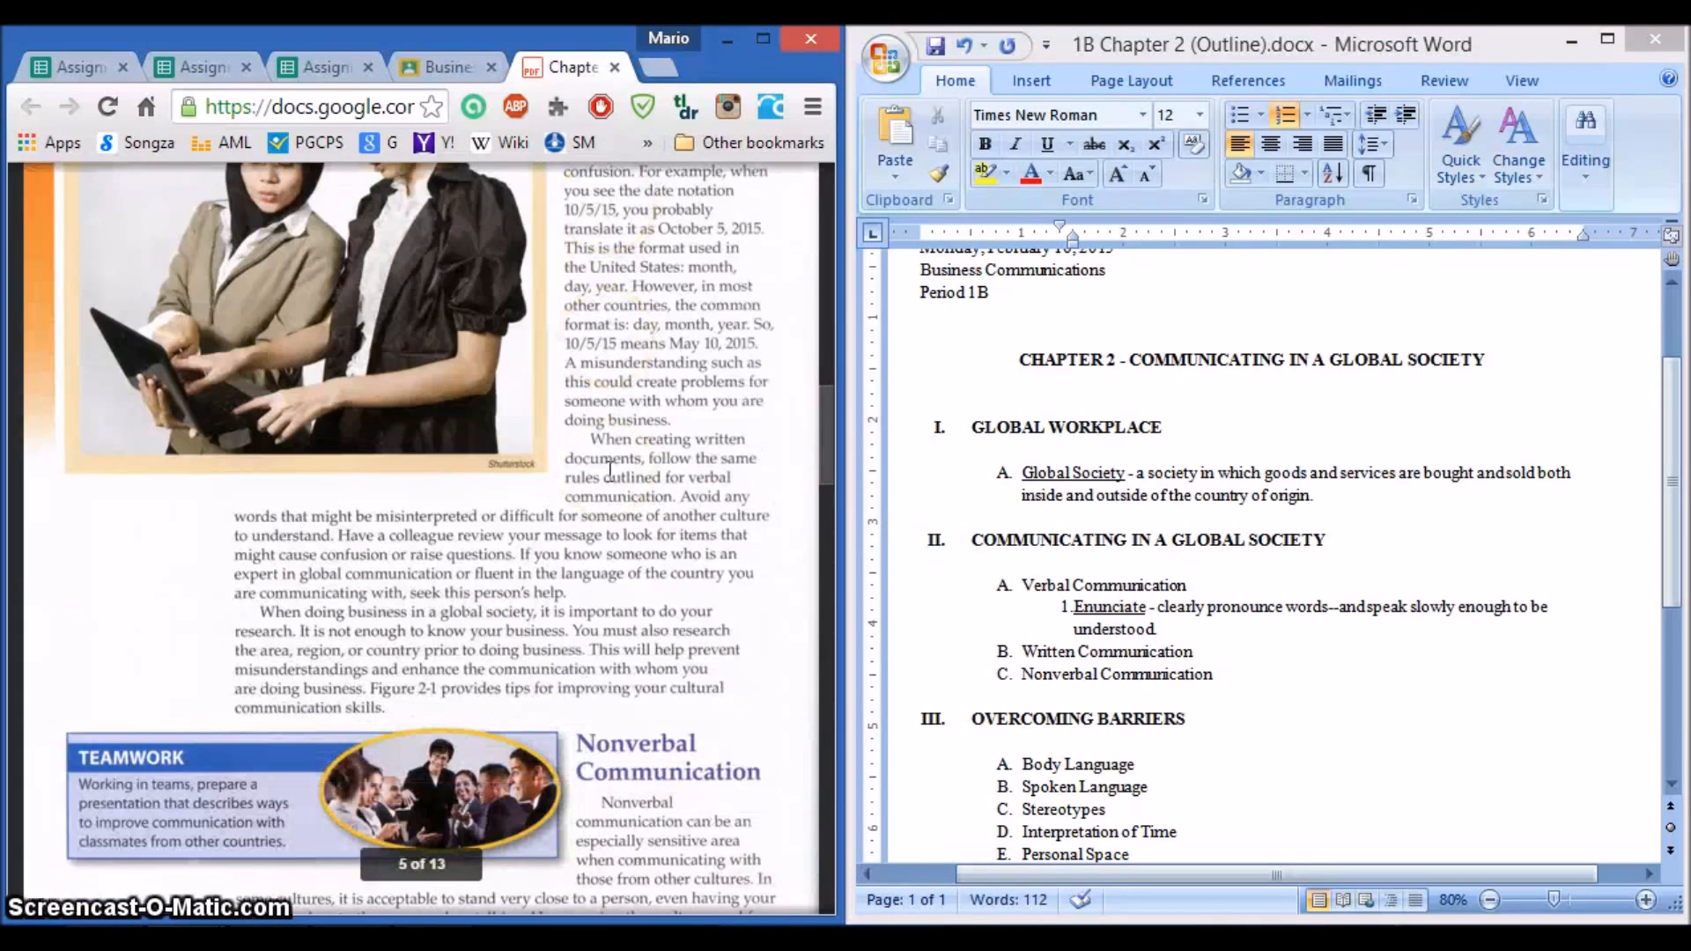
scroll(610, 471, down, 8)
click(481, 434)
scroll(483, 438, down, 10)
scroll(483, 437, down, 20)
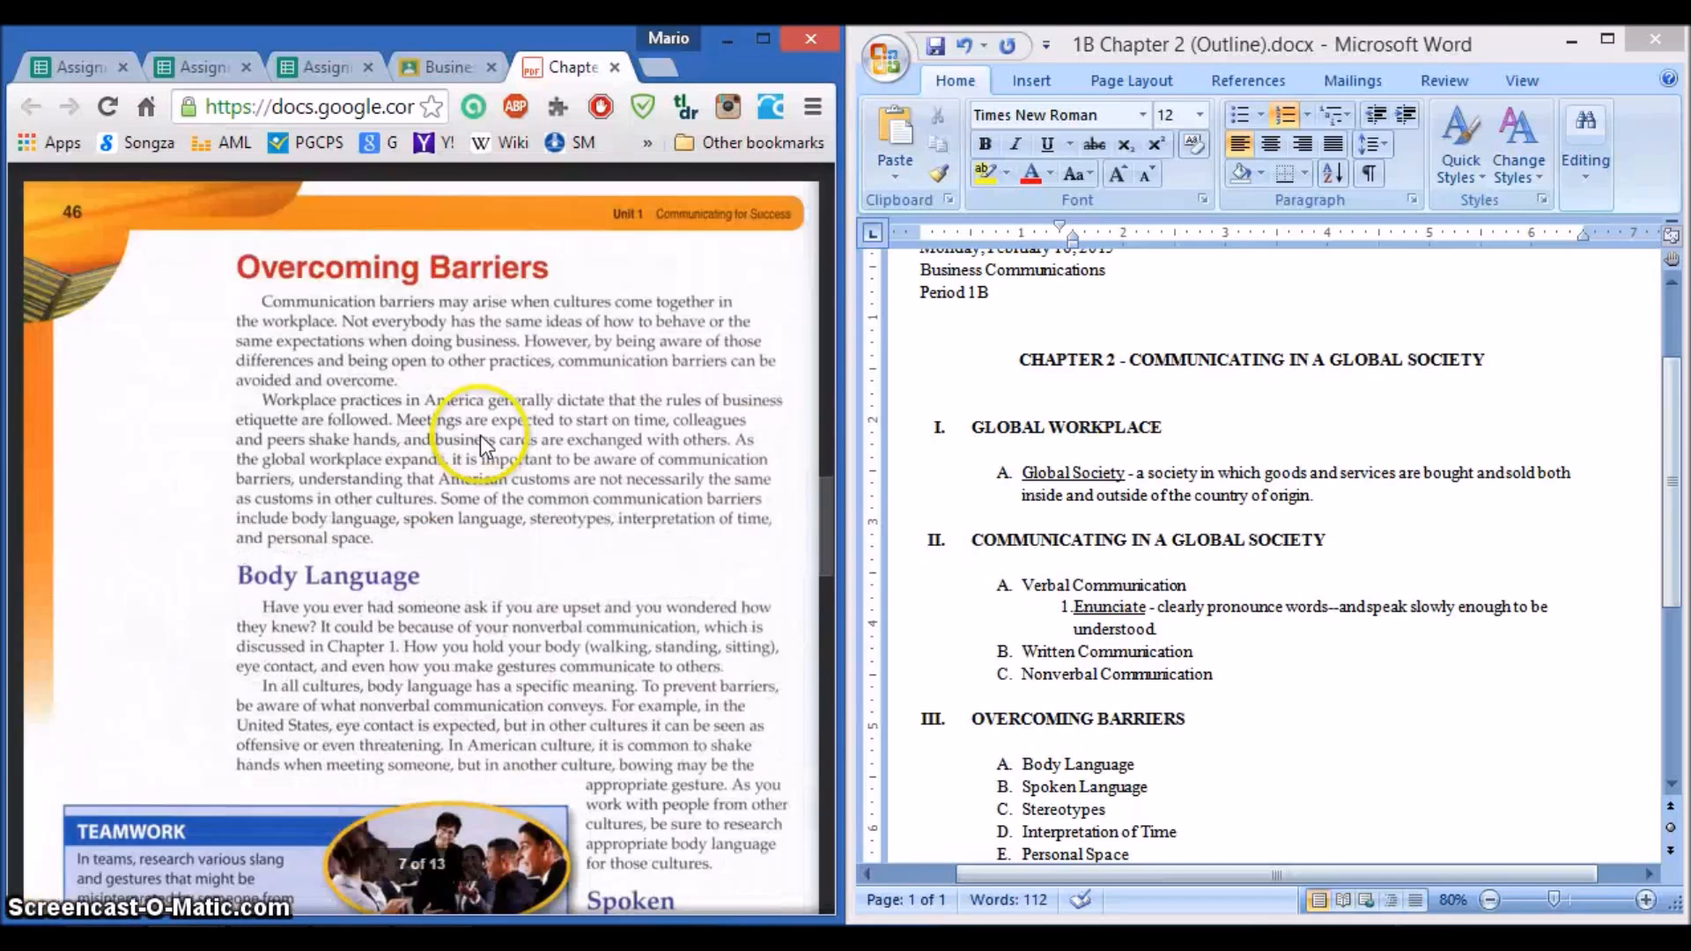
scroll(482, 435, down, 15)
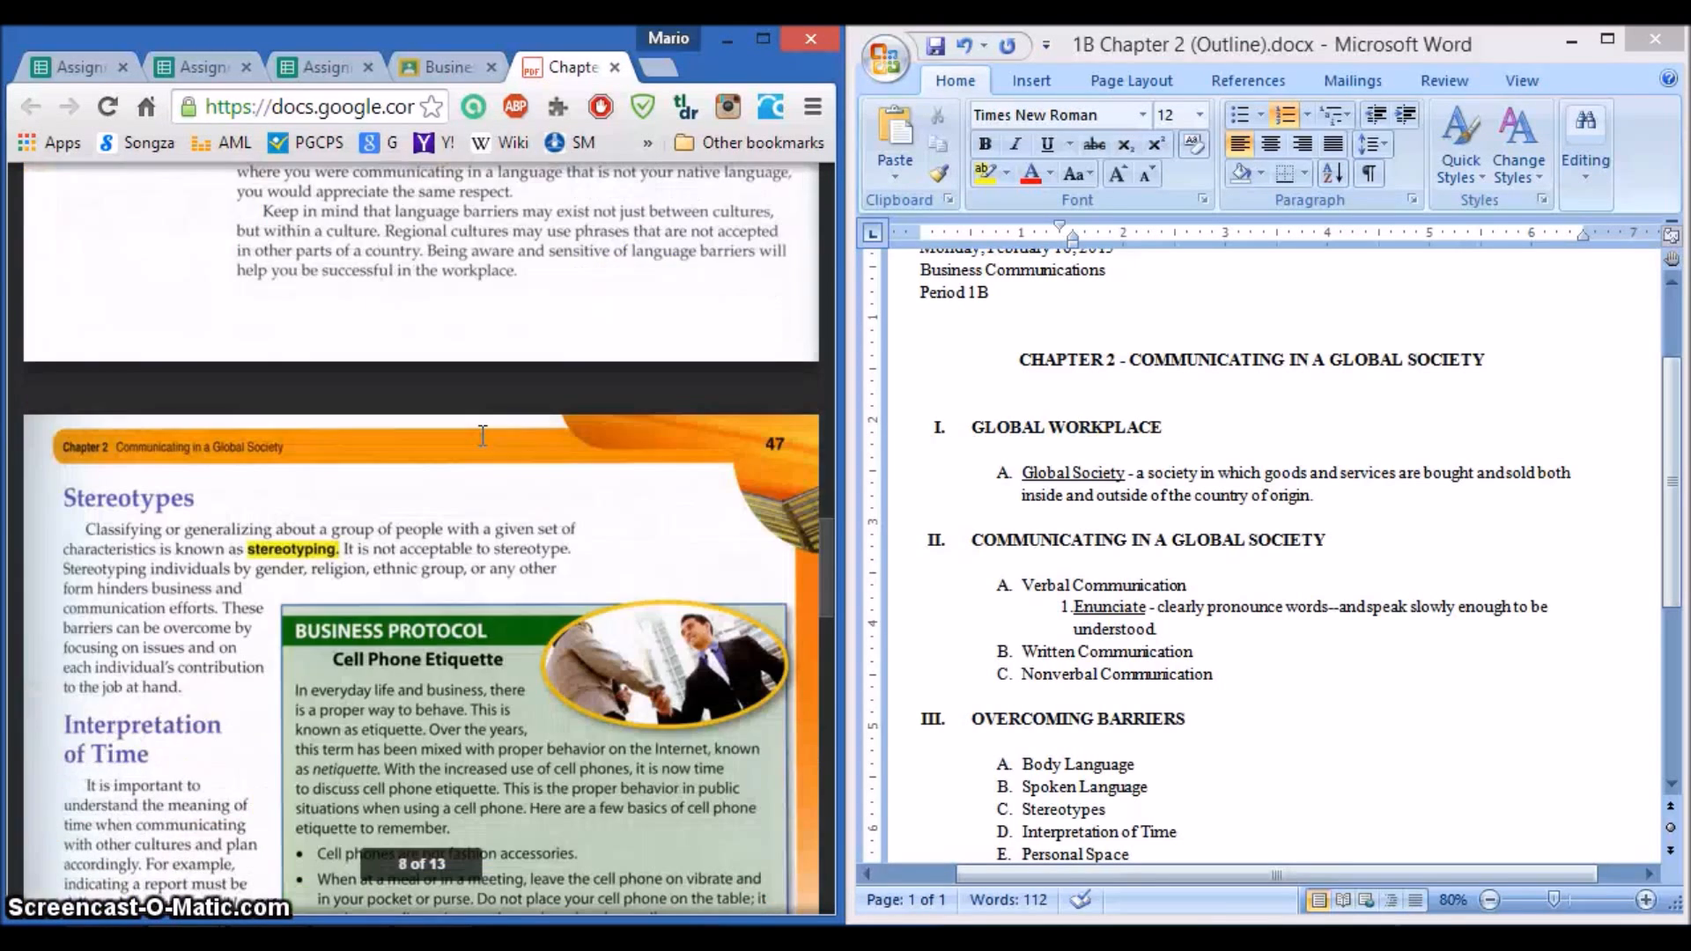
click(1270, 741)
scroll(1268, 758, down, 3)
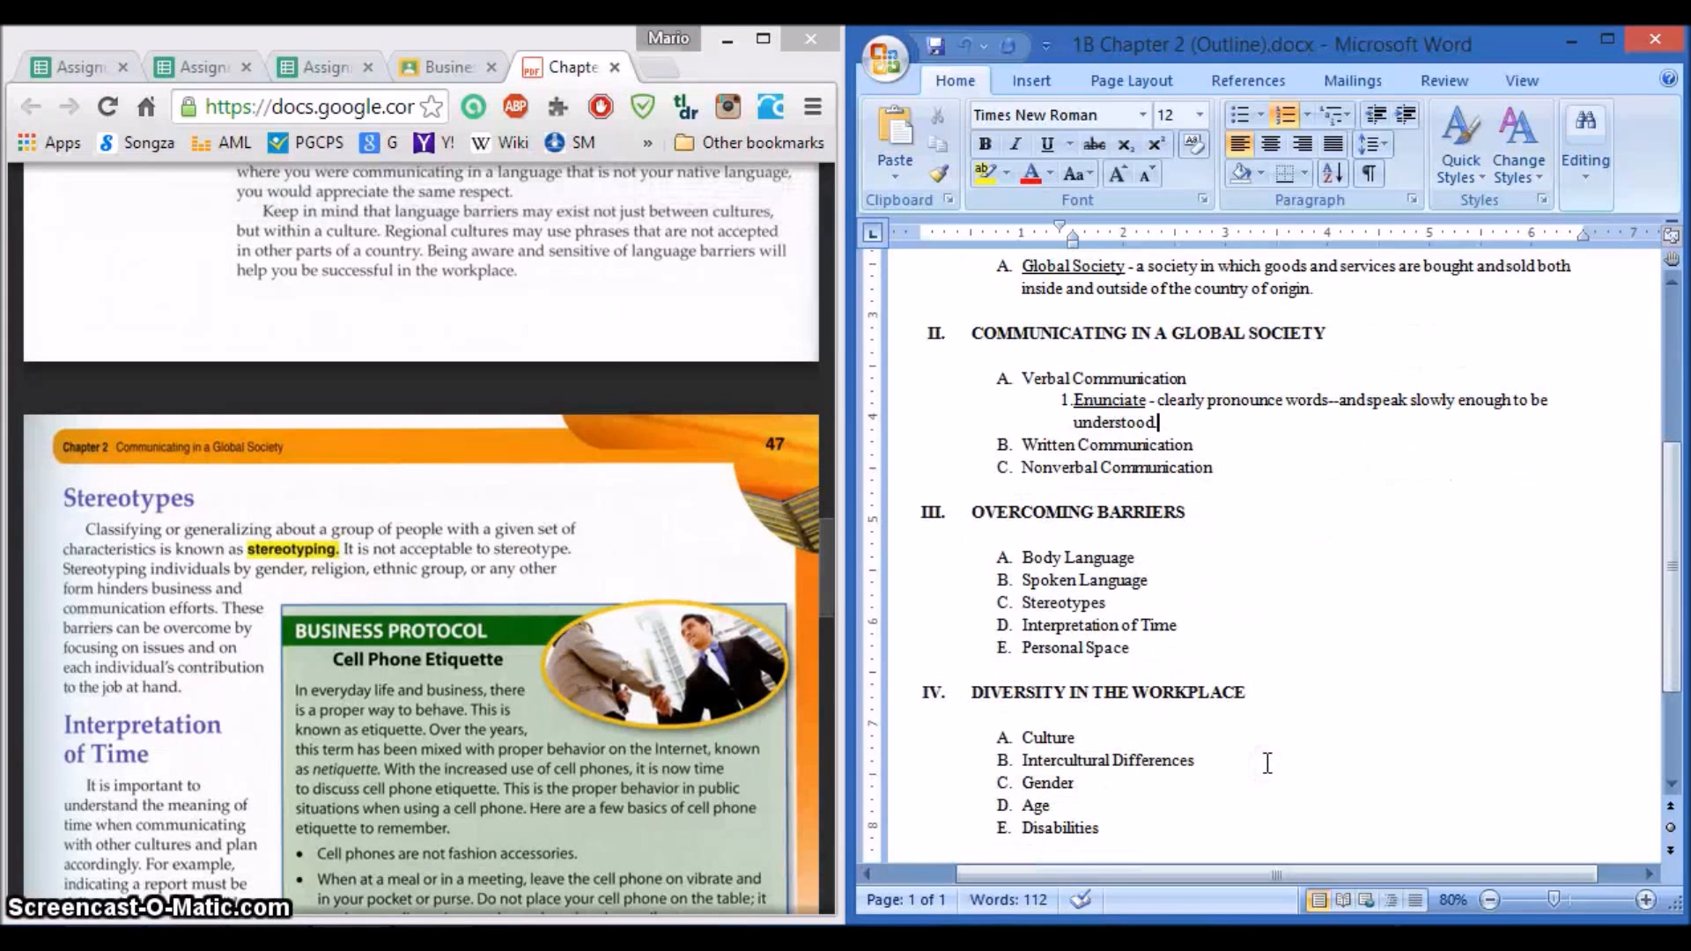
click(1123, 605)
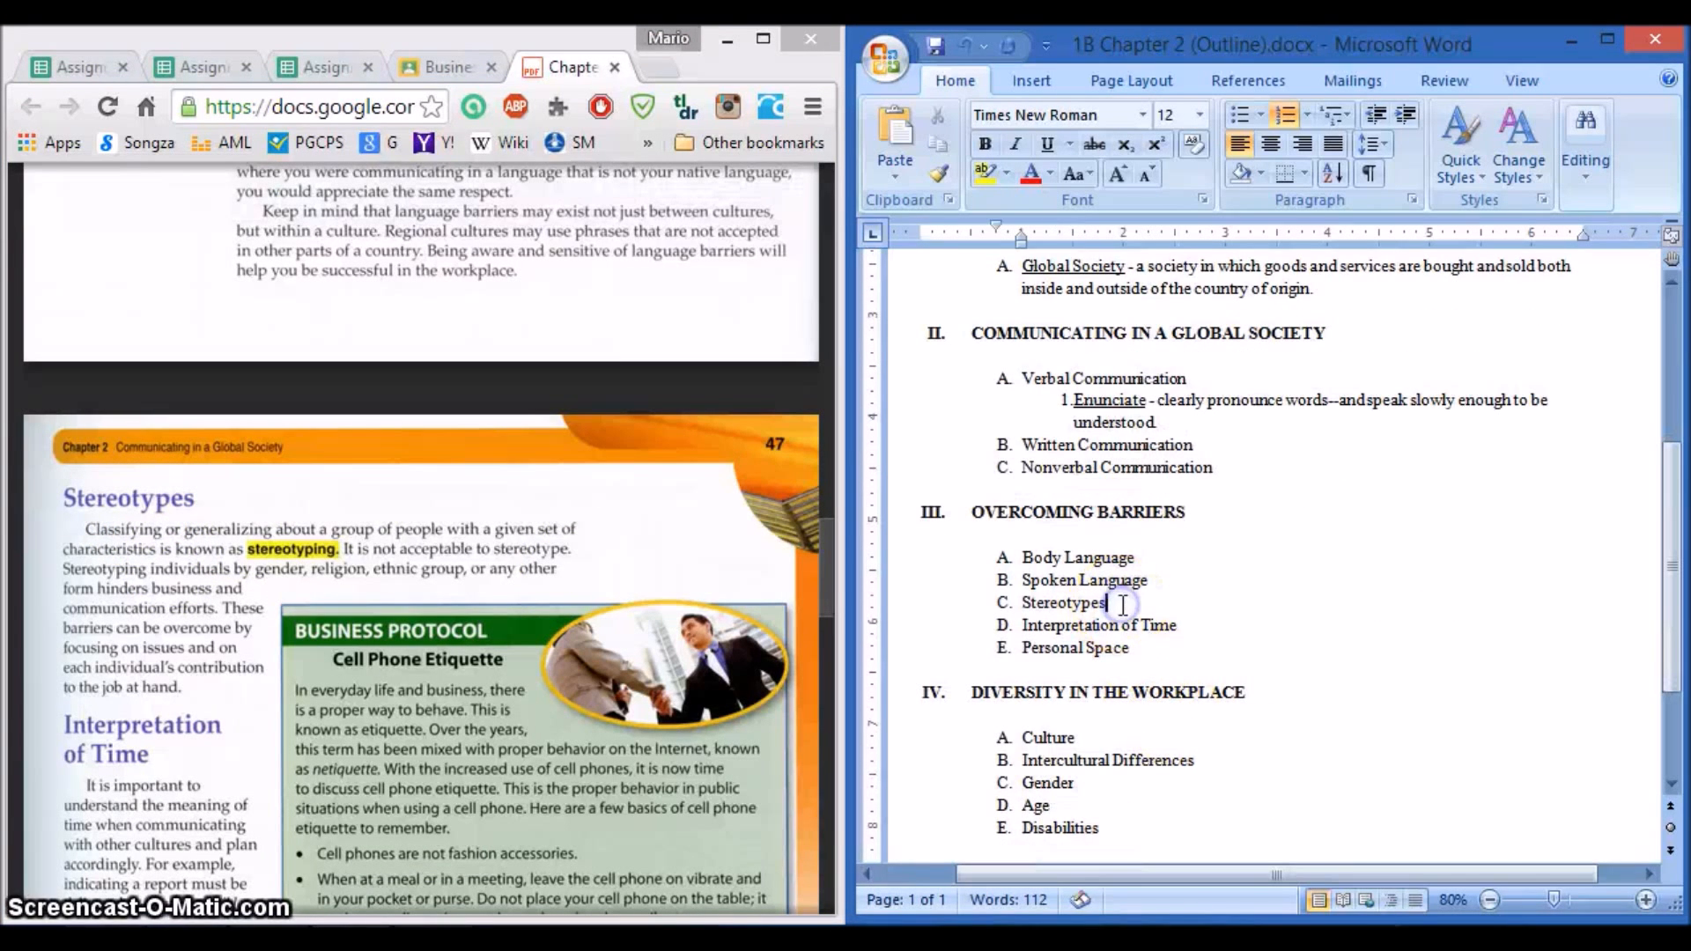
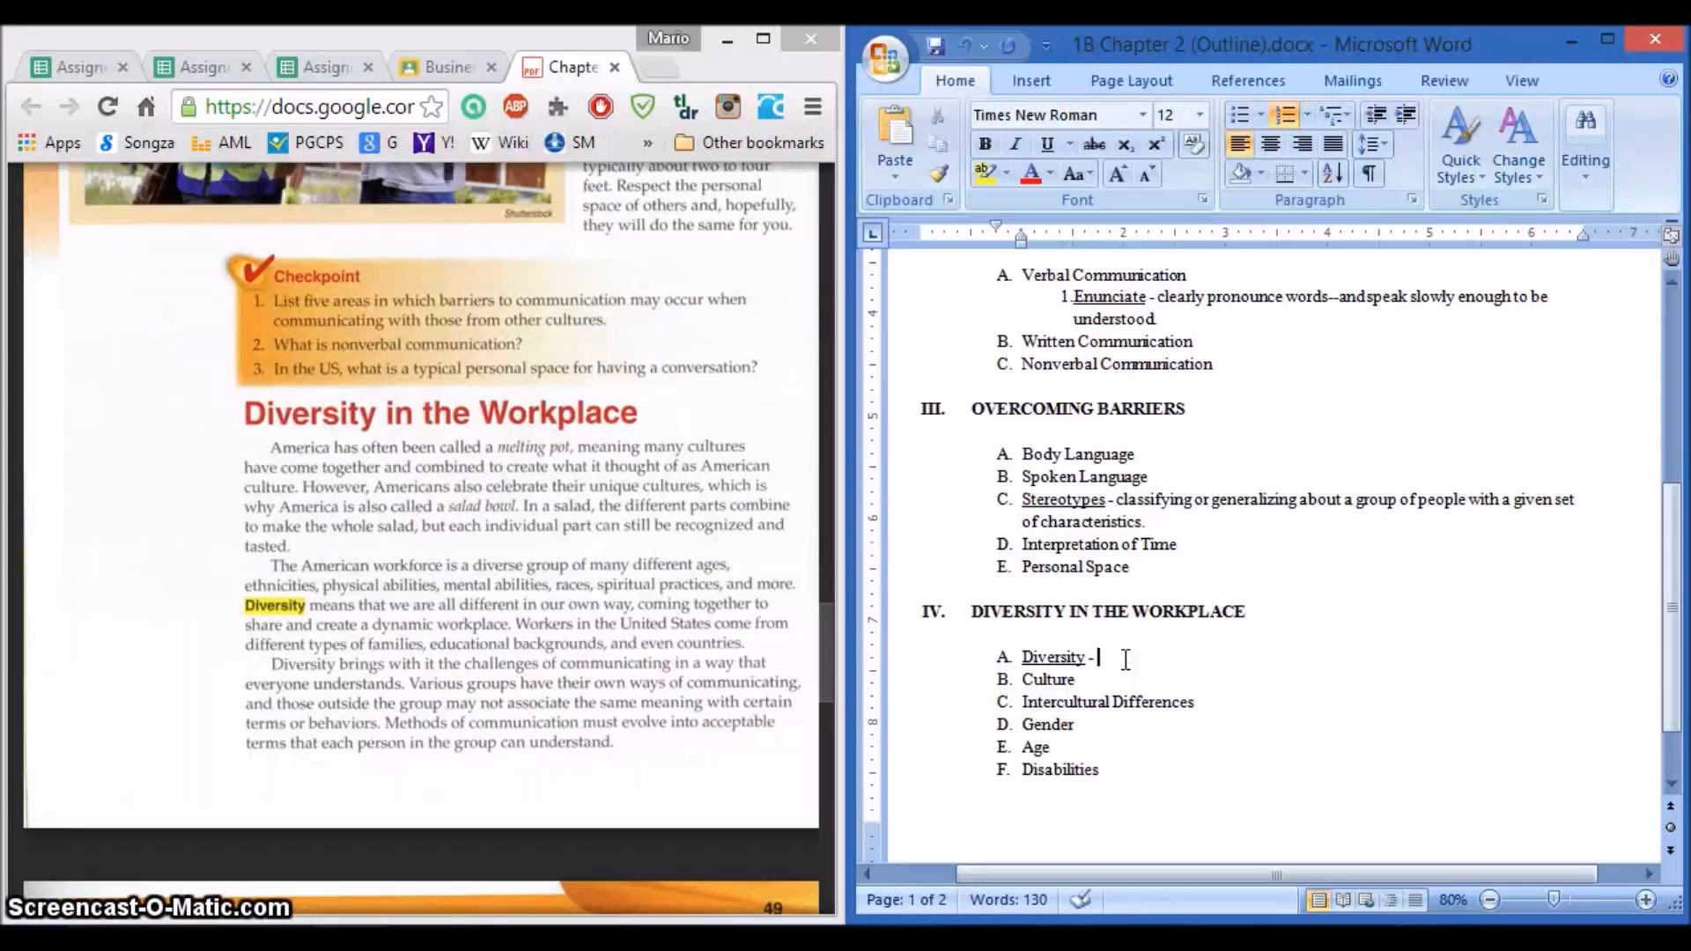
Step: Define Diversity as differing in our own way, coming together to share and create a dynamic workplace, correcting 'comng'
text(W)
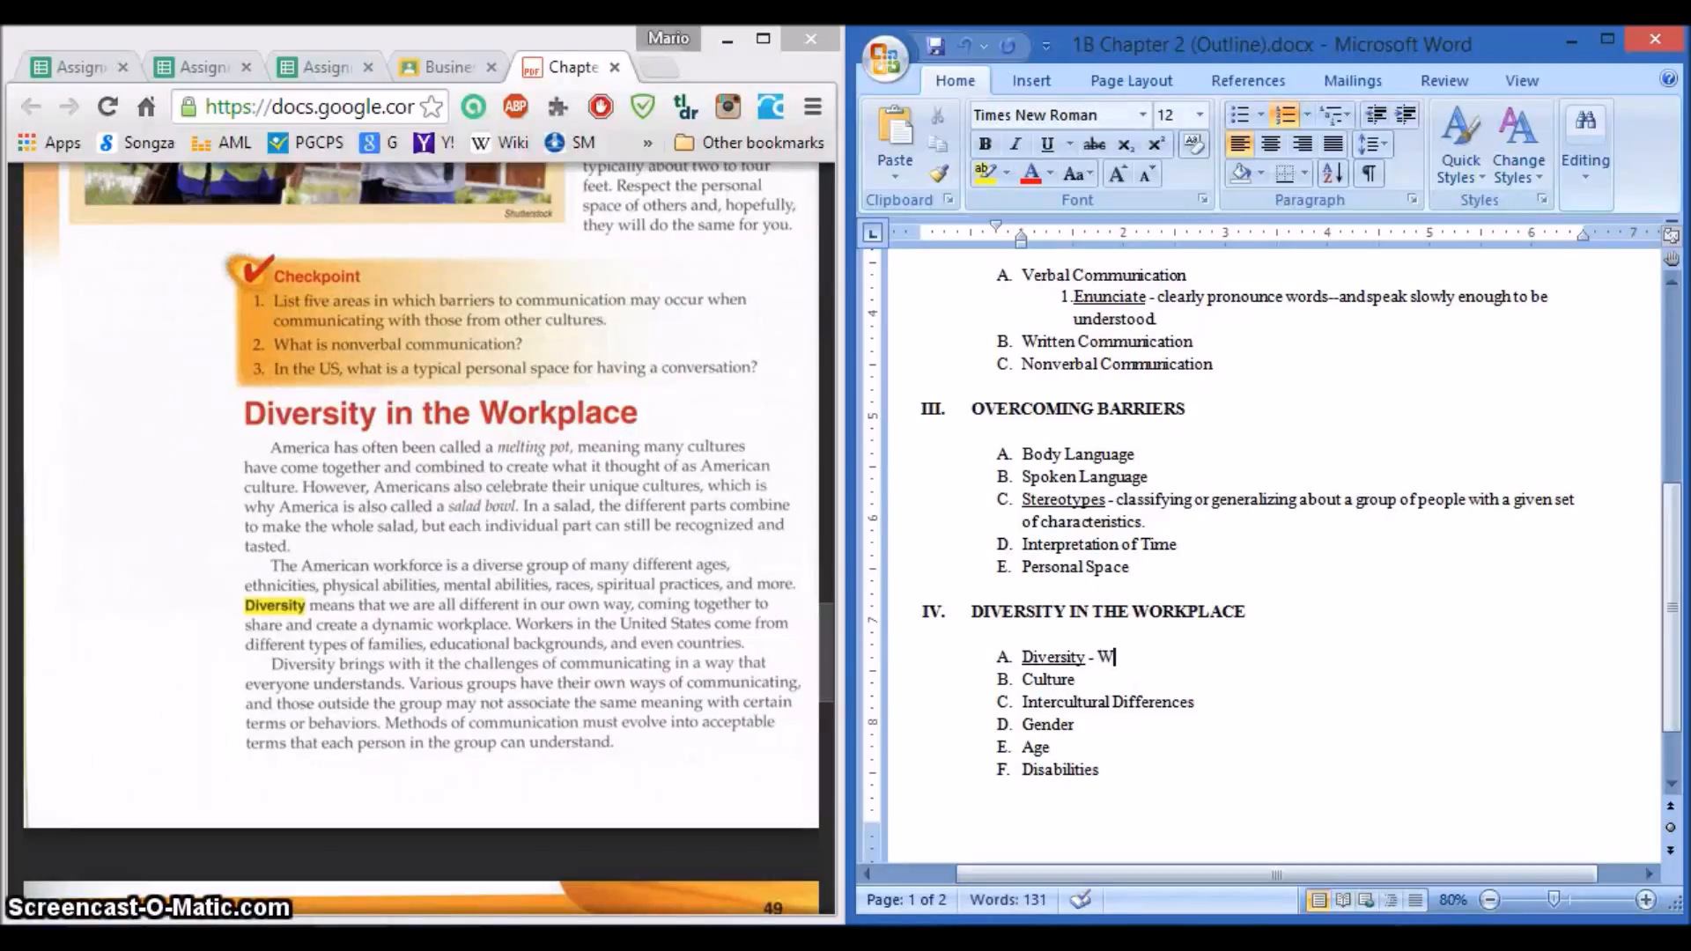
text(here)
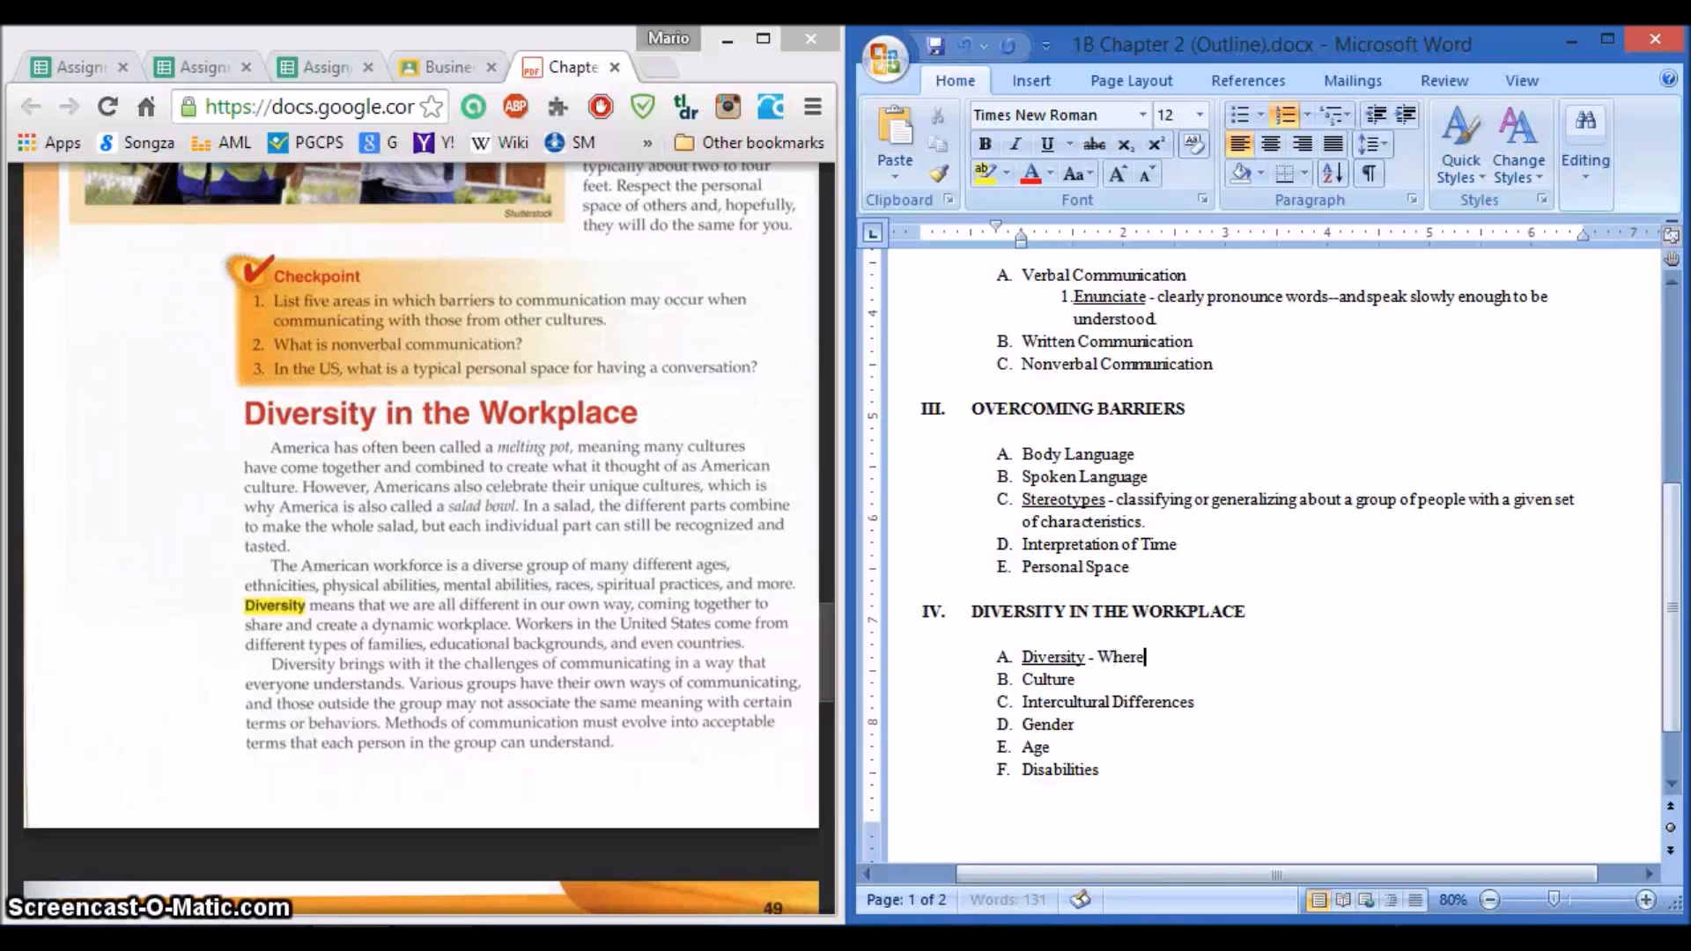
key(BackSpace)
key(BackSpace)
key(BackSpace)
text(whe)
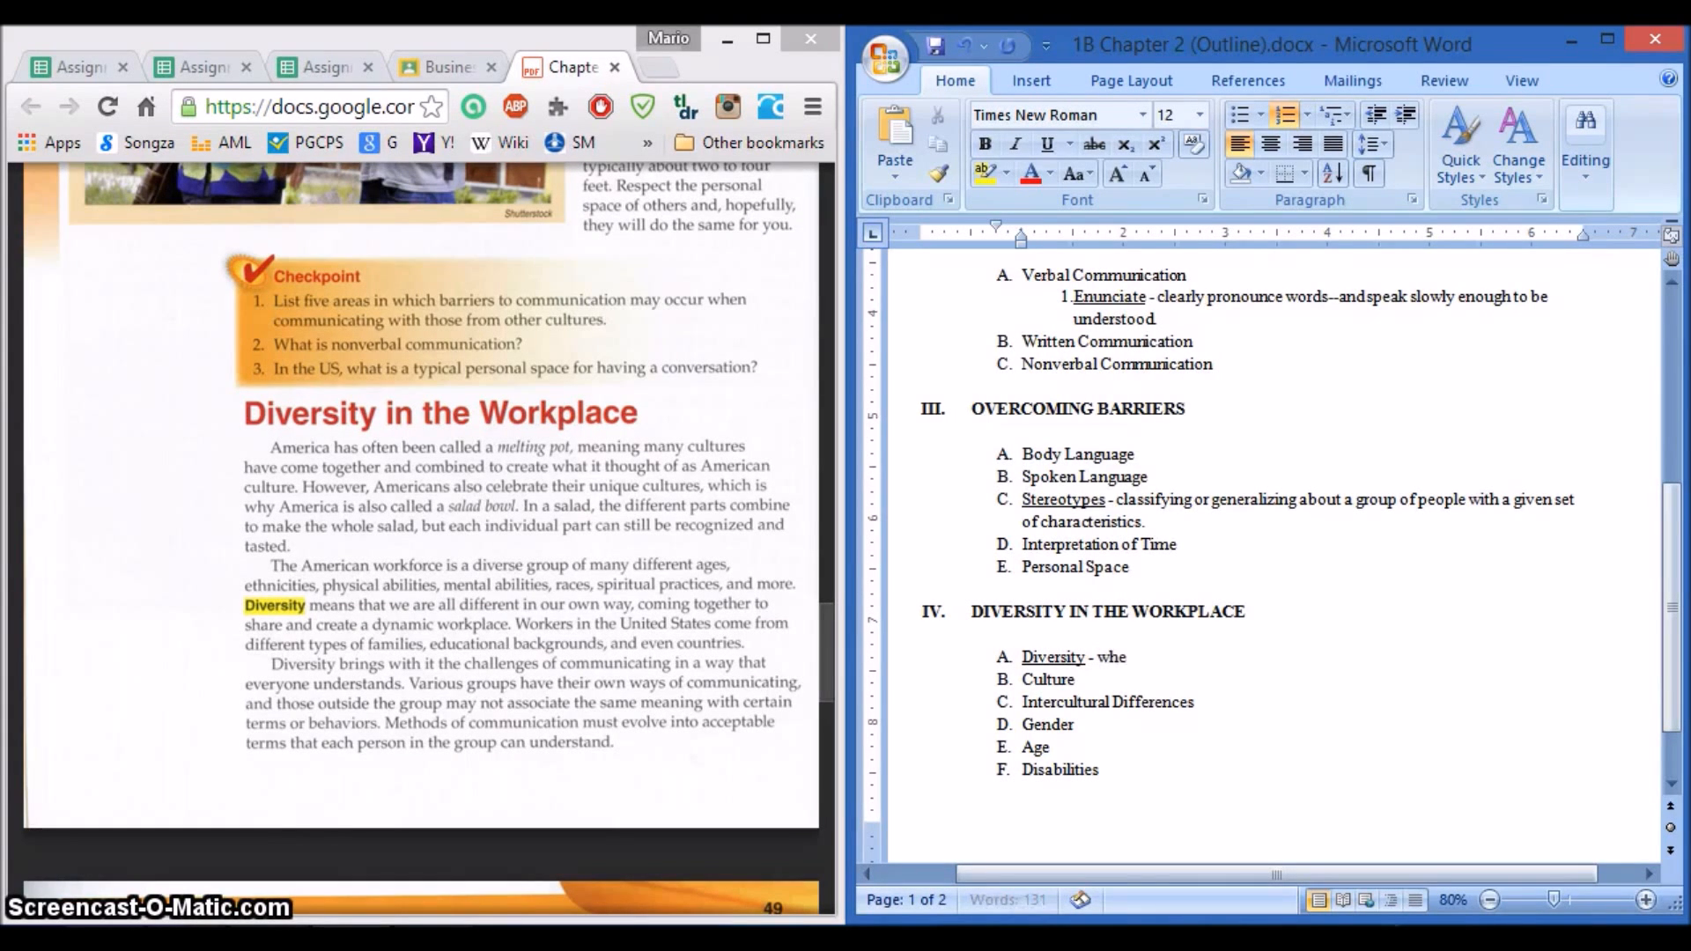
text(re we are )
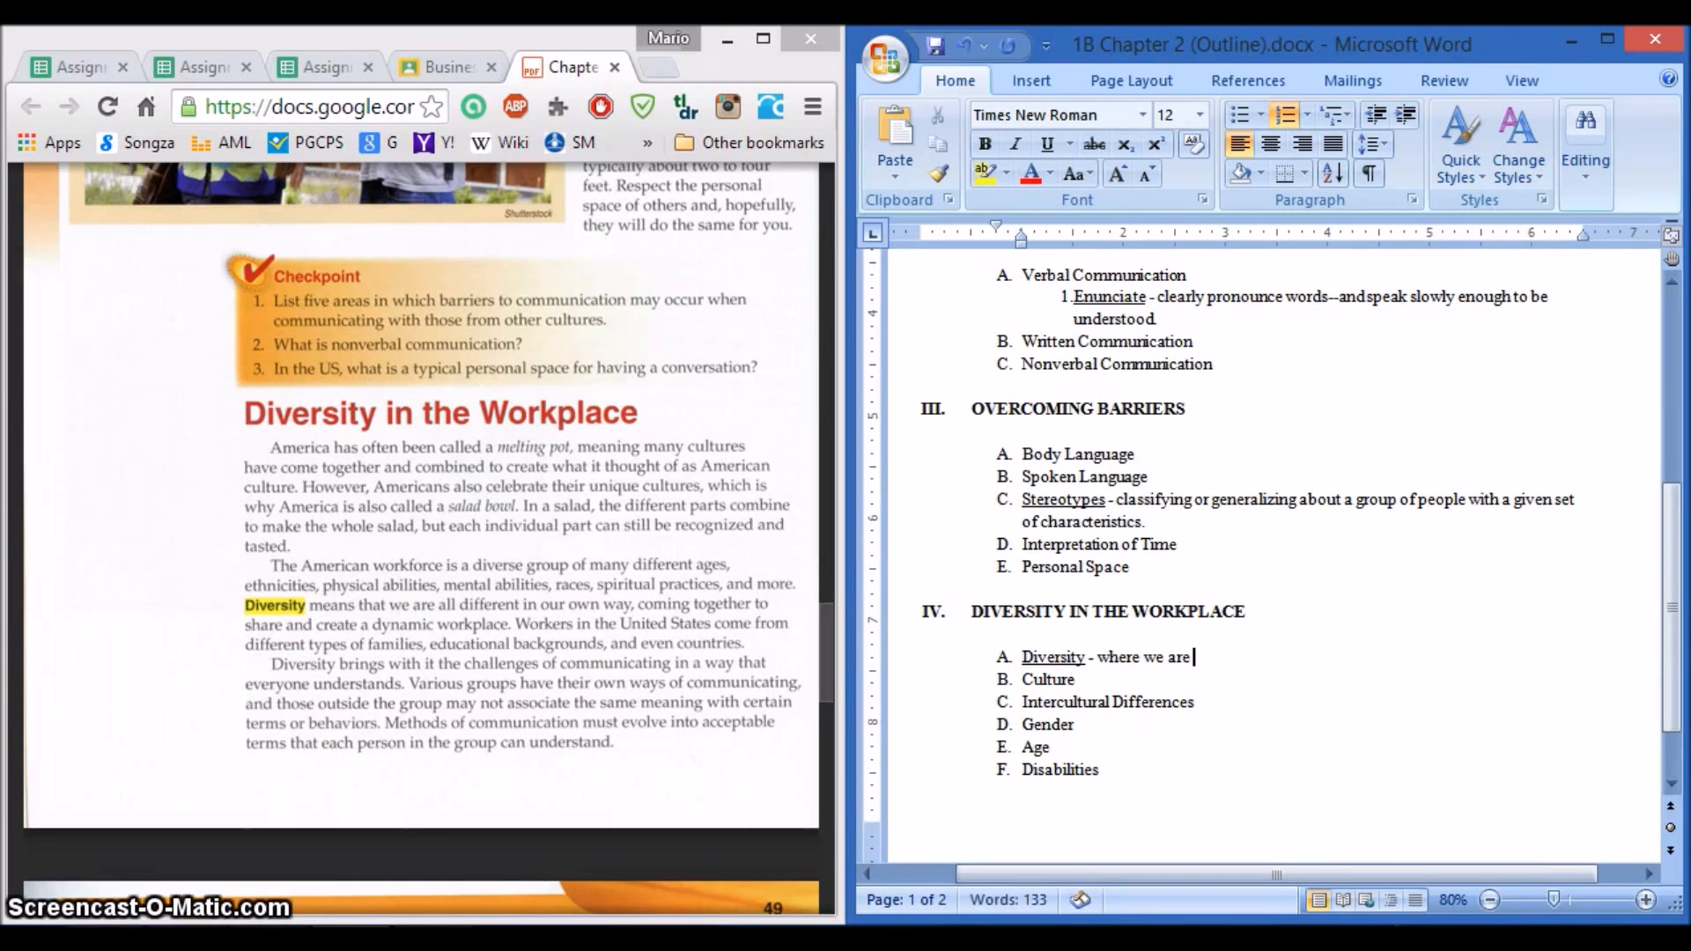
text(differe)
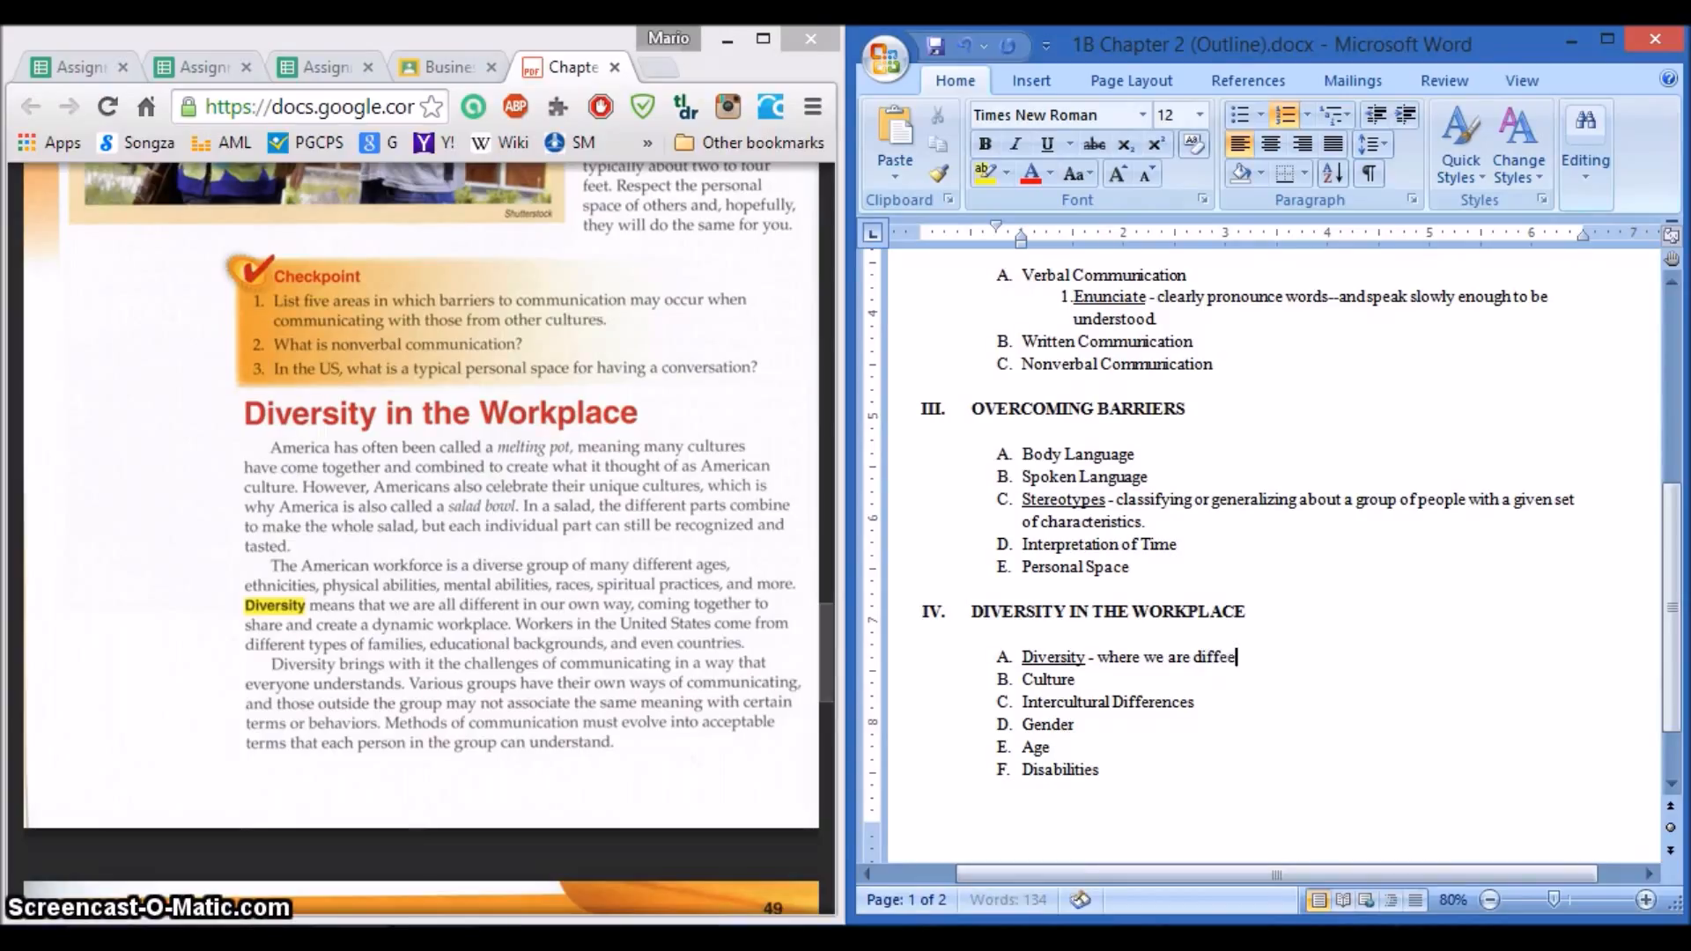
text(nce in our own way)
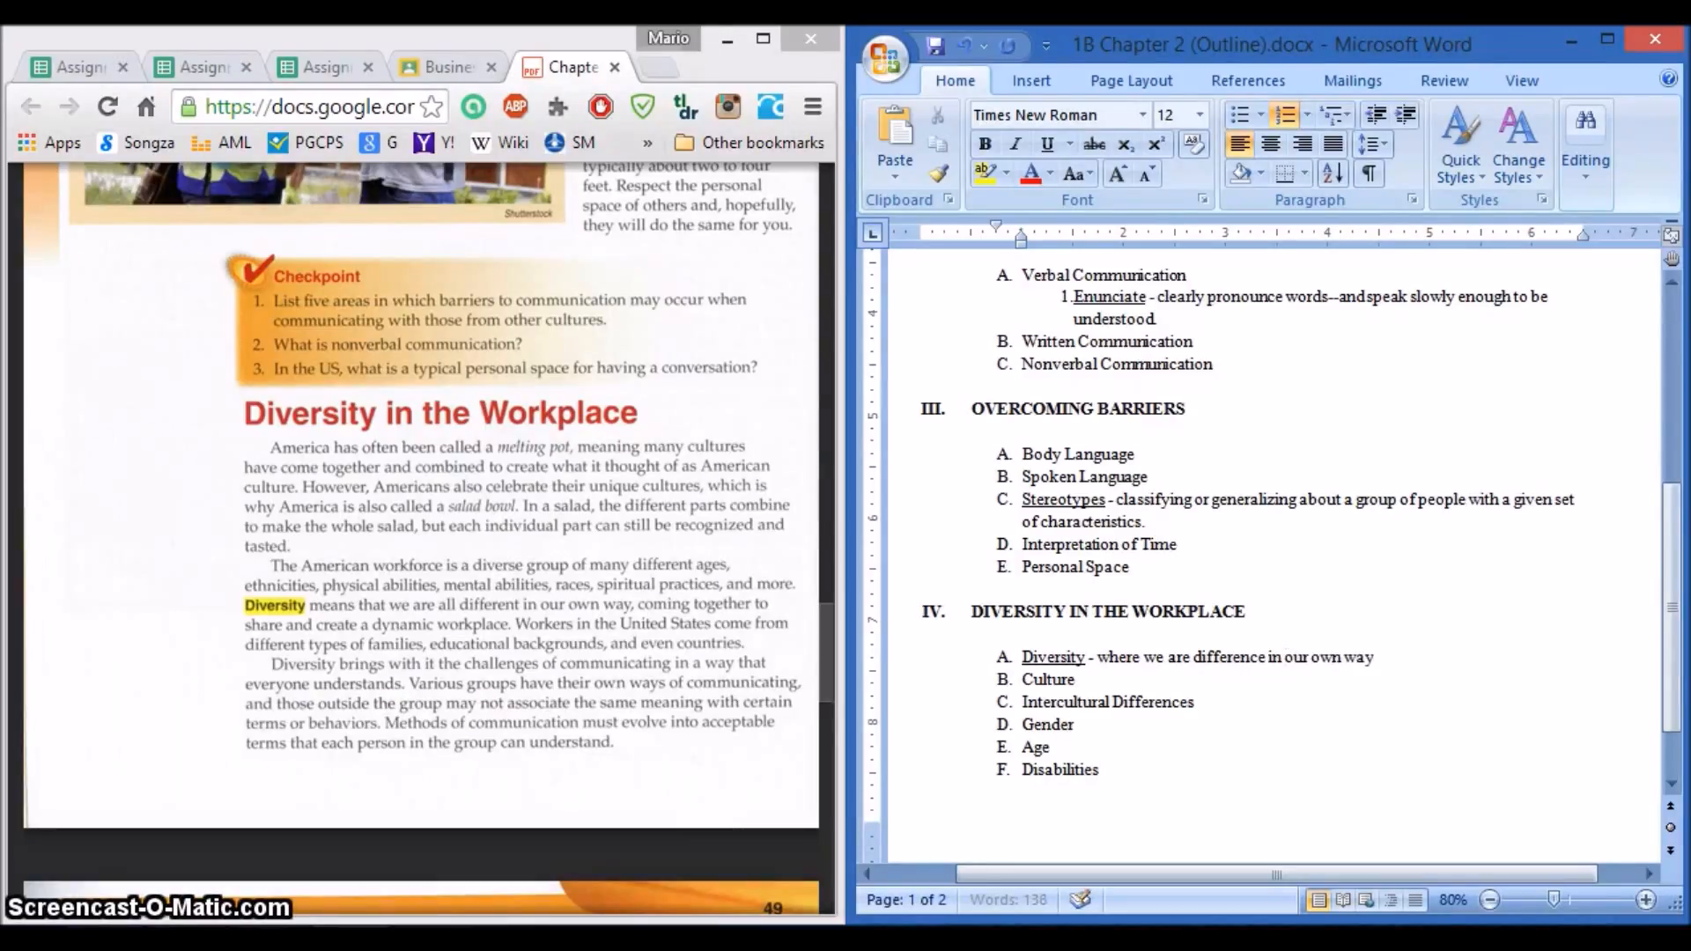
text(, comng together to s)
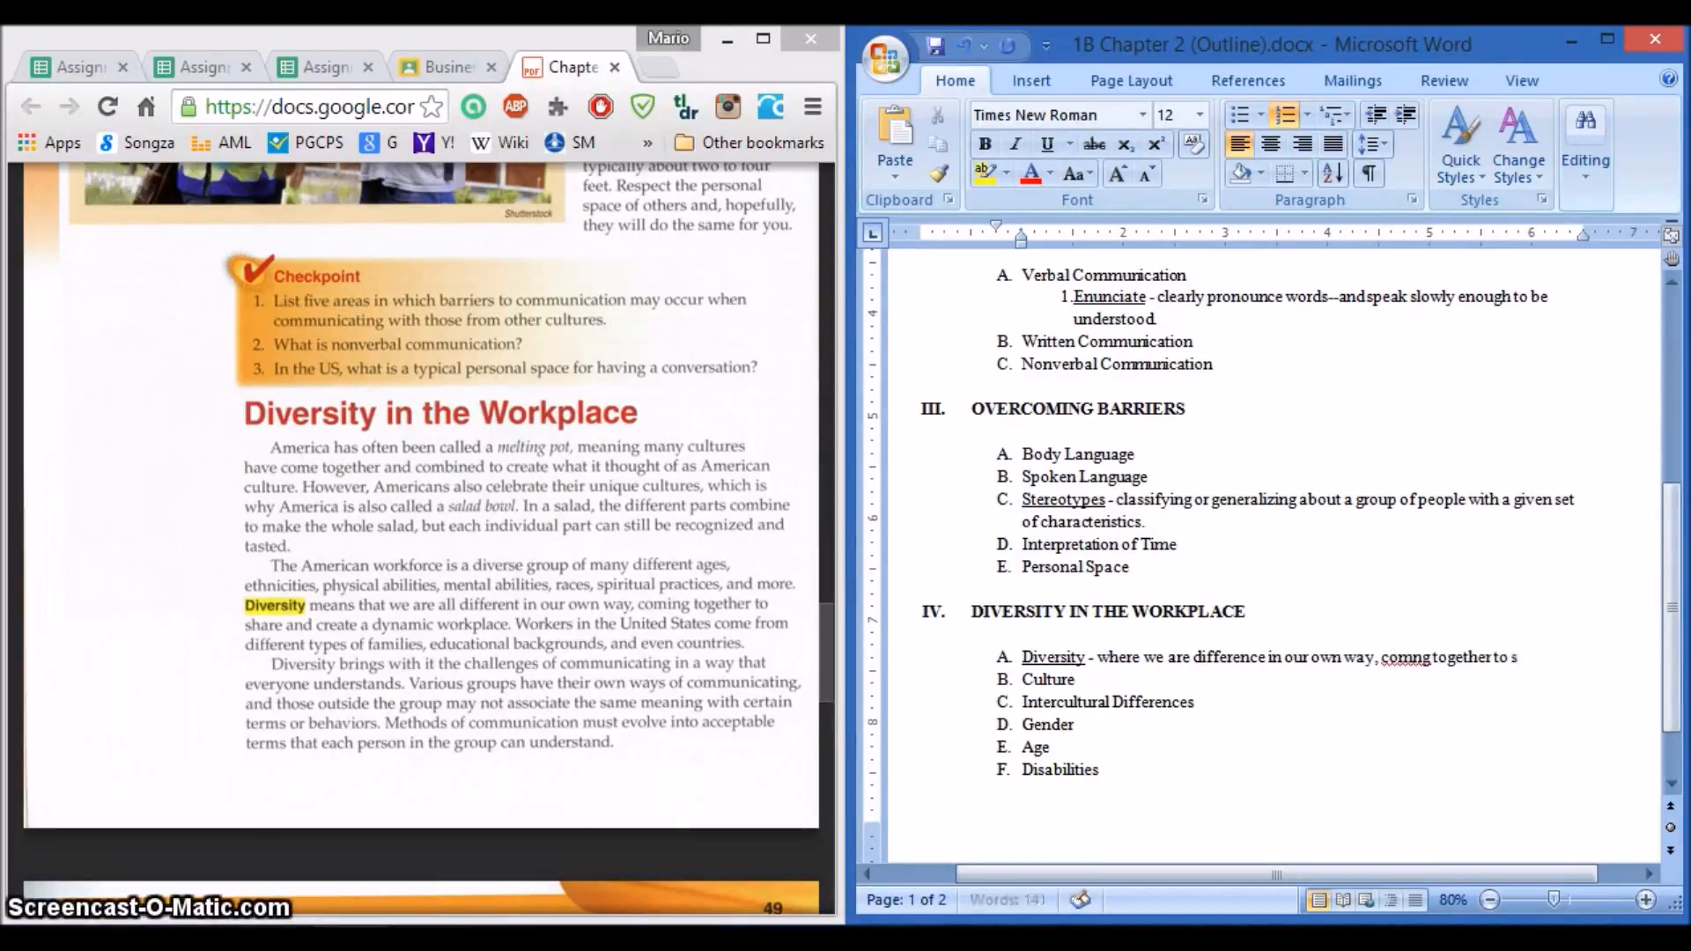
key(BackSpace)
text(share and create a dynamic work)
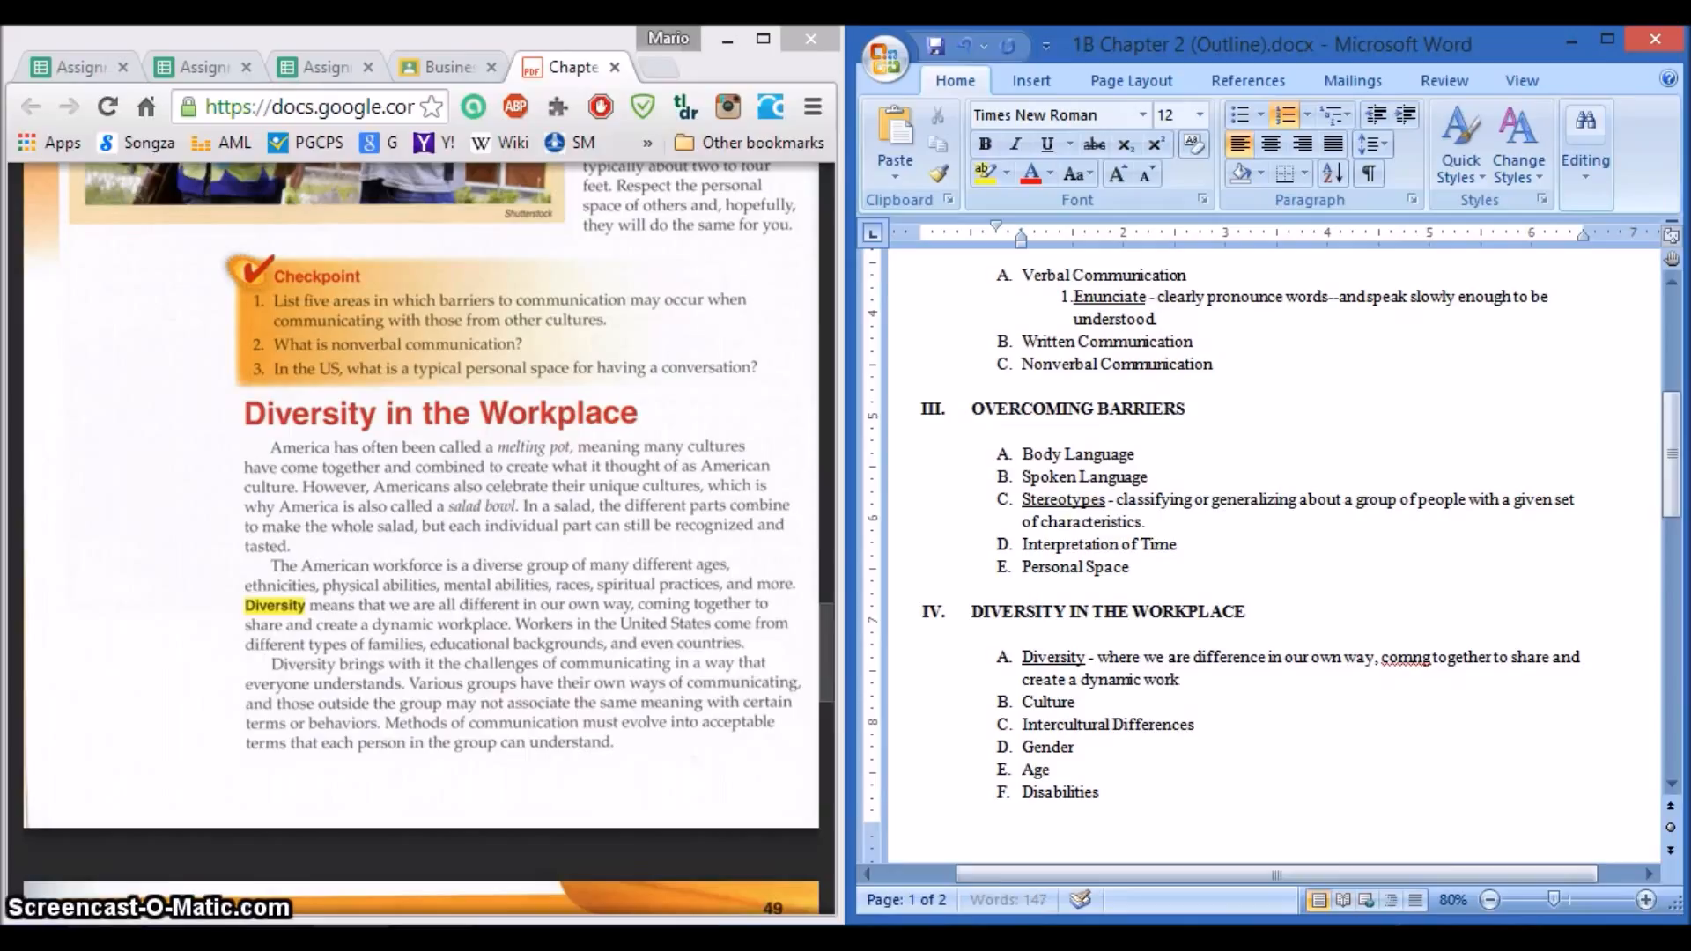
text(place.)
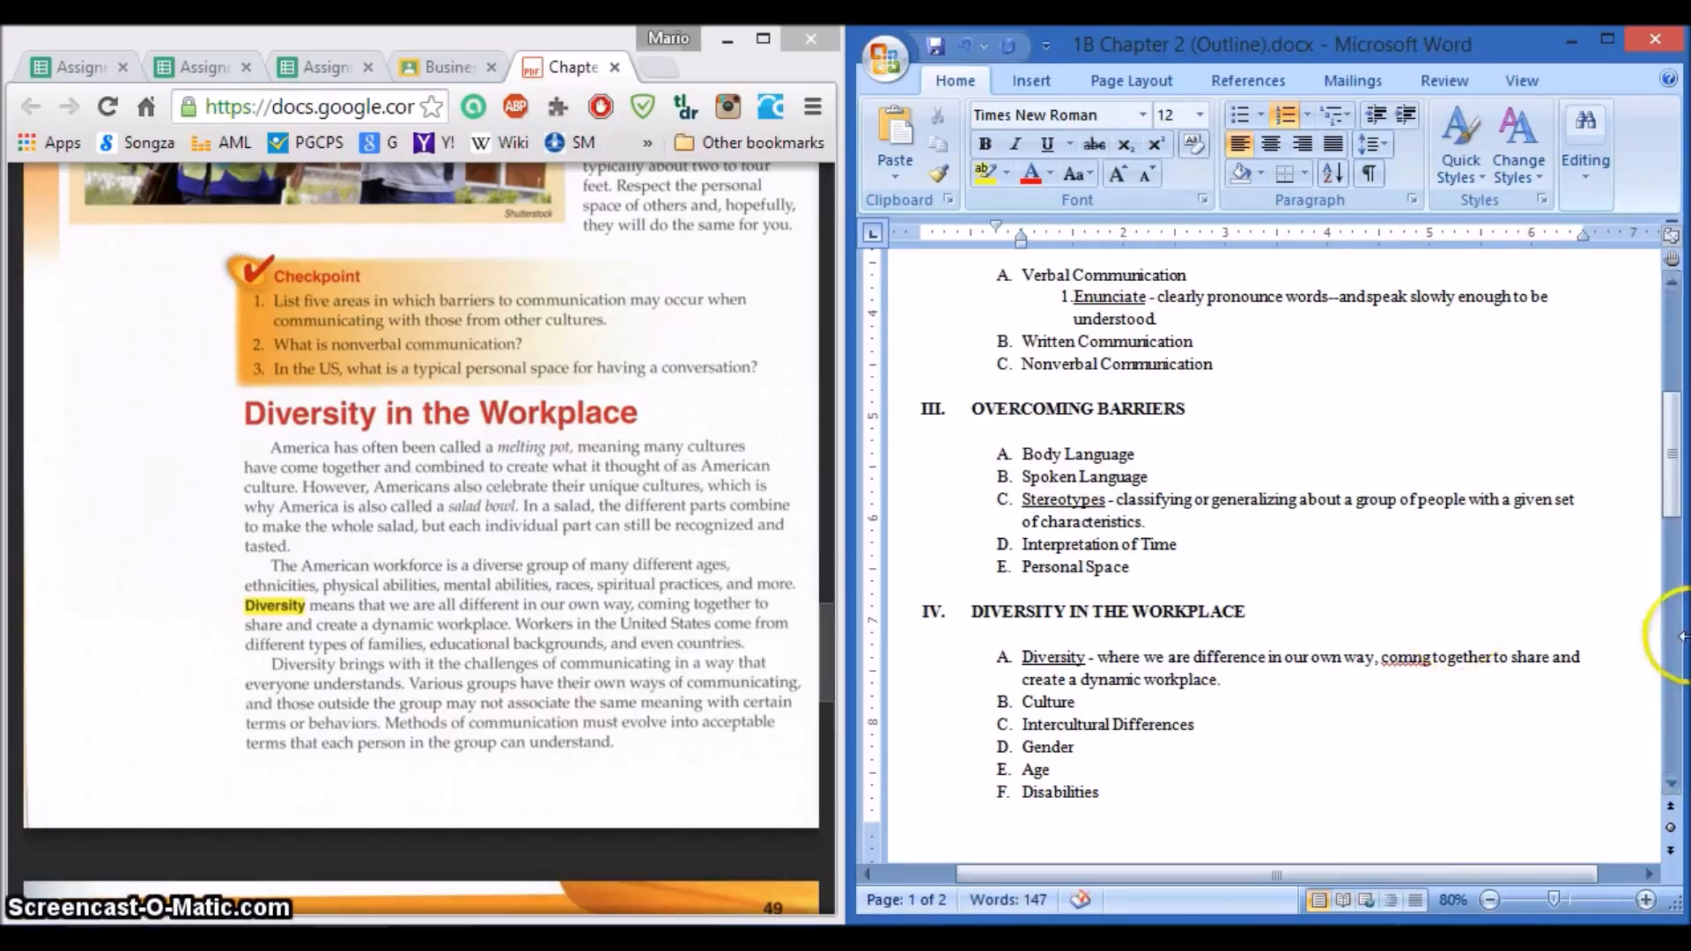
right_click(1410, 662)
click(1154, 350)
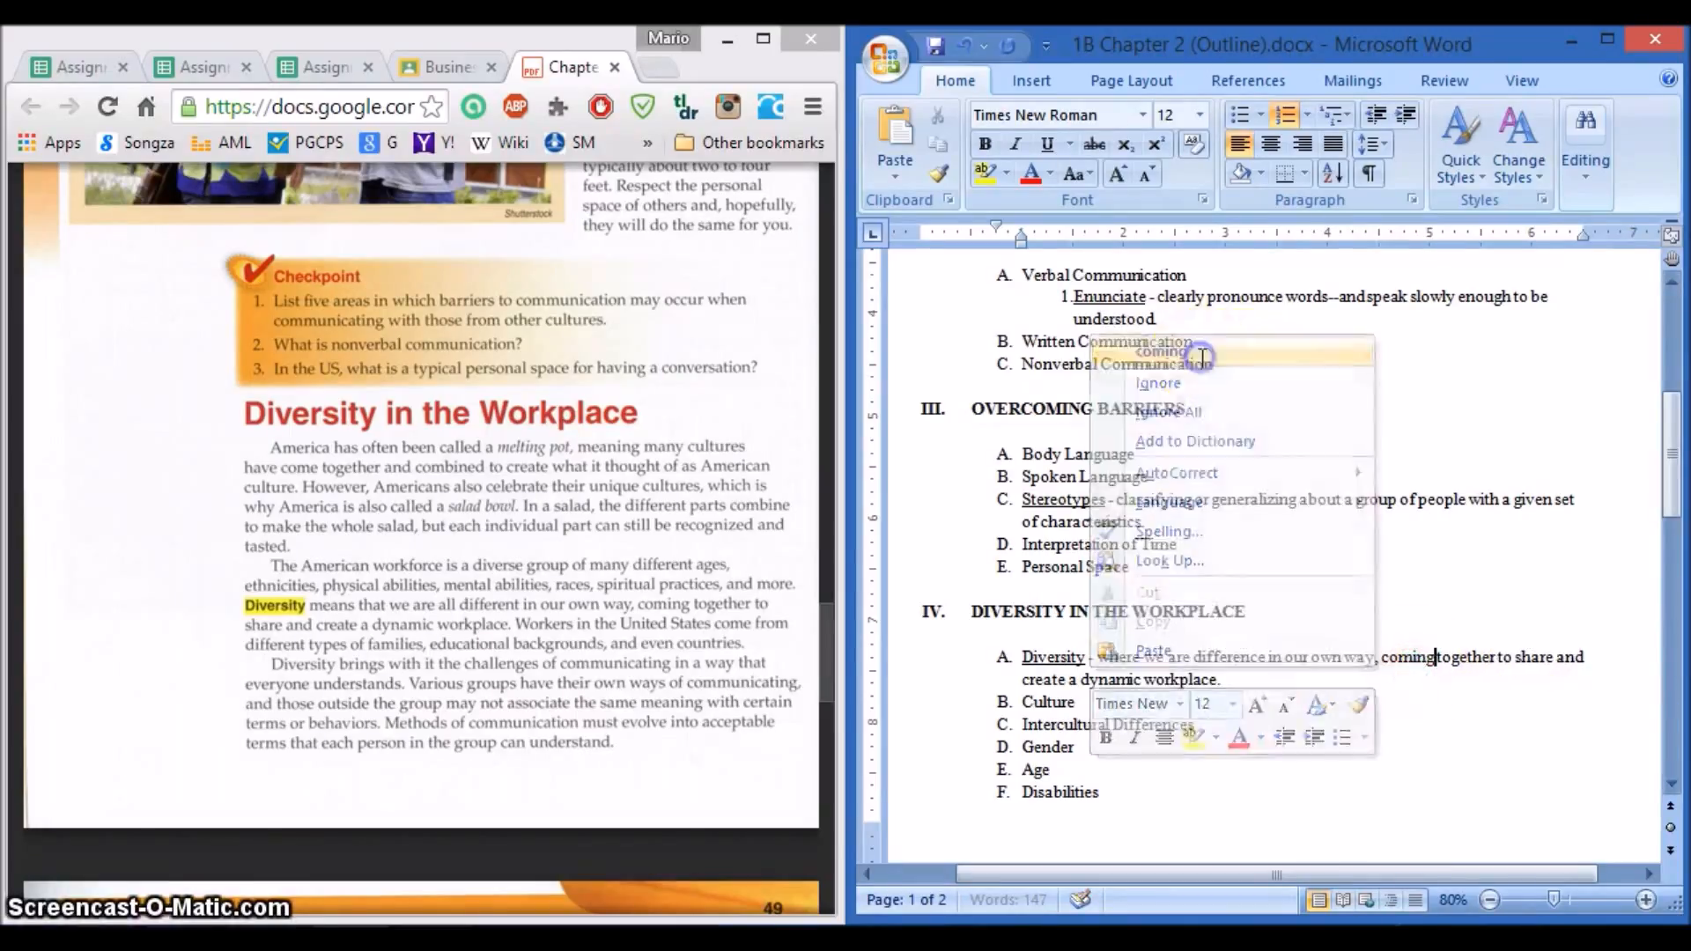
click(1387, 726)
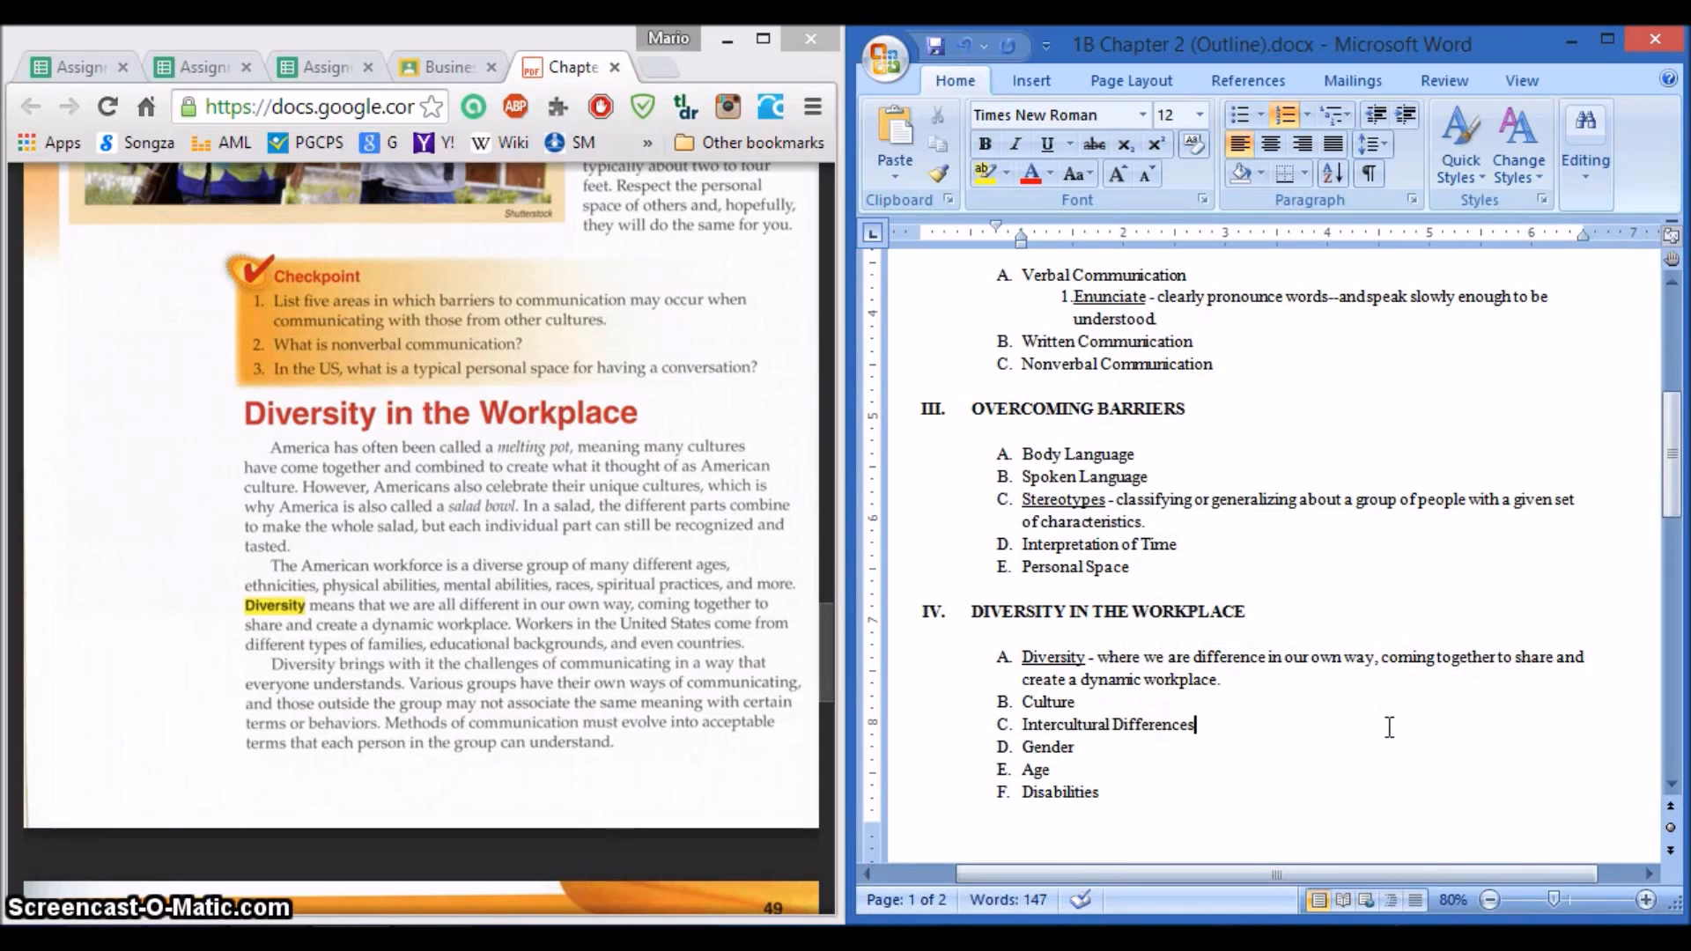
click(458, 477)
Step: Add Culture's definition: shared beliefs, customs, practices, and social behavior of a particular group or nation
scroll(458, 477, down, 5)
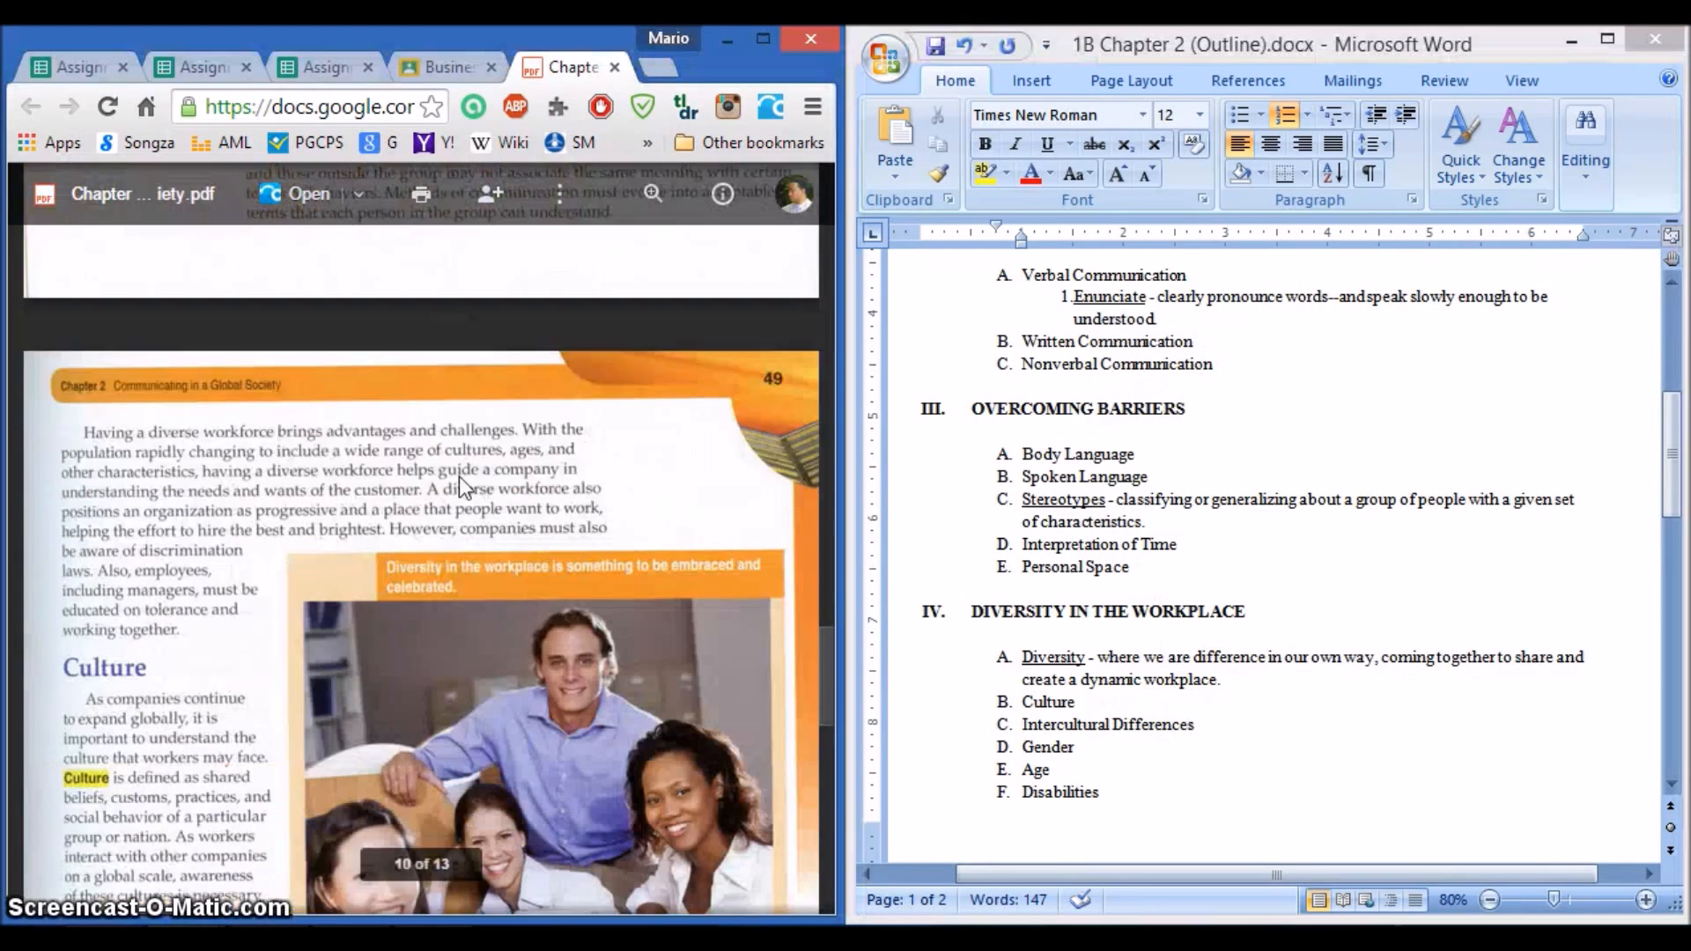
scroll(458, 477, down, 3)
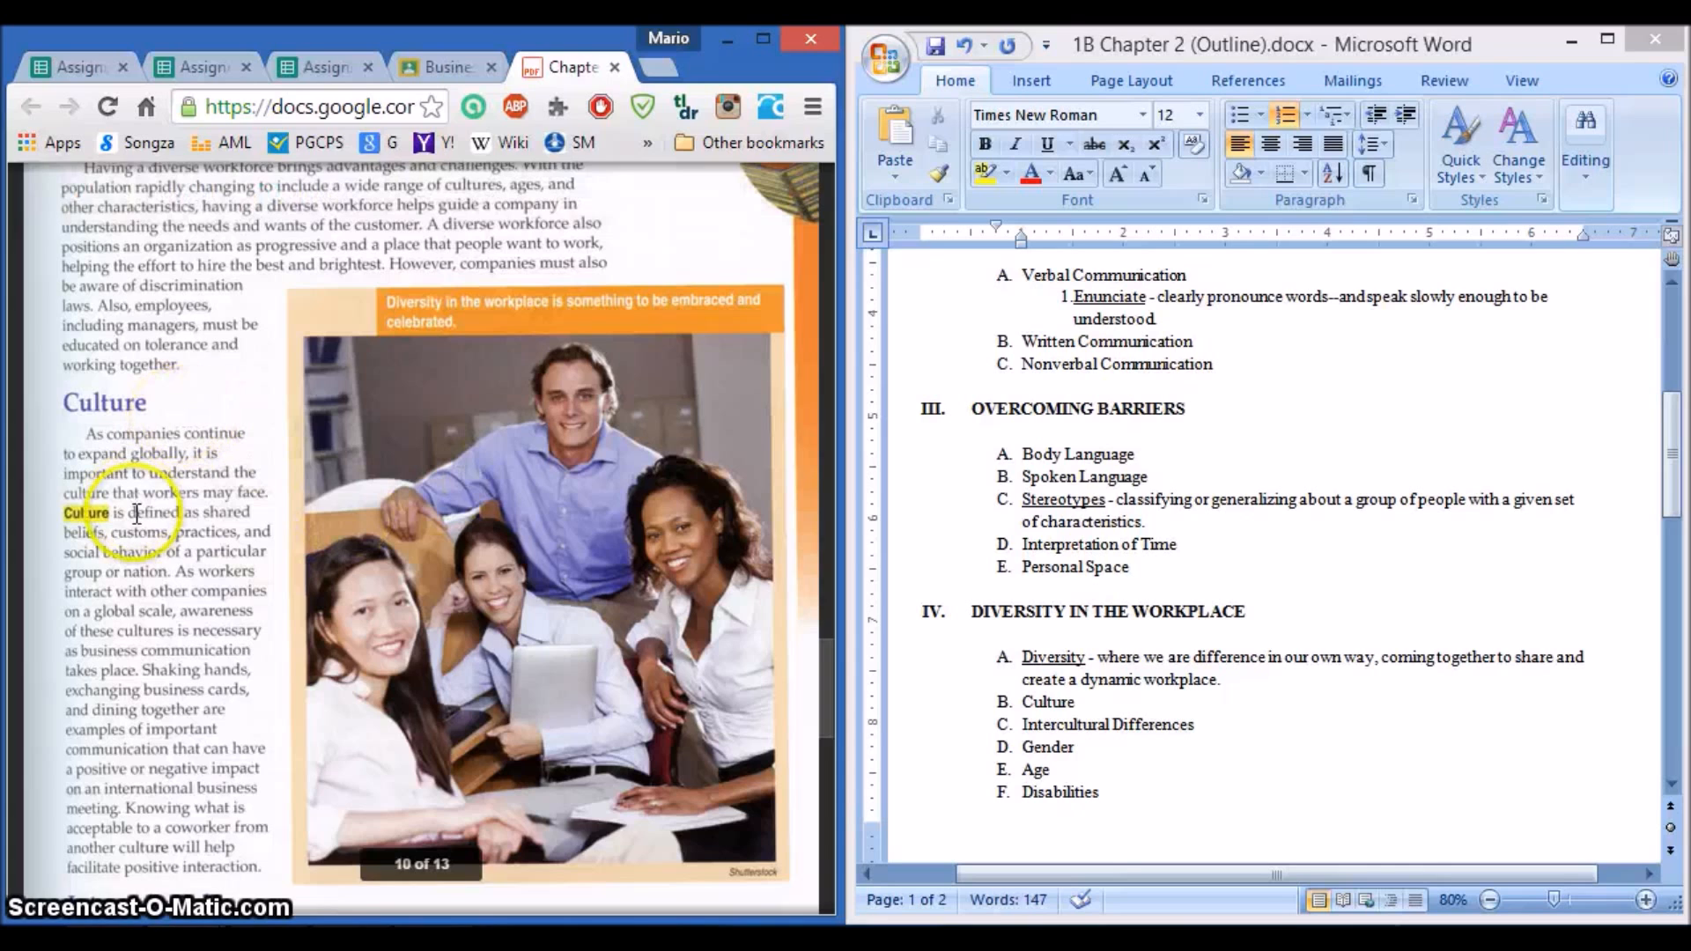
click(1140, 709)
click(1090, 698)
text(-)
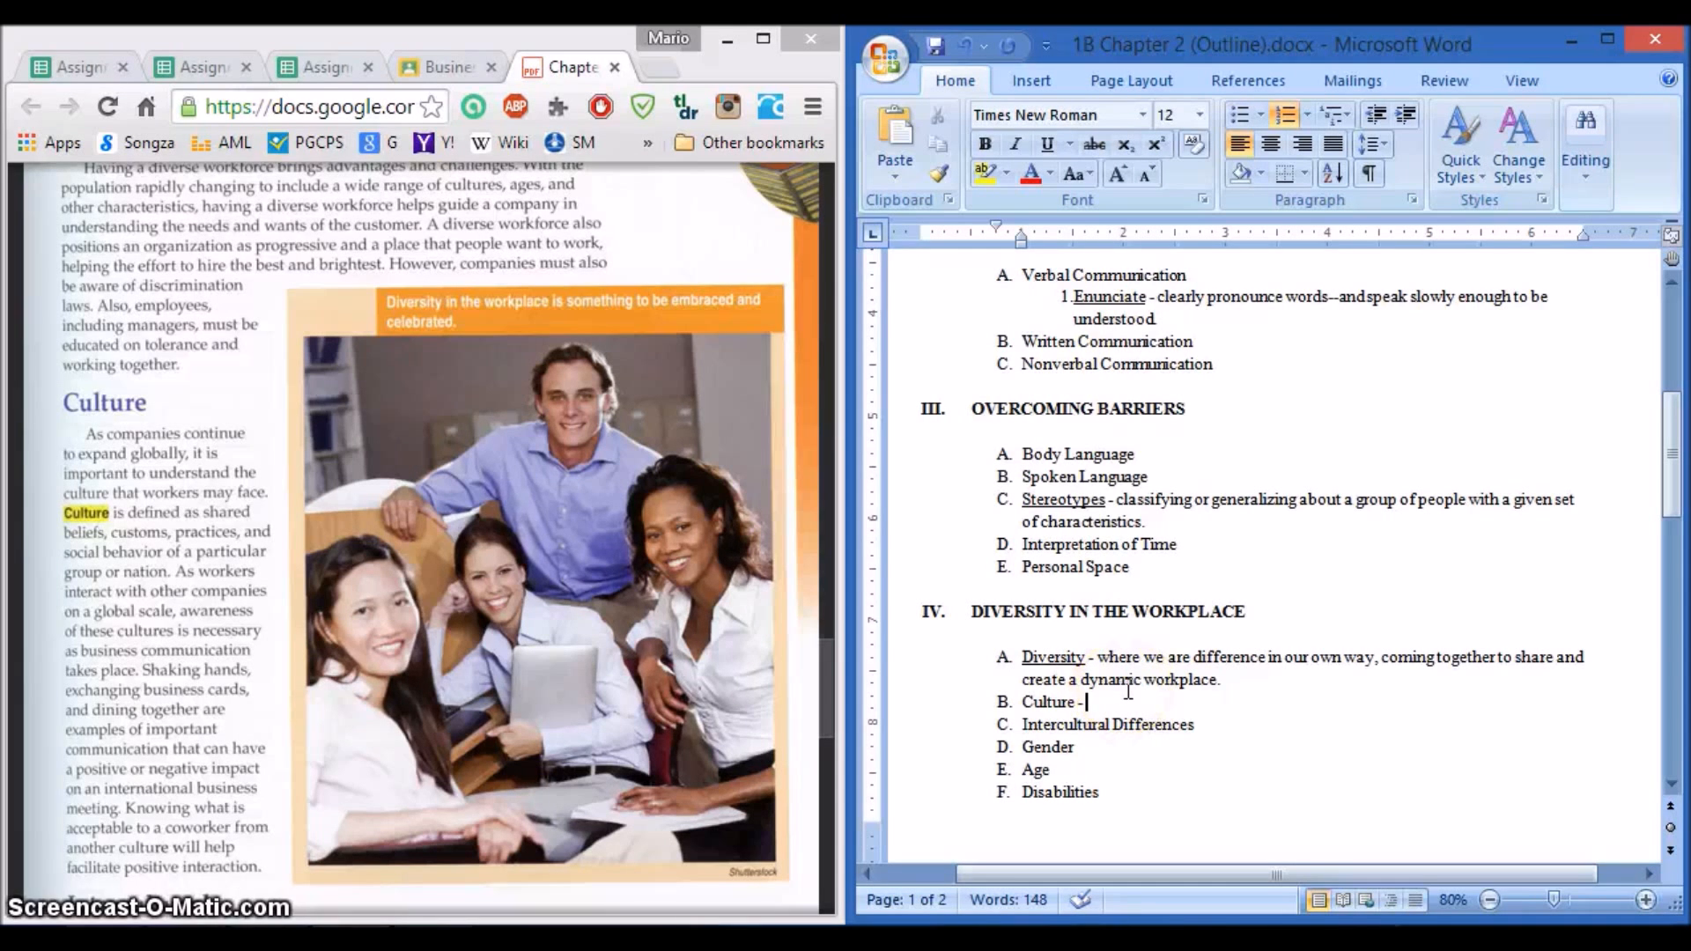
text(shared)
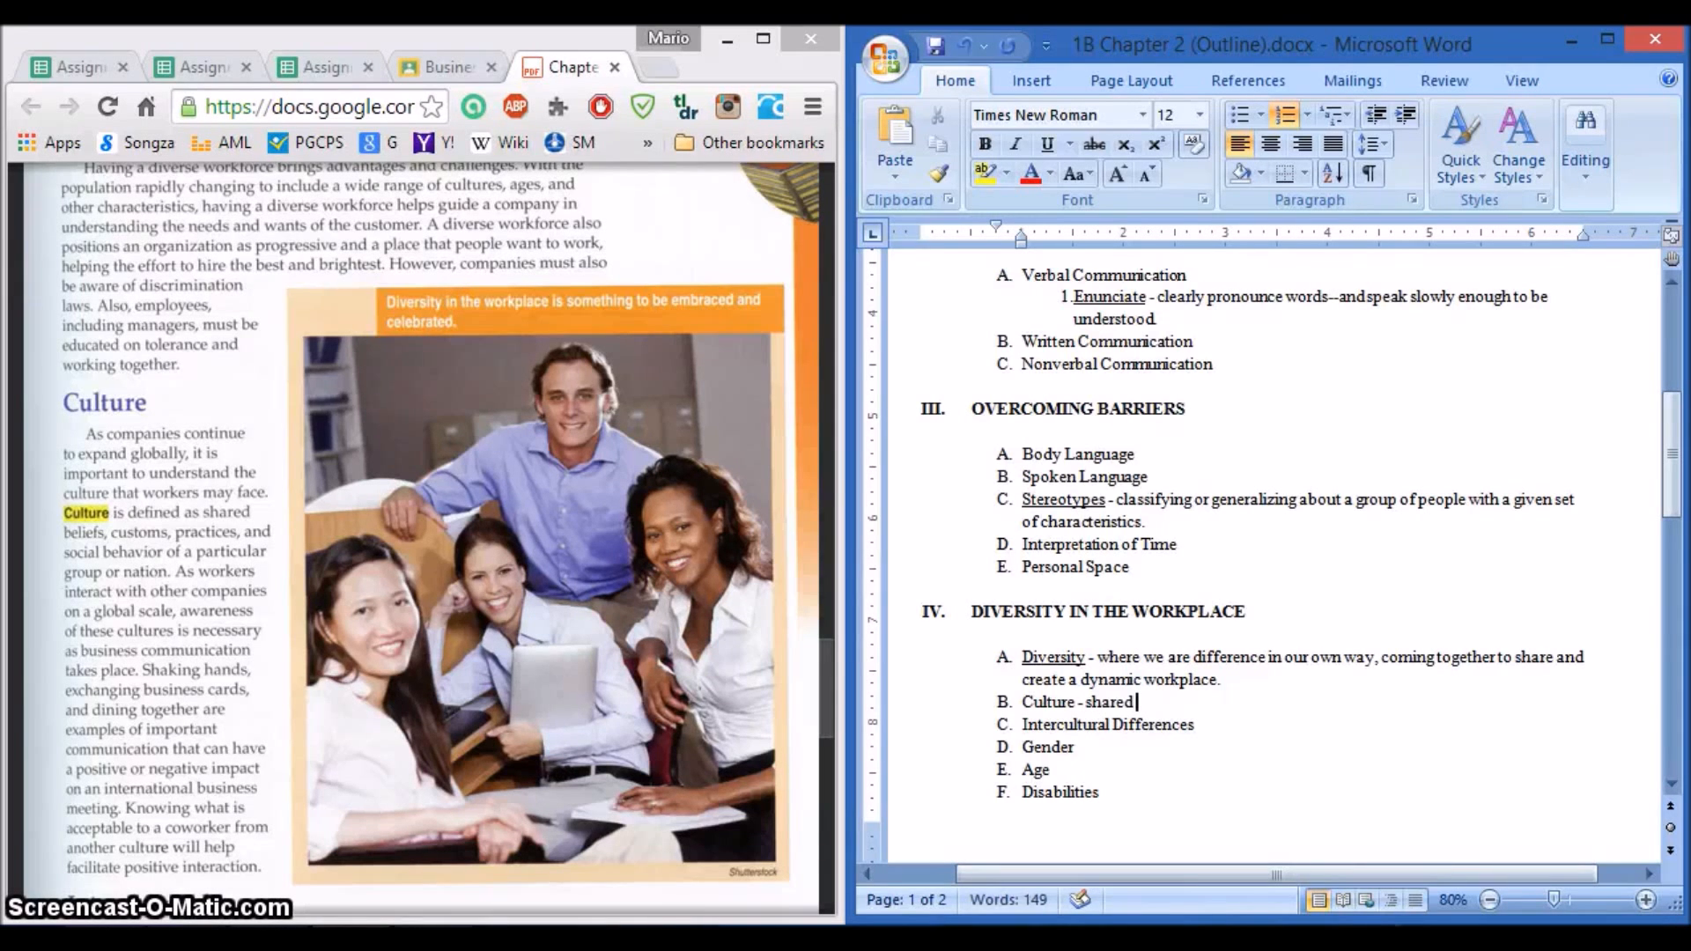
text( beliefs, customs, practices)
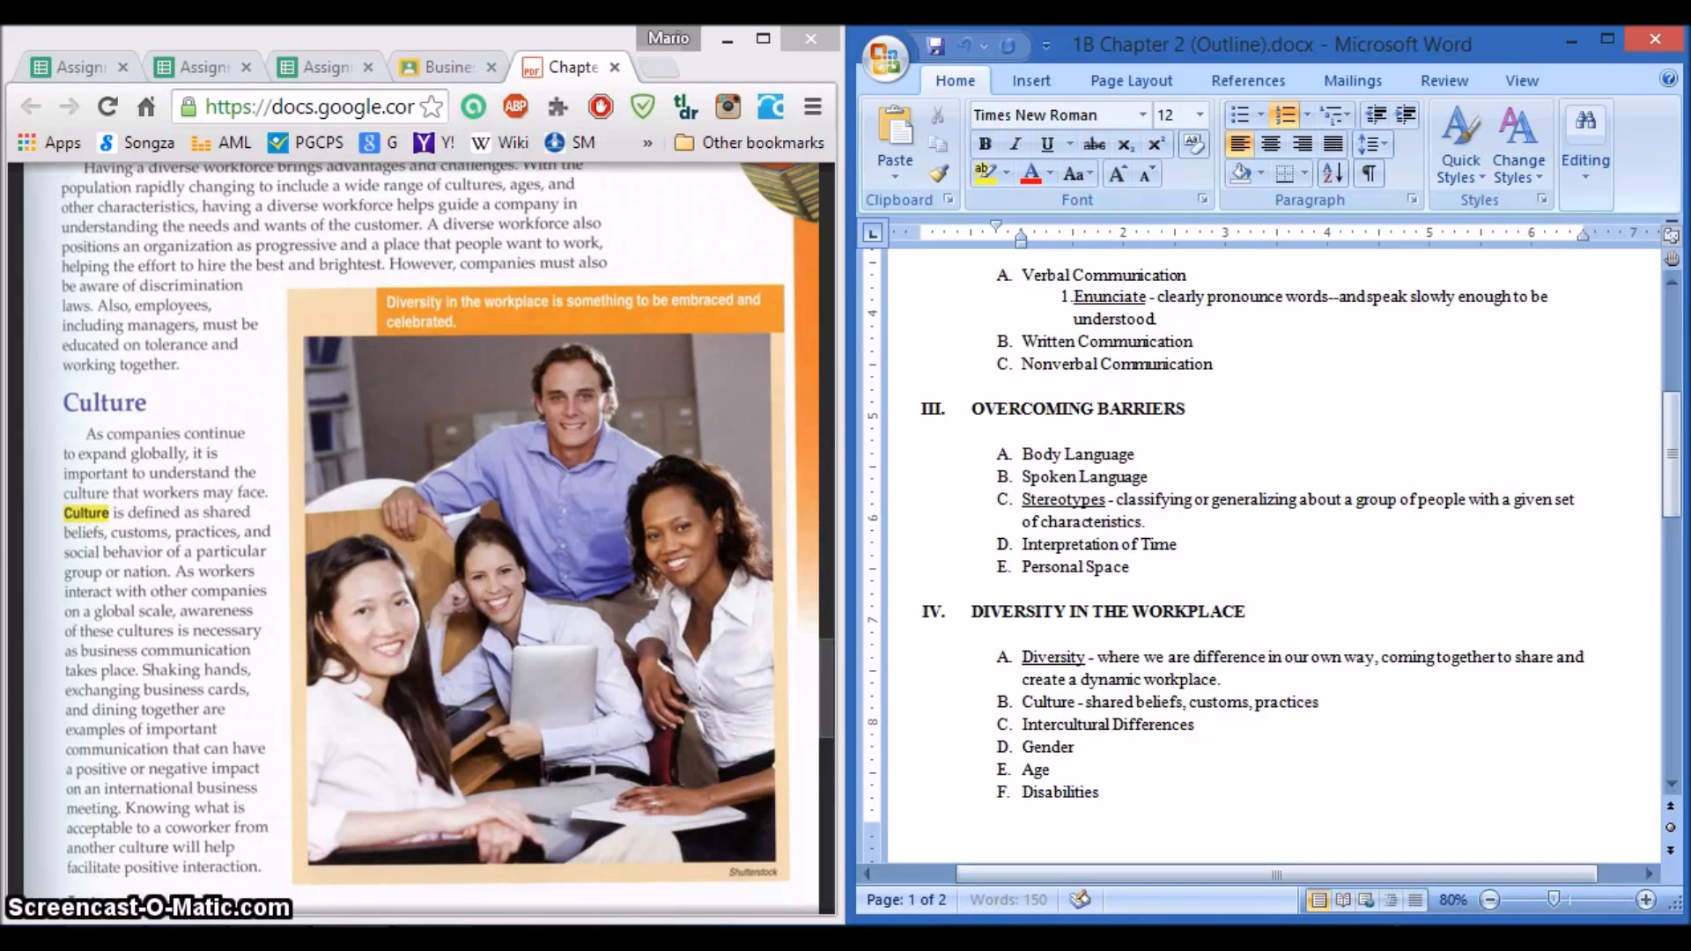
text(, and social bhavior of a par)
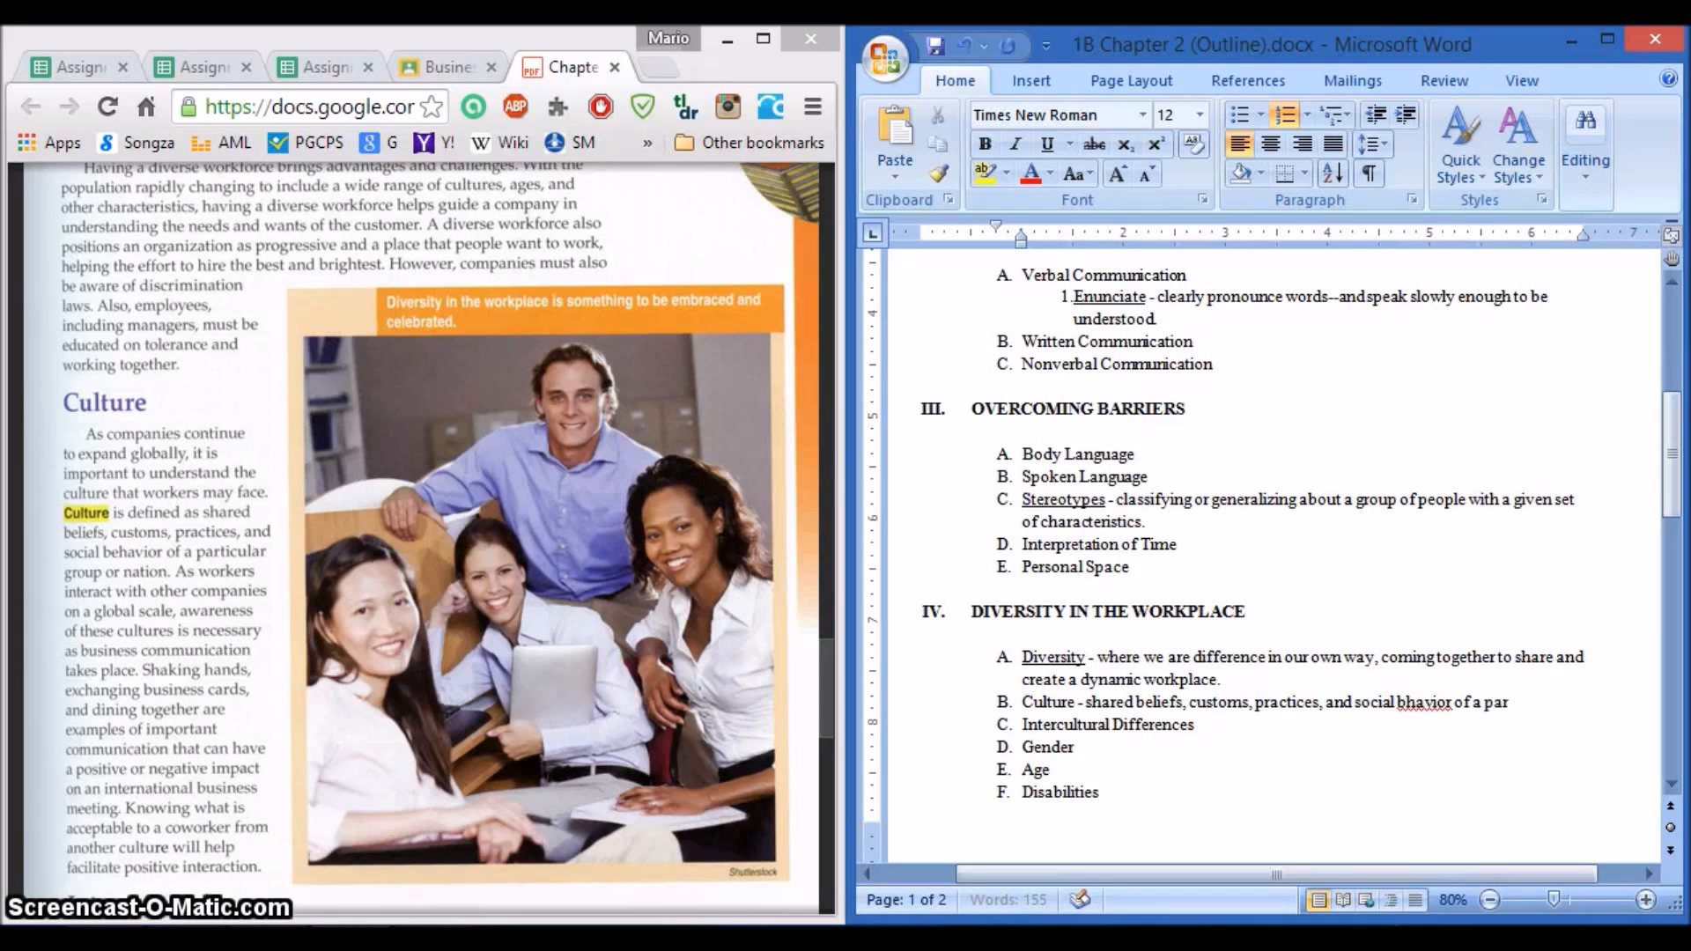
text(ticular group or nation.)
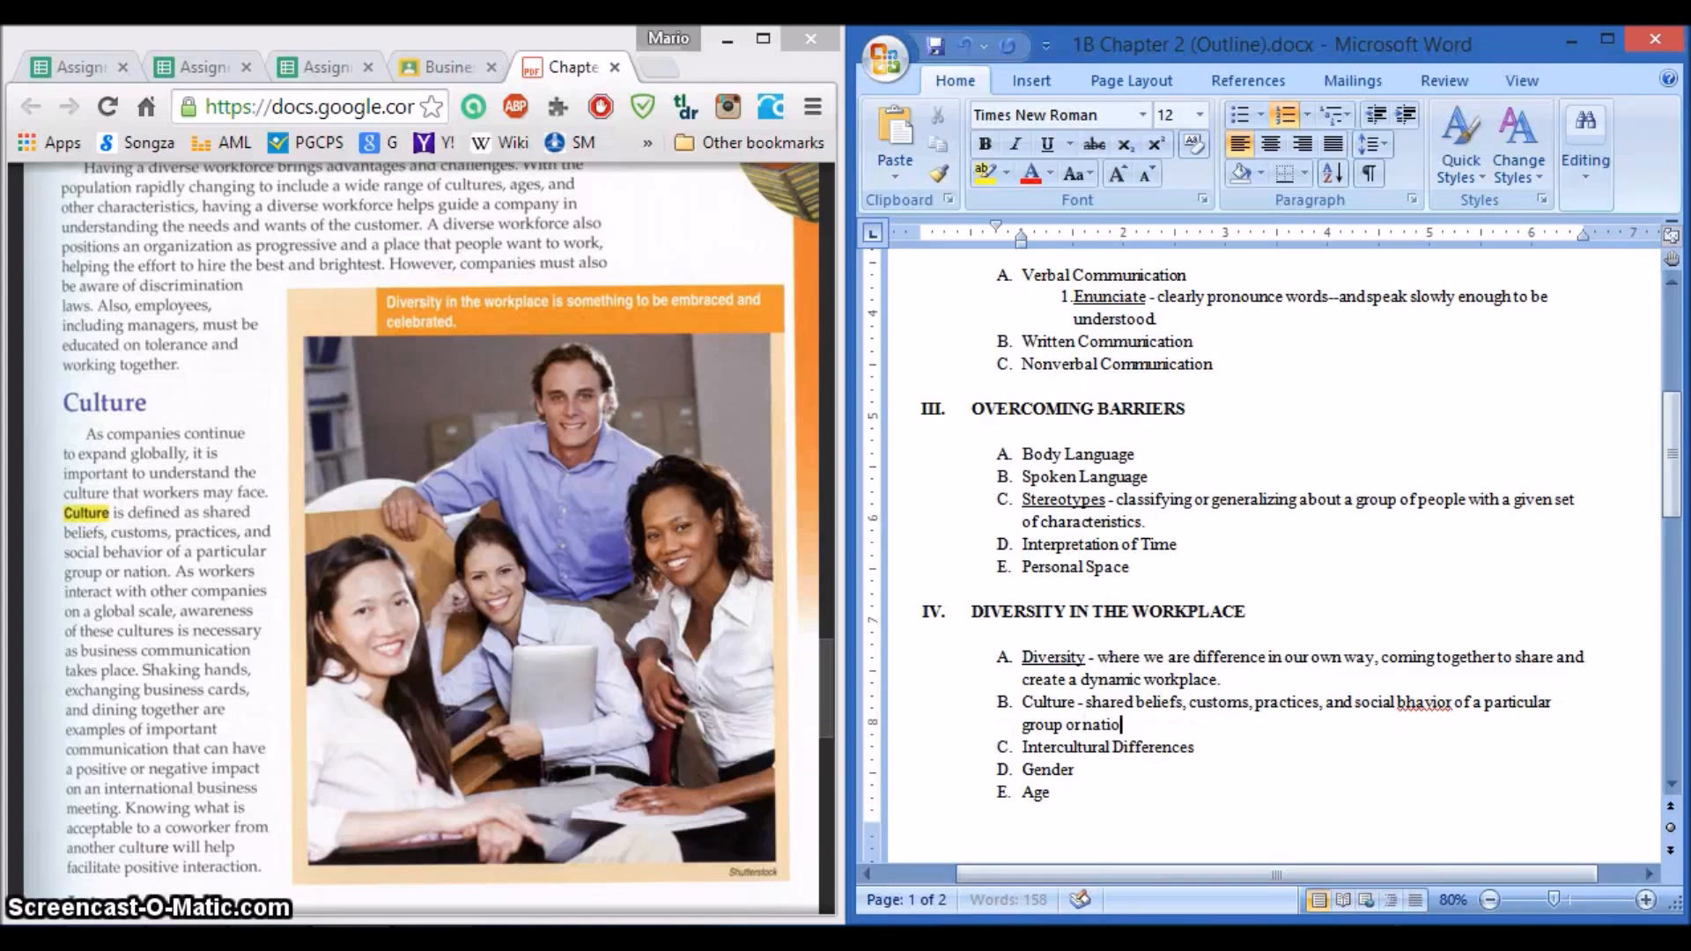
Step: Correct 'bhavior' to 'behavior' and underline the term Culture
right_click(1430, 687)
click(1182, 397)
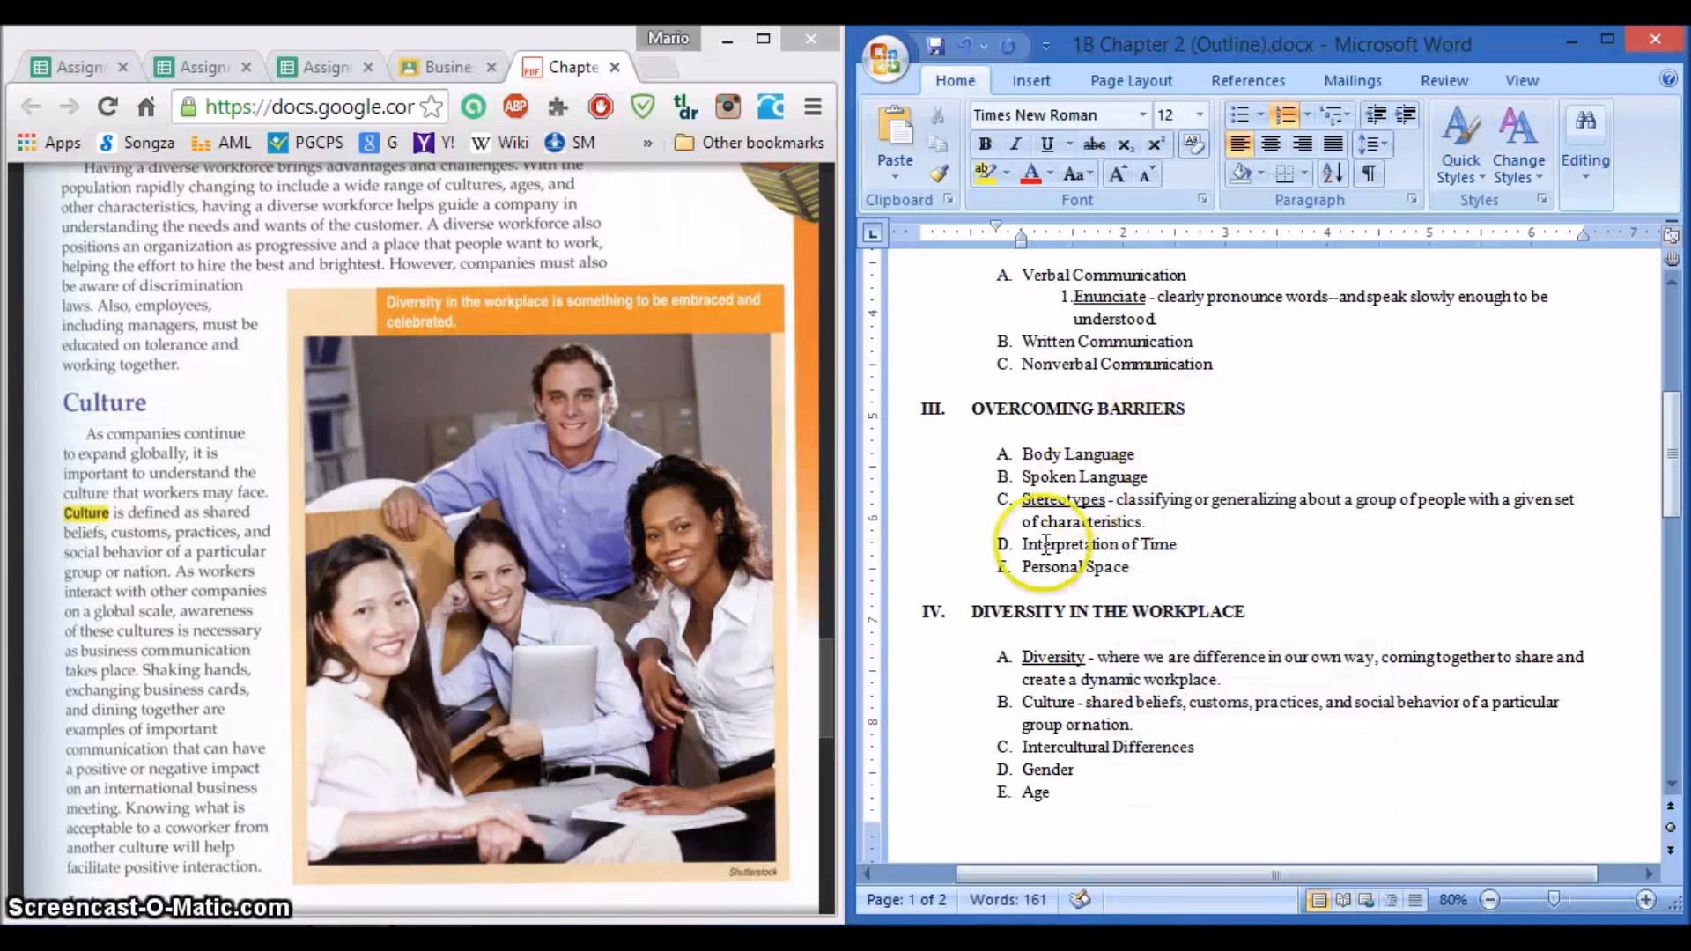
double_click(1050, 701)
key(ctrl+u)
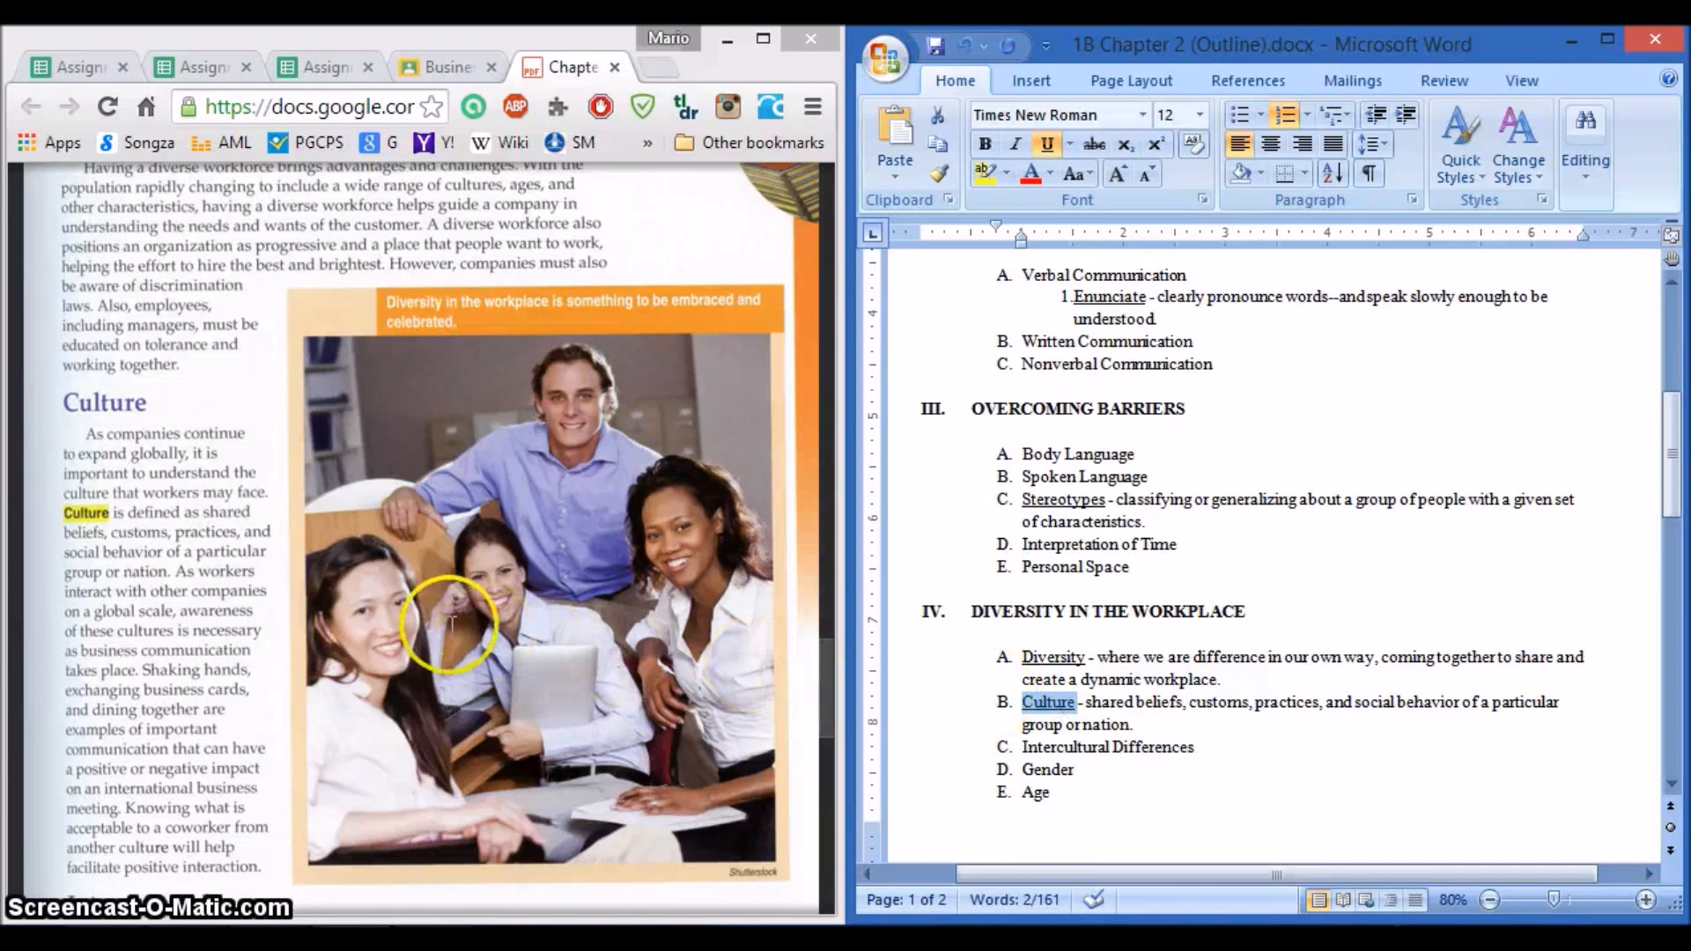
Step: Add a dash after item C and underline 'Intercultural Differences'
click(260, 577)
scroll(260, 577, down, 6)
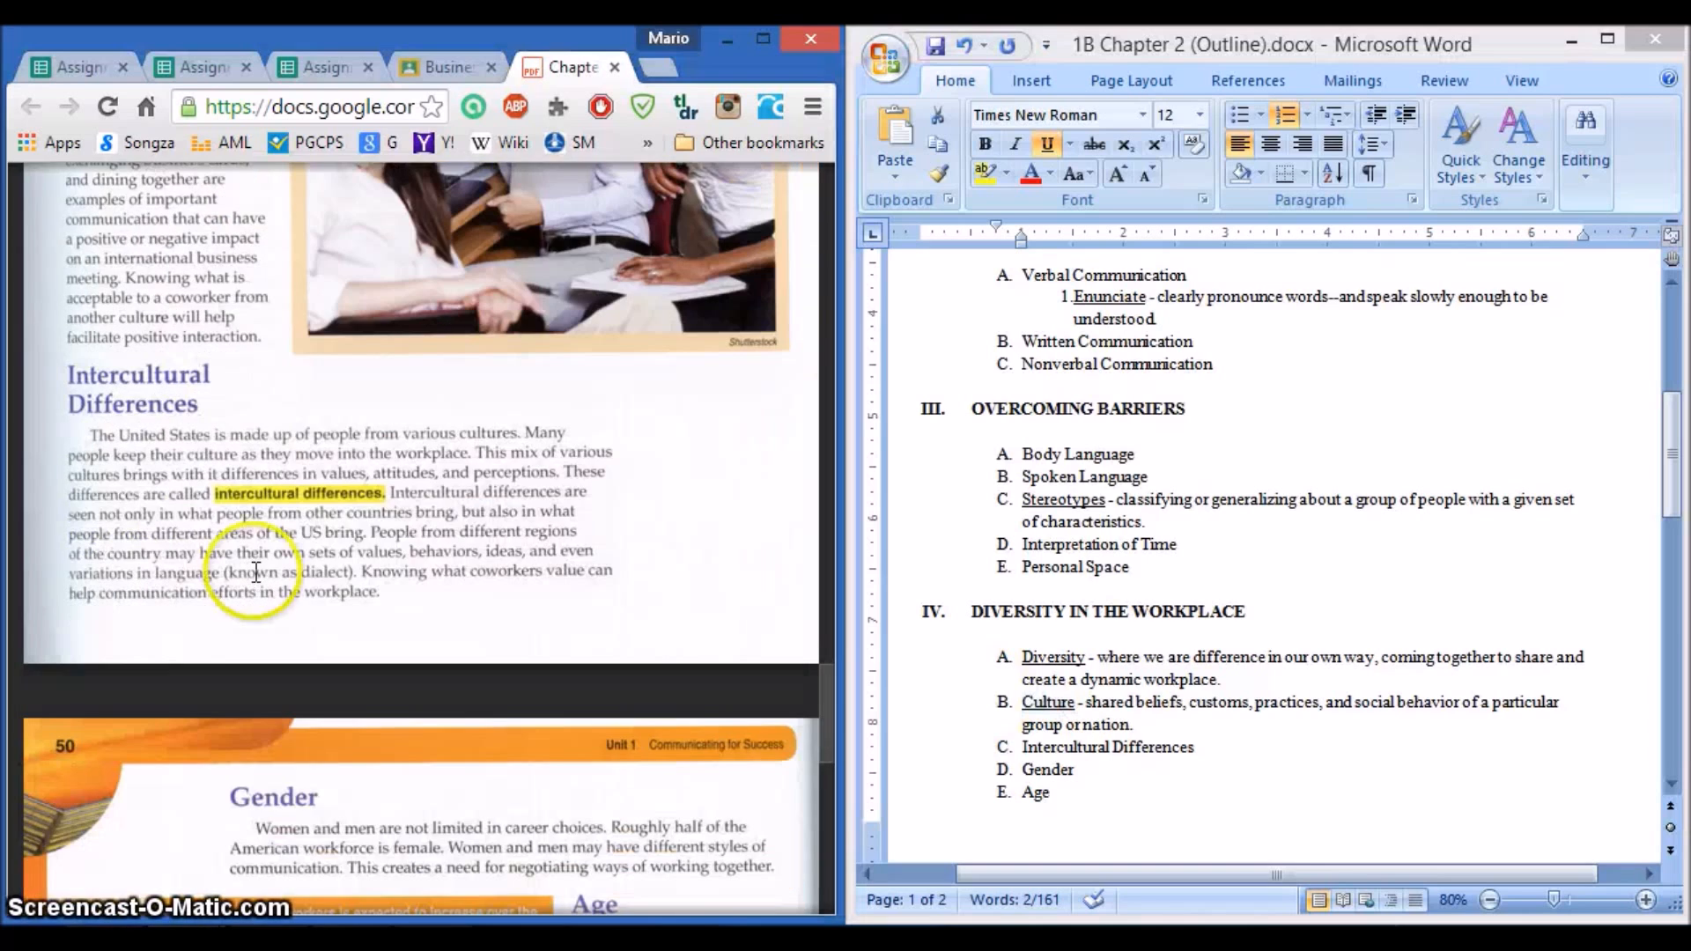
click(1207, 750)
text(-)
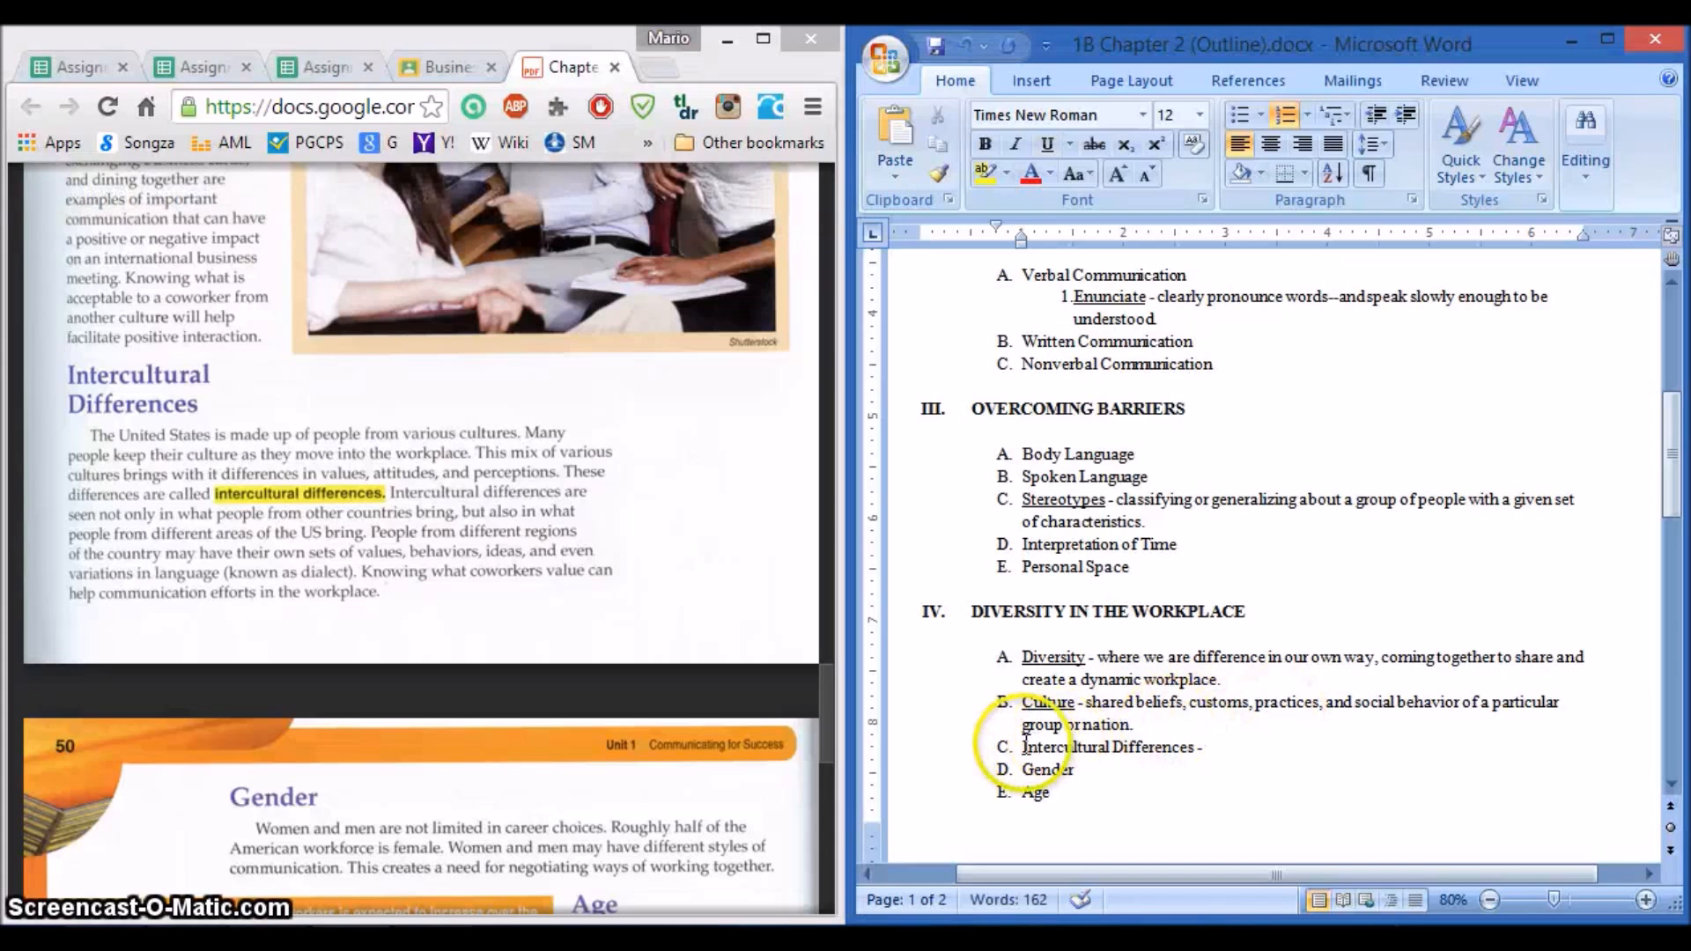
drag(1020, 747, 1157, 747)
key(ctrl+u)
click(1209, 747)
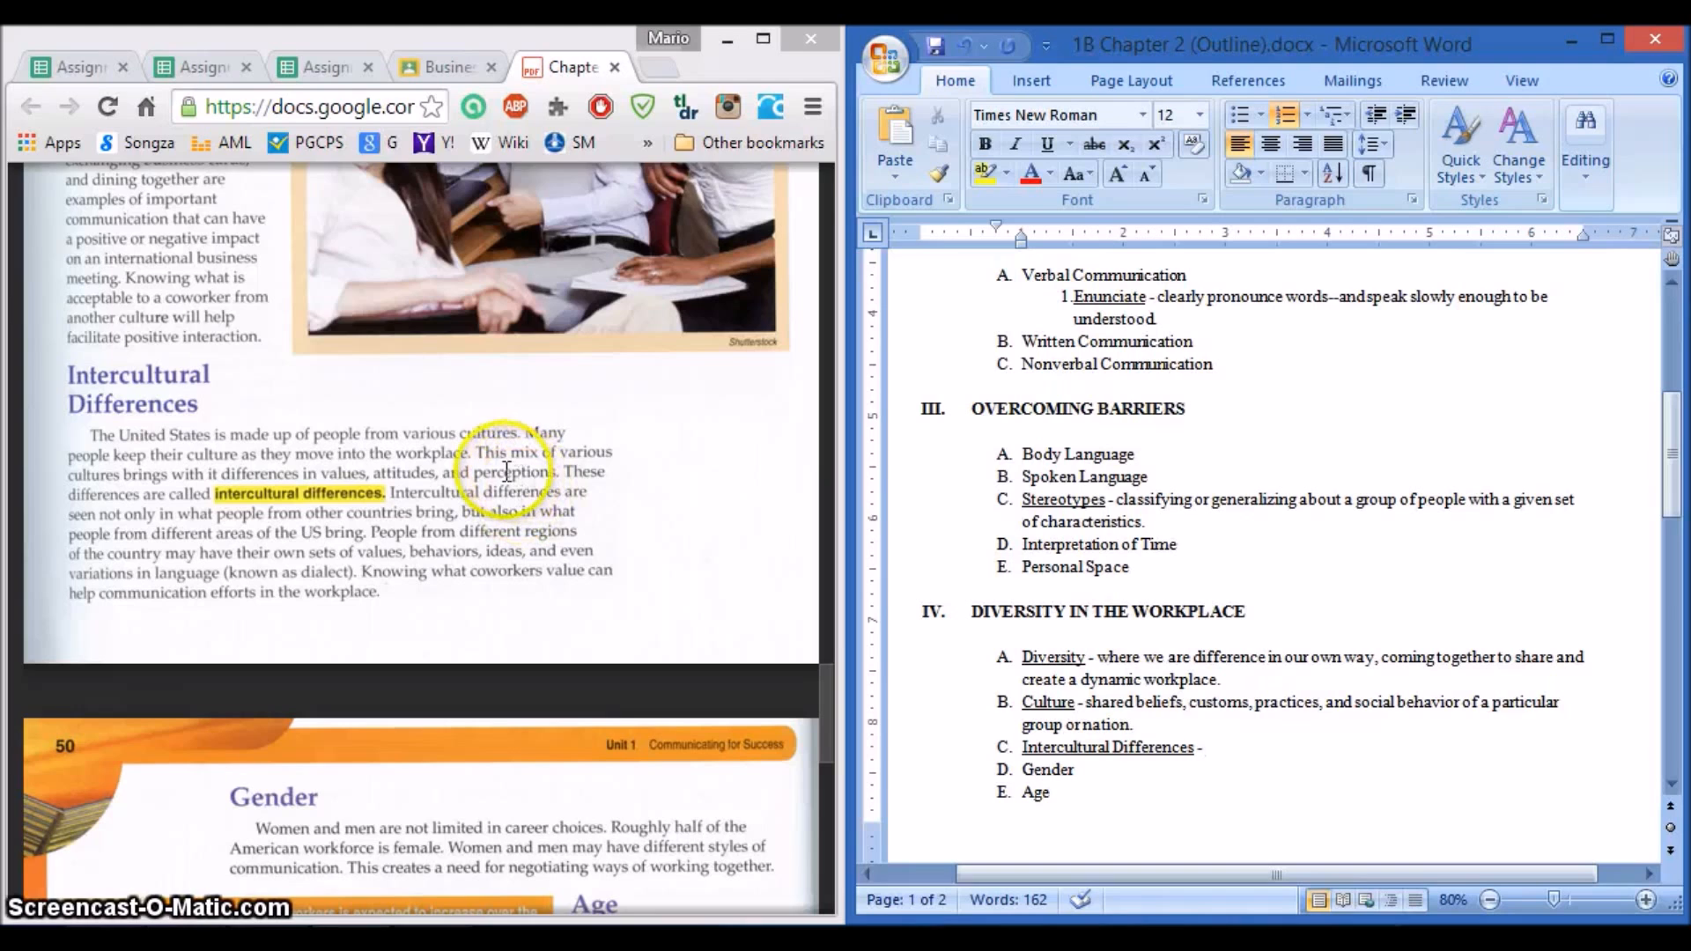
Step: Define it as a mix of various cultures that brings differences in values, attitudes, and perceptions
click(1222, 747)
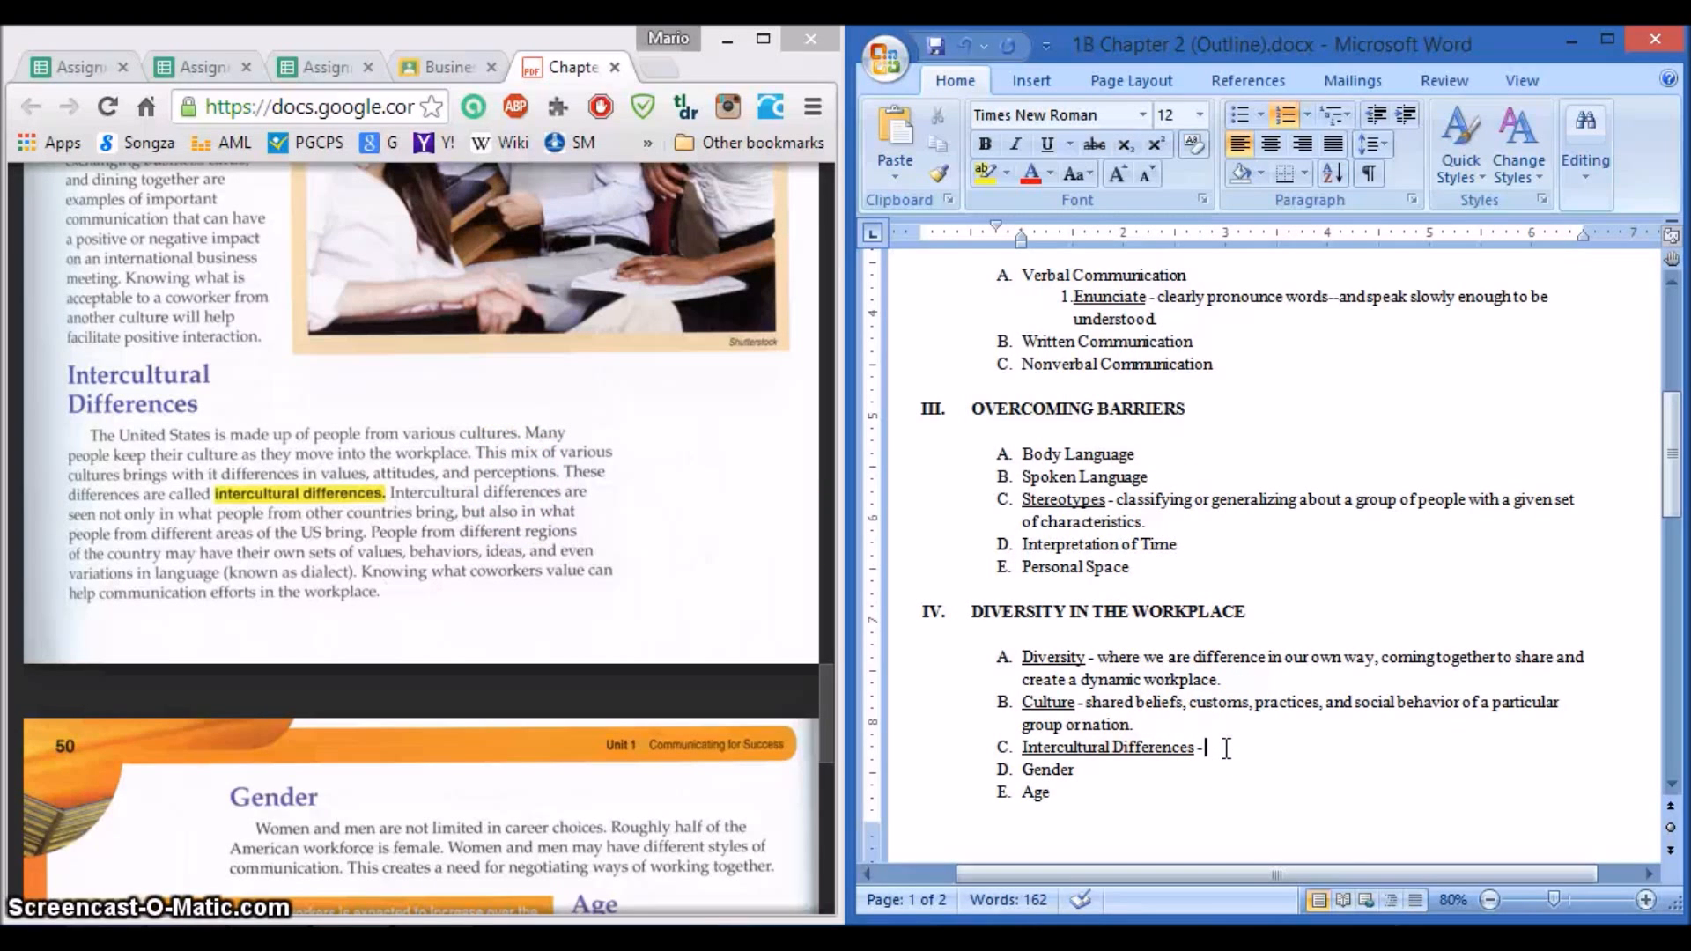
text(a mi)
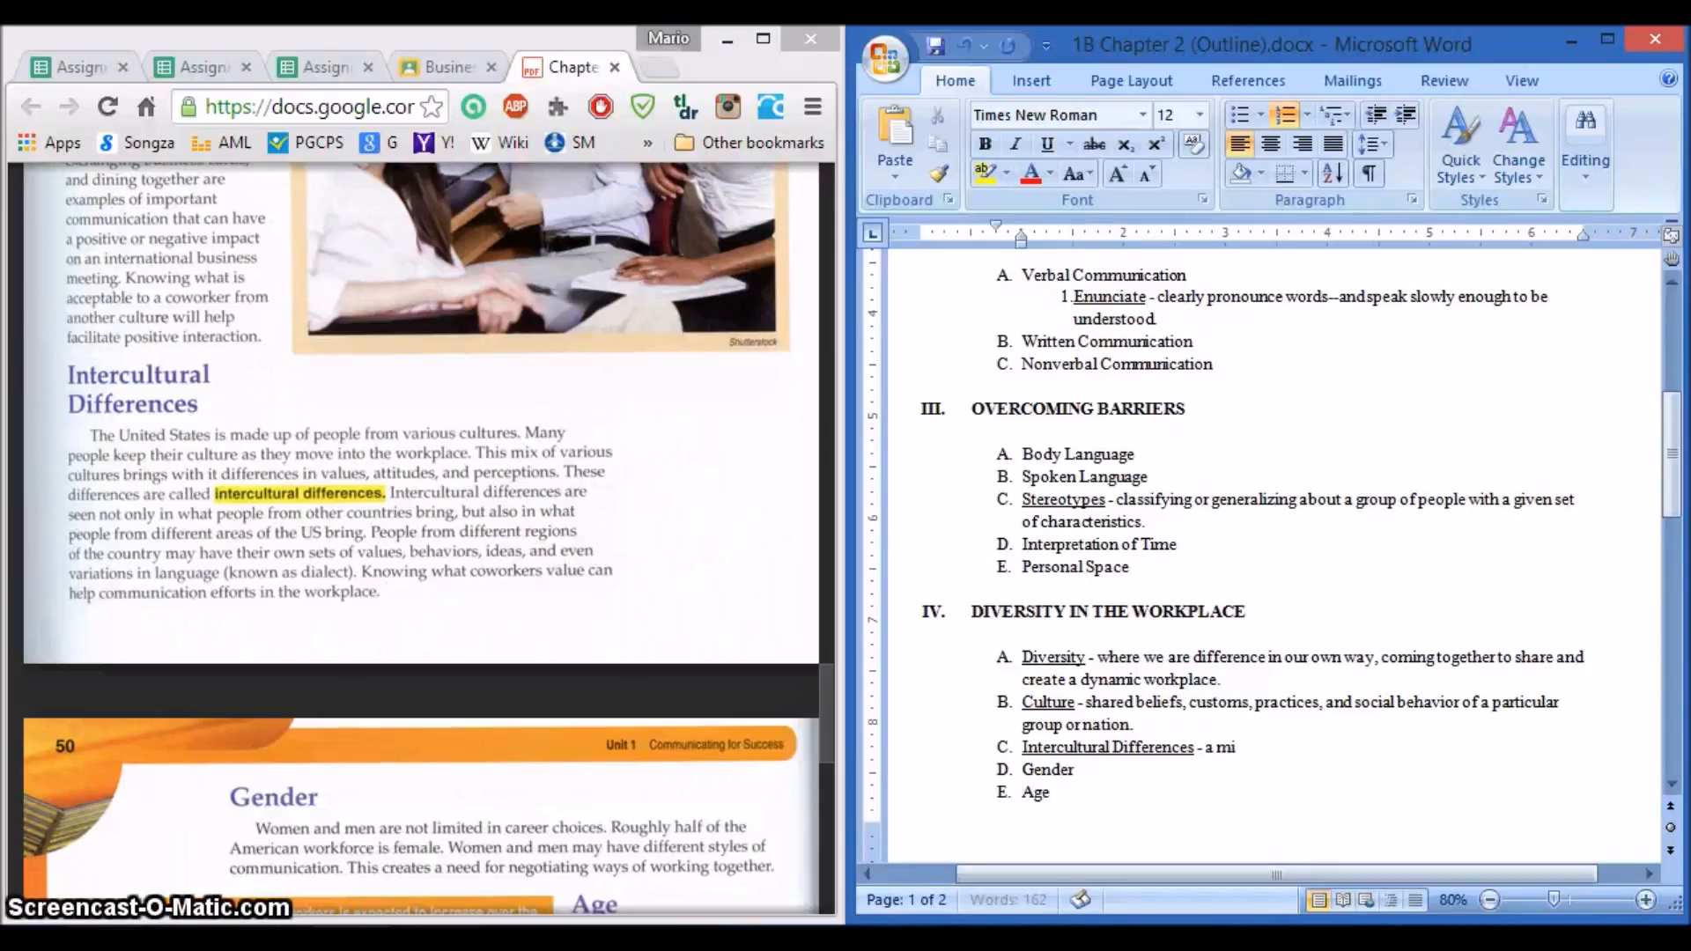
text(x of vairous)
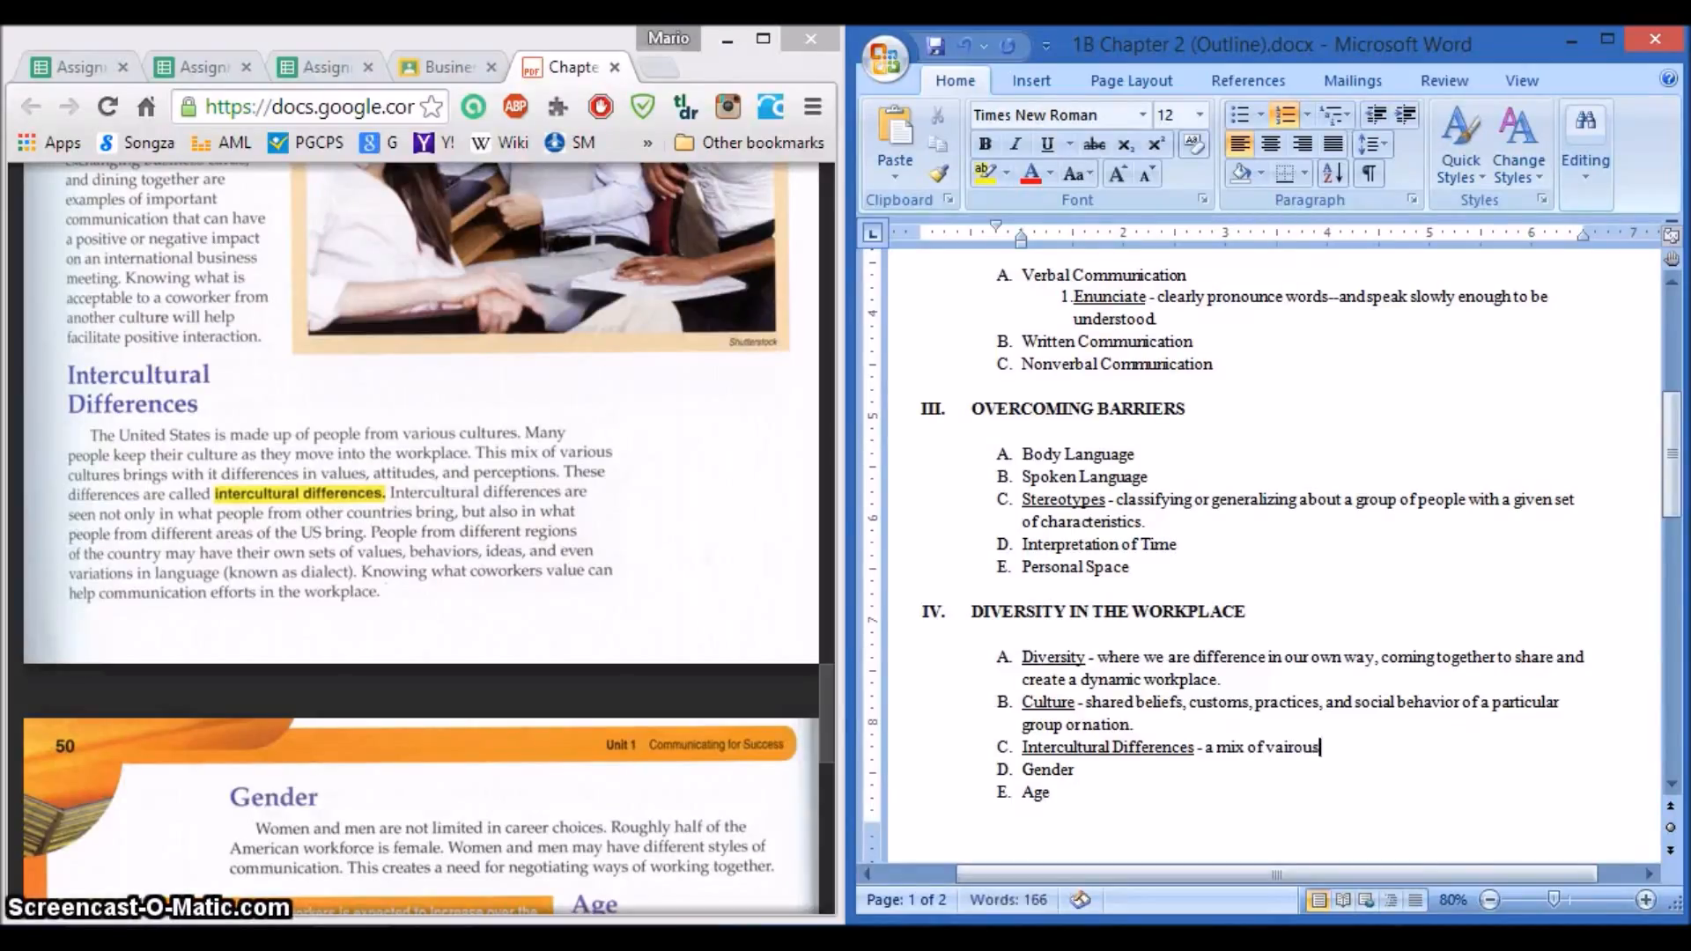
key(BackSpace)
key(BackSpace)
key(BackSpace)
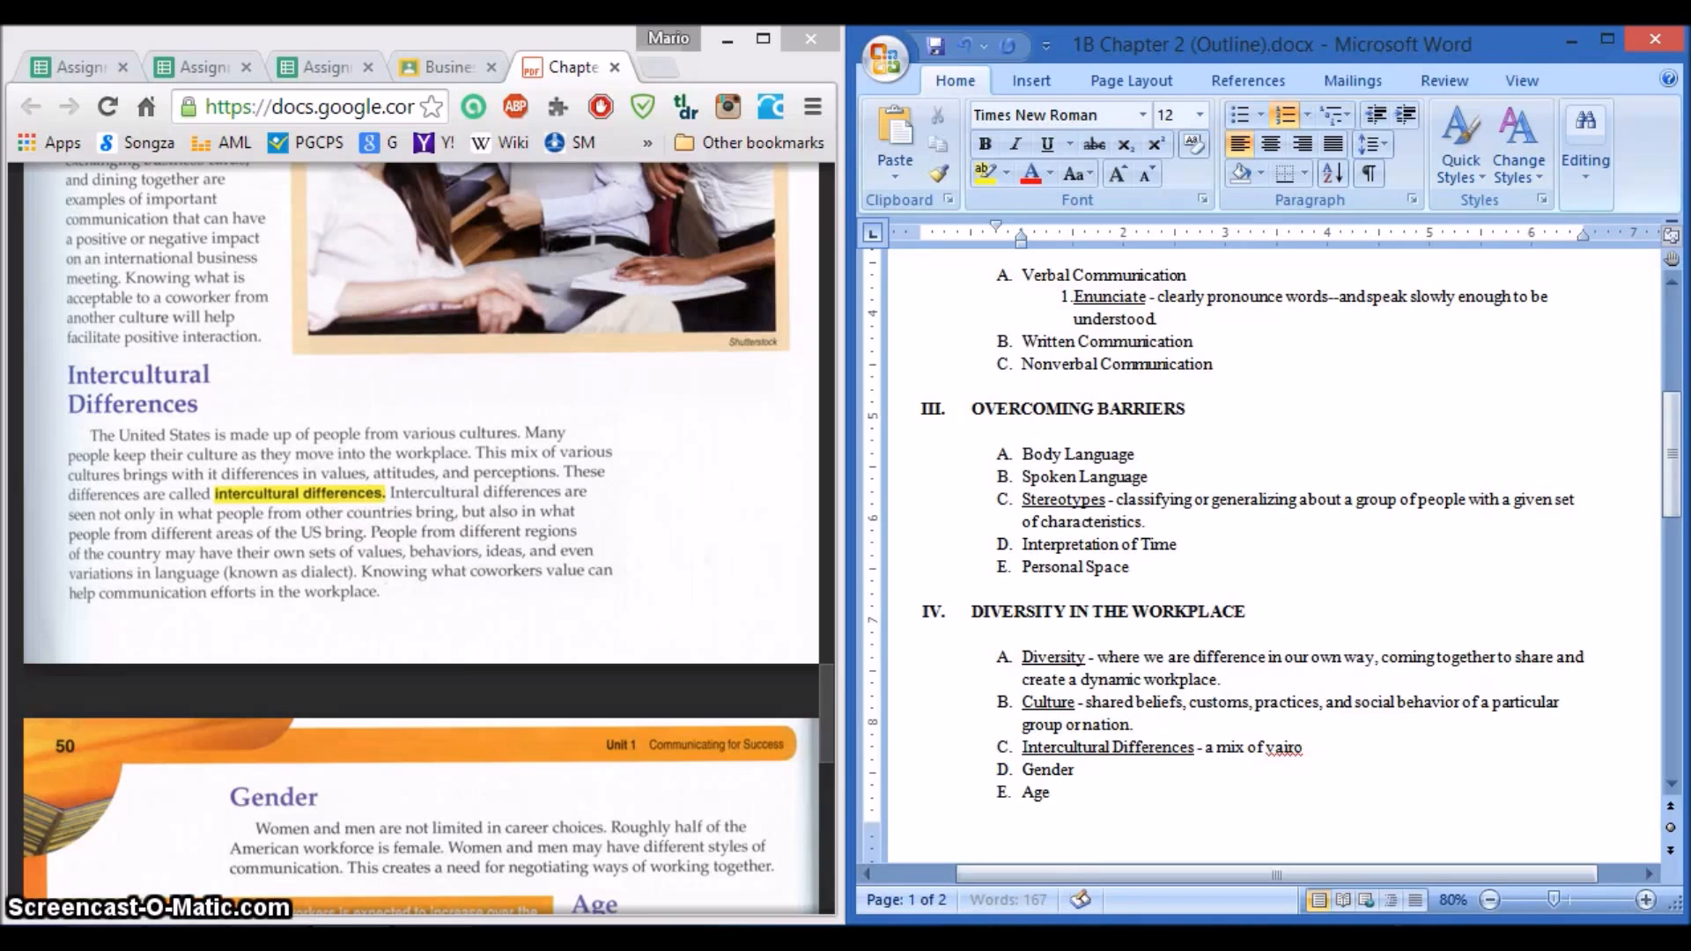
key(BackSpace)
text(rious cultures)
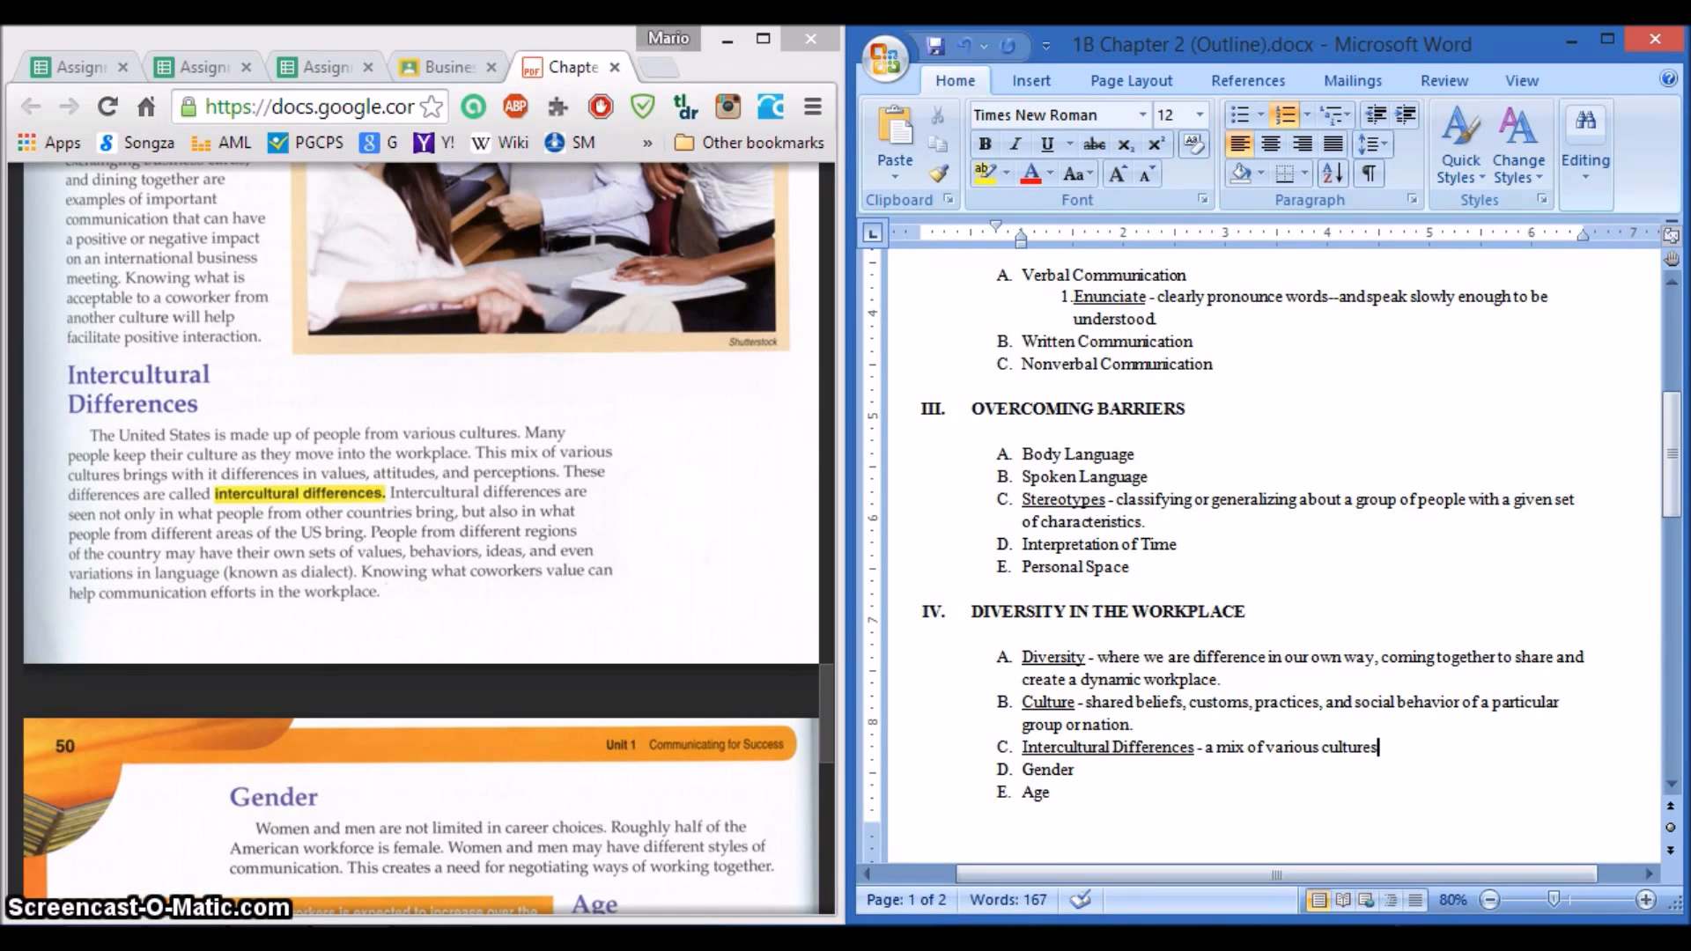
text( that bring)
text(s)
text( difference)
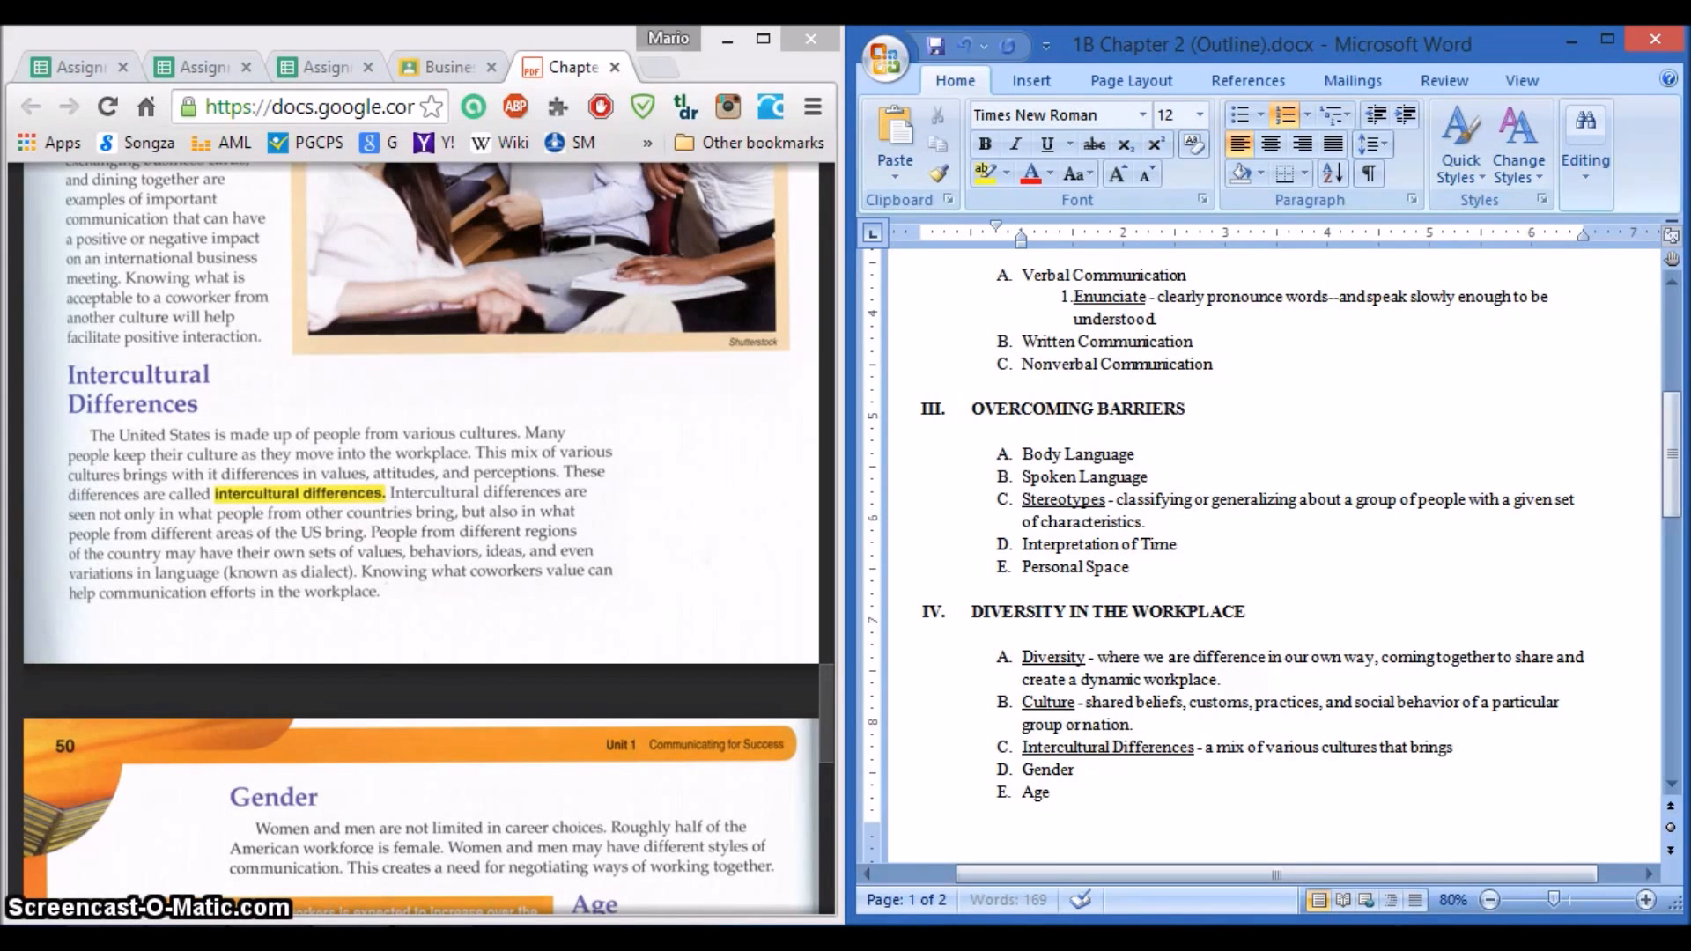
text(s in values)
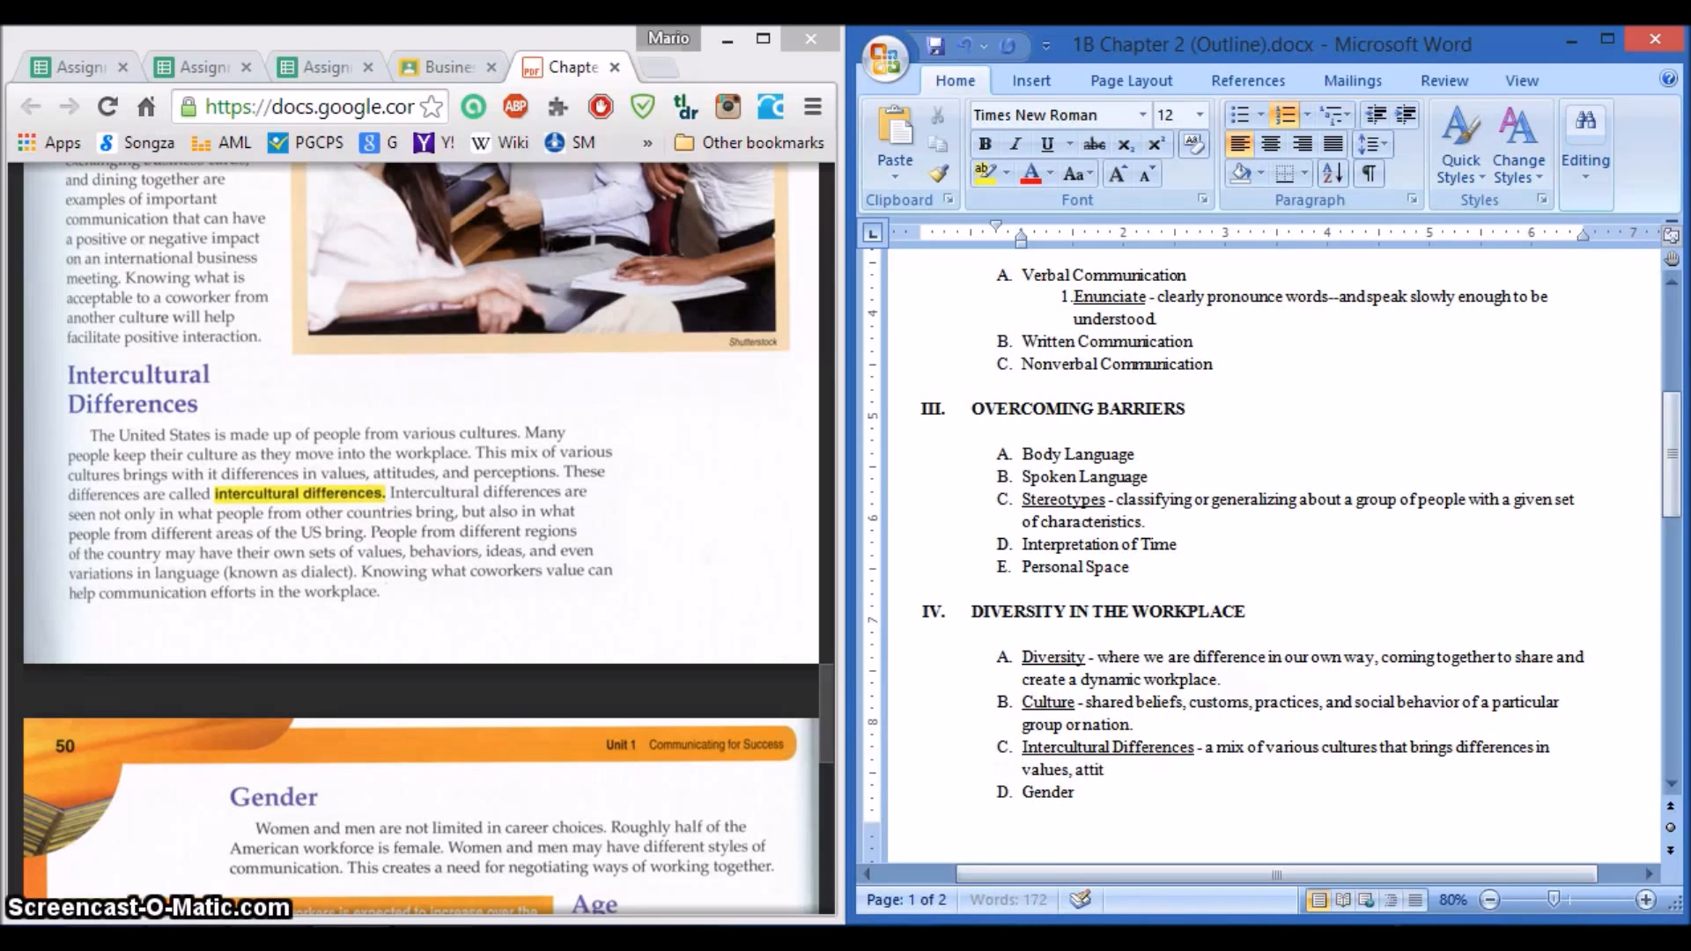
text(, attitudes, and perceptions.)
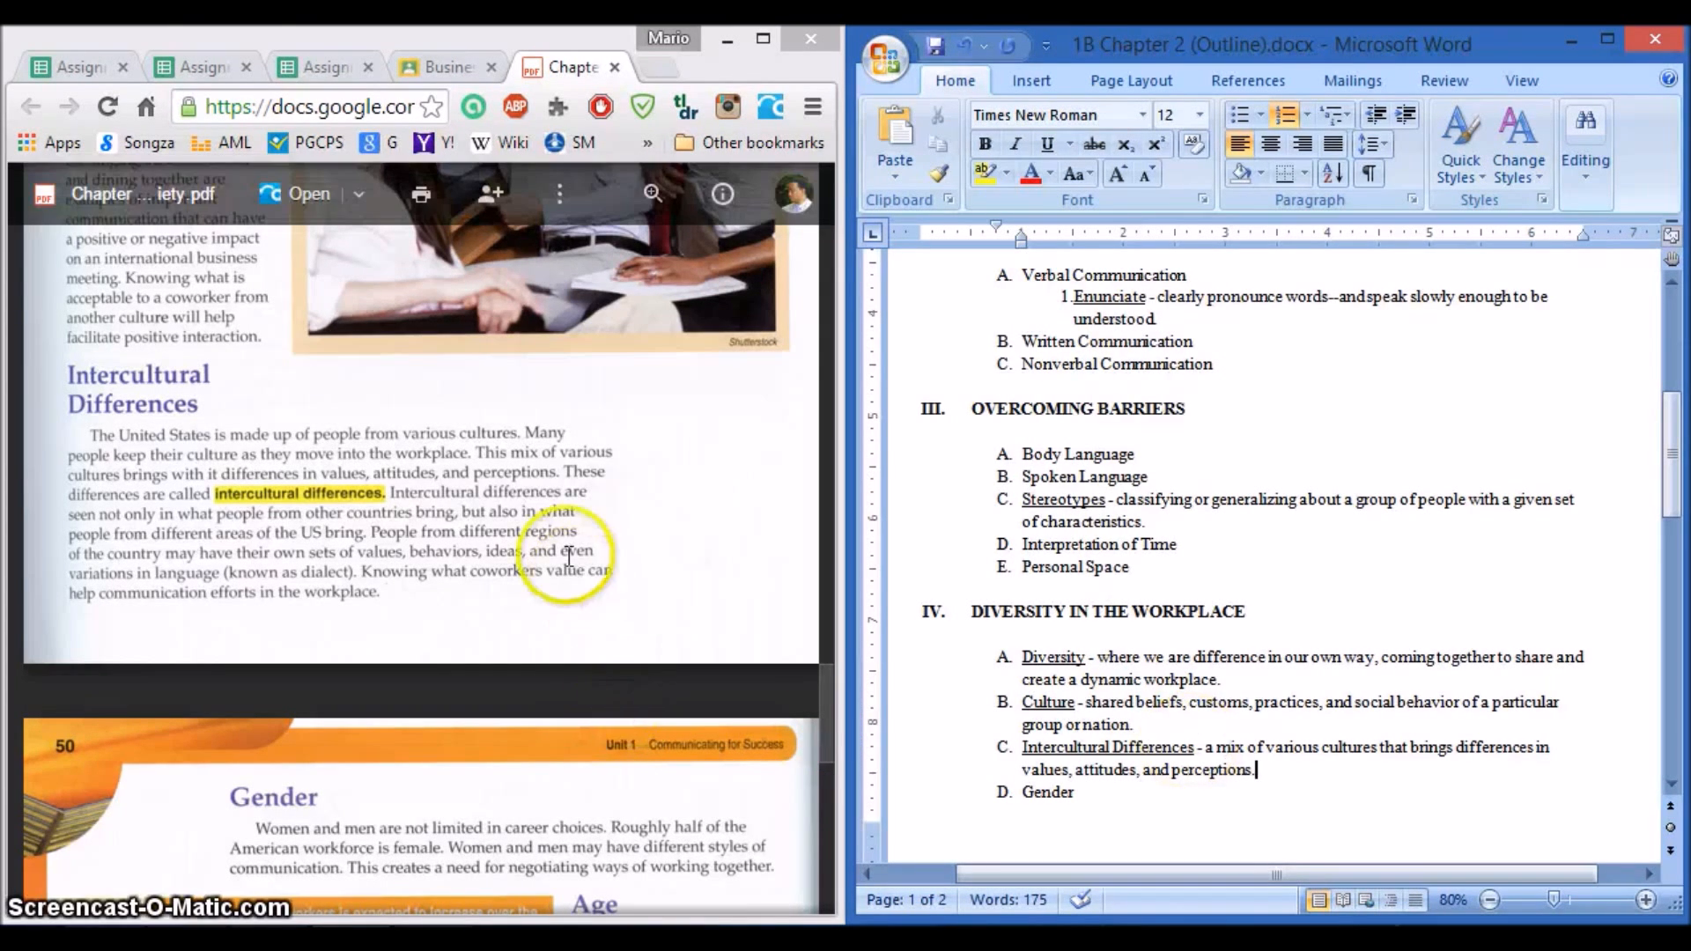
Step: Add an empty line below heading V. ETHICAL COMMUNICATION
click(516, 526)
scroll(515, 526, down, 5)
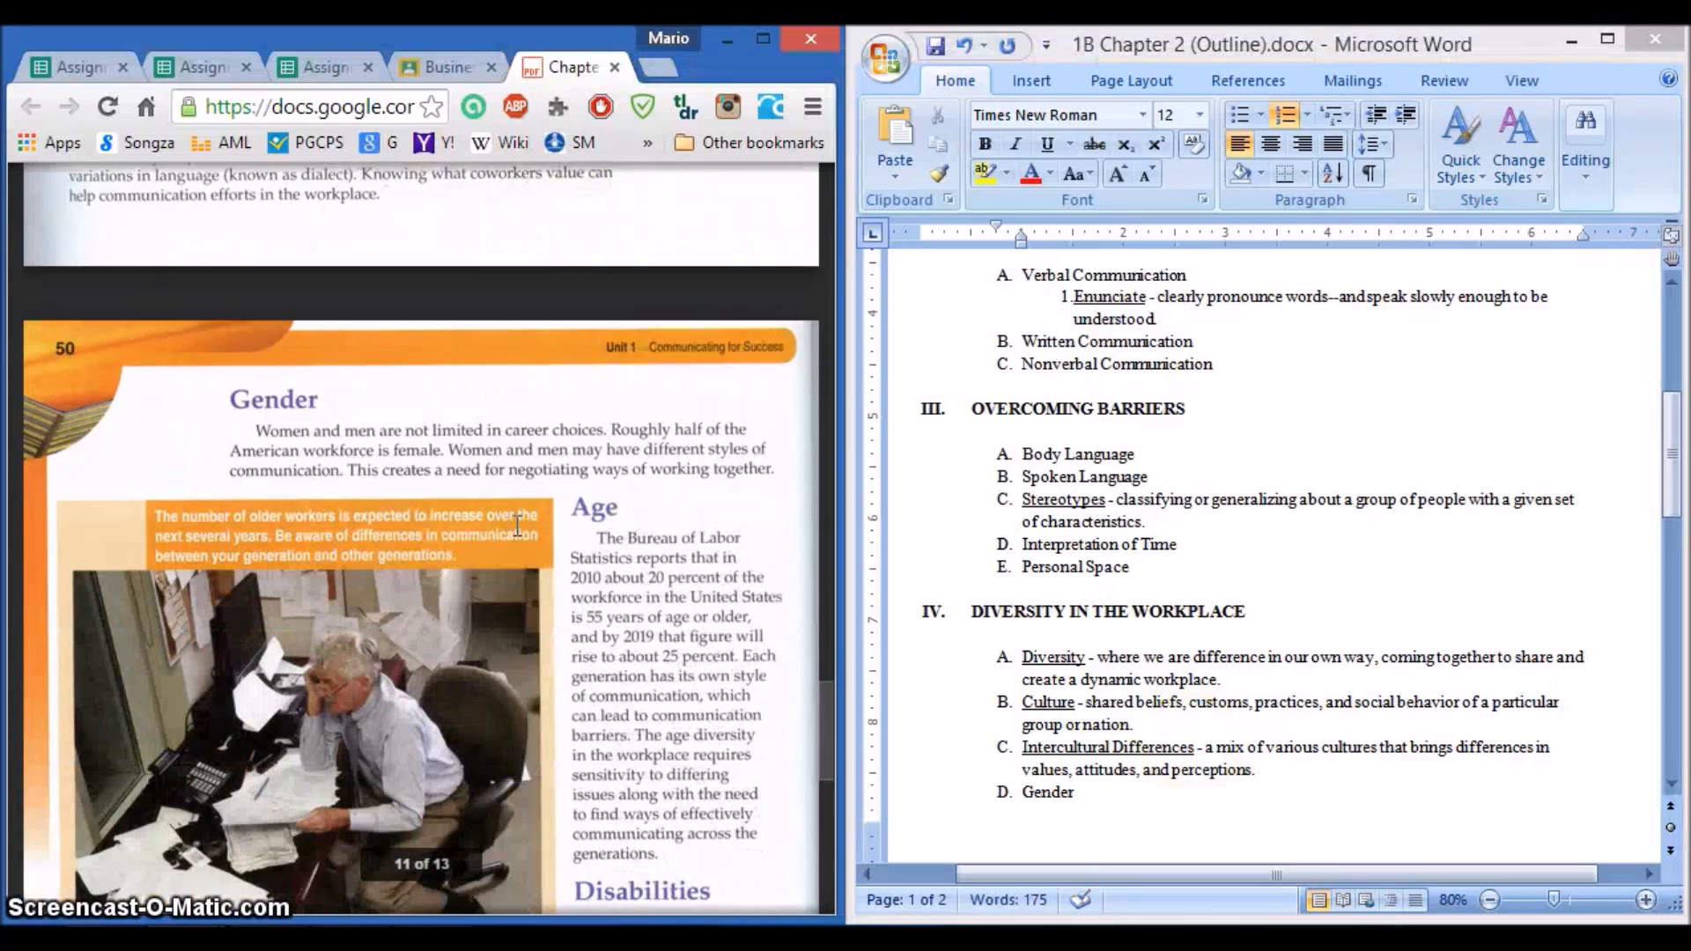
scroll(517, 526, down, 14)
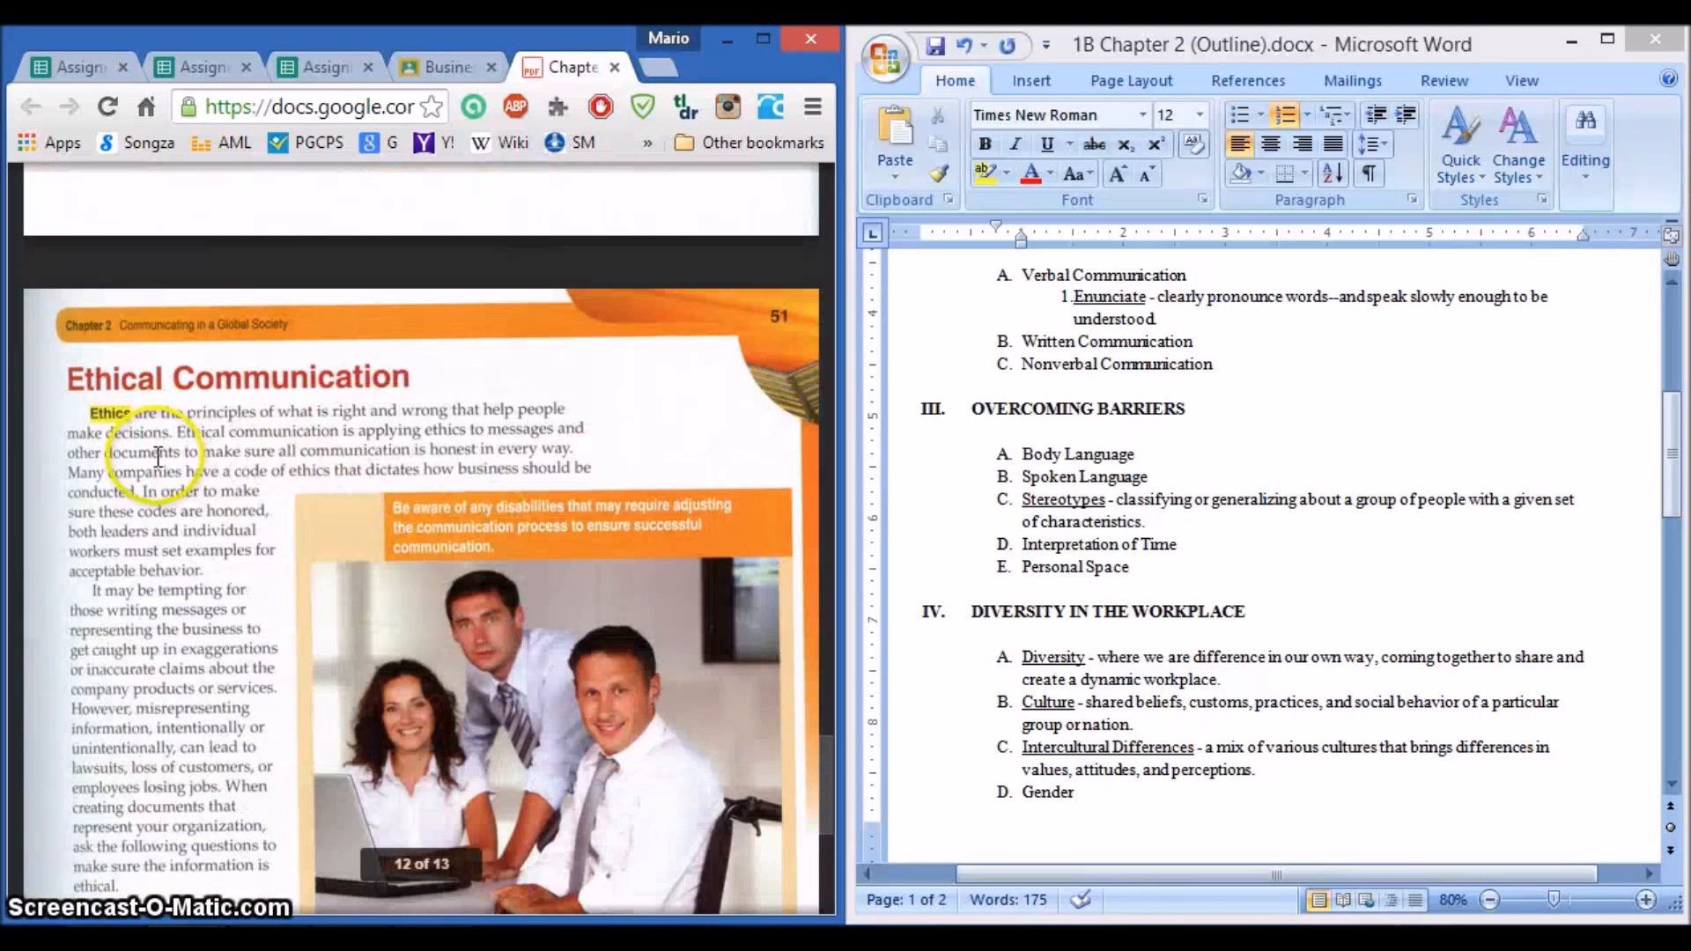
scroll(1266, 560, down, 6)
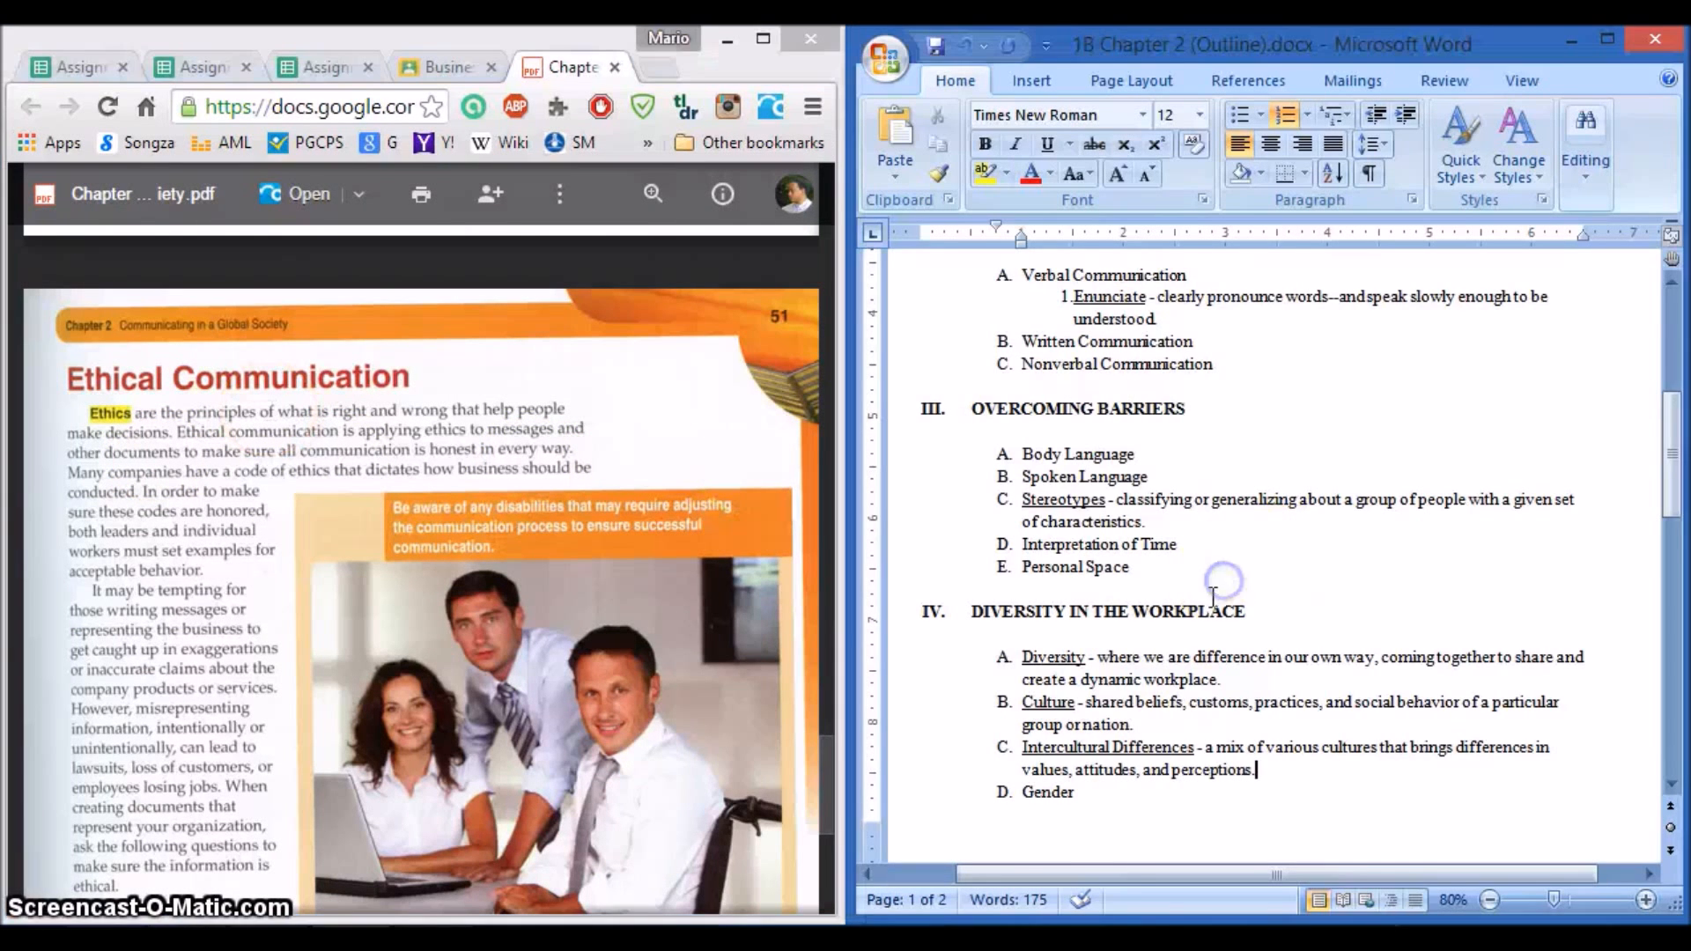
scroll(1212, 598, down, 7)
click(1013, 583)
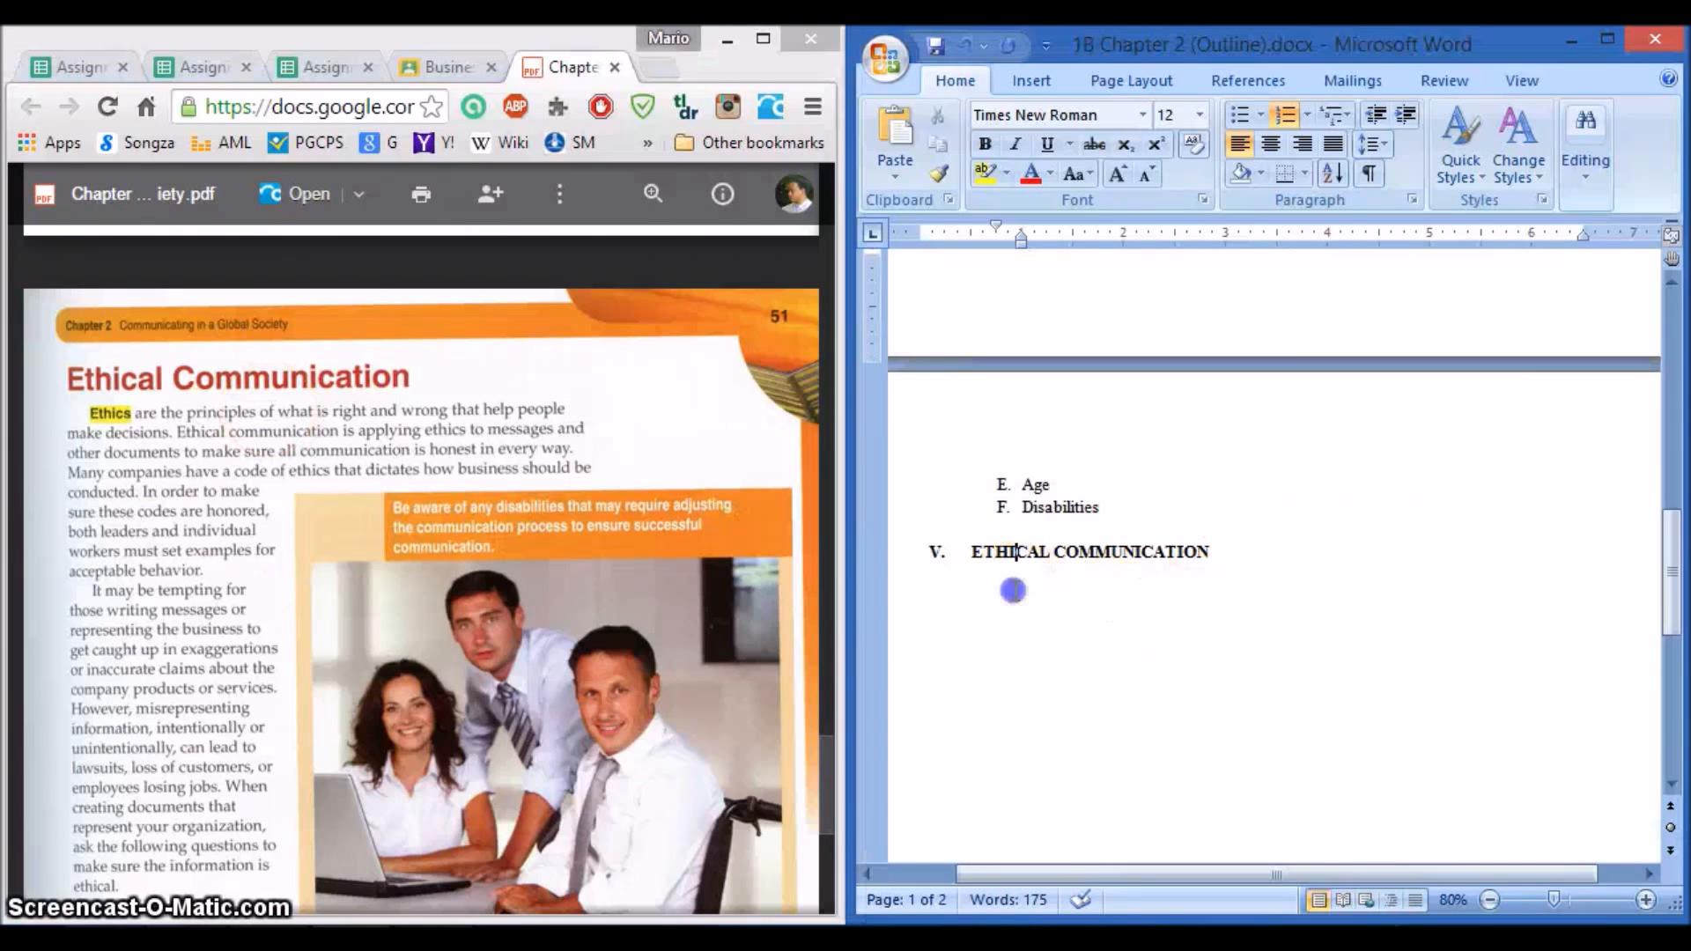
click(996, 596)
click(1270, 556)
key(Return)
key(BackSpace)
key(Return)
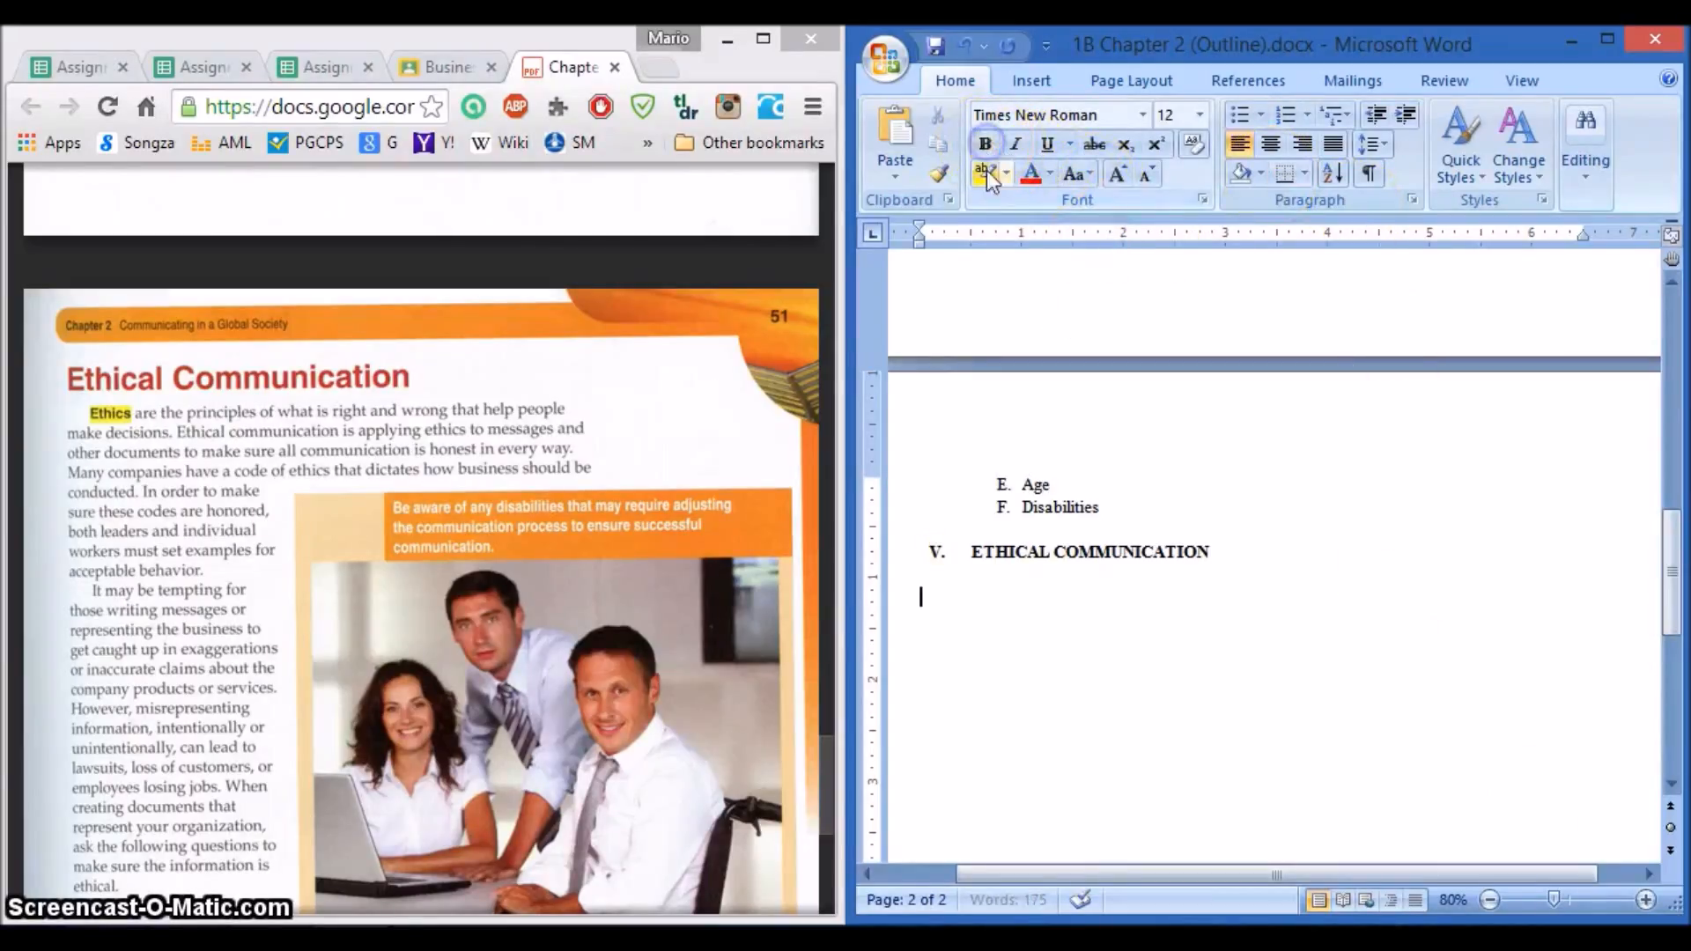
Step: Format the new line as a lettered subtopic, copying the Diversity item's list style
click(1284, 122)
scroll(1193, 702, up, 3)
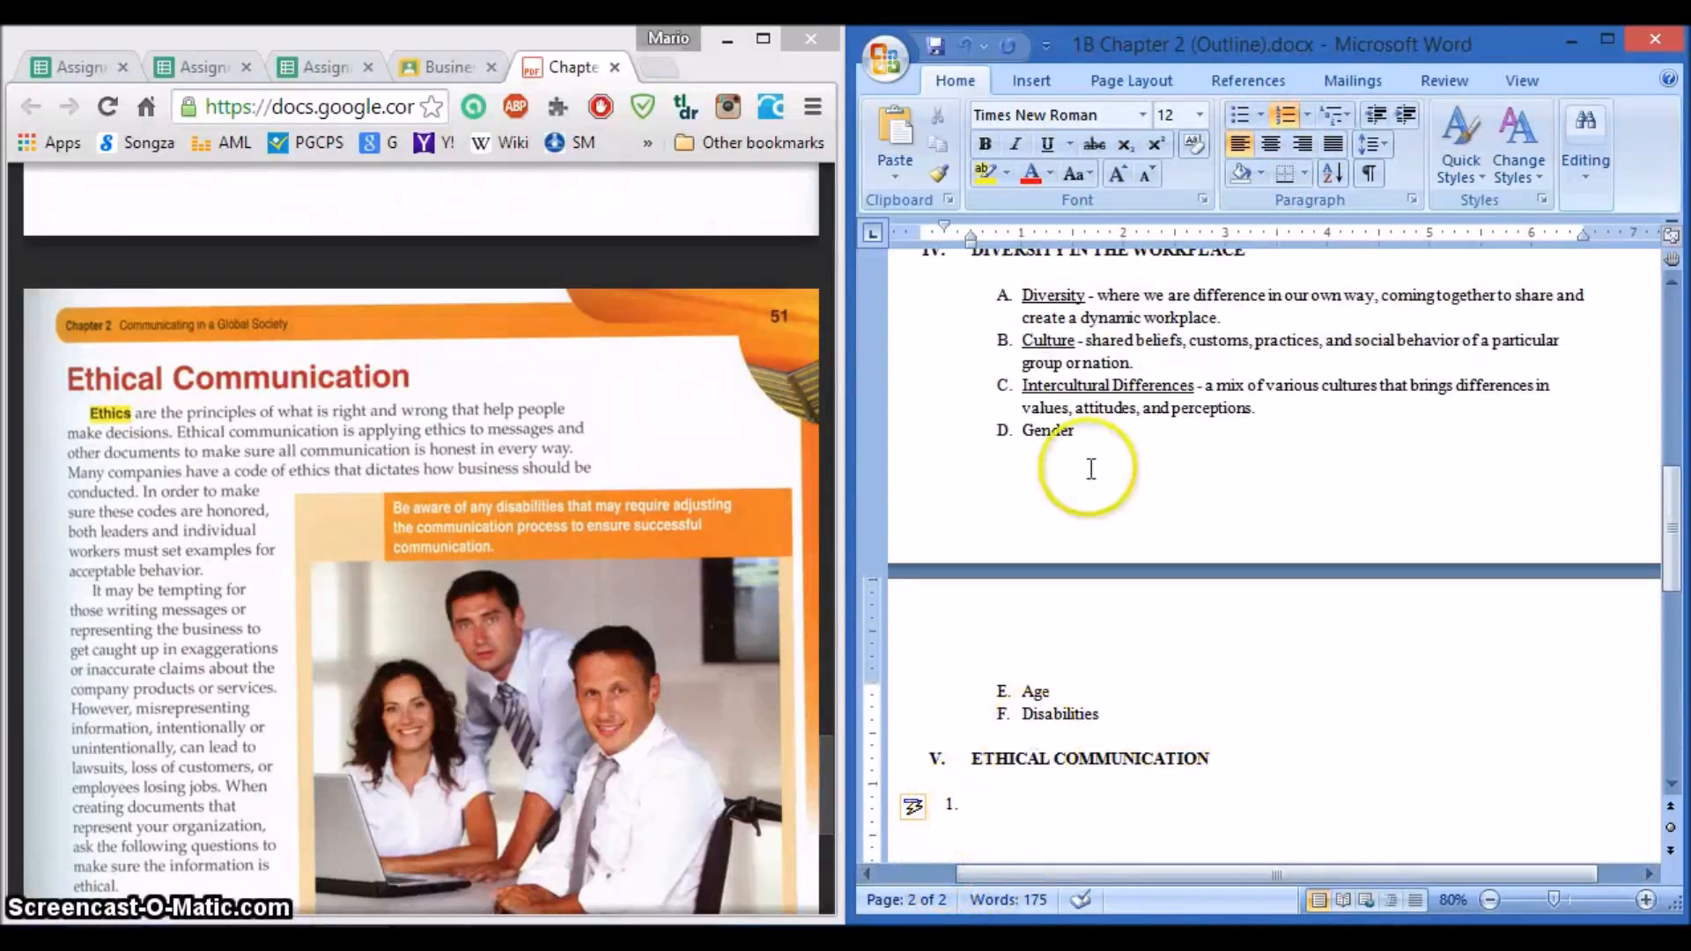
drag(1224, 319, 1037, 297)
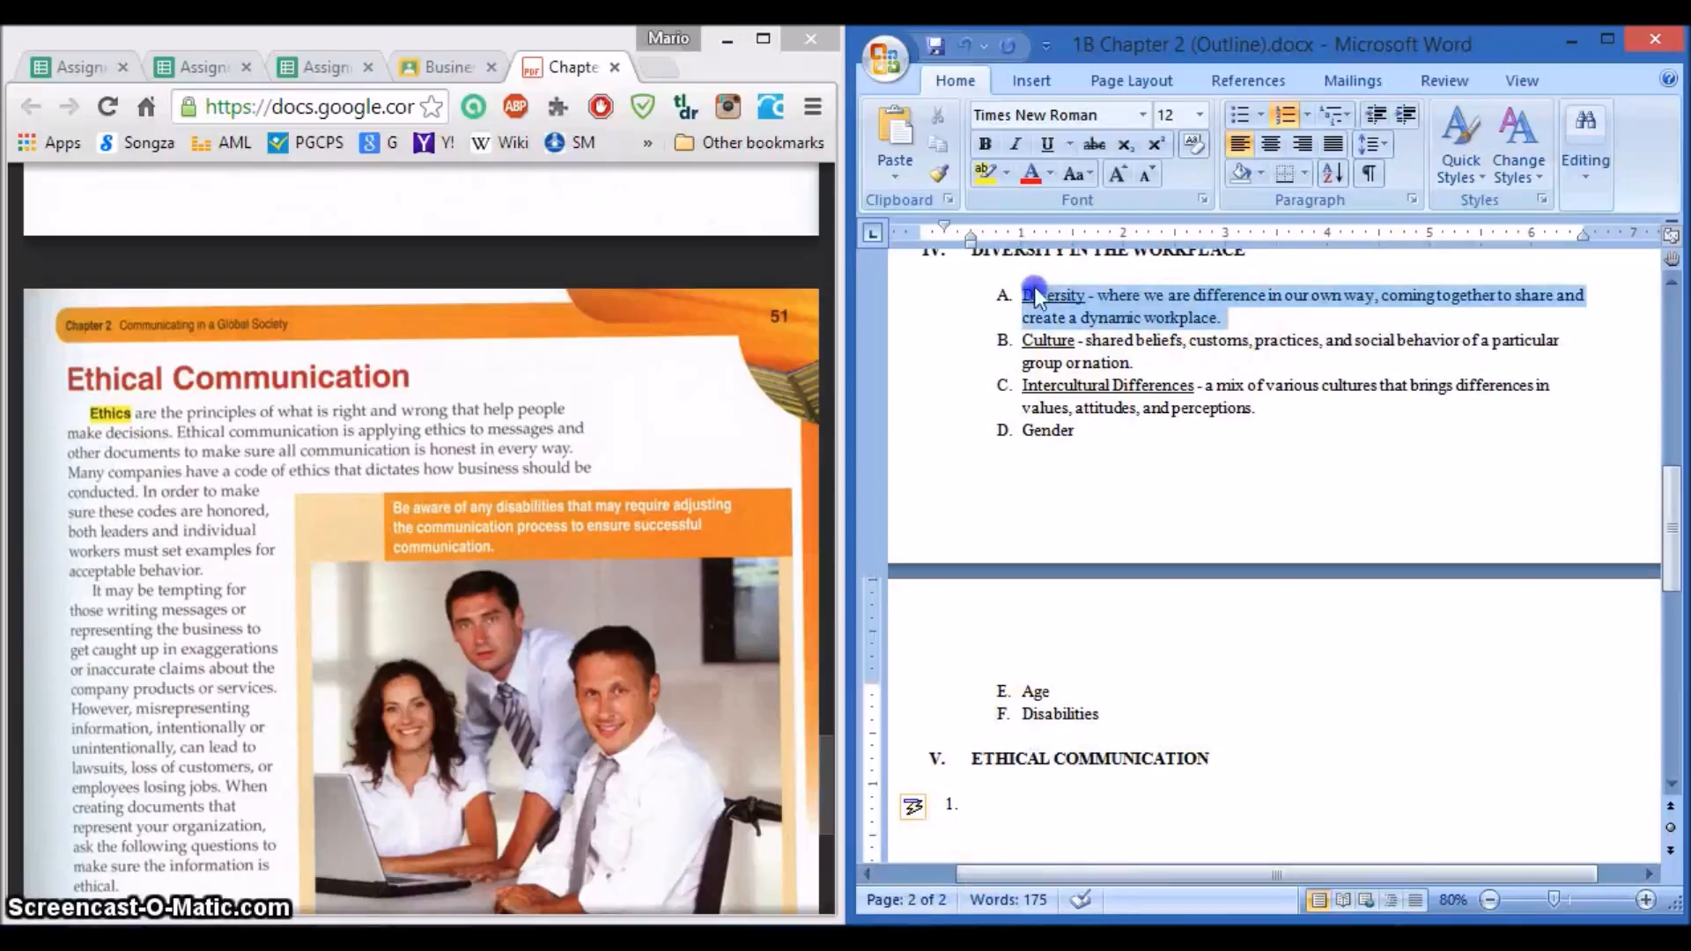
mouse_move(1036, 209)
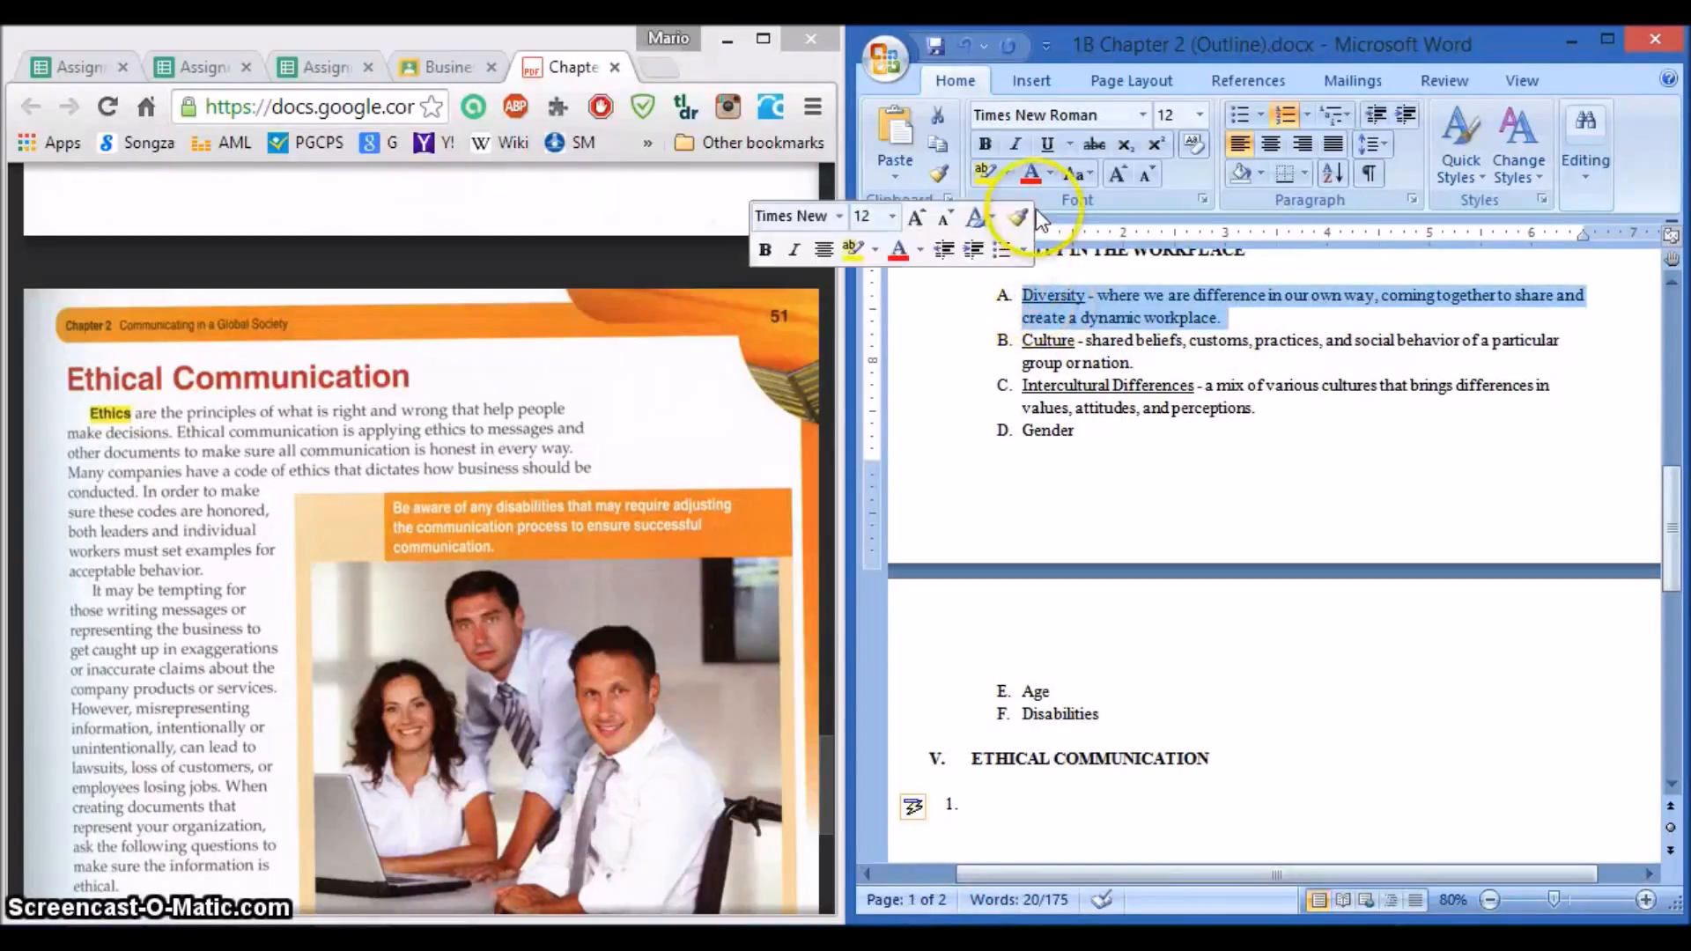
click(938, 173)
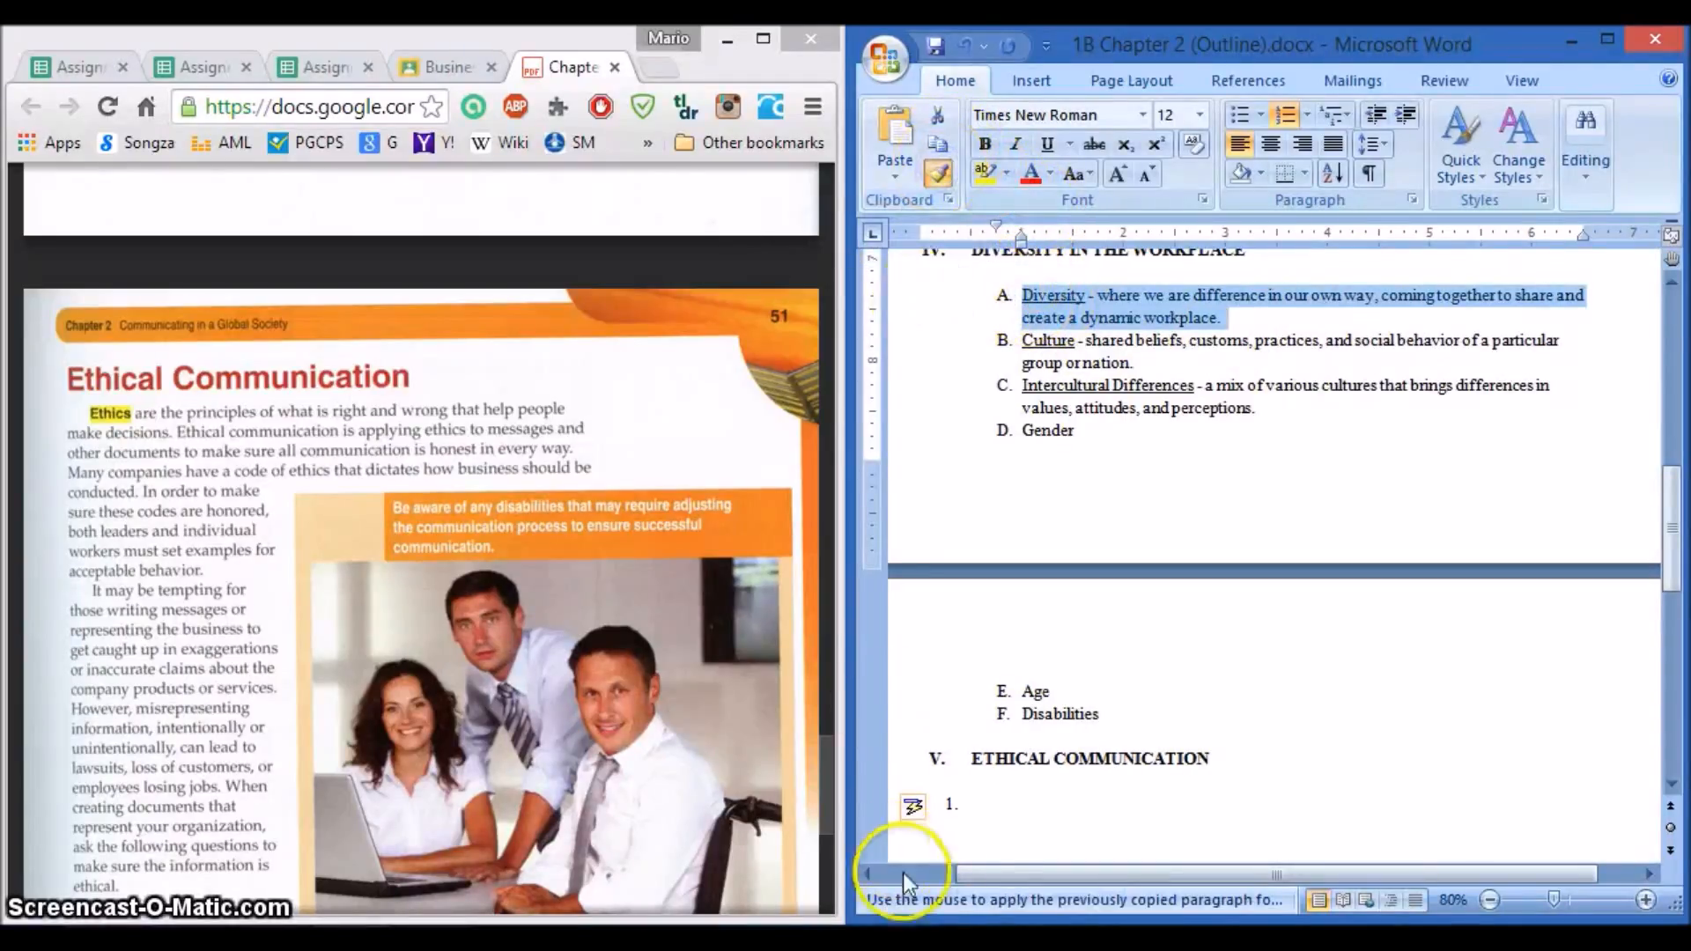
click(965, 805)
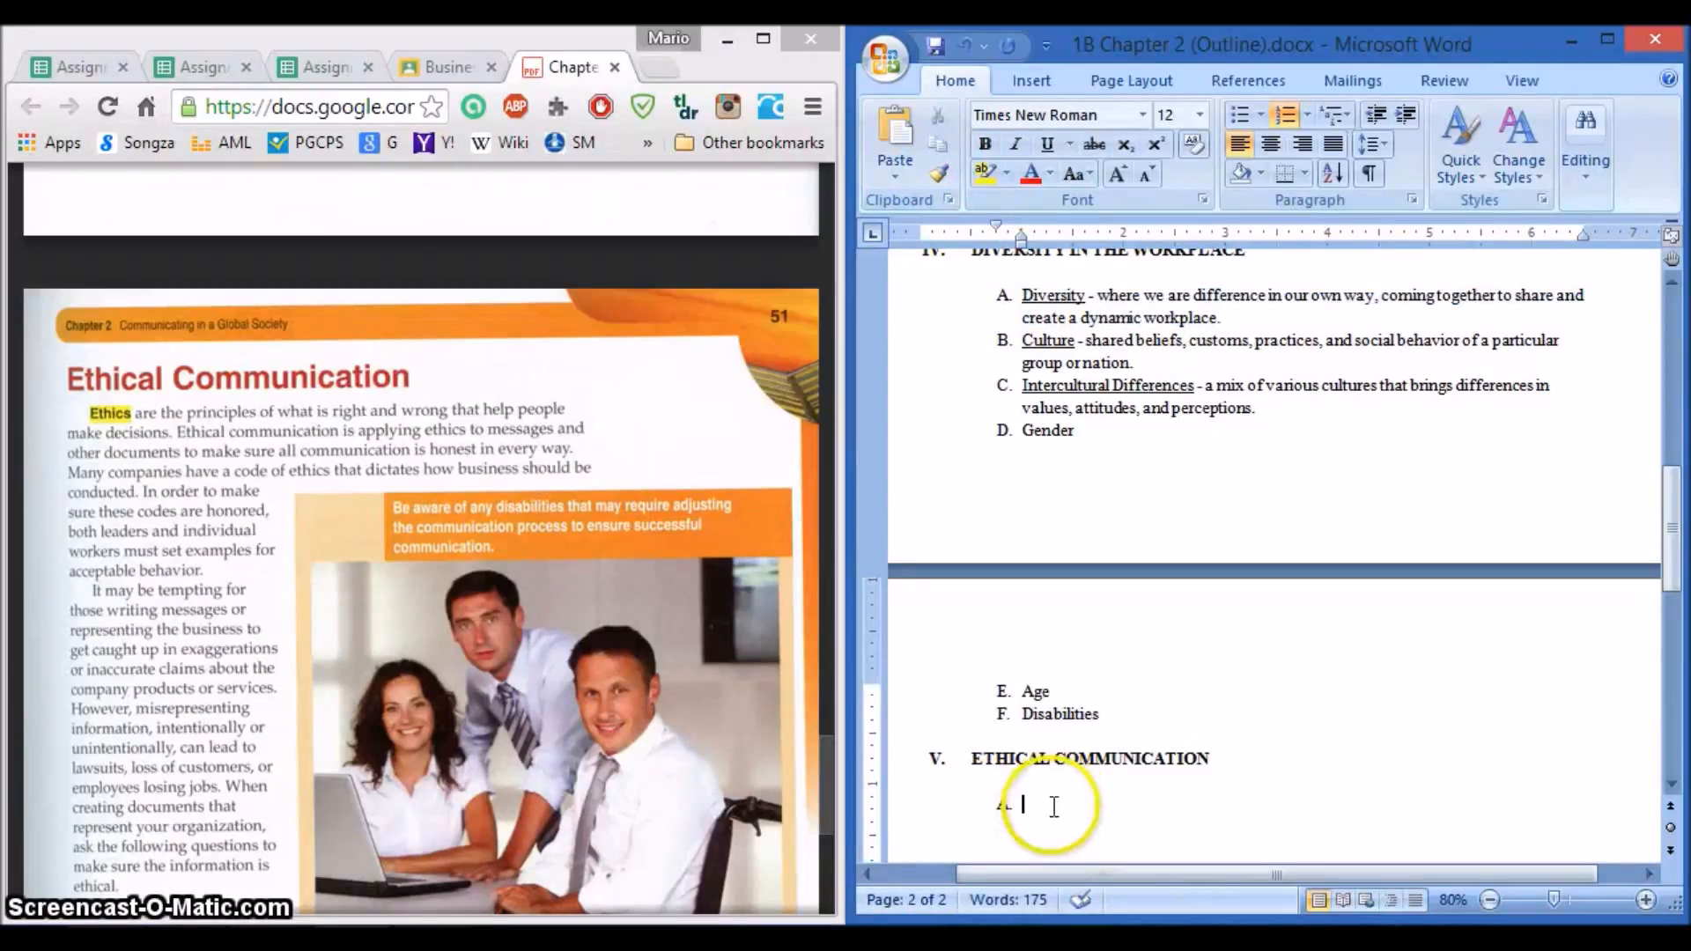
Step: Enter underlined 'Ethics' - the principles of what is right and wrong that help people make decisions
text(j)
key(BackSpace)
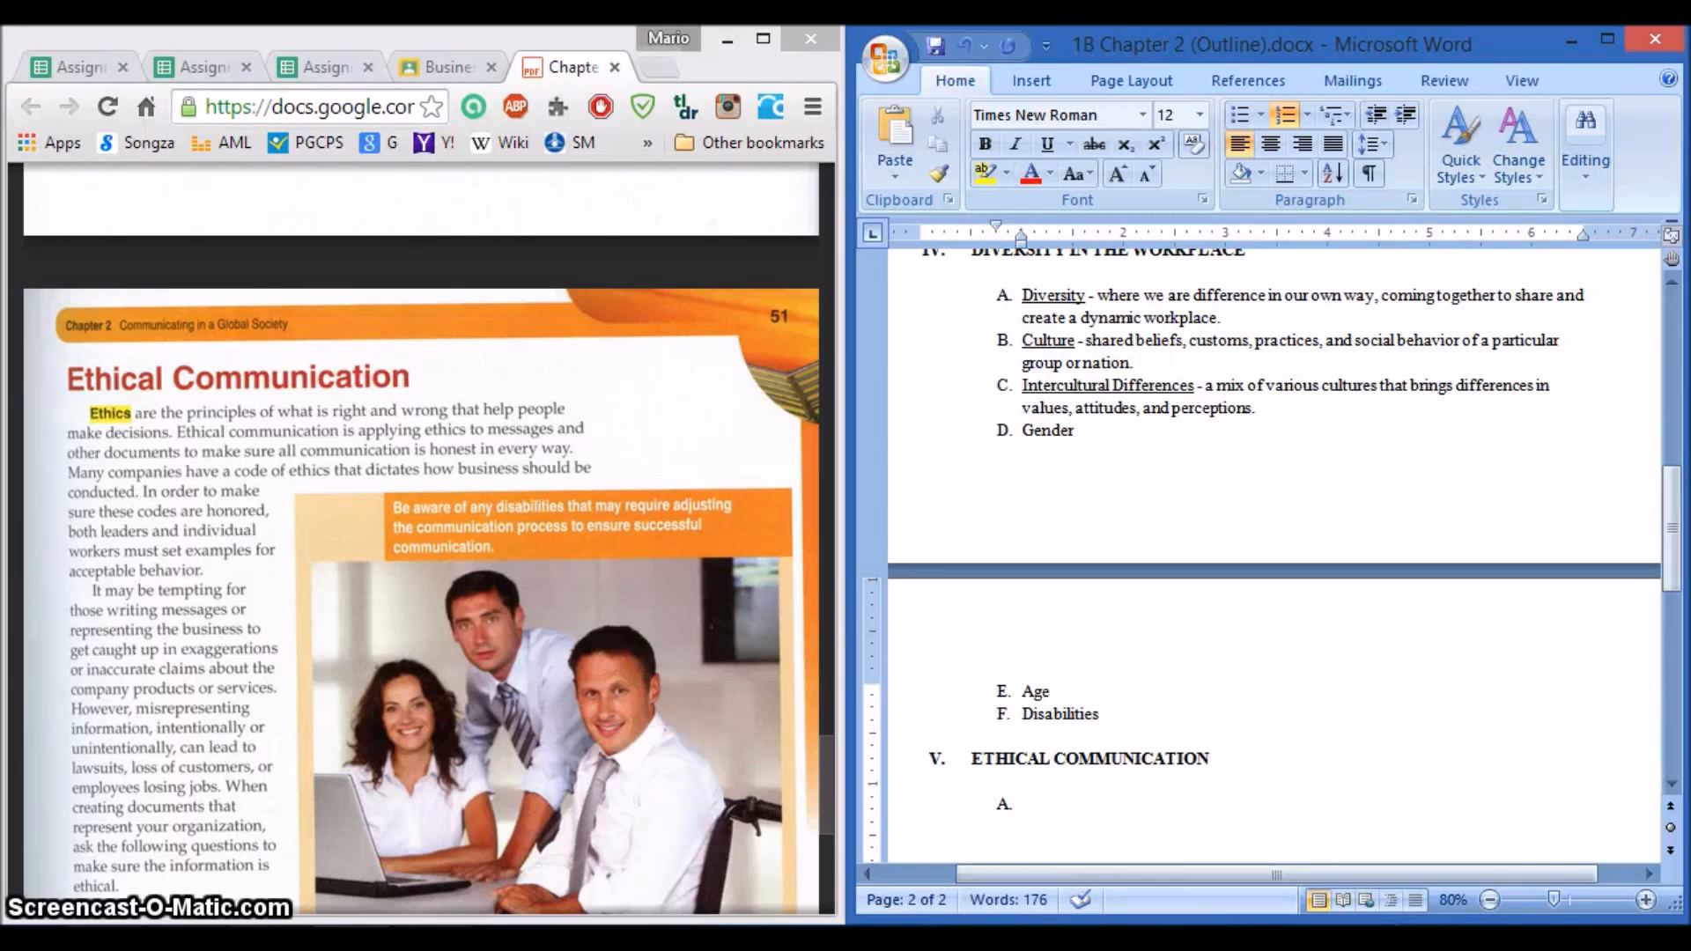
key(ctrl+u)
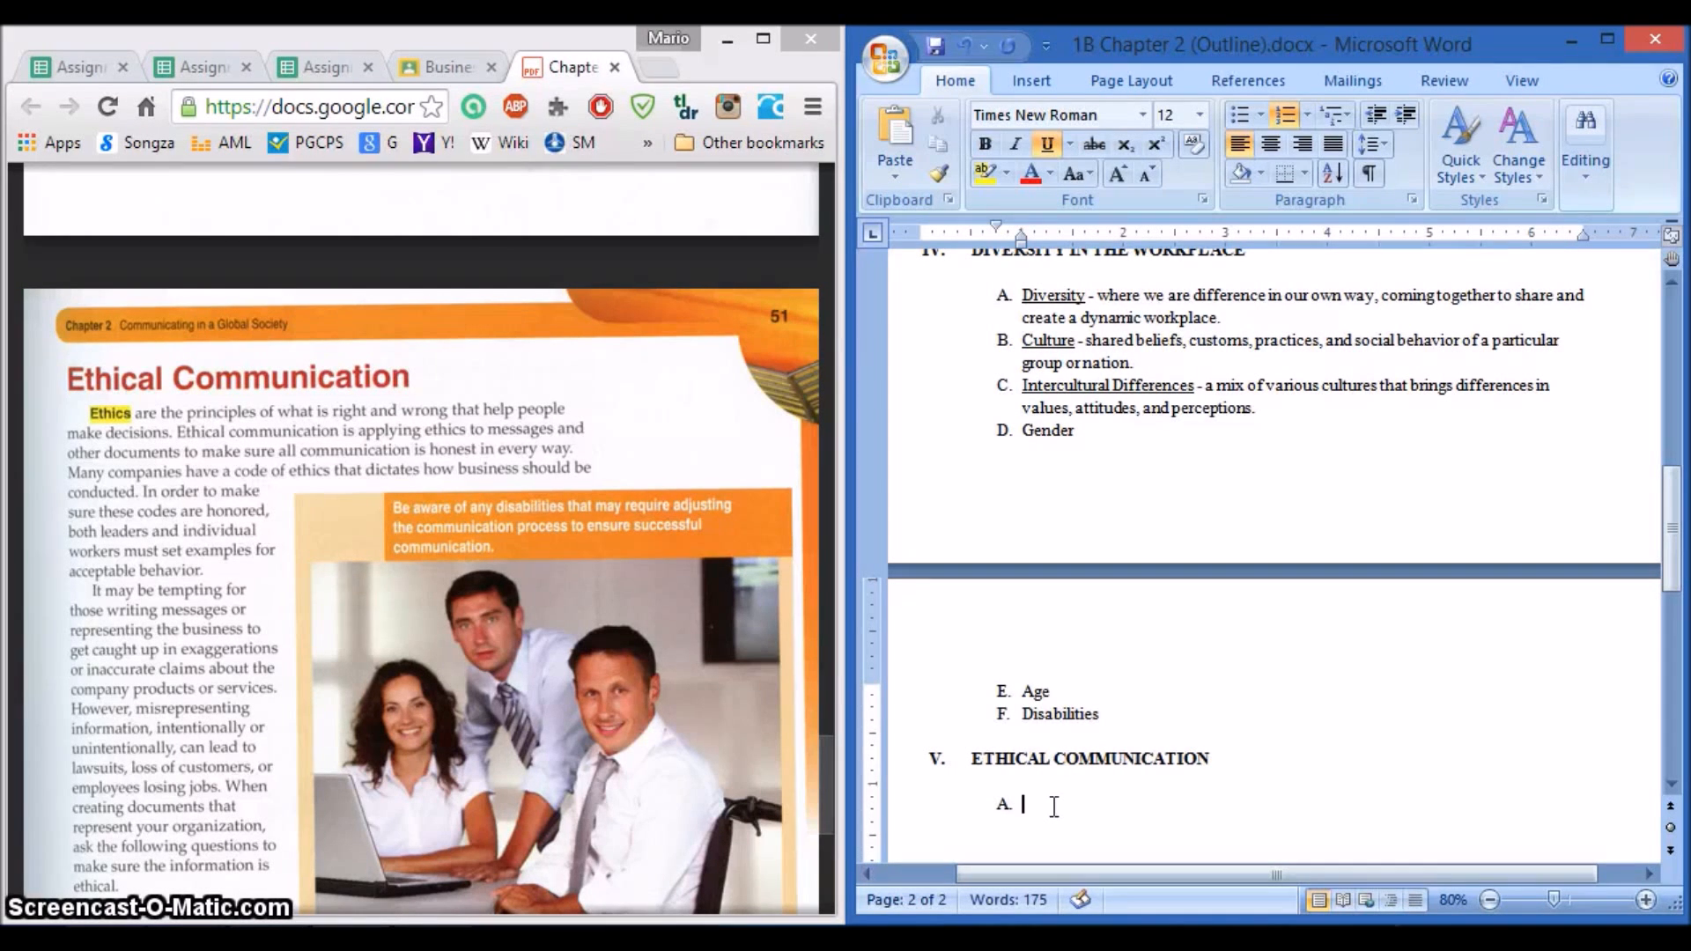
text(Ethics)
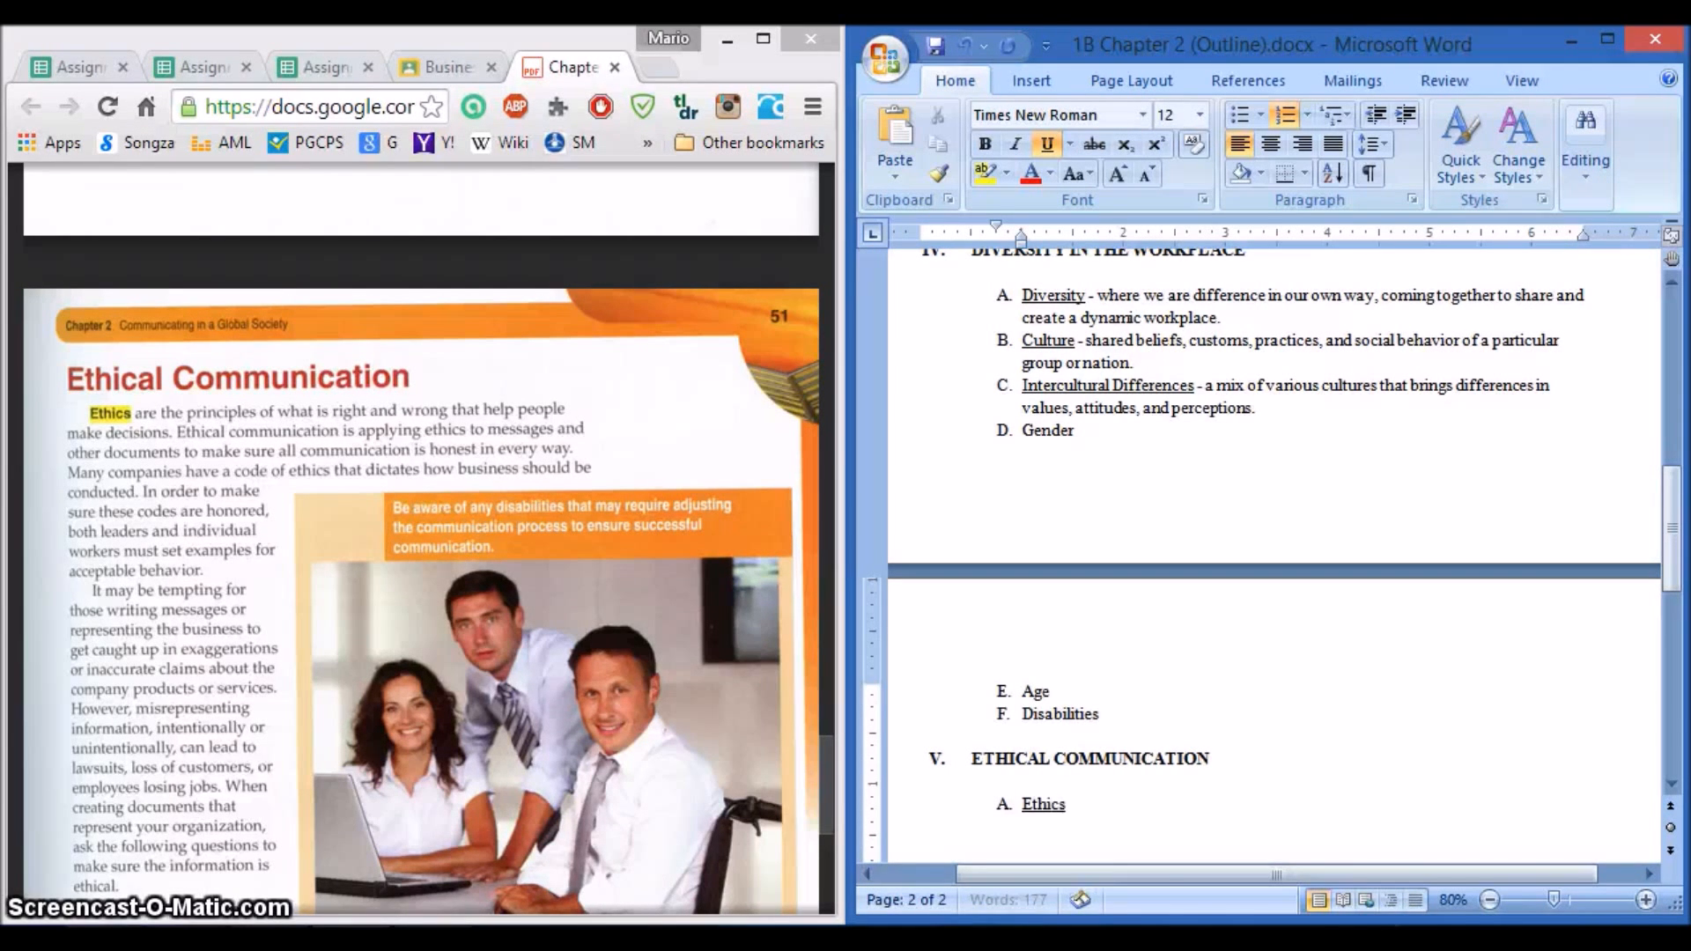
key(ctrl+u)
text(- )
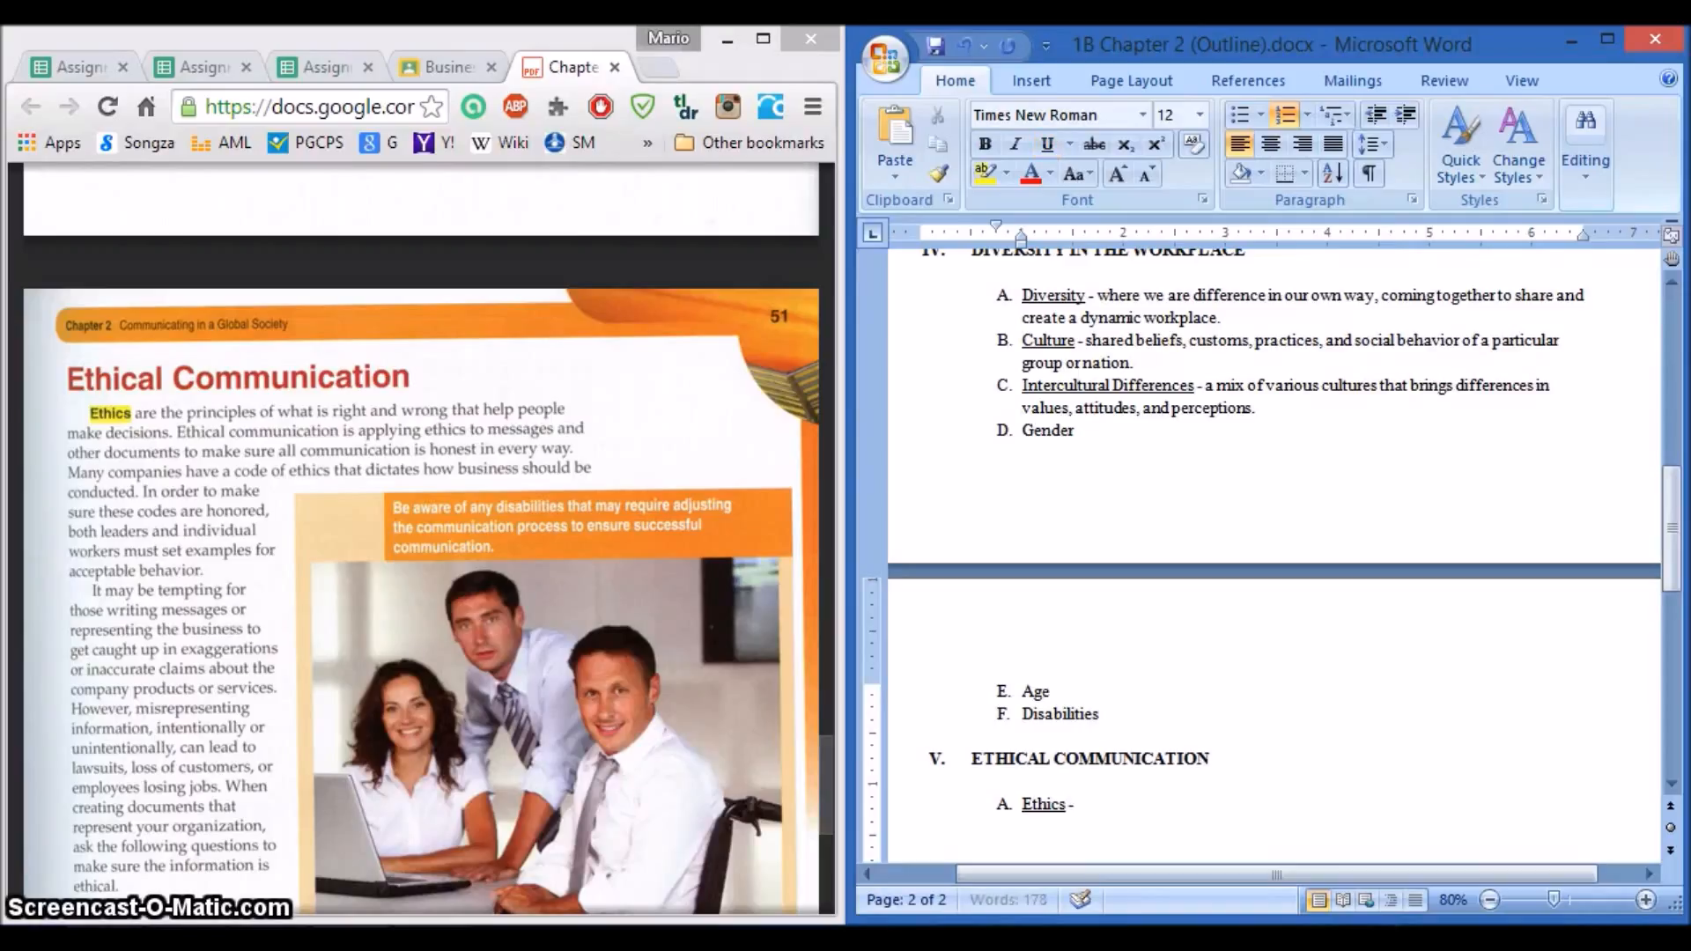
text(the principles of)
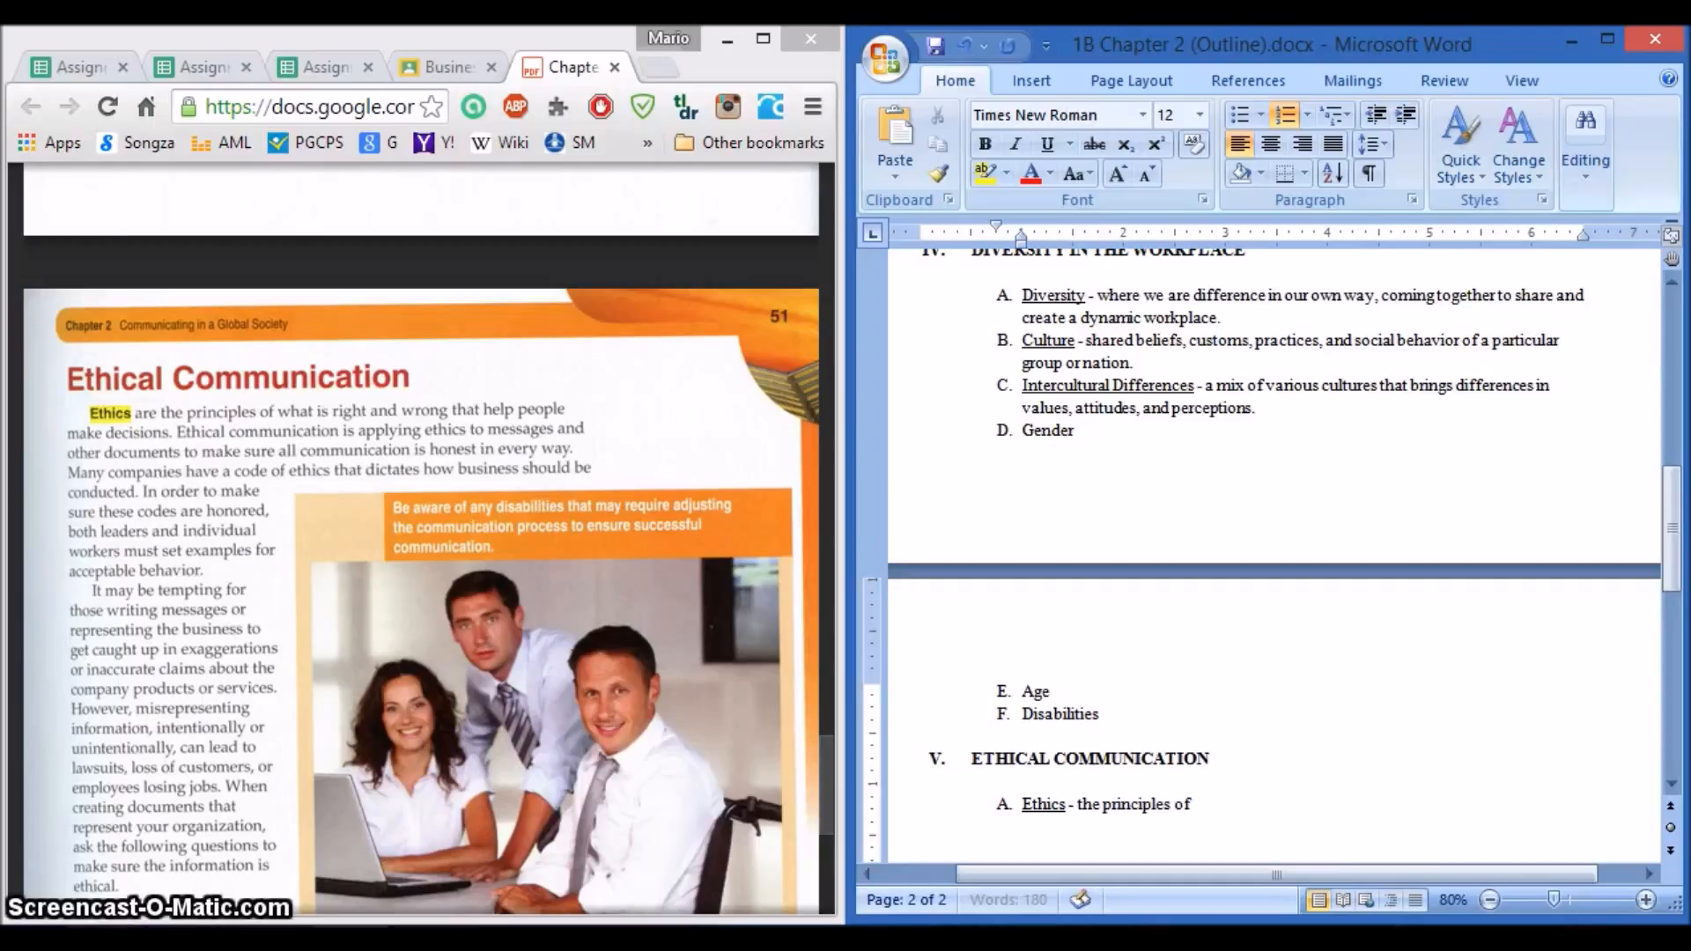
text( what is right and w)
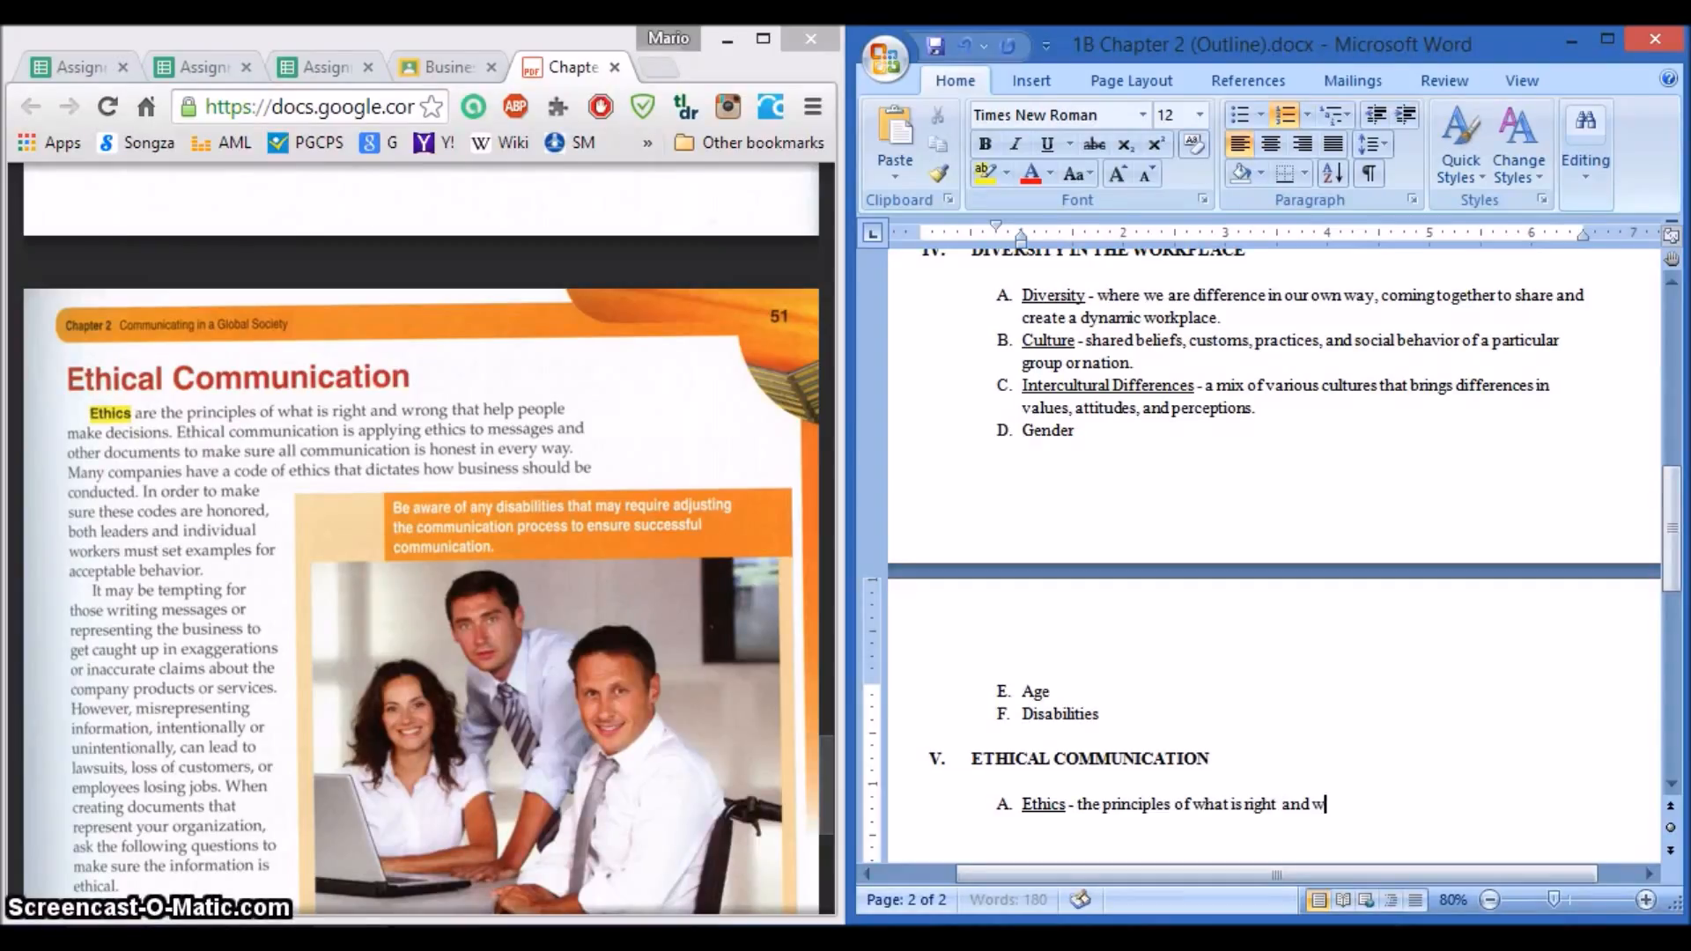
text(rong that help people make decisio)
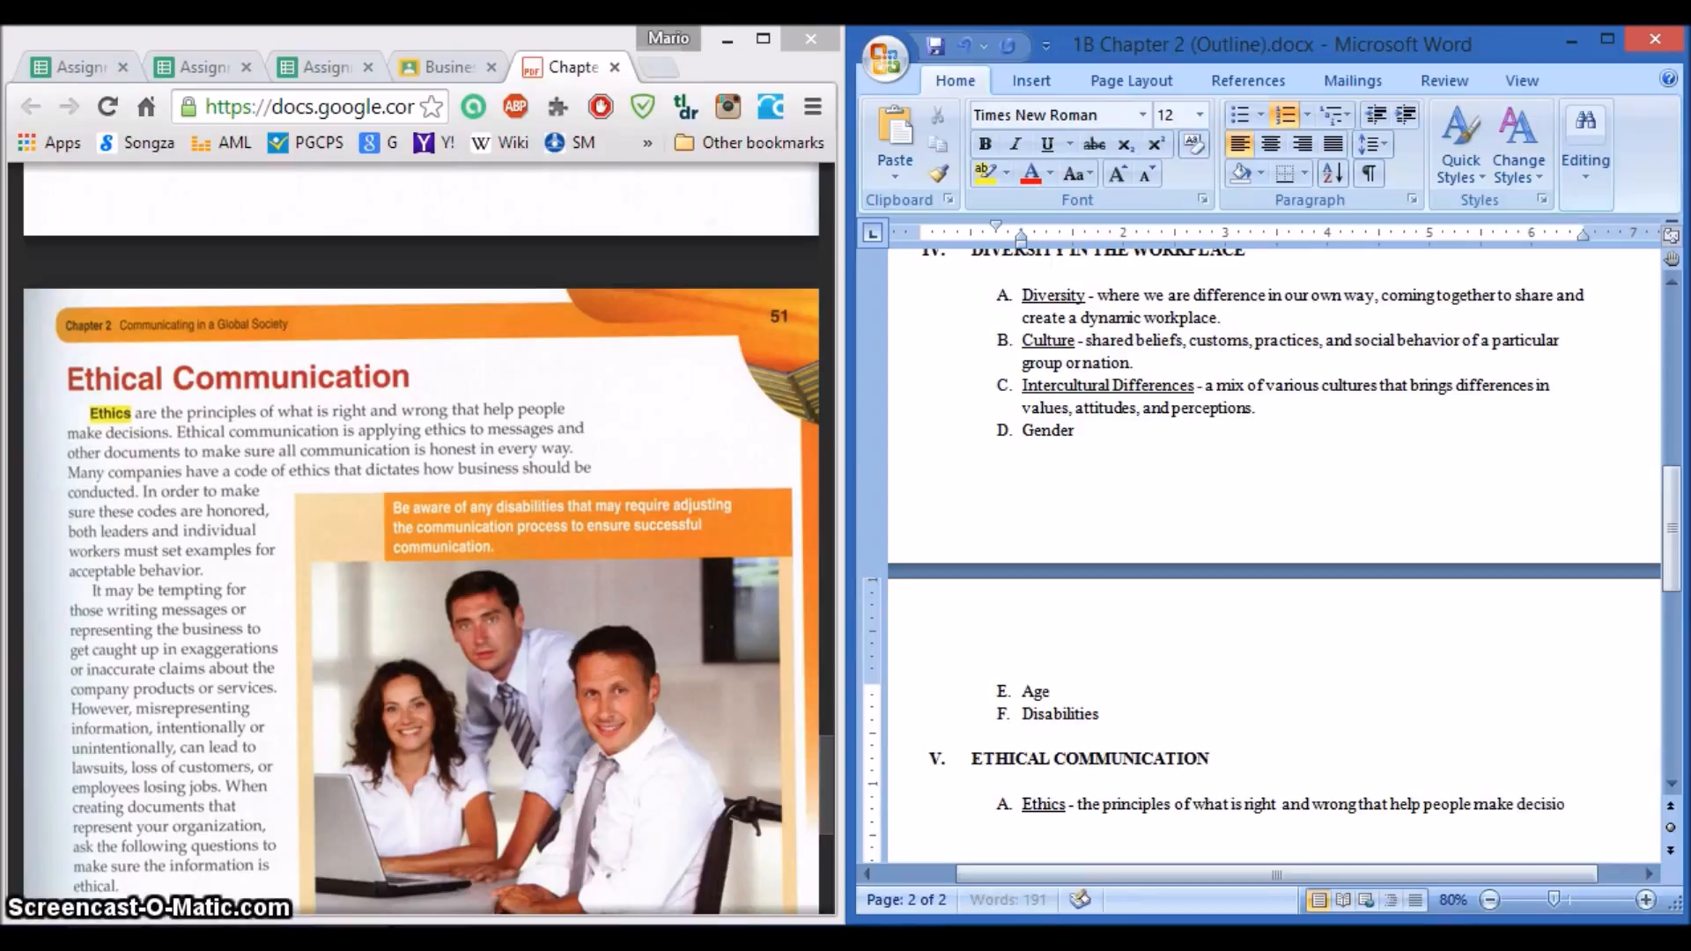
text(.)
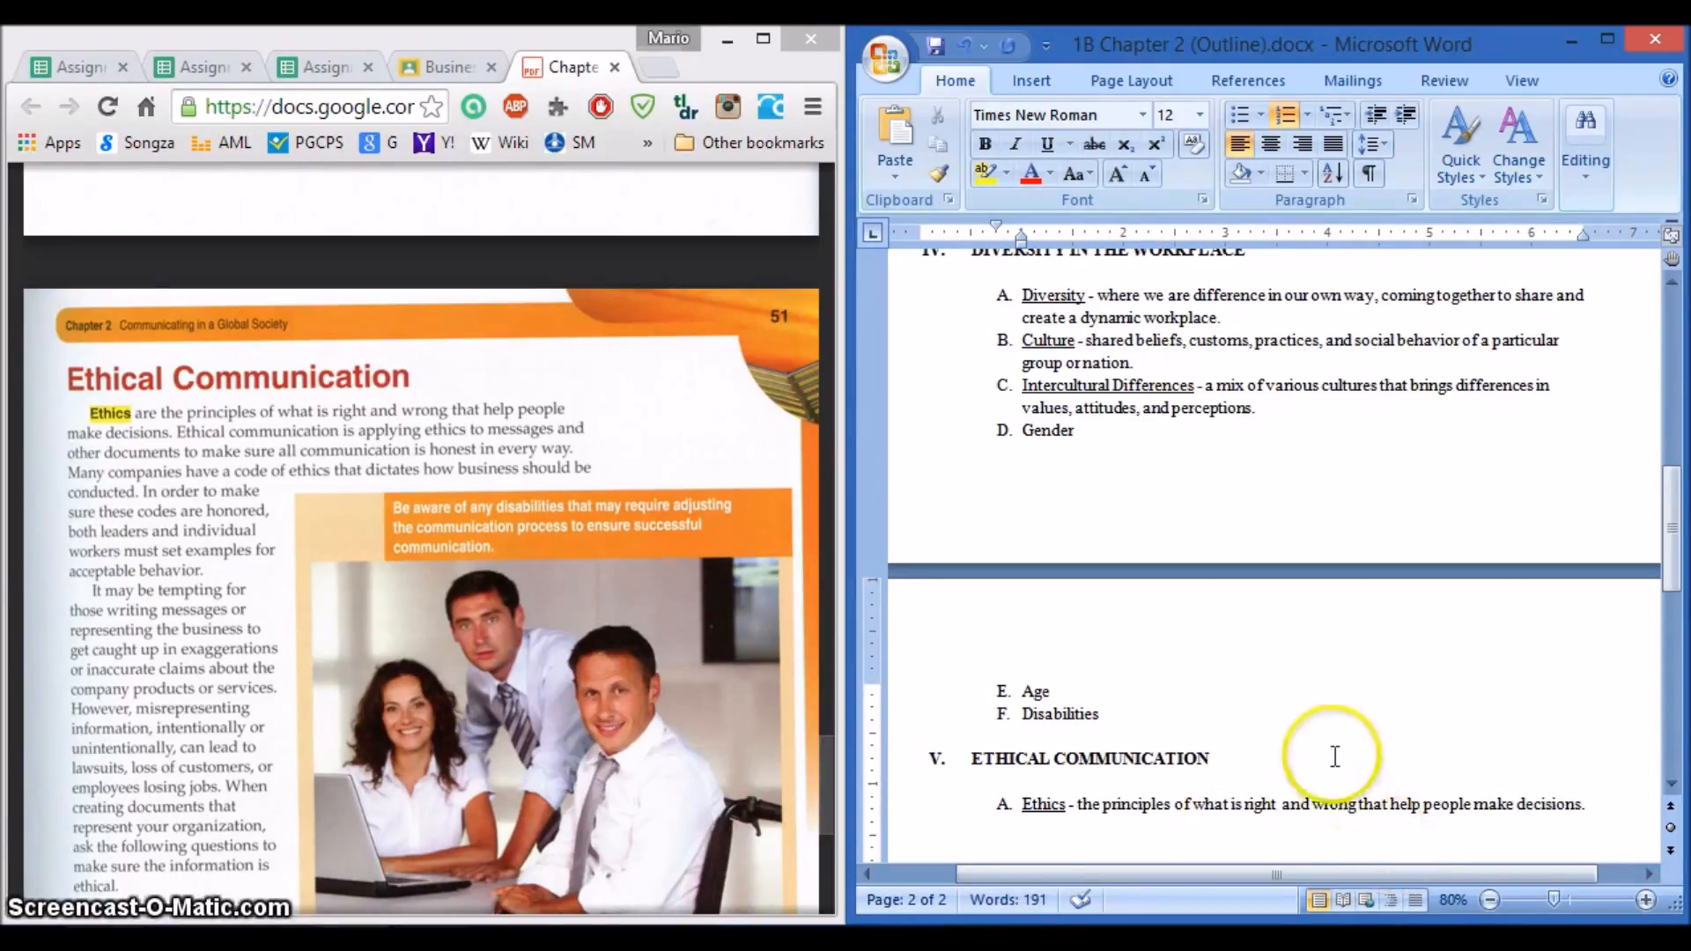
click(283, 472)
Step: Add item B: underlined 'Copyright' - the exclusive rights awarded to the author or creator of an original work
scroll(284, 467, down, 10)
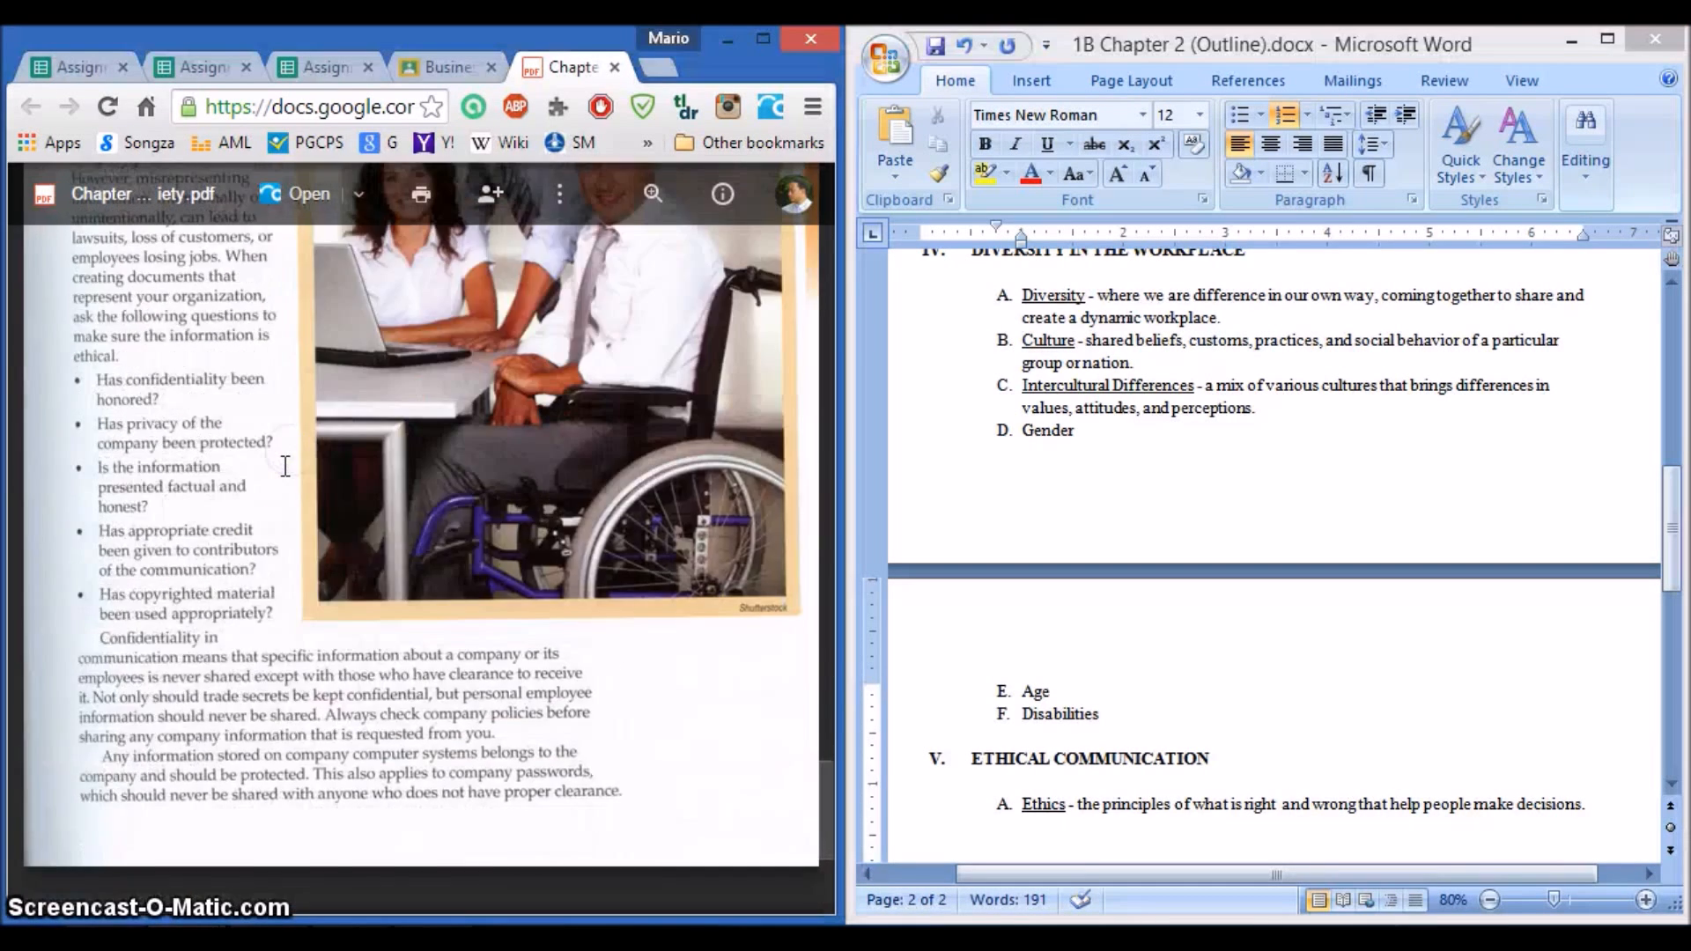
scroll(284, 464, down, 2)
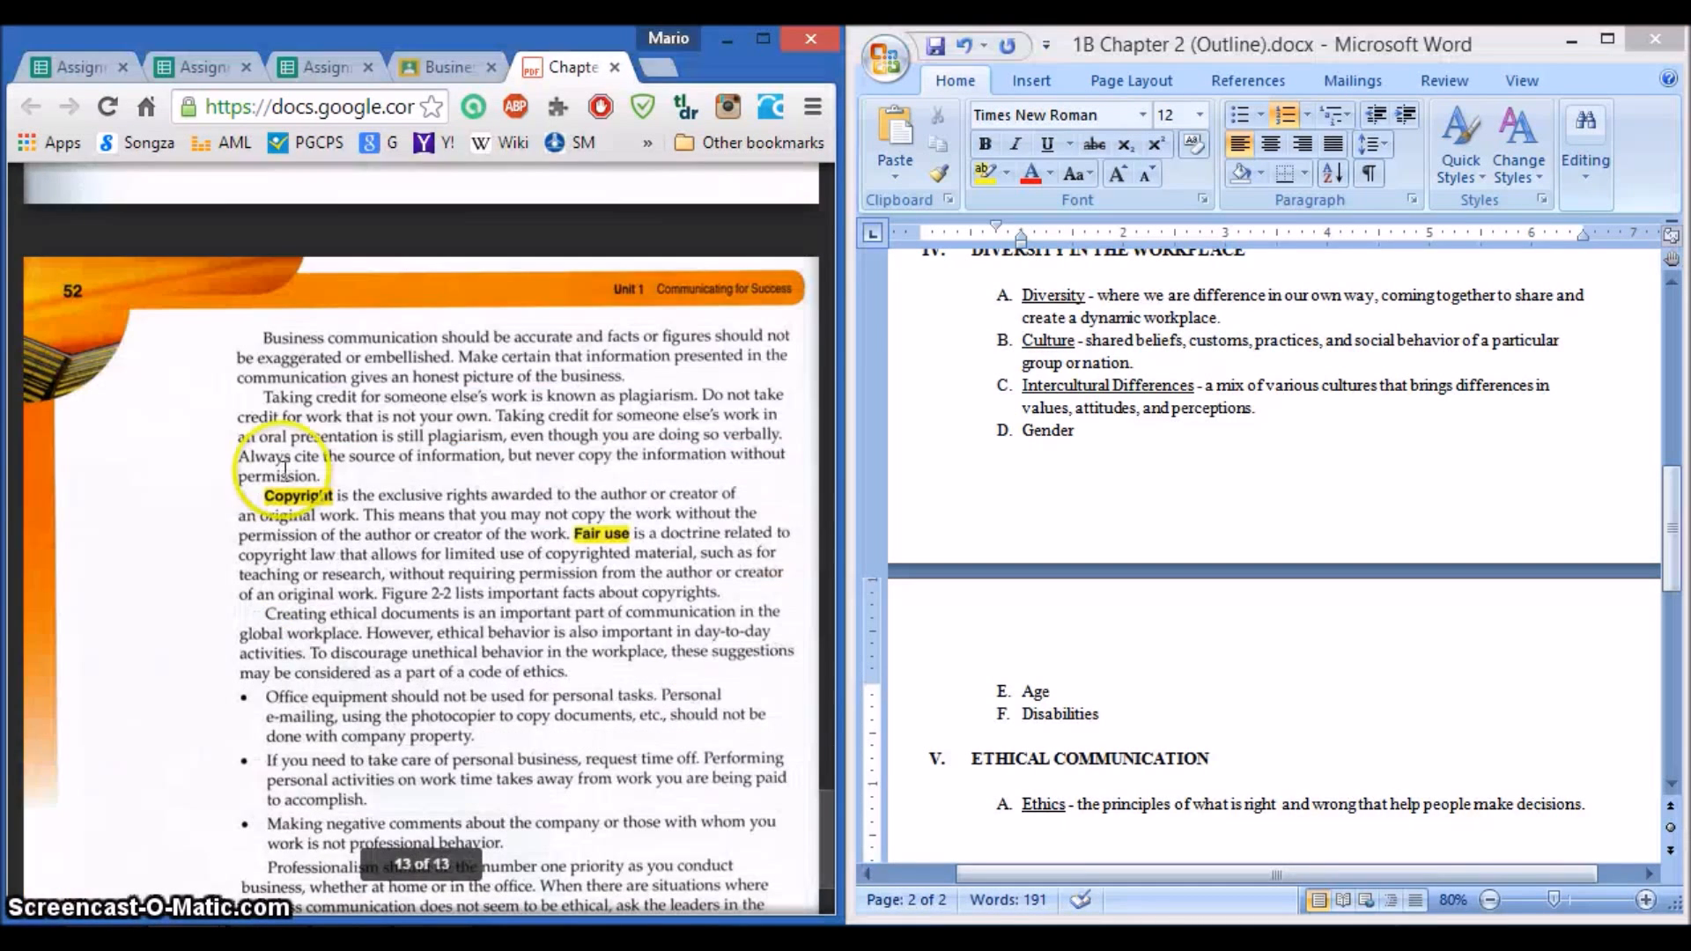
scroll(286, 465, down, 4)
scroll(284, 471, up, 2)
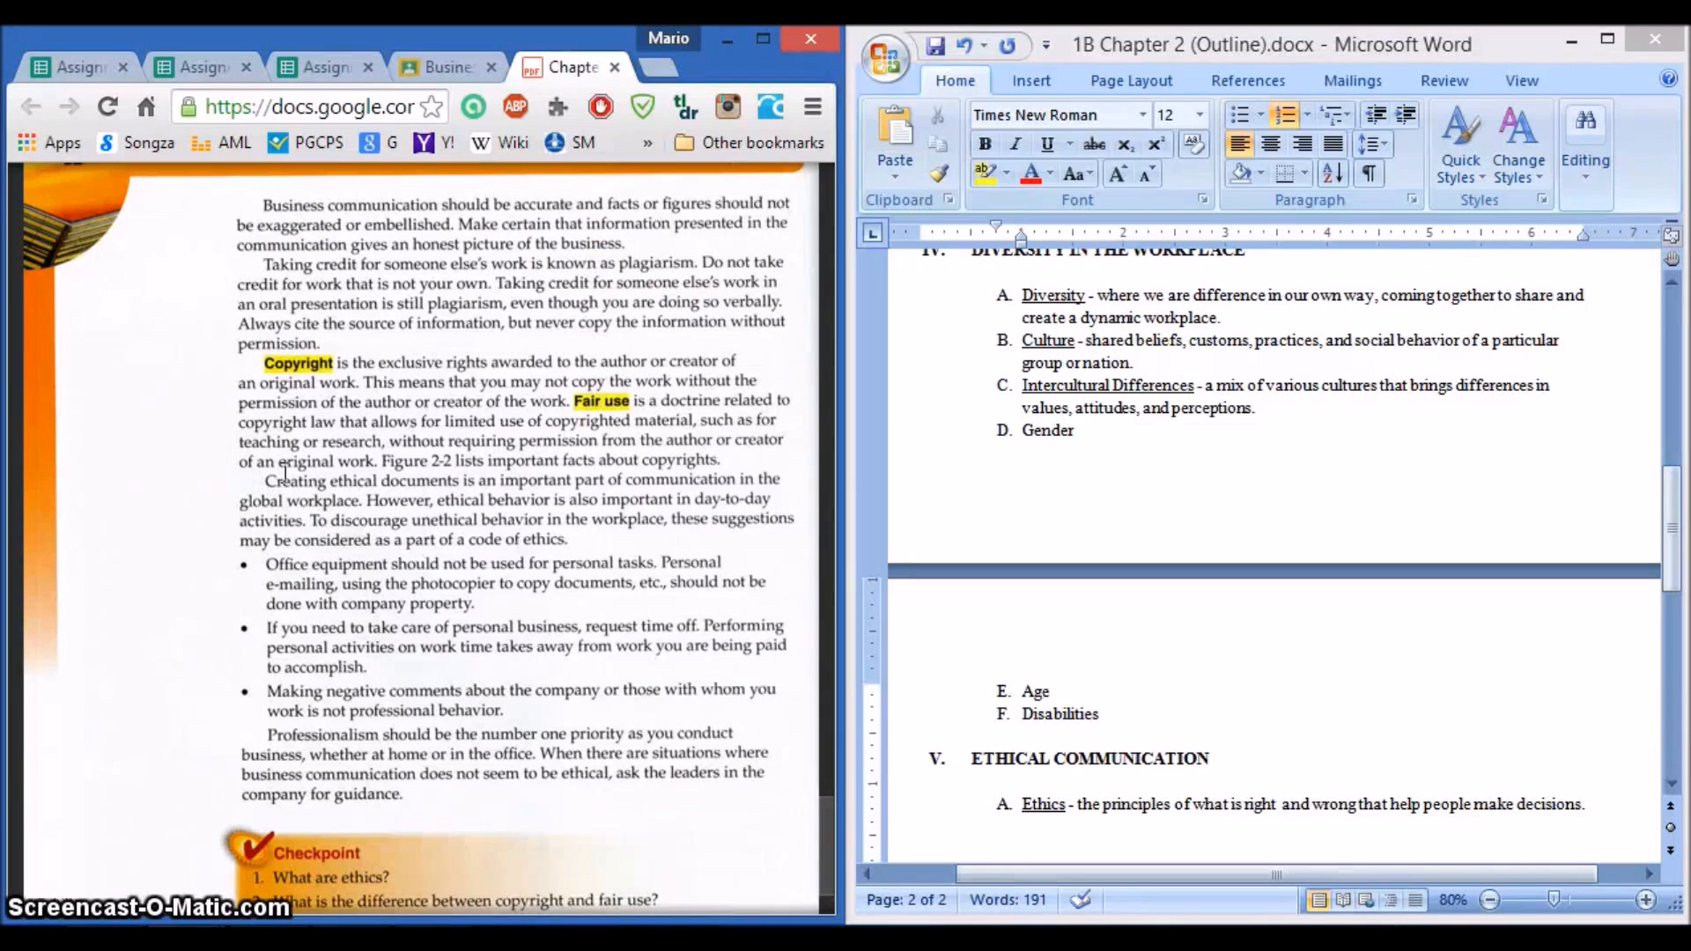
click(1608, 803)
key(Return)
key(ctrl+u)
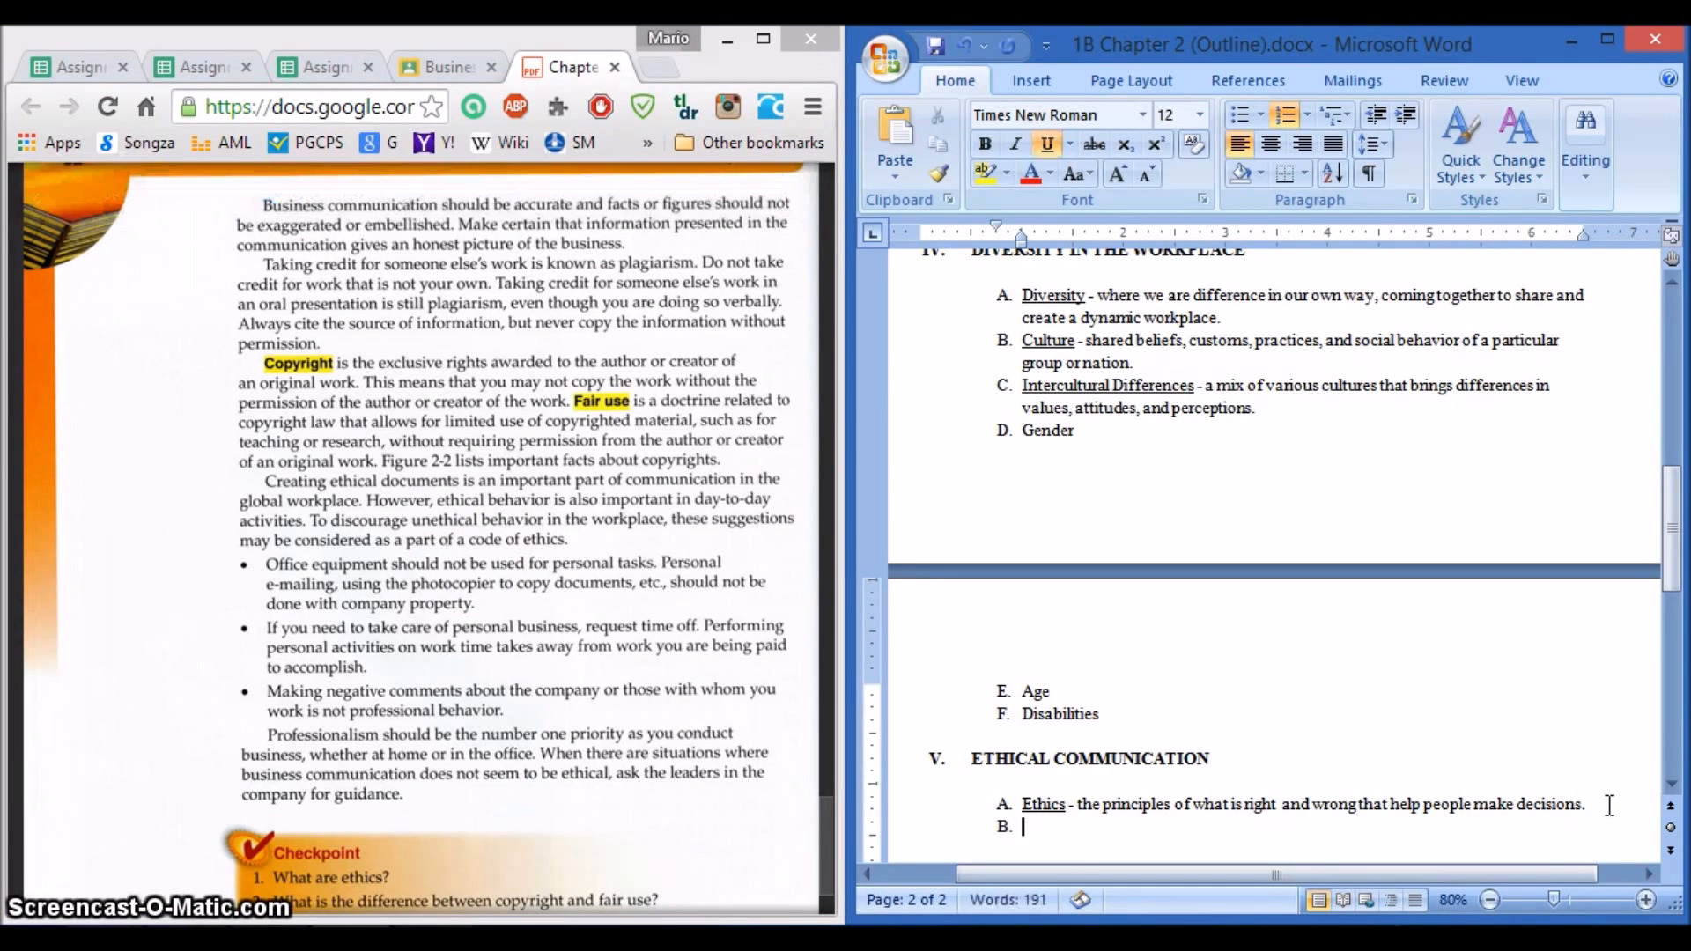
text(c)
text(Copyright)
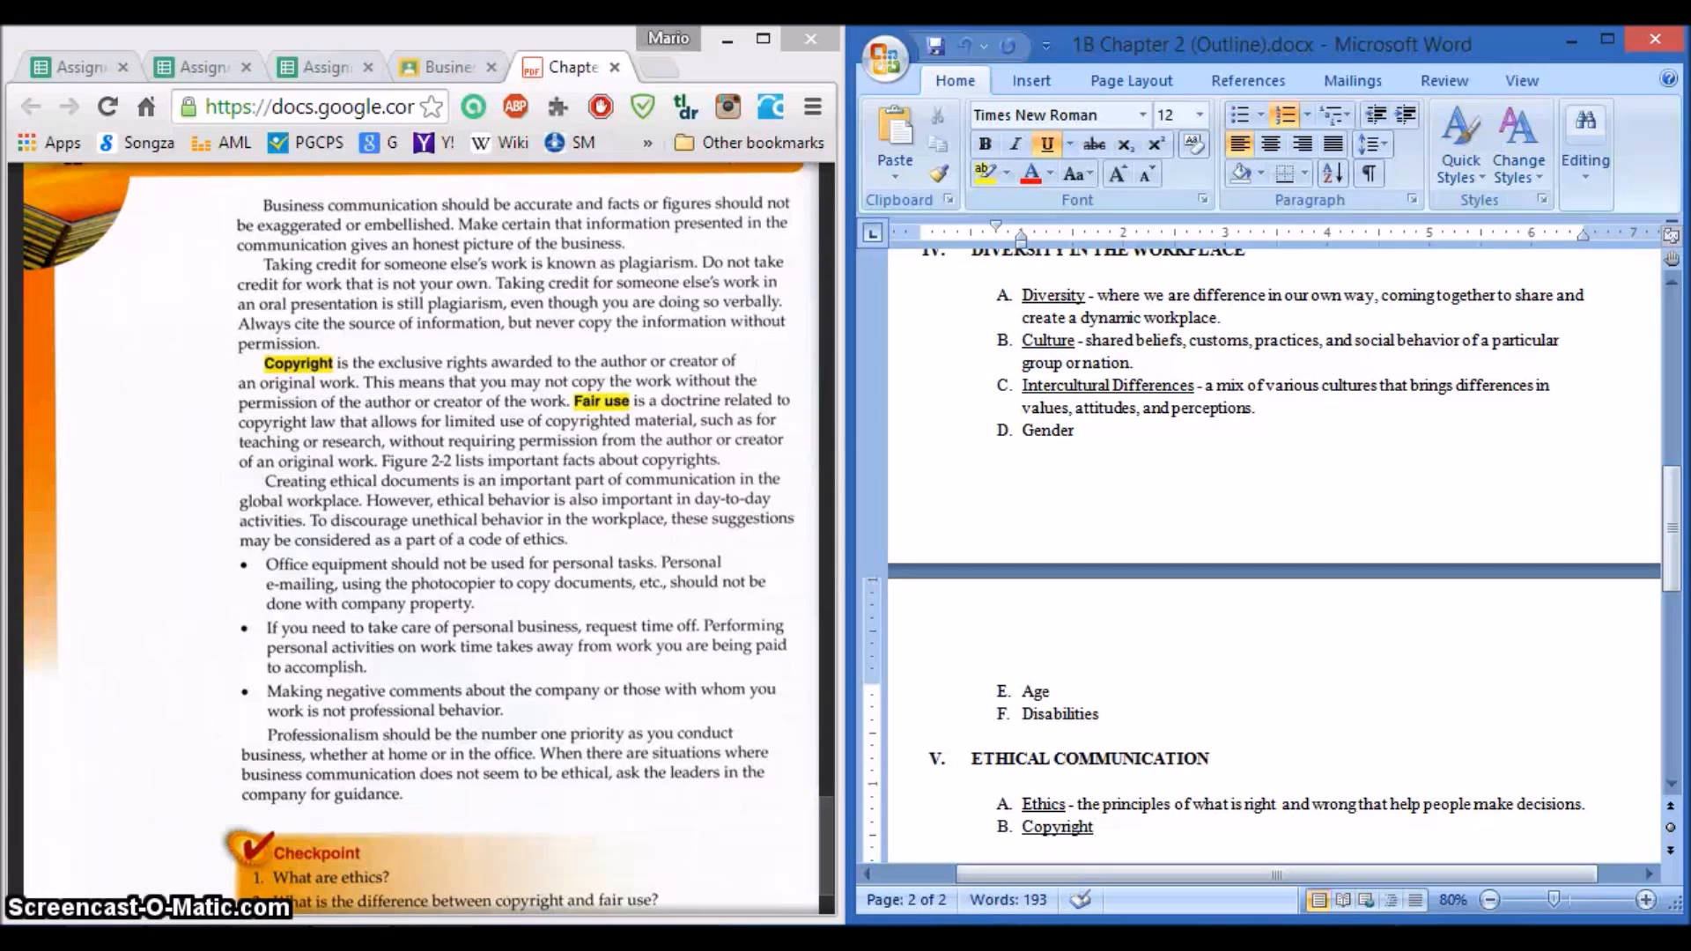
key(ctrl+u)
text(- the exclusive rights)
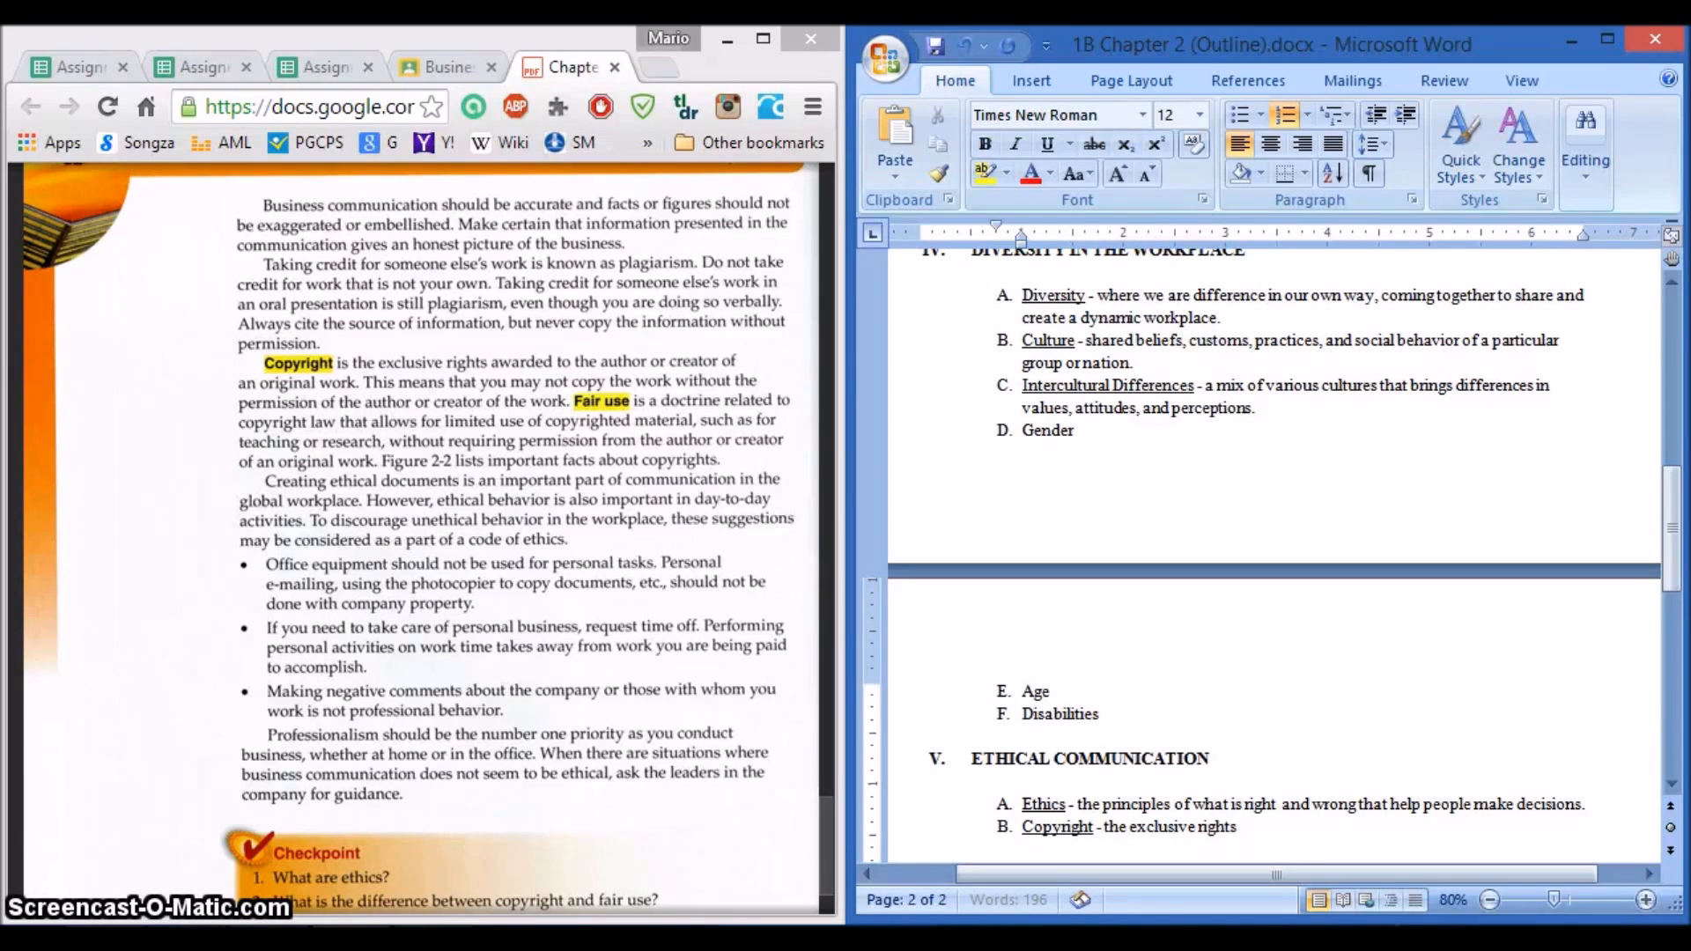
text( awarded to the author)
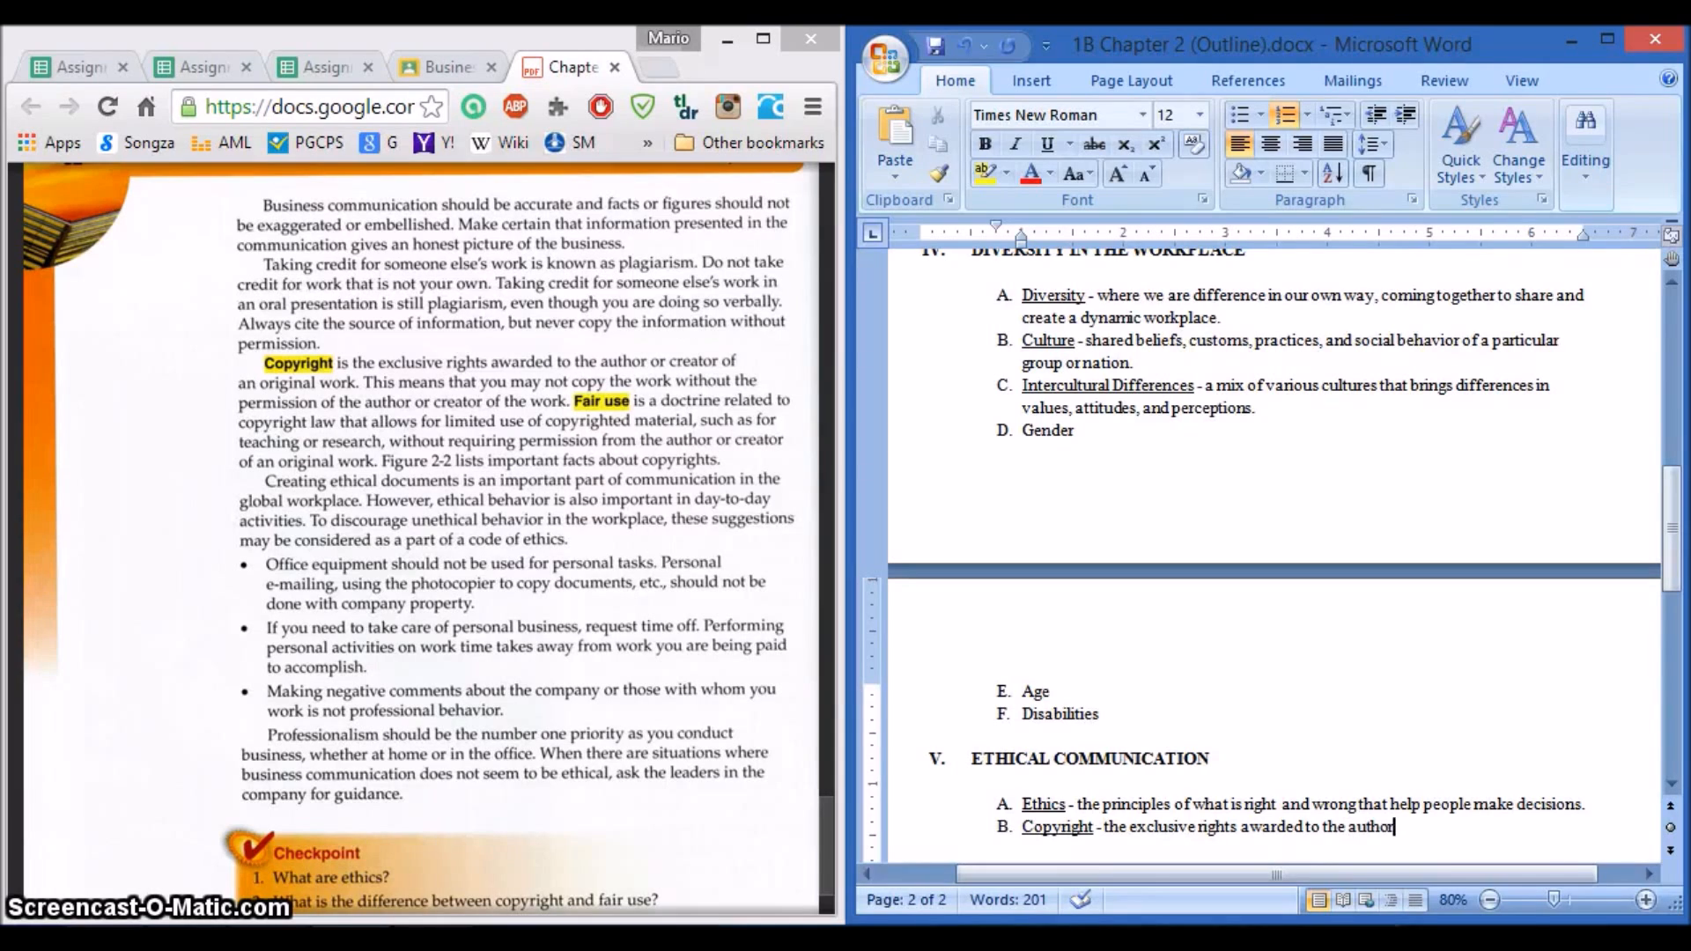
text( or creato)
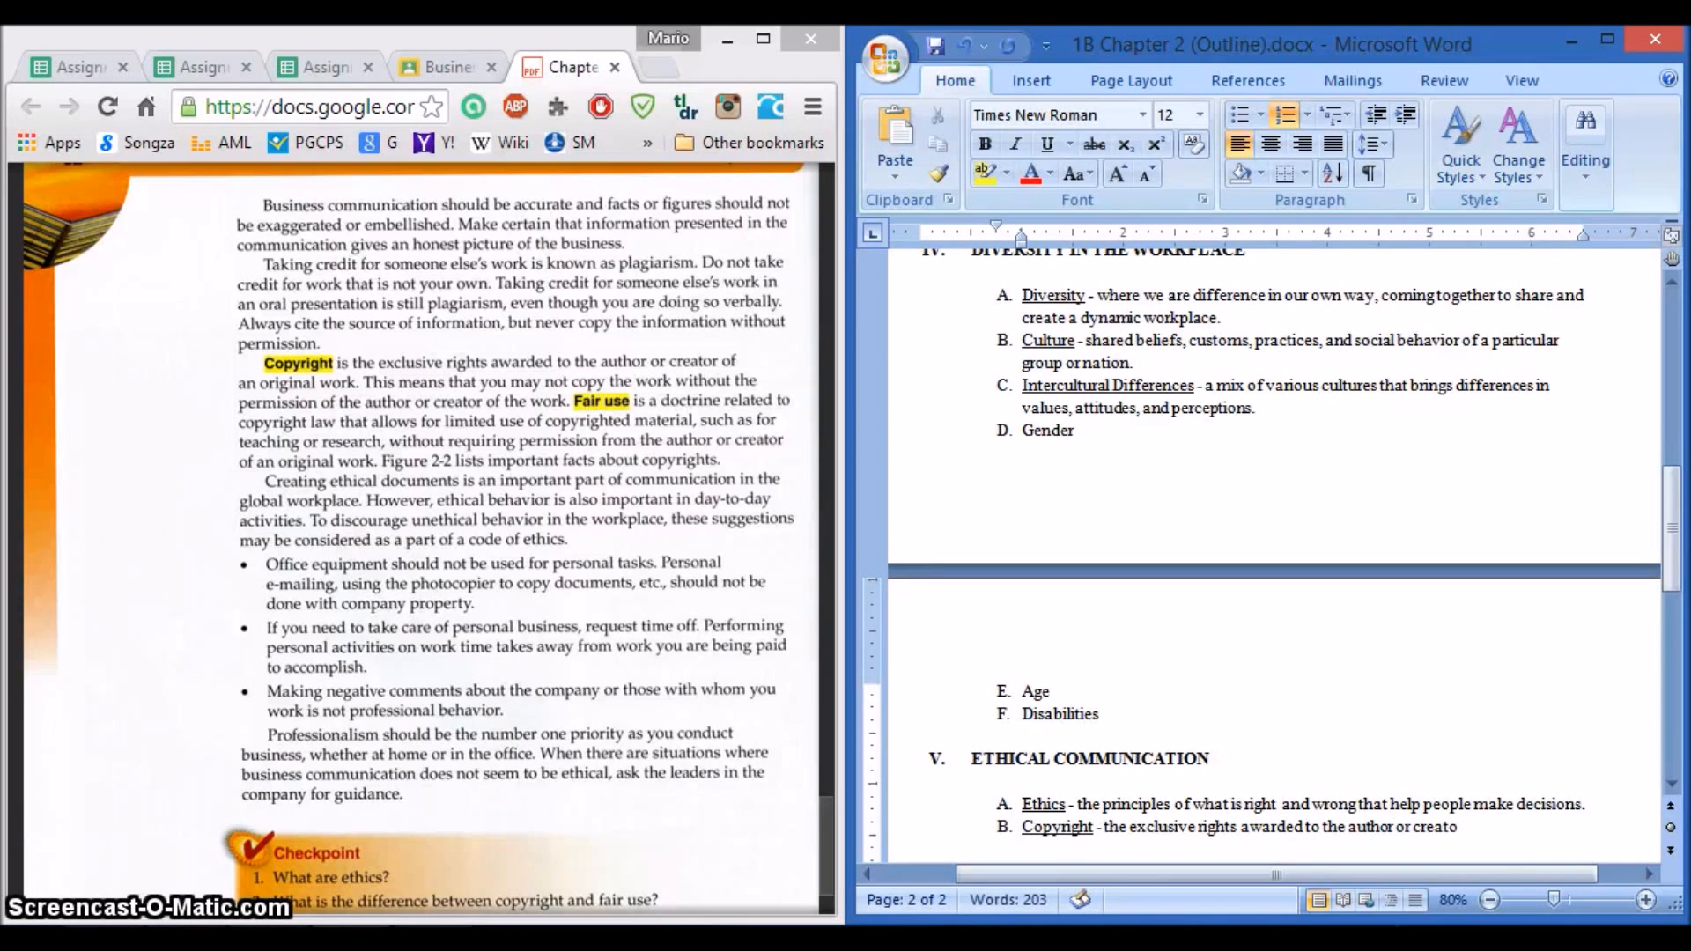
text(r of)
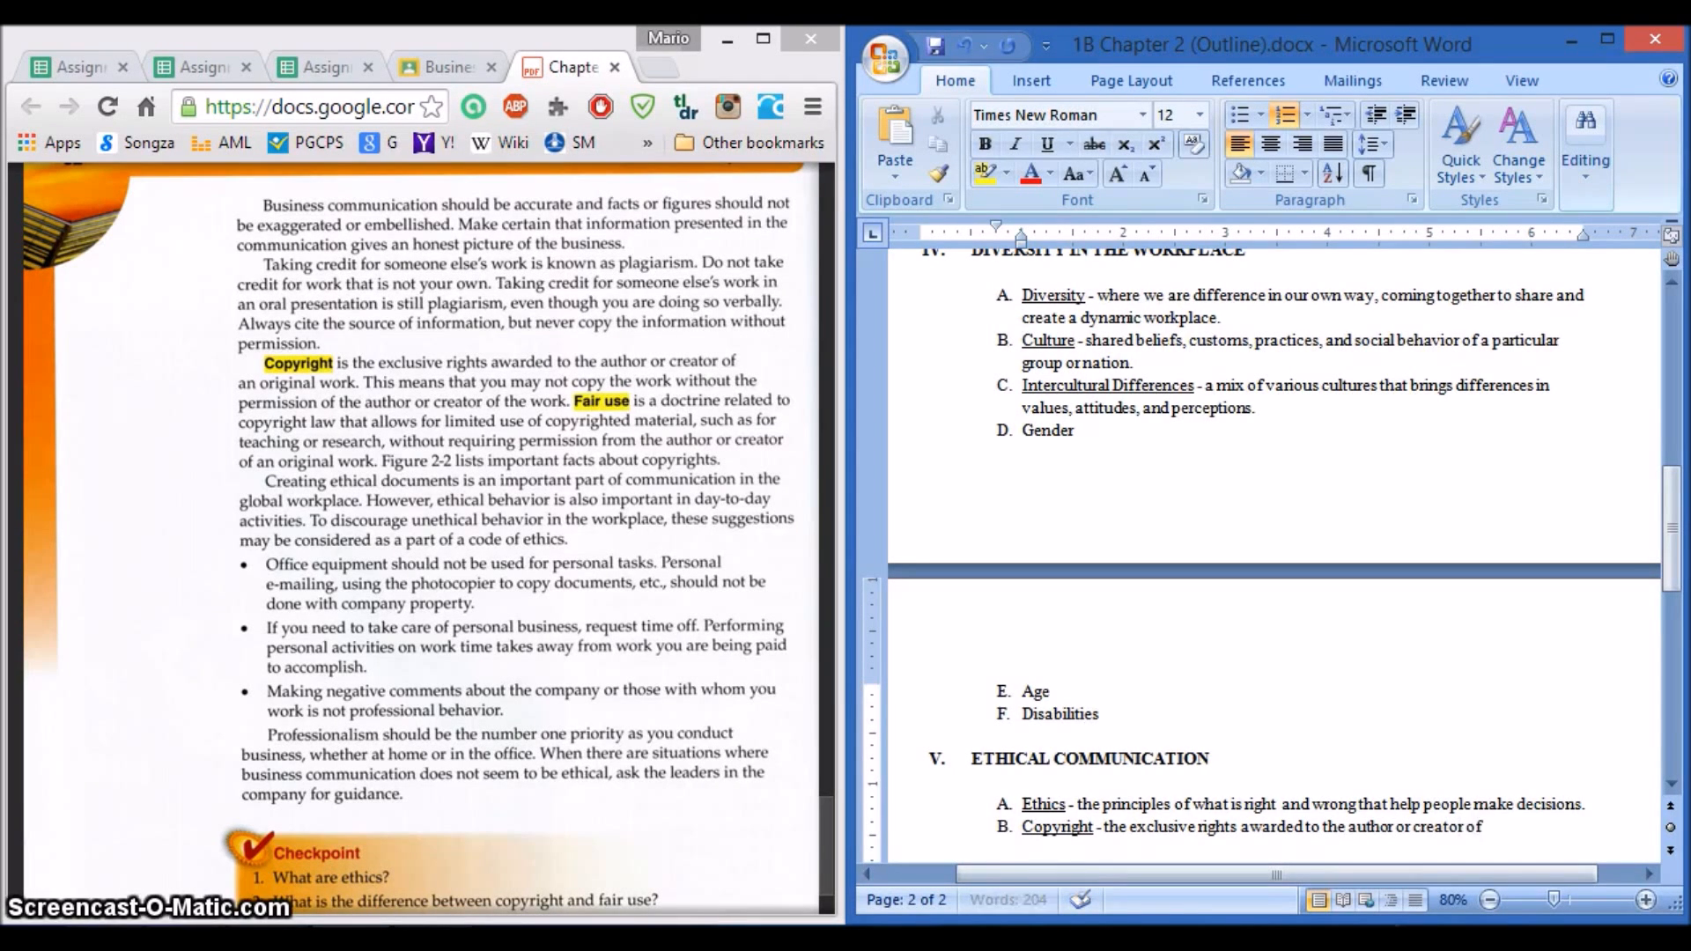
text( an original work.)
Step: Add item C: underlined 'Fair use' - a doctrine allowing limited use of copyrighted material
key(Return)
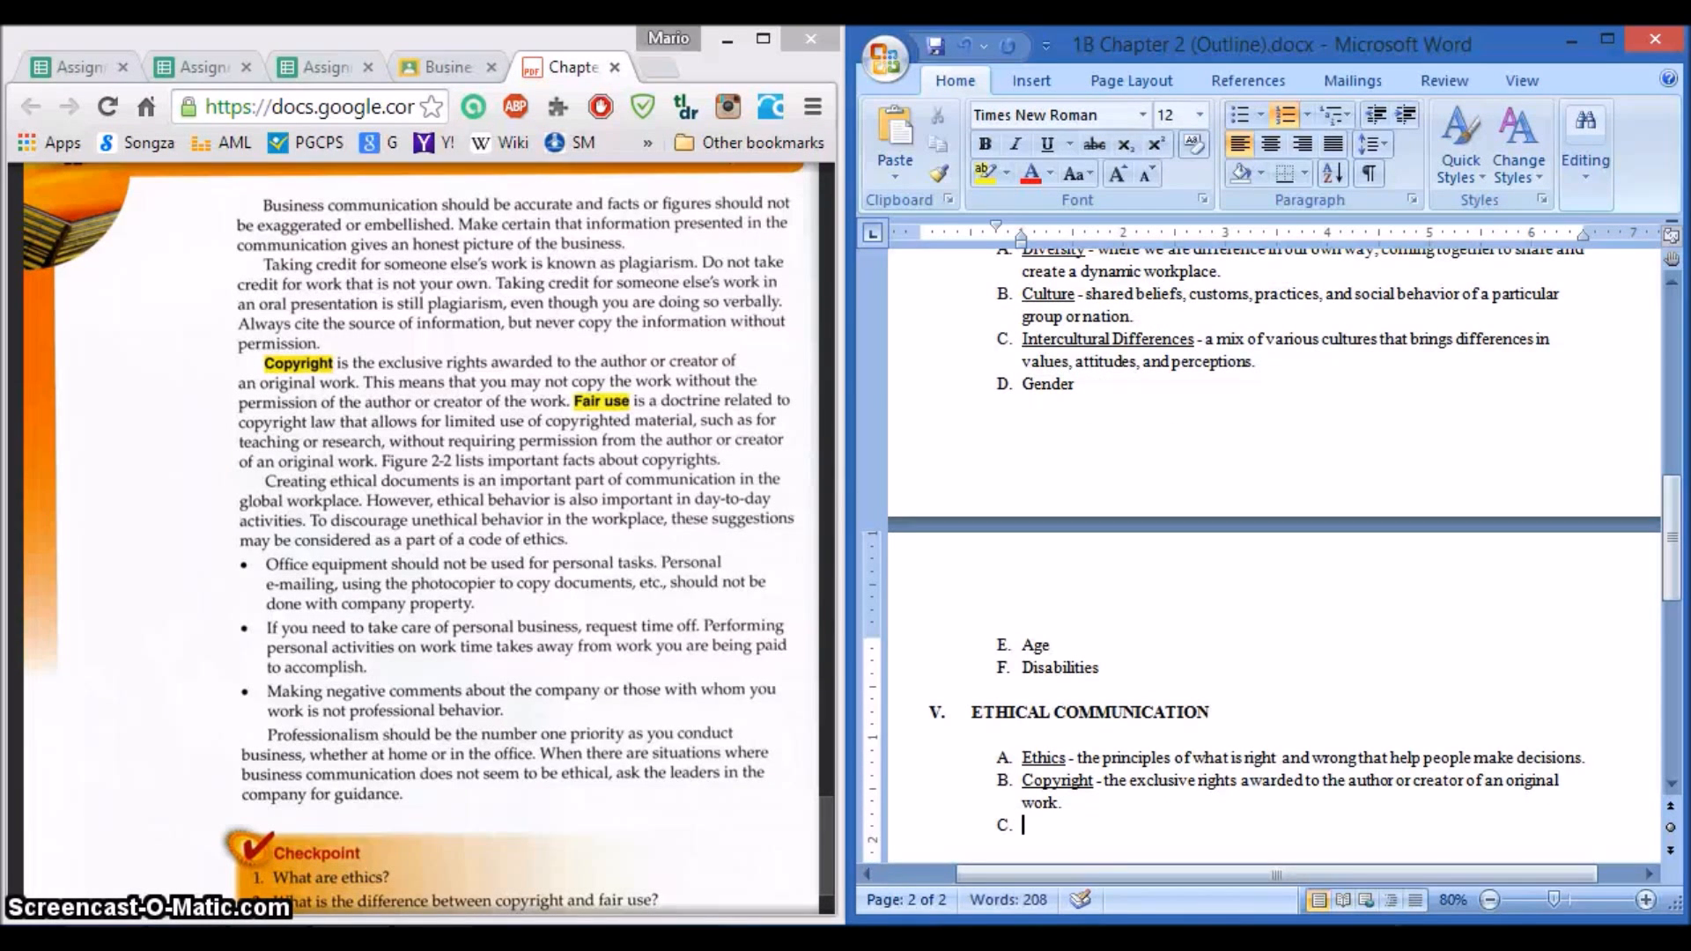
key(ctrl+u)
text(Fair use)
key(ctrl+u)
text(-)
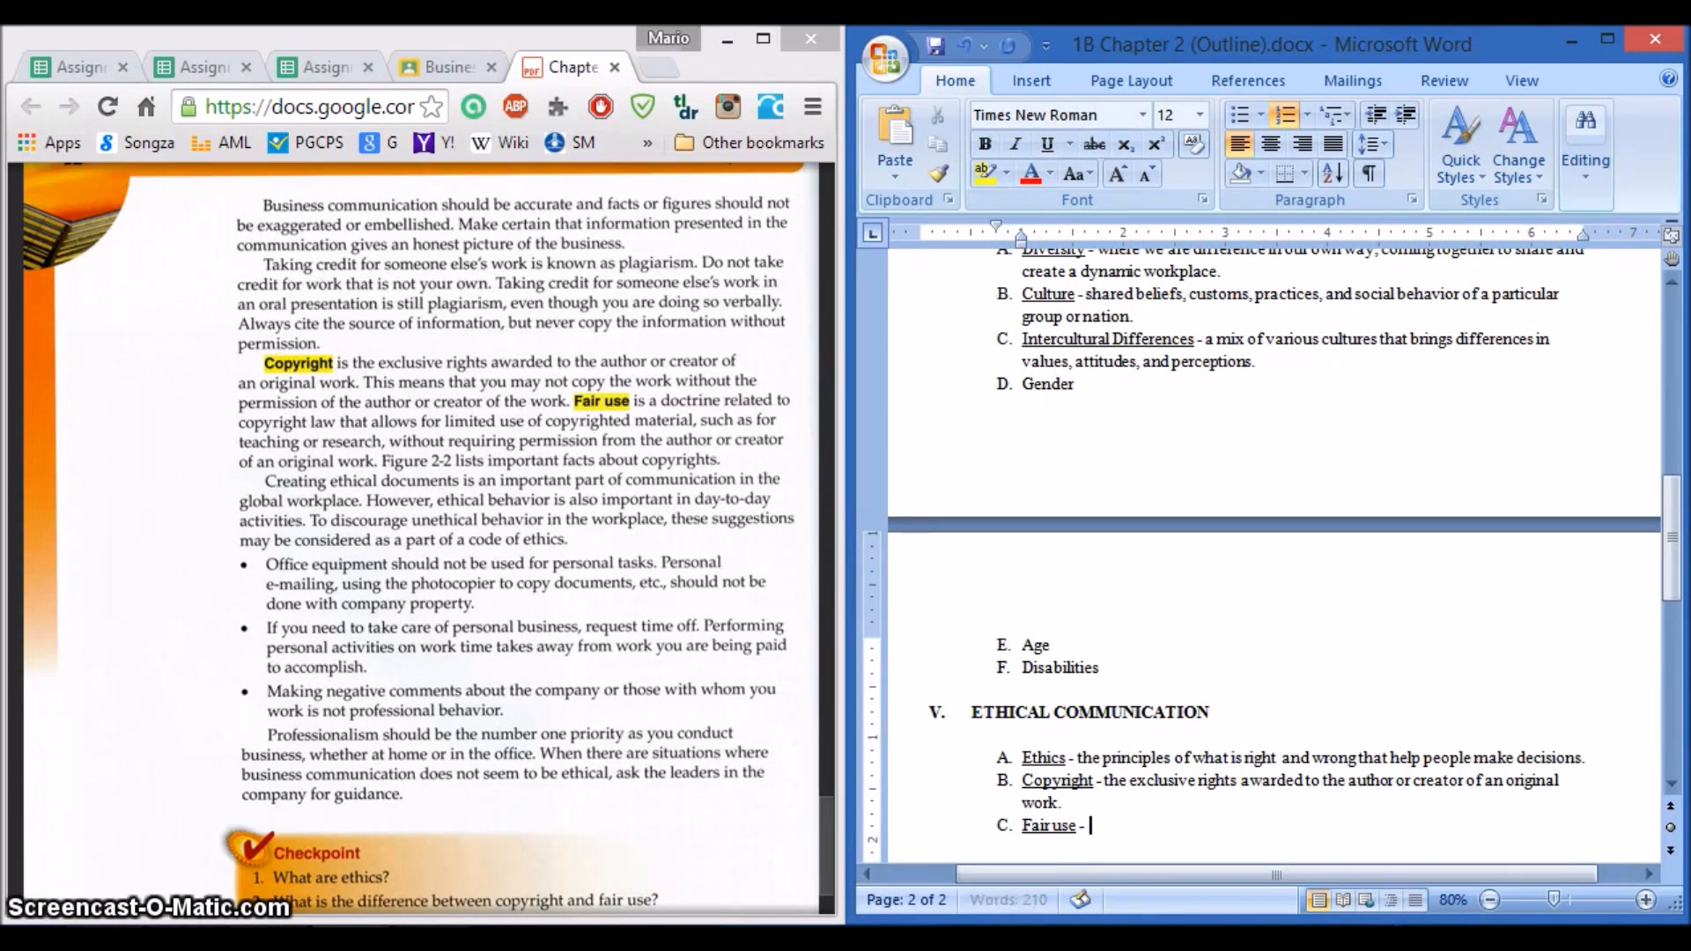
text( a do)
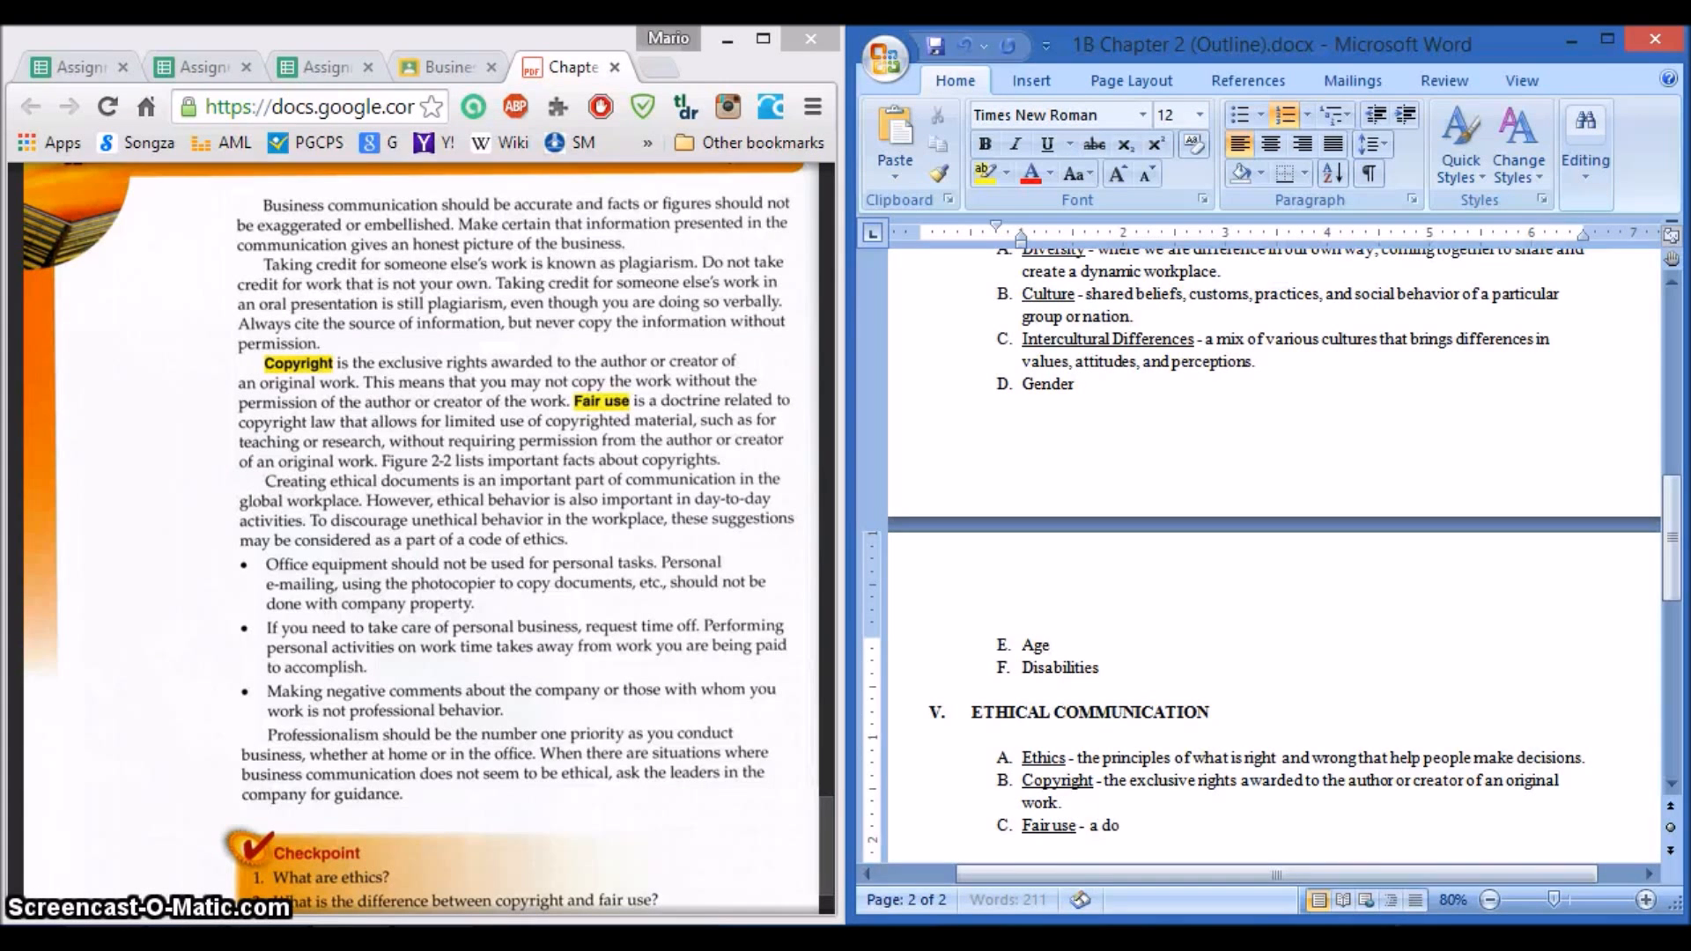
text(ctrine related to copyr)
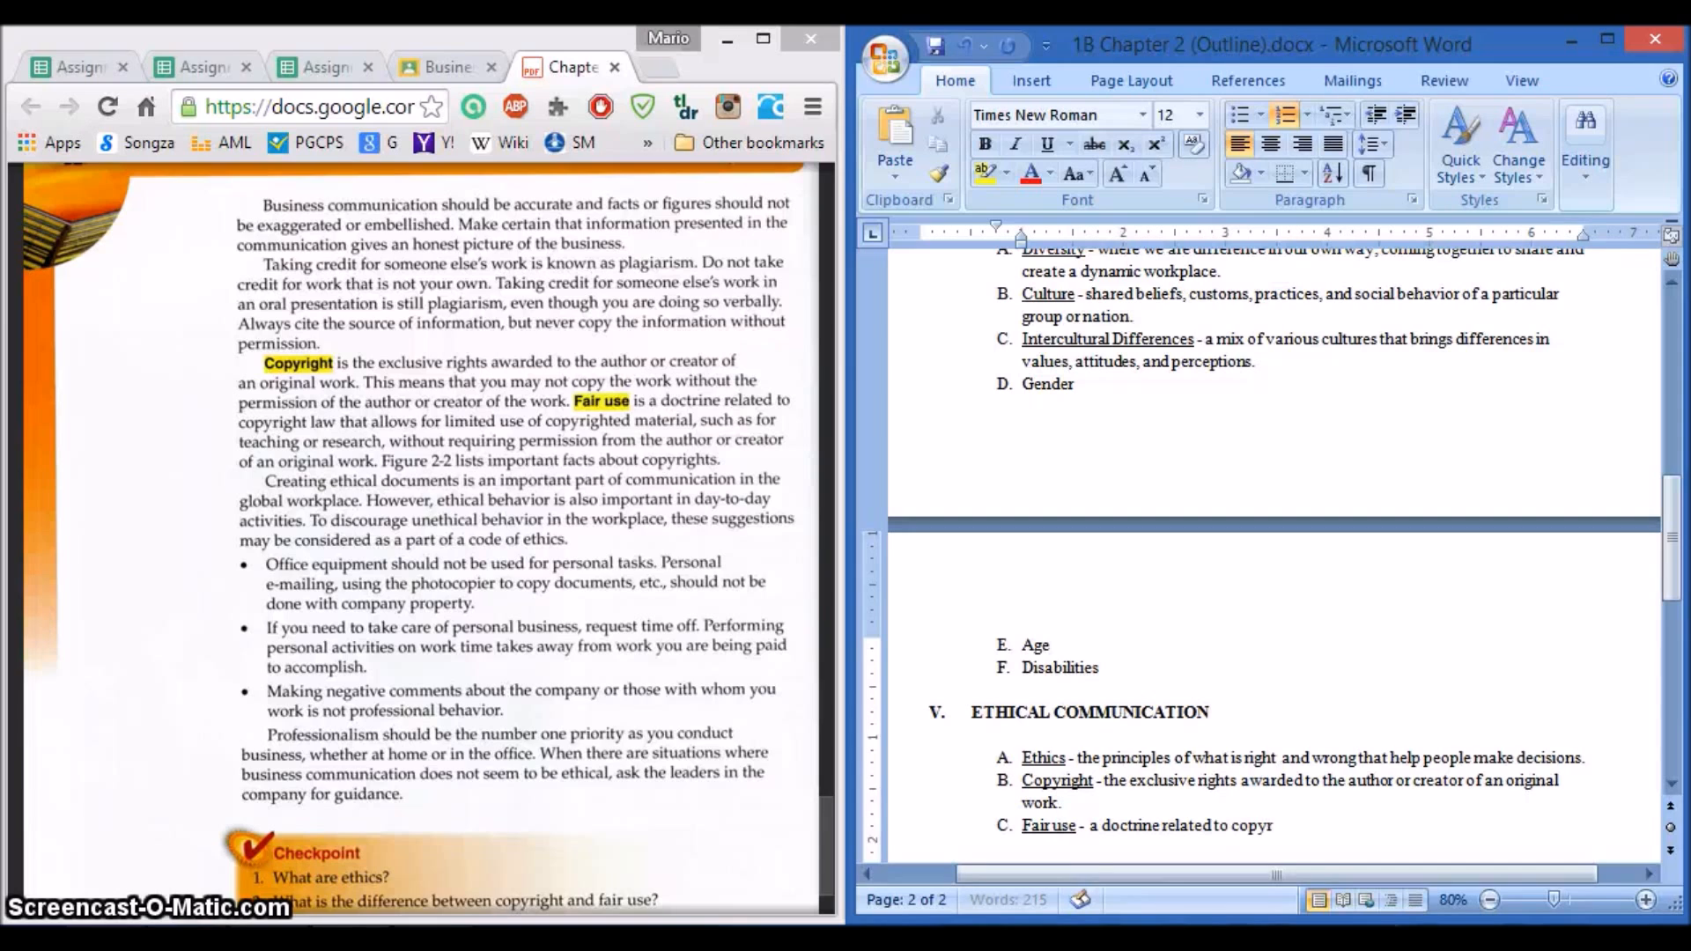
text(ight law that allow)
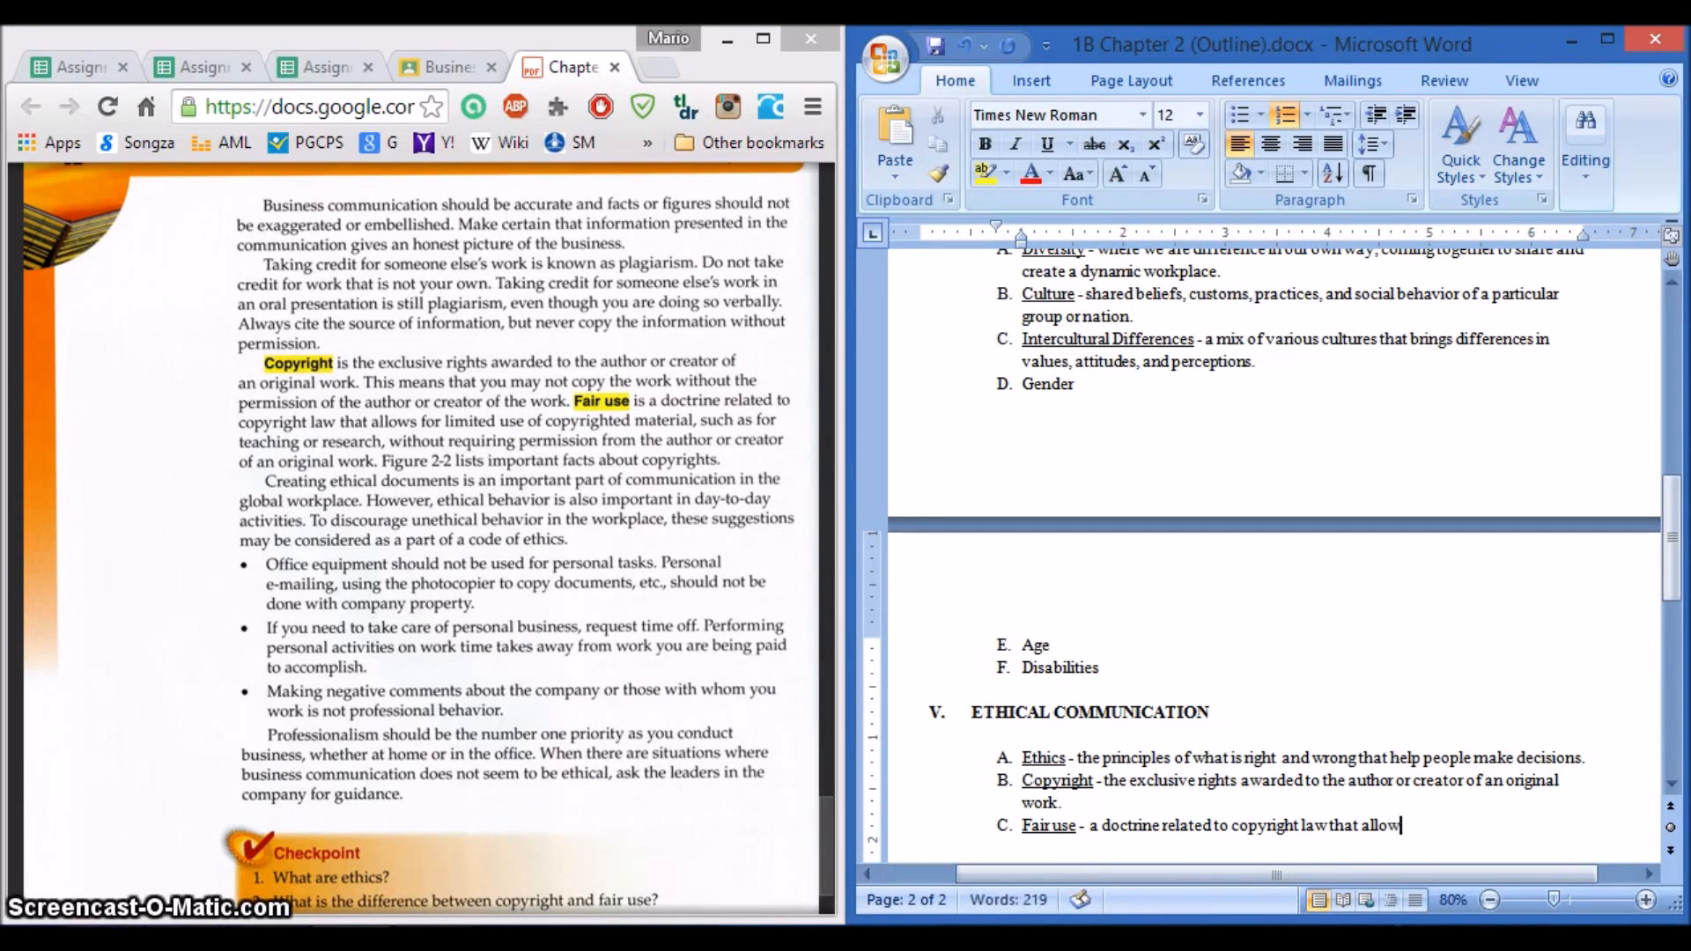
text(s for limited)
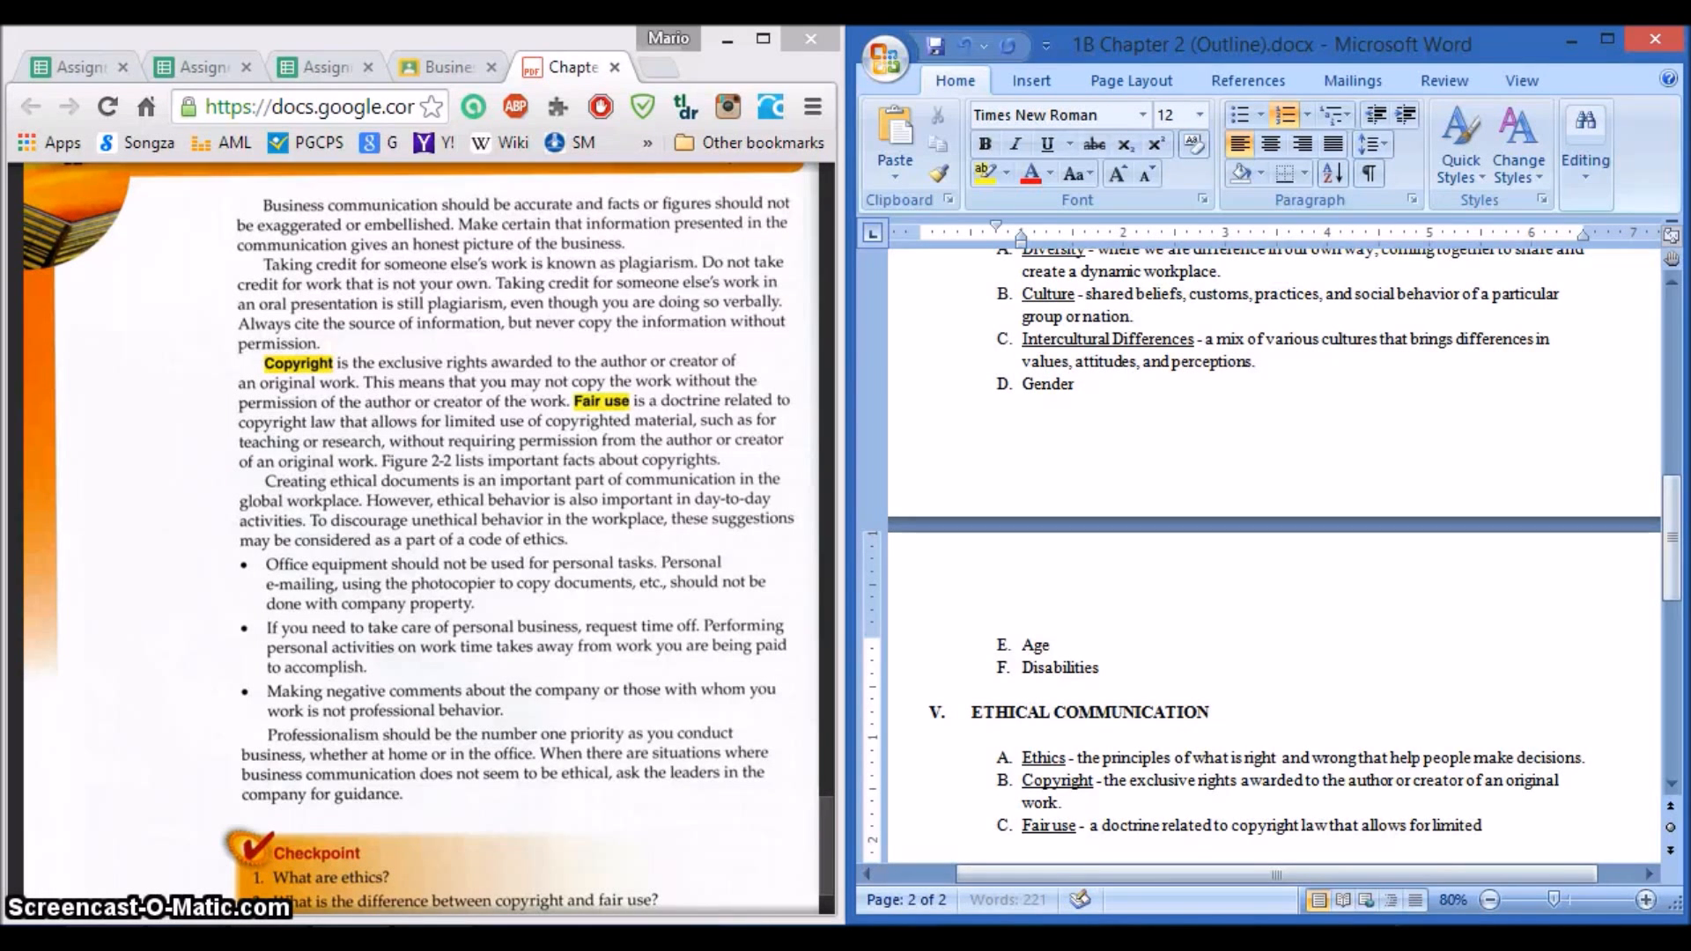
text( use of copyrigh)
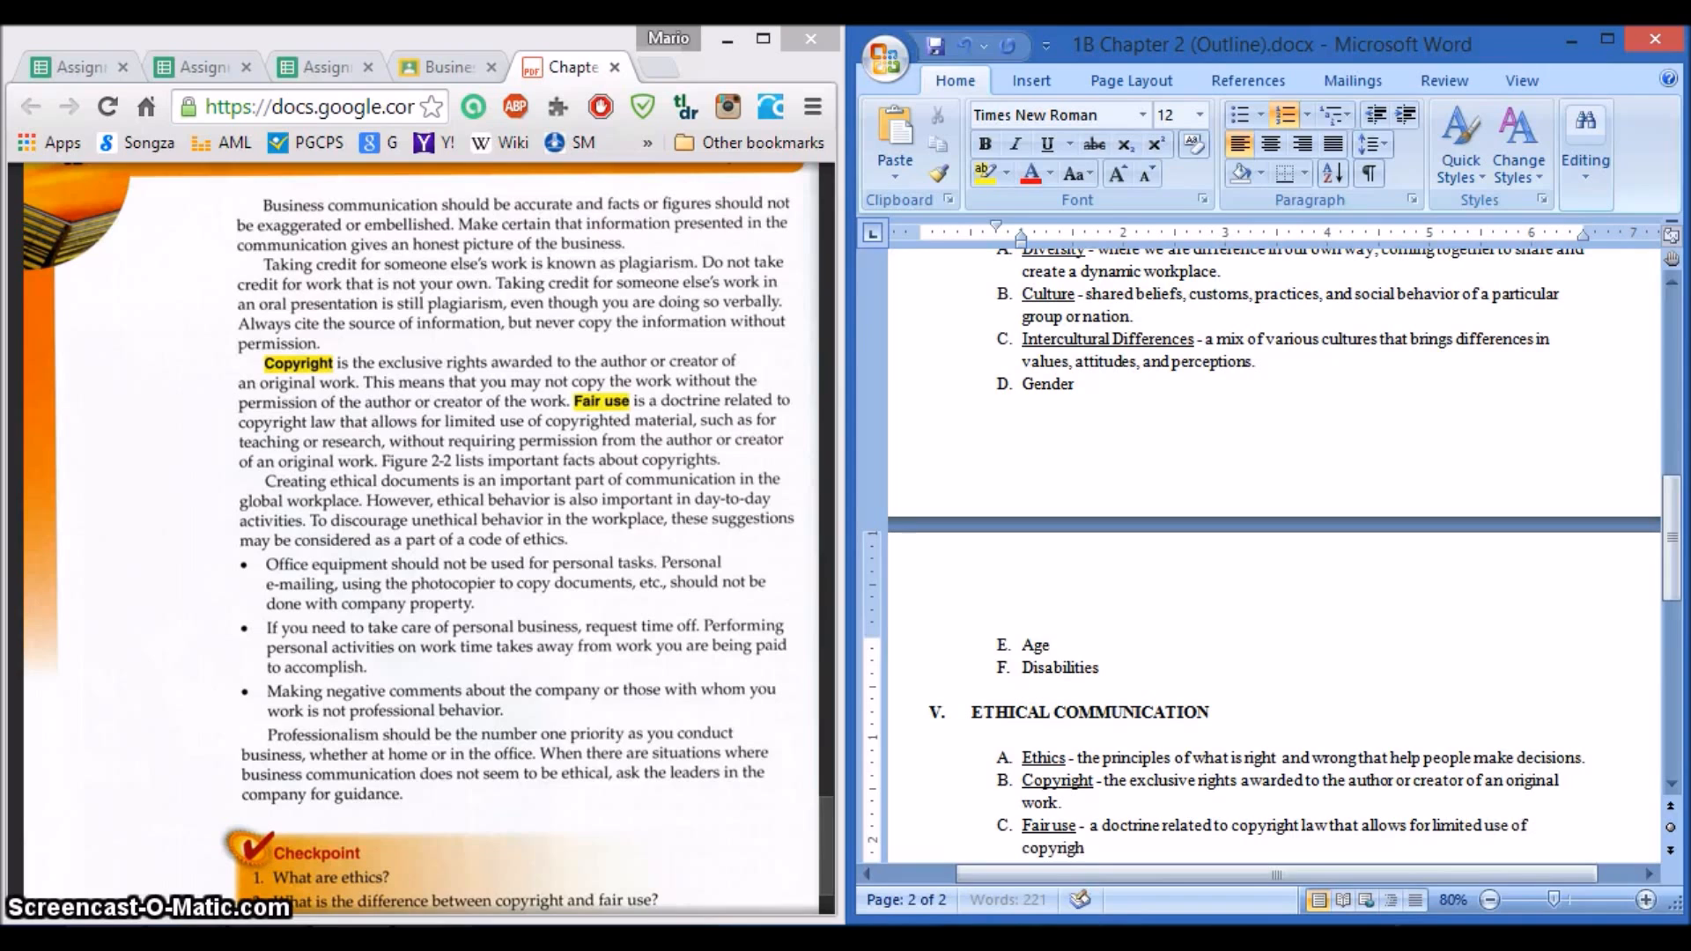
text(ted material,)
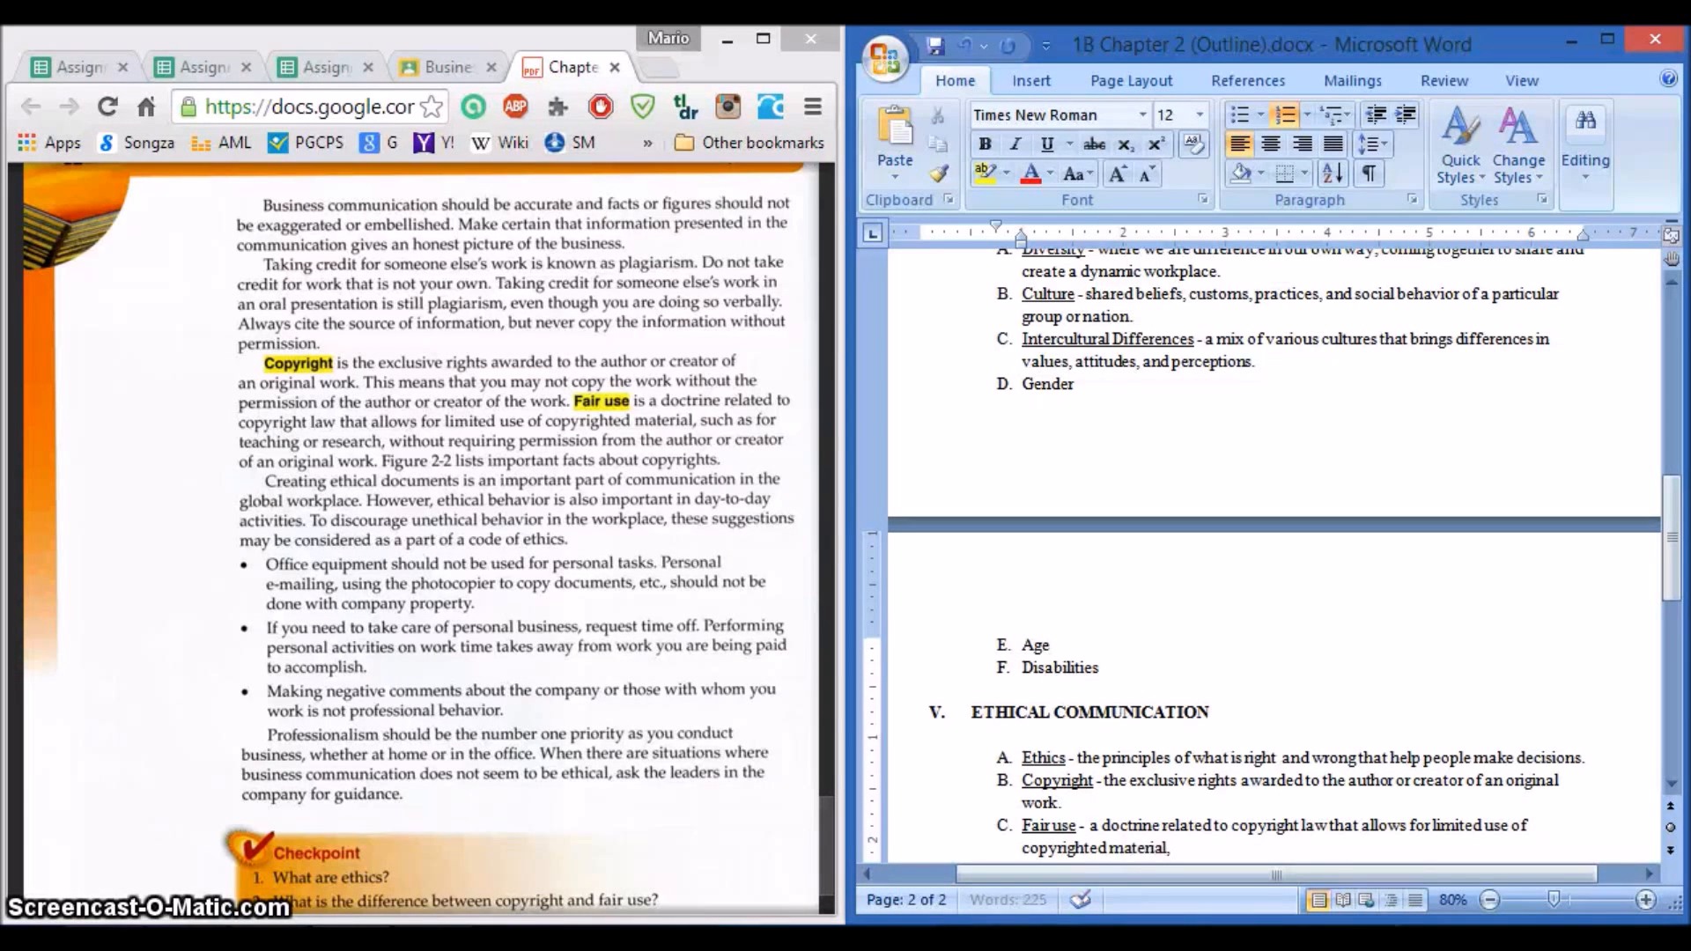
text( such as for te)
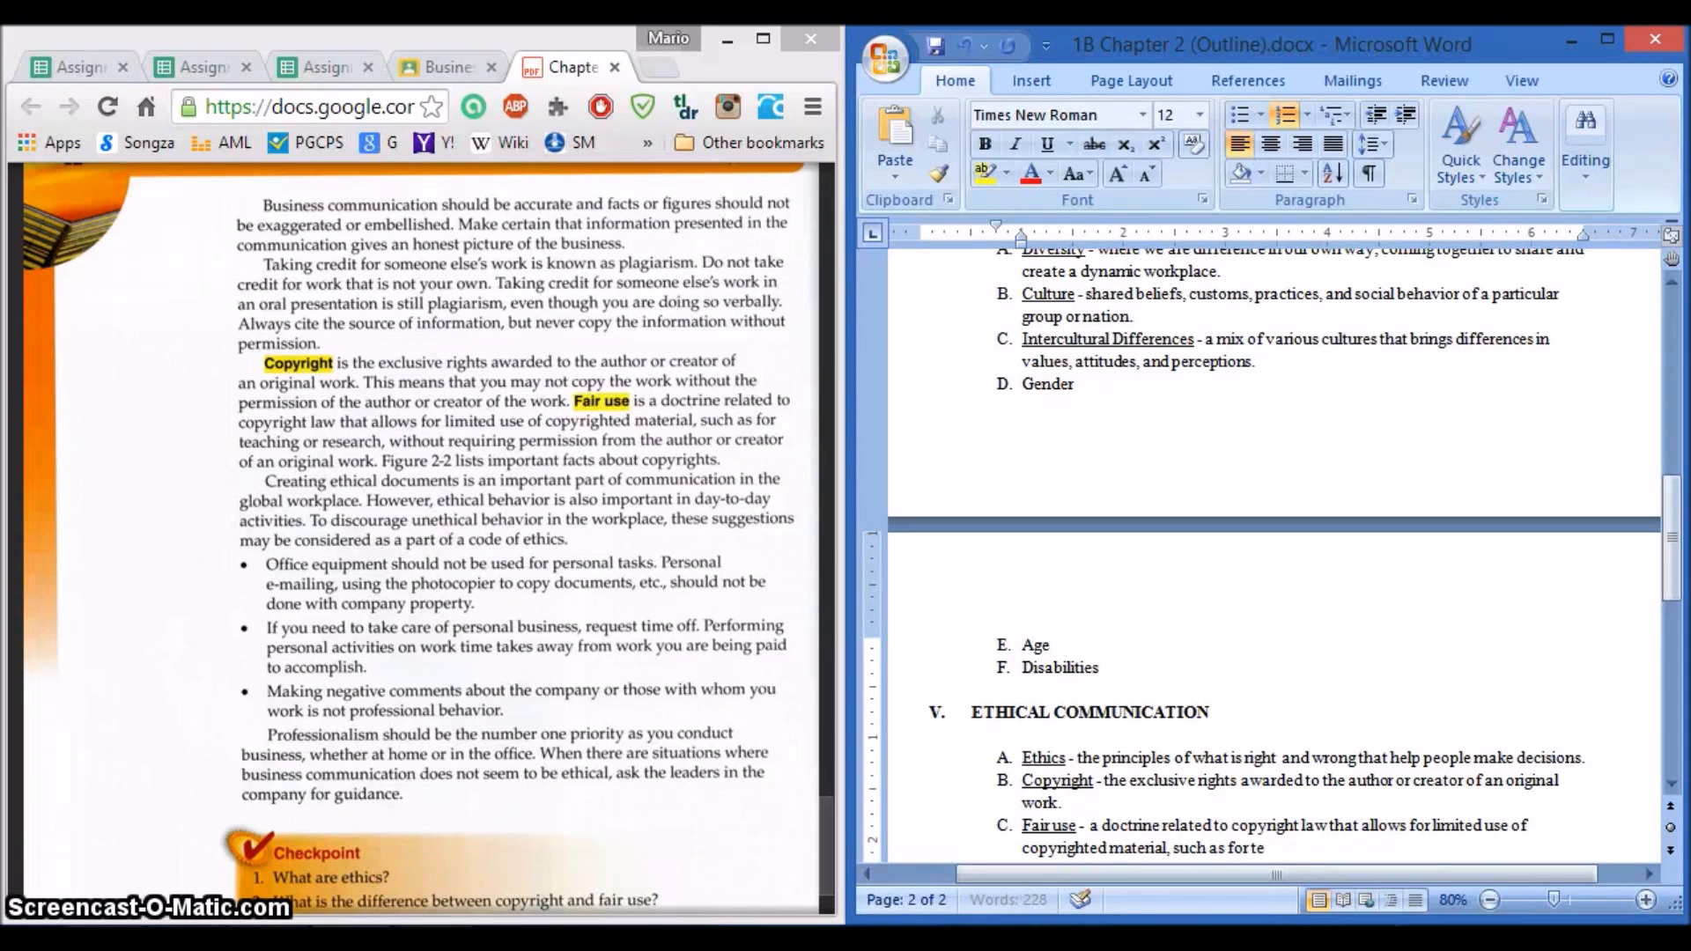
text(aching or research, wi)
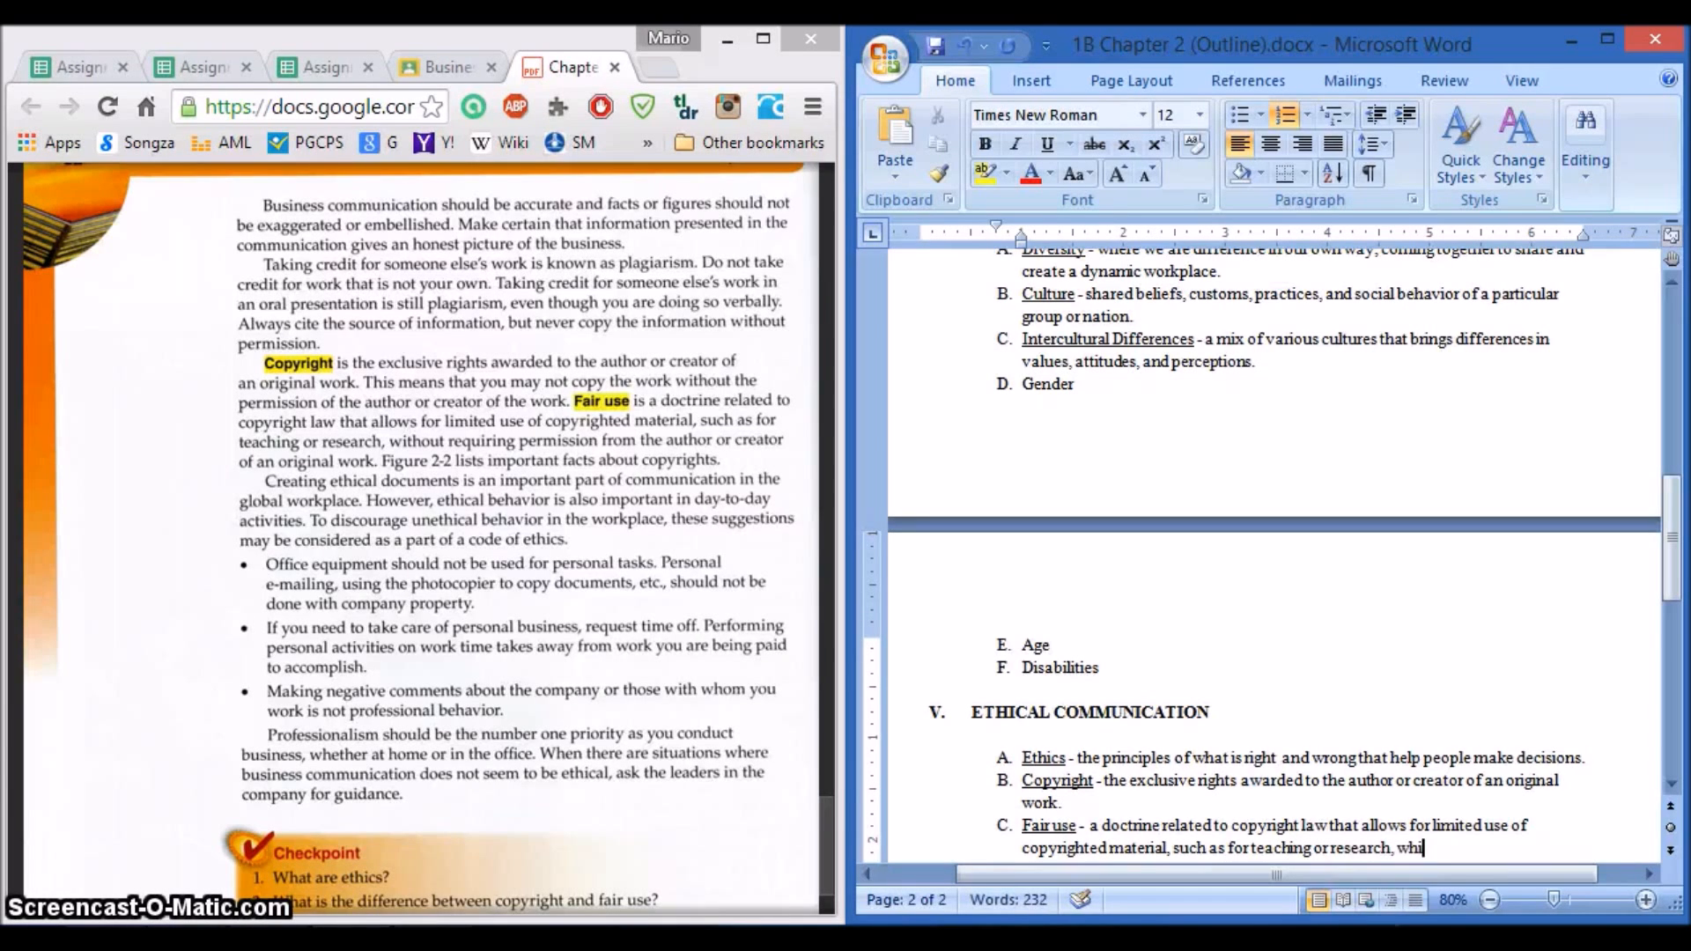
text(thout requiring permissio)
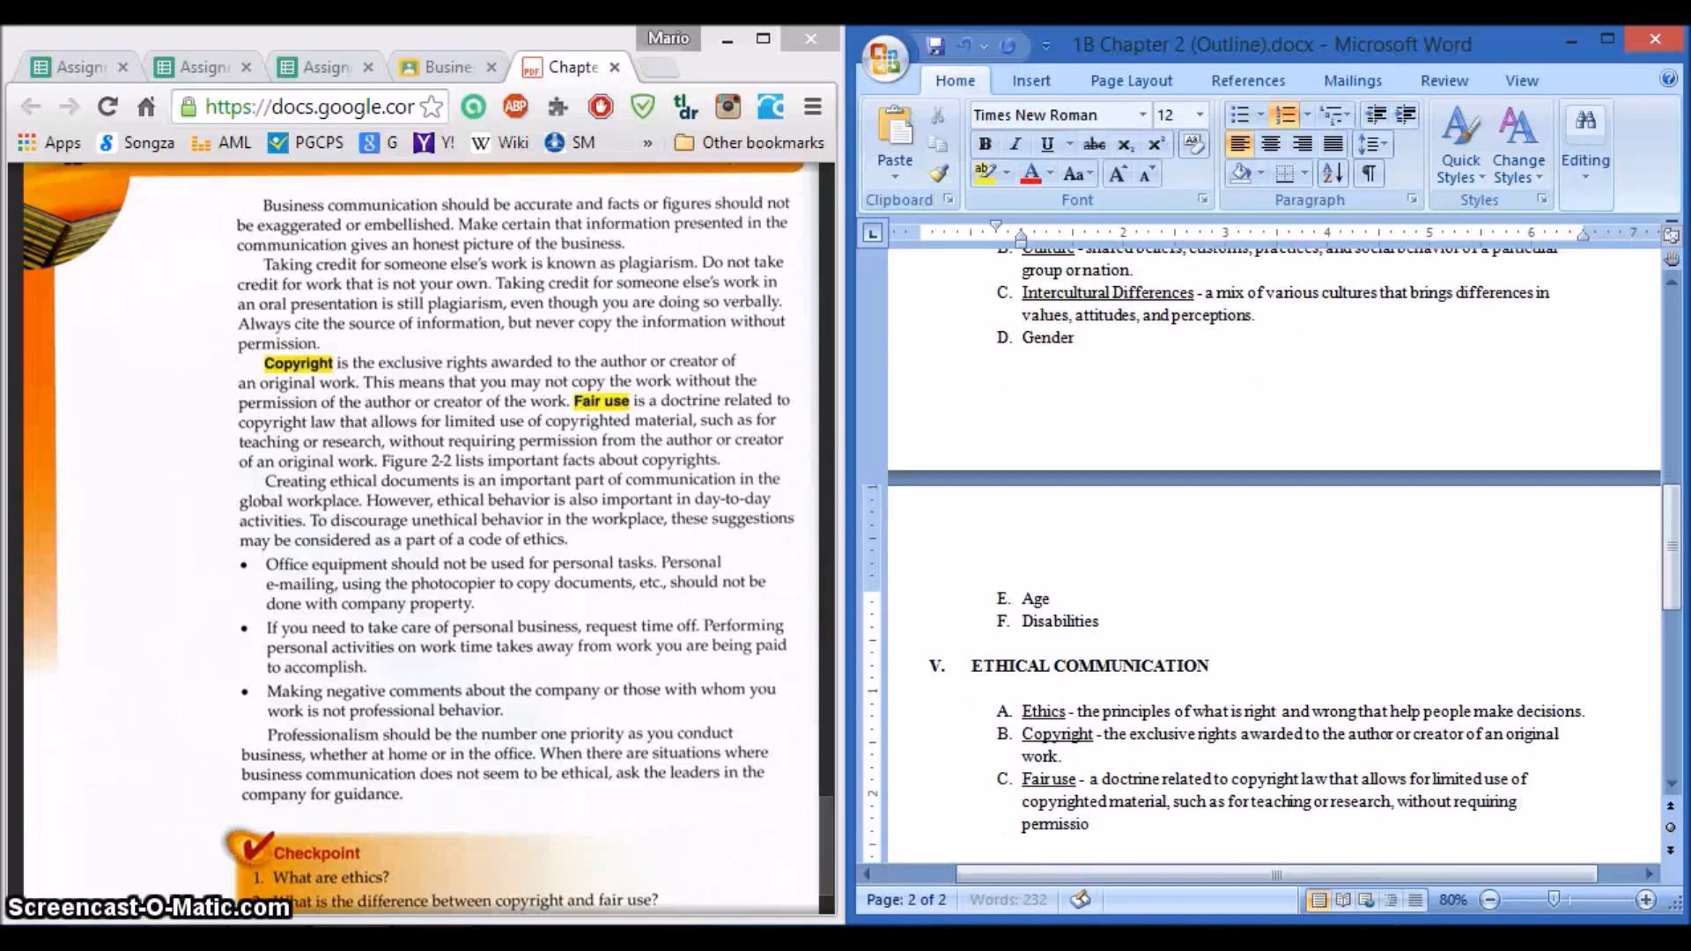
text(n form the author o)
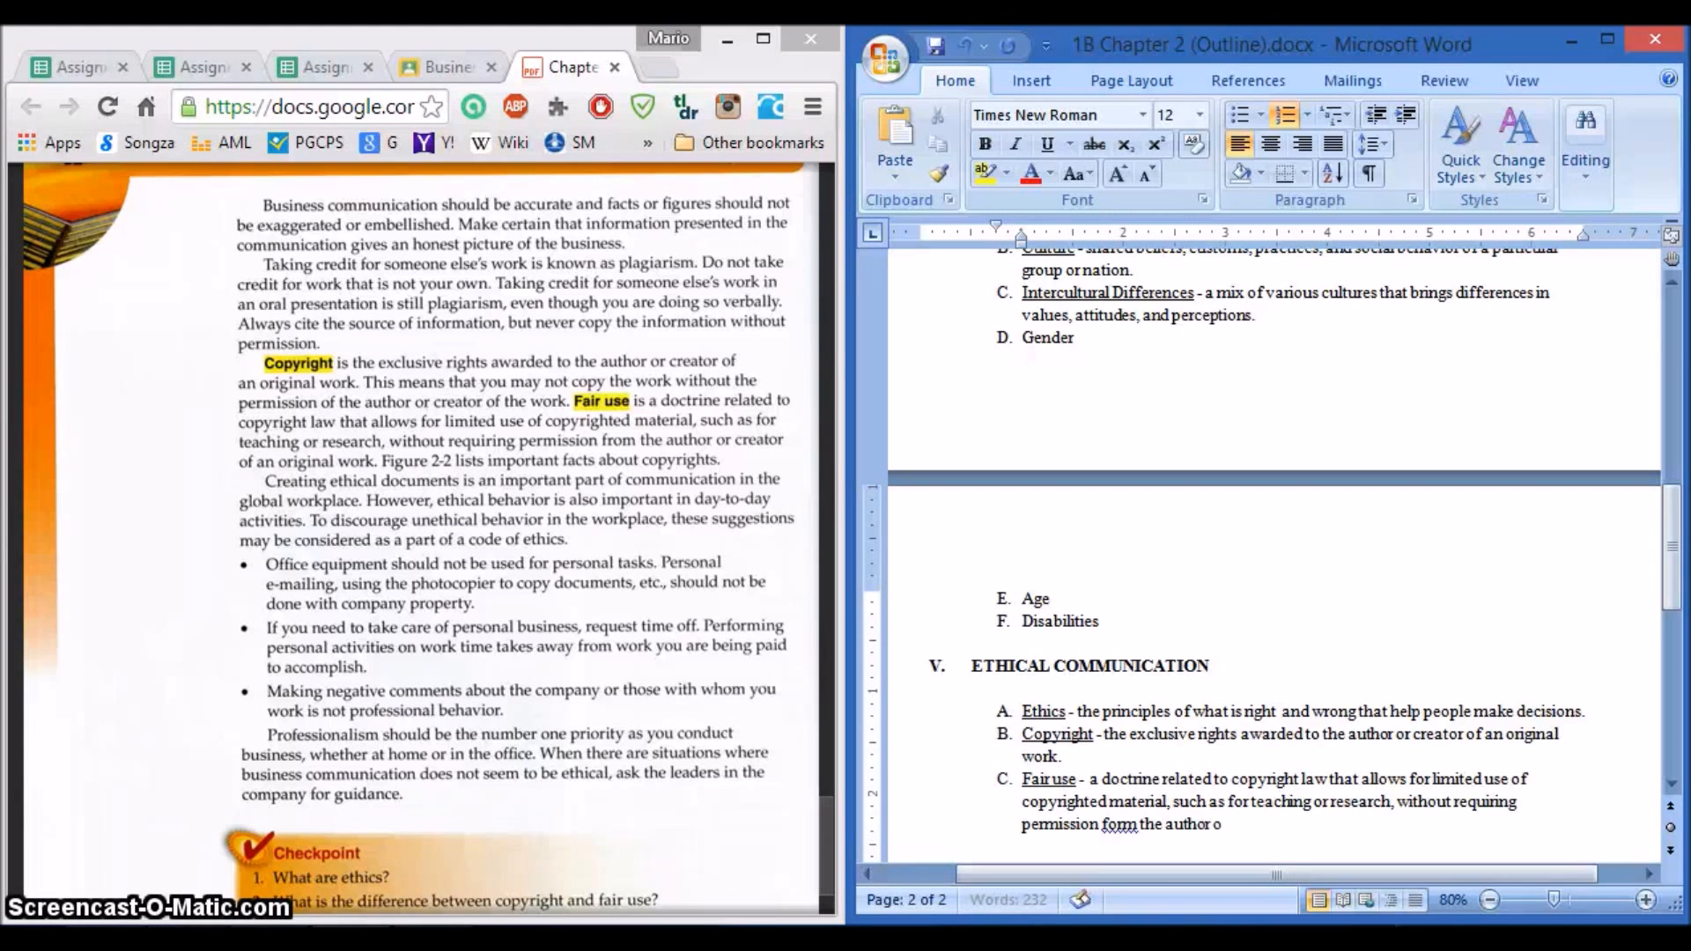
text(r creator of an origig)
key(BackSpace)
key(BackSpace)
text(inal)
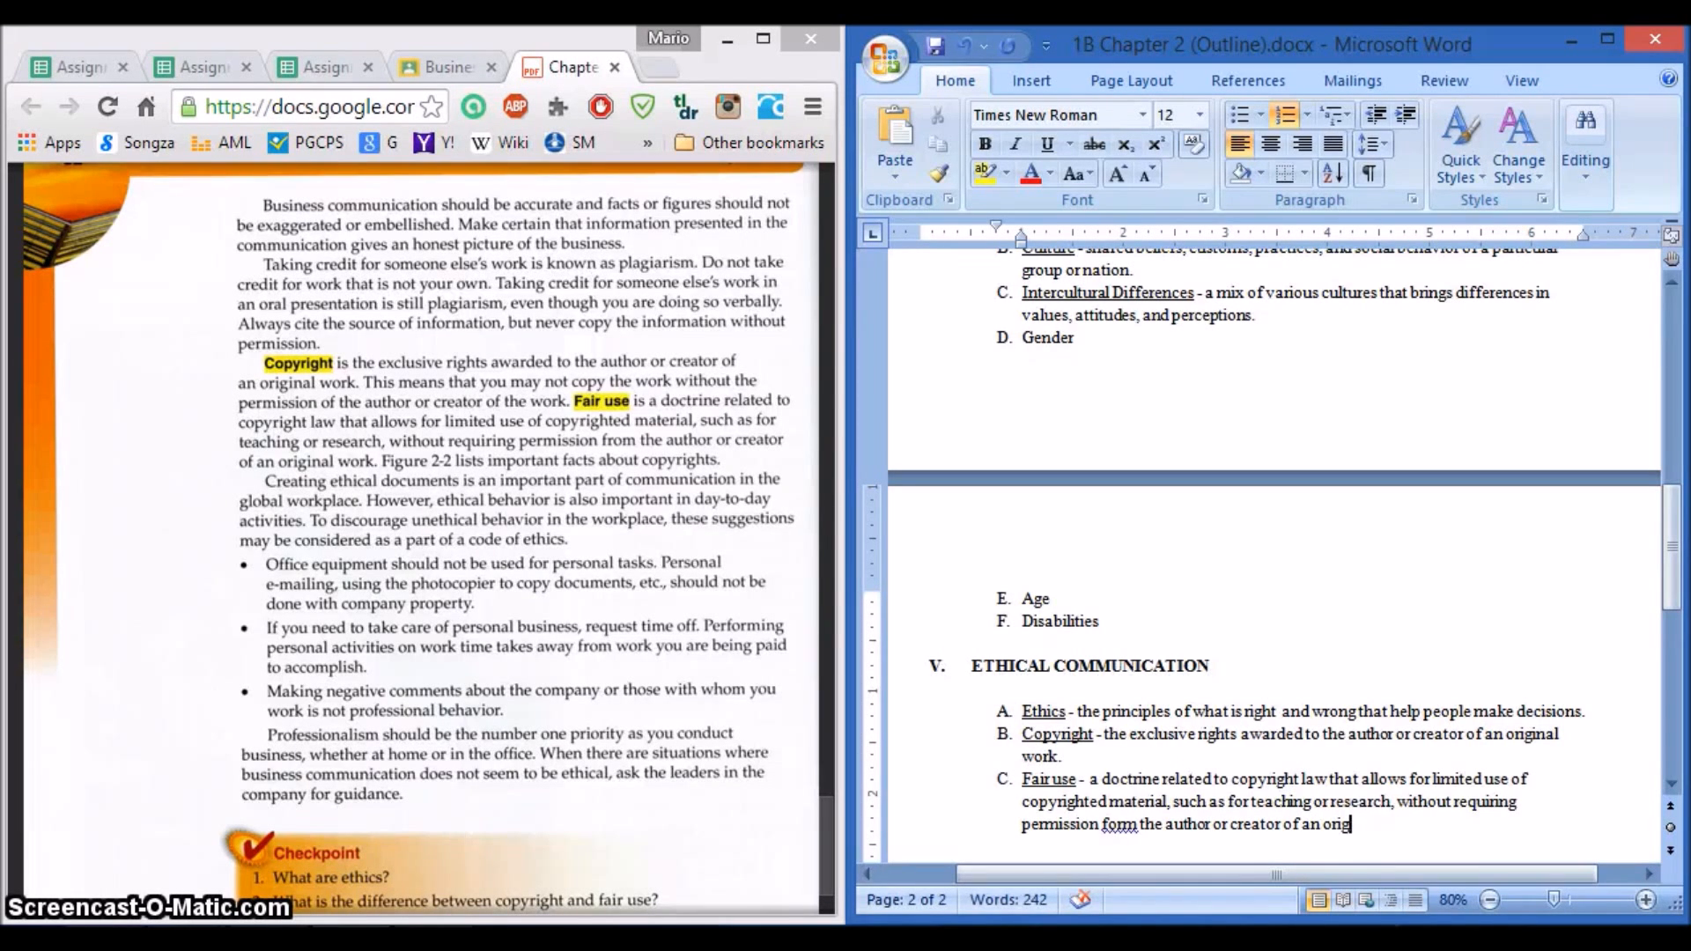
text( work.)
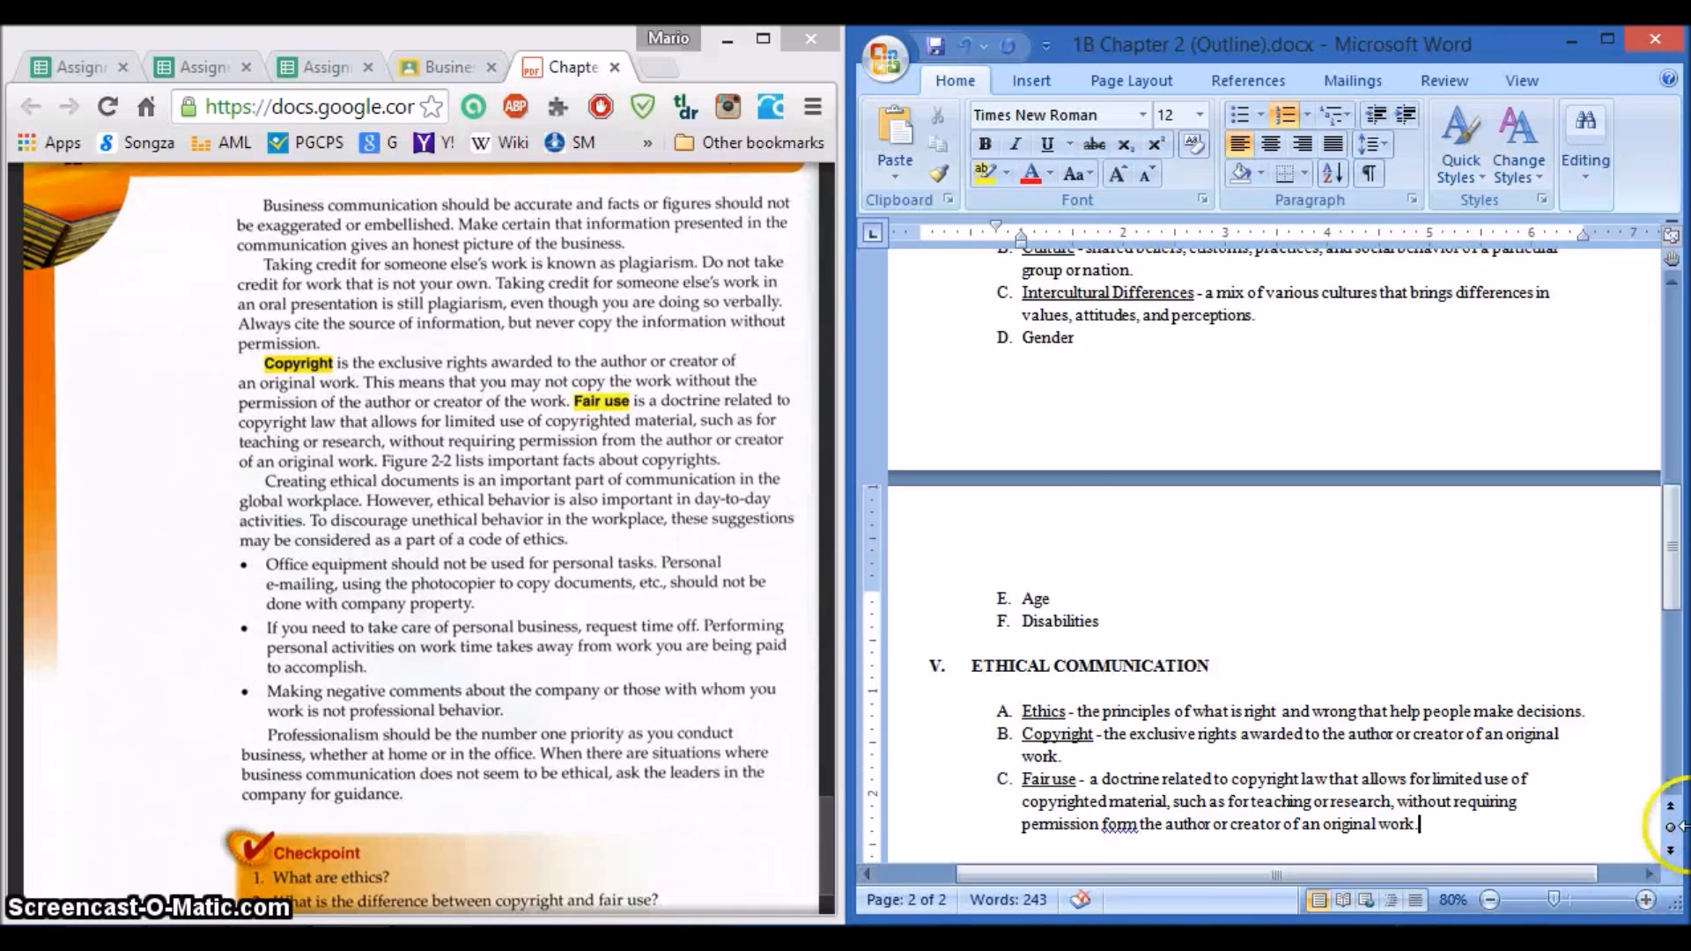
Step: Correct 'form' to 'from' in the Fair use definition and save the document
right_click(1119, 824)
click(962, 552)
click(1436, 824)
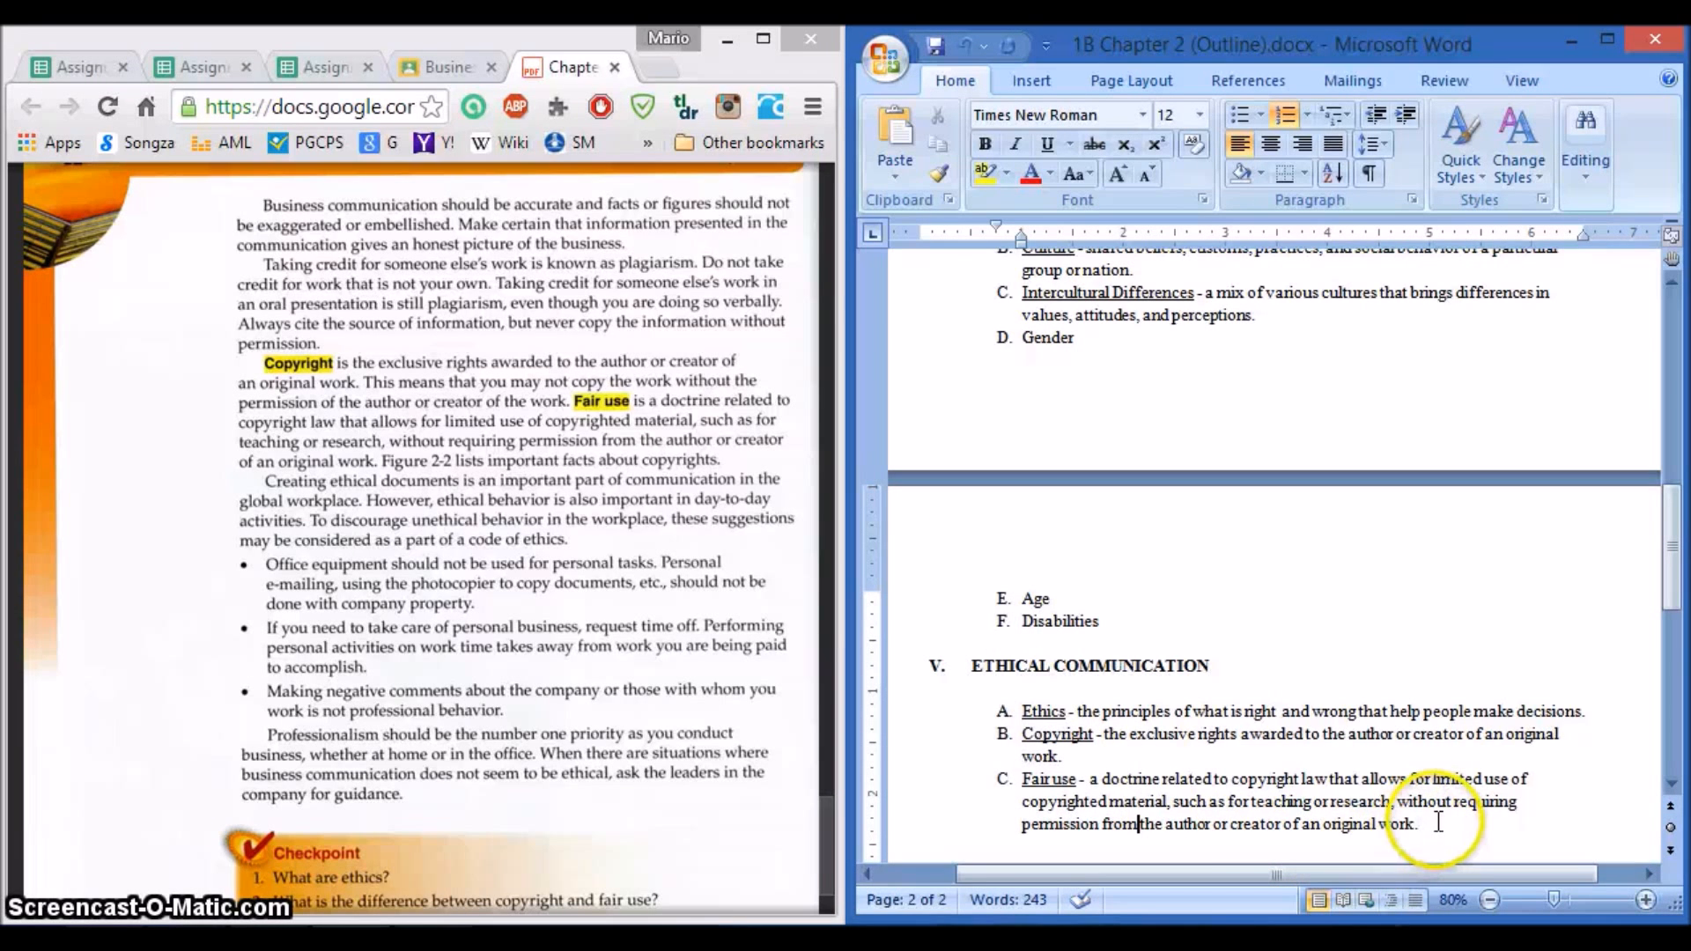
key(ctrl+s)
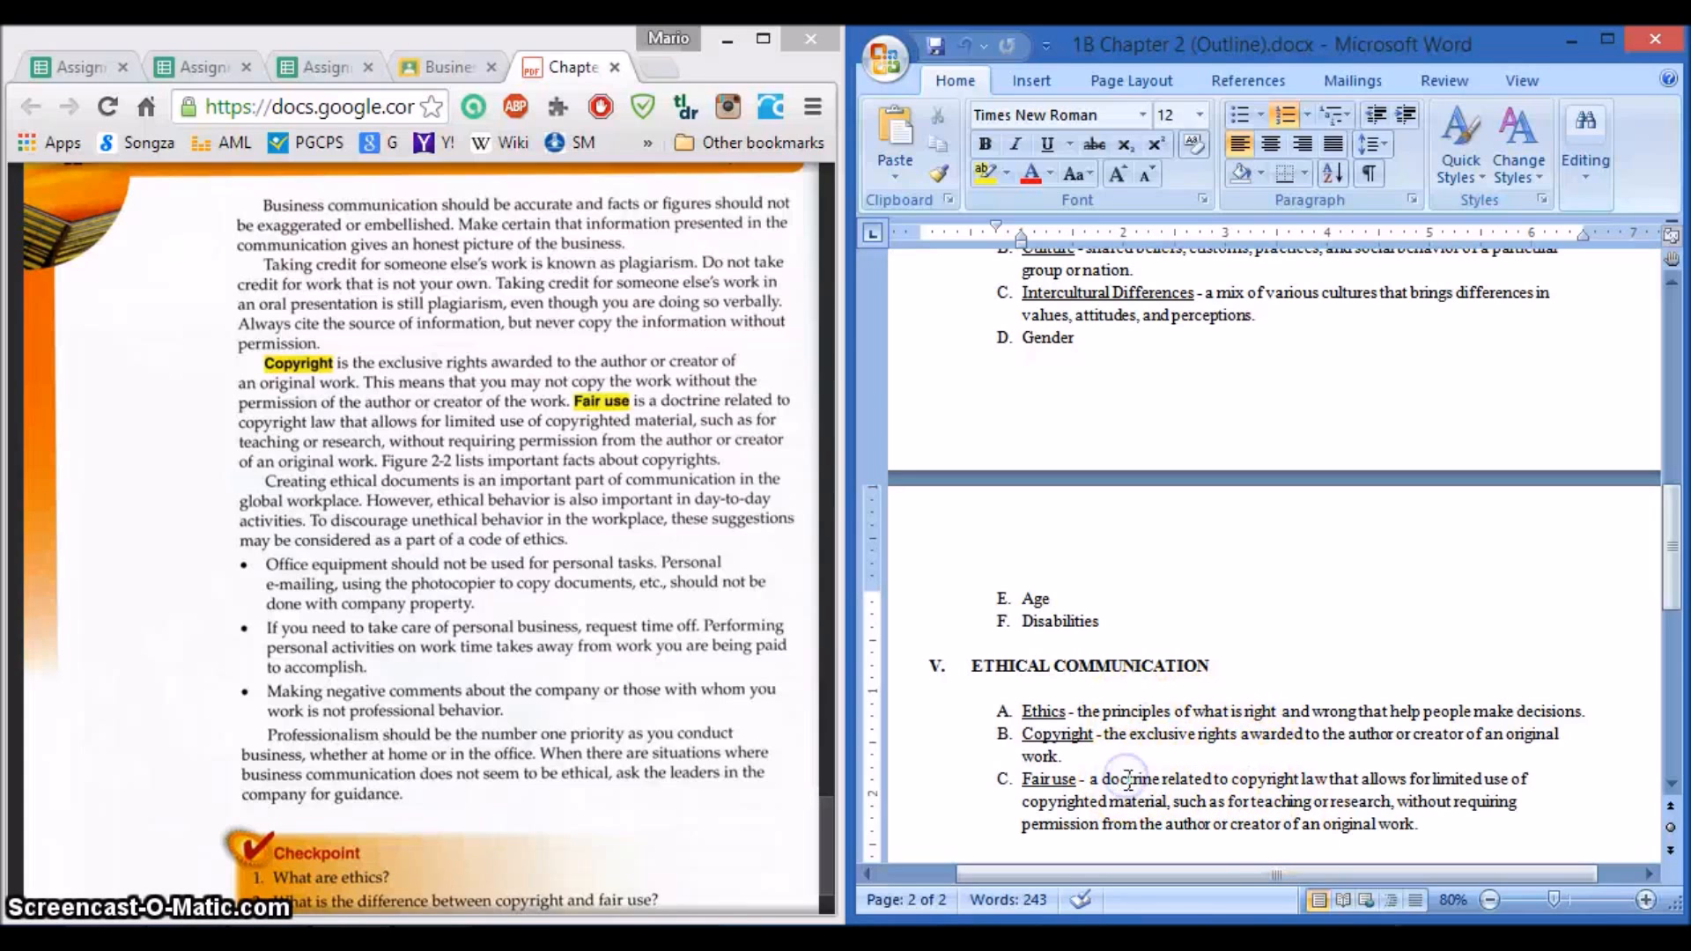
Step: Look up synonyms for 'doctrine' in the Thesaurus
drag(1102, 778, 1154, 782)
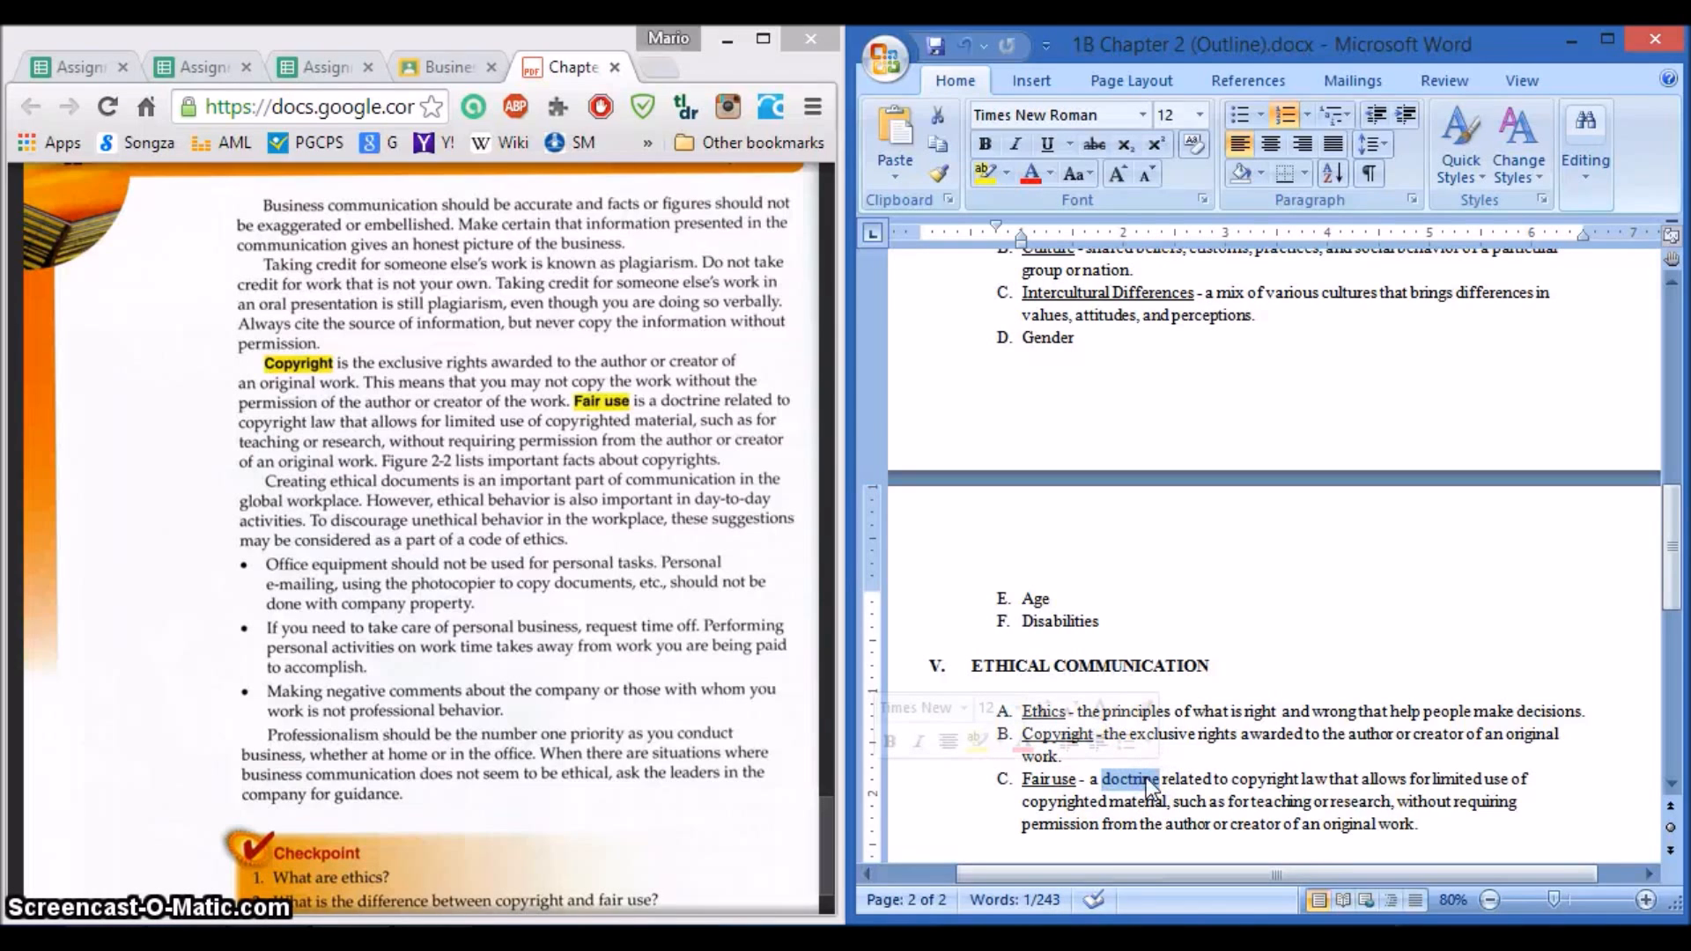
key(shift+F7)
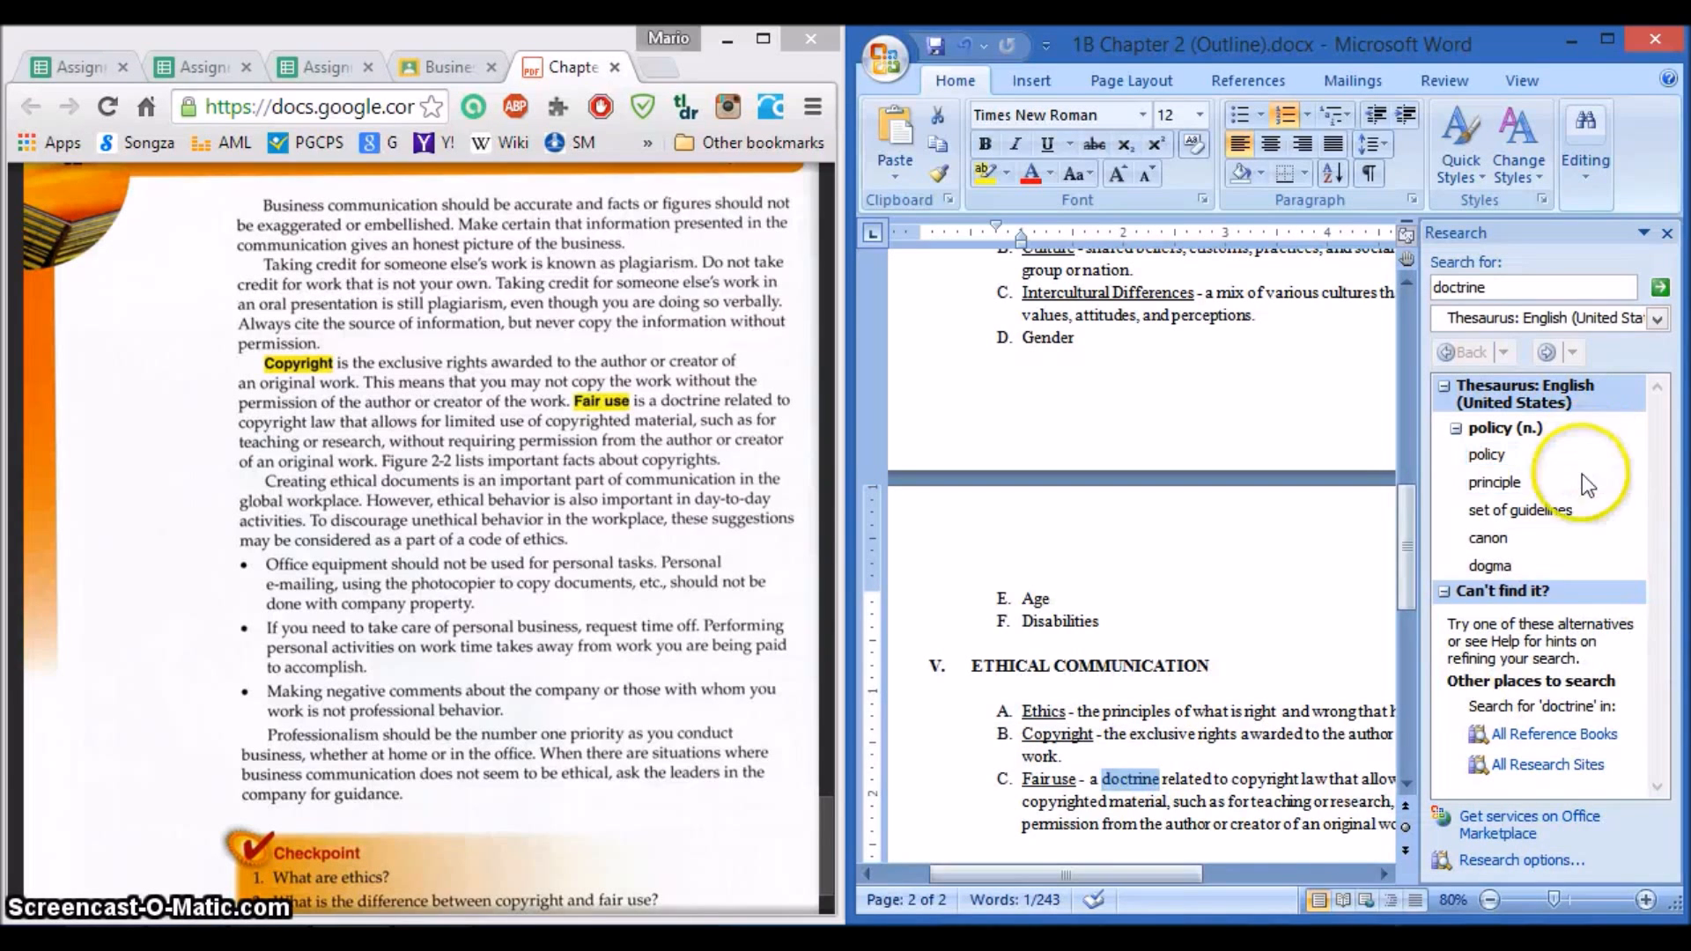
mouse_move(1547, 445)
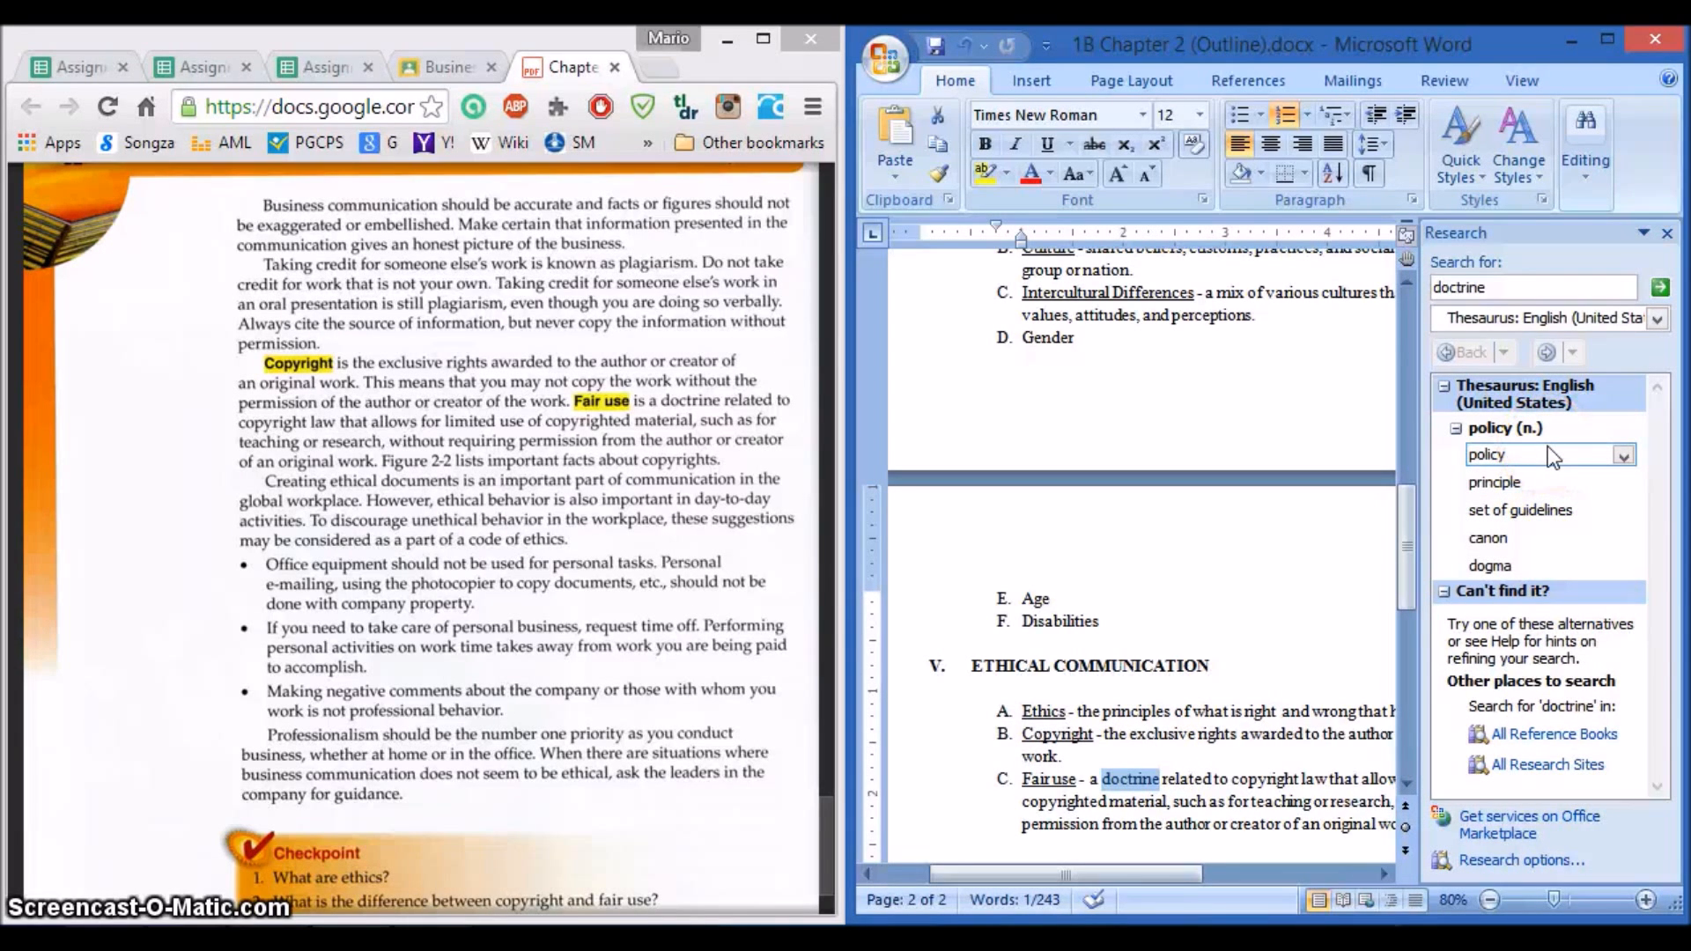
click(1553, 536)
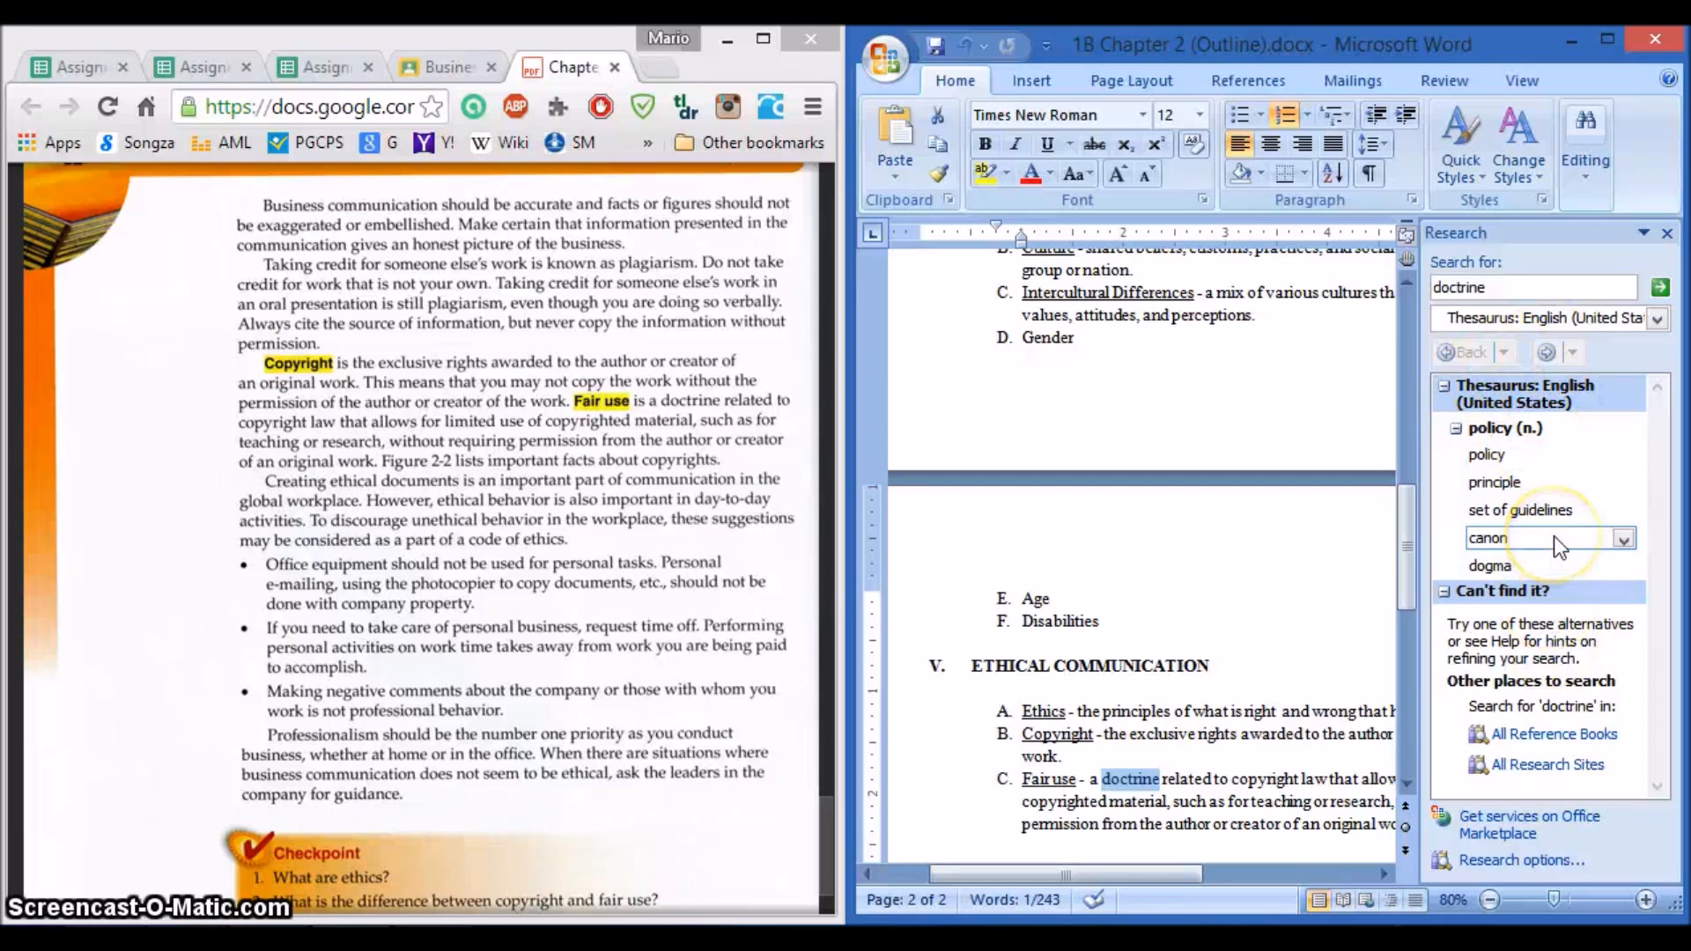
click(1561, 453)
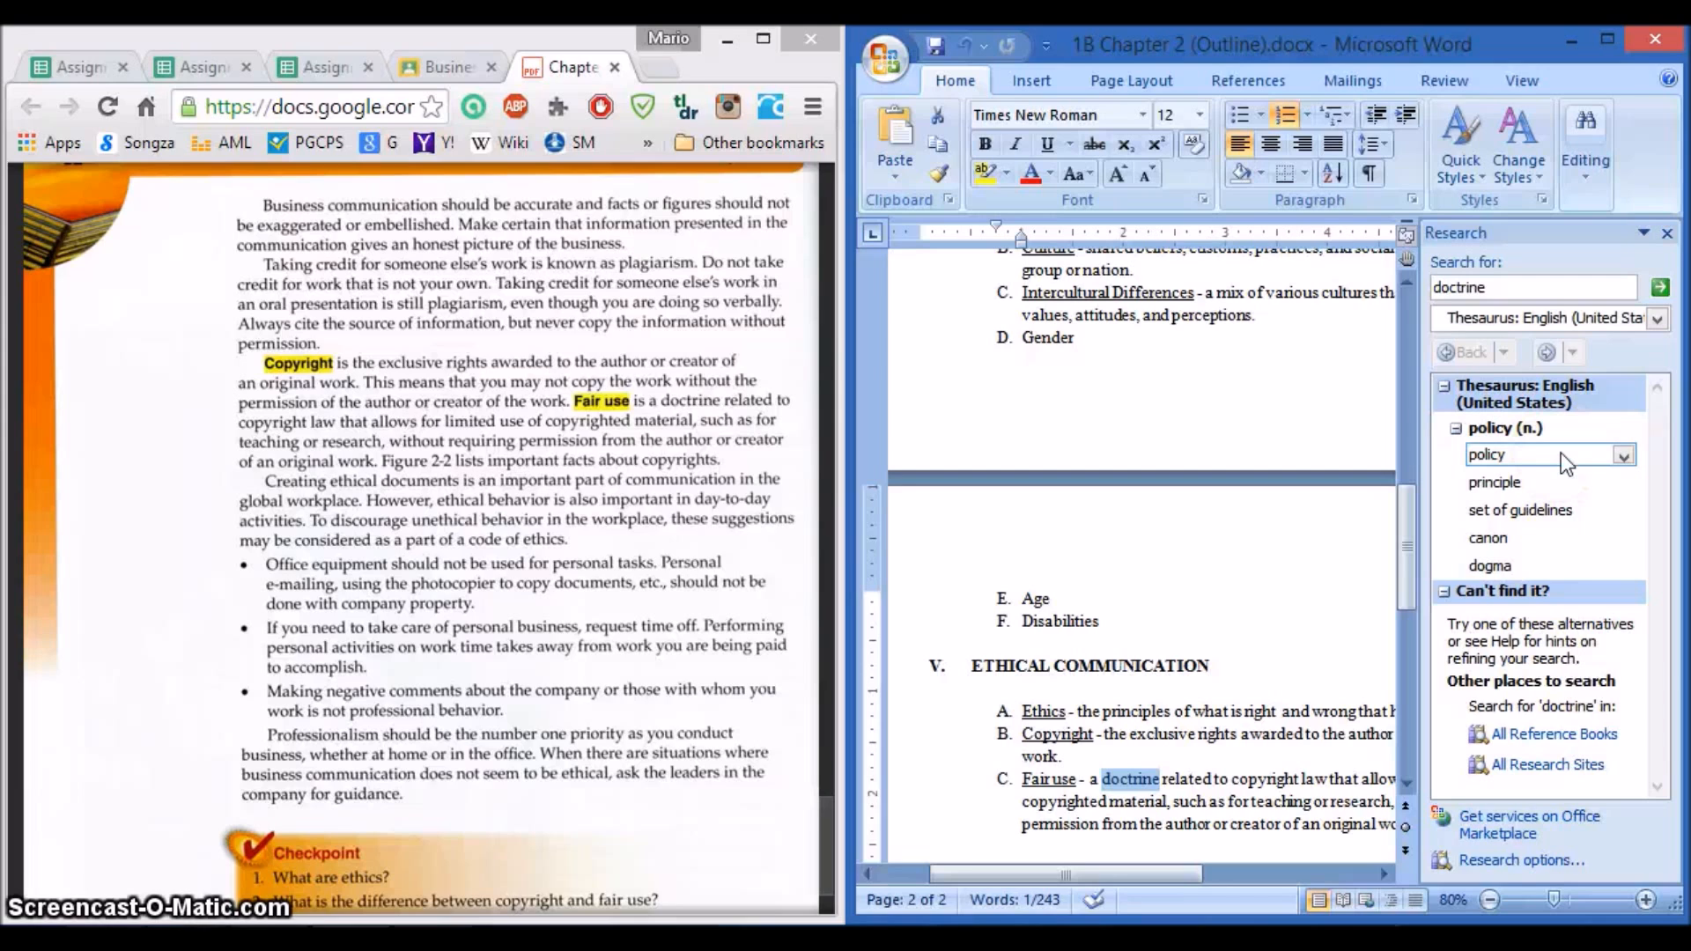
click(1517, 440)
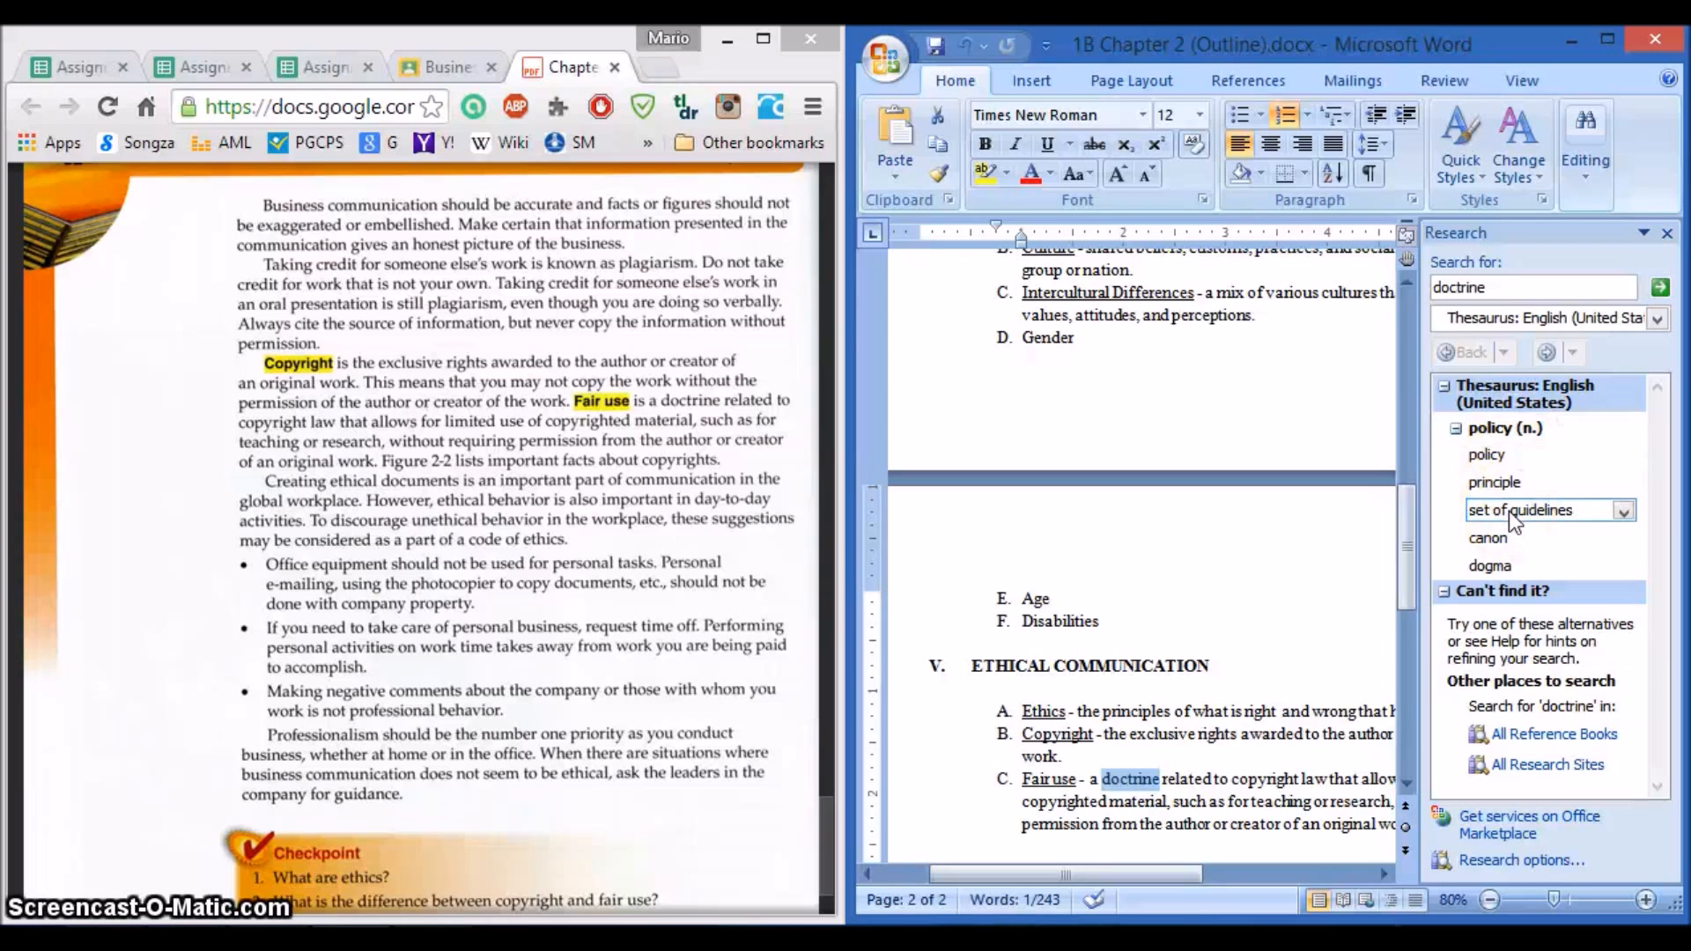
right_click(1158, 780)
Step: Insert '(policy, principle, set of guidelines)' after 'doctrine' and close the lookup pane
click(1216, 744)
text(()
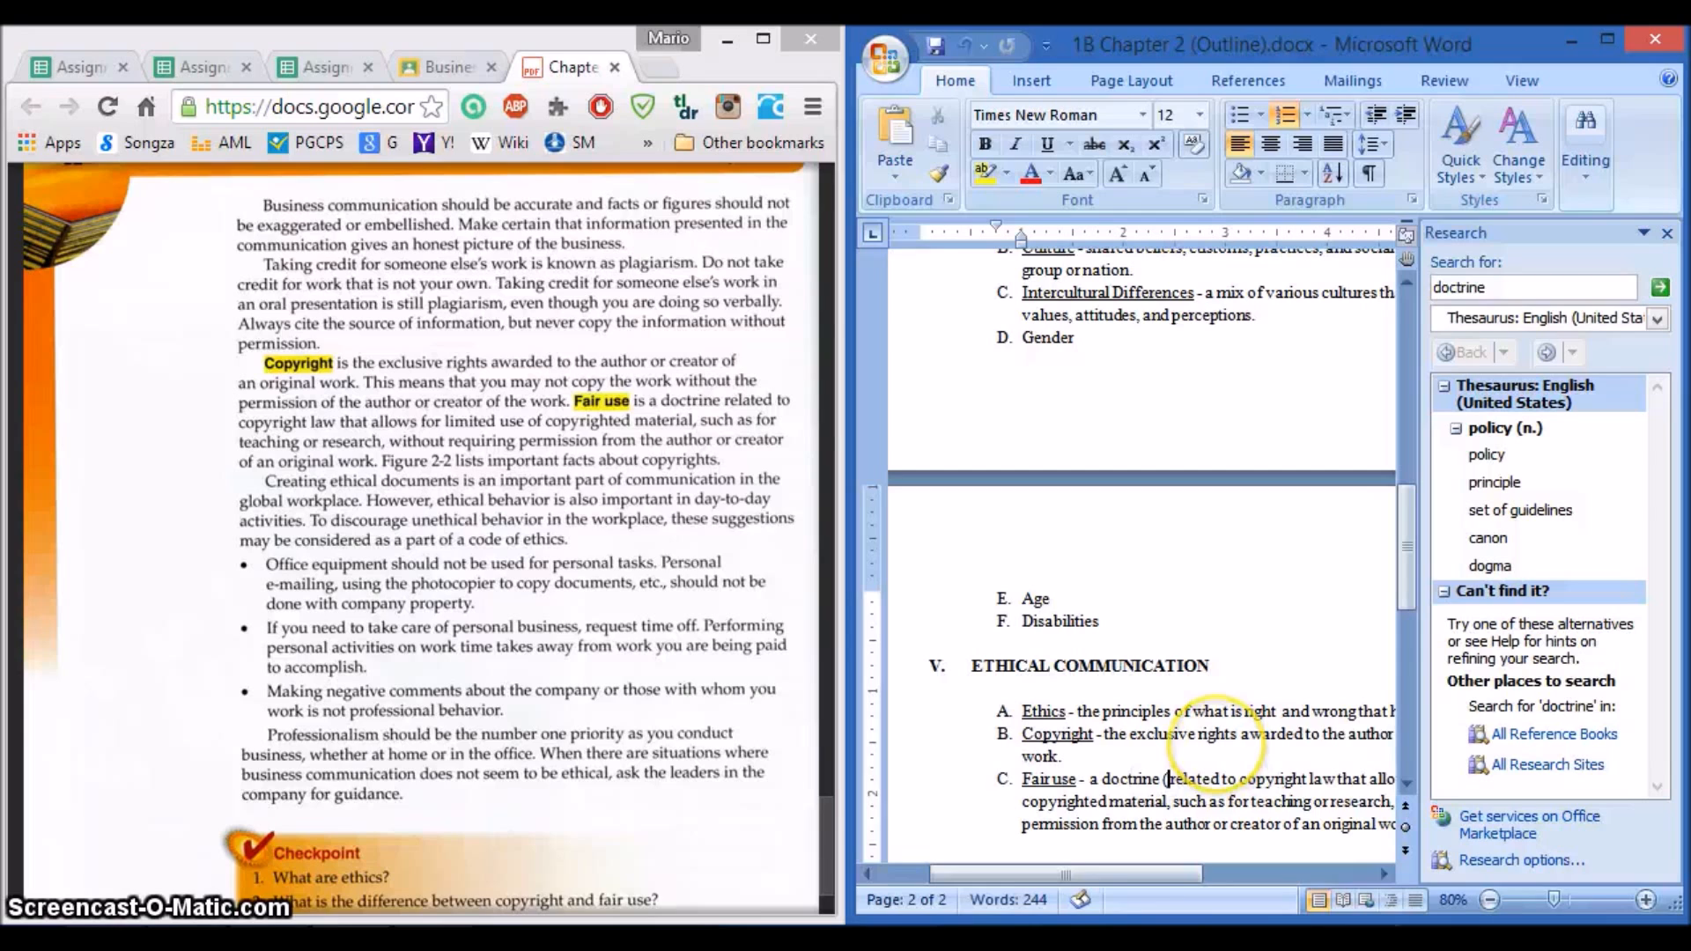
text(policy, )
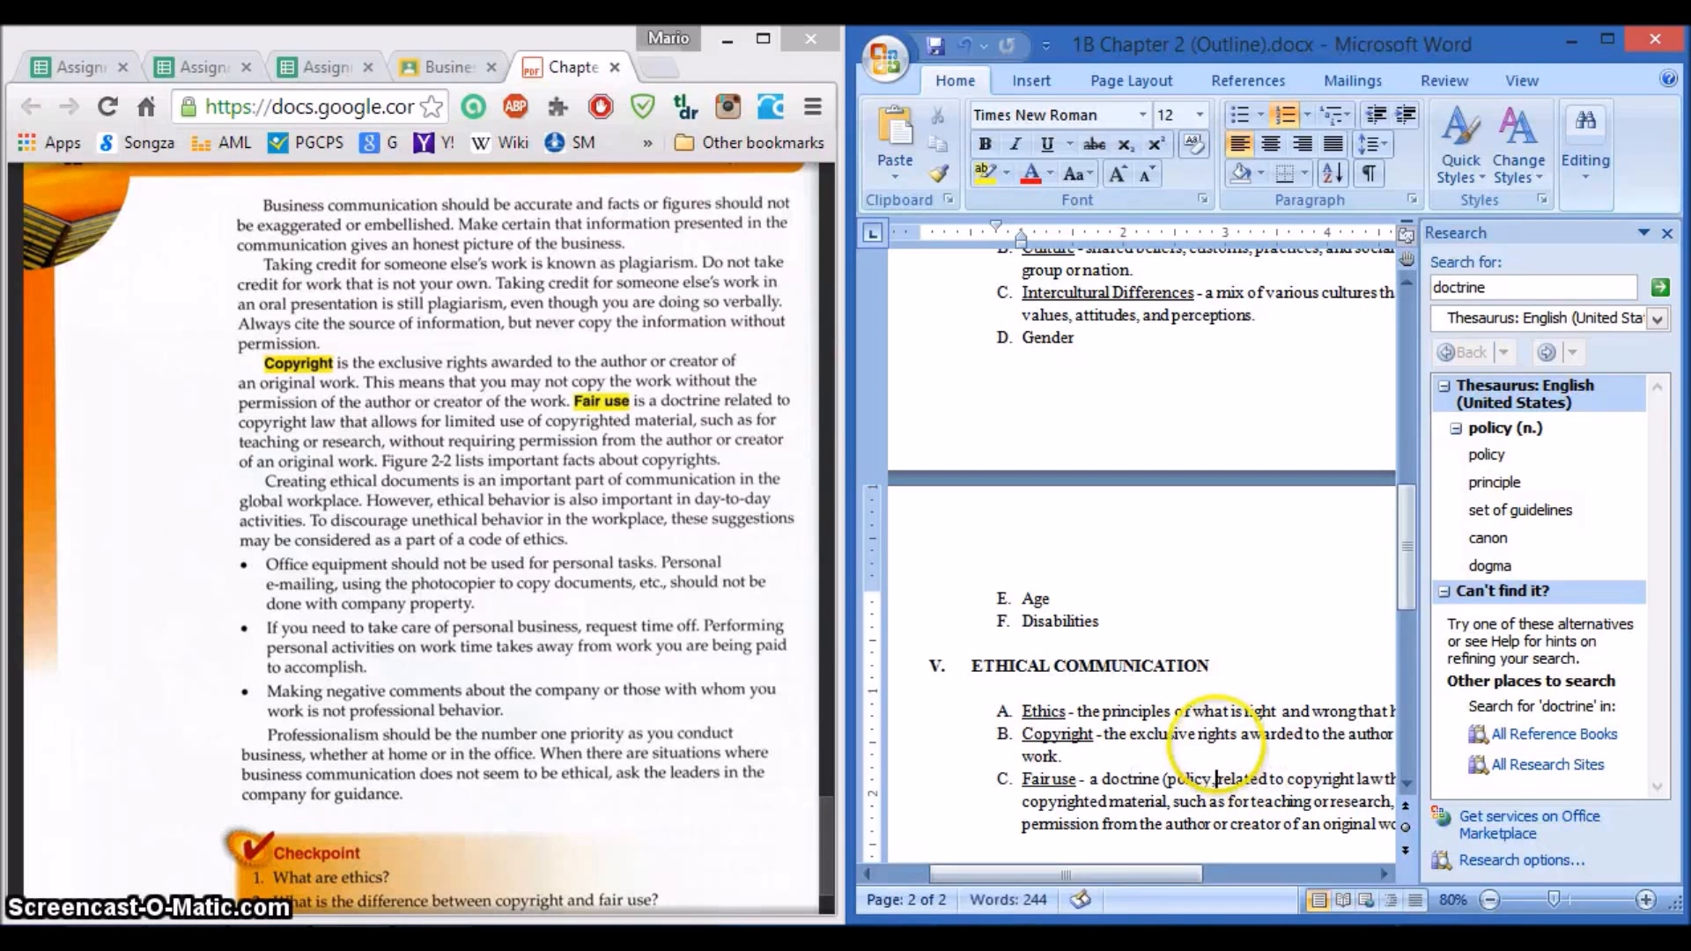
text(principl )
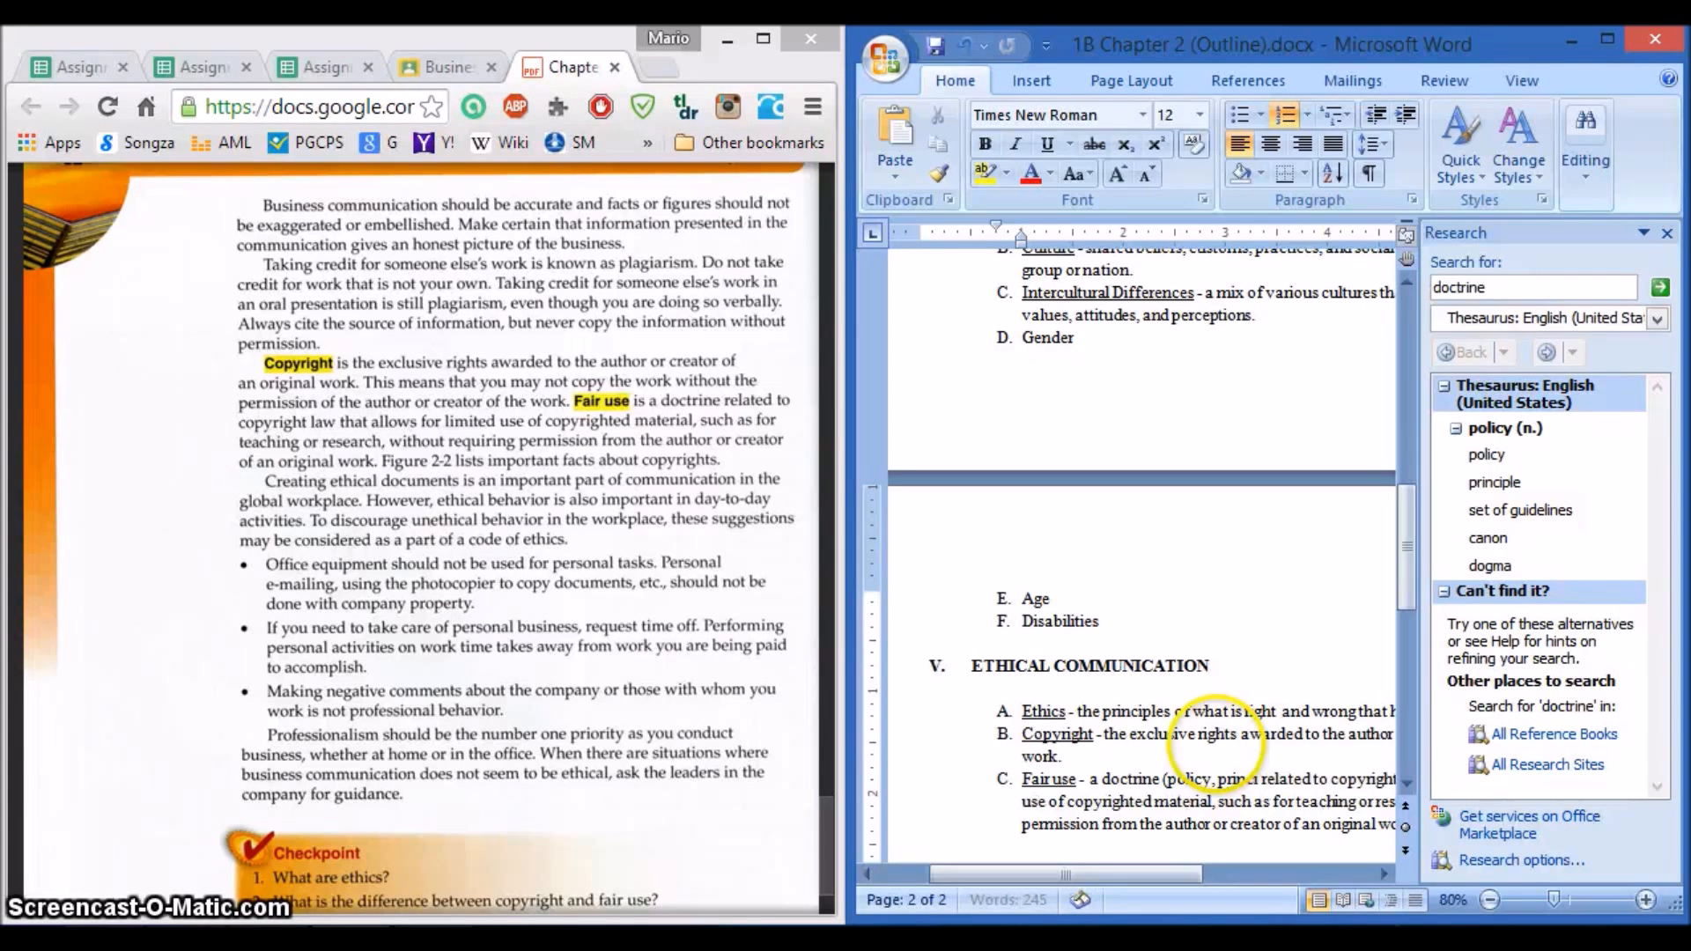
text(e, )
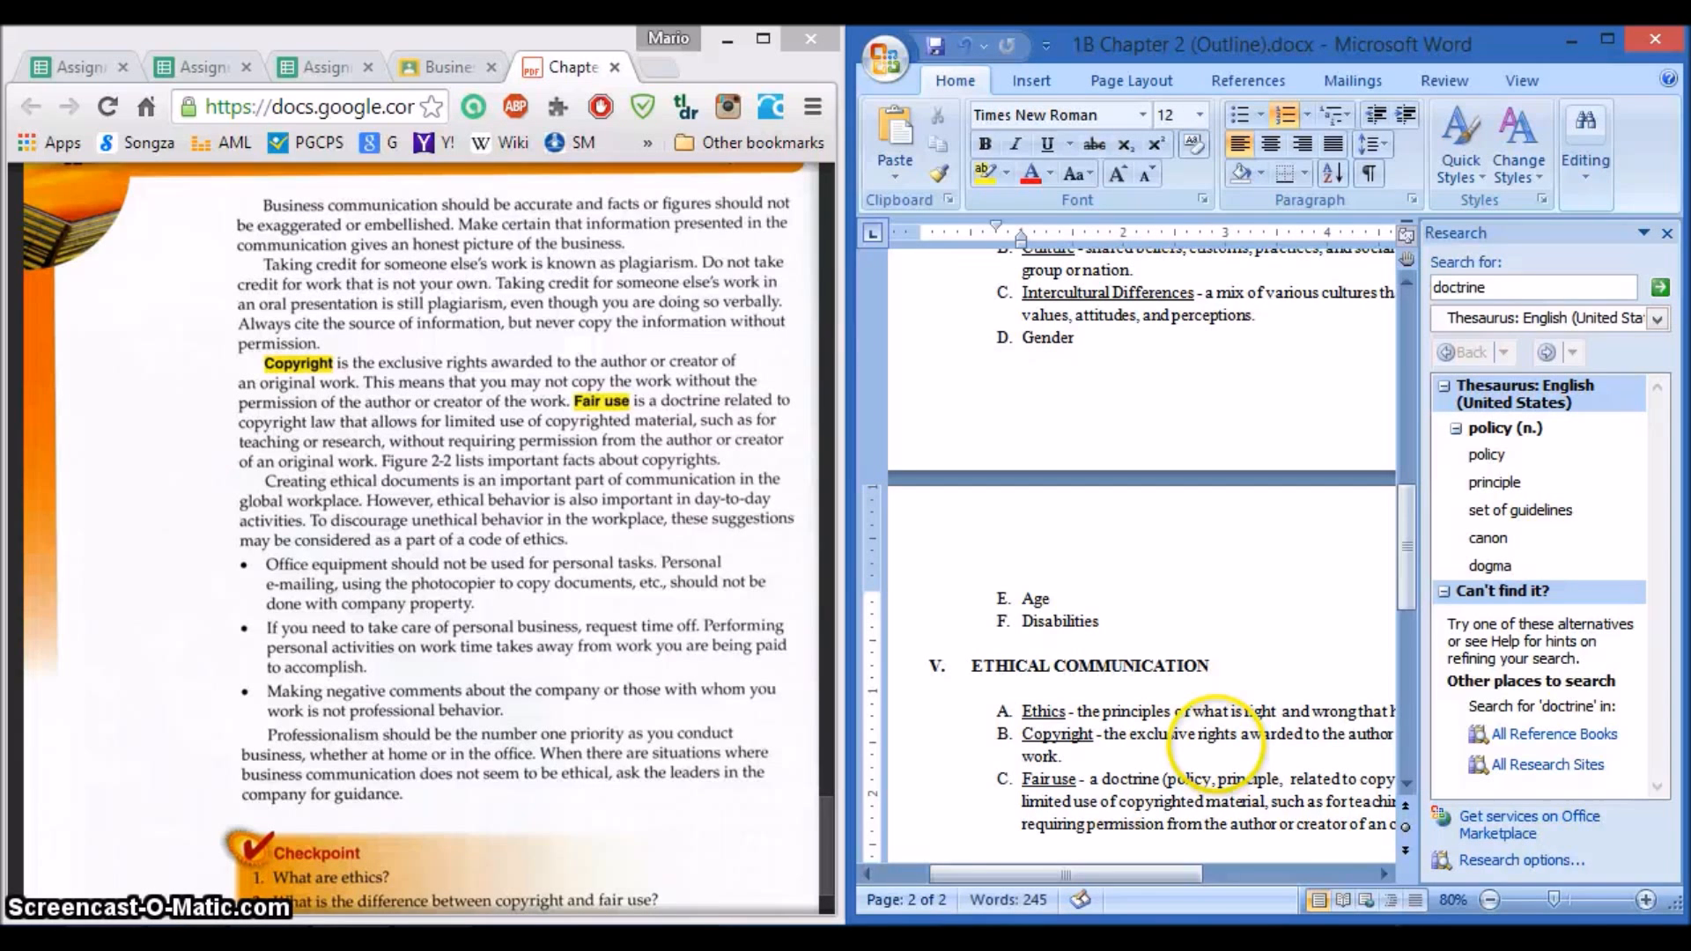
text(set of gui)
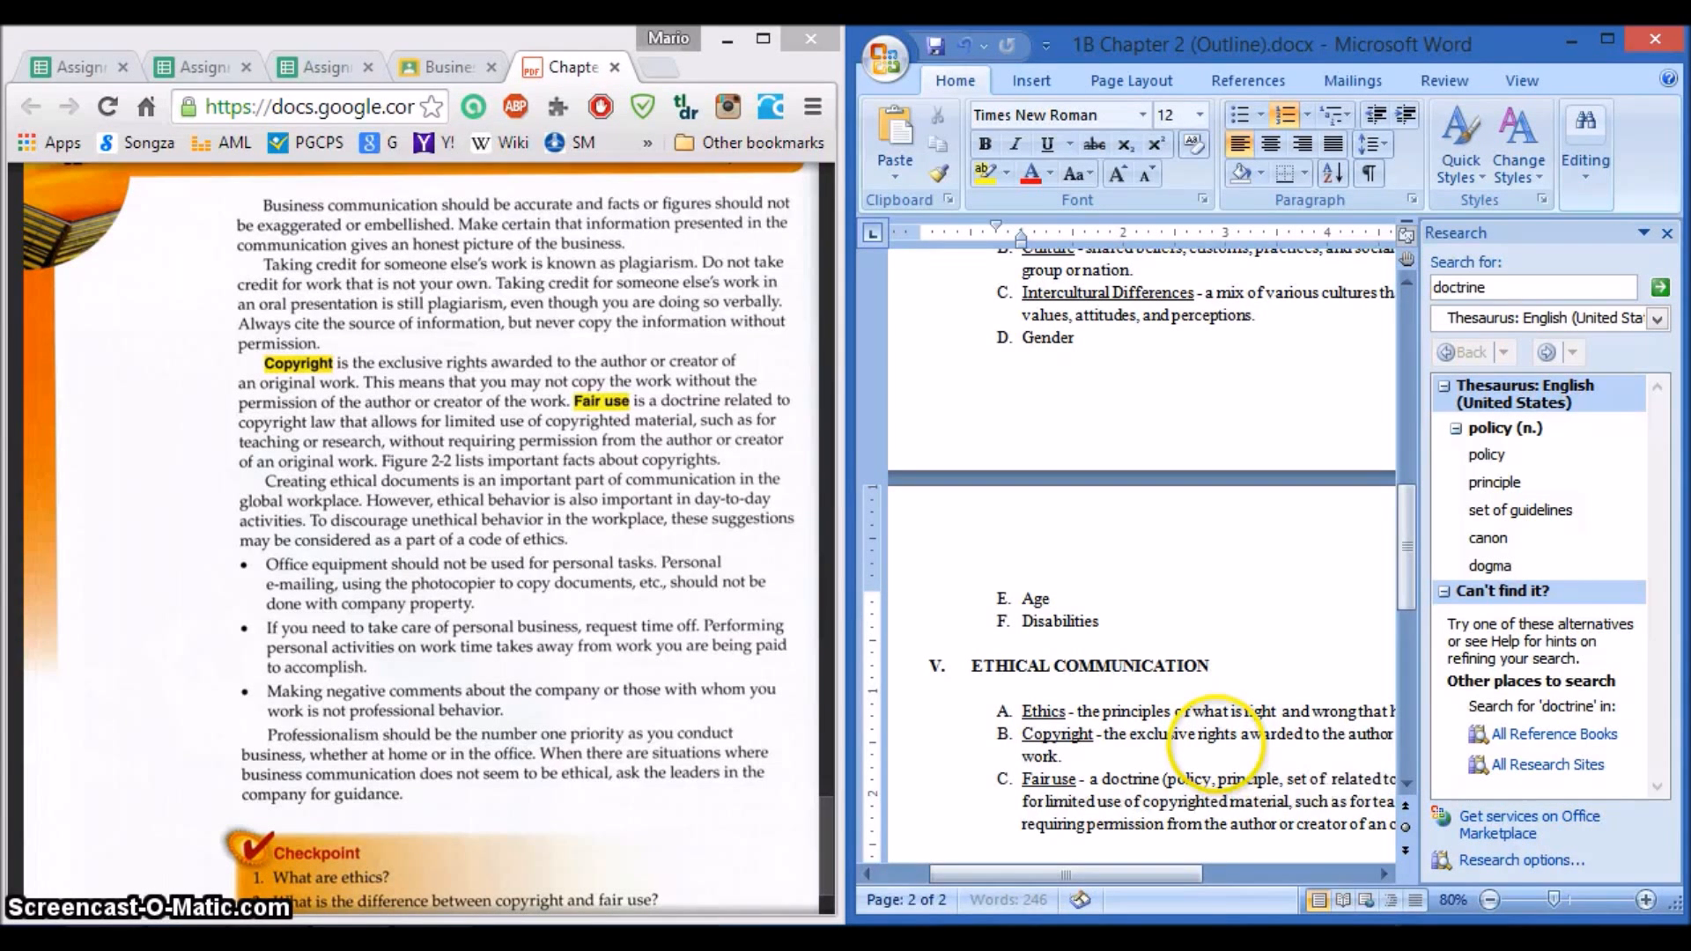
text(delines))
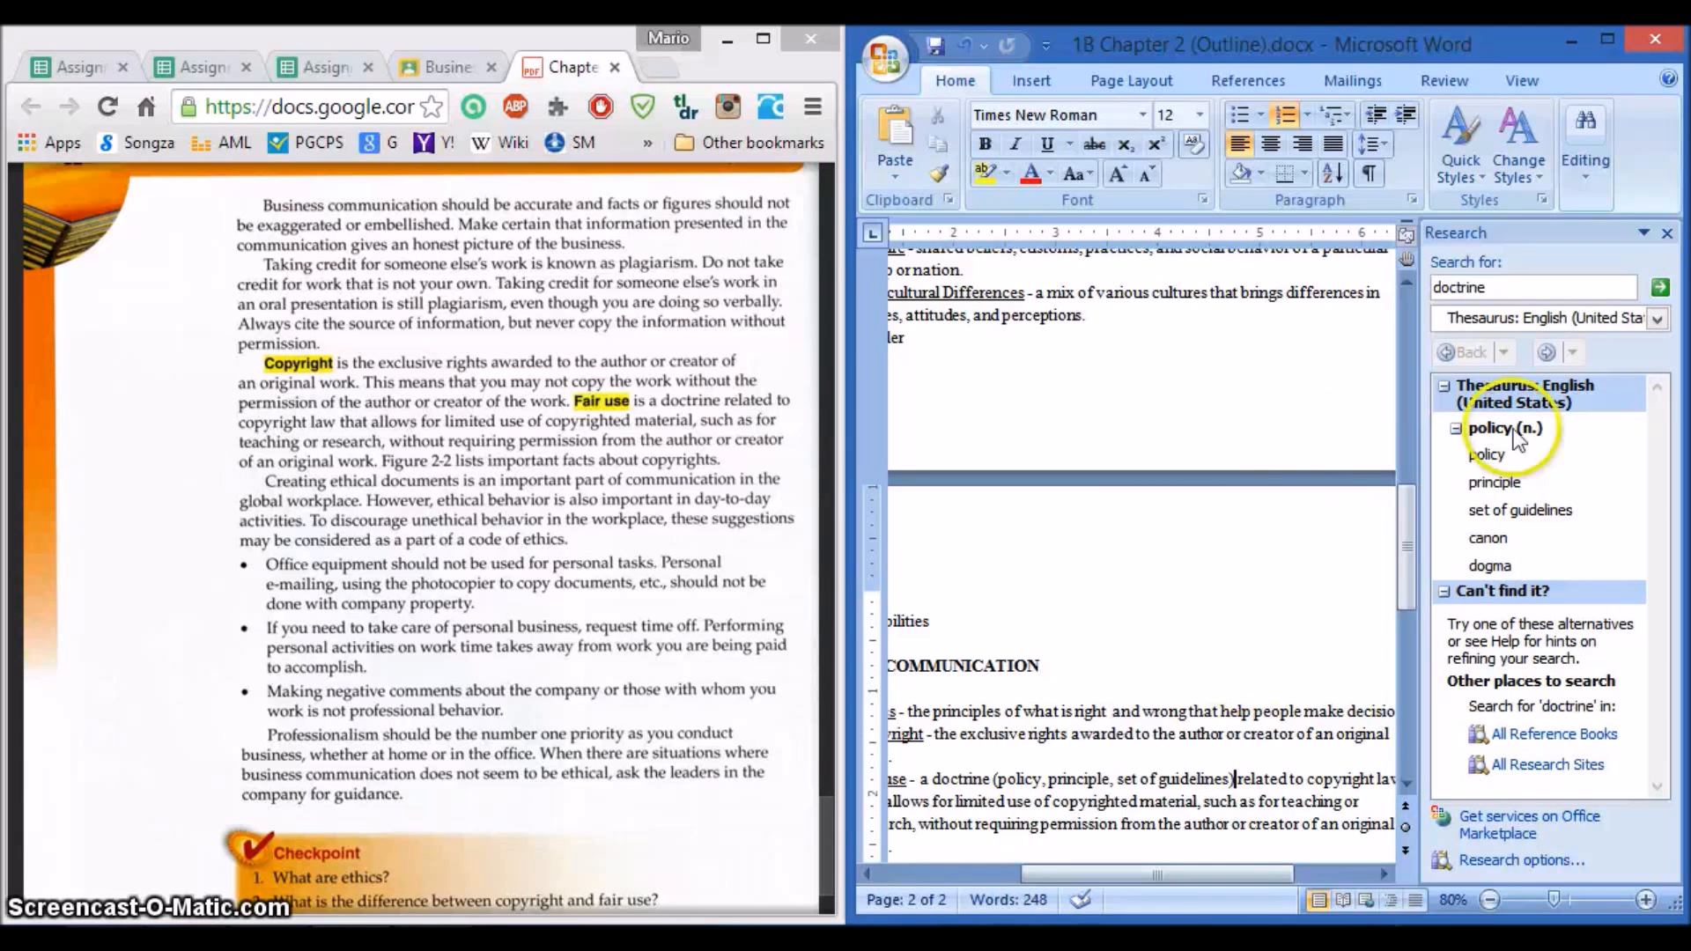
click(1667, 234)
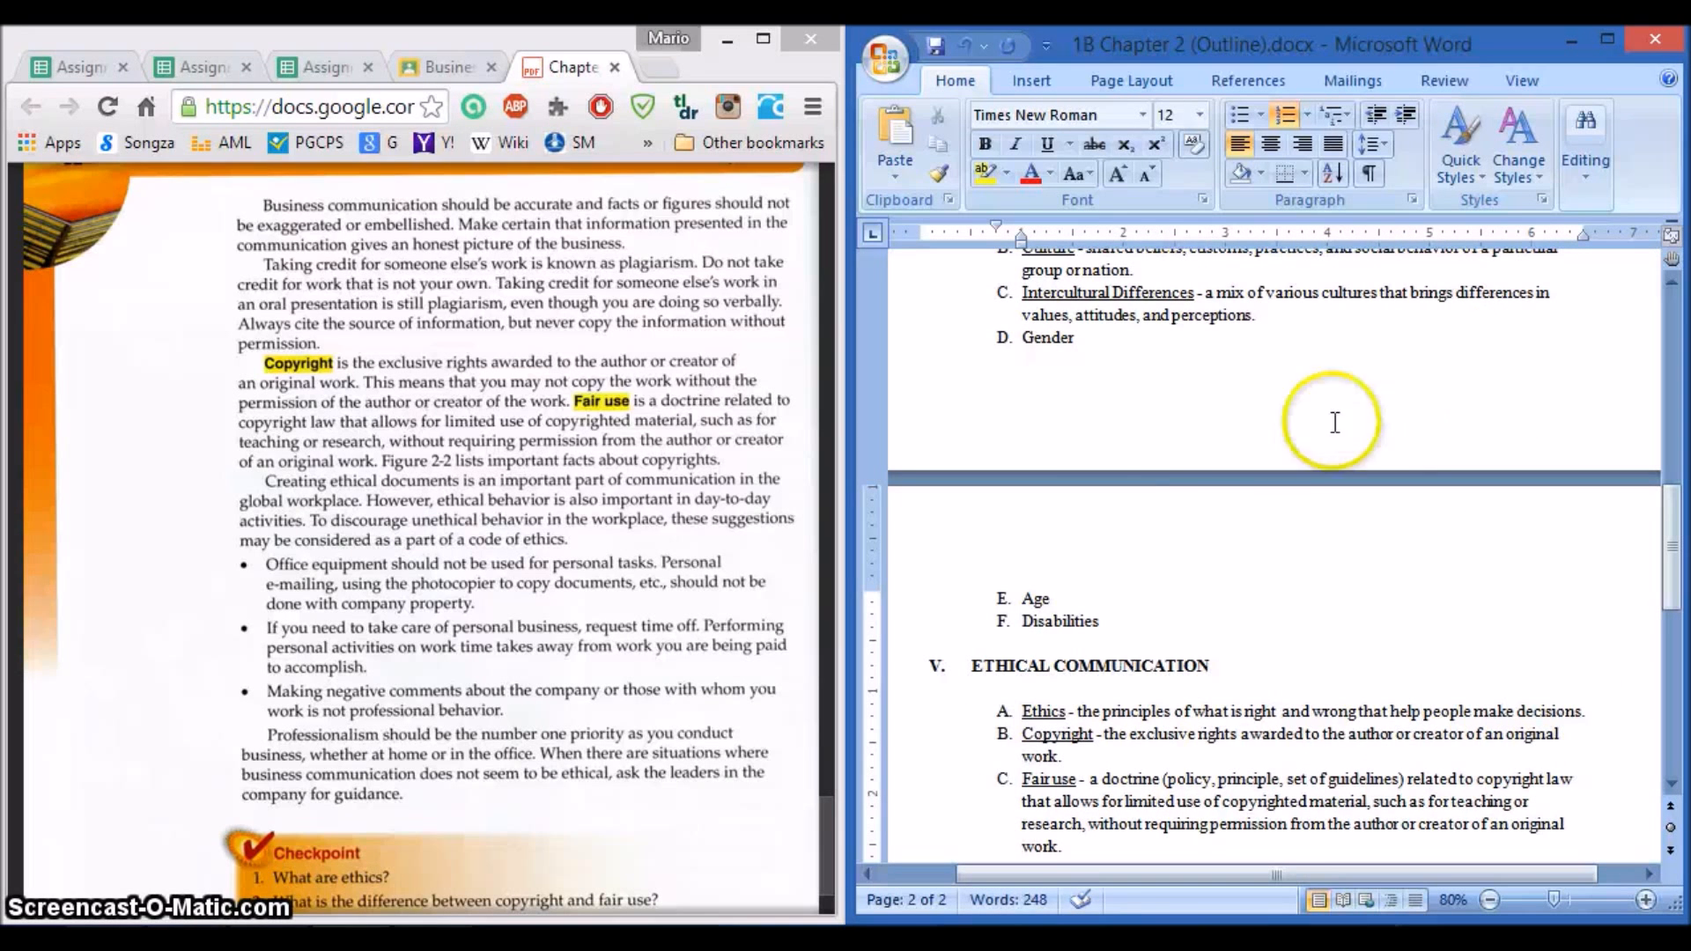
scroll(1117, 568, down, 2)
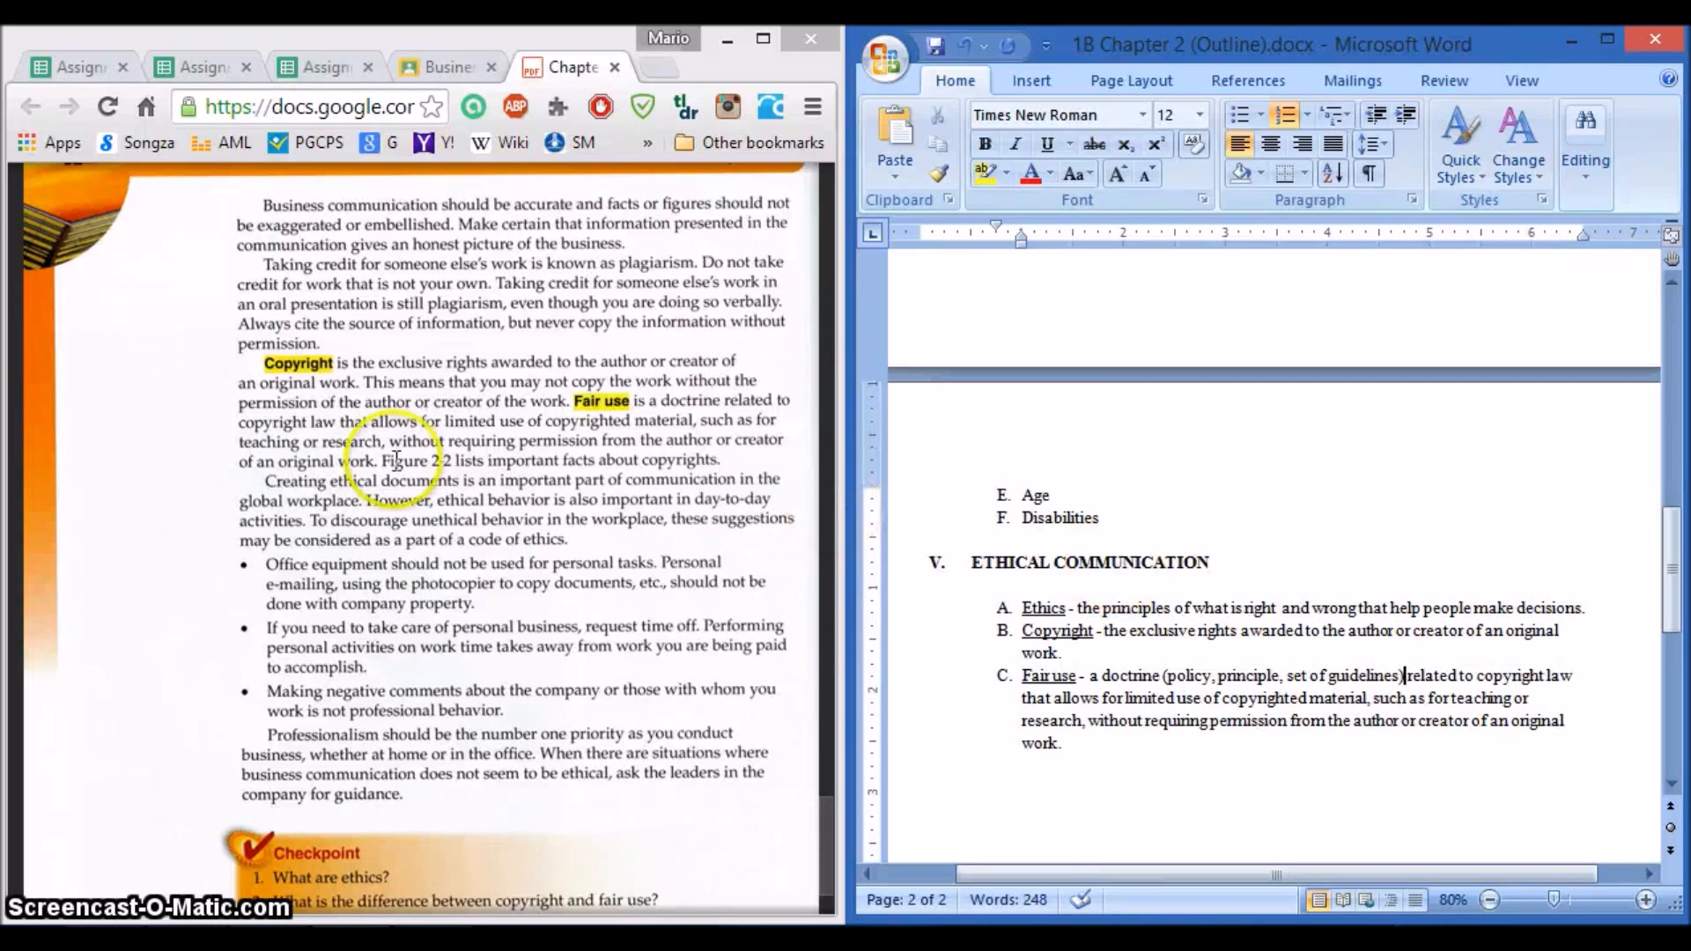
scroll(401, 449, down, 5)
scroll(456, 560, down, 5)
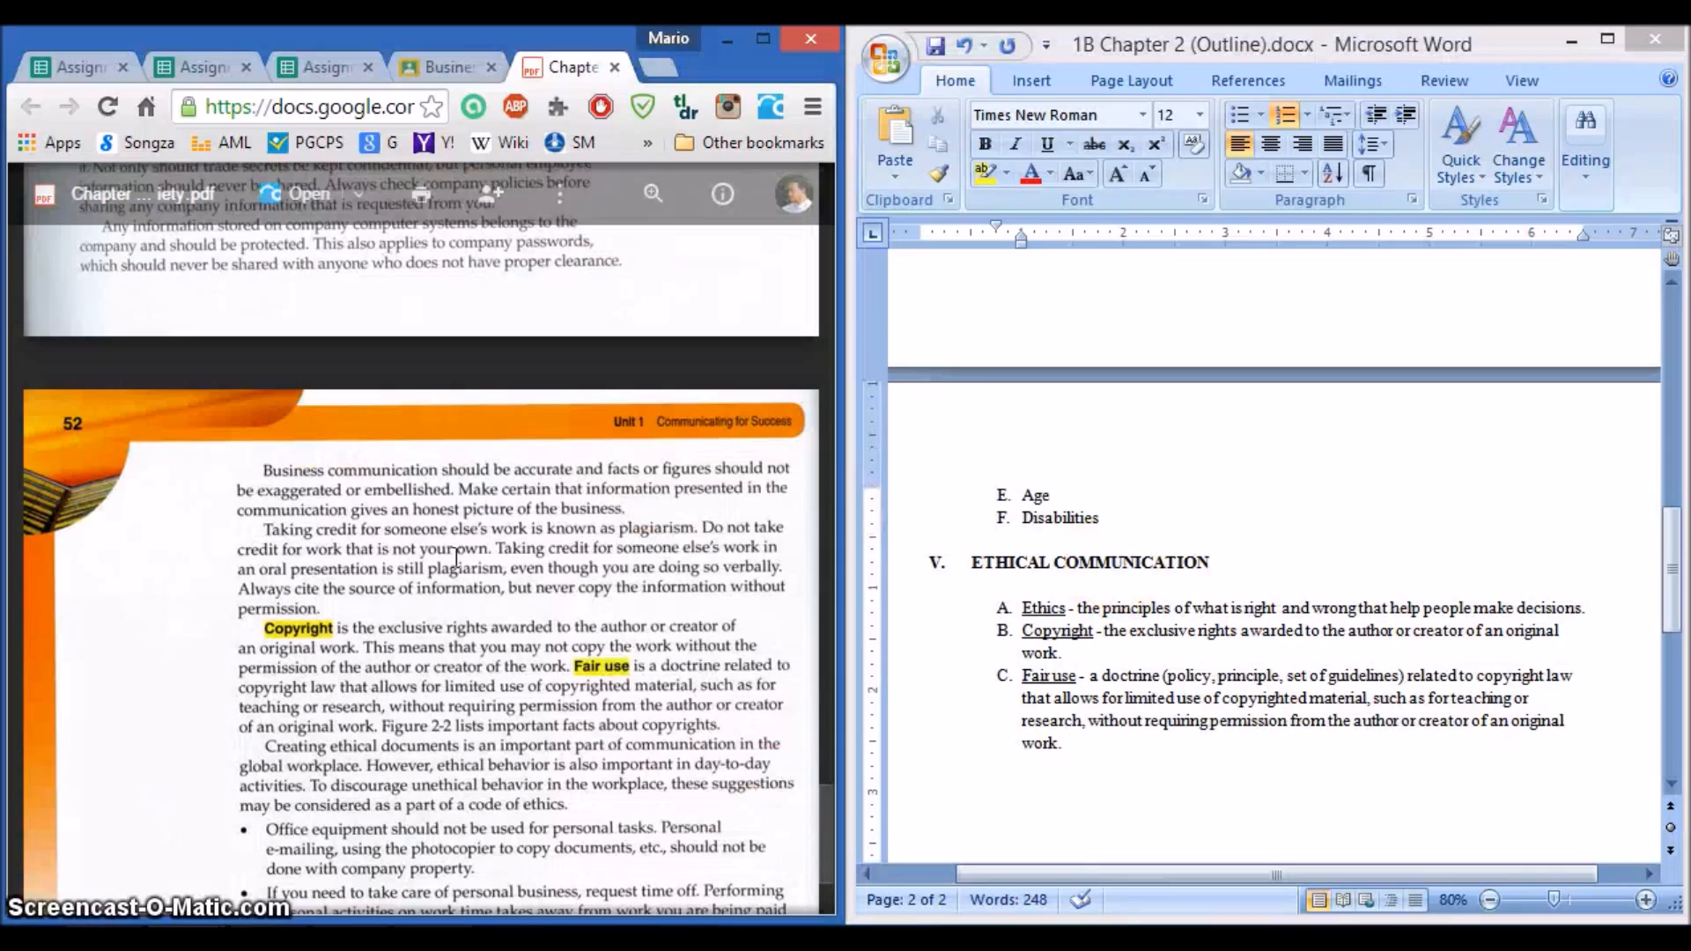
scroll(713, 568, down, 10)
scroll(714, 568, up, 15)
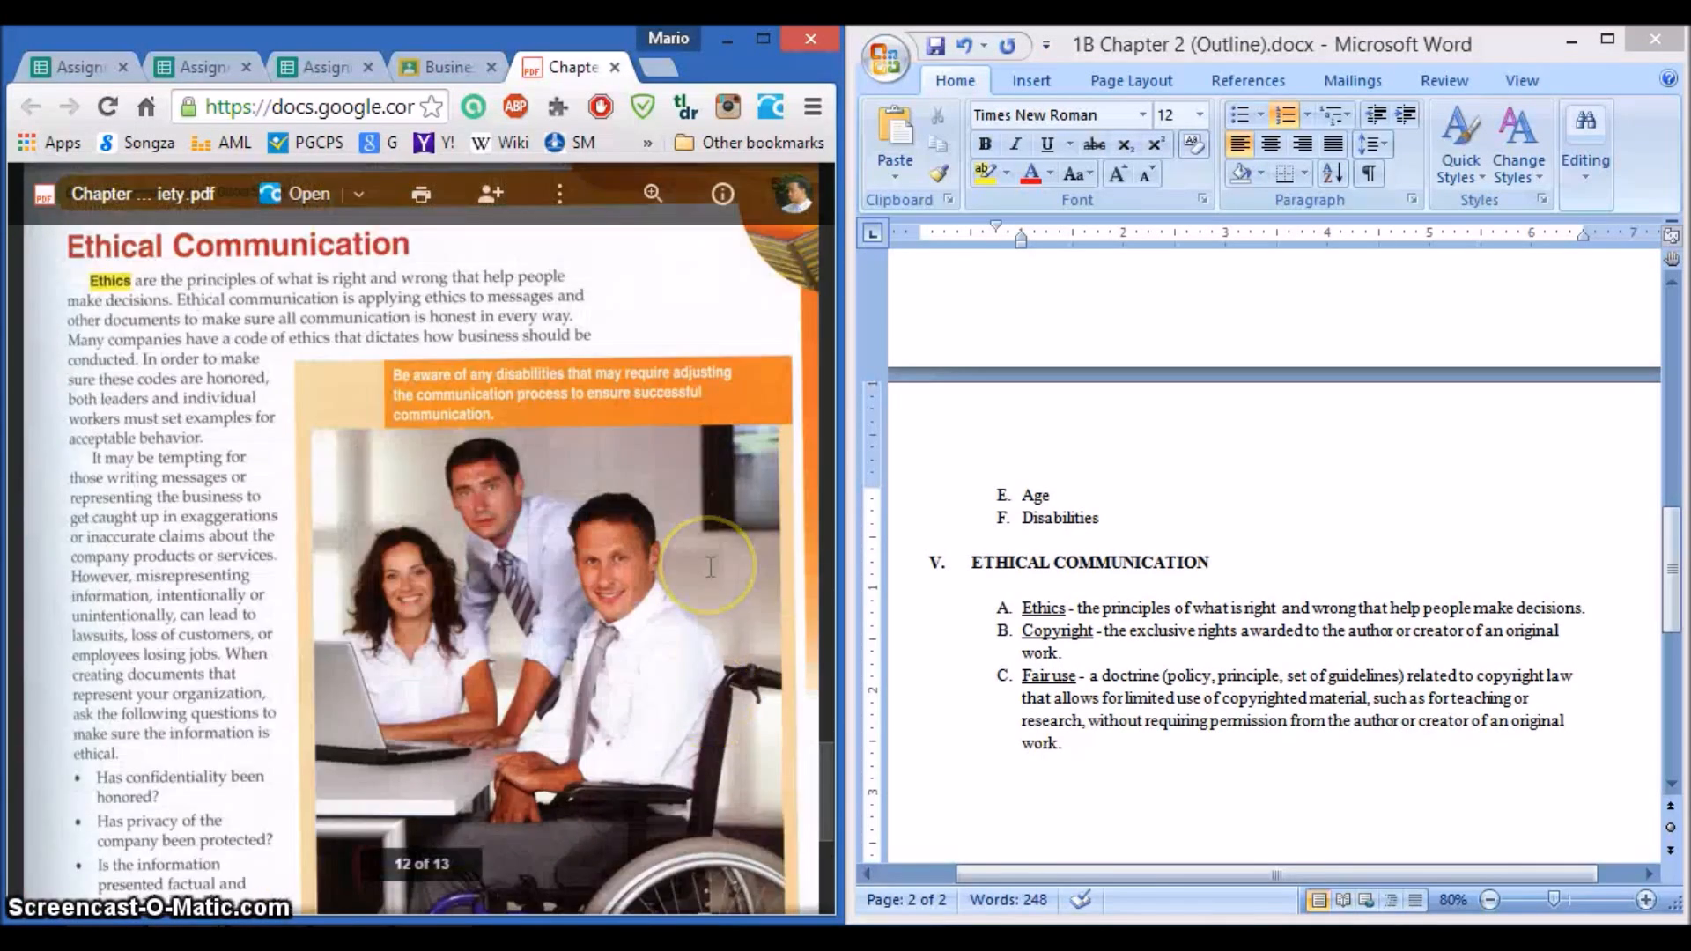
scroll(710, 568, down, 10)
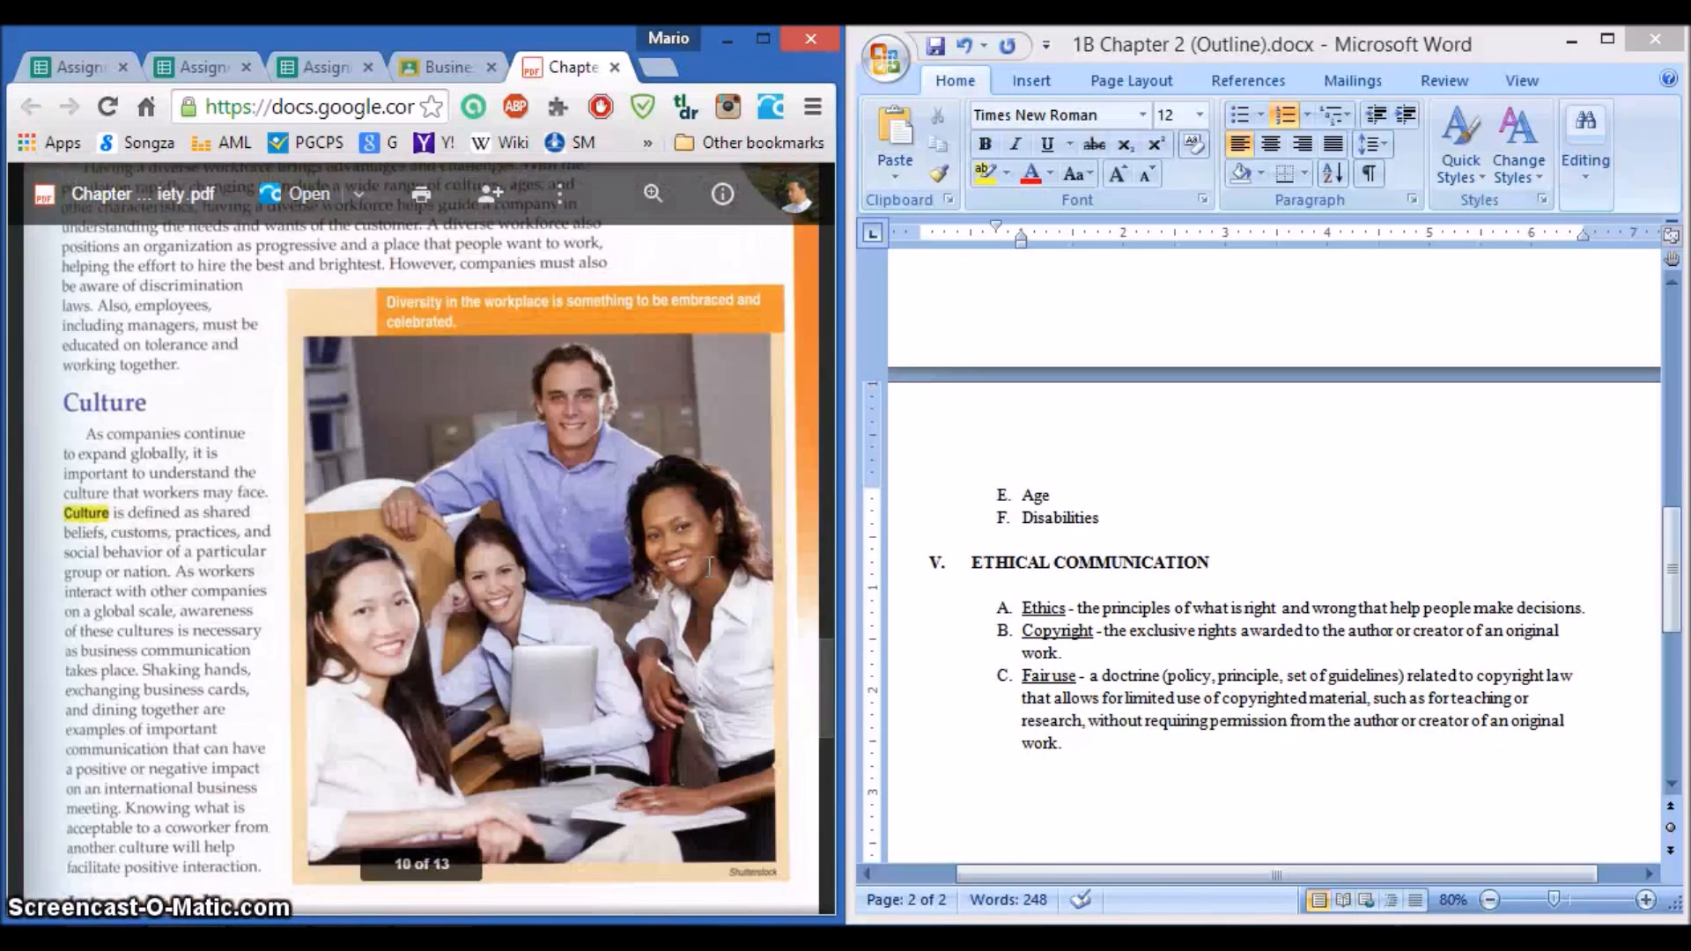
scroll(709, 566, up, 1)
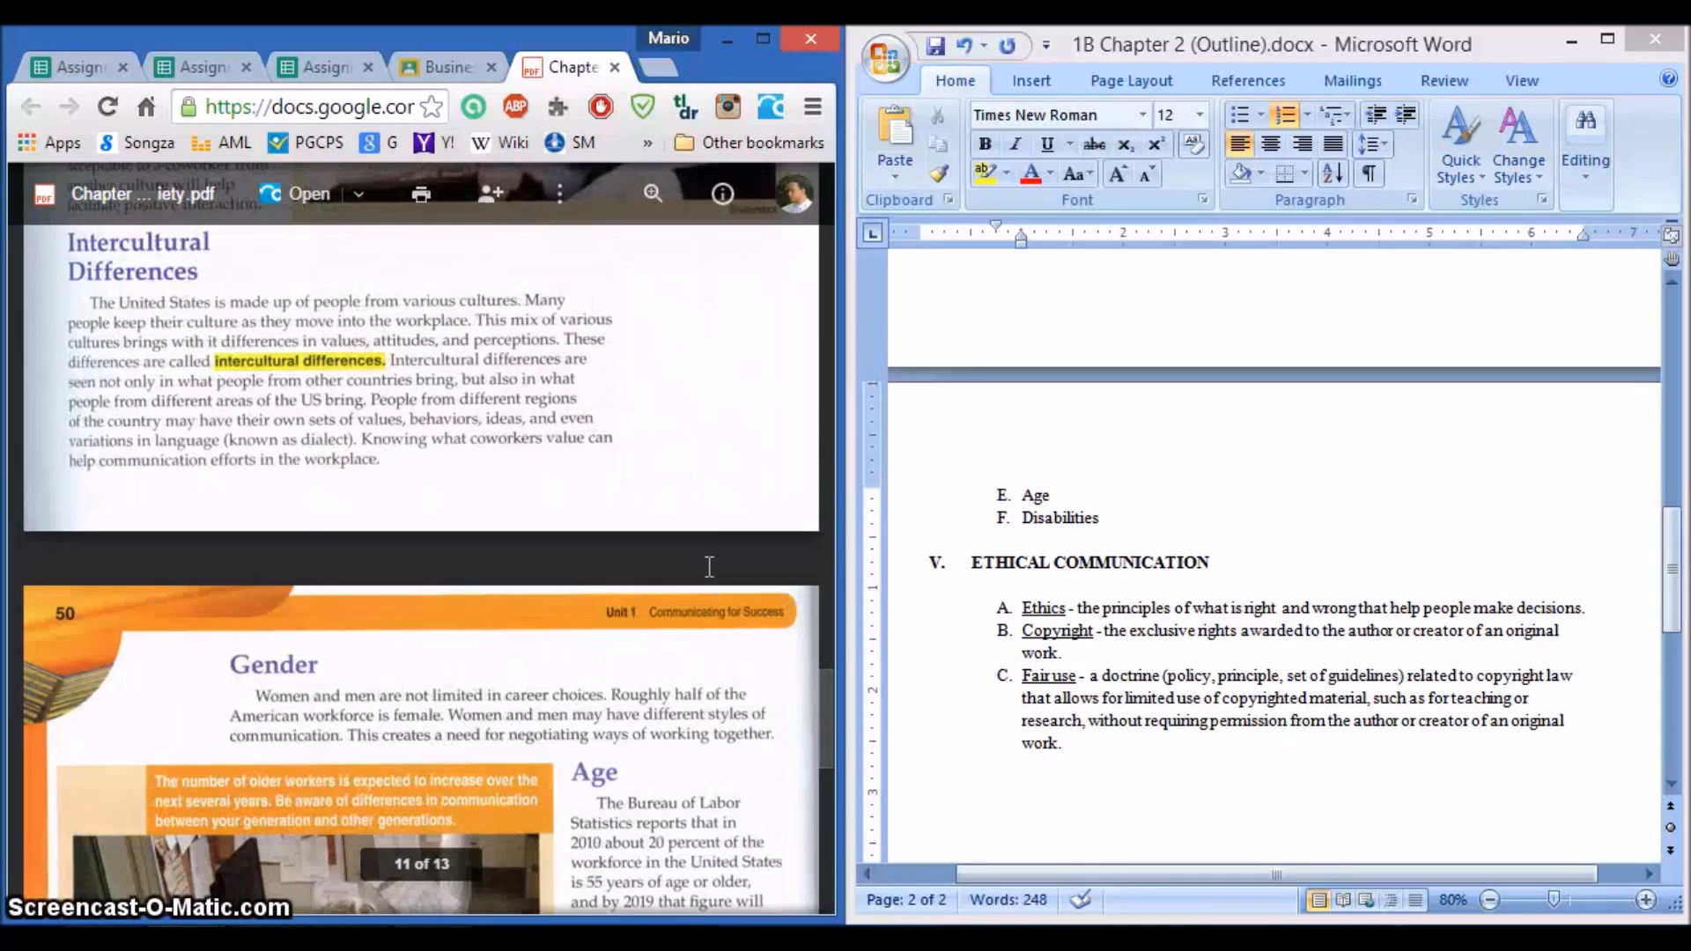
scroll(709, 566, down, 3)
scroll(708, 562, up, 10)
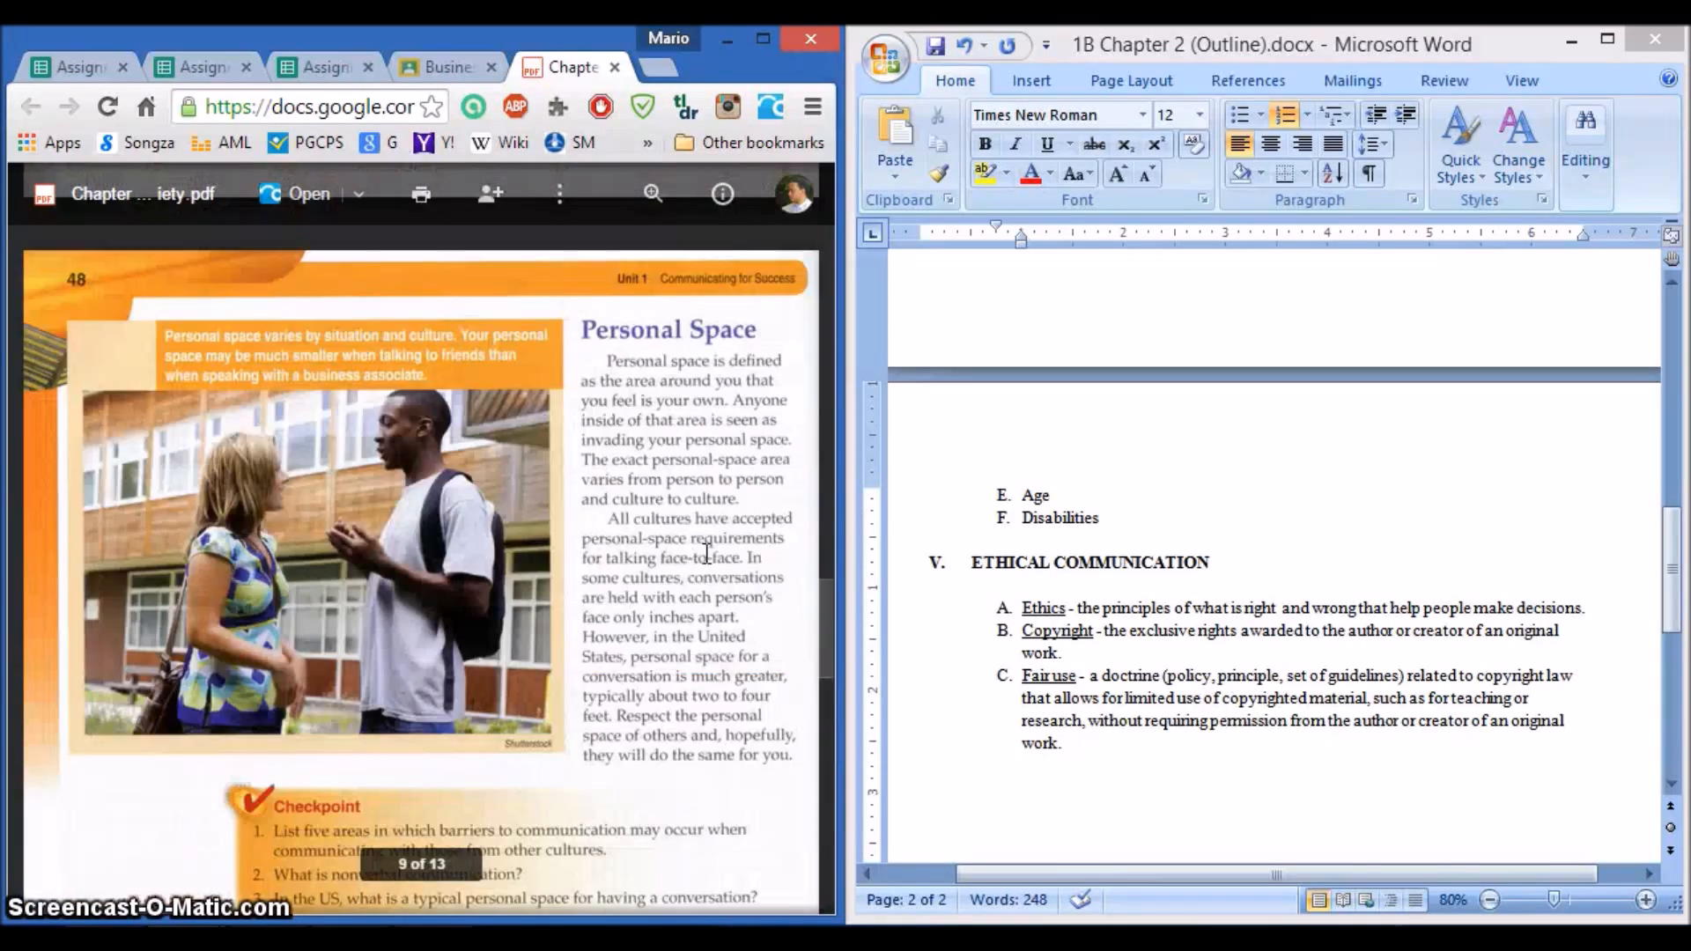
scroll(696, 547, up, 20)
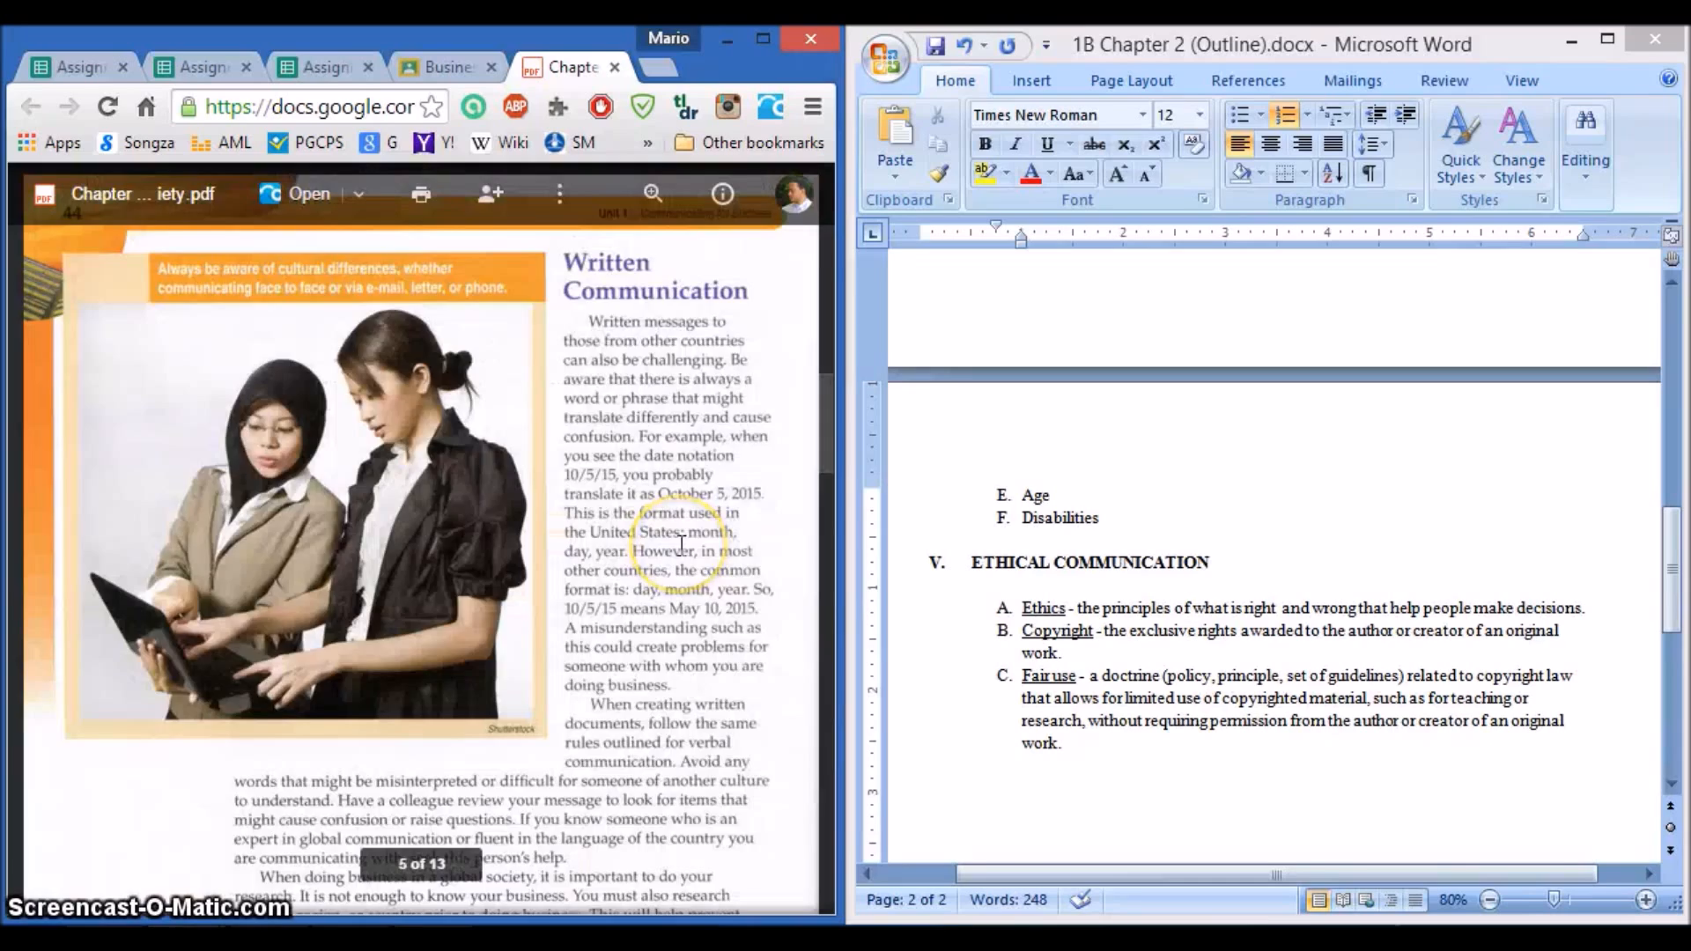
scroll(681, 546, up, 10)
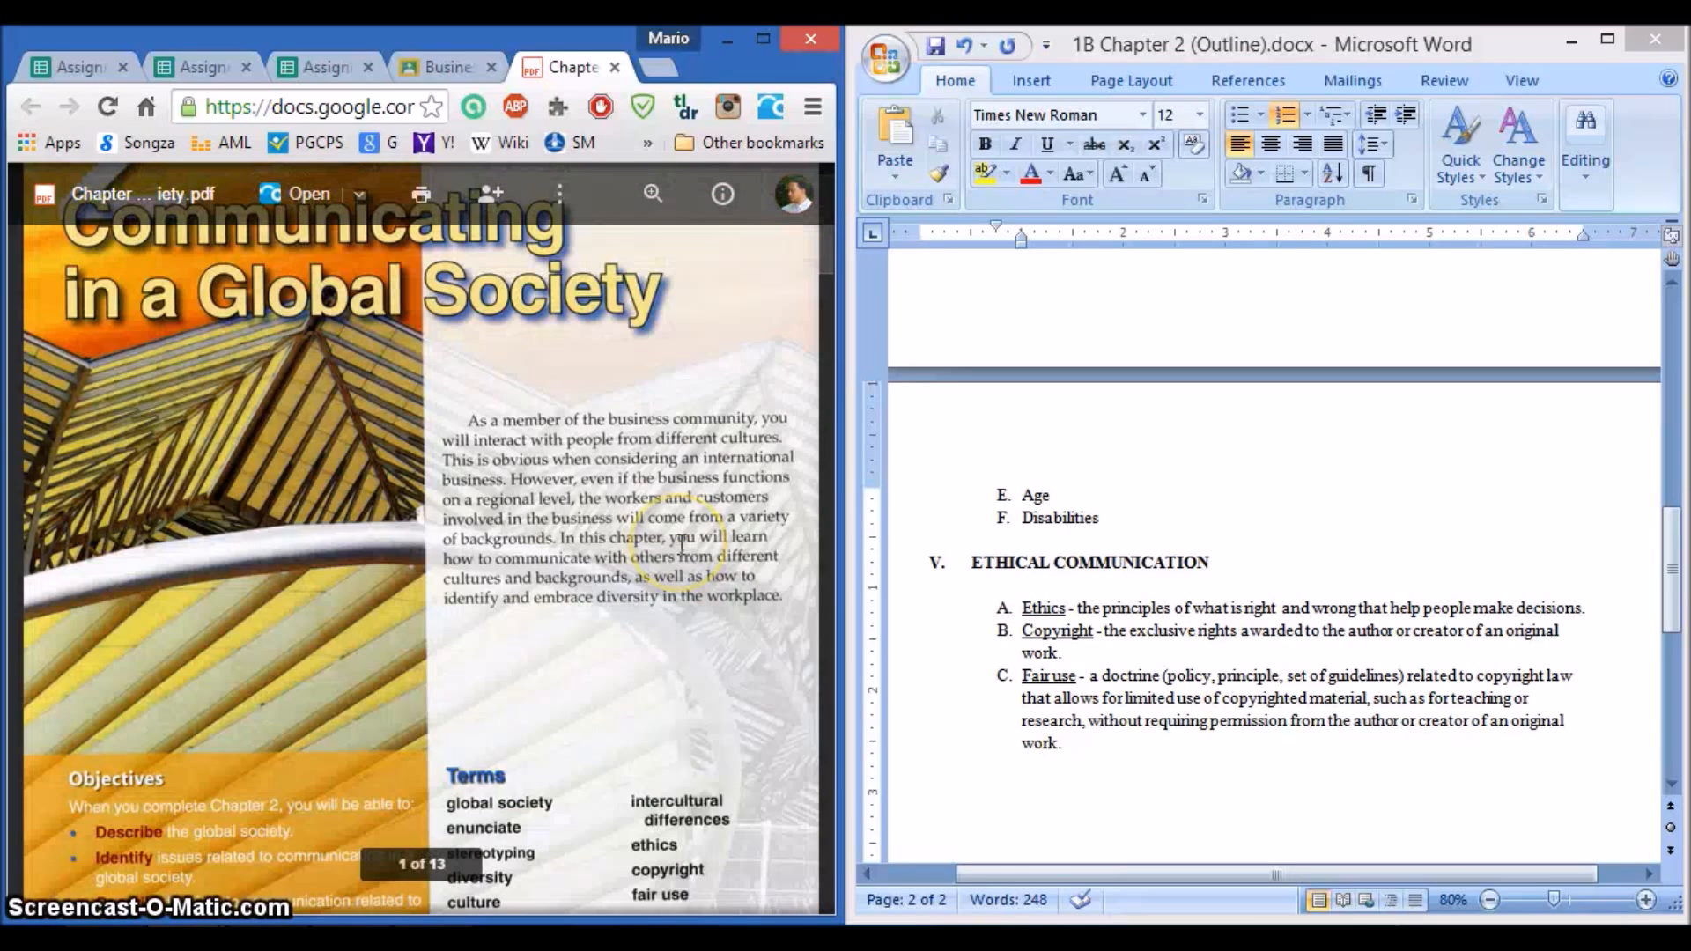
scroll(681, 543, down, 5)
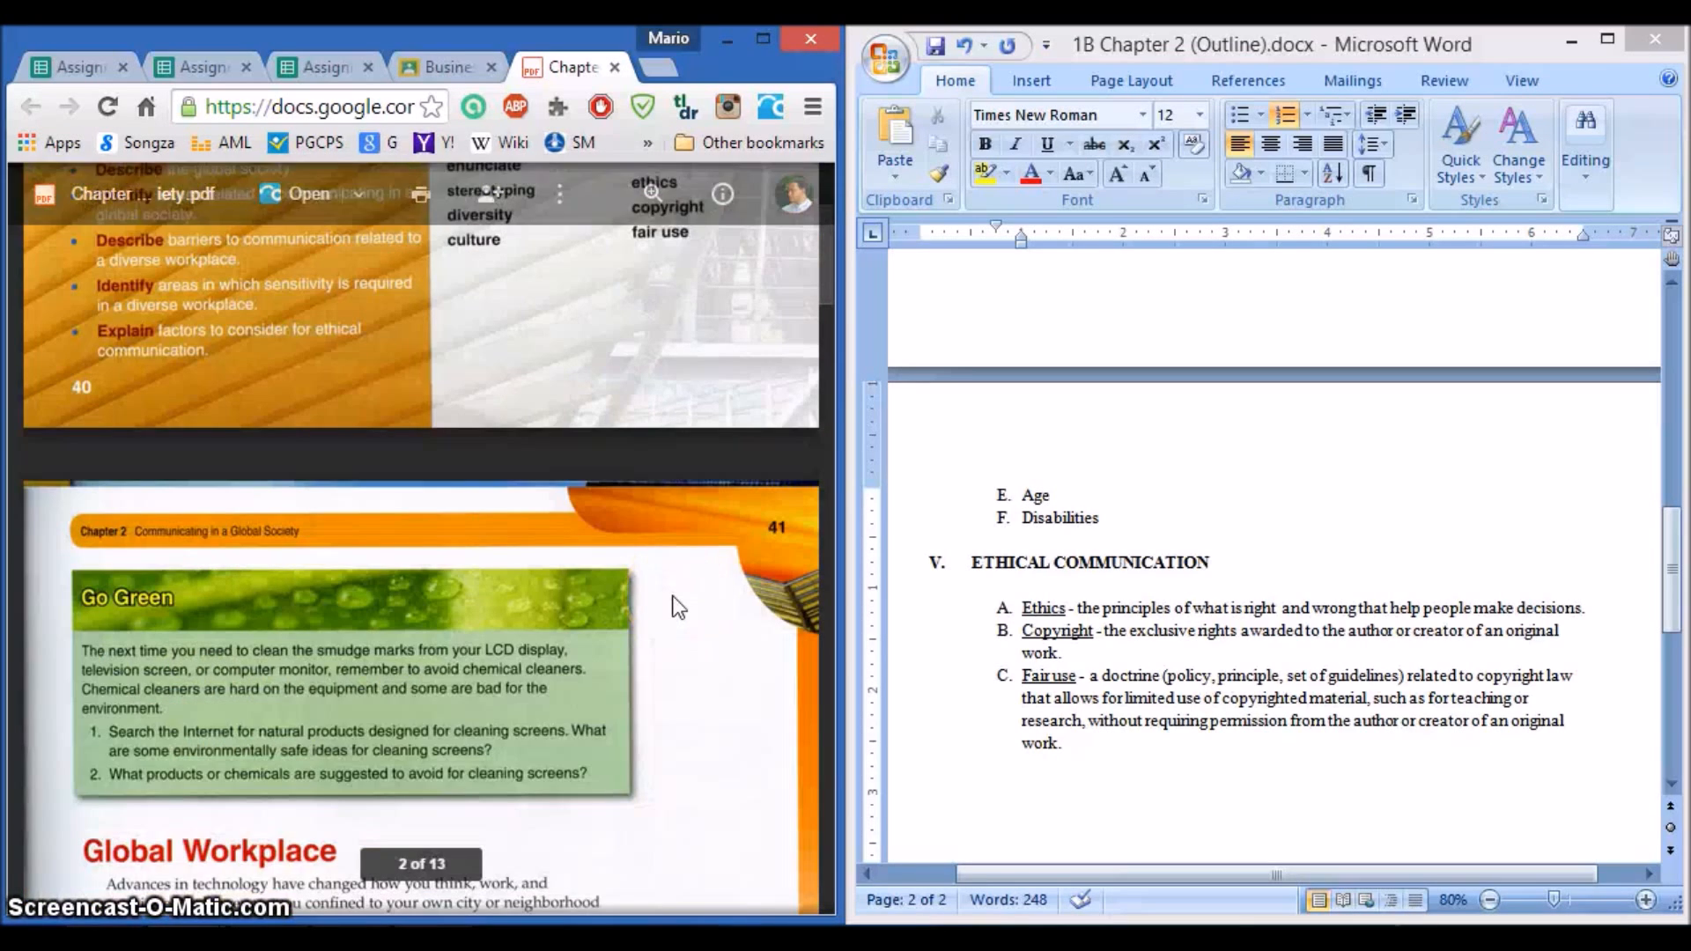
click(1533, 657)
drag(1672, 604, 1673, 370)
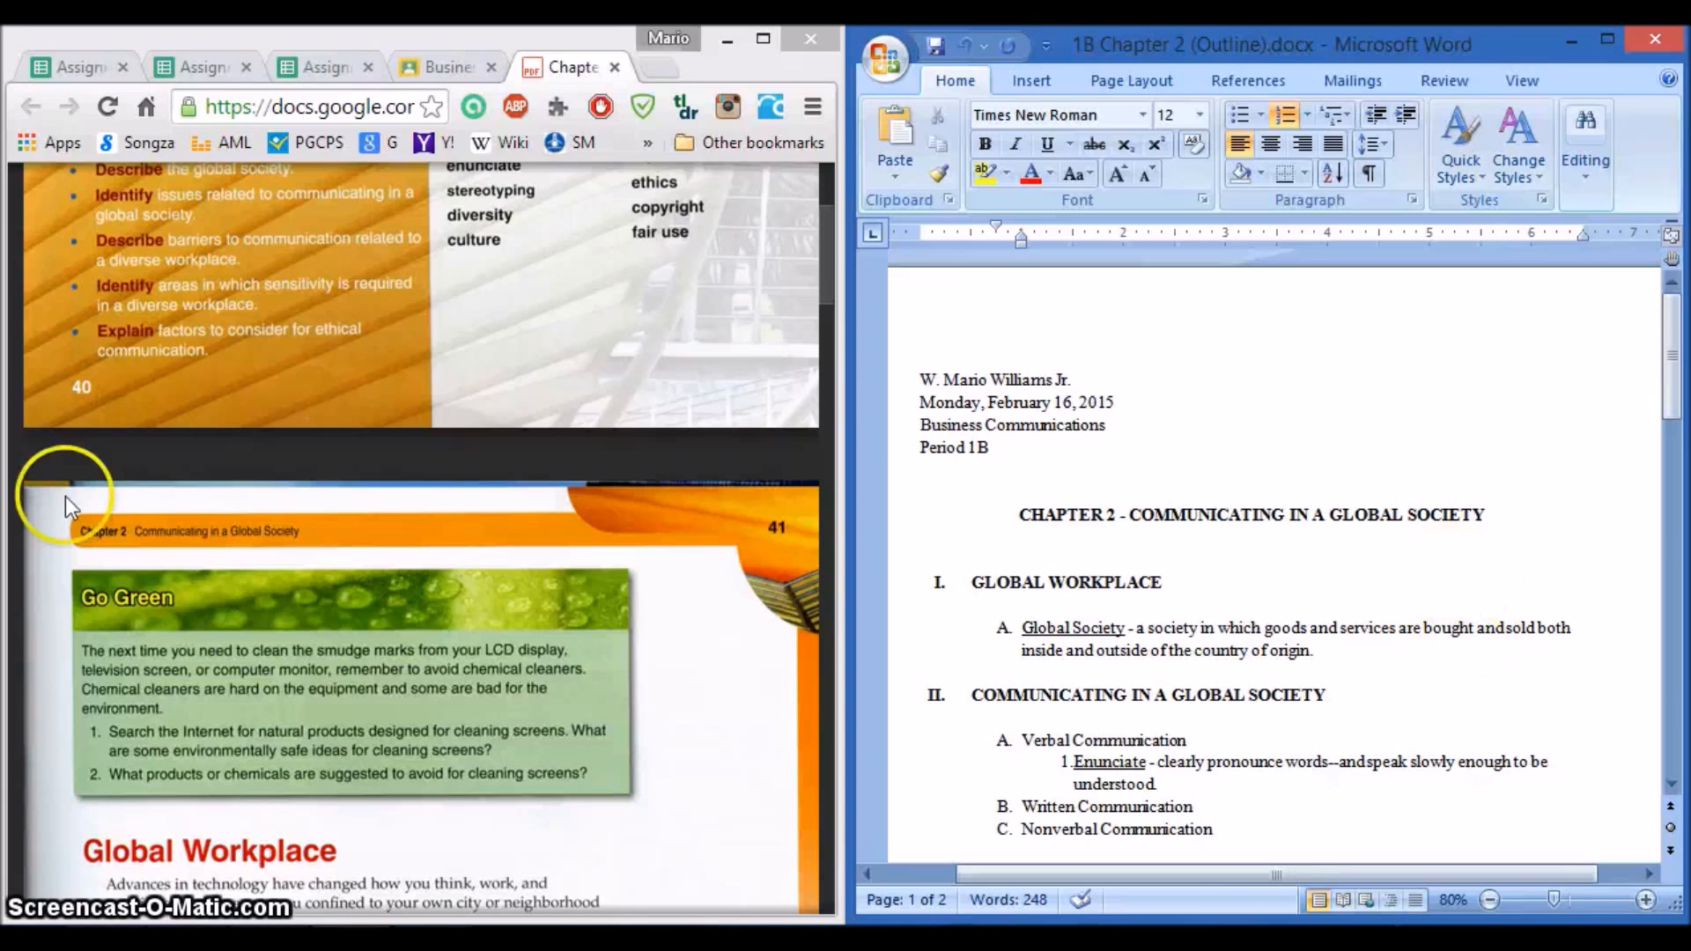
click(710, 711)
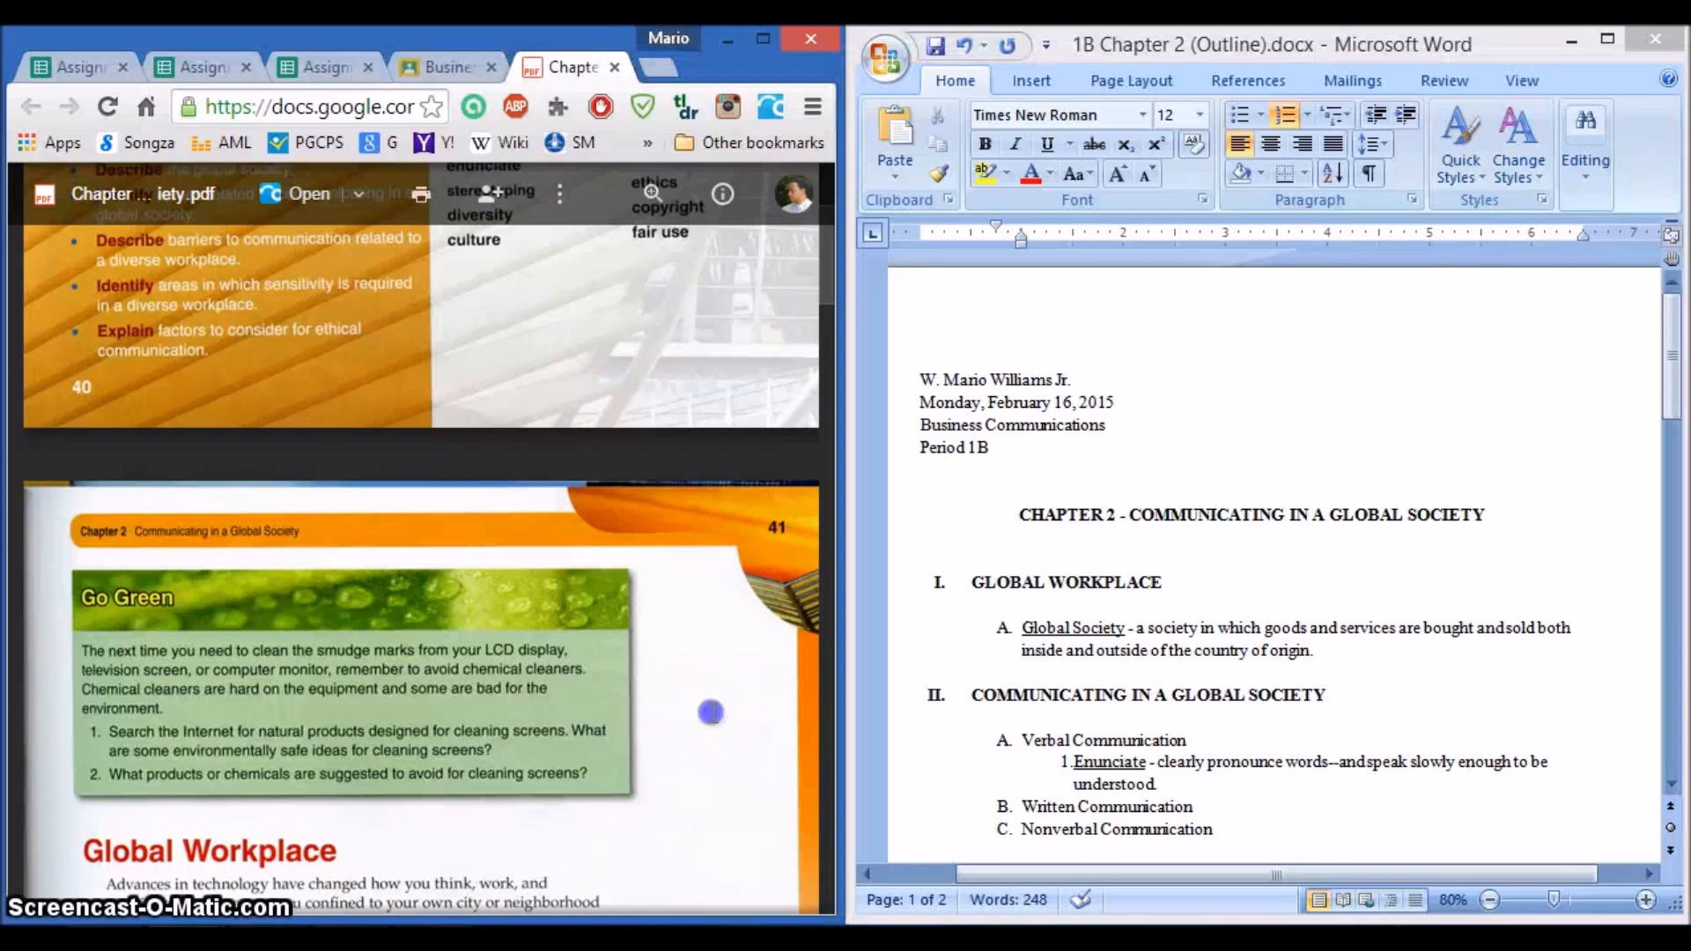
scroll(710, 712, up, 8)
scroll(710, 711, down, 5)
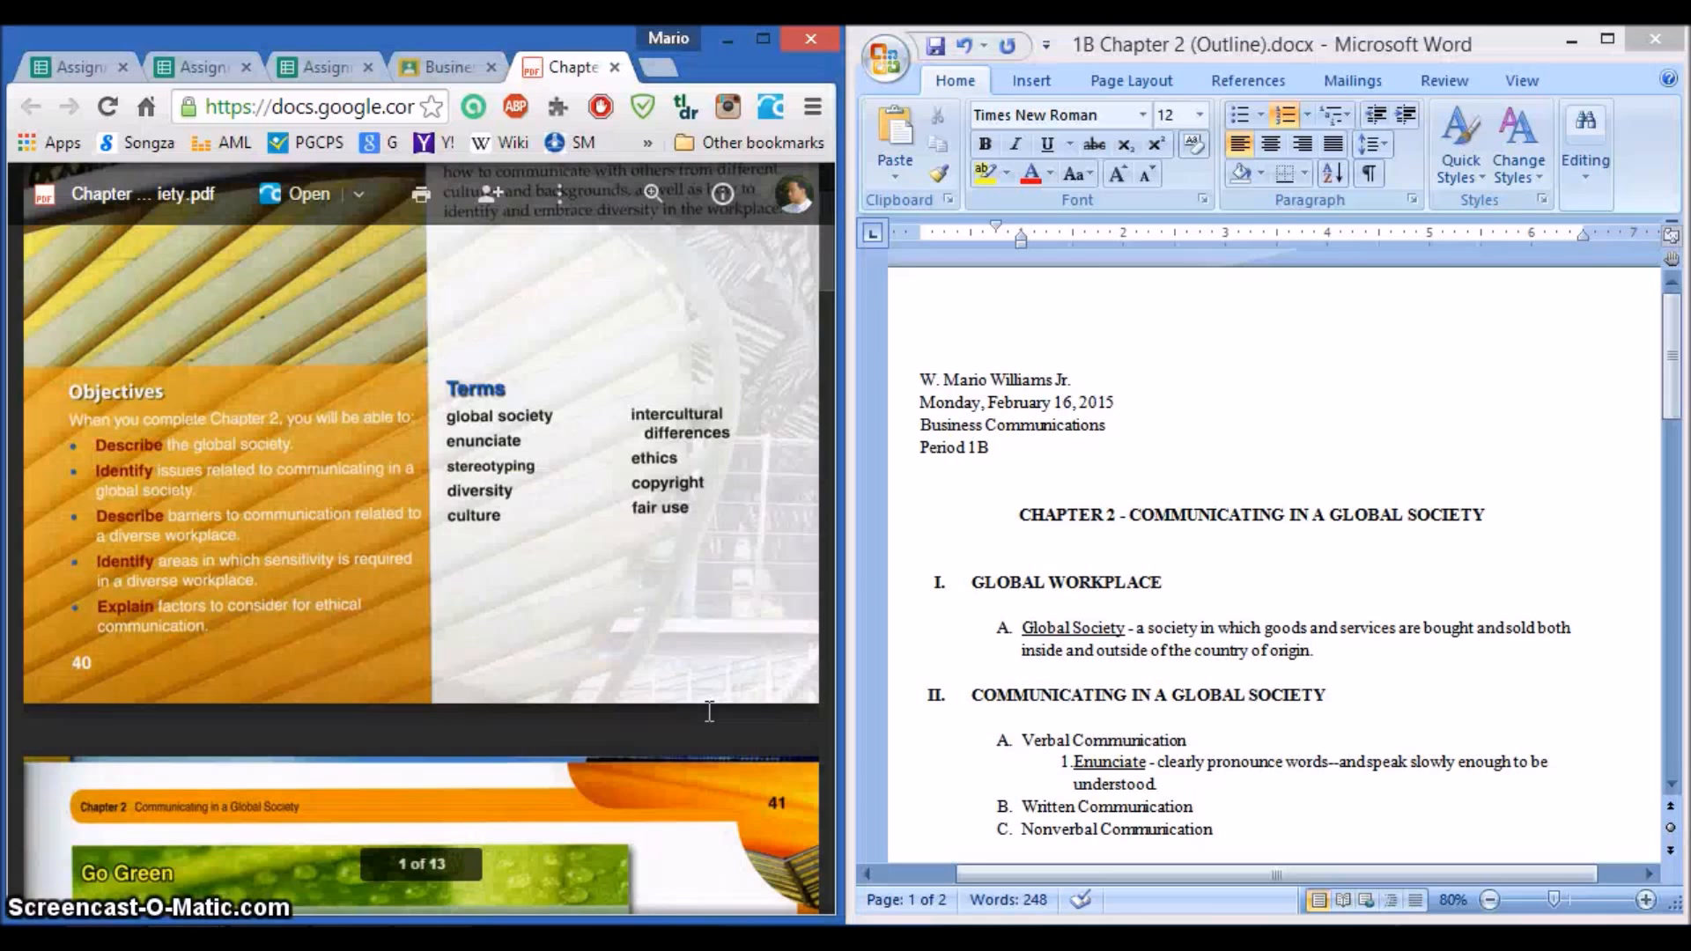
scroll(710, 711, down, 10)
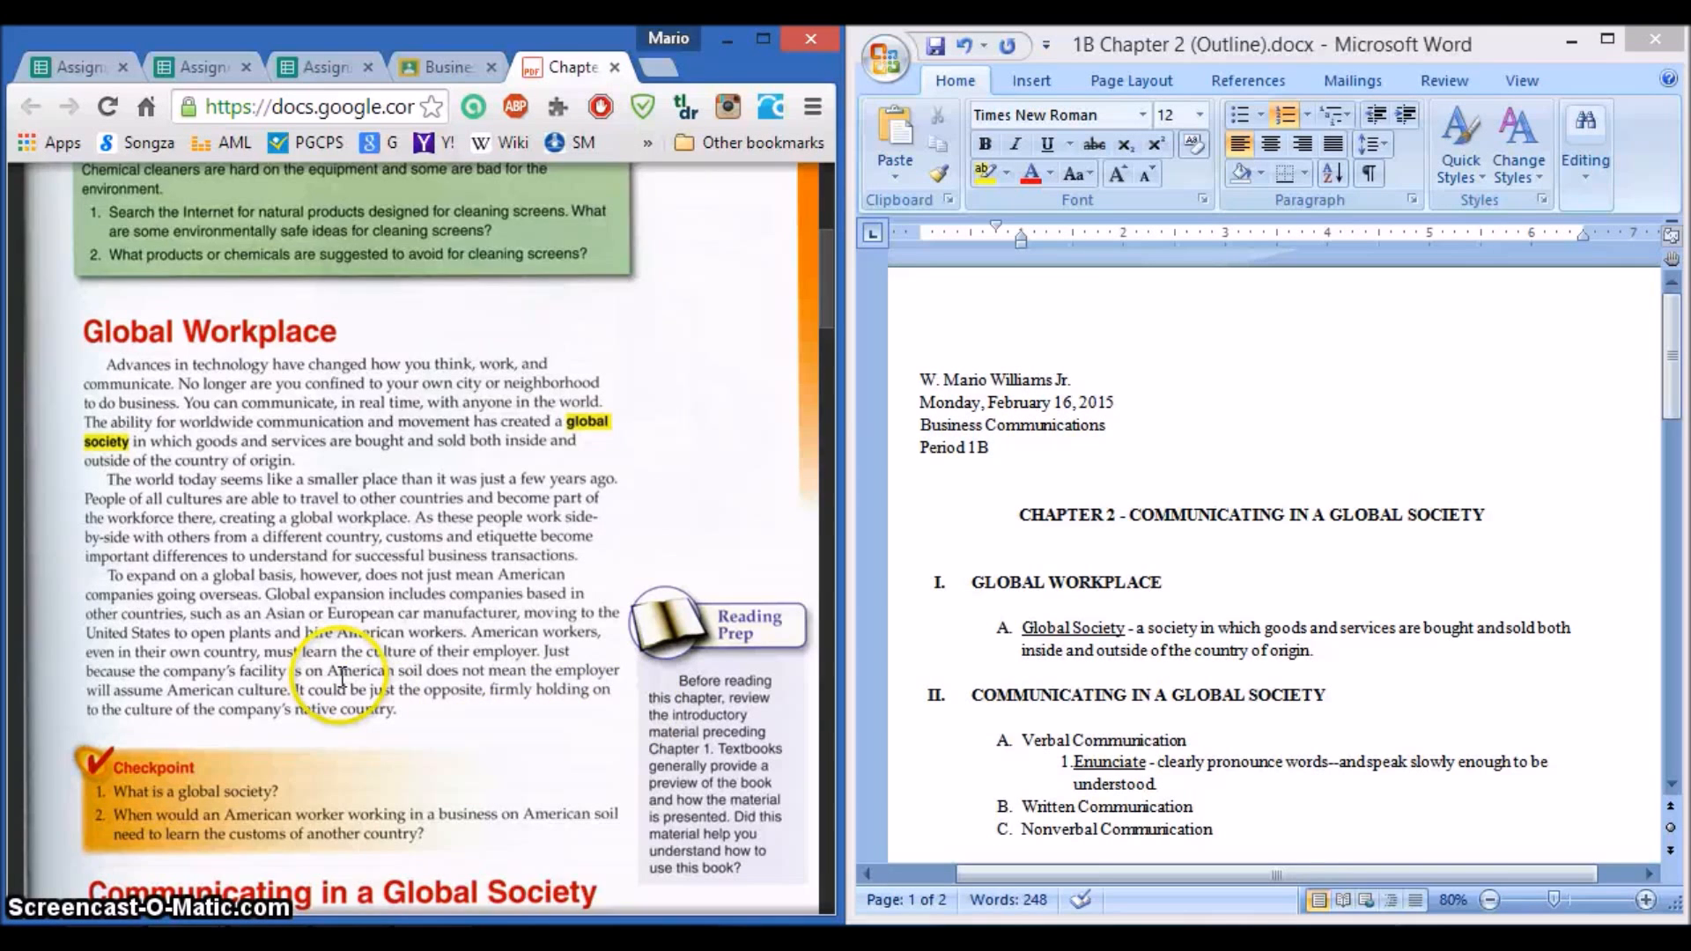
scroll(342, 689, down, 6)
scroll(343, 677, down, 3)
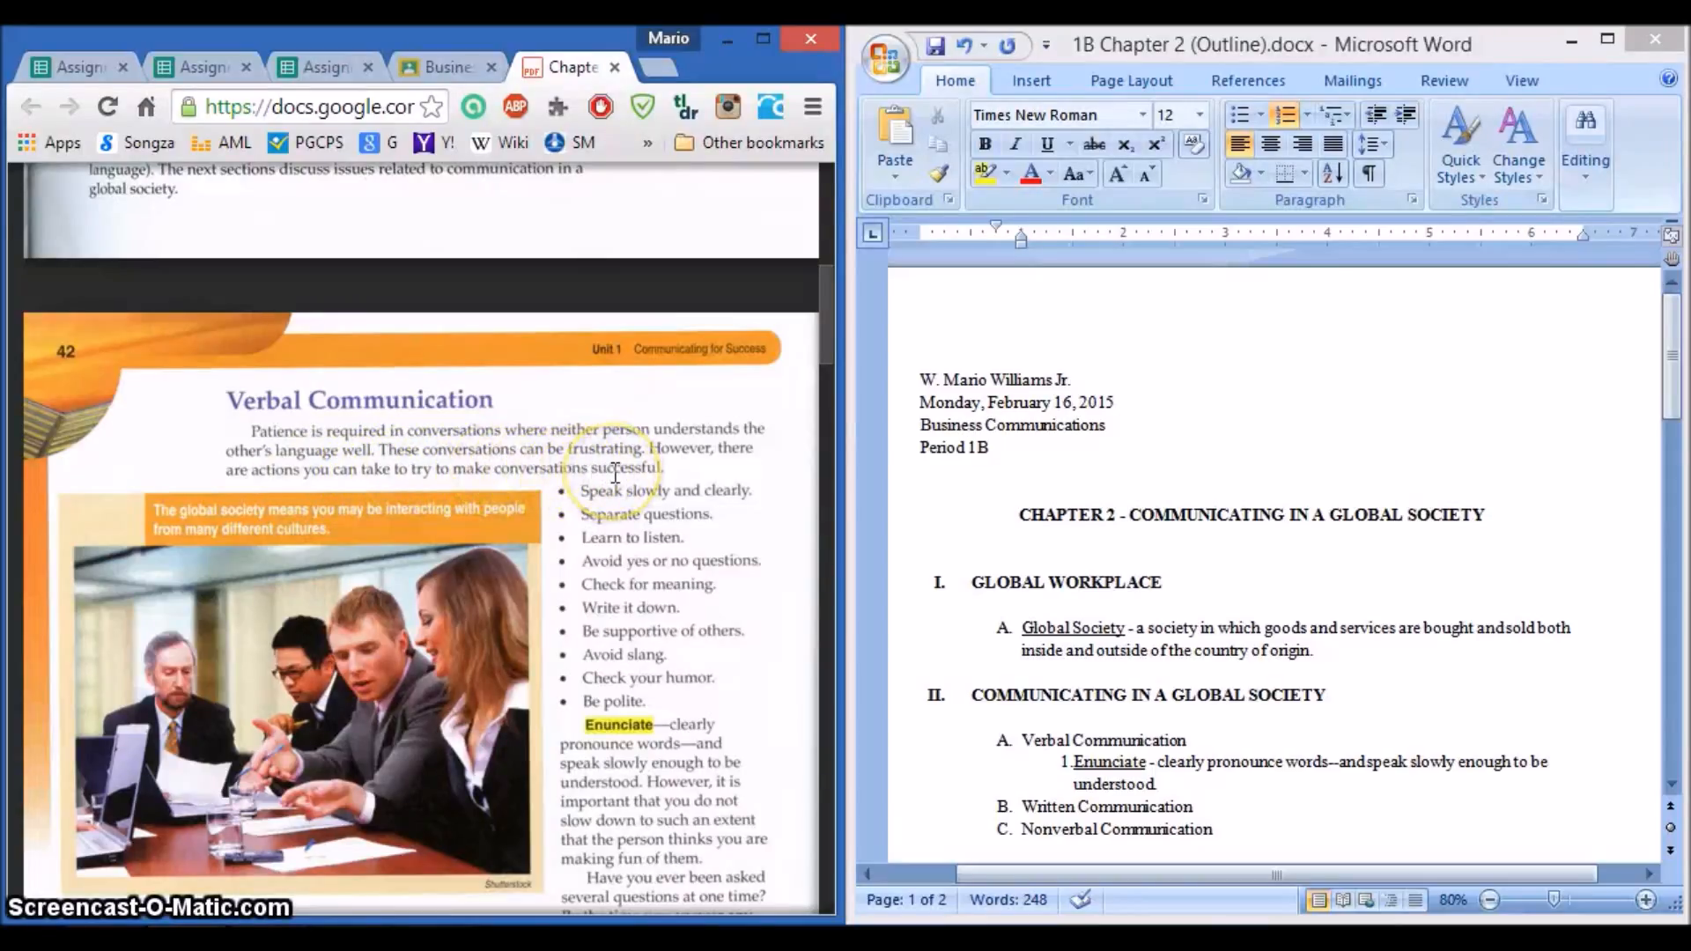
Step: Insert an indented numbered sub-item directly below Verbal Communication
click(1285, 587)
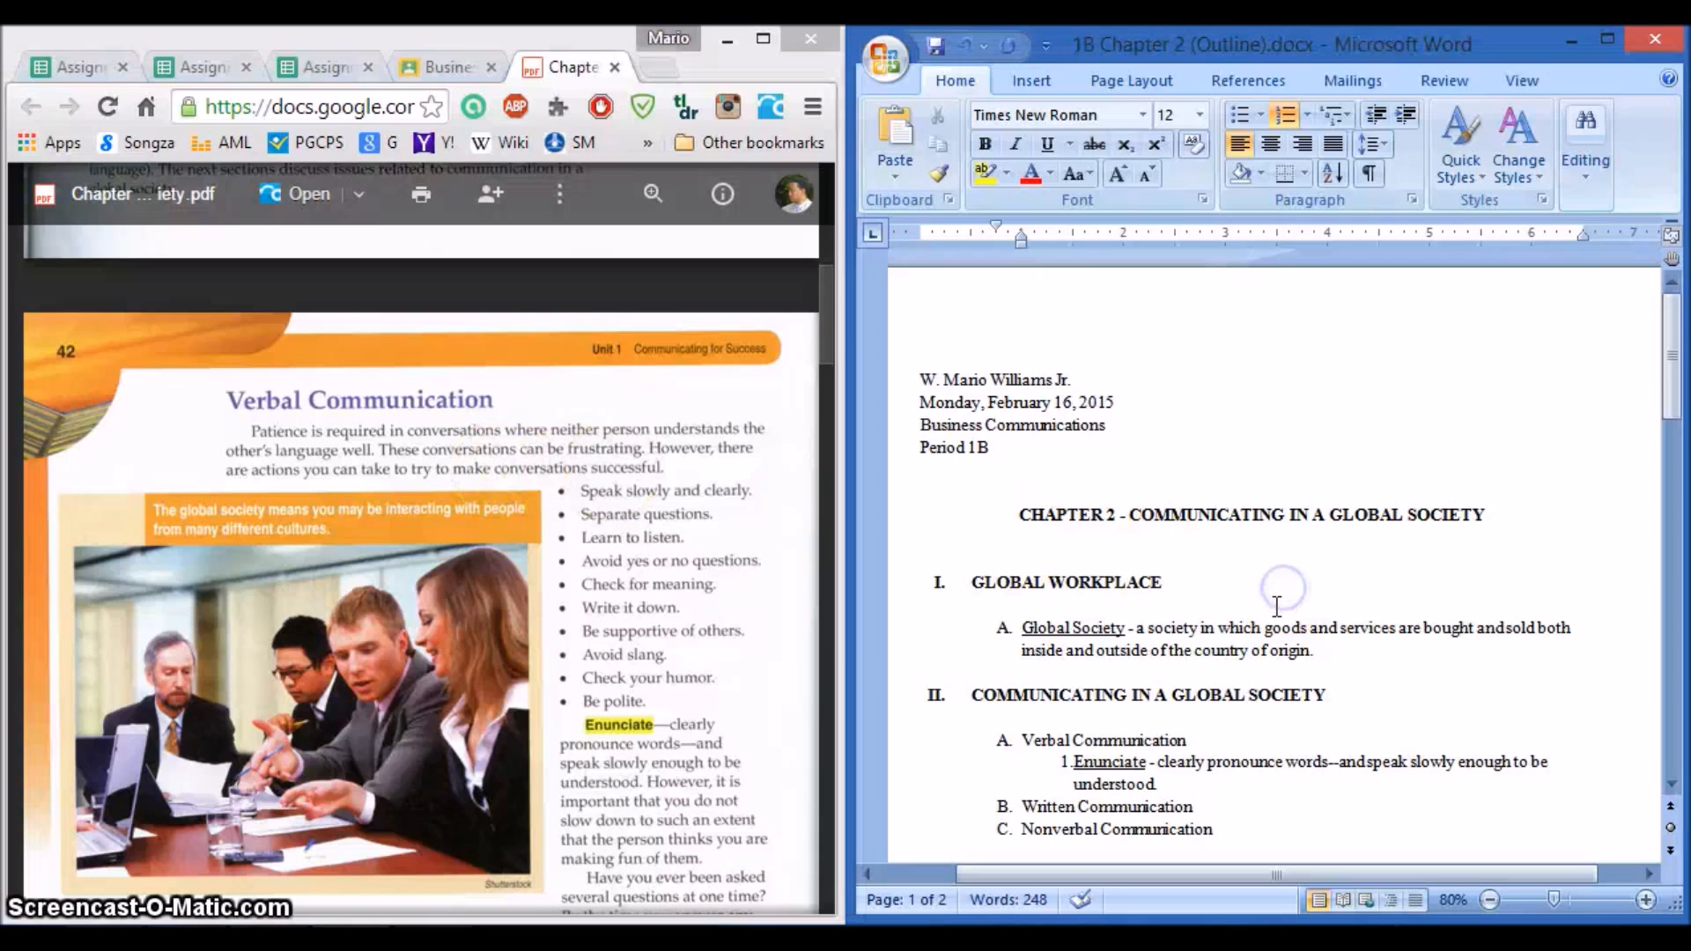
scroll(1266, 614, down, 6)
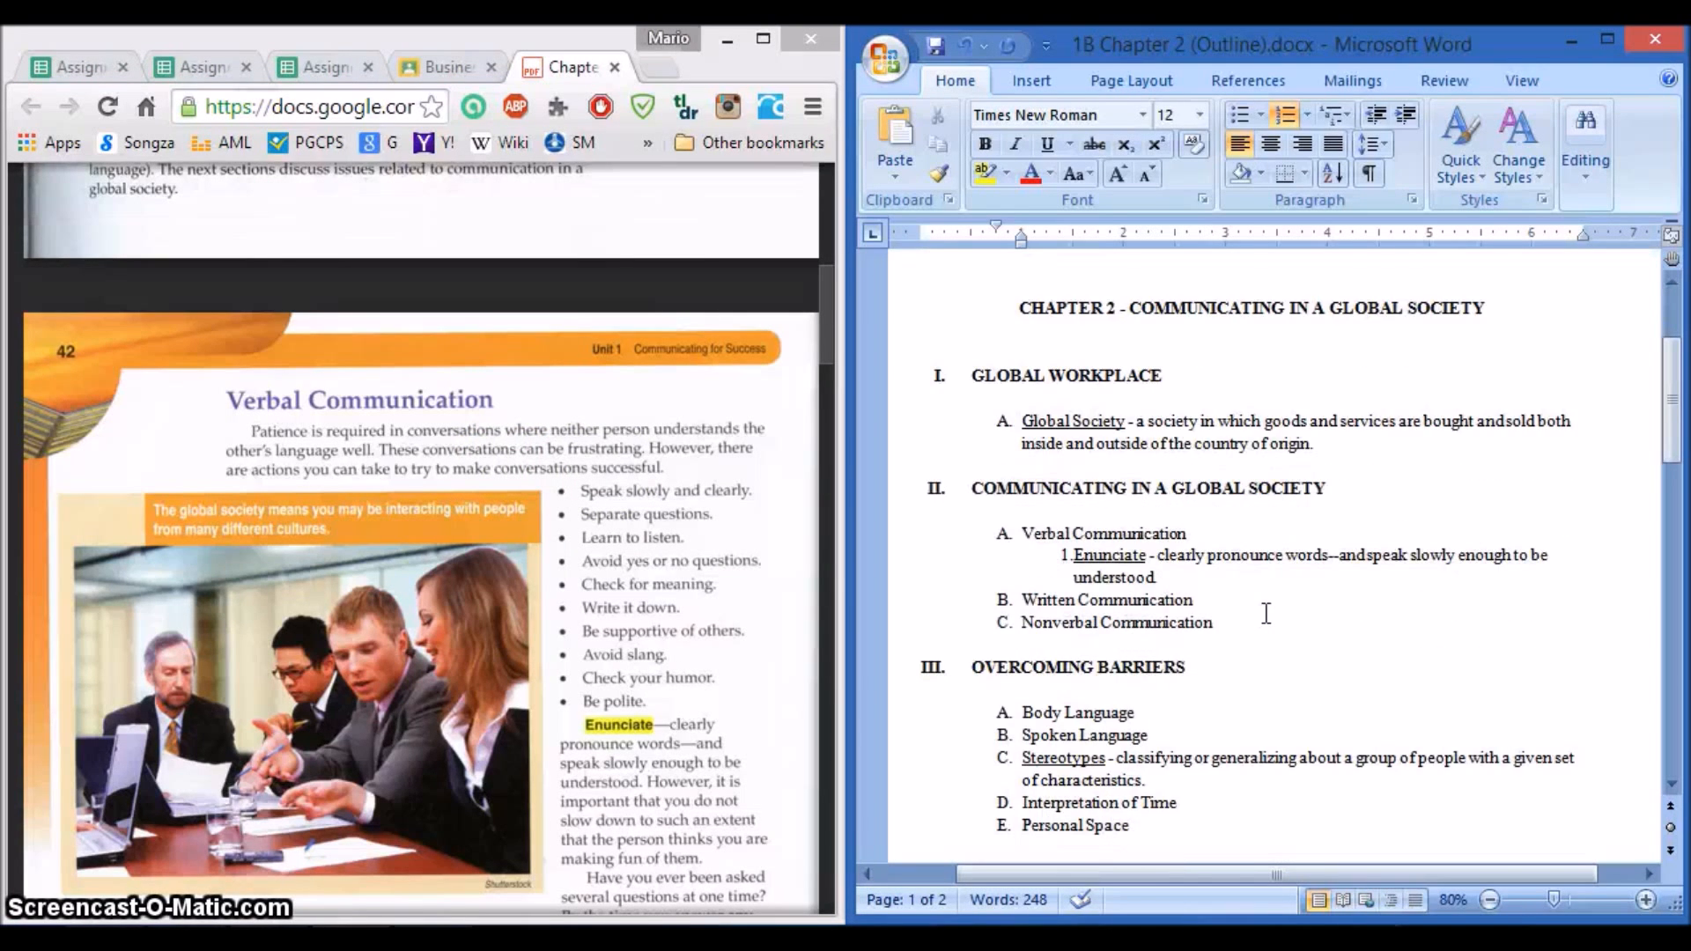
scroll(1266, 614, down, 3)
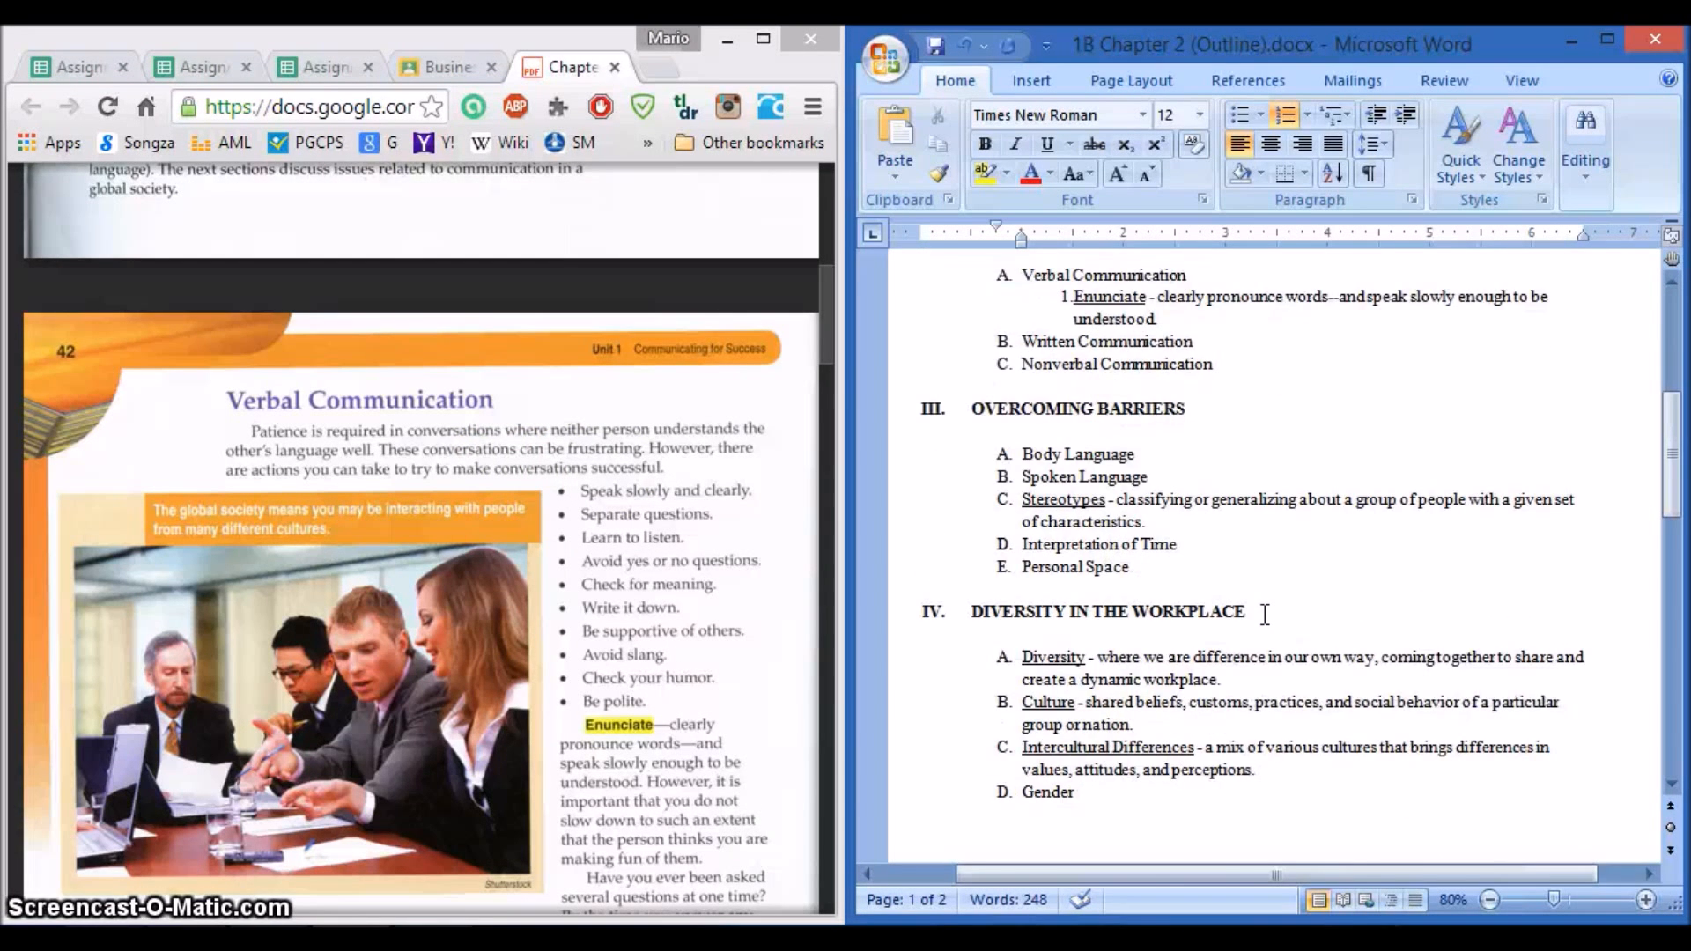
scroll(1266, 614, down, 2)
scroll(1266, 614, down, 5)
scroll(1266, 614, up, 10)
scroll(1266, 613, up, 3)
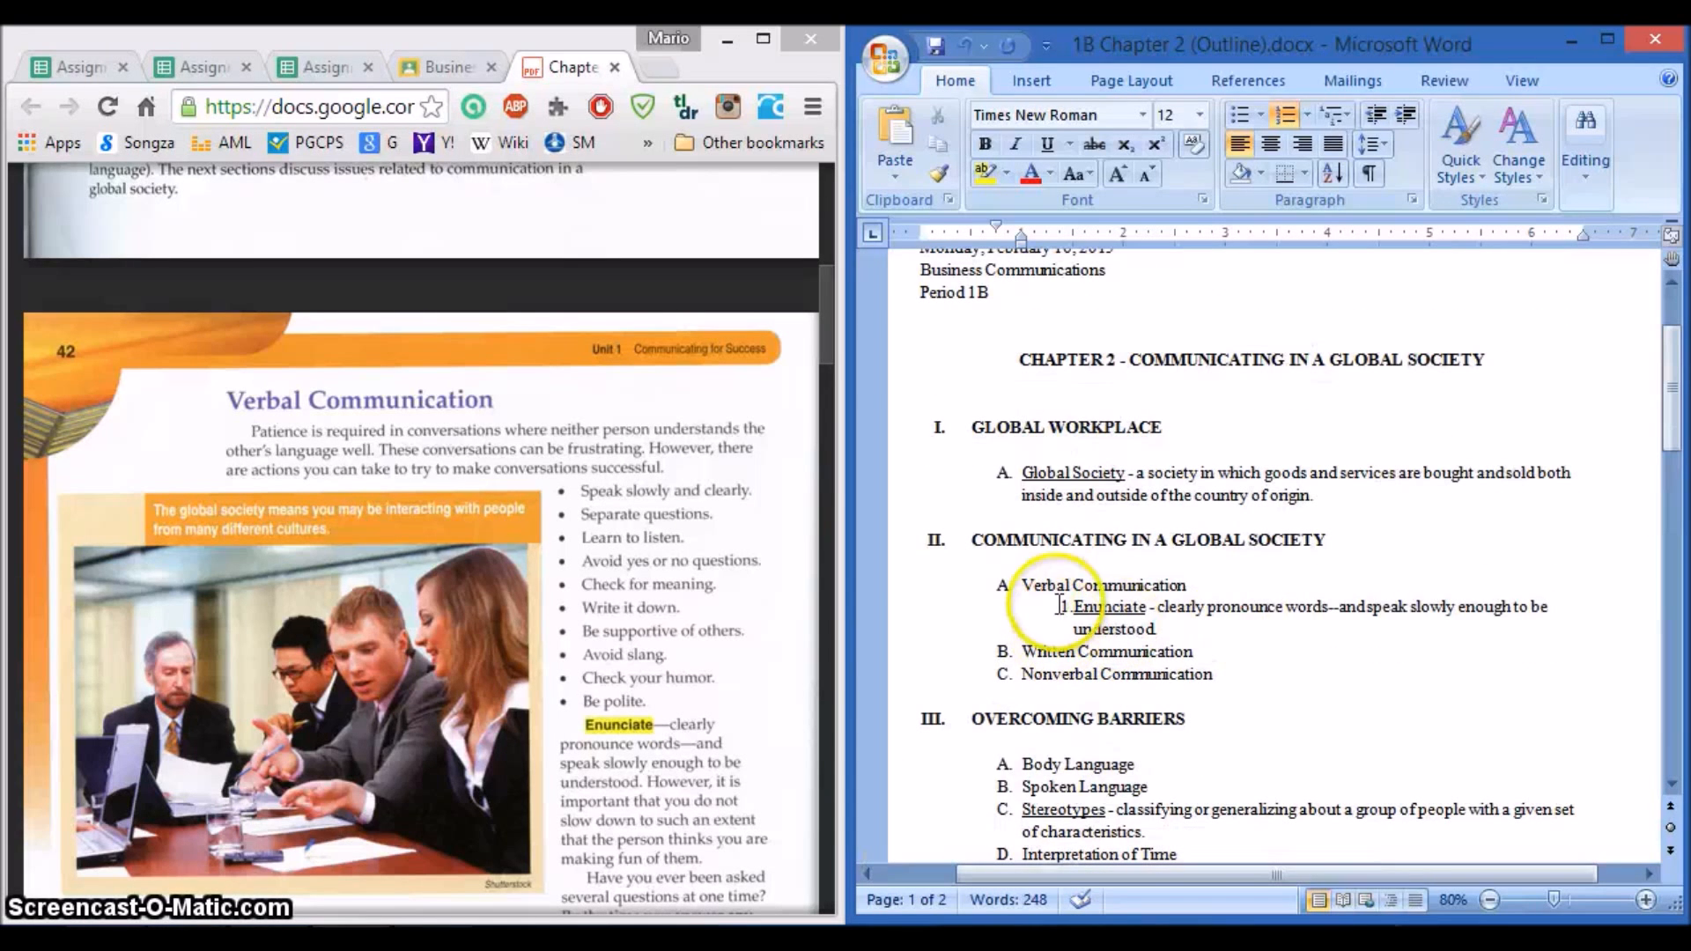
click(1204, 586)
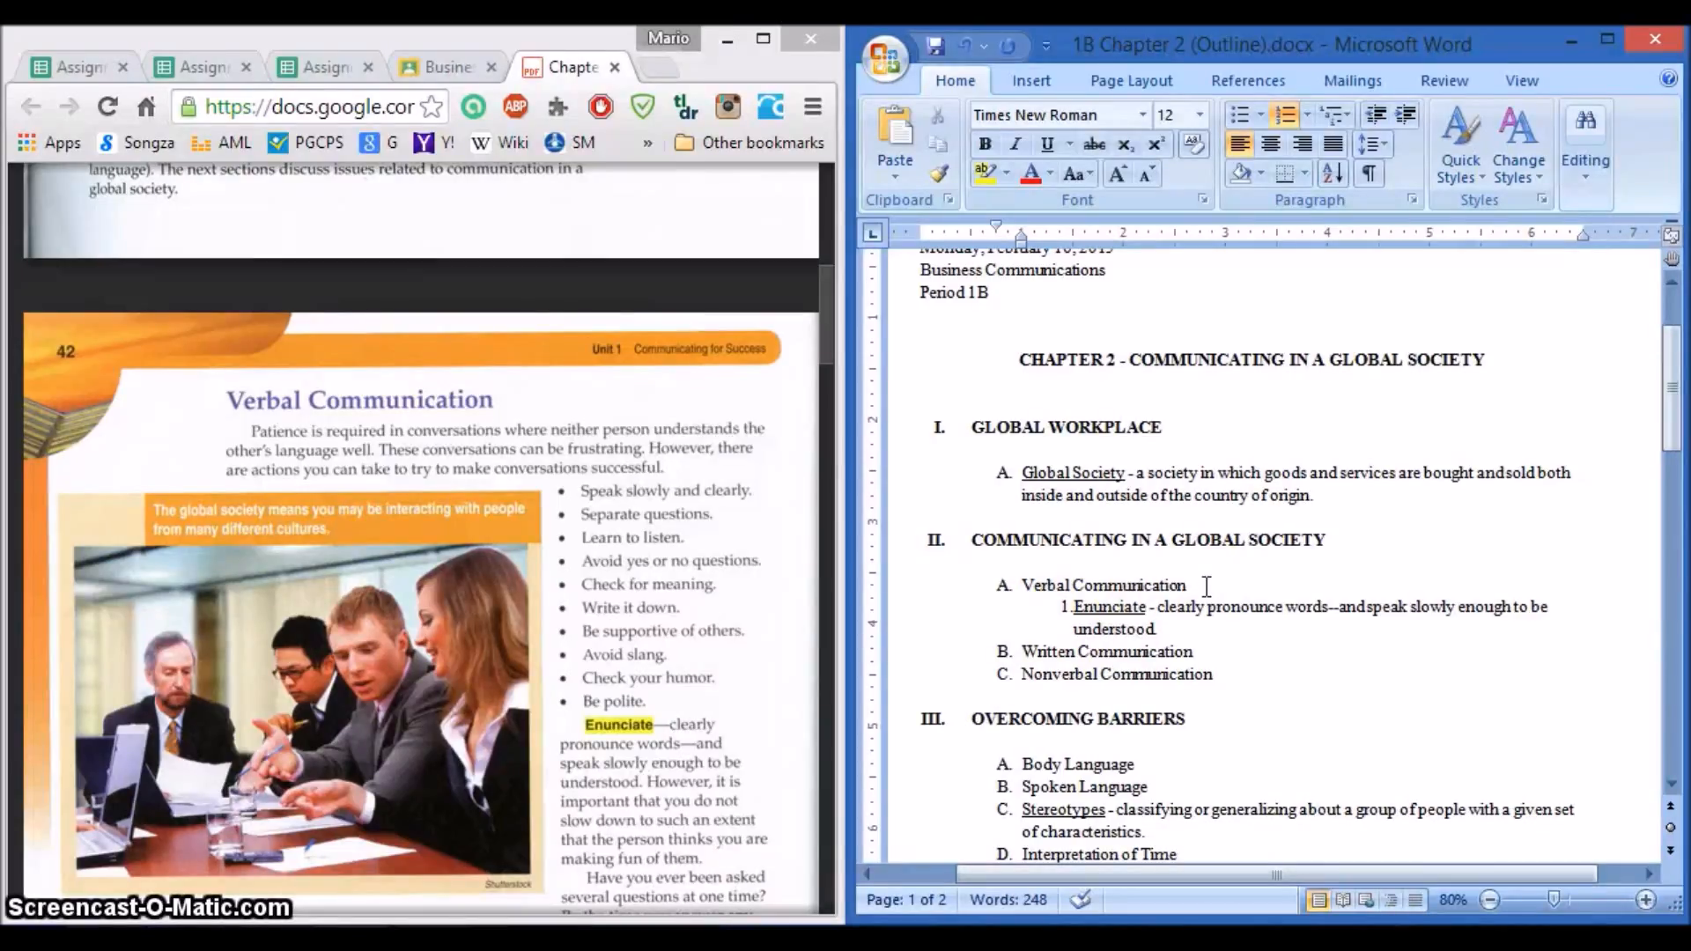
key(Return)
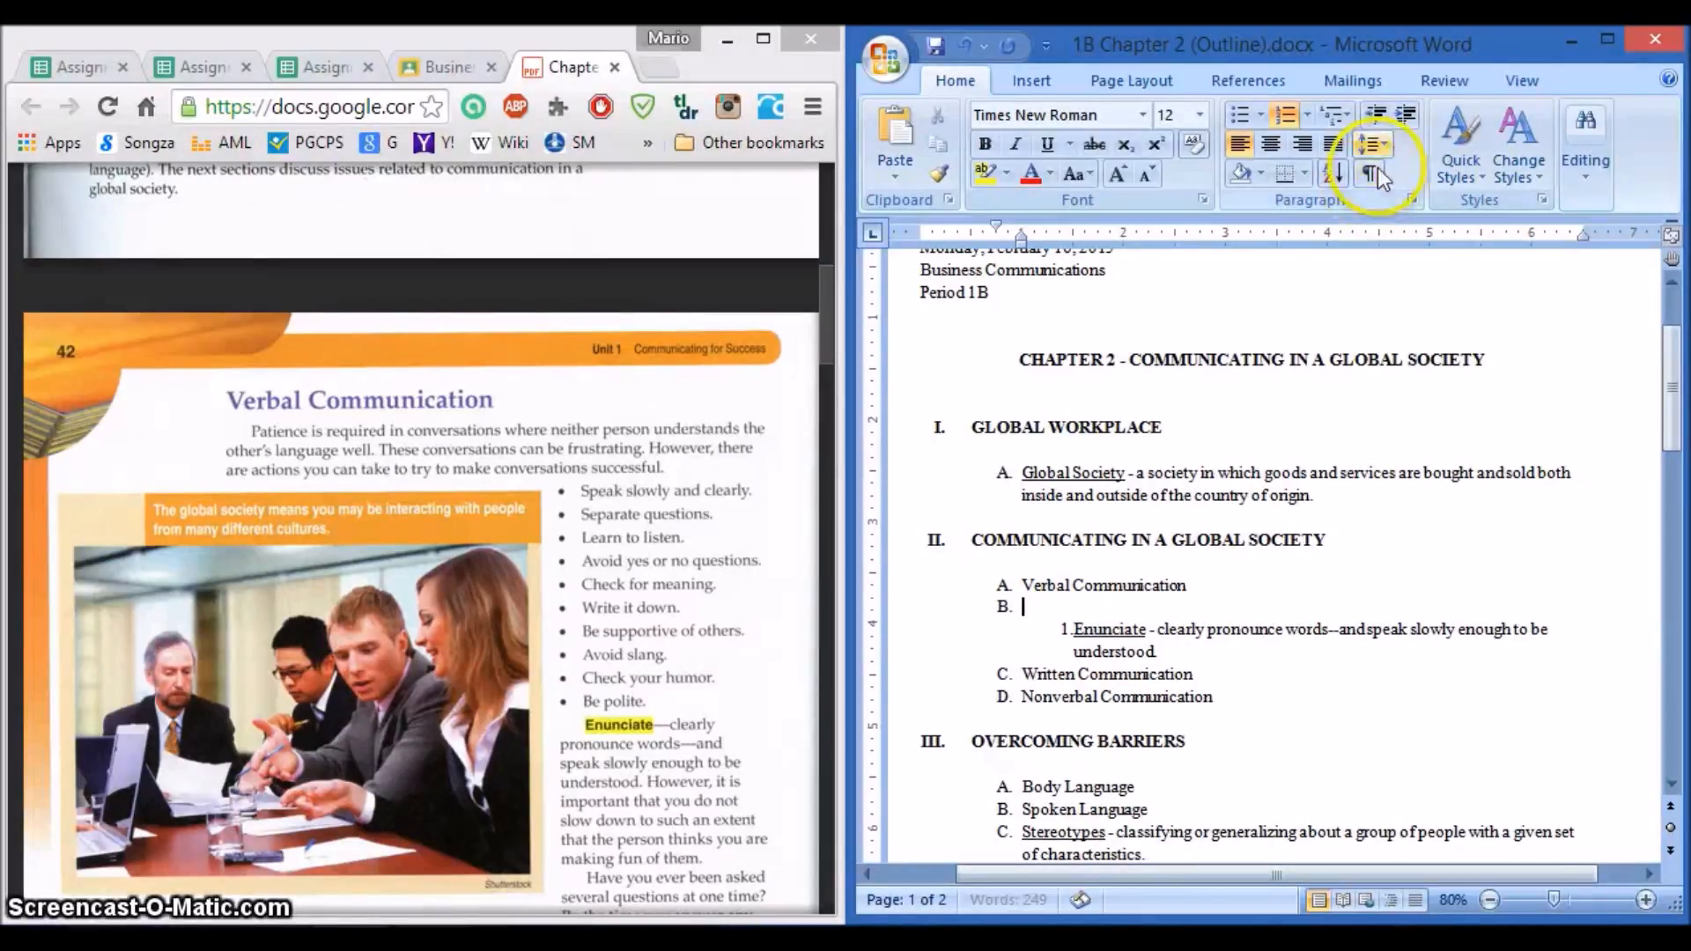
click(1404, 116)
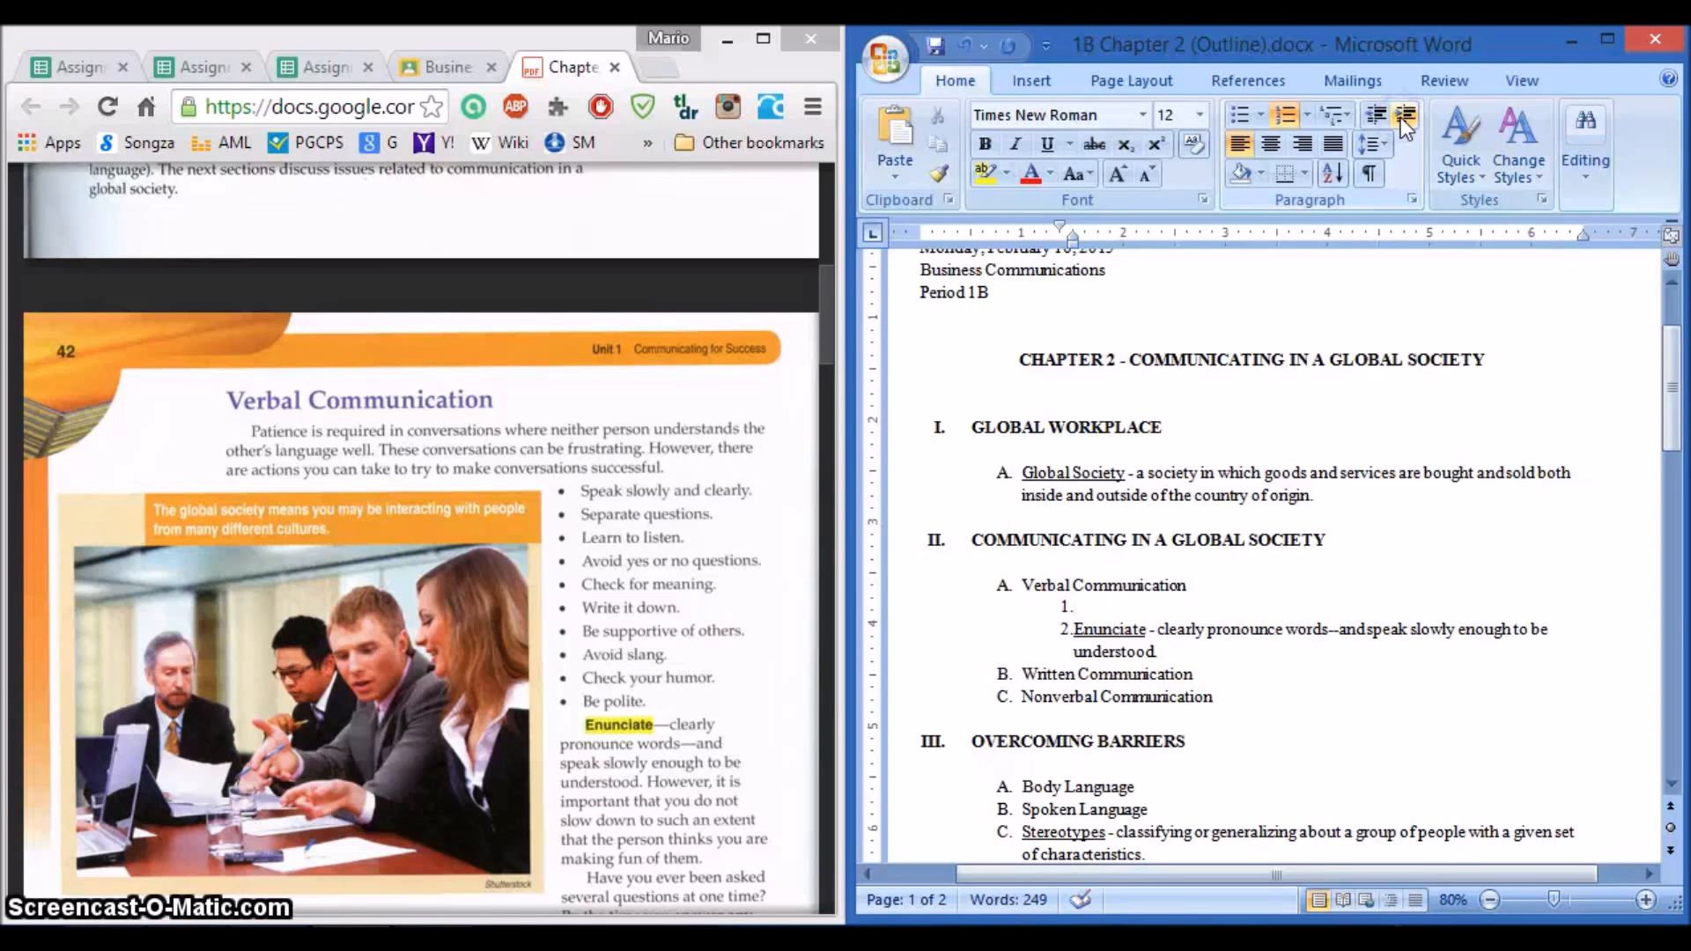
Step: Fill it with 'Actions you can try to make conversations successful' and start item 2
click(1095, 609)
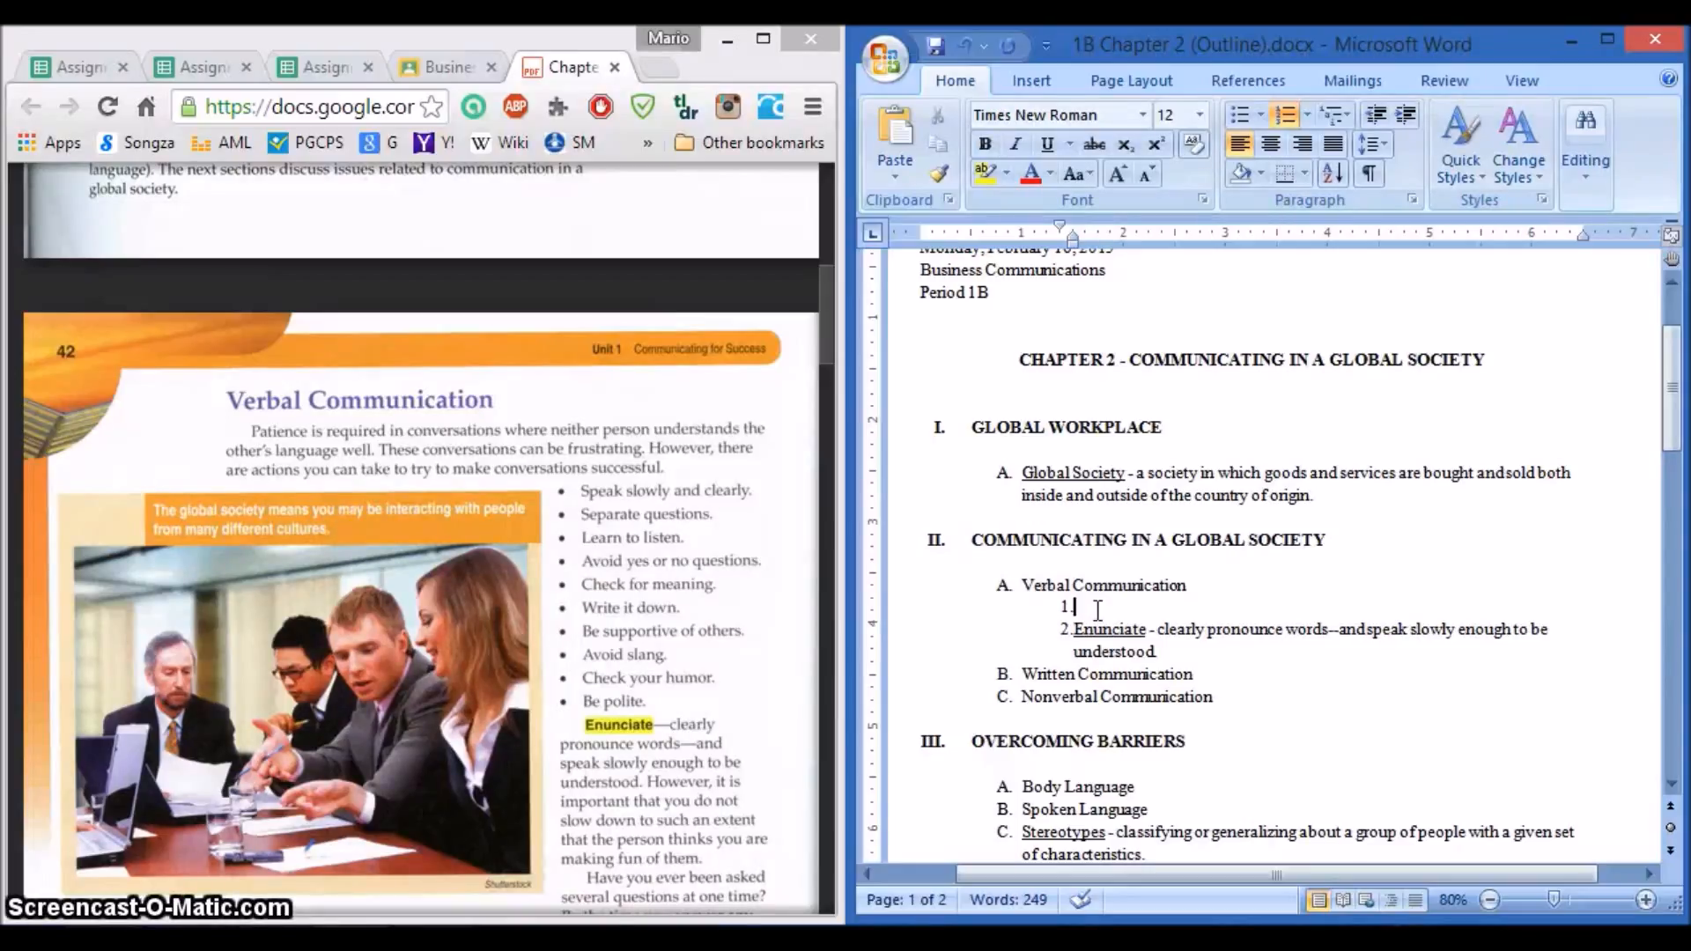
text(Action)
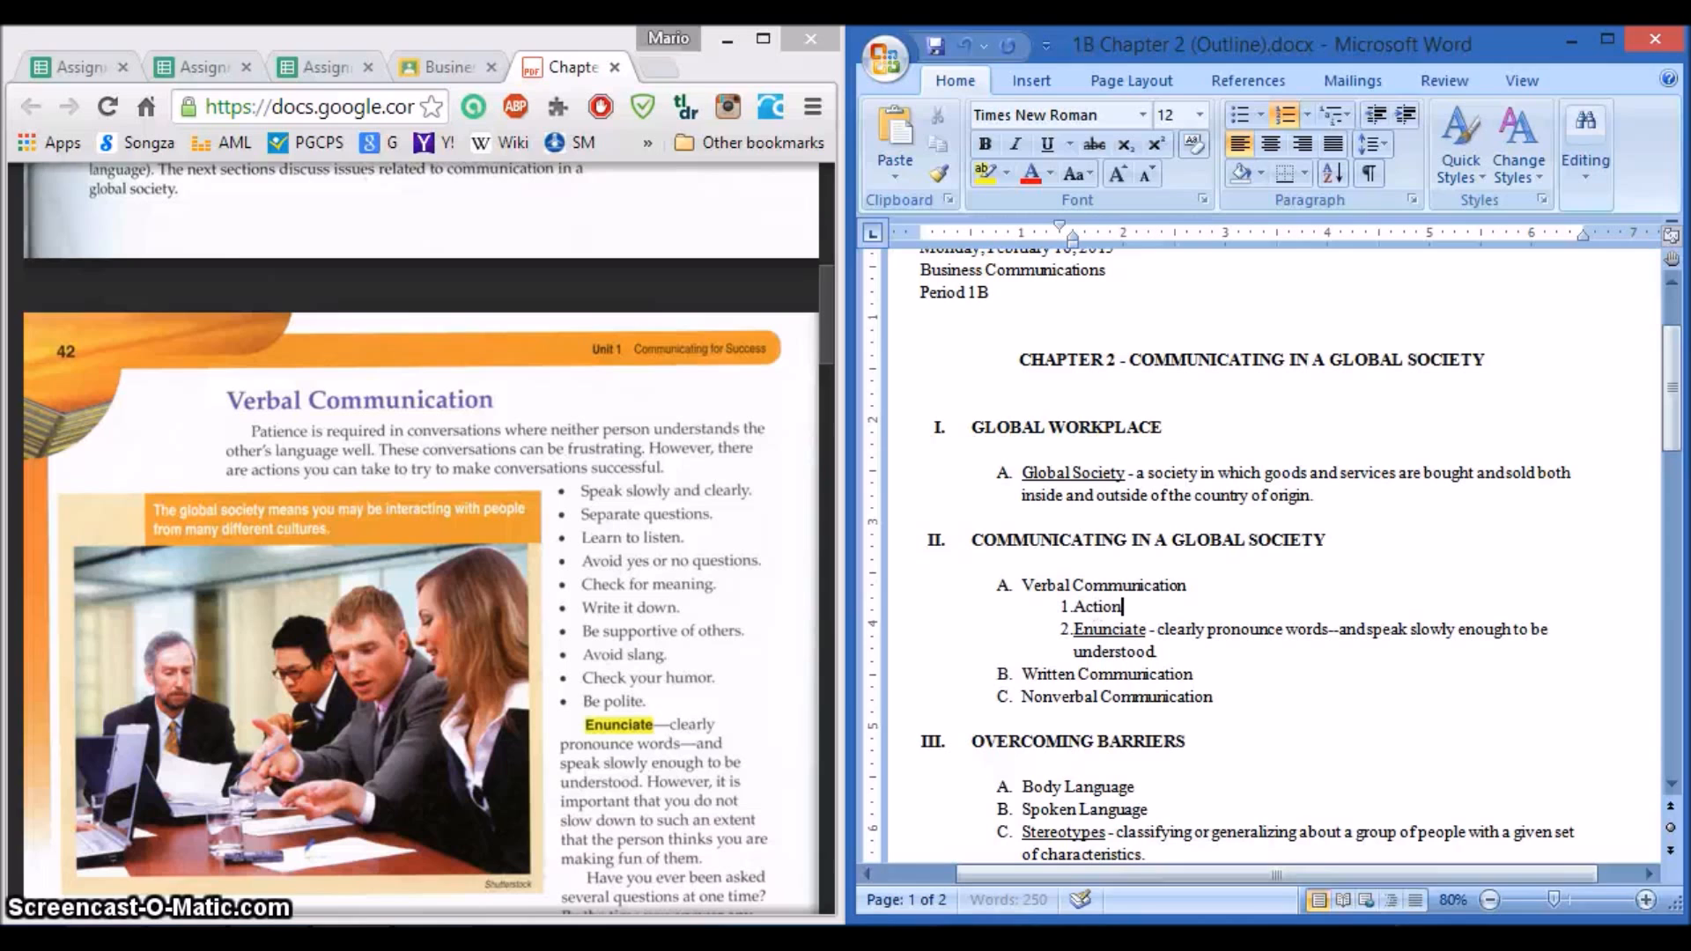
text(s)
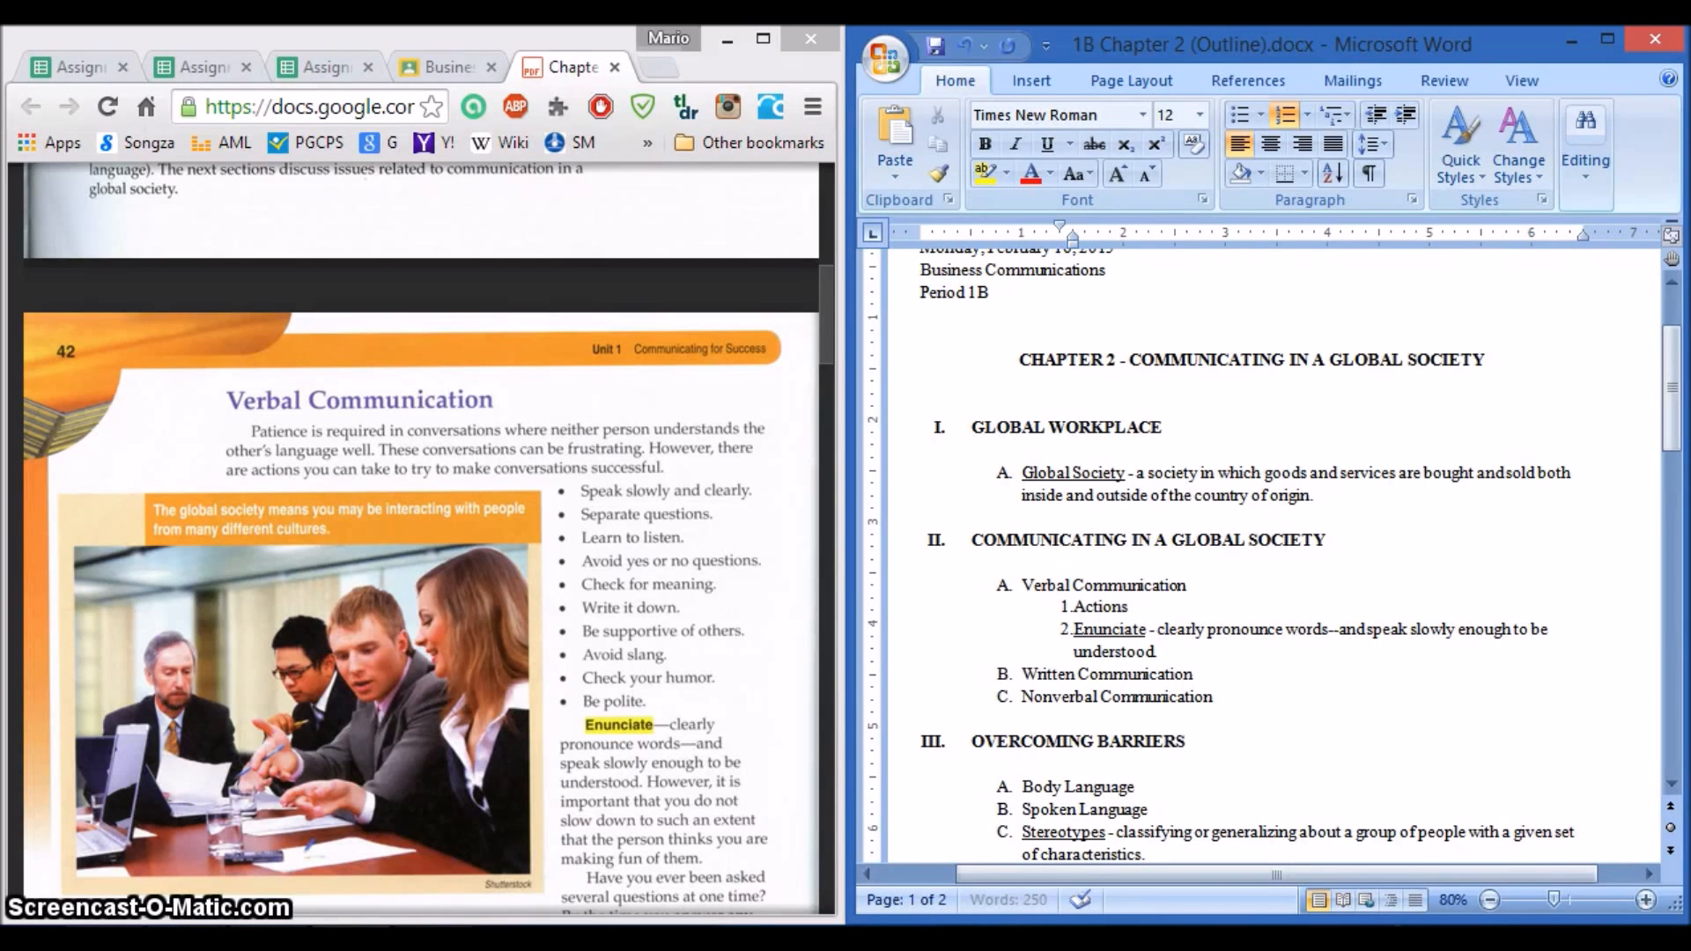
text( you can)
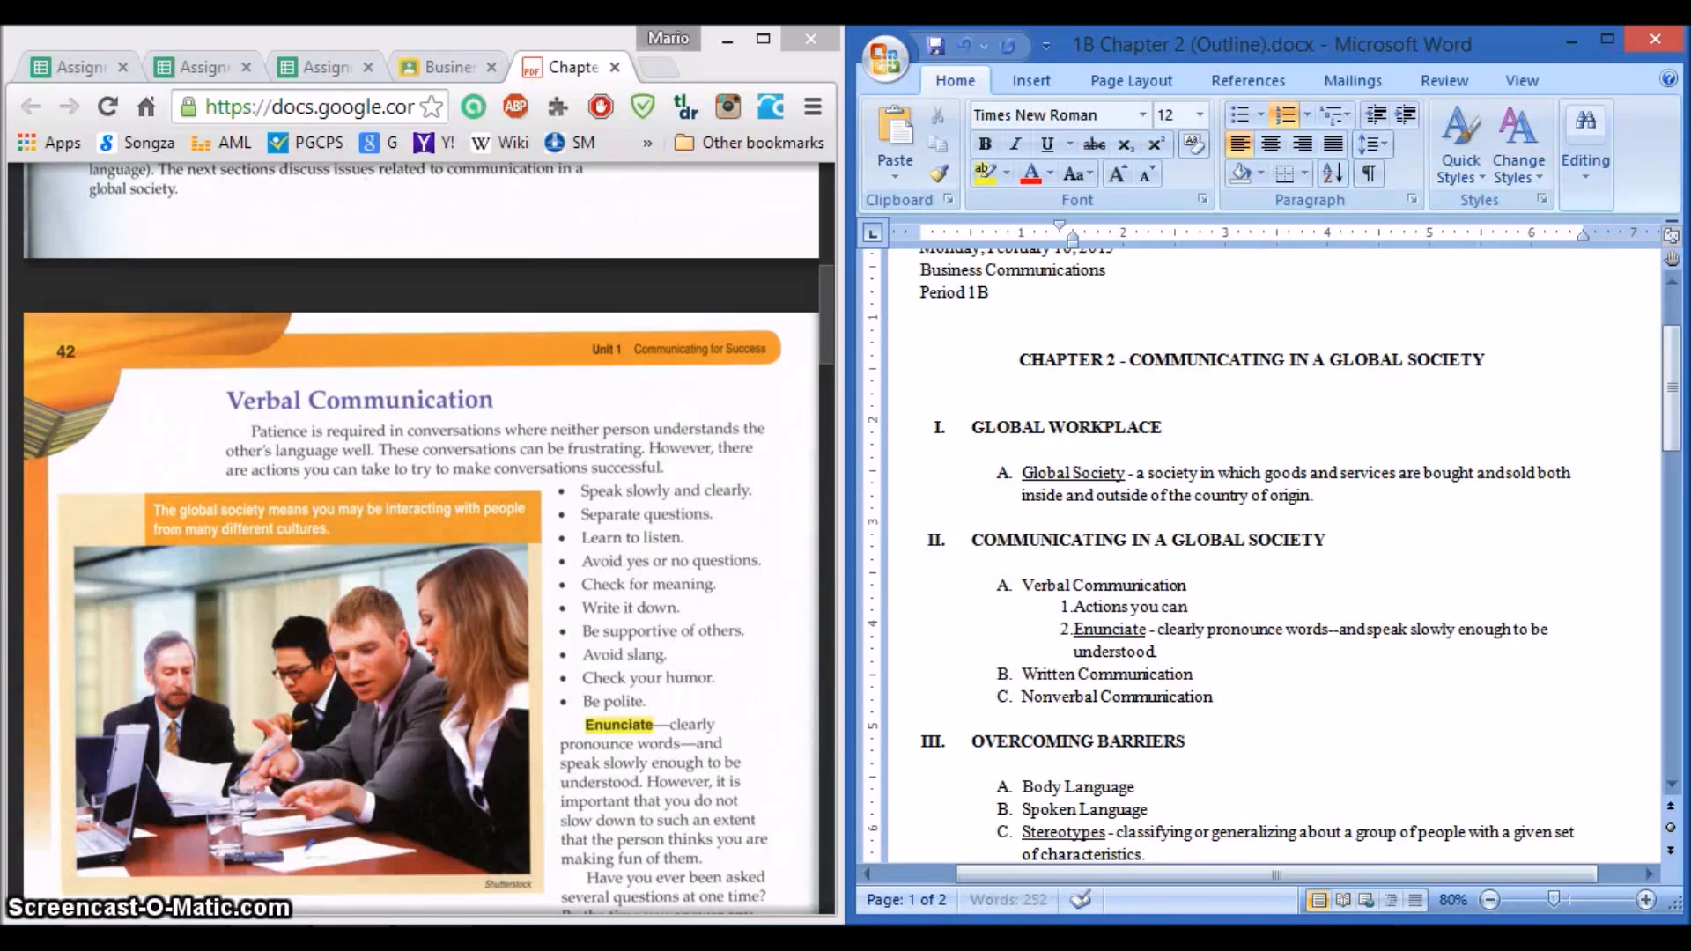
text( try to make conver)
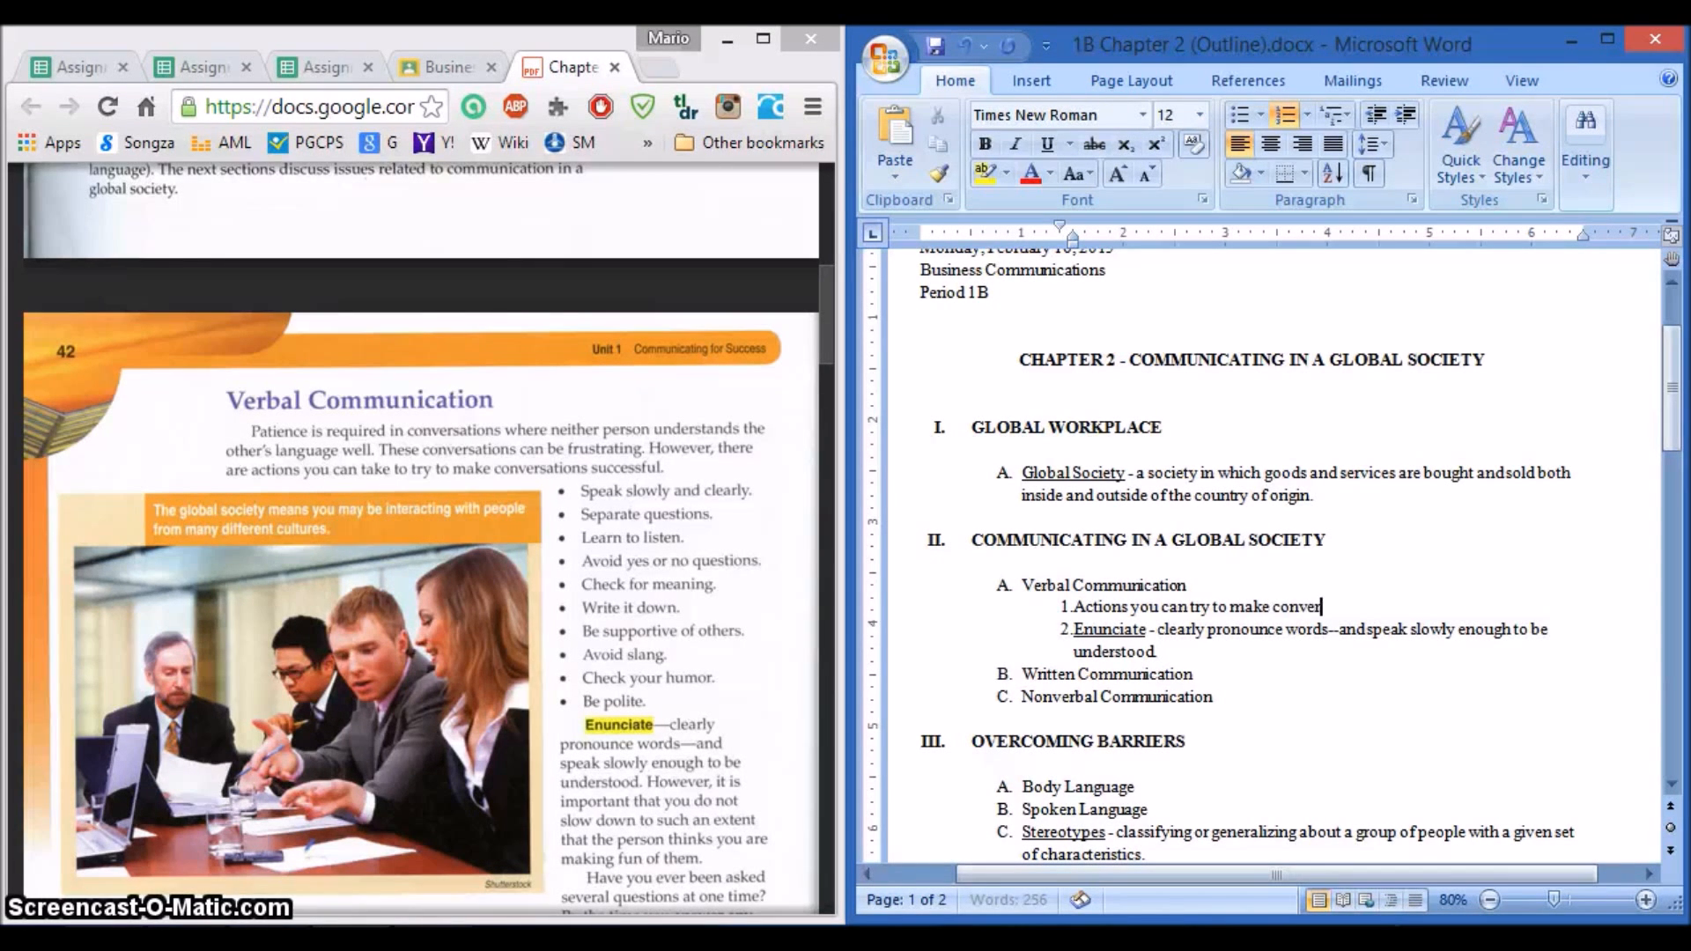
text(sations successful)
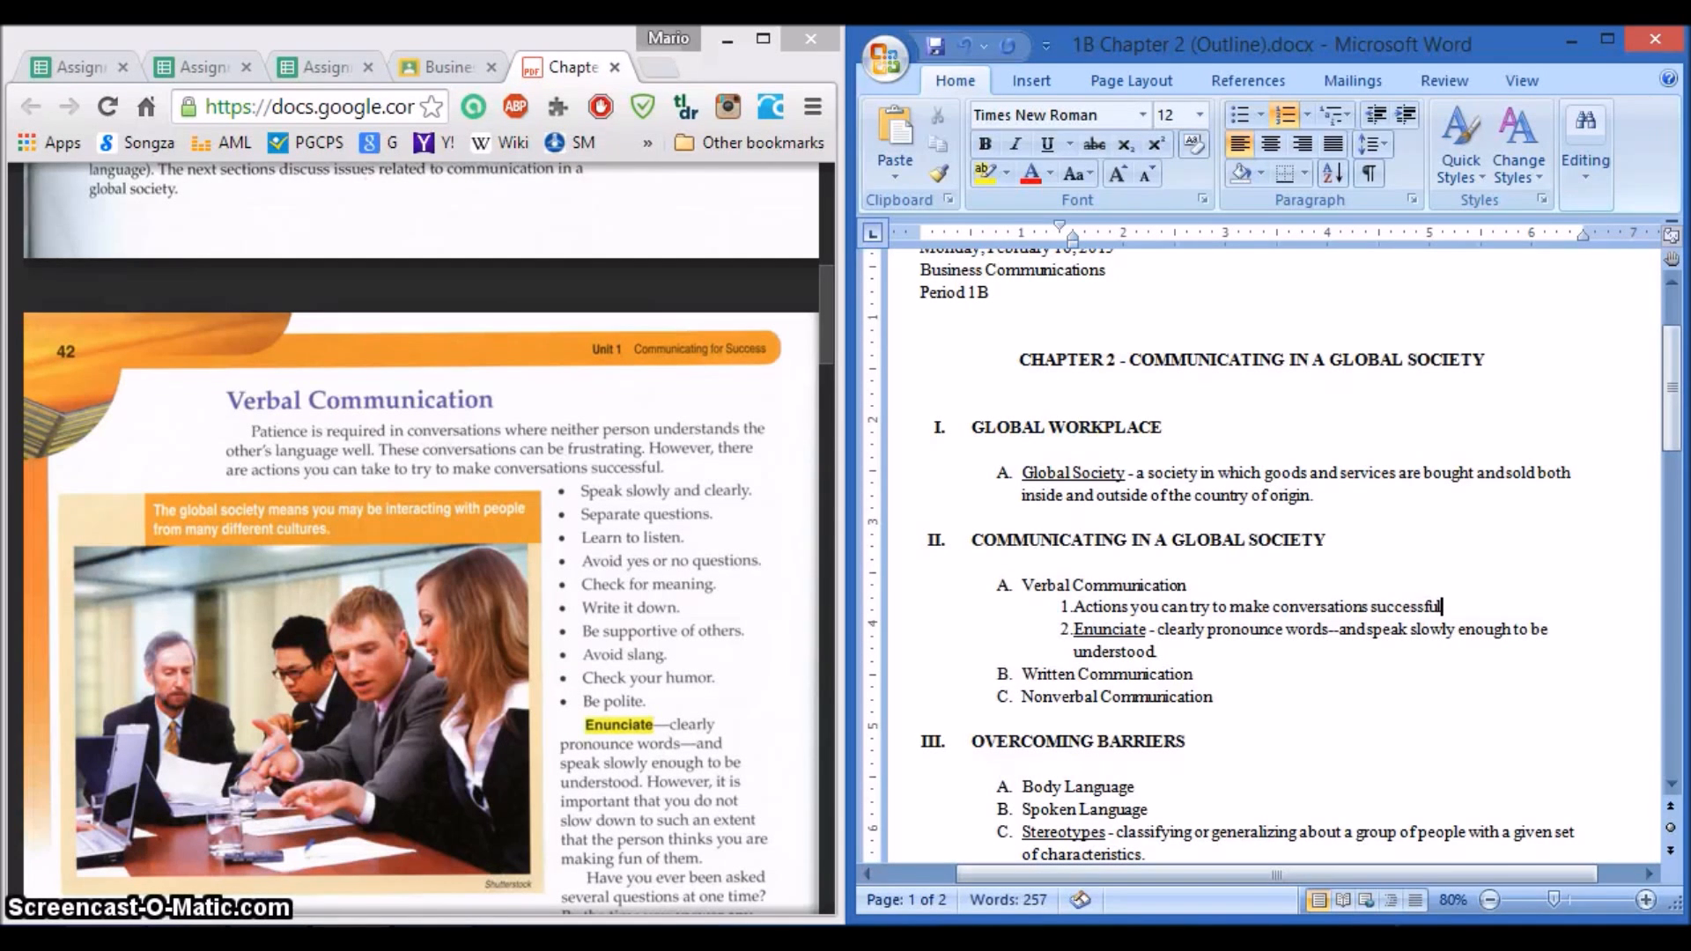
key(Return)
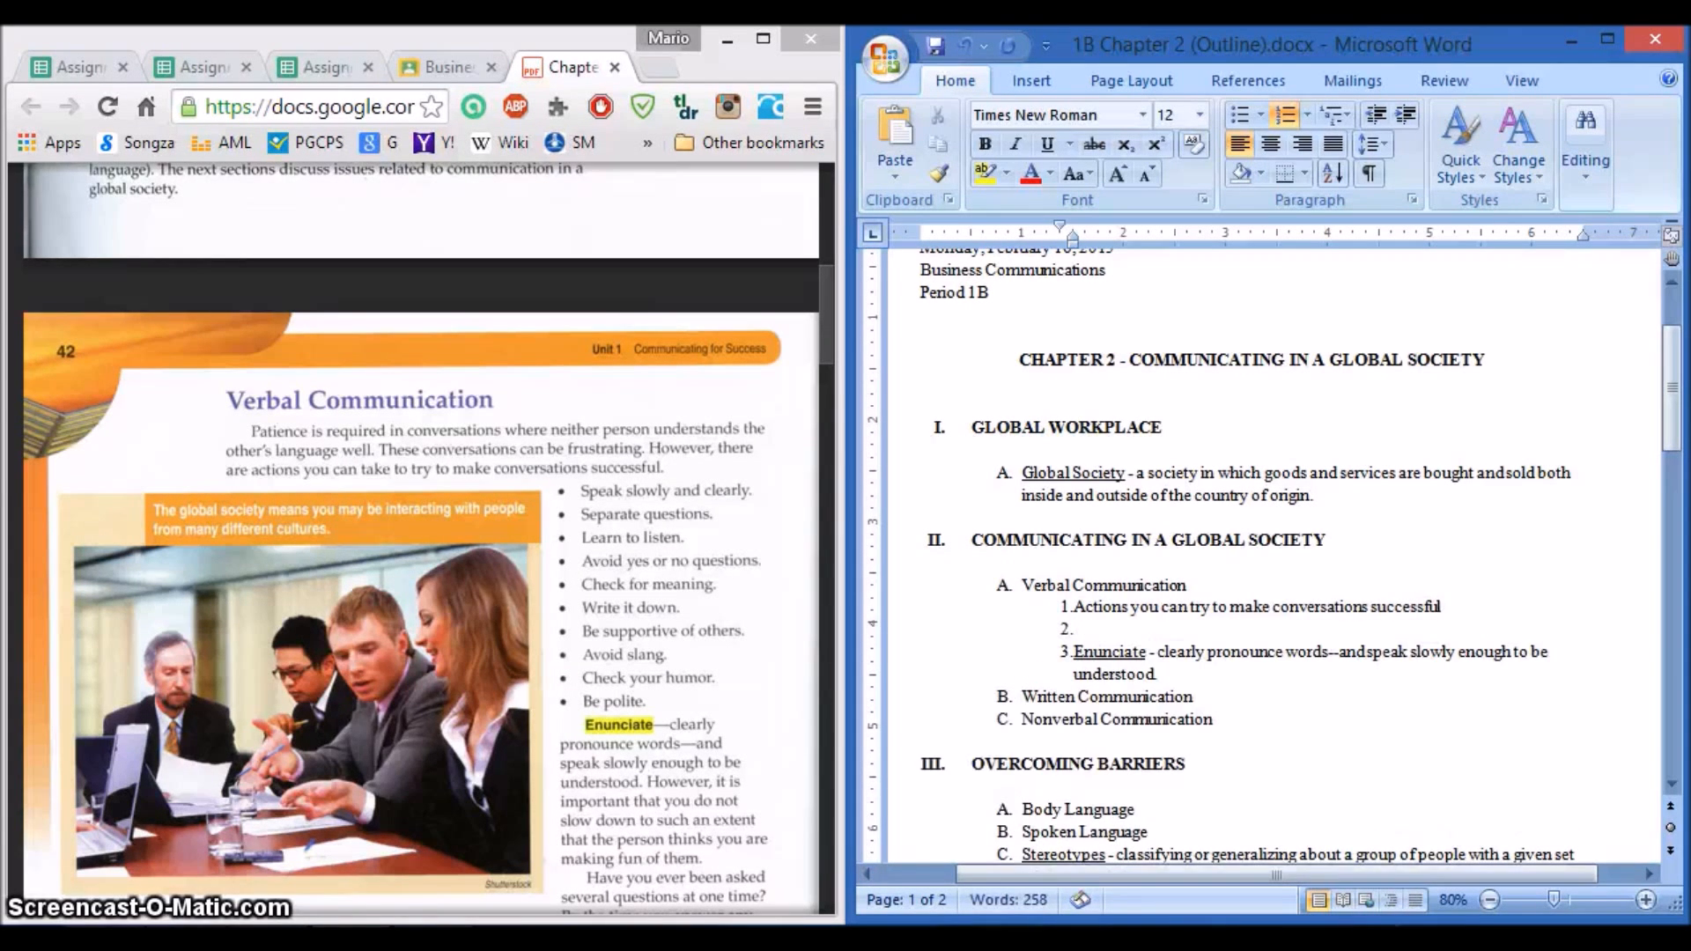
Step: Demote to a. b. c. lettering and add tips: speak slowly and clearly, separate questions, learn to listen
click(1403, 118)
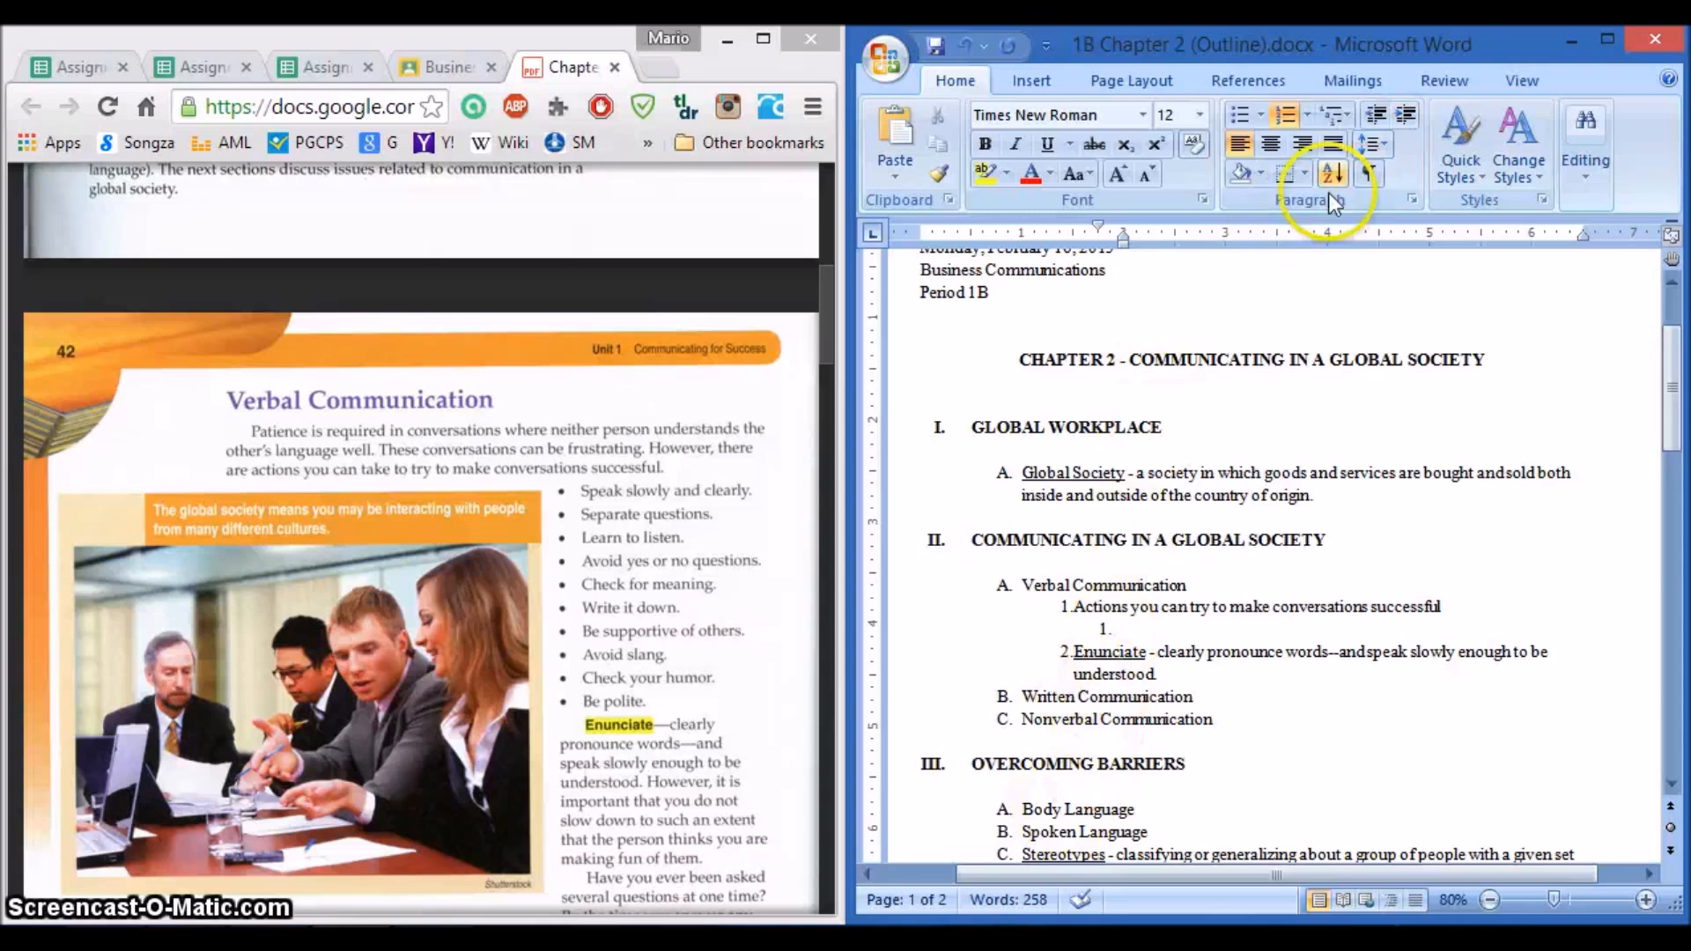
click(1307, 115)
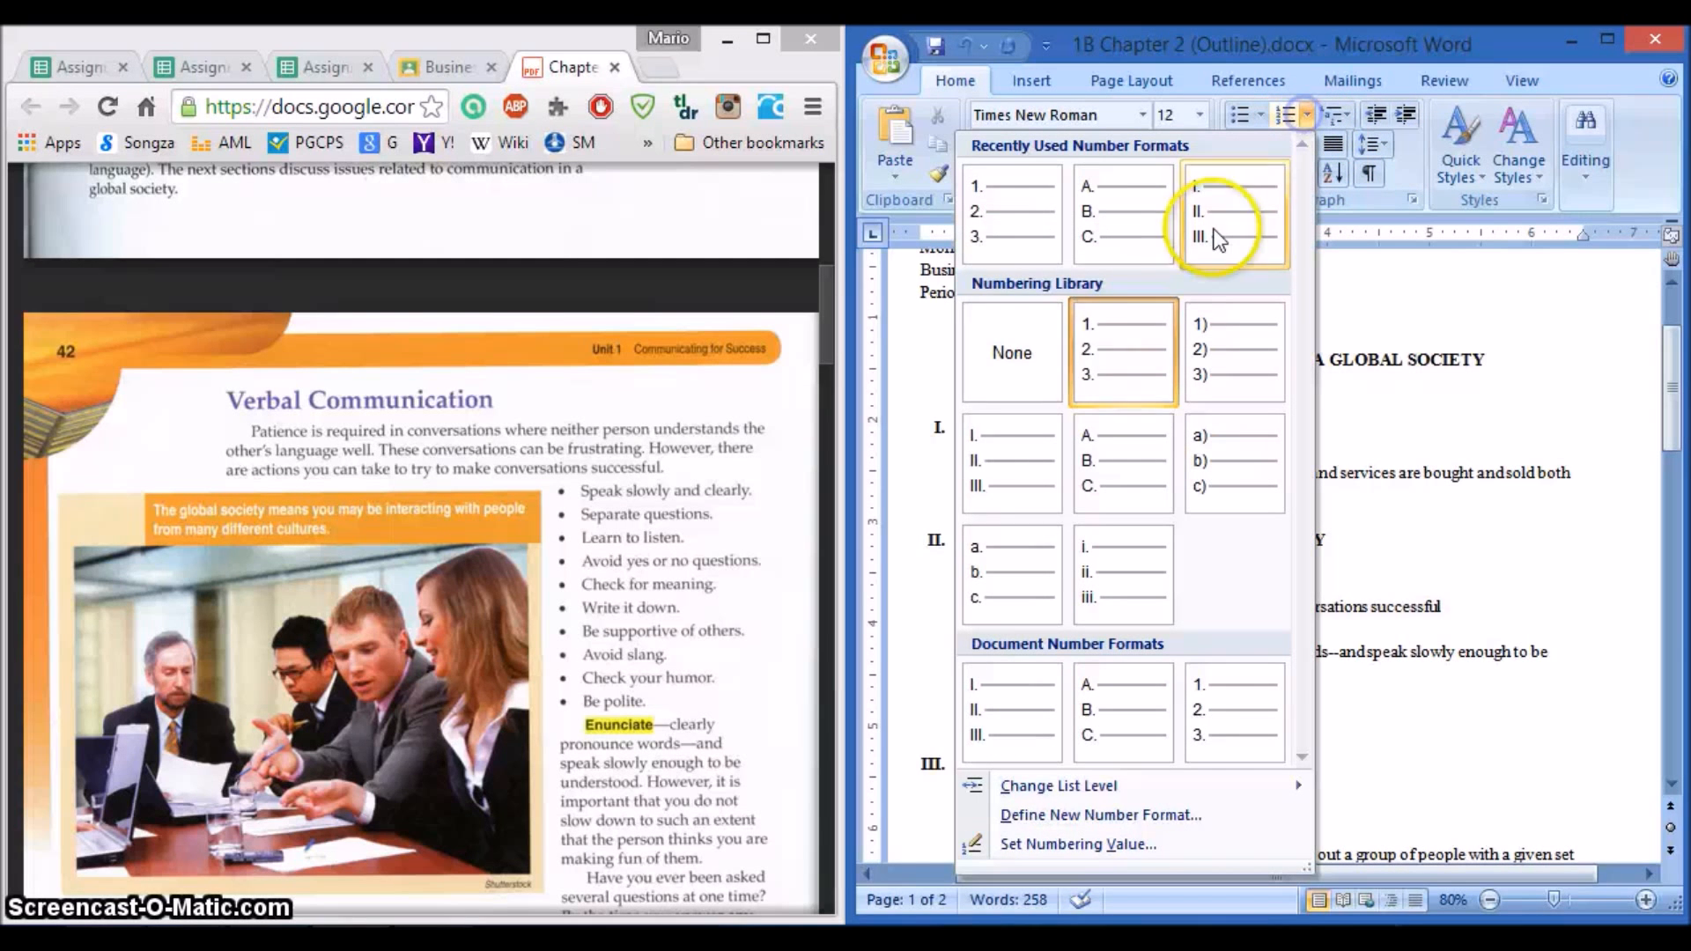
click(978, 571)
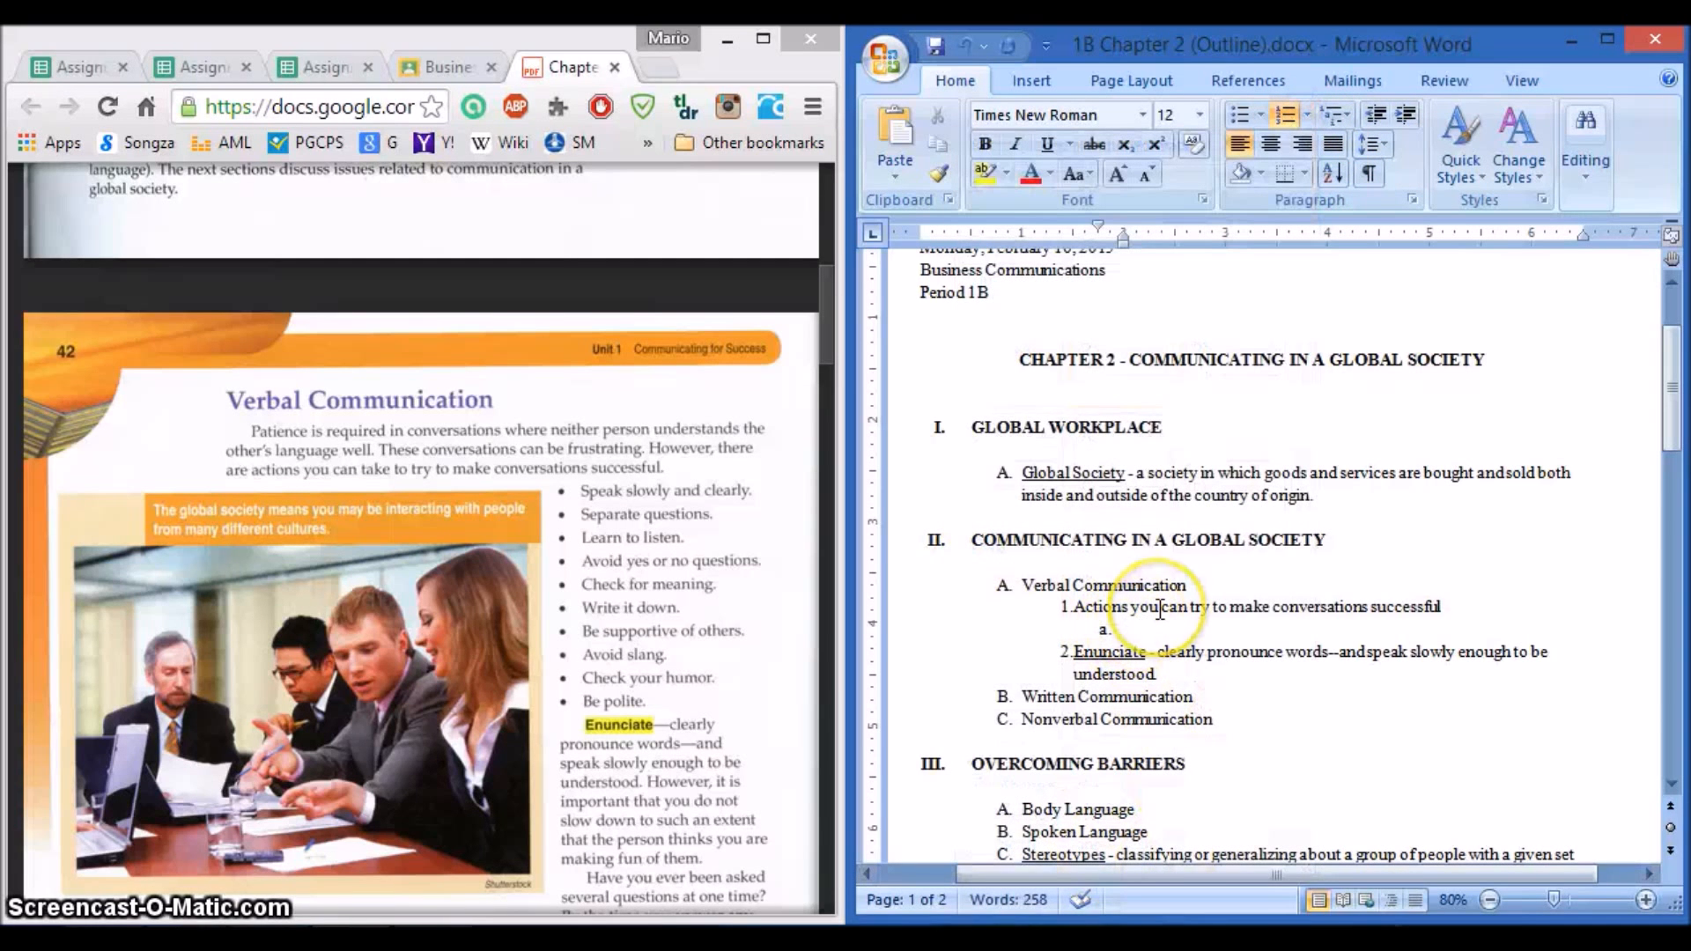
text(sp)
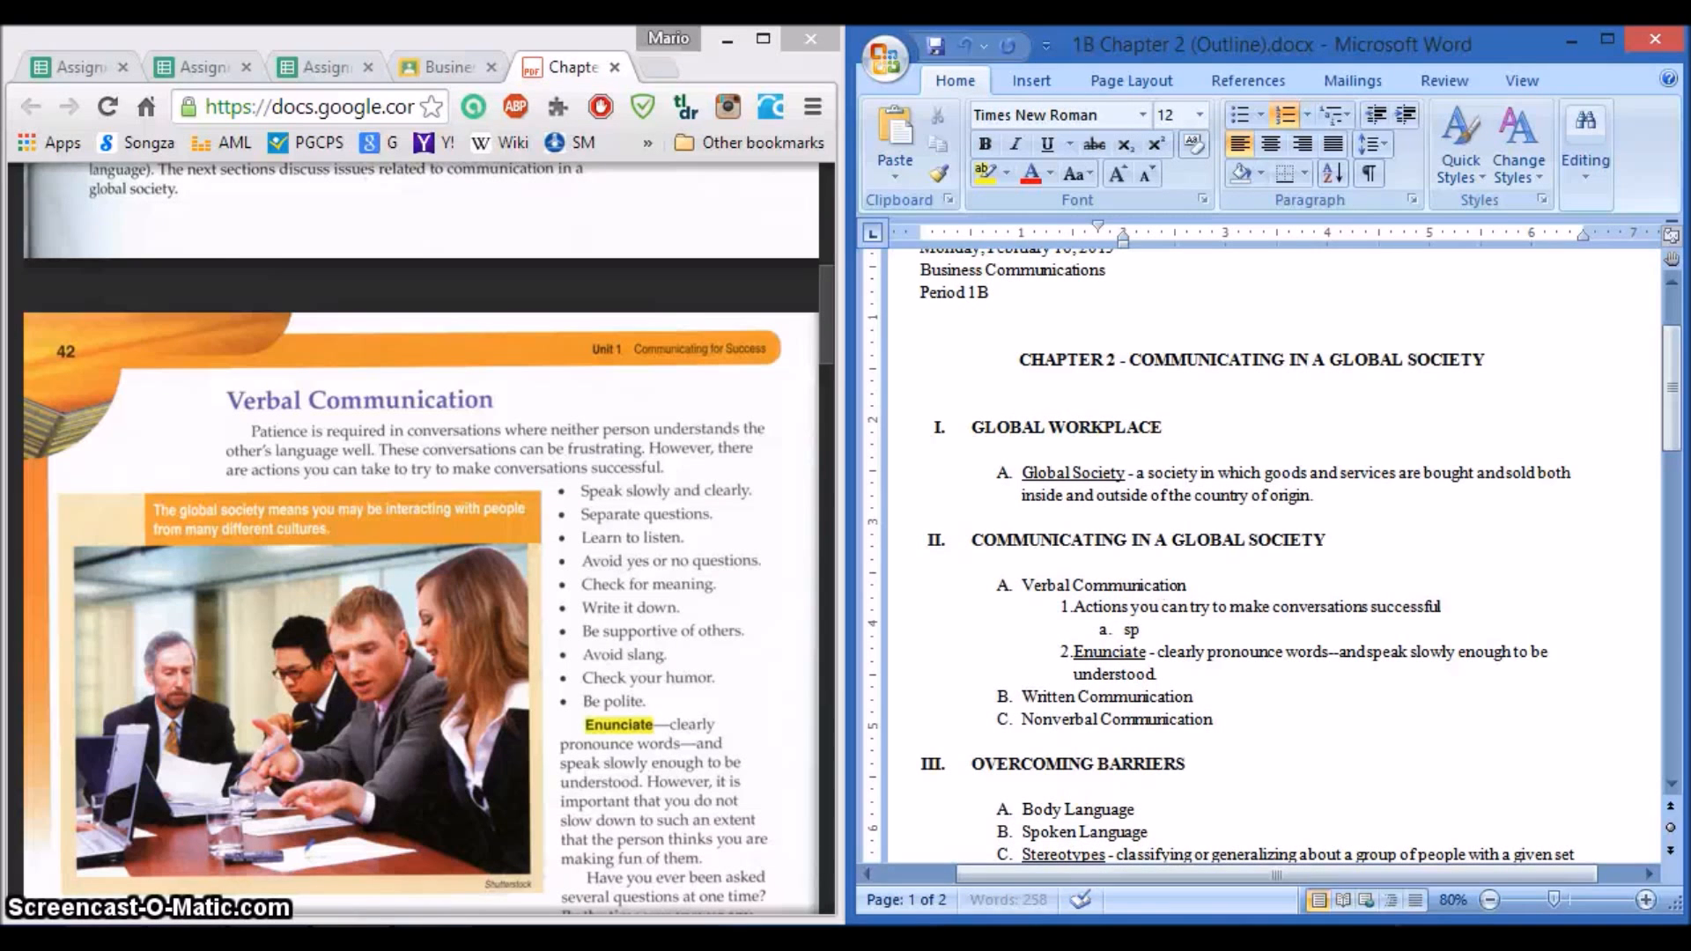
text(eak slowly)
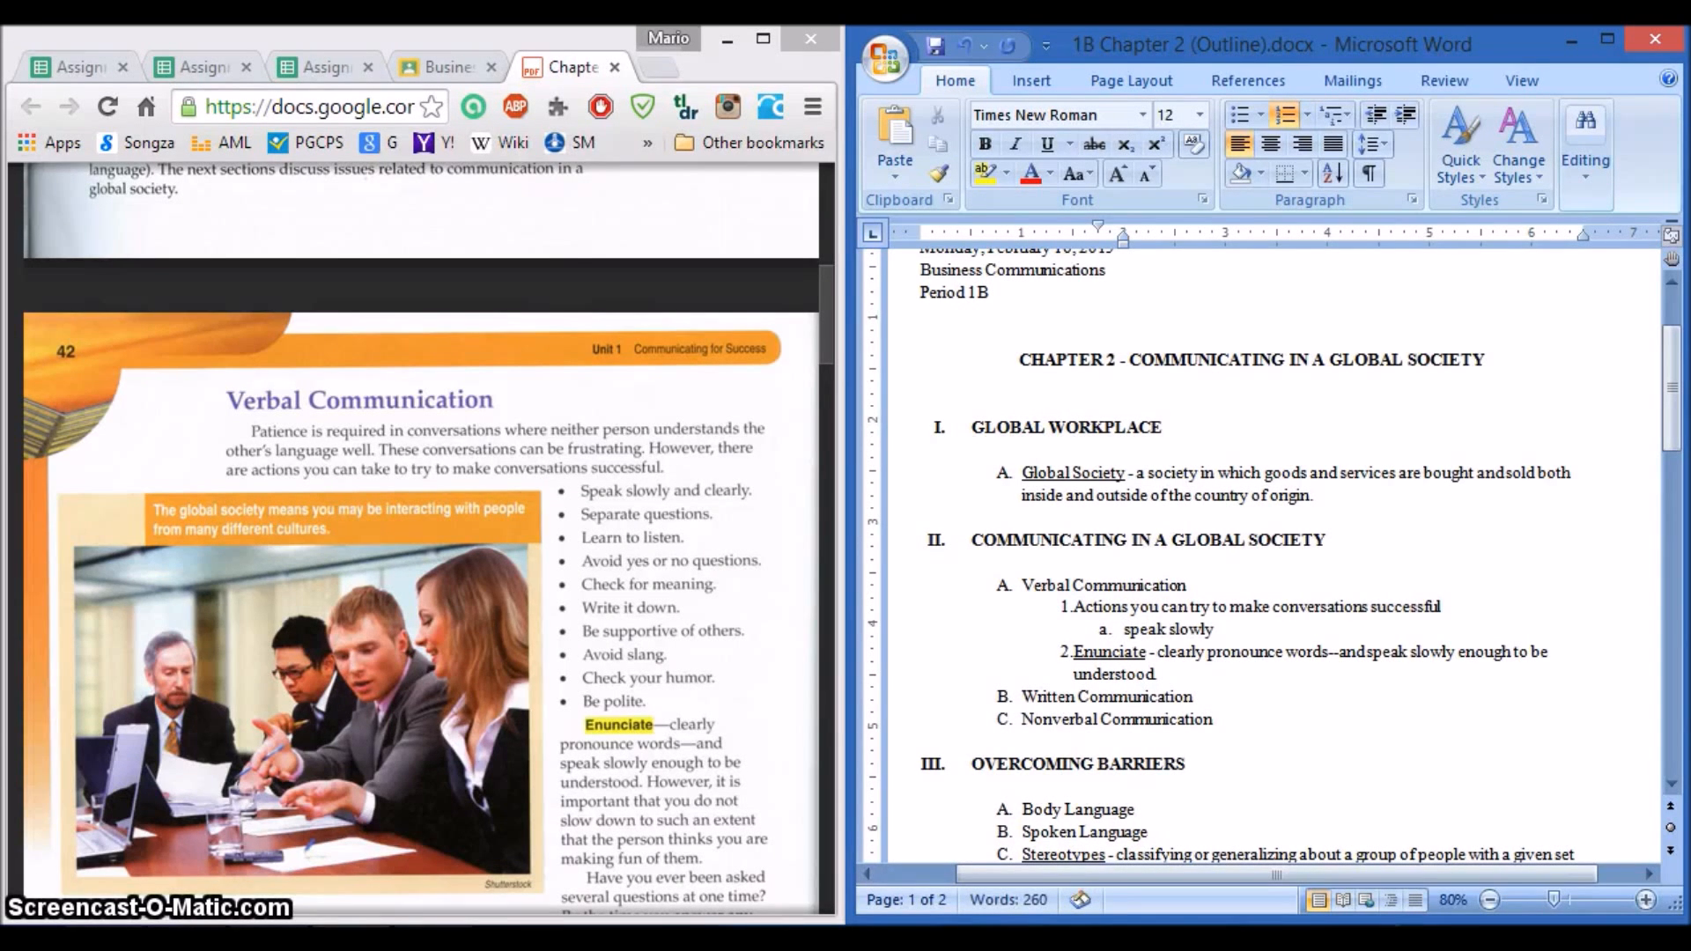
text( and clearly)
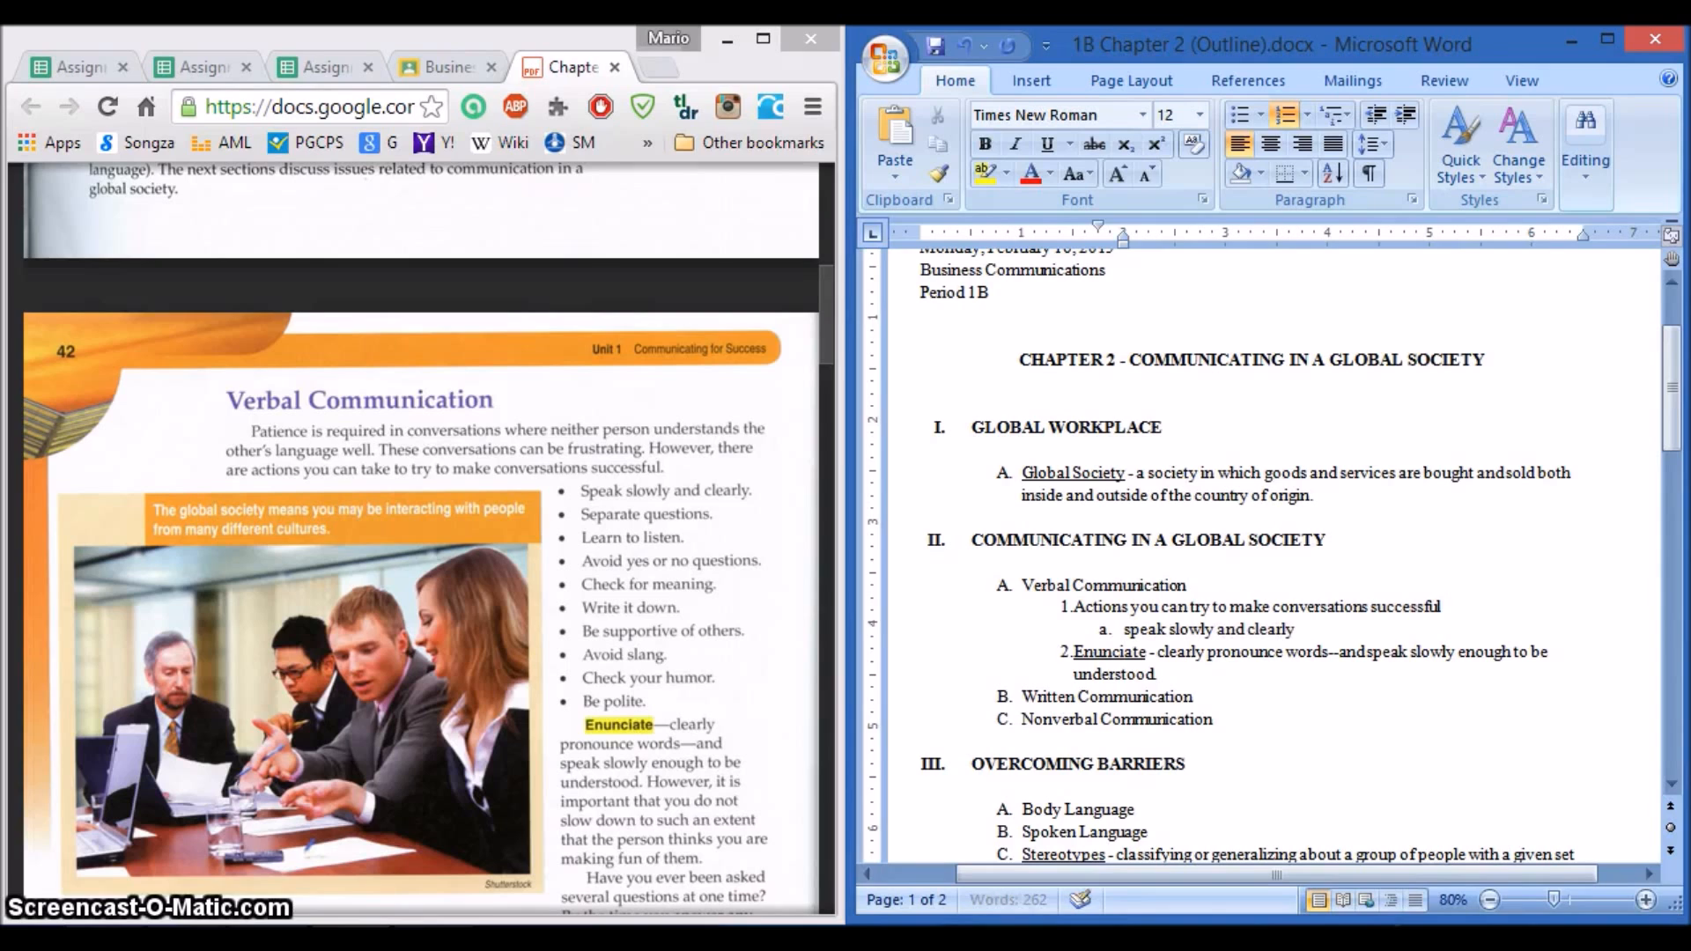
key(Return)
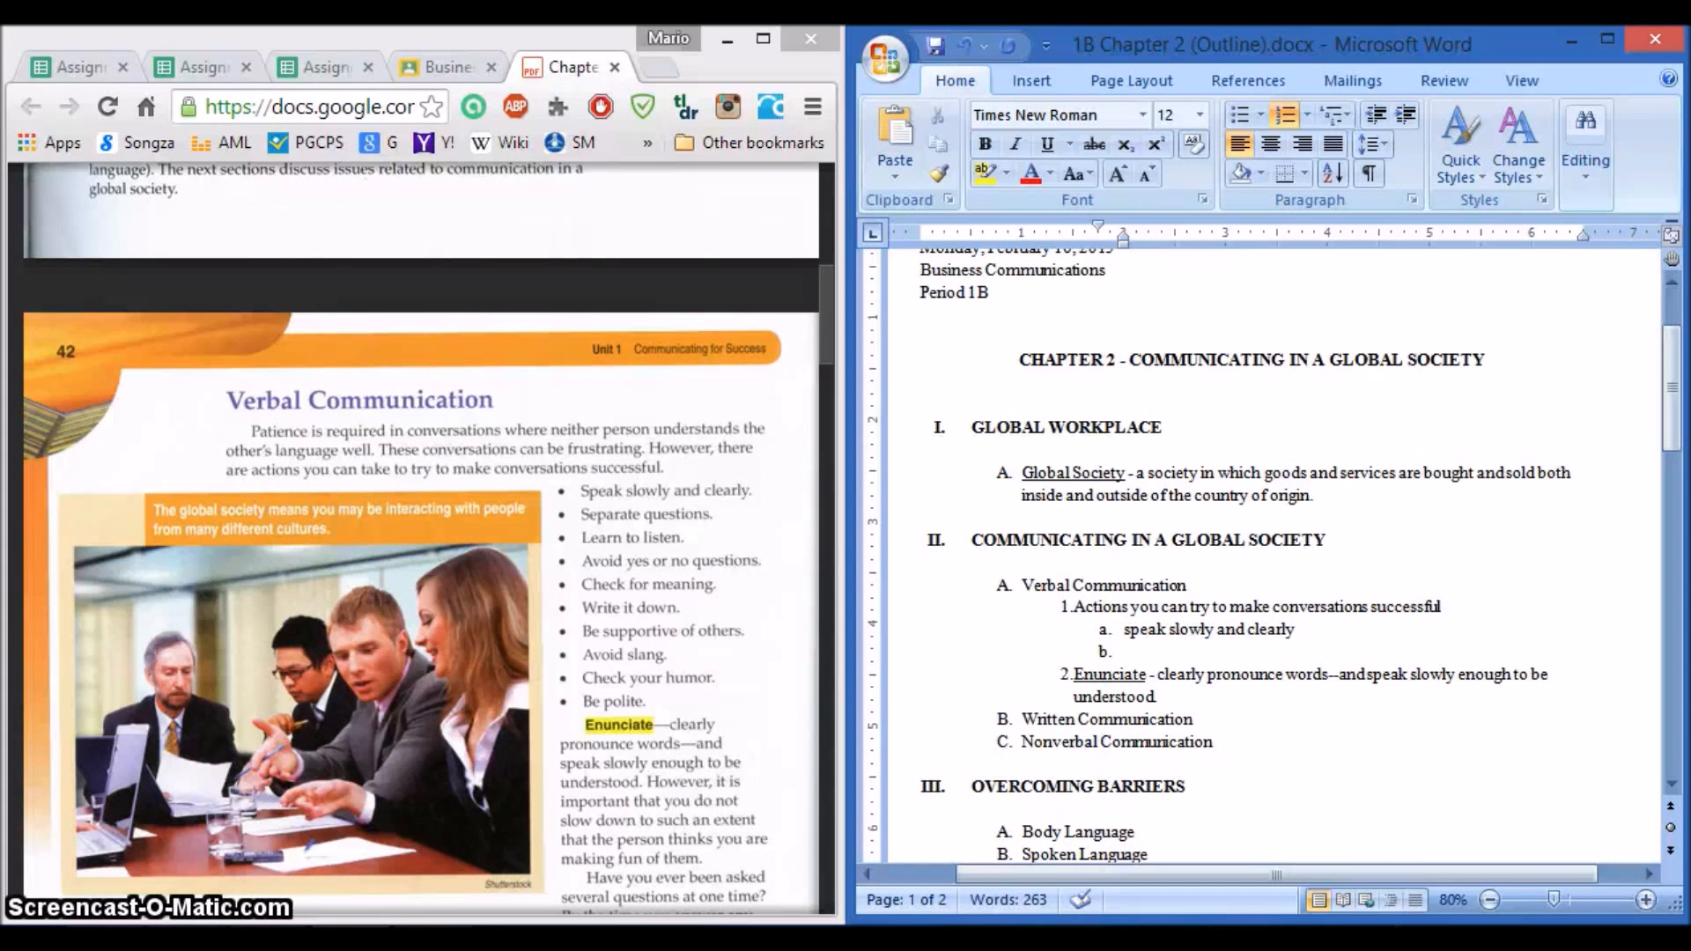
text(separate)
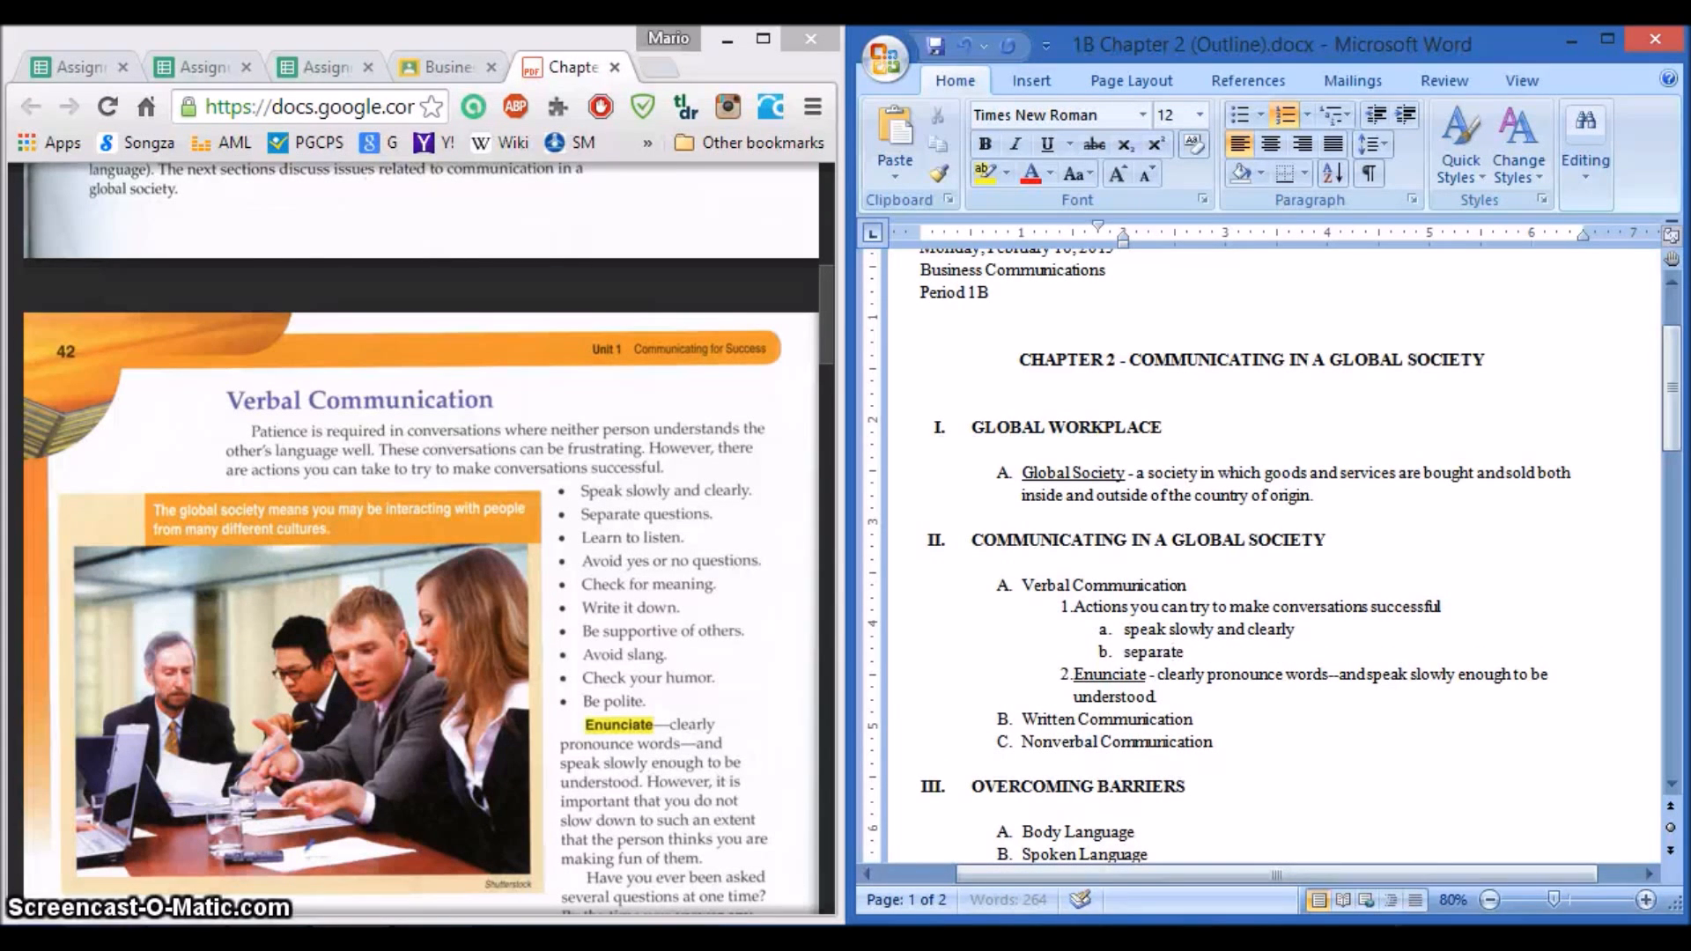
text( quetion)
key(BackSpace)
key(BackSpace)
key(BackSpace)
key(BackSpace)
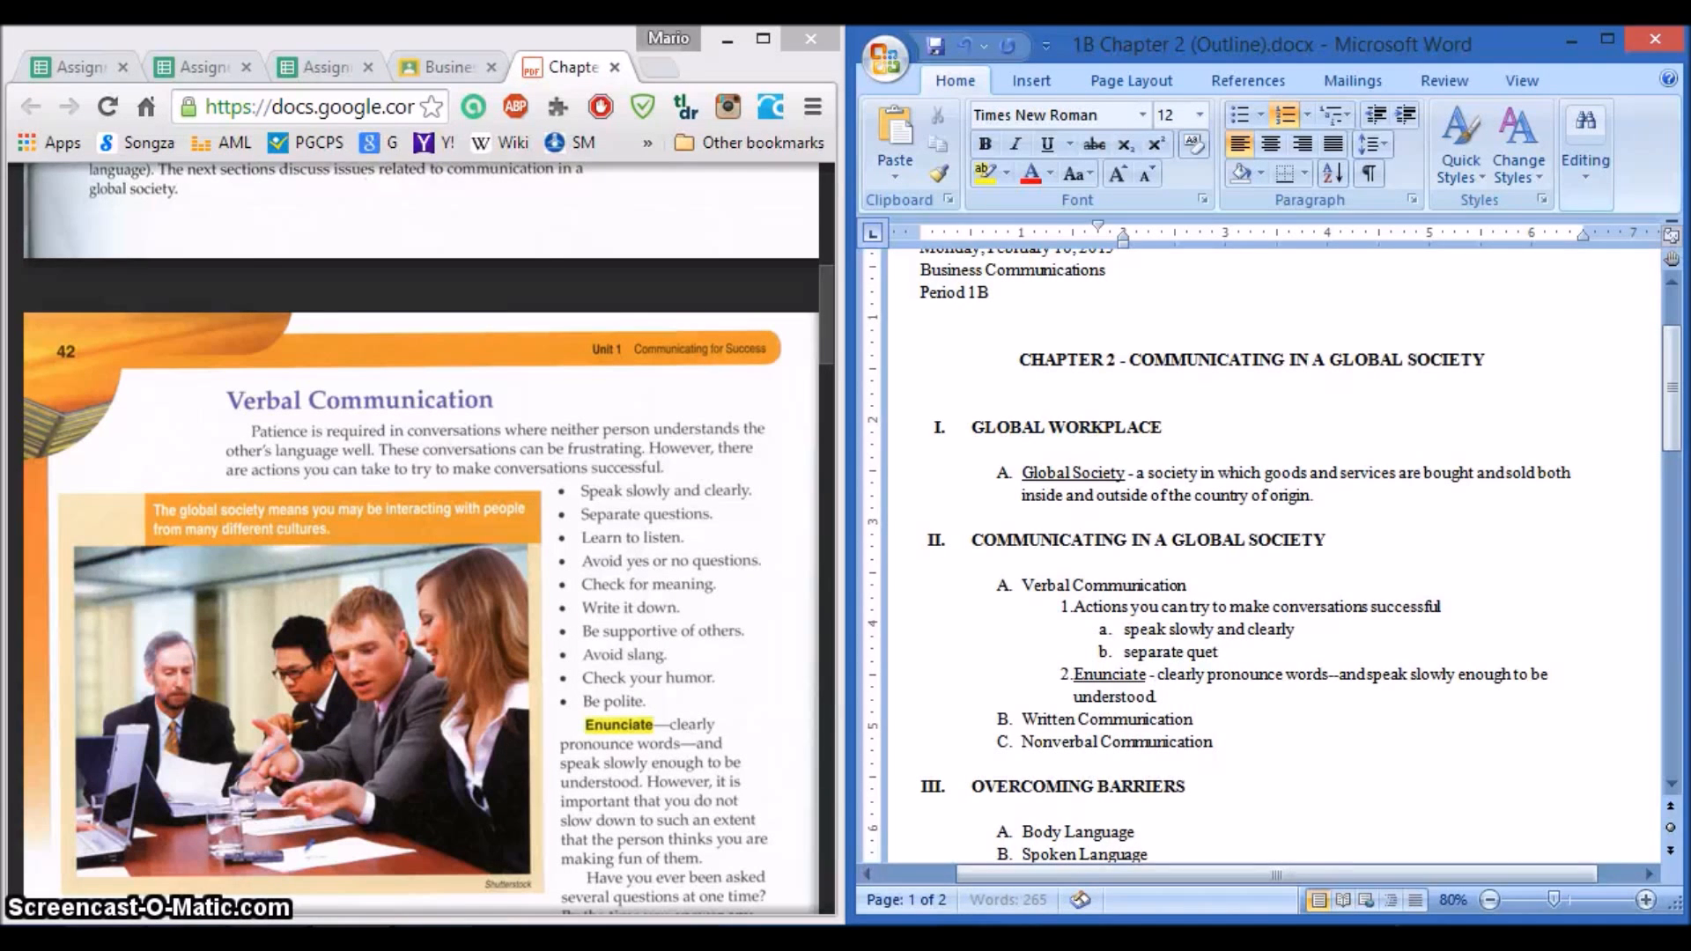
text(stions)
key(Return)
text(learn to listen)
Step: Add tips d–j: avoid yes or no questions, check for meaning, write it down, be supportive, avoid slang, check your humor, be polite
key(Return)
text(avoid yes)
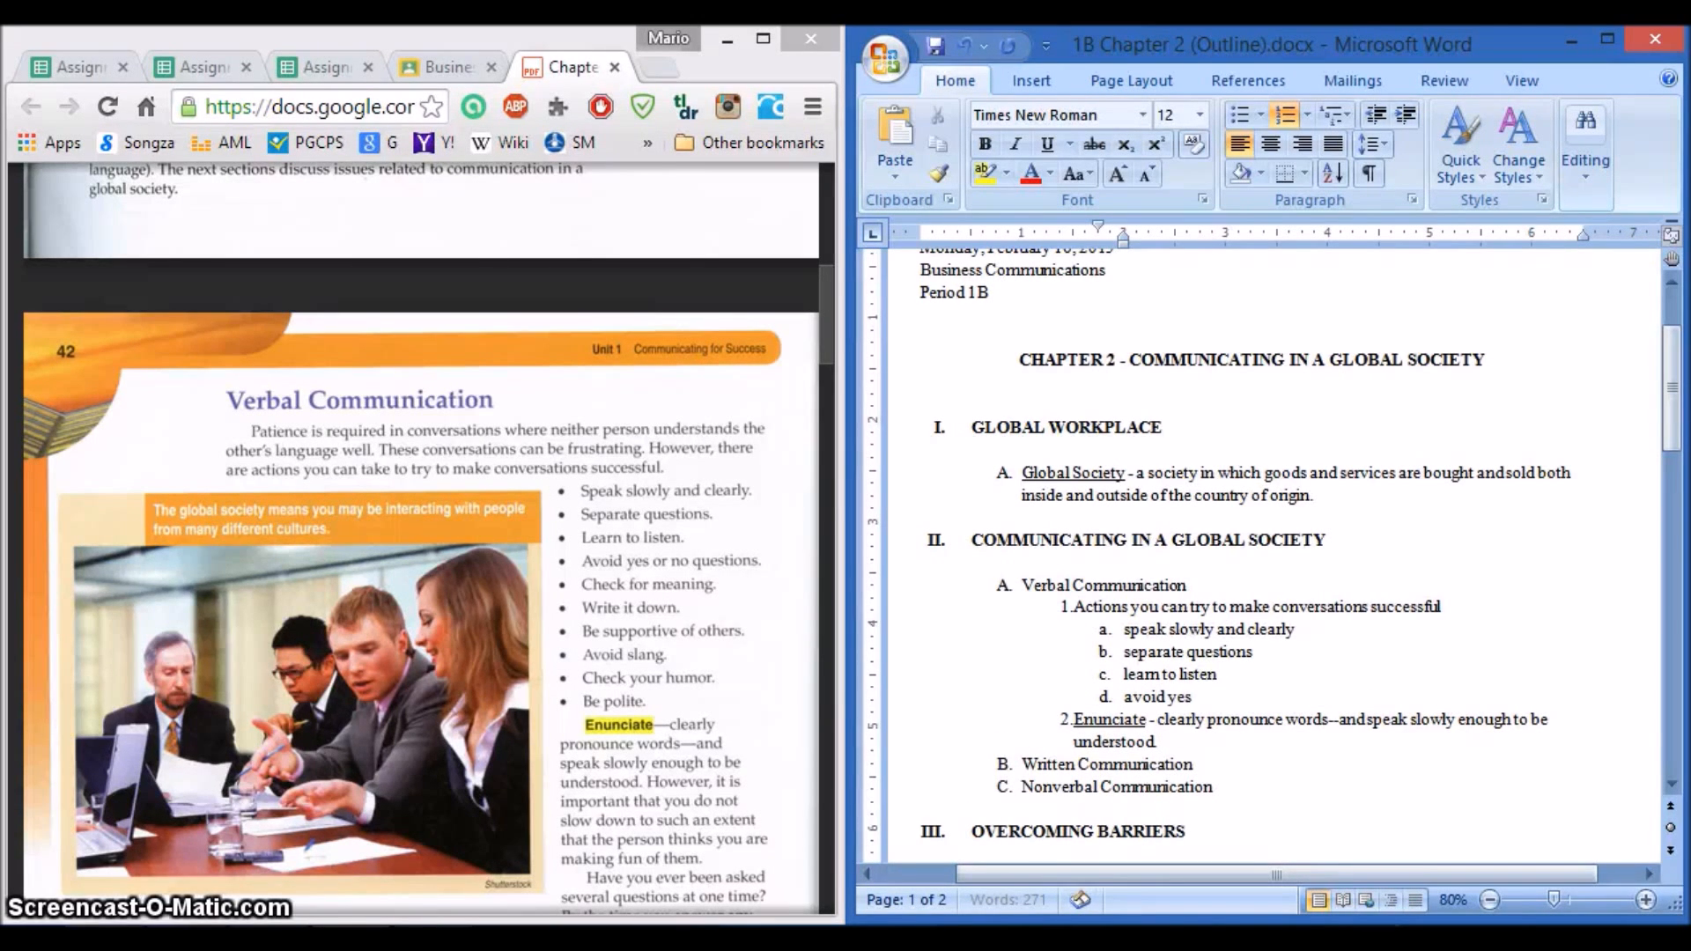
text( or no questions)
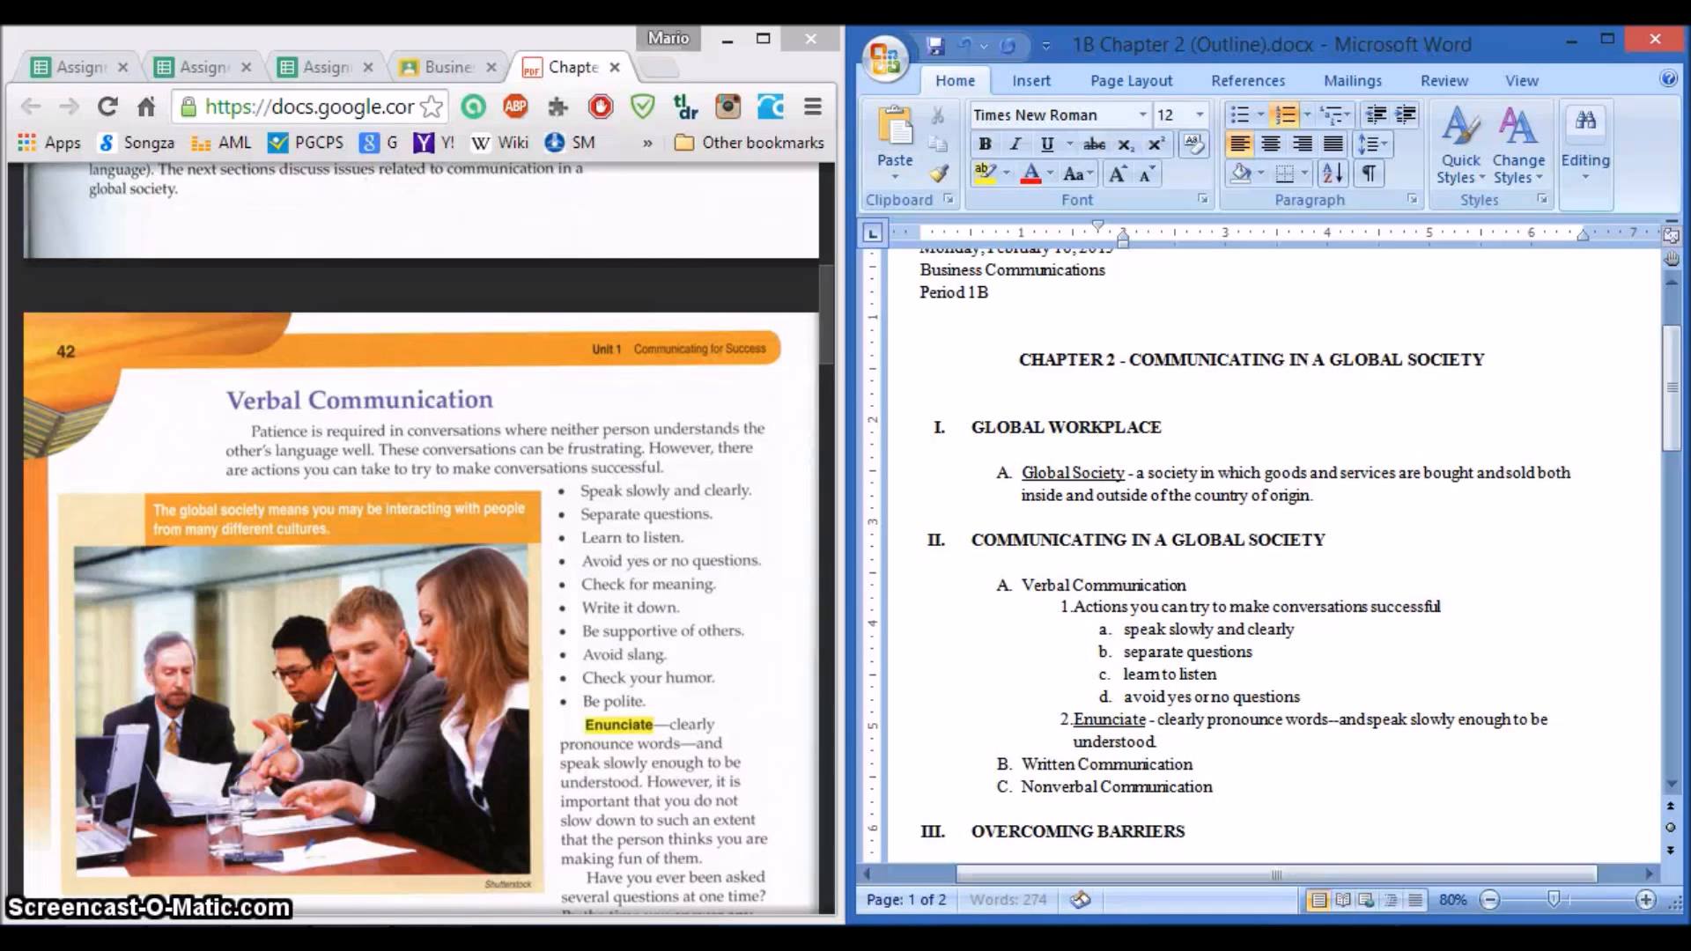
key(Return)
text(check for meanin)
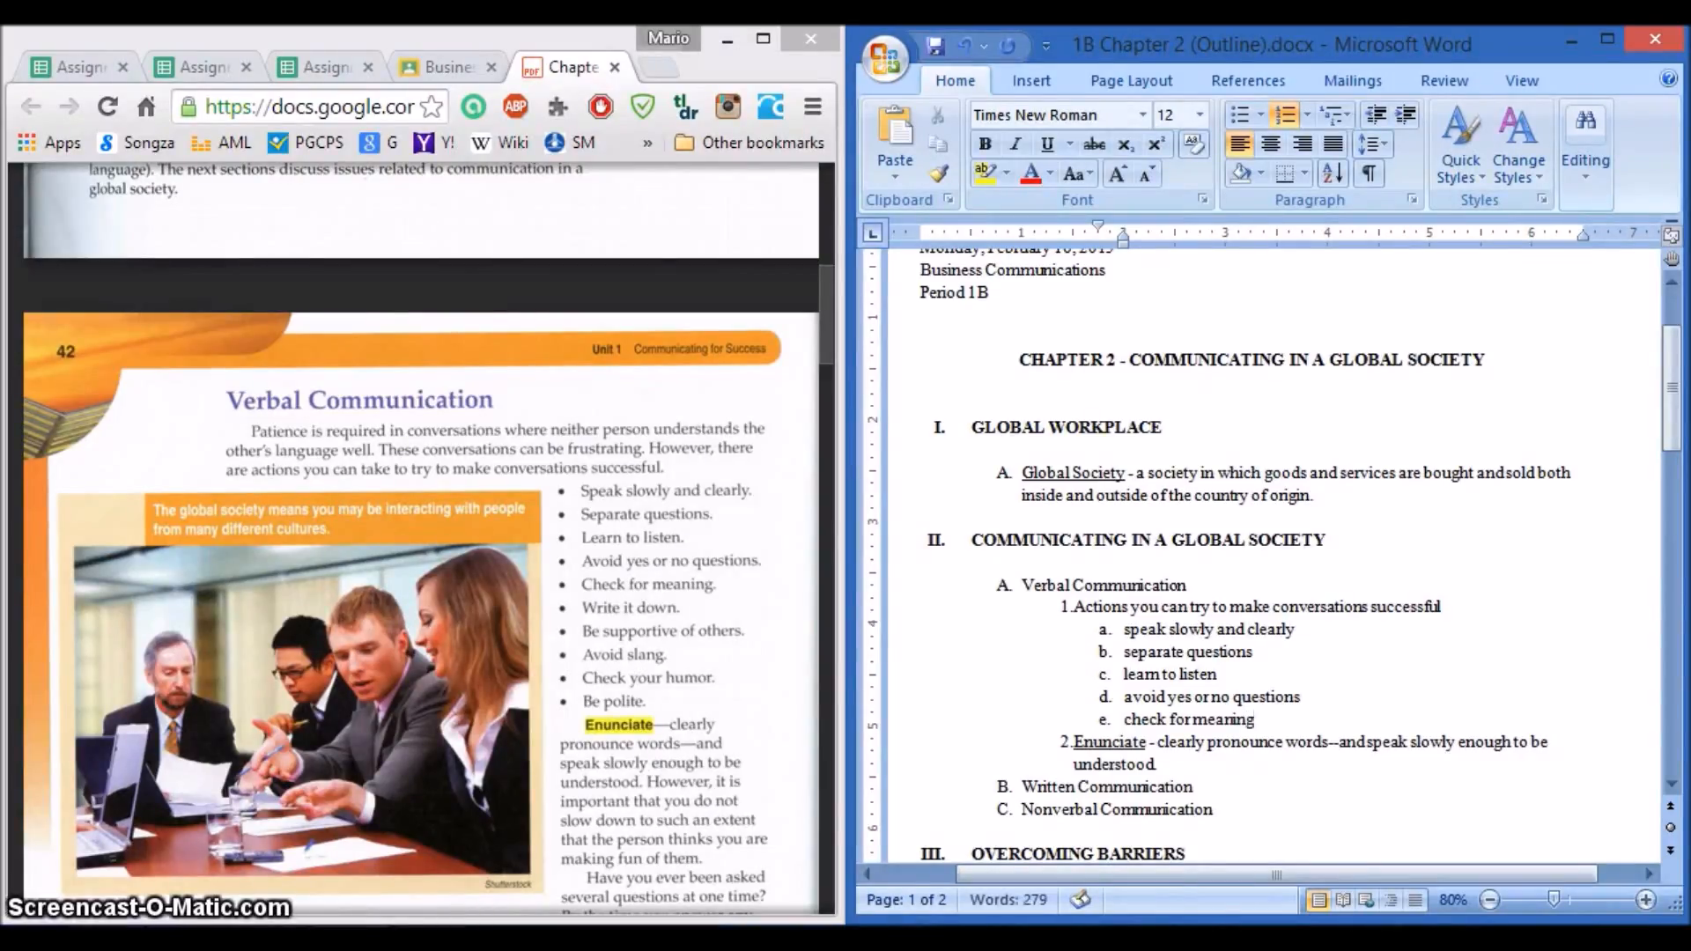
text(g)
key(Return)
text(write)
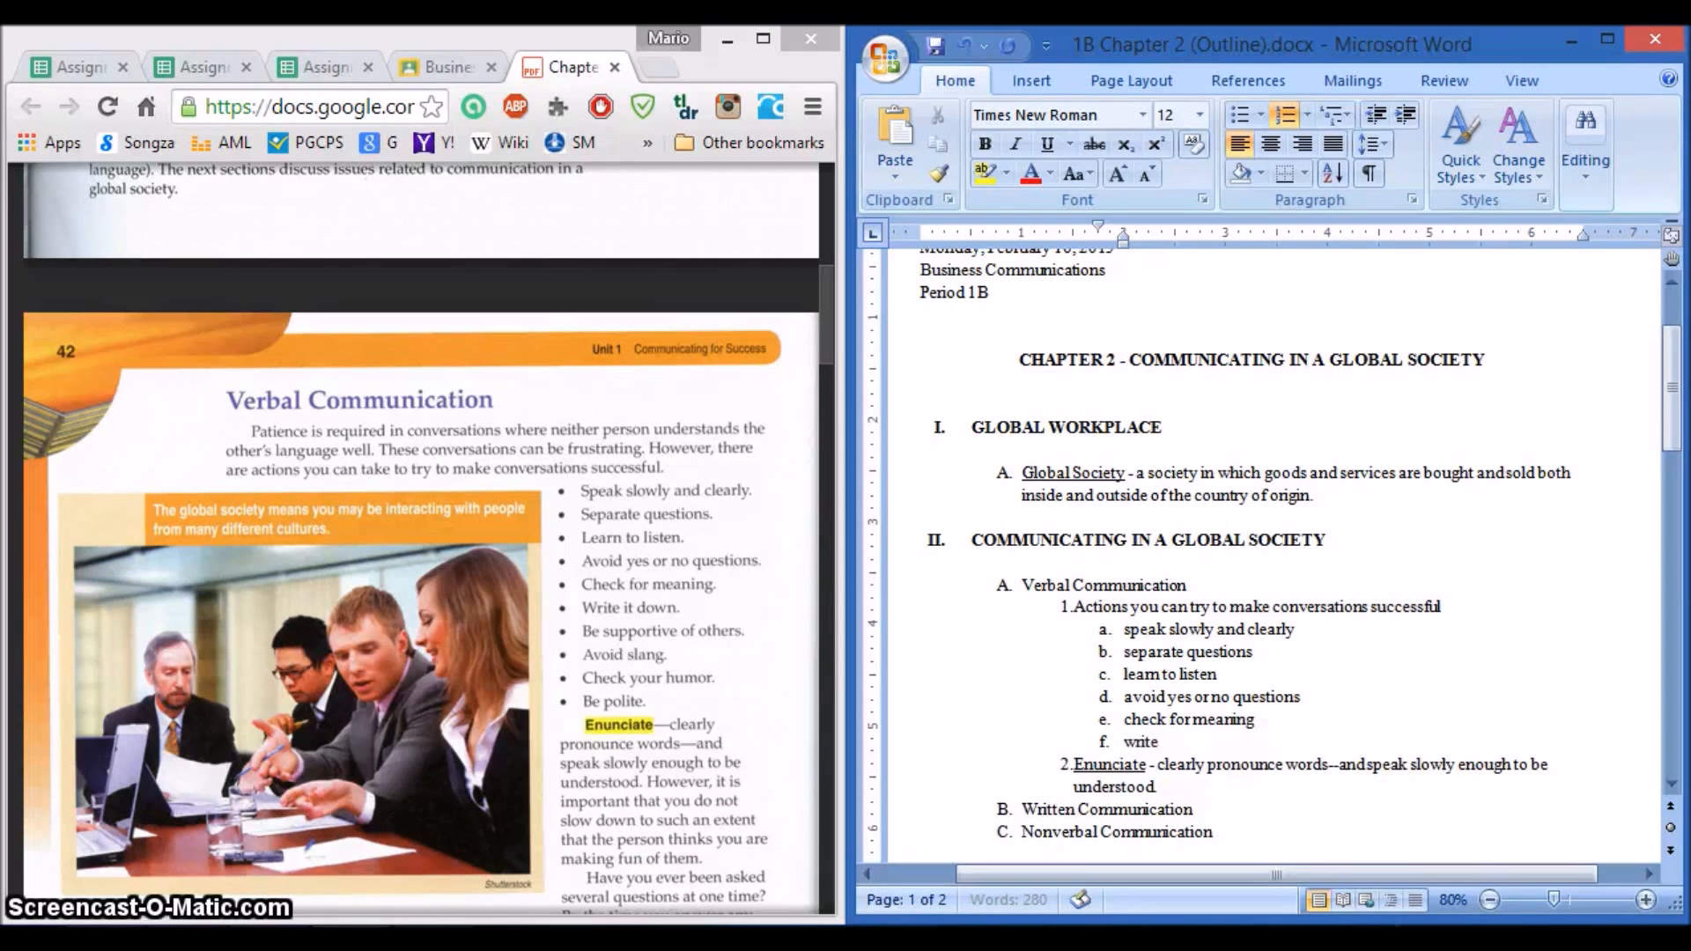
text( it down)
key(Return)
text(be)
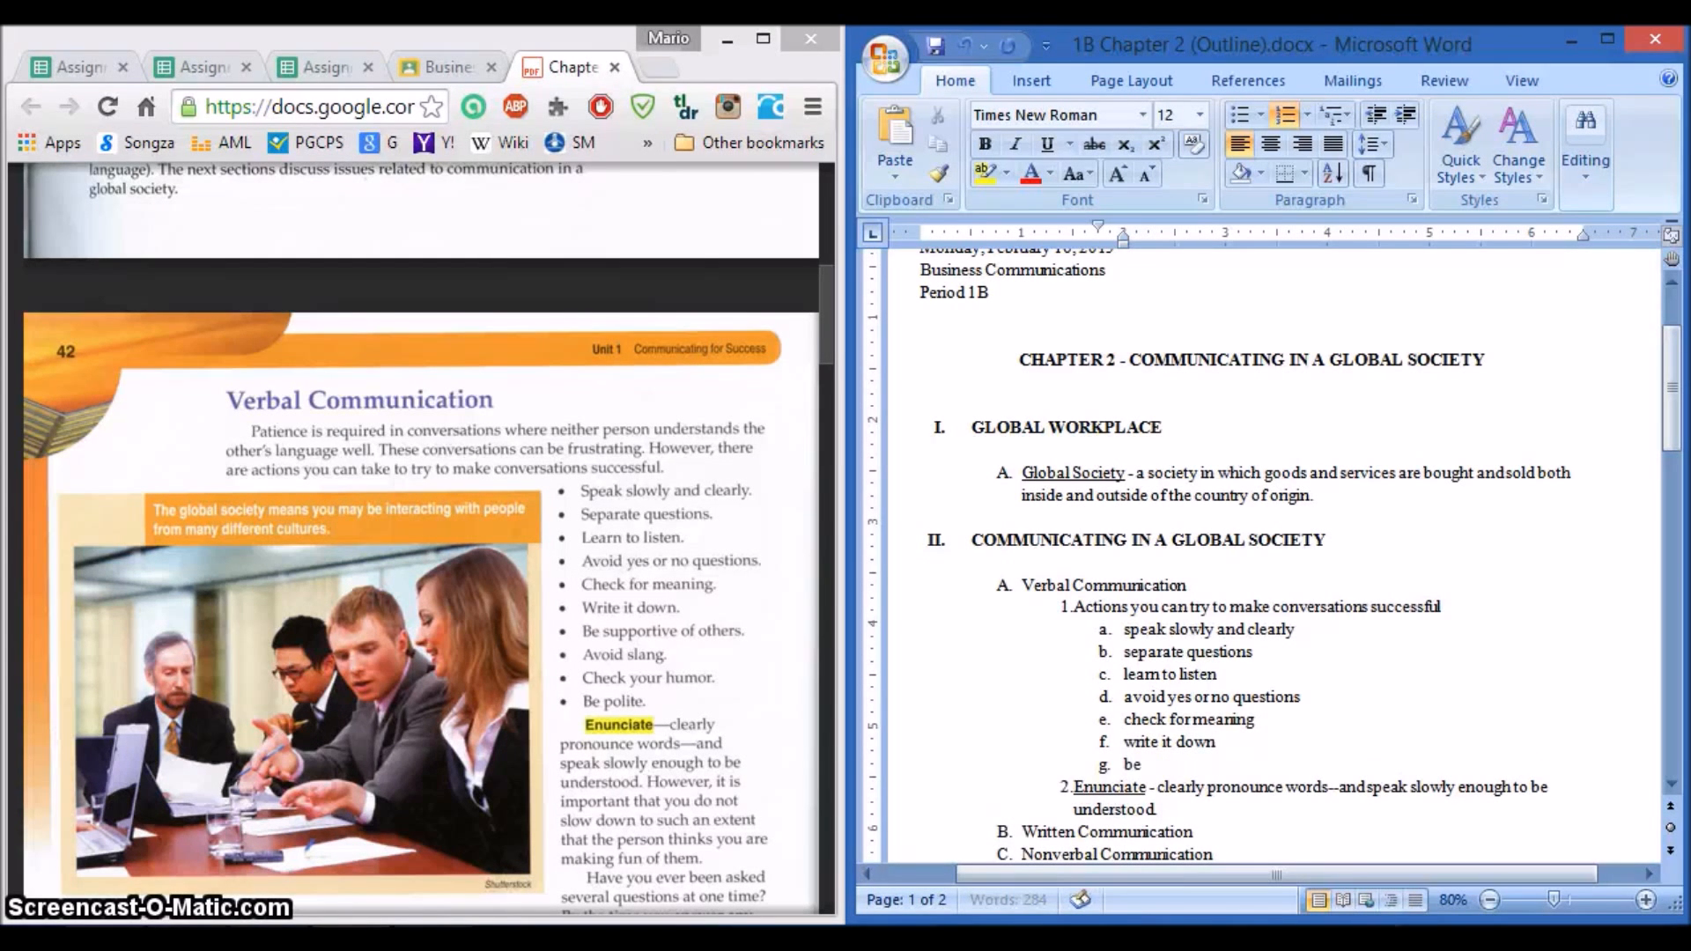
text( supportive of others)
key(Return)
text(avoi)
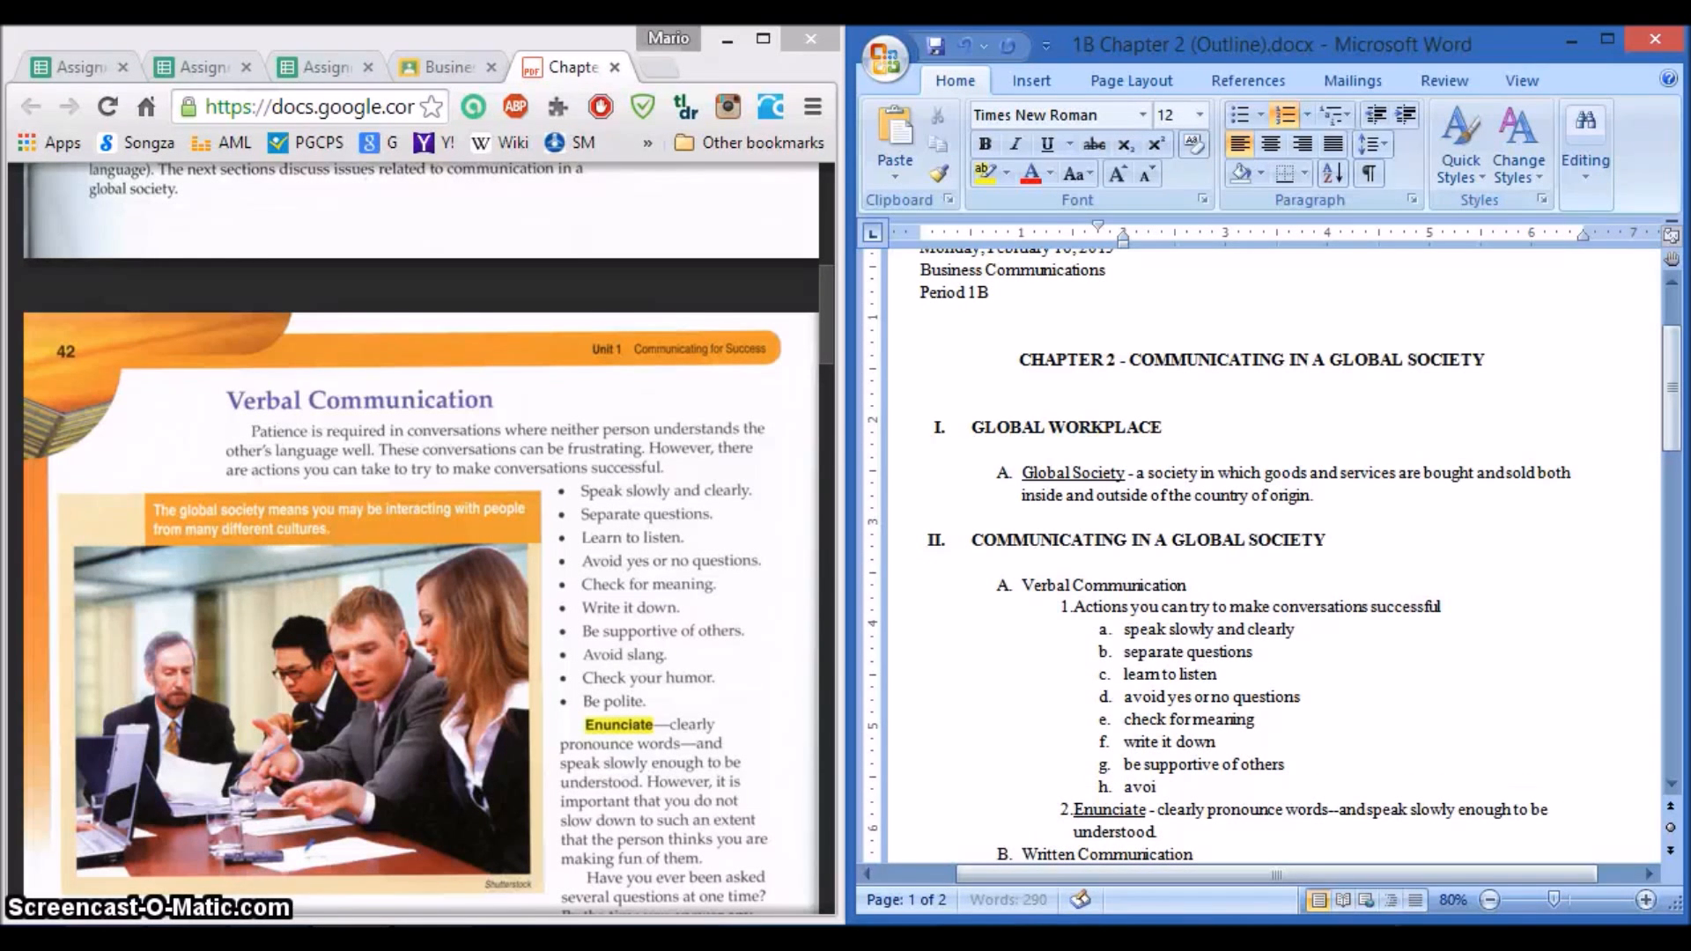
text(d slang)
key(Return)
text(check yo)
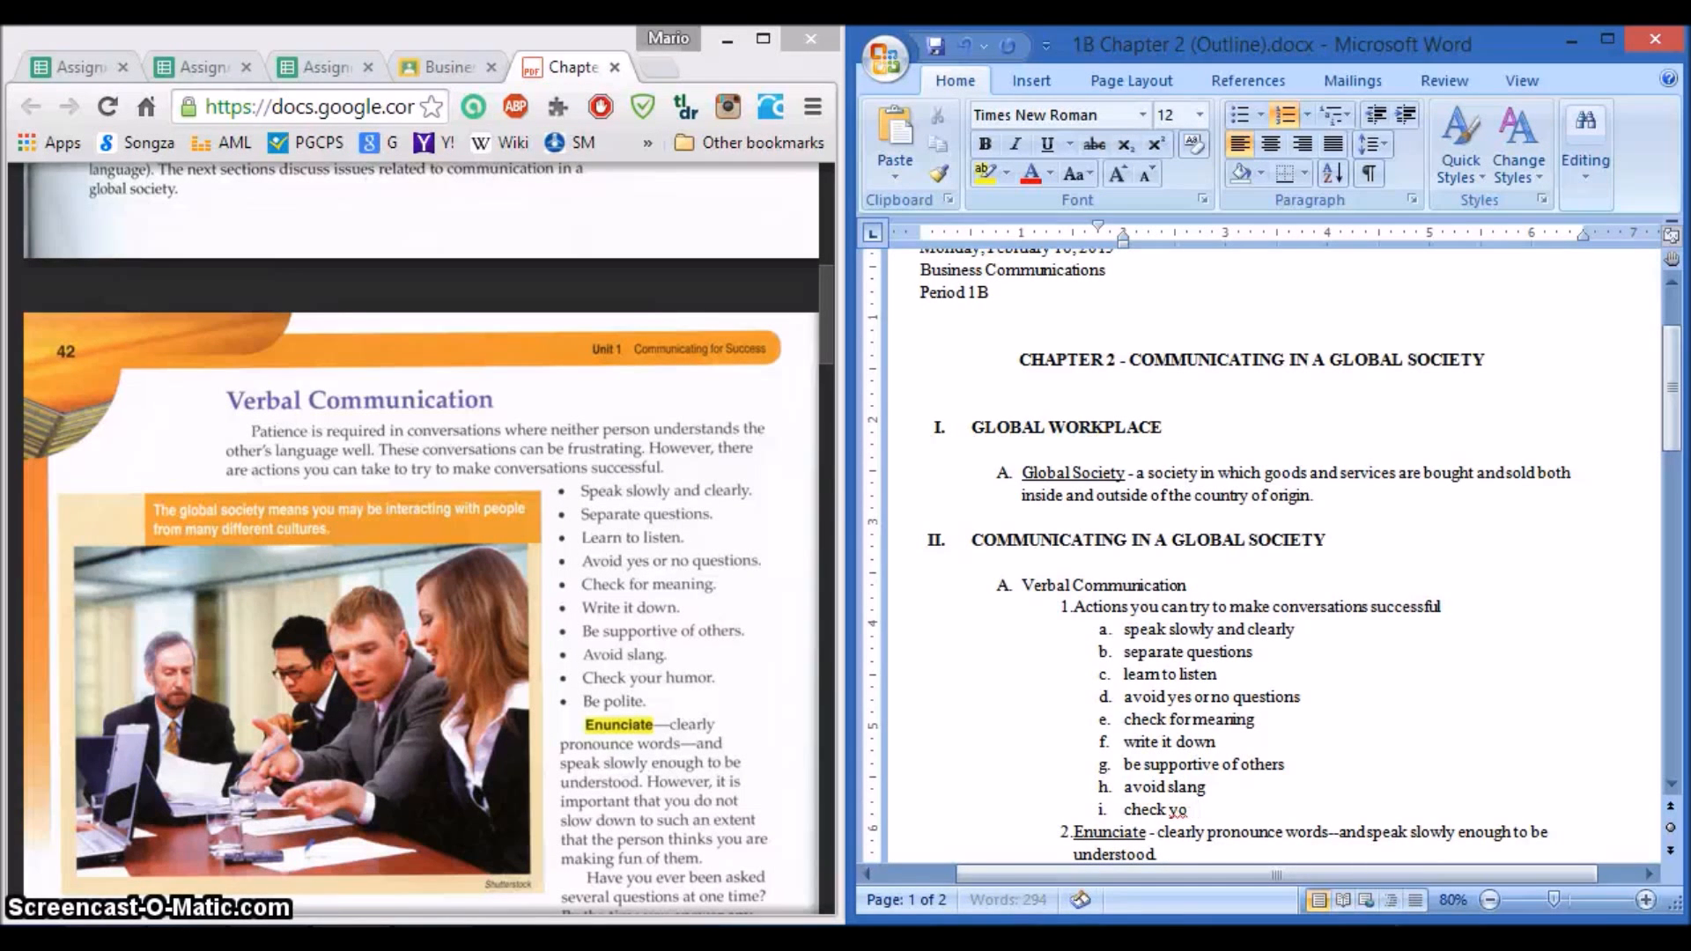
text(ur humor)
key(Return)
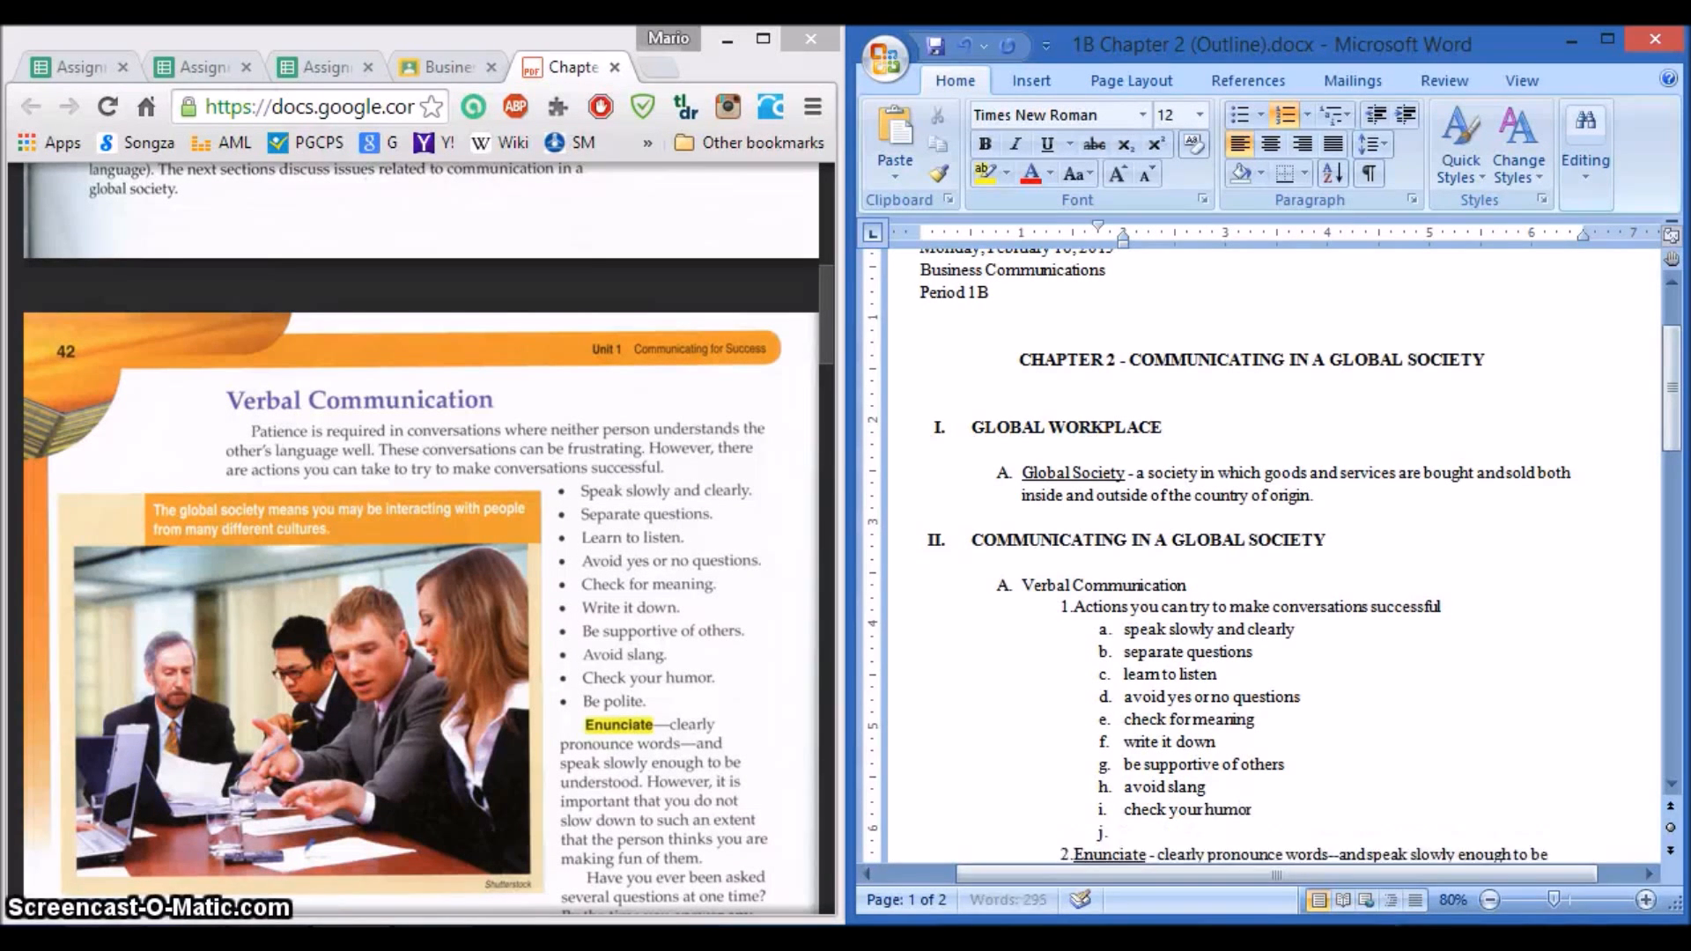
key(BackSpace)
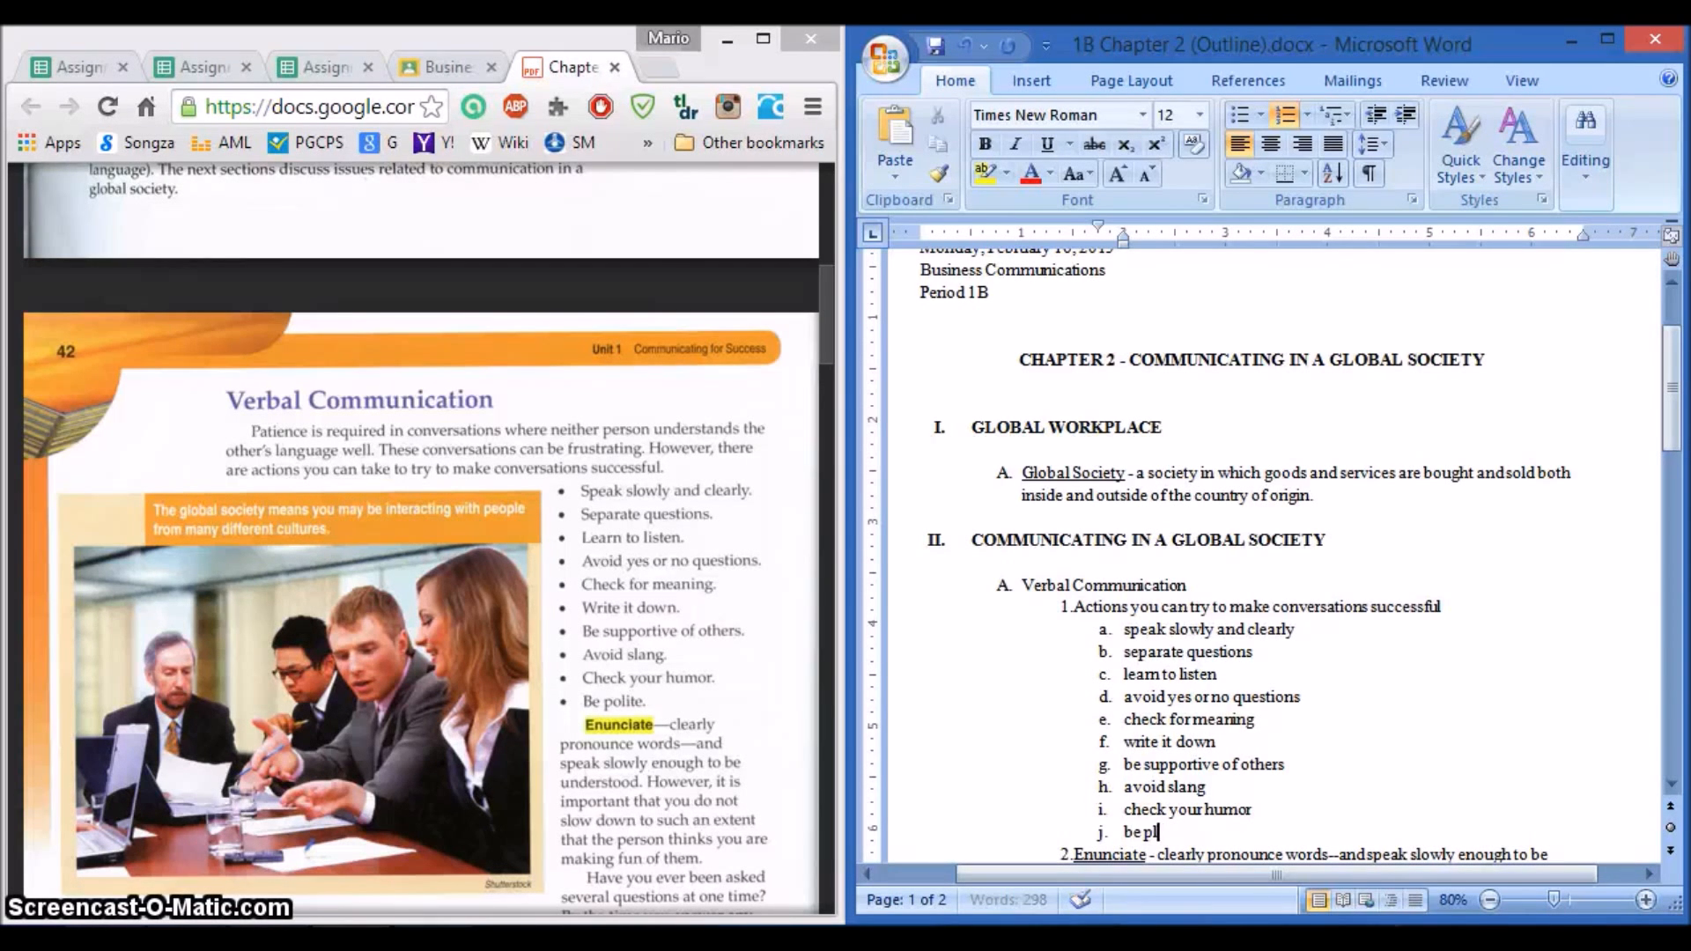
text(ite)
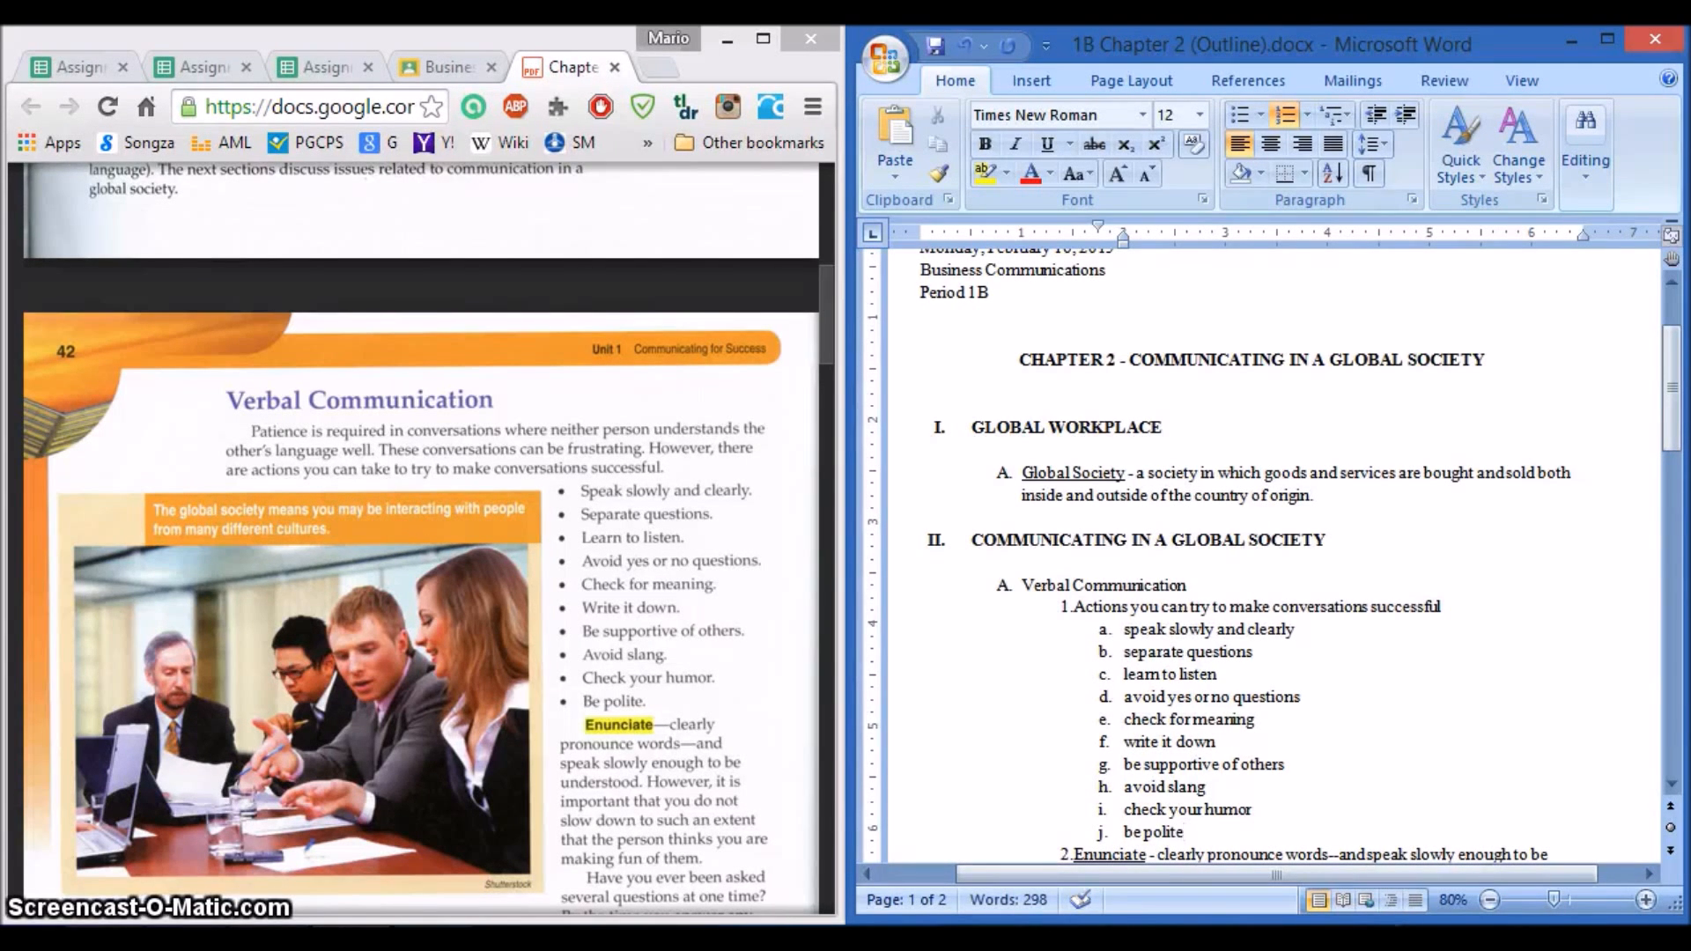
Step: Scroll the textbook PDF down to Figure 2-1's communication tips on page 45
scroll(1163, 607, down, 2)
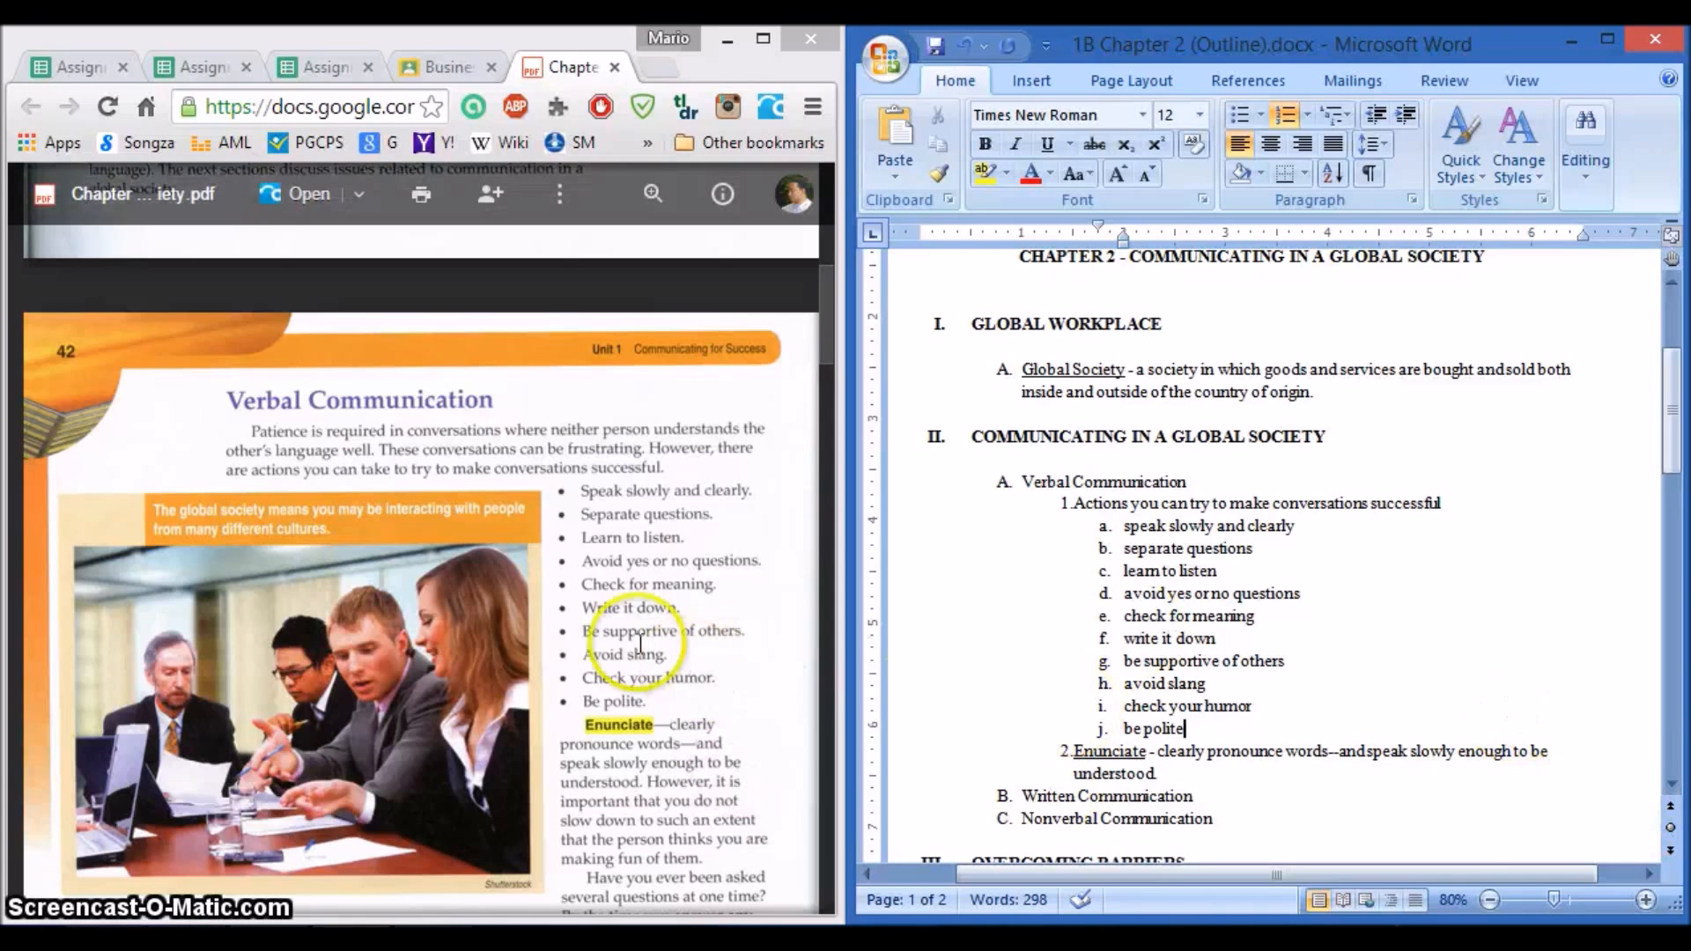
click(652, 617)
scroll(652, 617, down, 10)
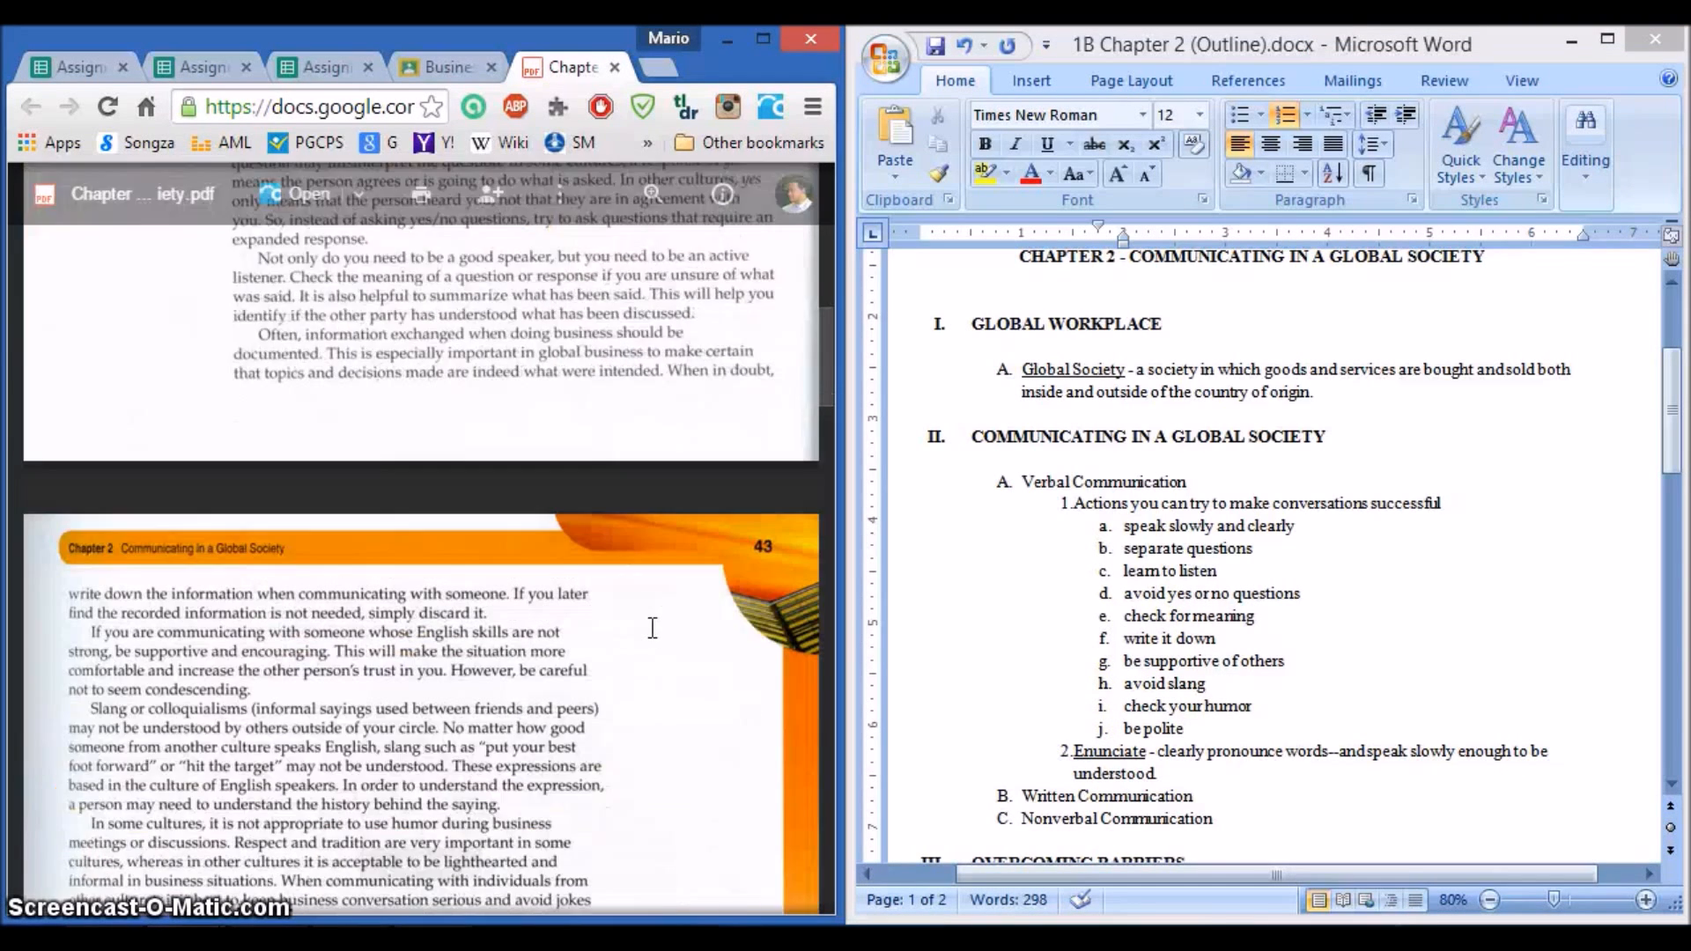
scroll(651, 628, down, 10)
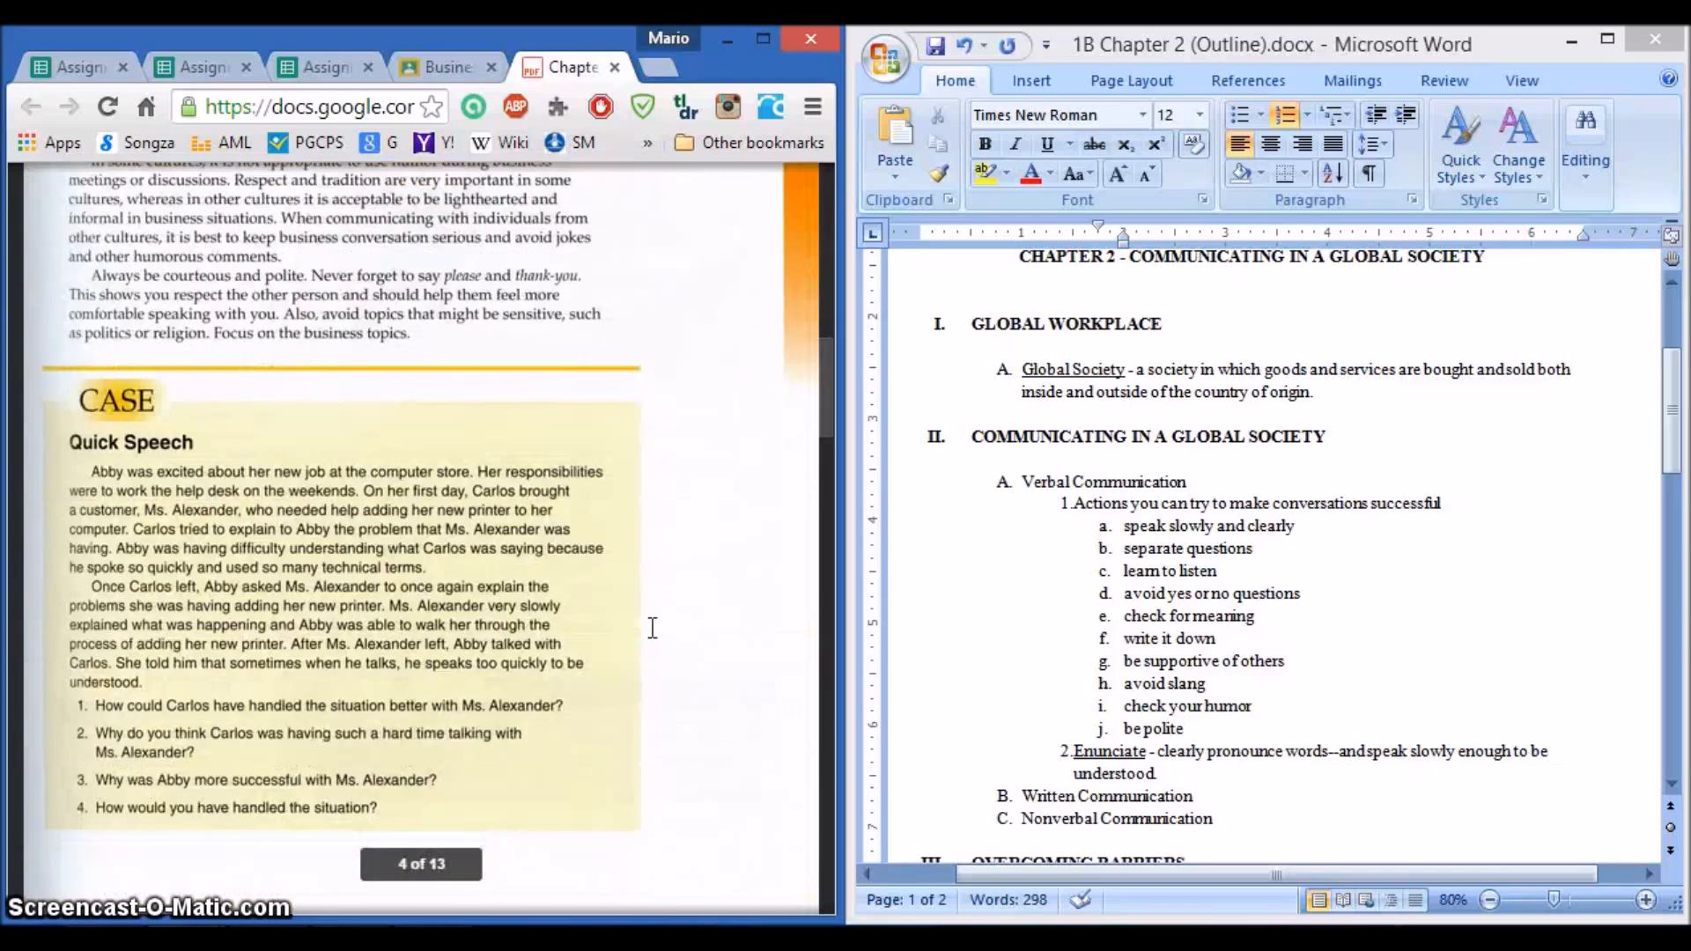
scroll(652, 628, down, 5)
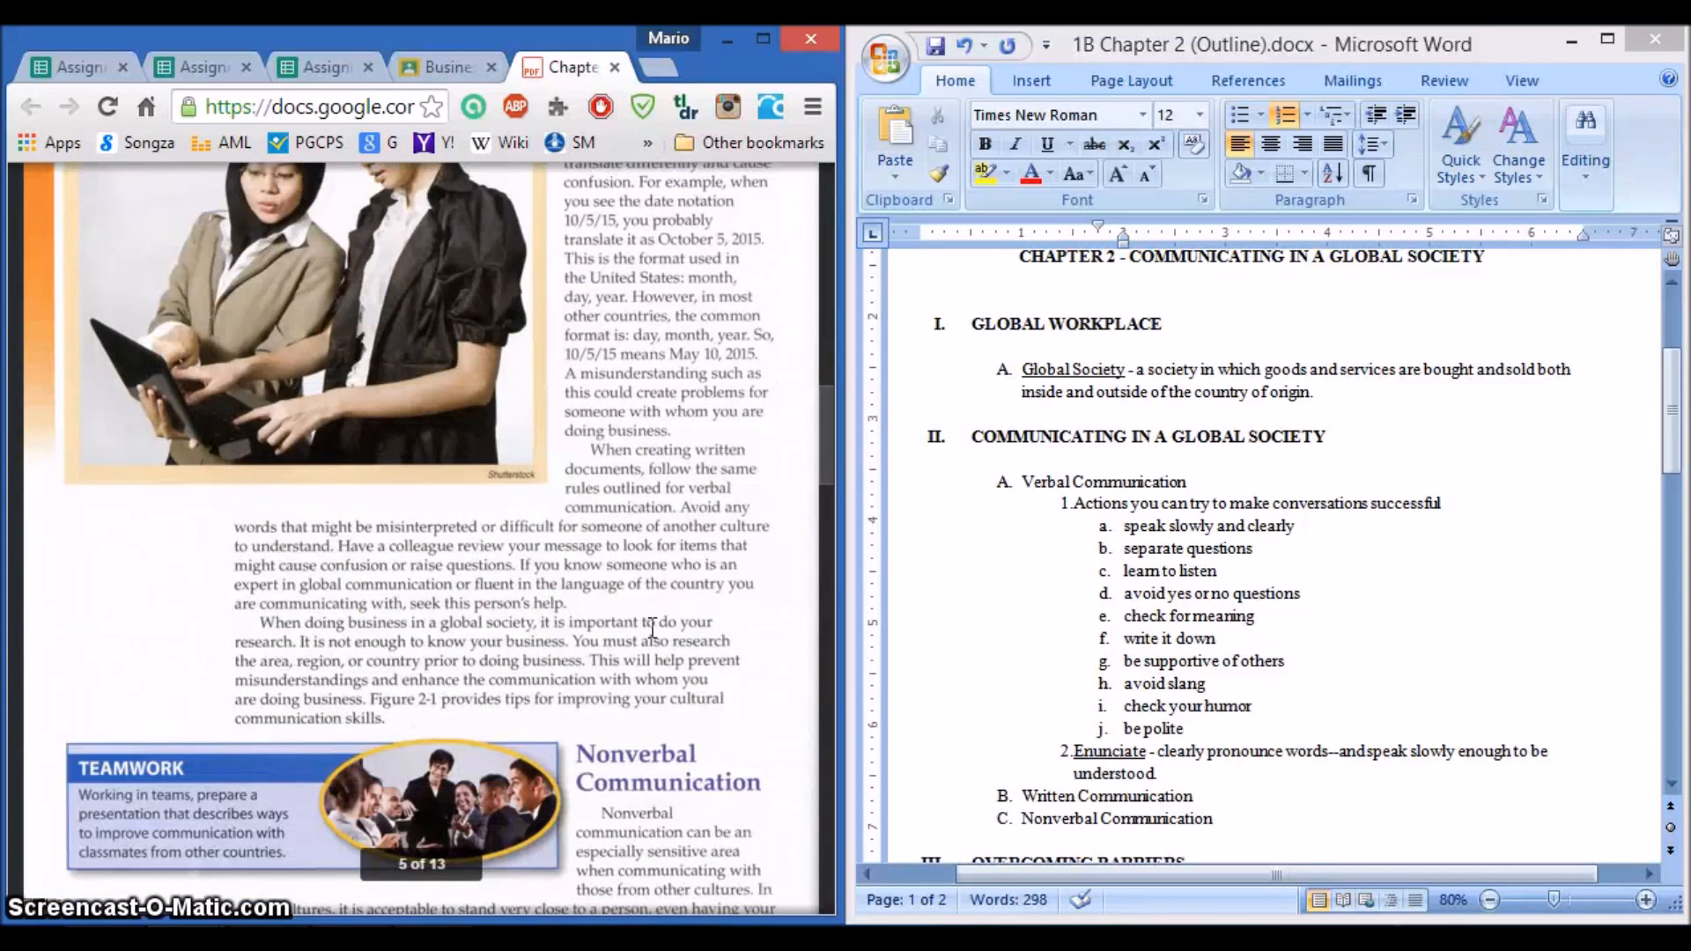
scroll(652, 628, down, 6)
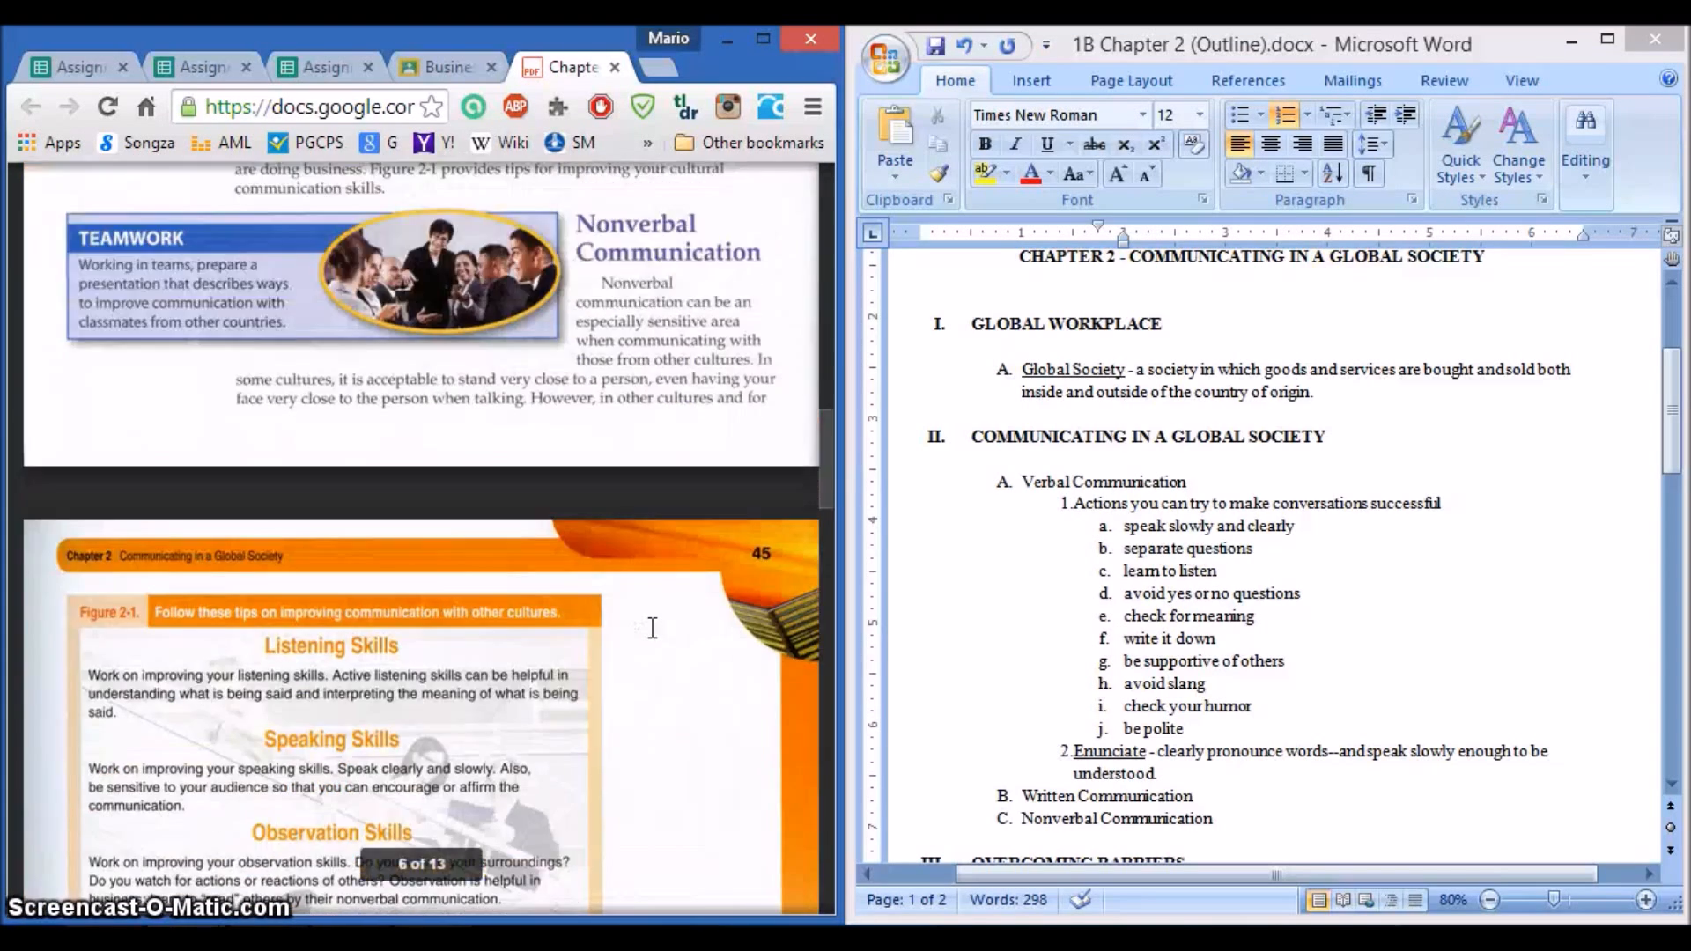
scroll(652, 628, down, 3)
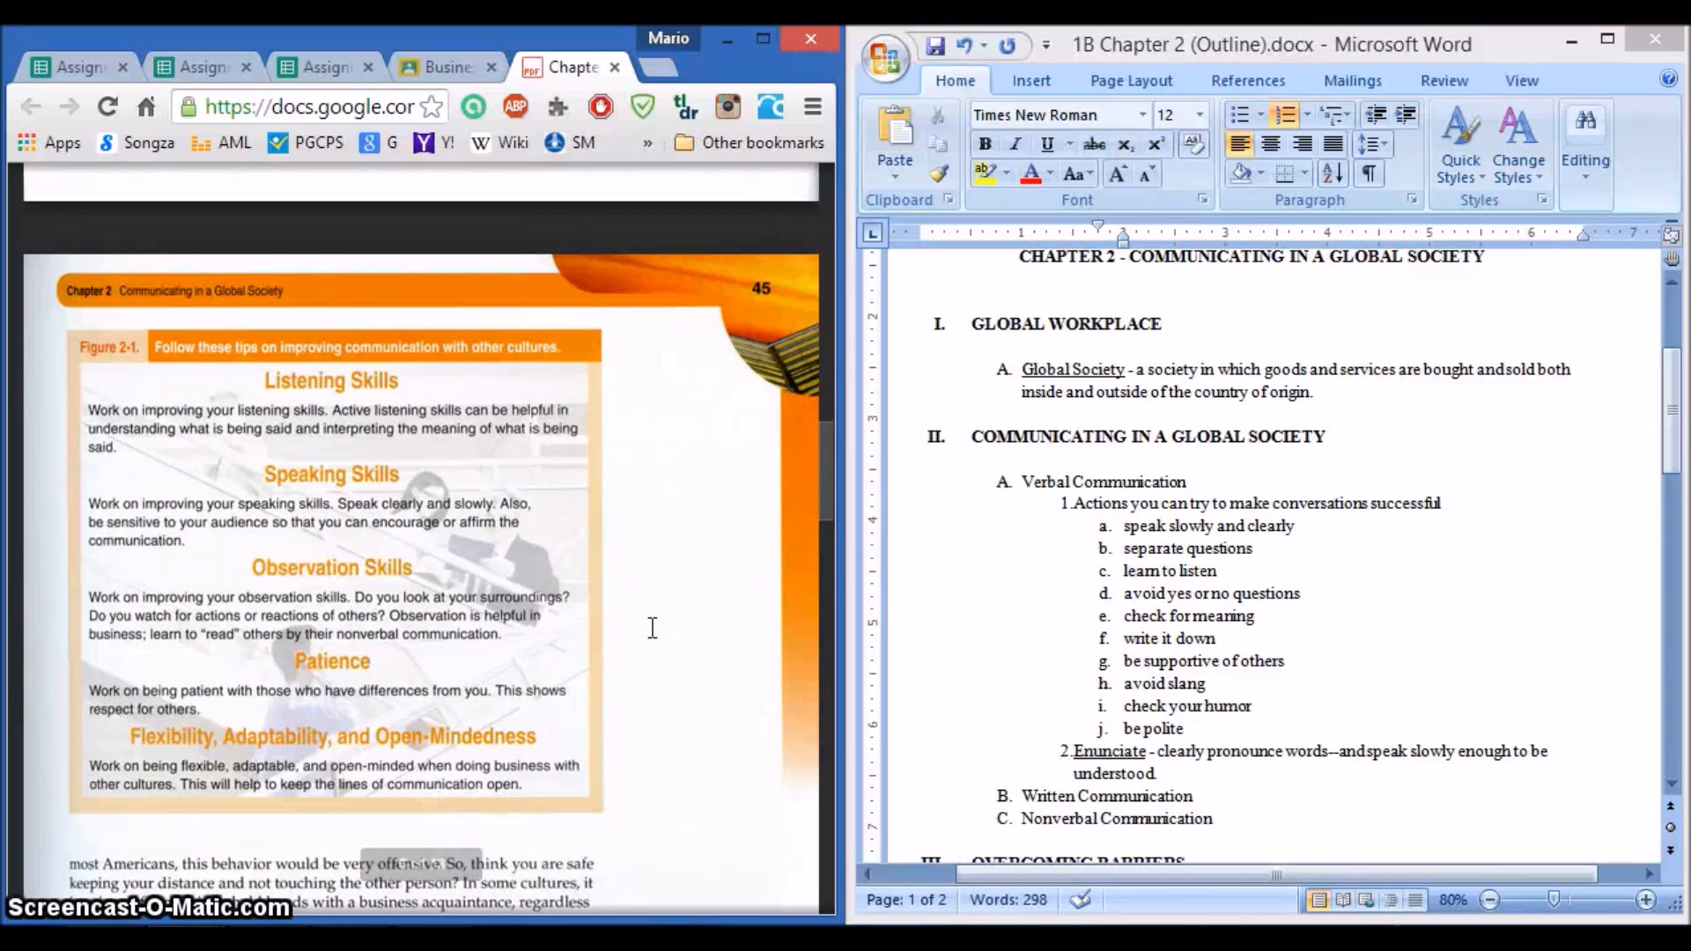